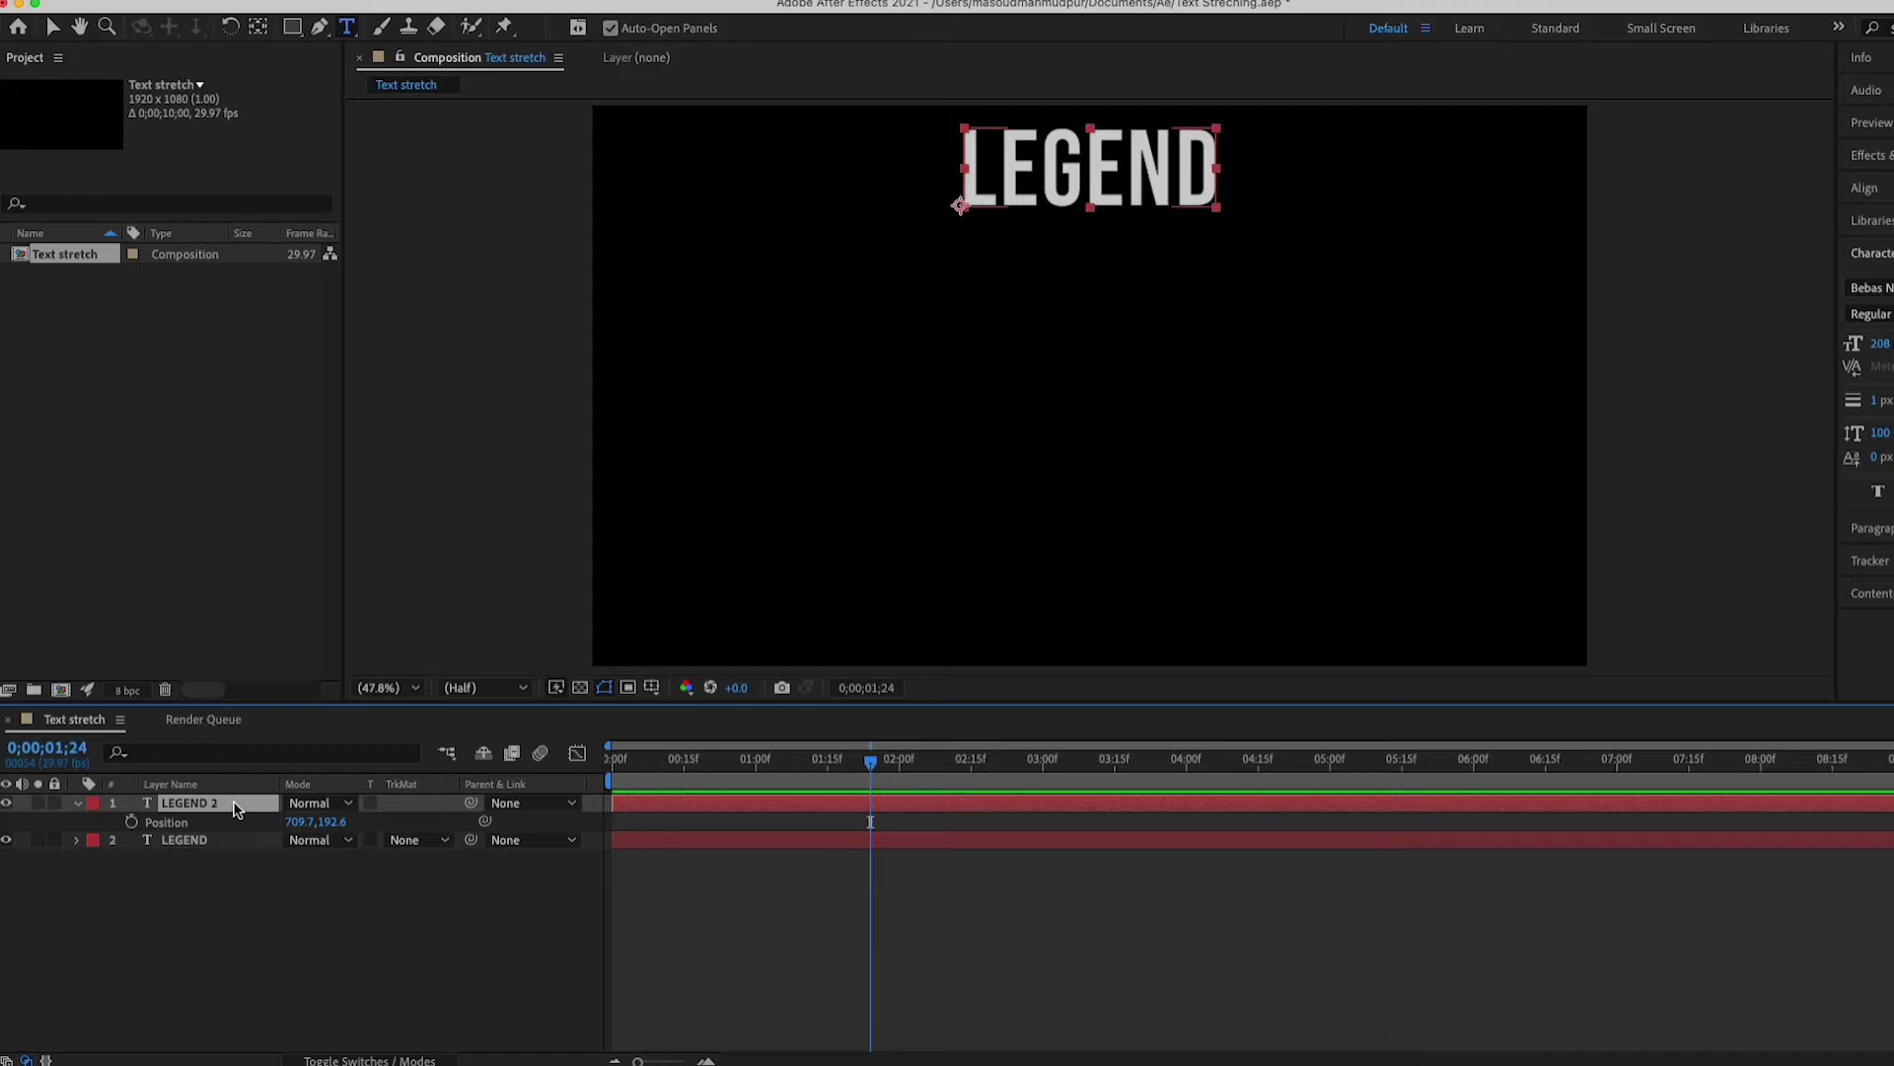
- Move the LEGEND 2 text layer down to a Y position of 631.6
{"action": "left_click_drag", "start_coordinate": [330, 822], "coordinate": [731, 887]}
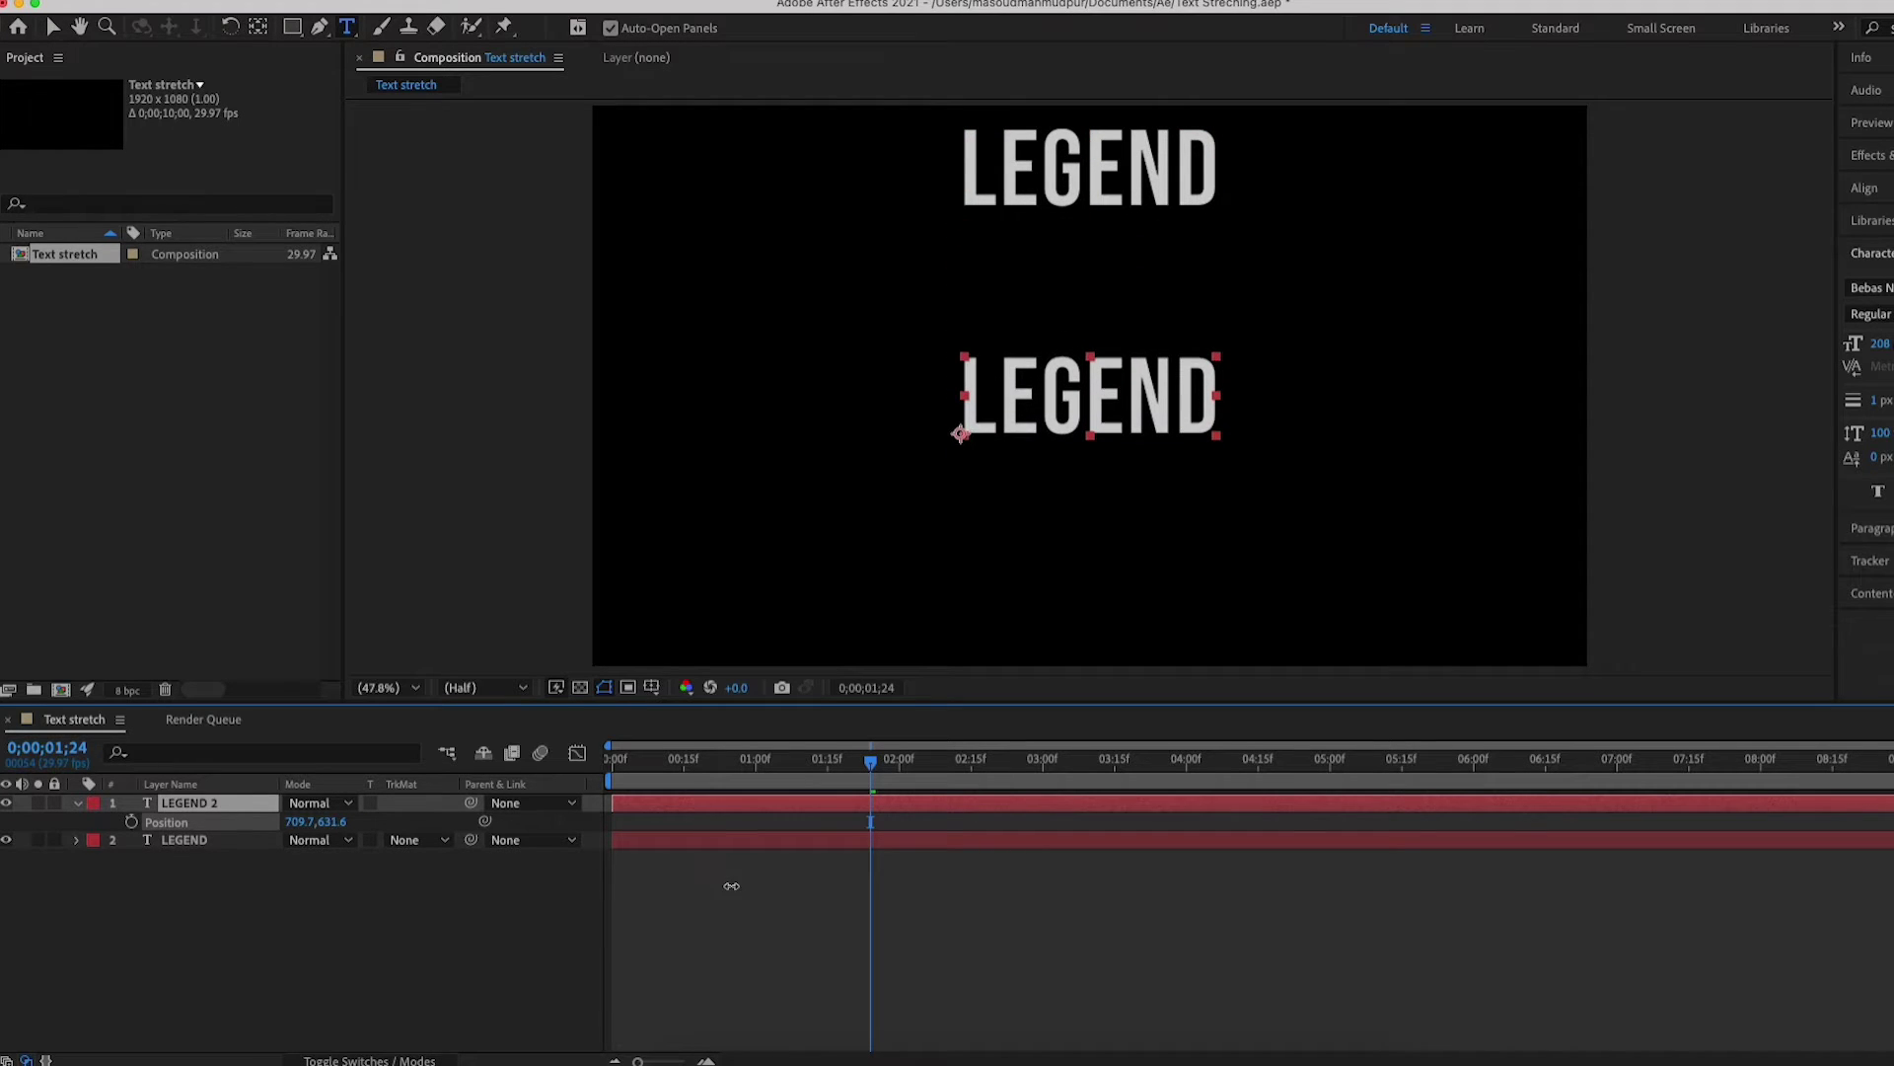
{"action": "left_click", "coordinate": [77, 802]}
{"action": "left_click", "coordinate": [168, 854]}
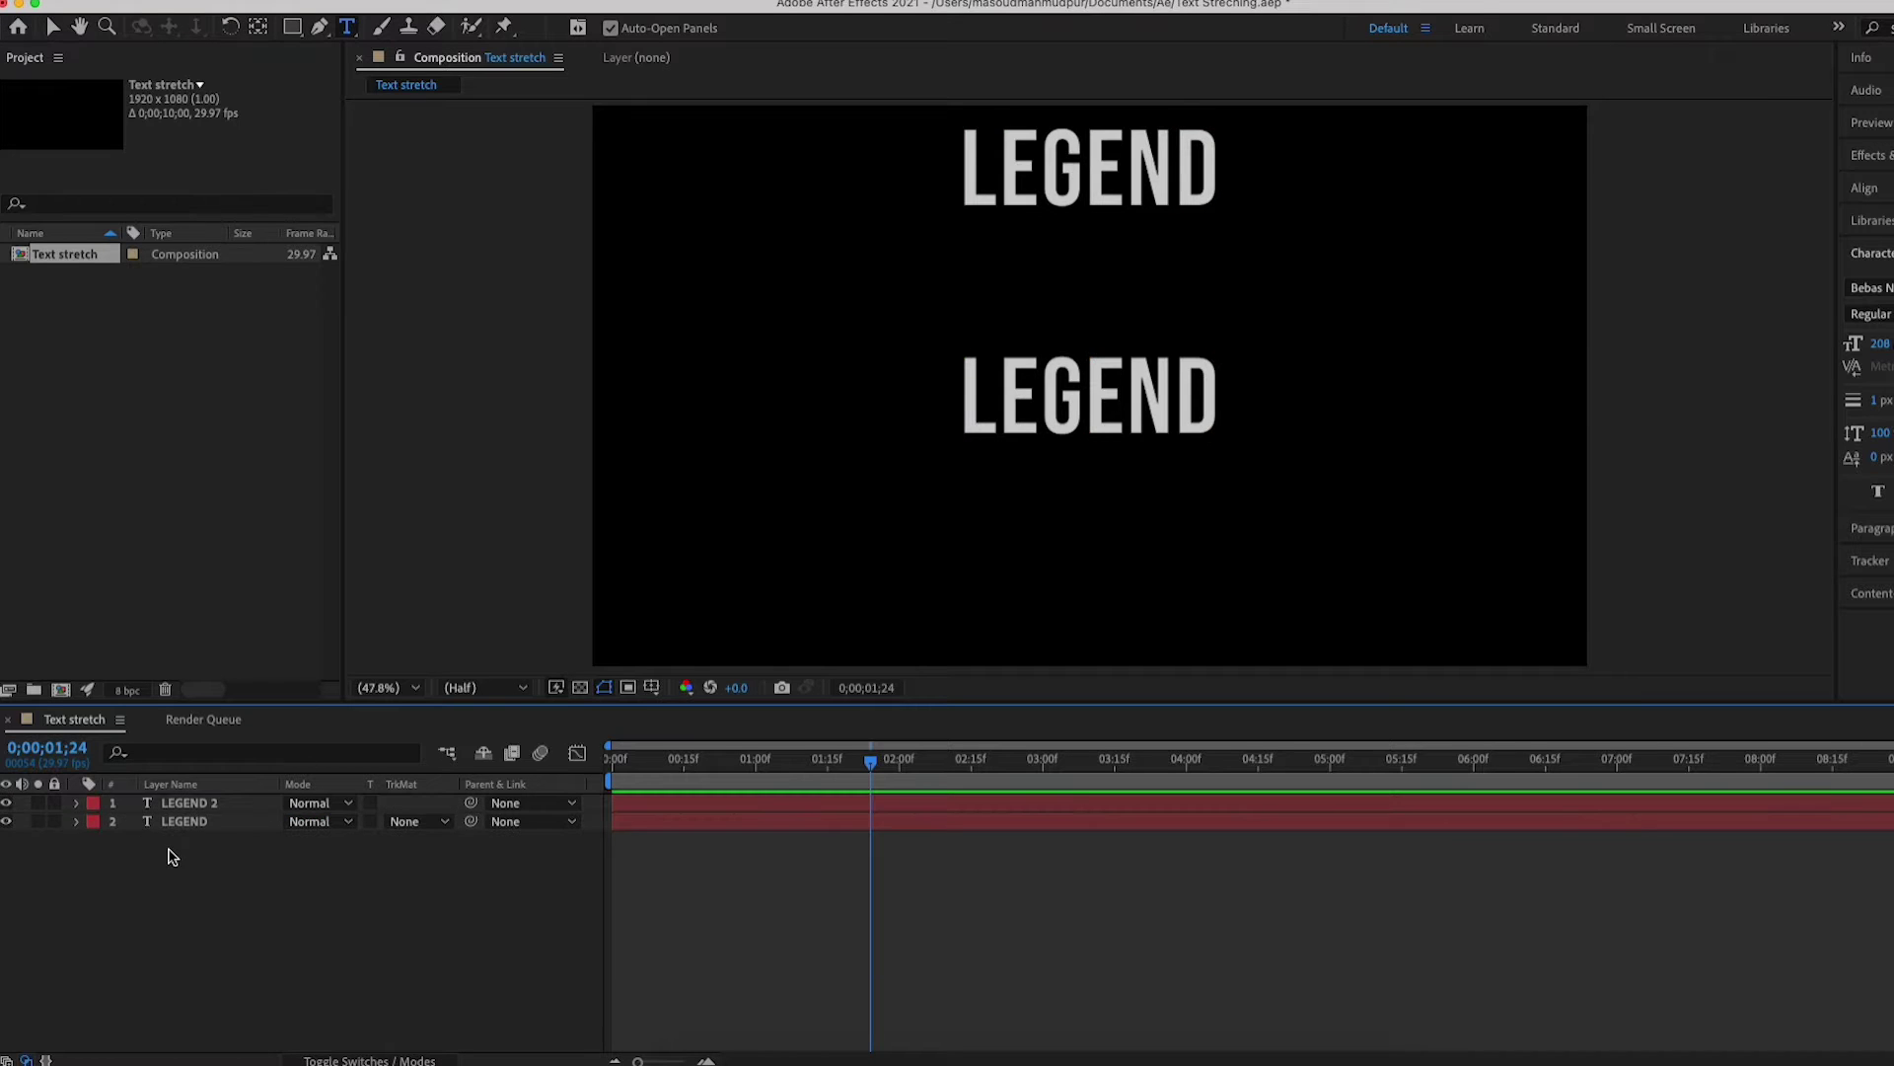
- With the Pen tool and a 5 px stroke, draw an L-shaped path from the upper word's L down to the lower L's foot
{"action": "left_click", "coordinate": [321, 30]}
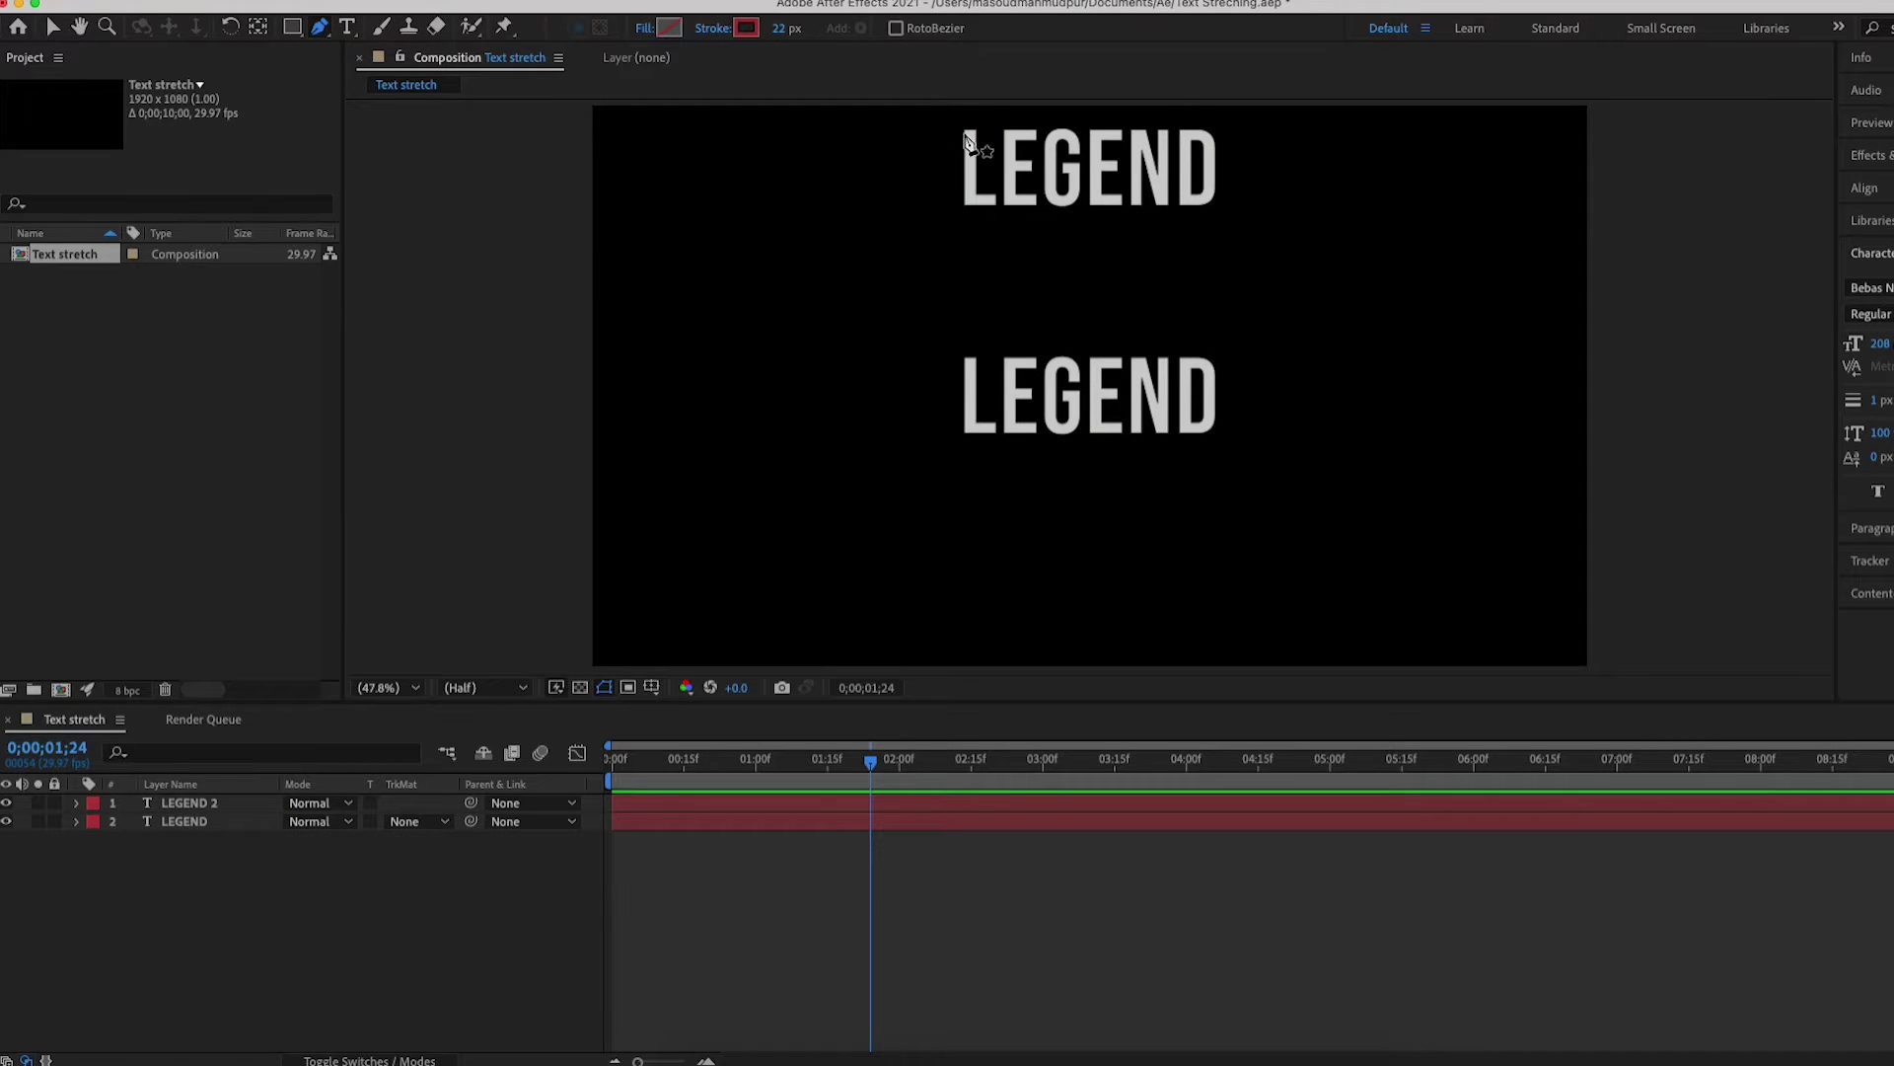
{"action": "left_click", "coordinate": [784, 29]}
{"action": "key", "text": "Return"}
{"action": "left_click", "coordinate": [968, 134]}
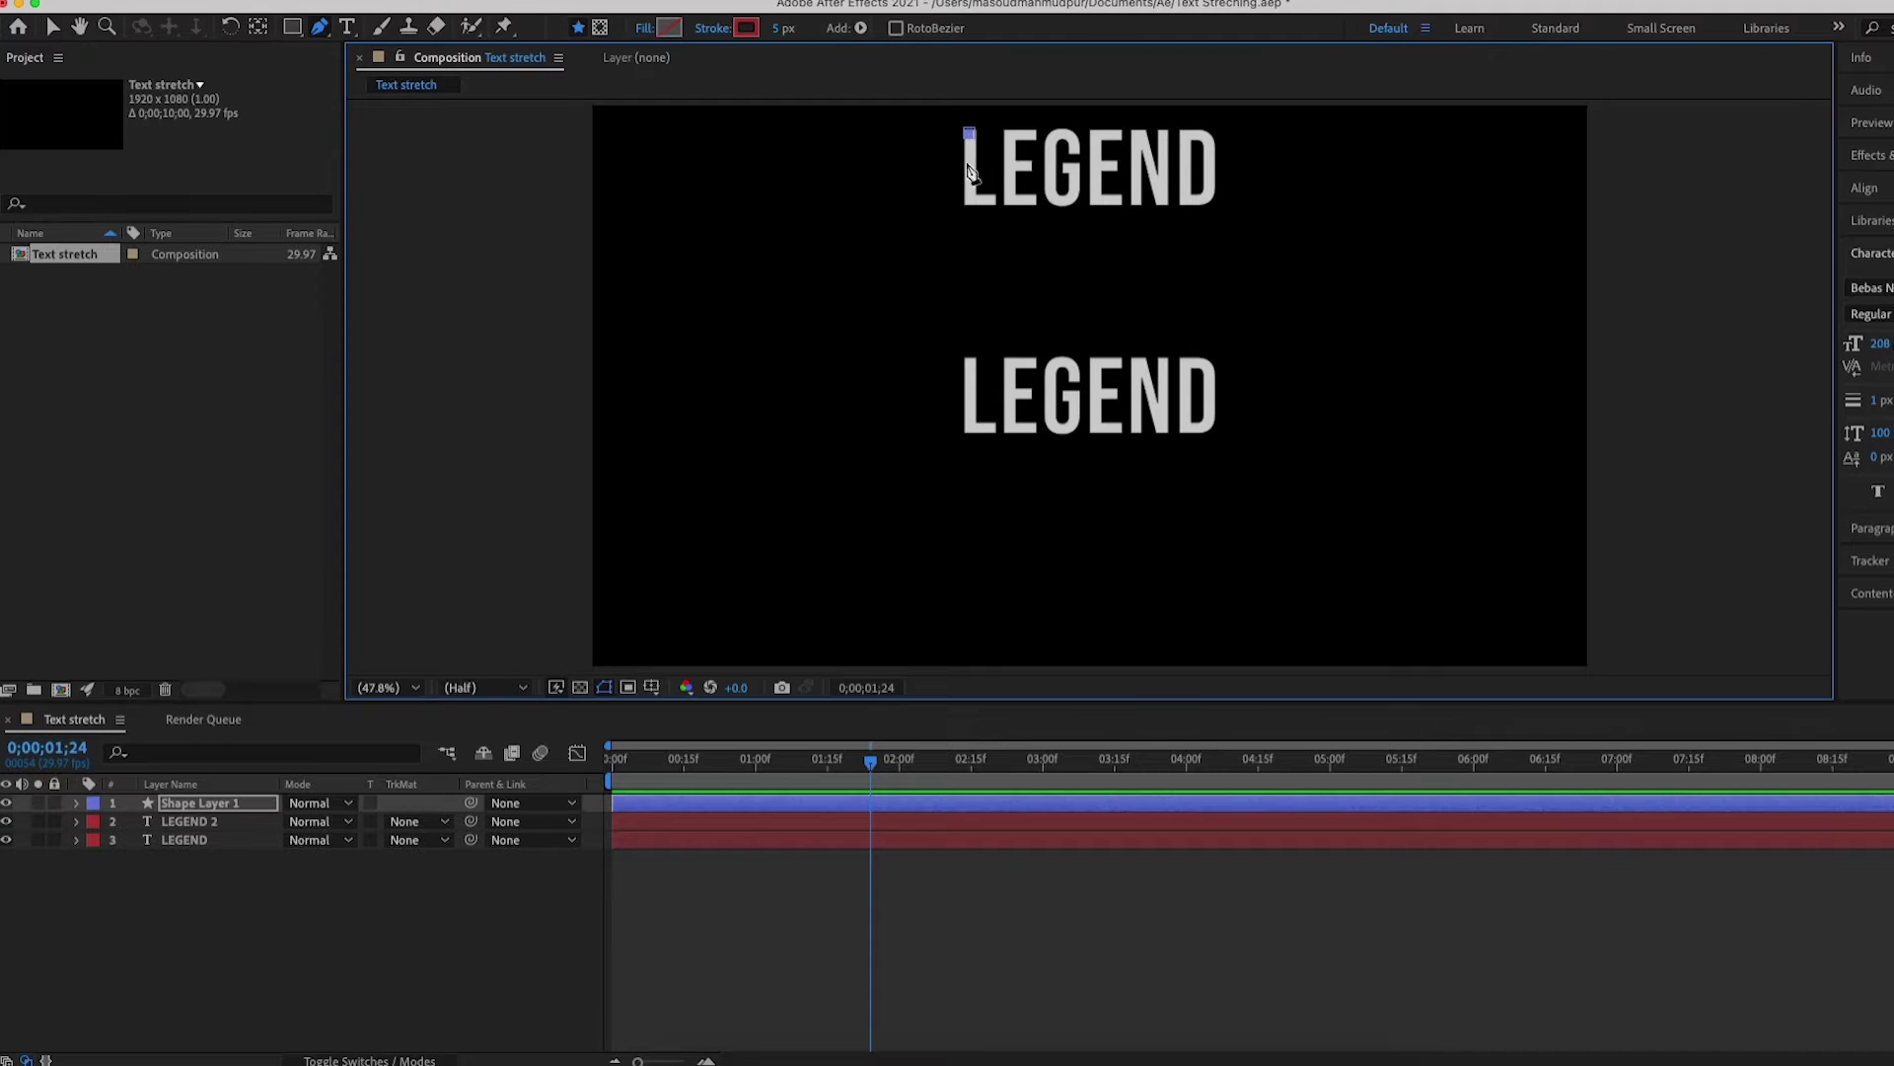
{"action": "left_click", "coordinate": [969, 431]}
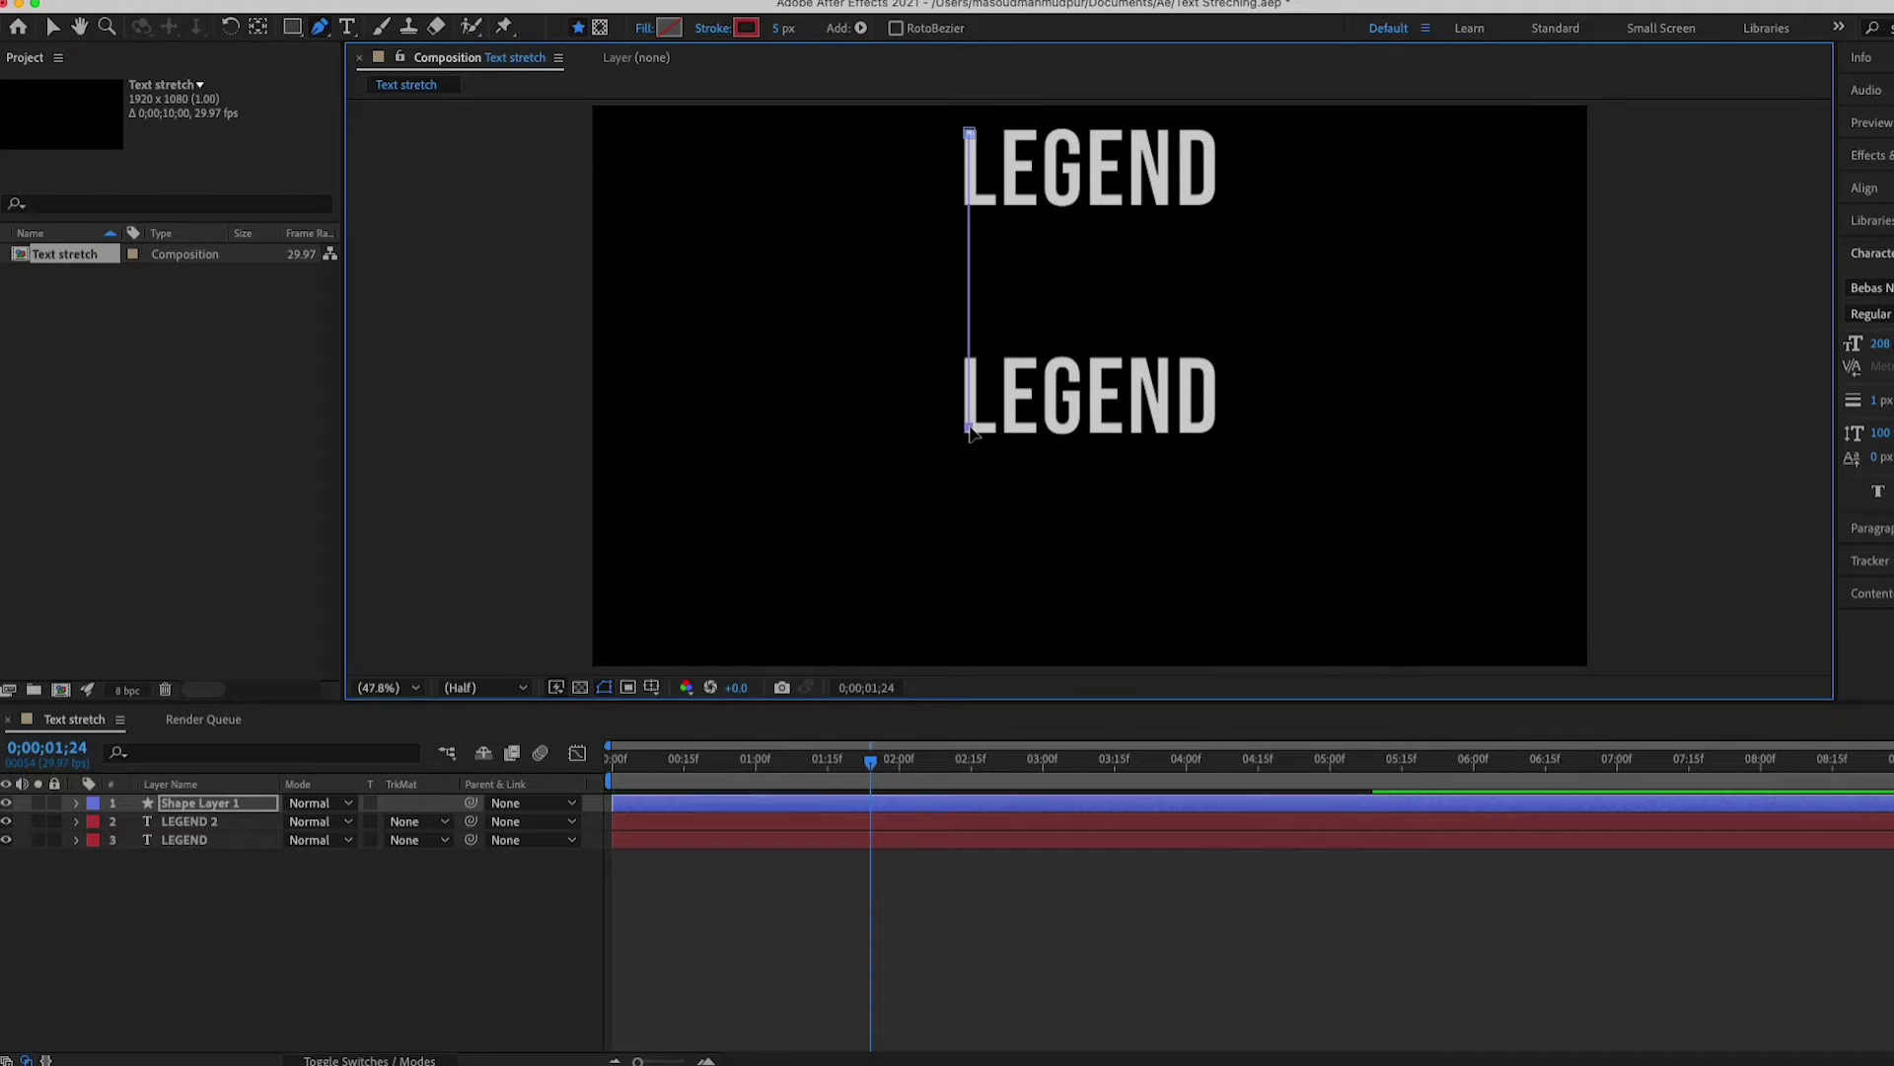
{"action": "left_click", "coordinate": [990, 431]}
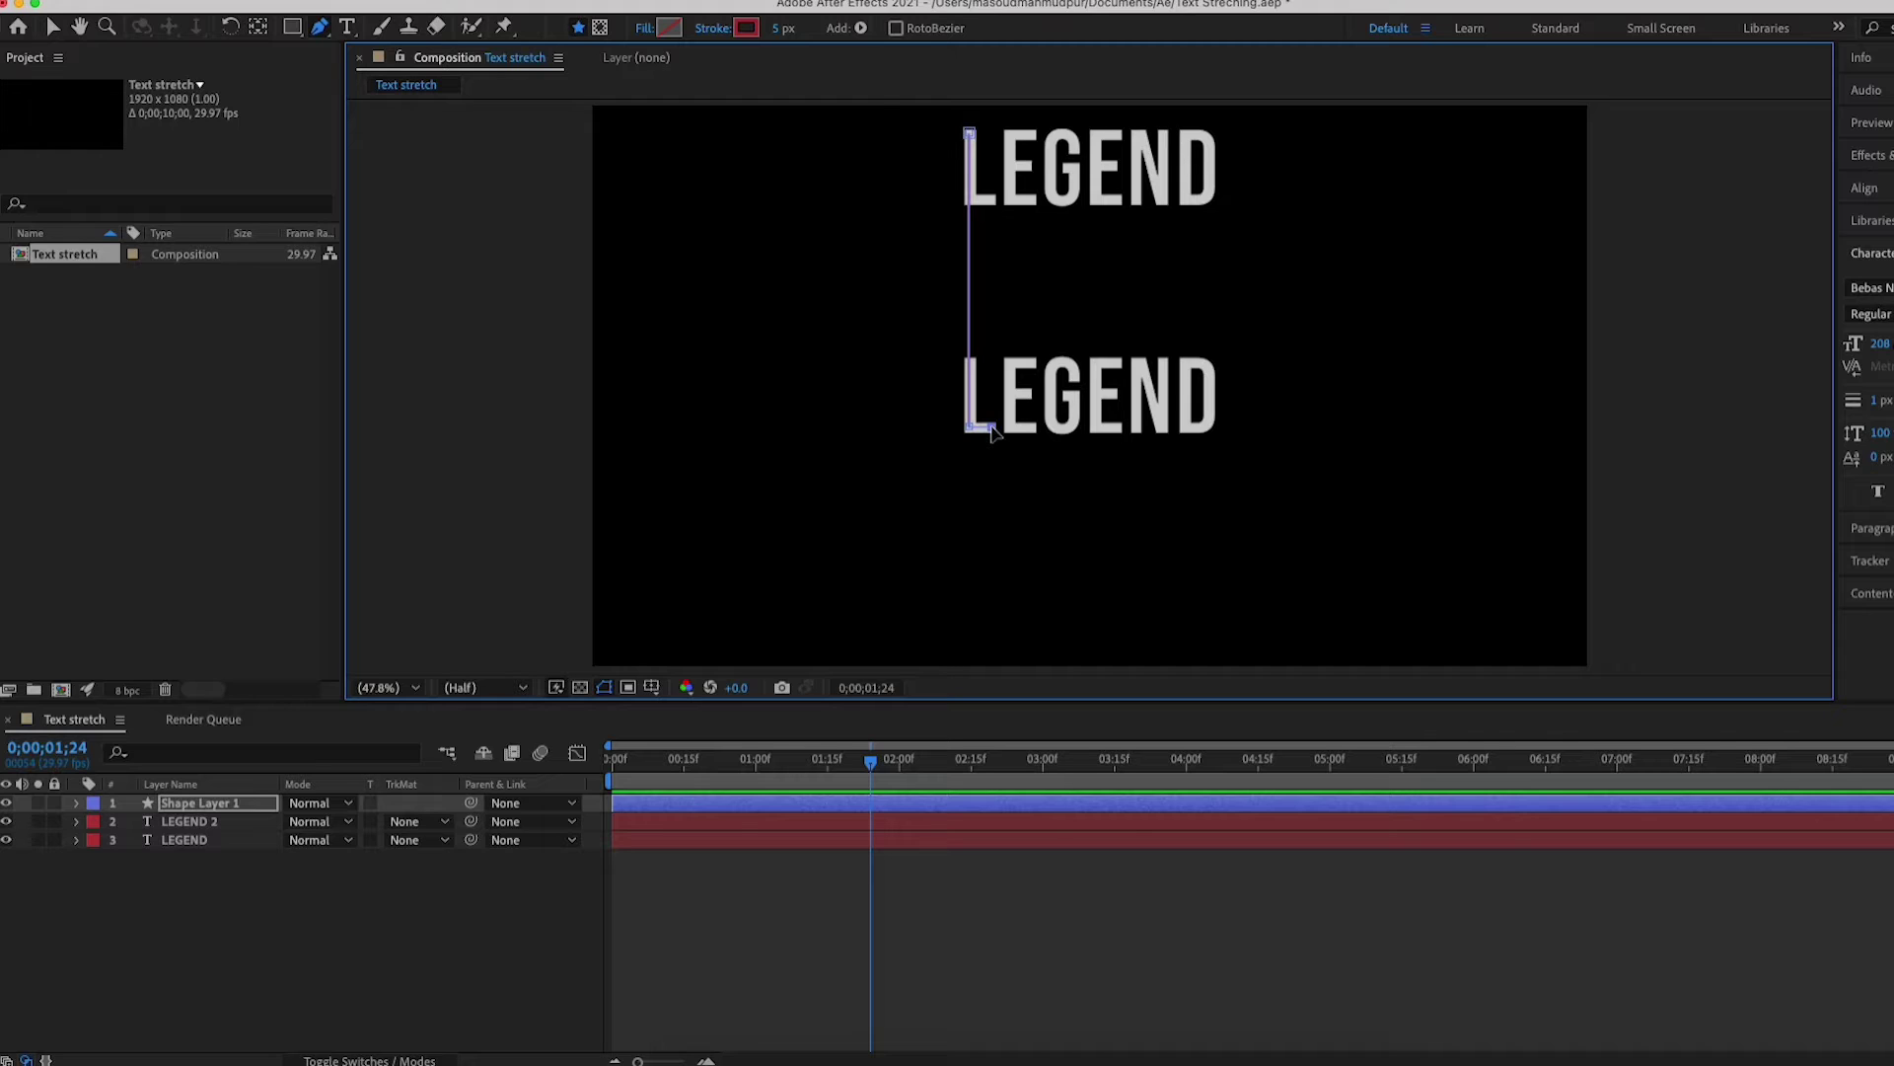
- Set the L path's stroke width to 22 px
{"action": "left_click", "coordinate": [782, 28]}
{"action": "type", "text": "22"}
{"action": "key", "text": "Return"}
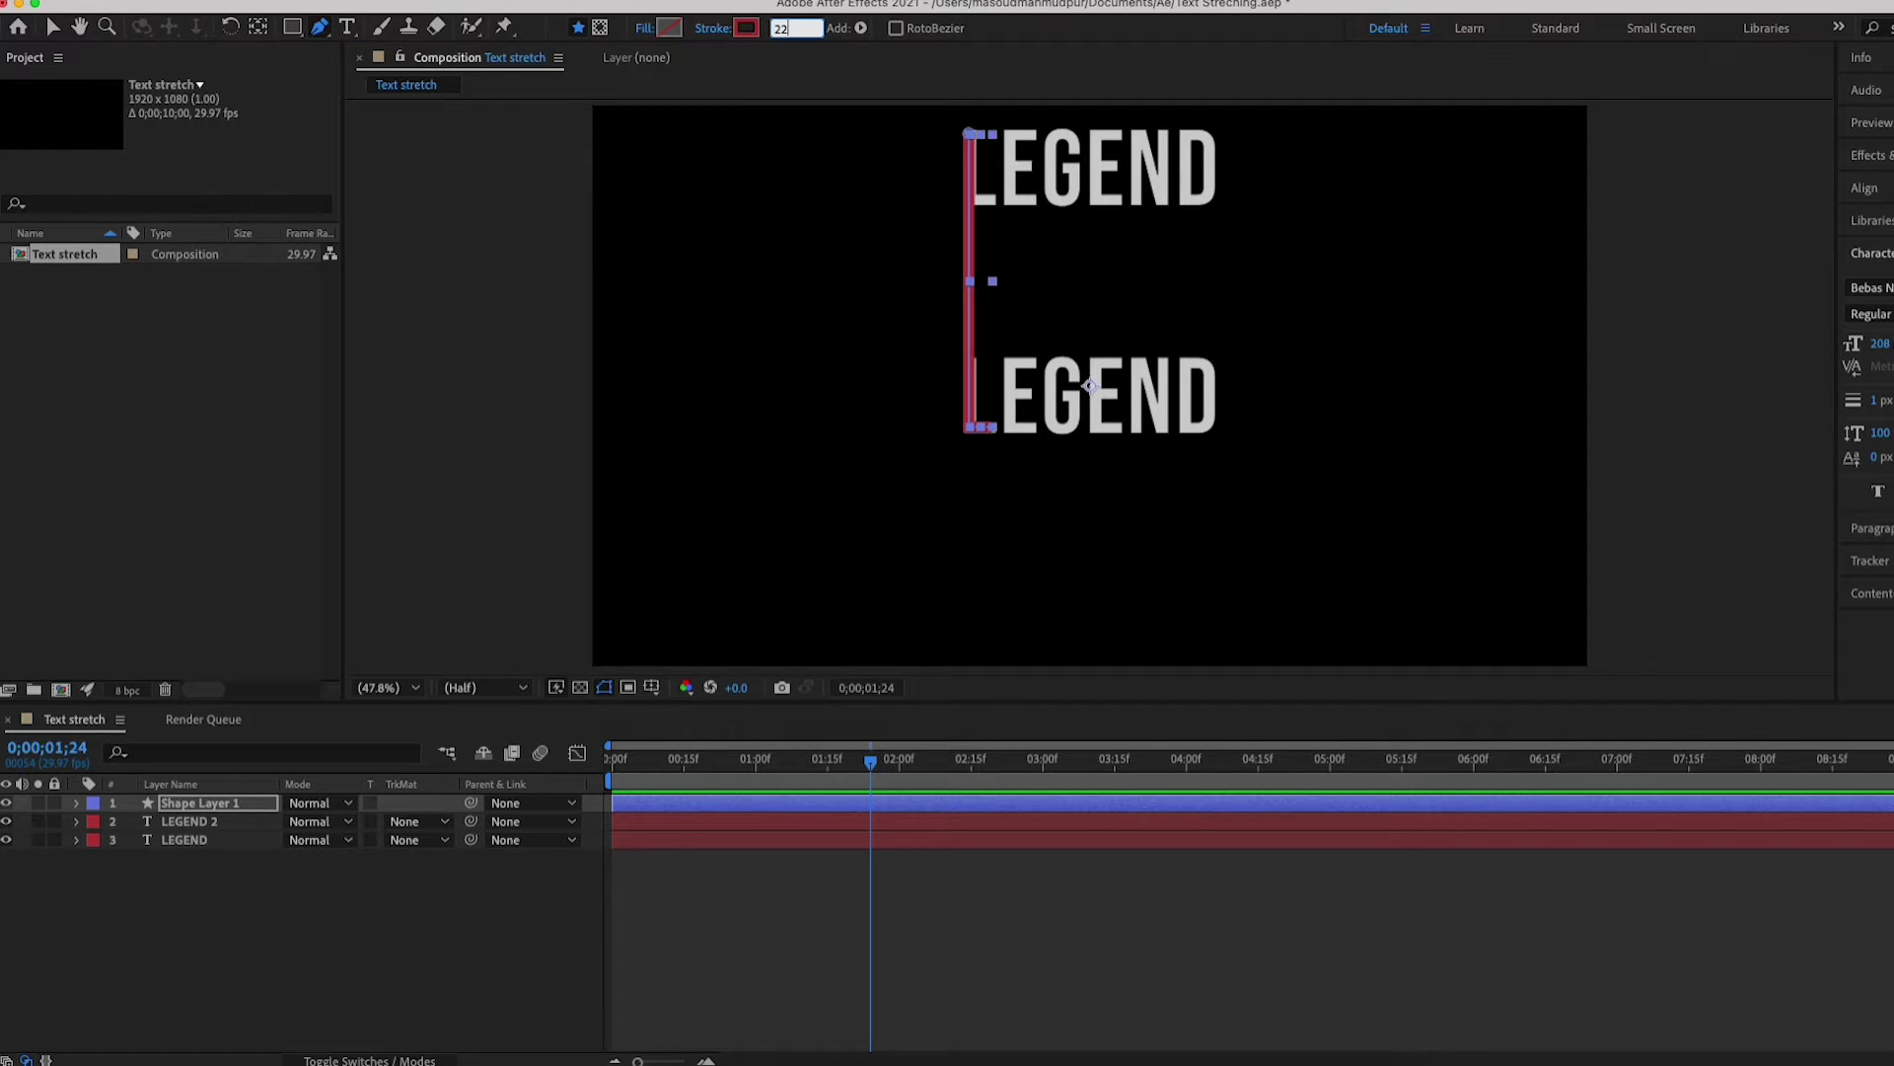
- Expand the shape layer's contents down to the Path property of Path 1 and select Path 1
{"action": "left_click", "coordinate": [216, 806]}
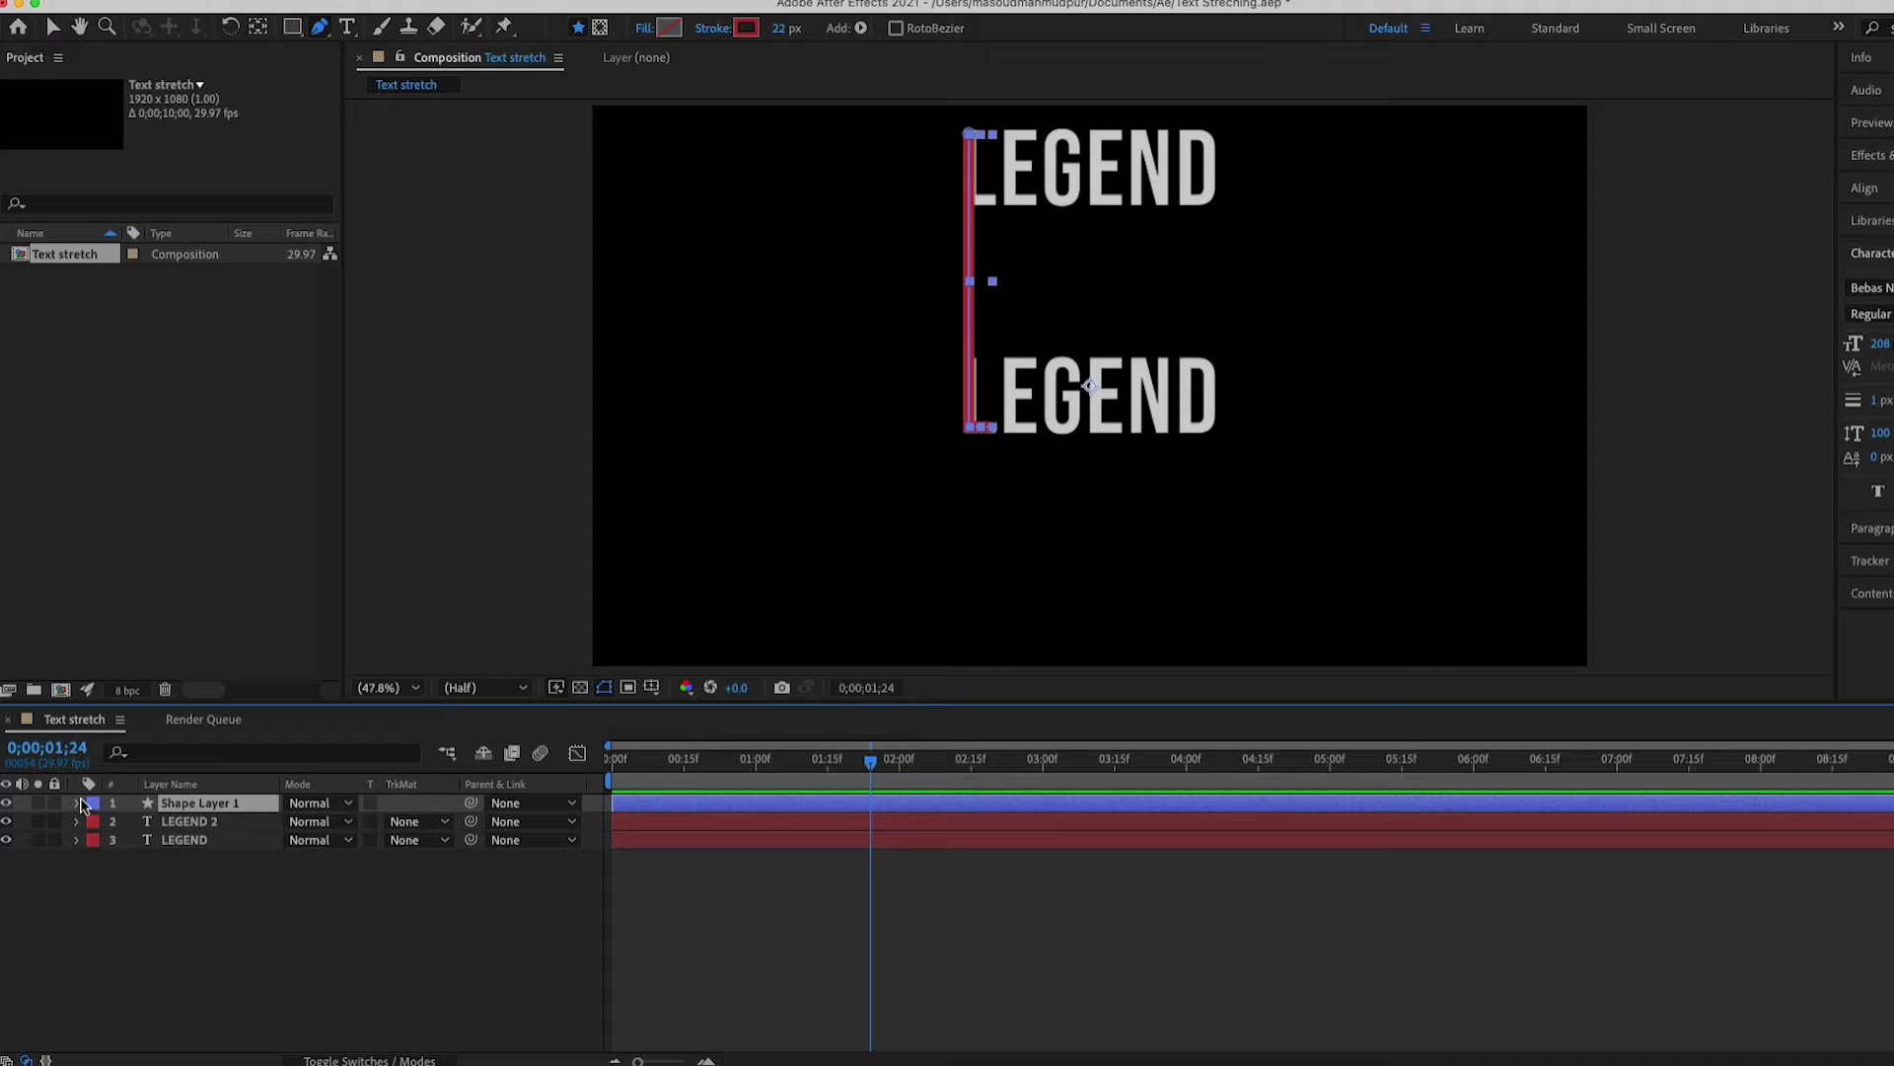
{"action": "left_click", "coordinate": [81, 804]}
{"action": "left_click", "coordinate": [94, 824]}
{"action": "left_click", "coordinate": [114, 841]}
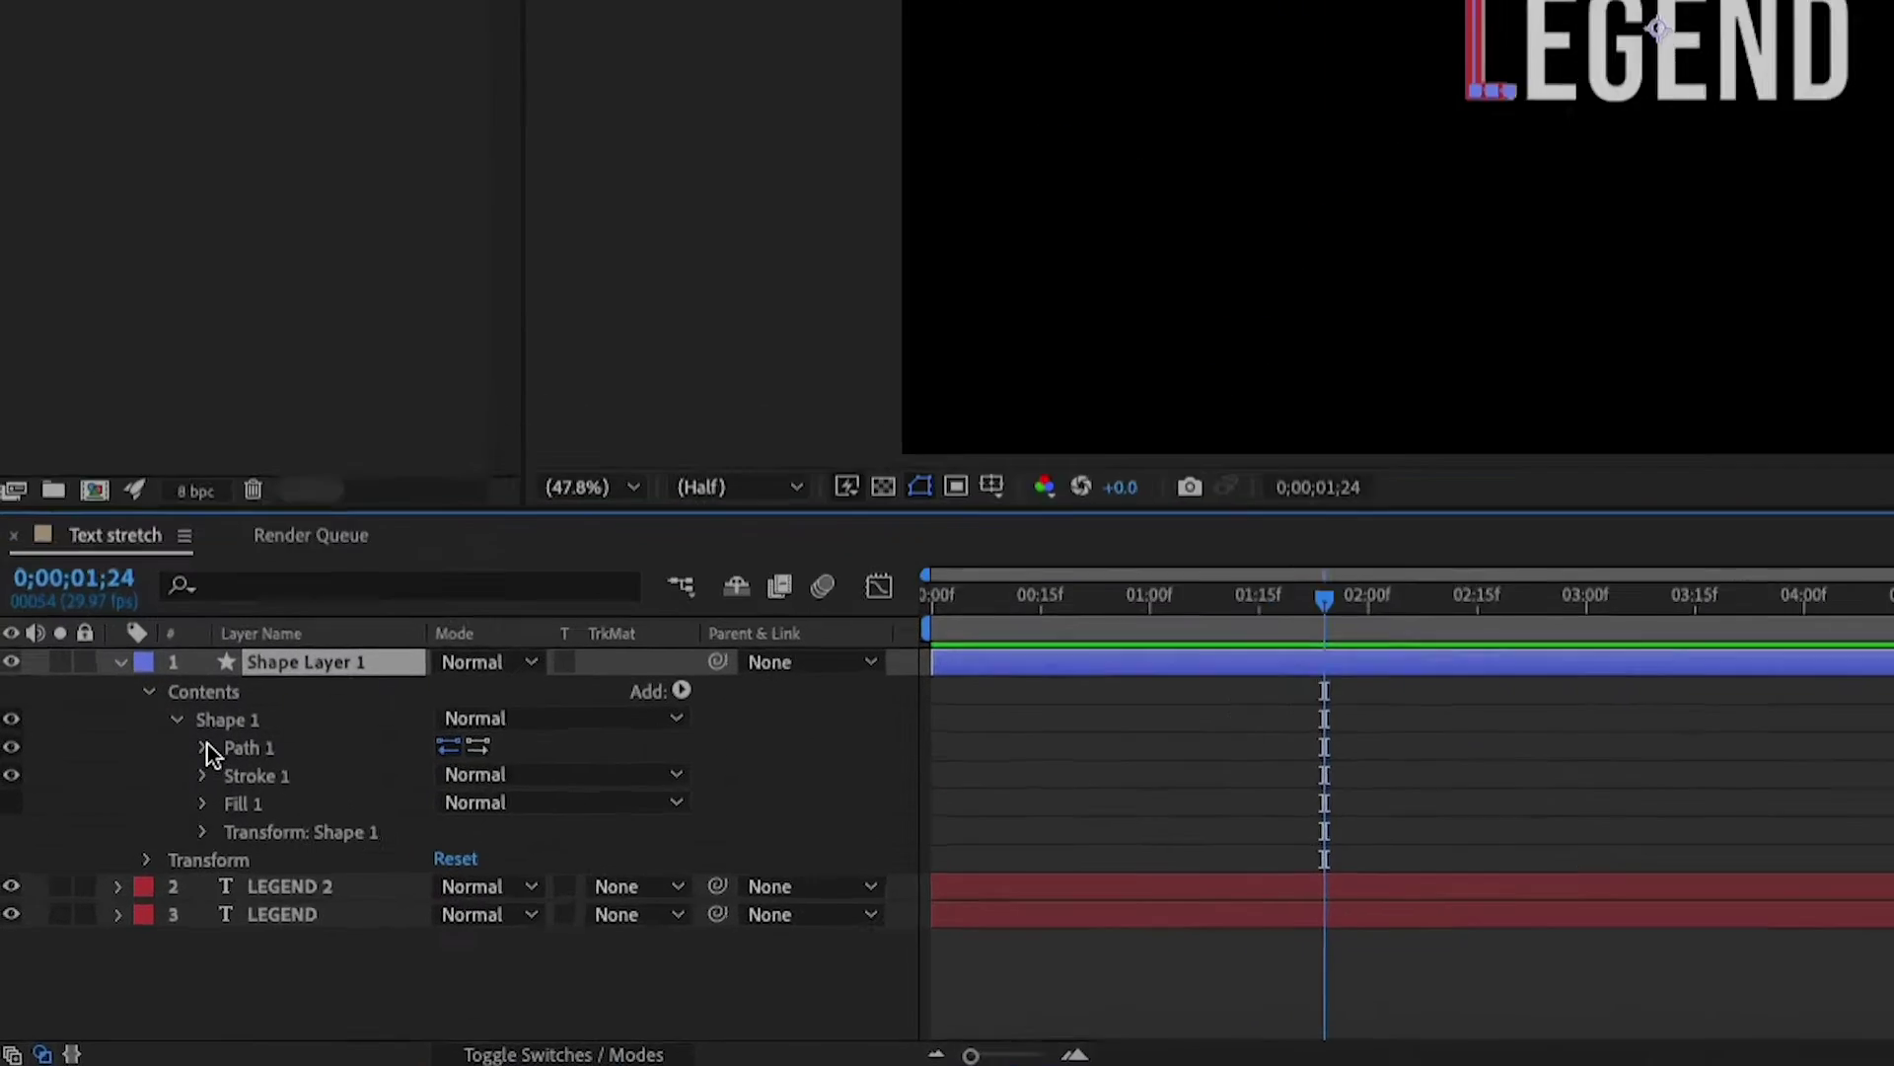
{"action": "left_click", "coordinate": [132, 858]}
{"action": "left_click", "coordinate": [163, 858]}
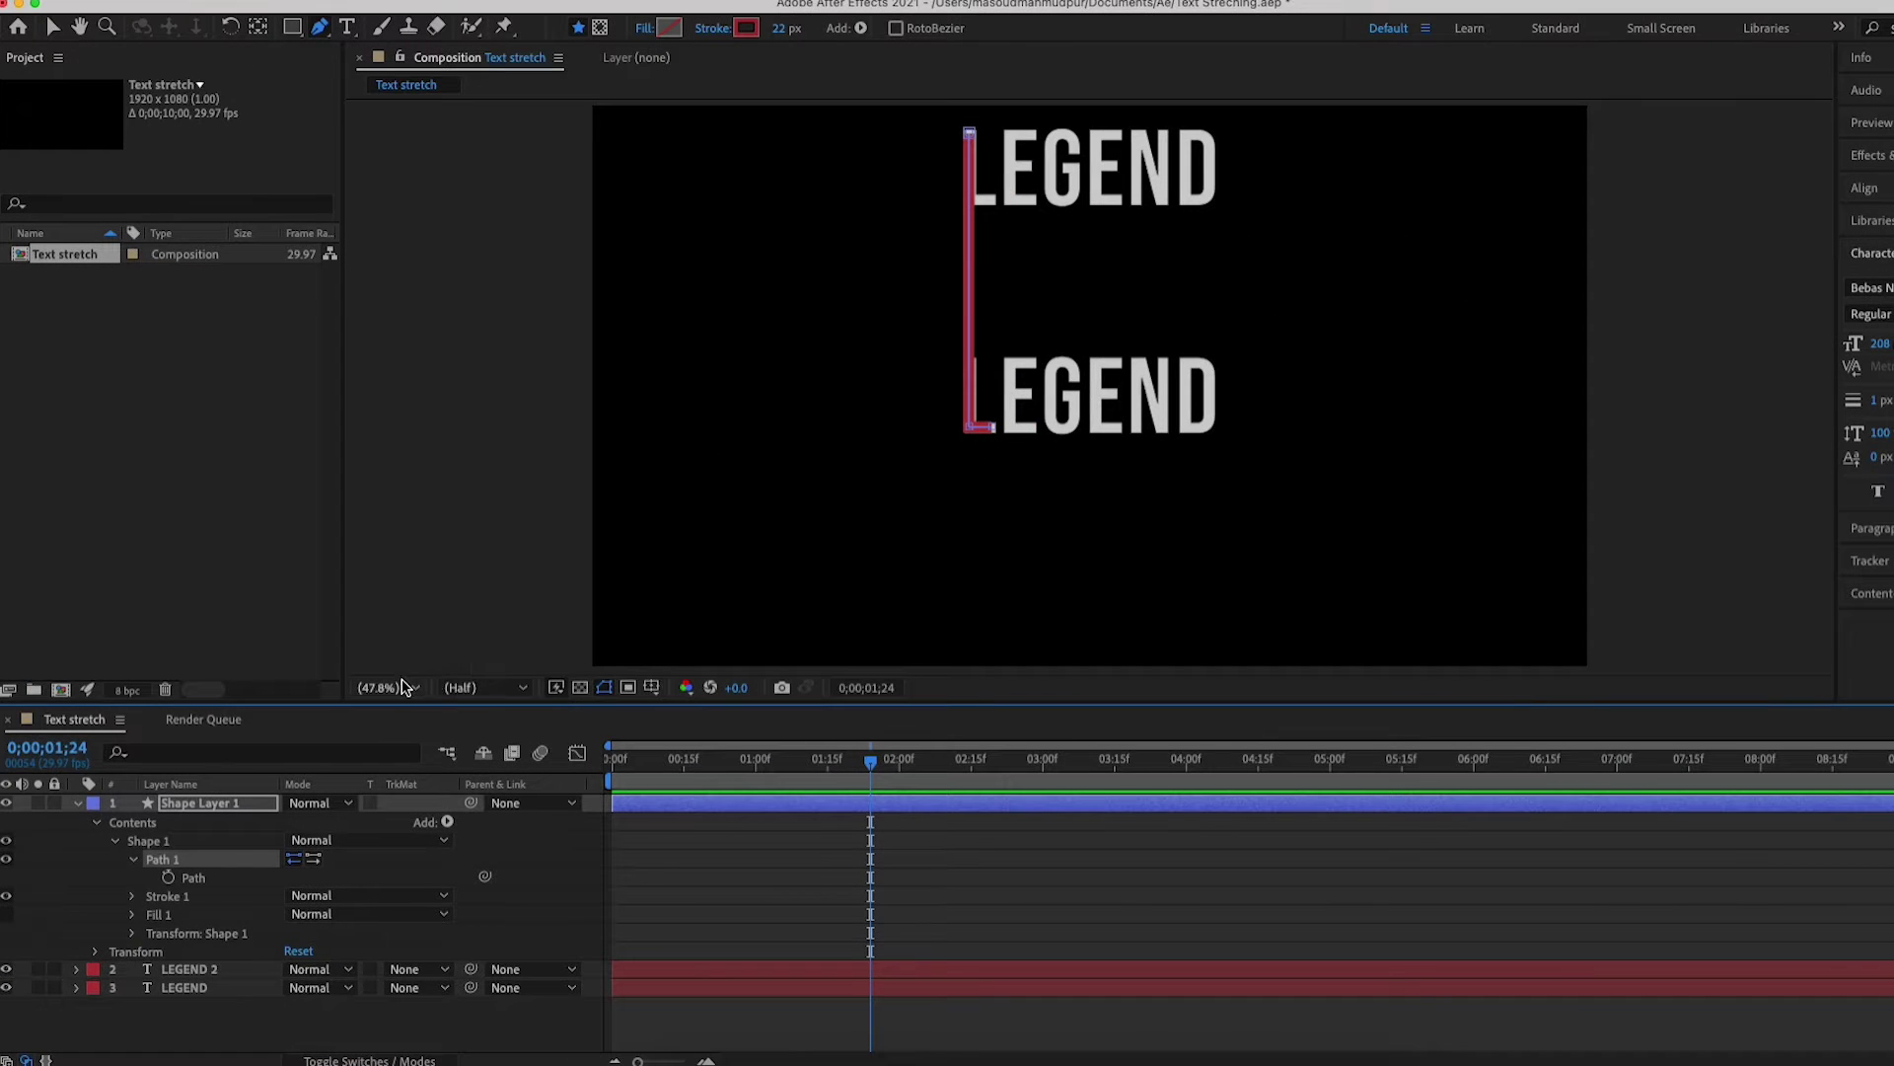
- At 100% magnification, nudge the path's foot, corner and top points so the red stroke covers the white letter L
{"action": "left_click", "coordinate": [403, 687]}
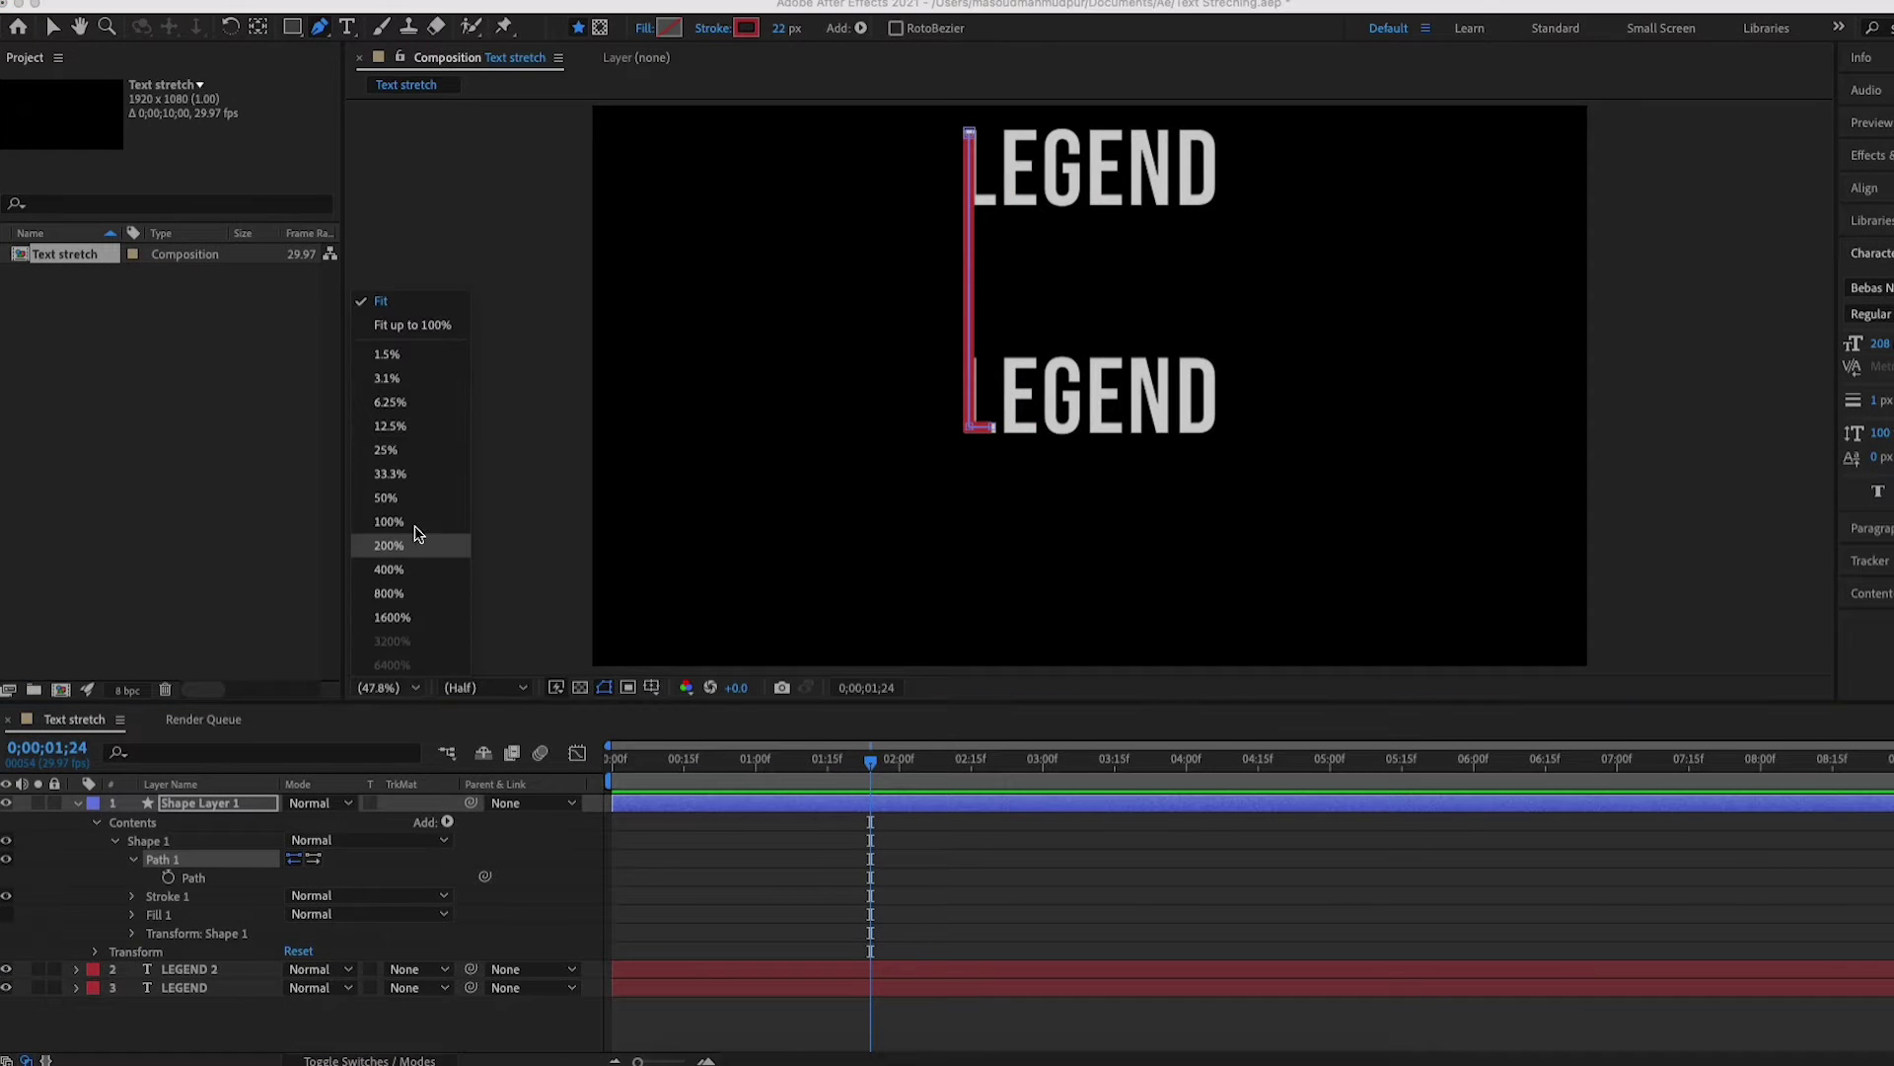
{"action": "left_click", "coordinate": [394, 541]}
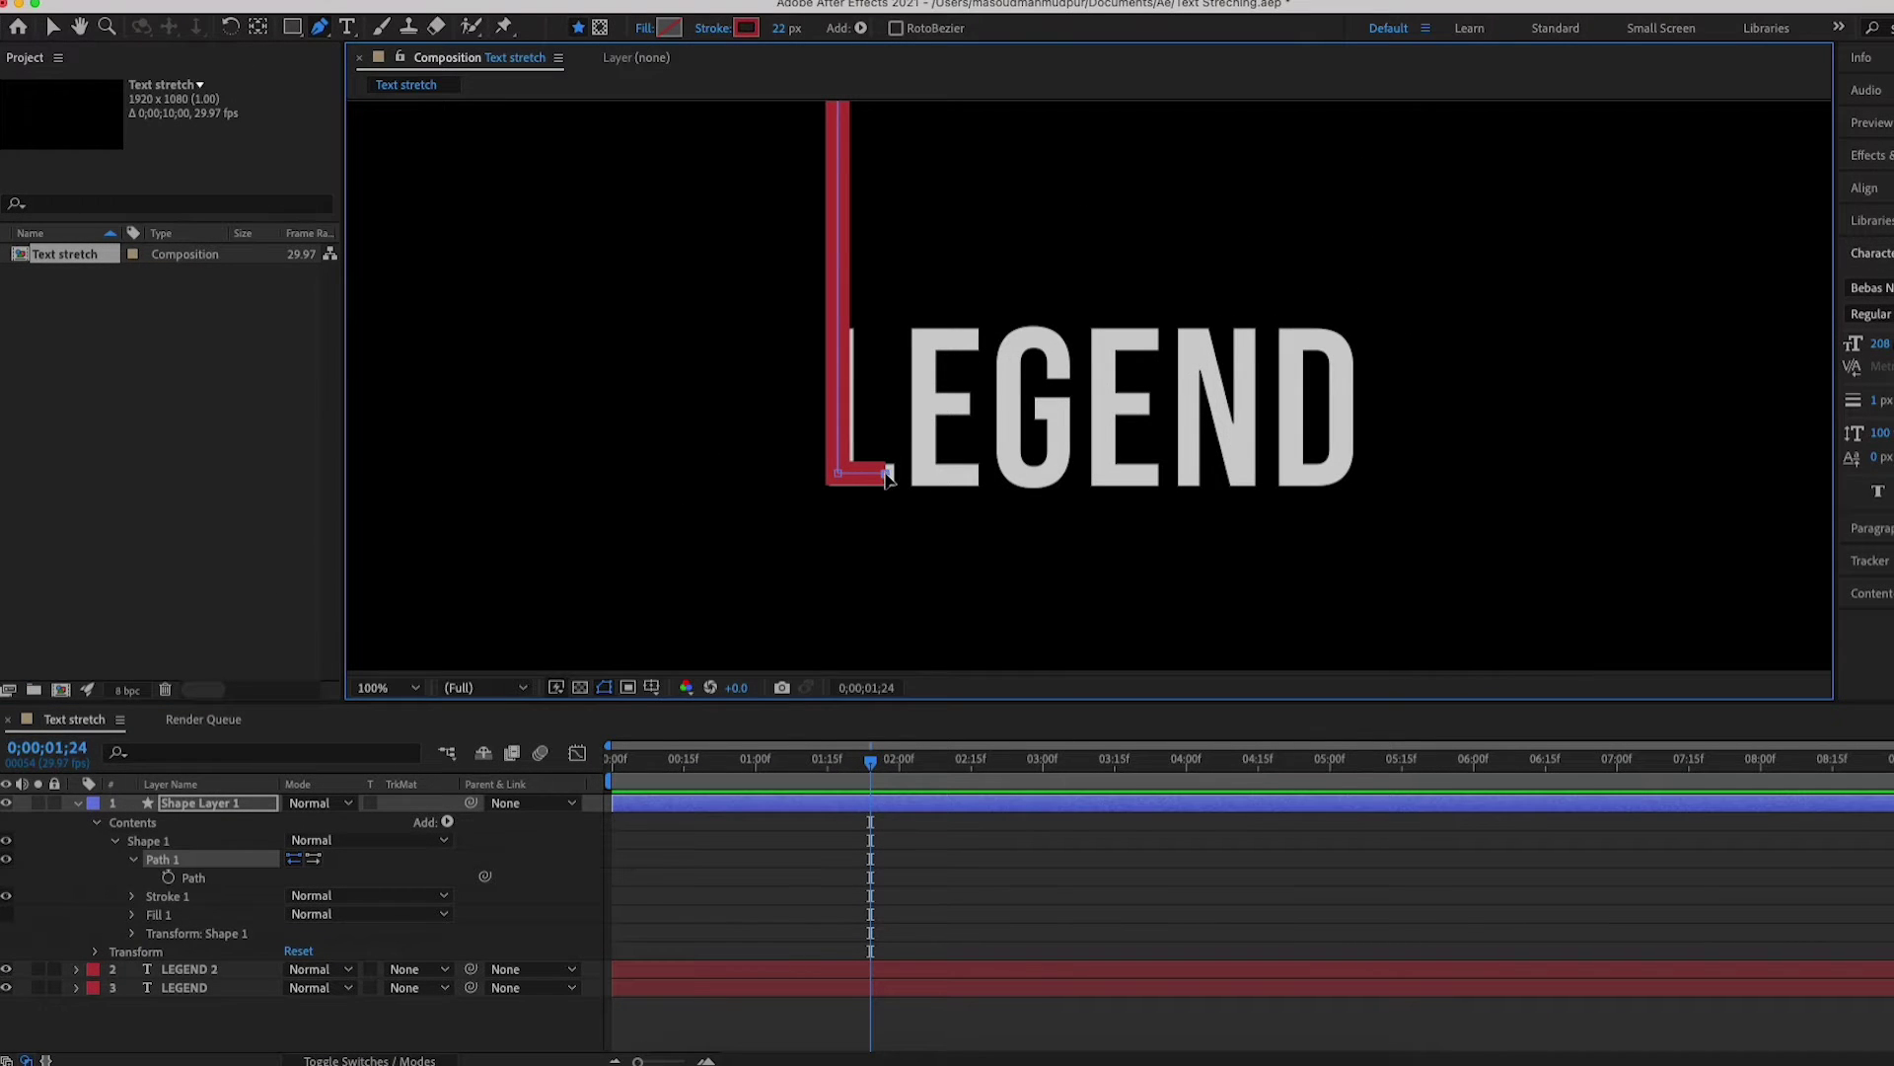
{"action": "left_click_drag", "start_coordinate": [887, 477], "coordinate": [893, 479]}
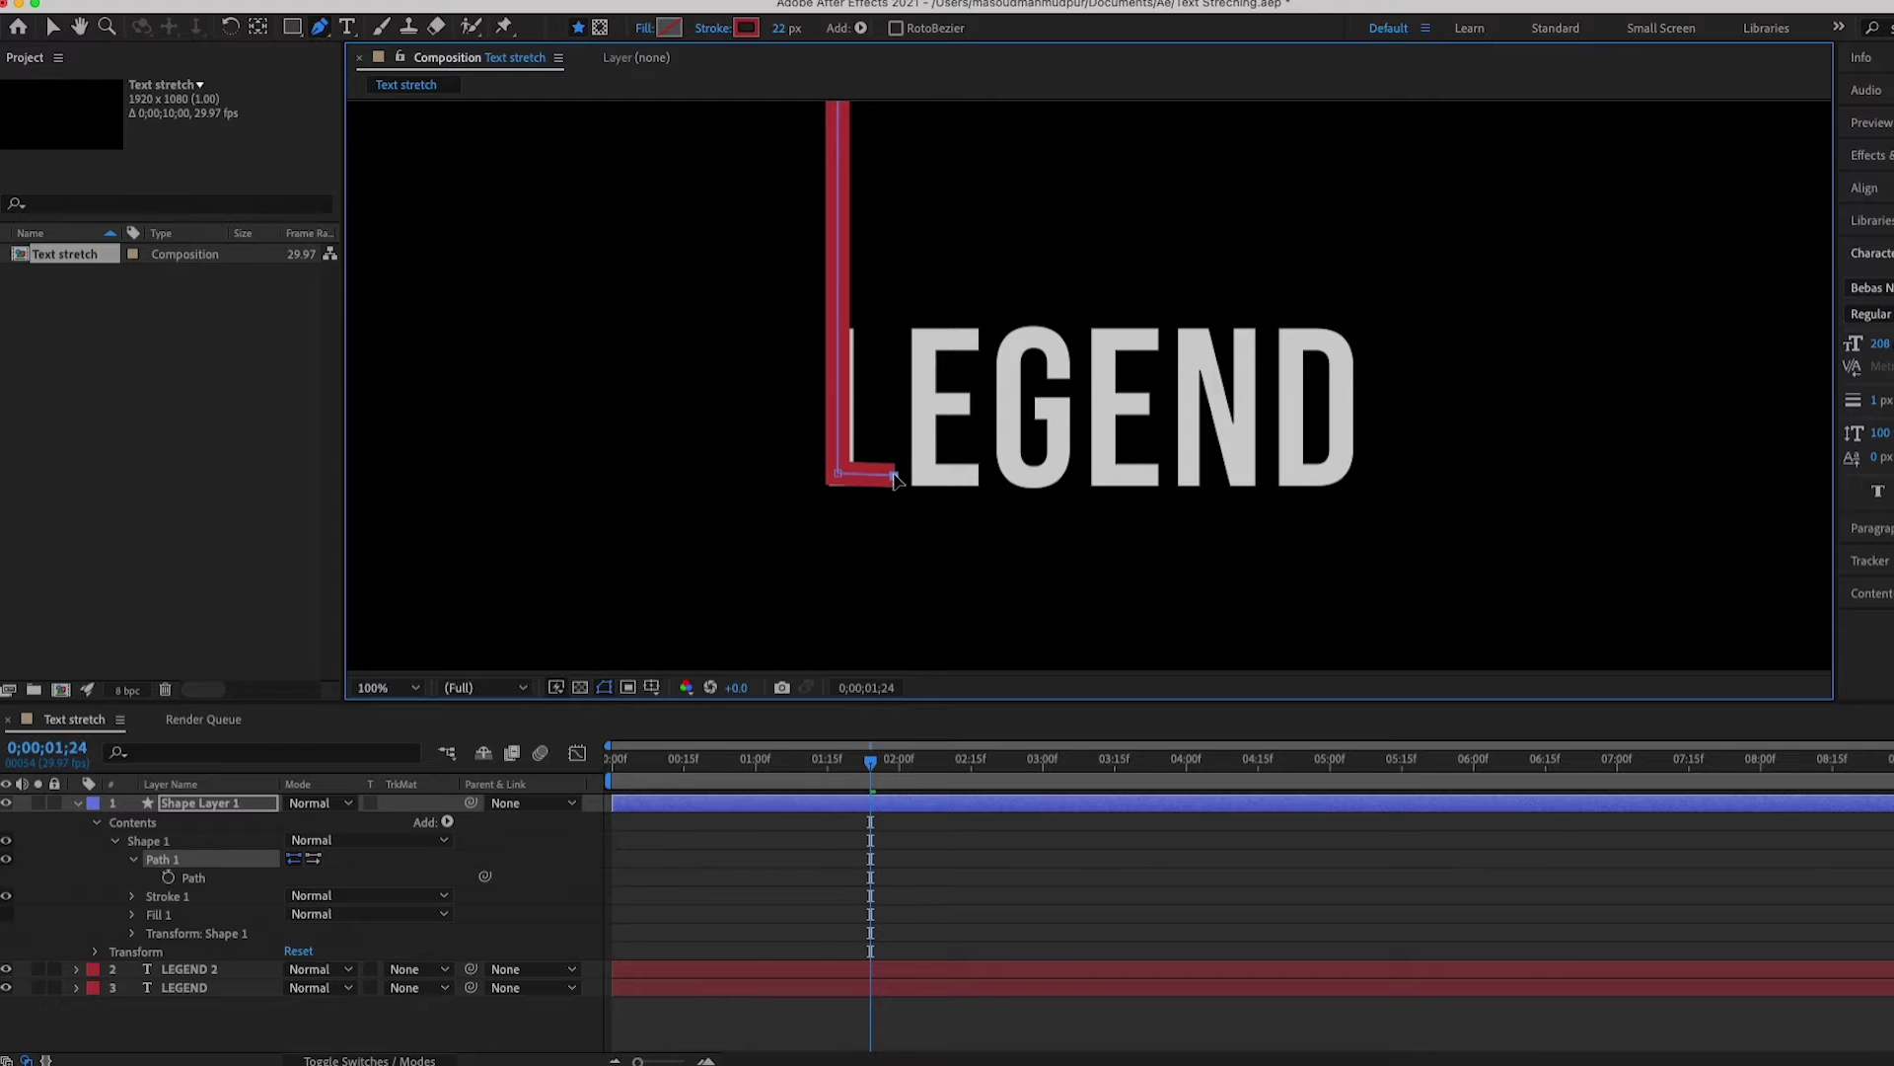
{"action": "left_click_drag", "start_coordinate": [837, 473], "coordinate": [841, 476]}
{"action": "key", "text": "space"}
{"action": "left_click_drag", "start_coordinate": [848, 300], "coordinate": [838, 604]}
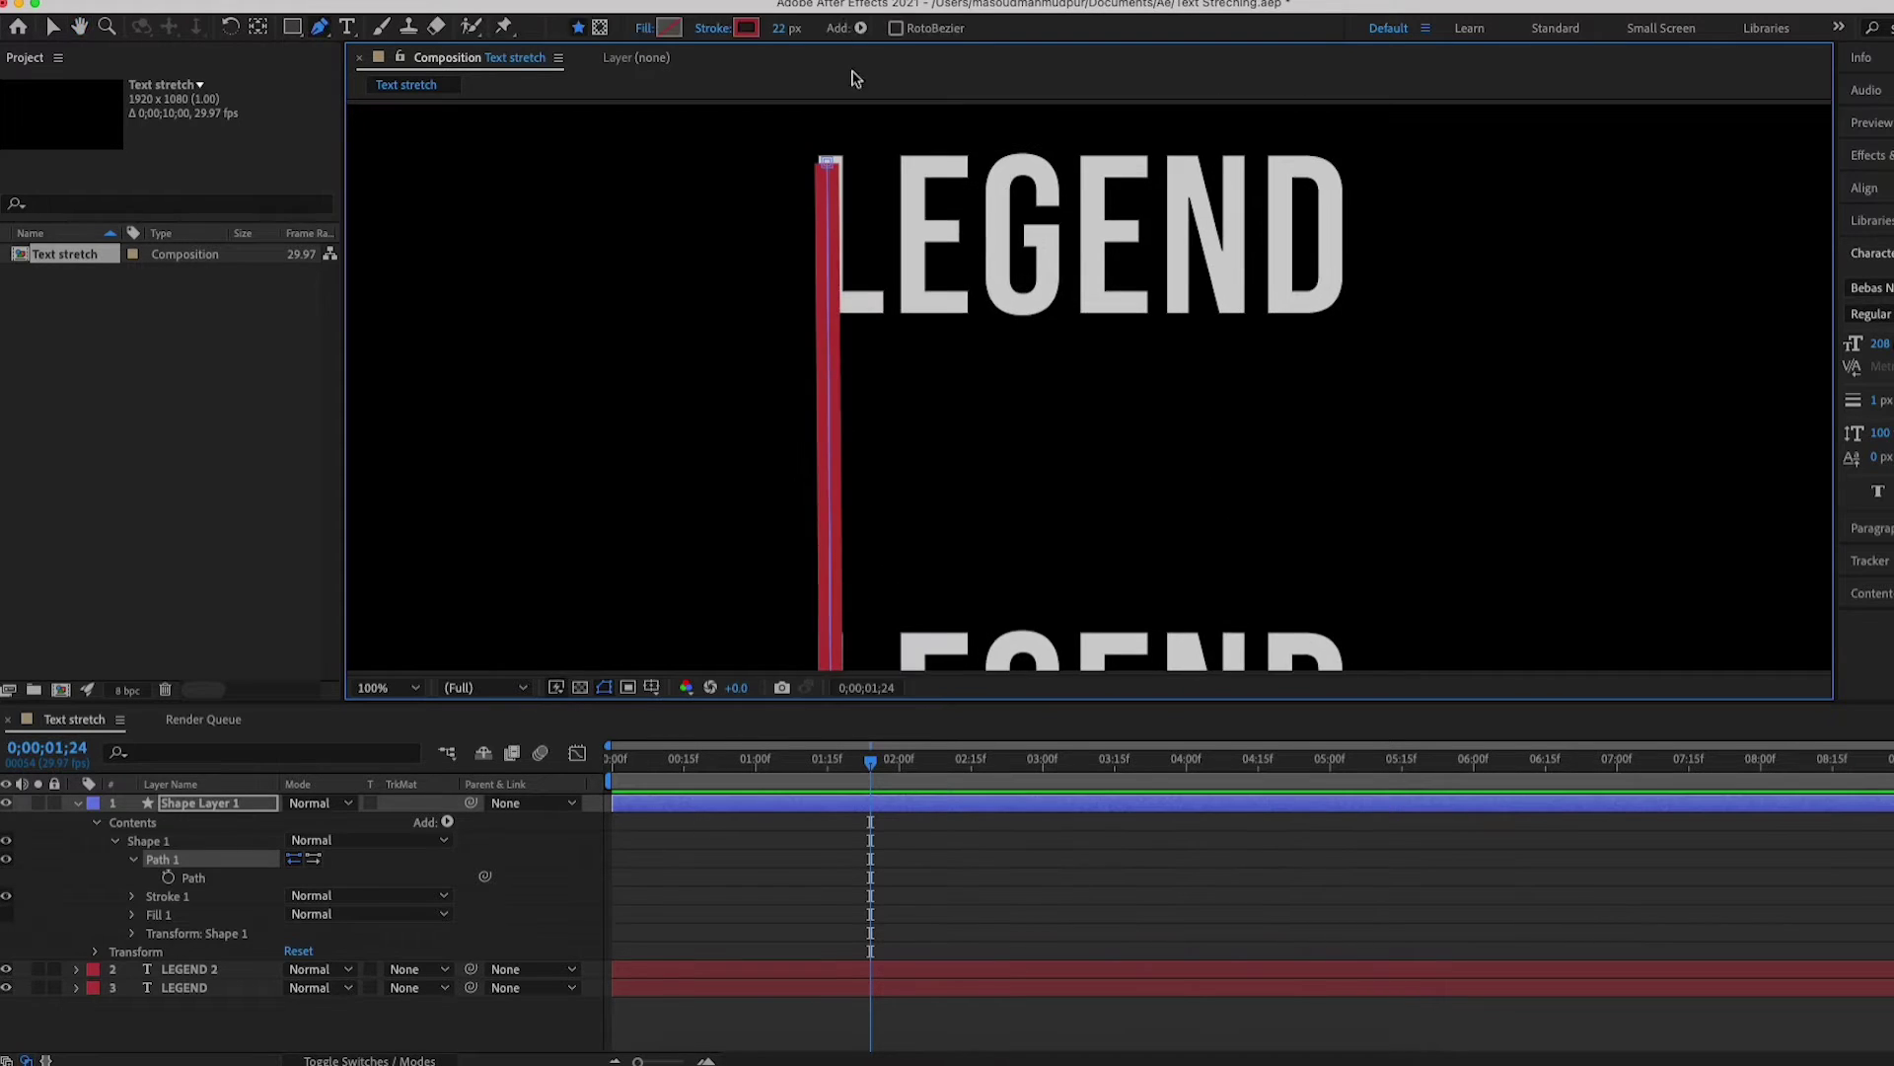
{"action": "left_click_drag", "start_coordinate": [828, 161], "coordinate": [832, 158]}
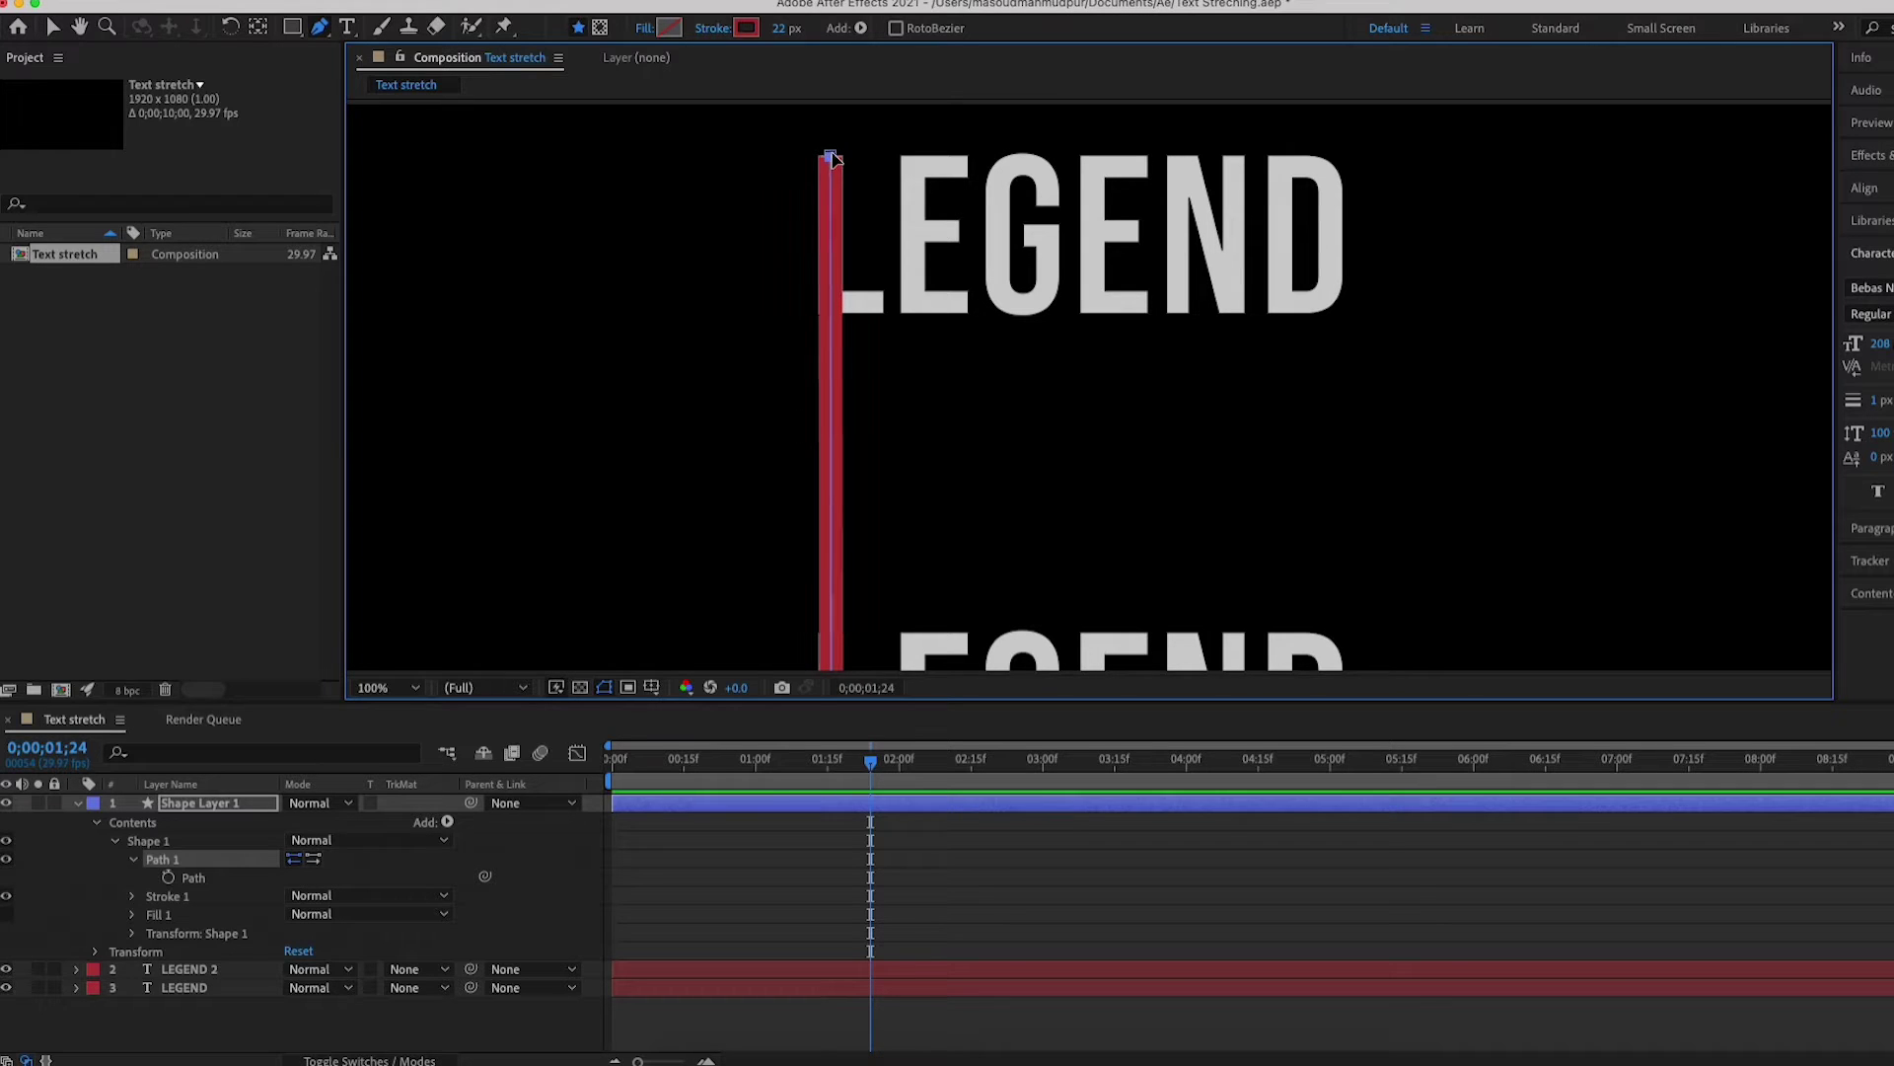
- Add a Path keyframe for the stretched L at 0;00;01;15
{"action": "left_click_drag", "start_coordinate": [920, 475], "coordinate": [900, 237]}
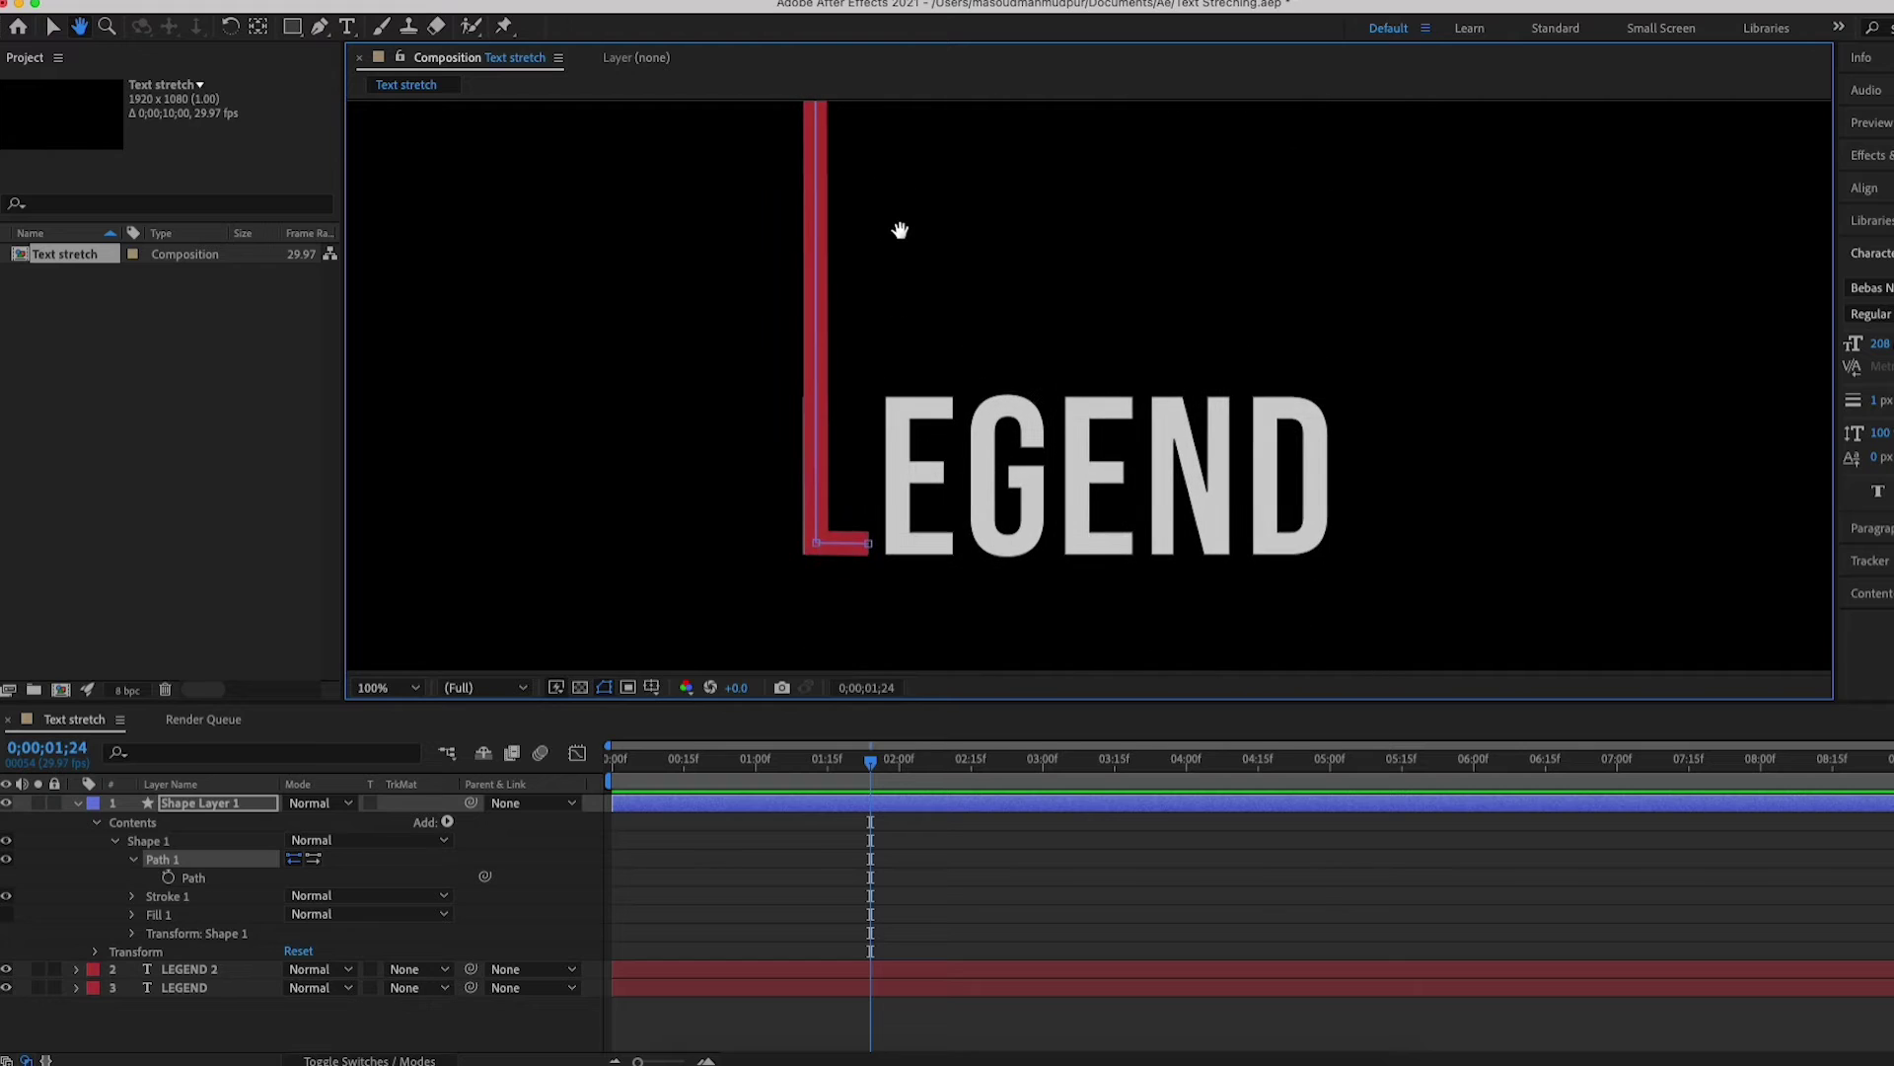
{"action": "left_click_drag", "start_coordinate": [870, 760], "coordinate": [817, 762]}
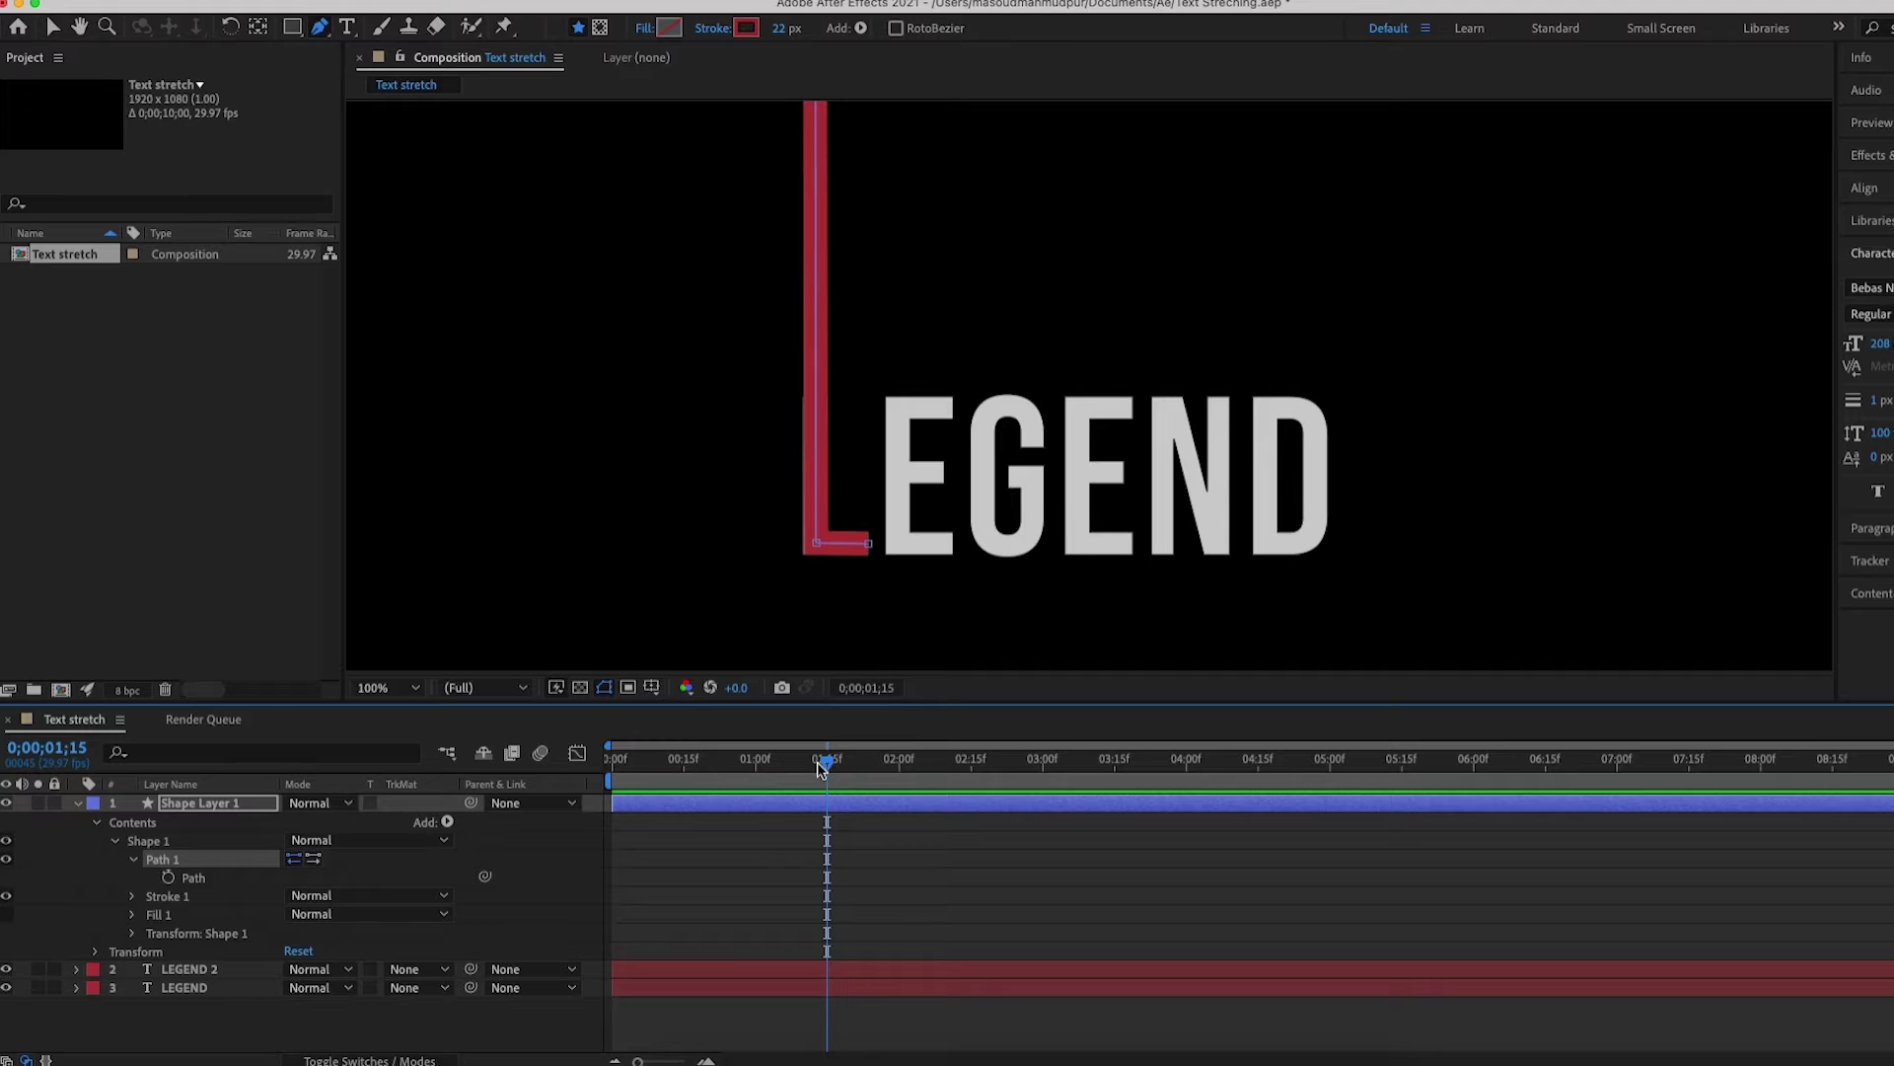
{"action": "left_click", "coordinate": [169, 875]}
- At 0;00;00;00, raise the path's two bottom points to the baseline of the upper word, forming a normal-height L
{"action": "left_click_drag", "start_coordinate": [807, 765], "coordinate": [579, 761]}
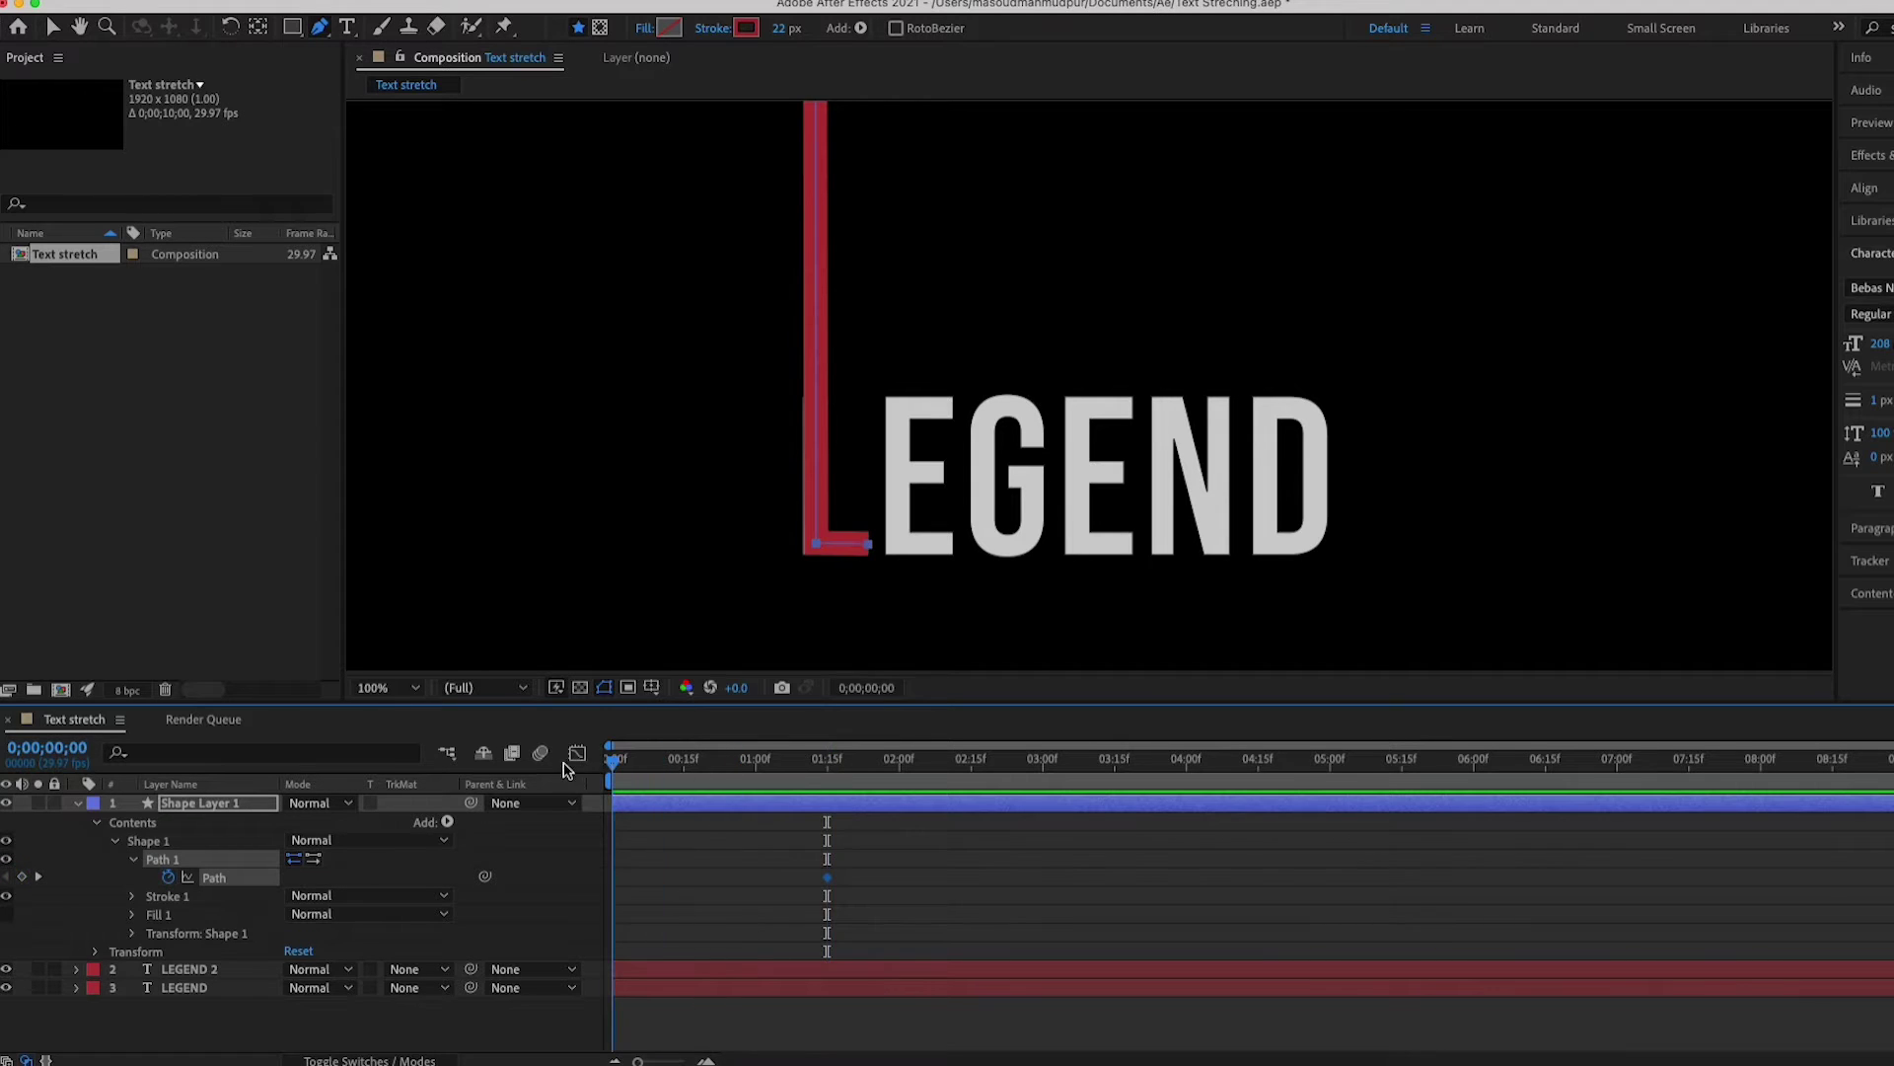
{"action": "left_click", "coordinate": [378, 693]}
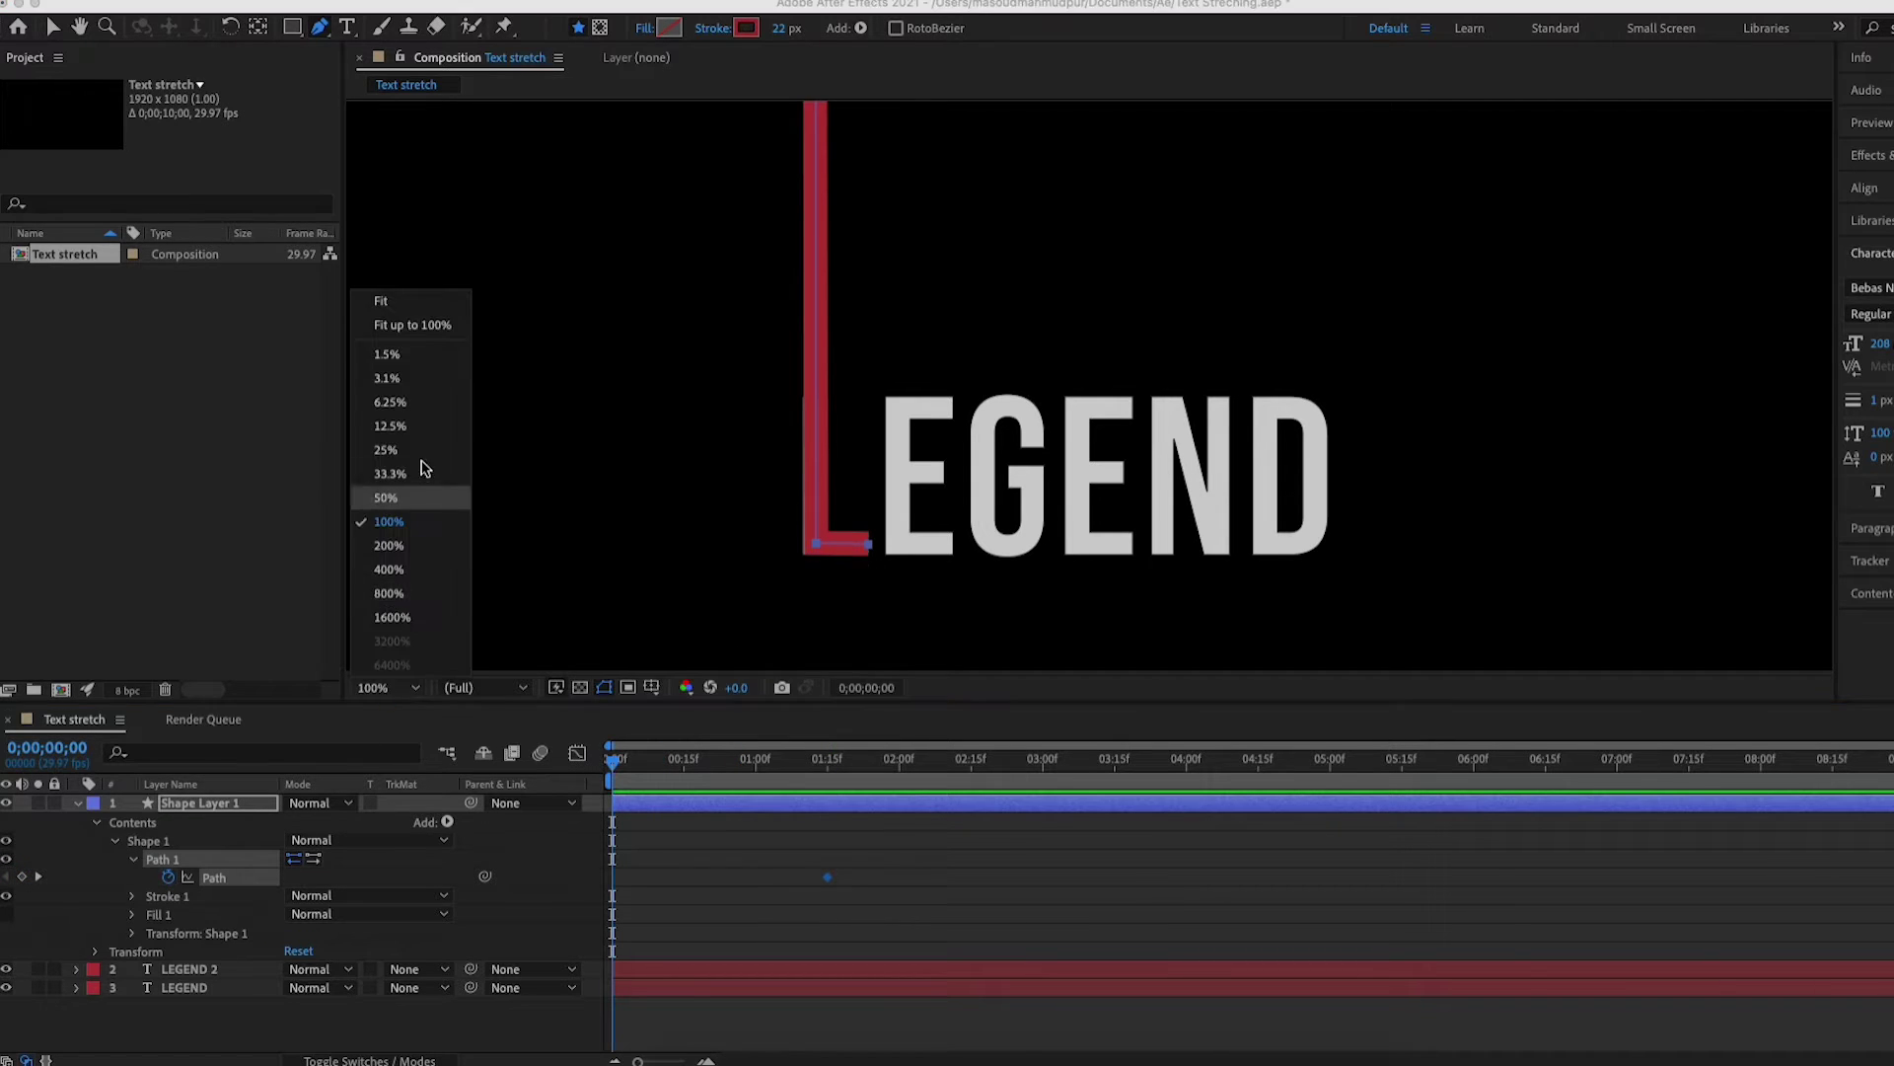
{"action": "left_click", "coordinate": [389, 323]}
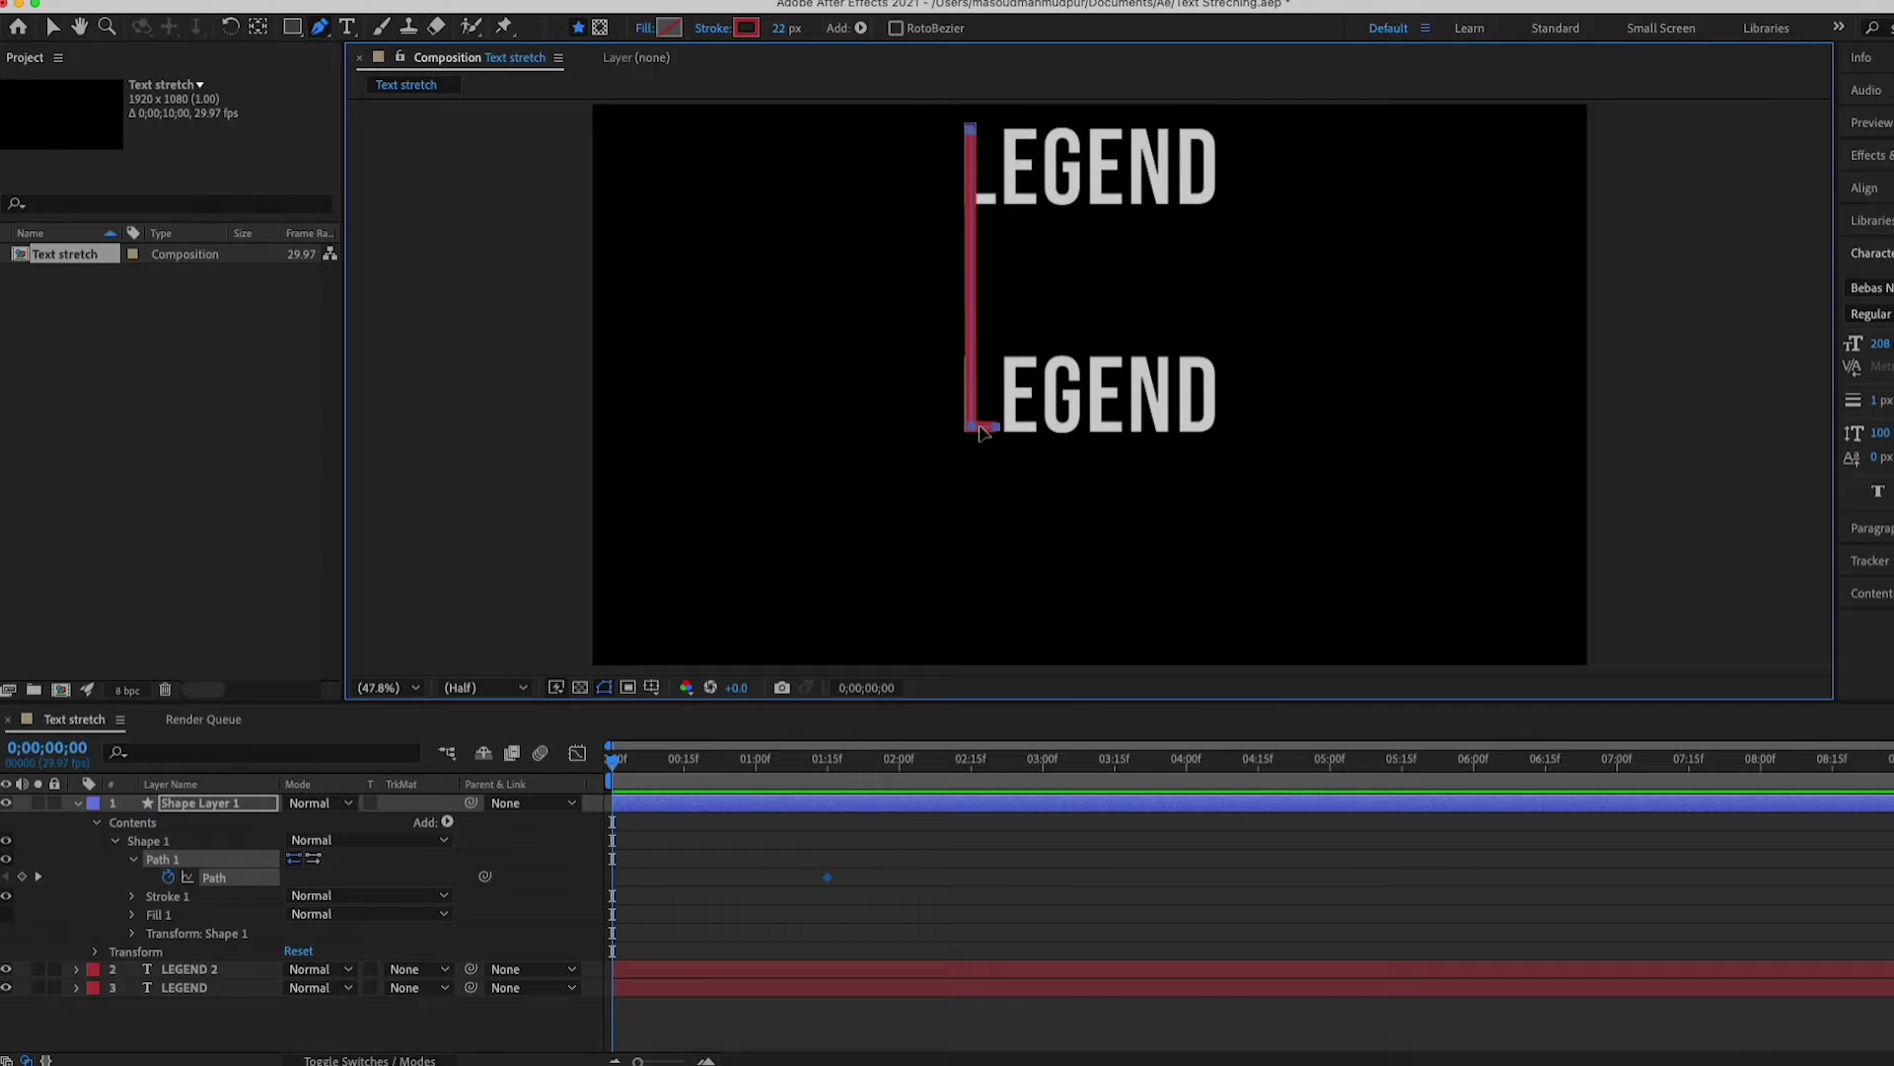
{"action": "key", "text": "v"}
{"action": "left_click_drag", "start_coordinate": [981, 434], "coordinate": [996, 203]}
{"action": "left_click", "coordinate": [430, 687]}
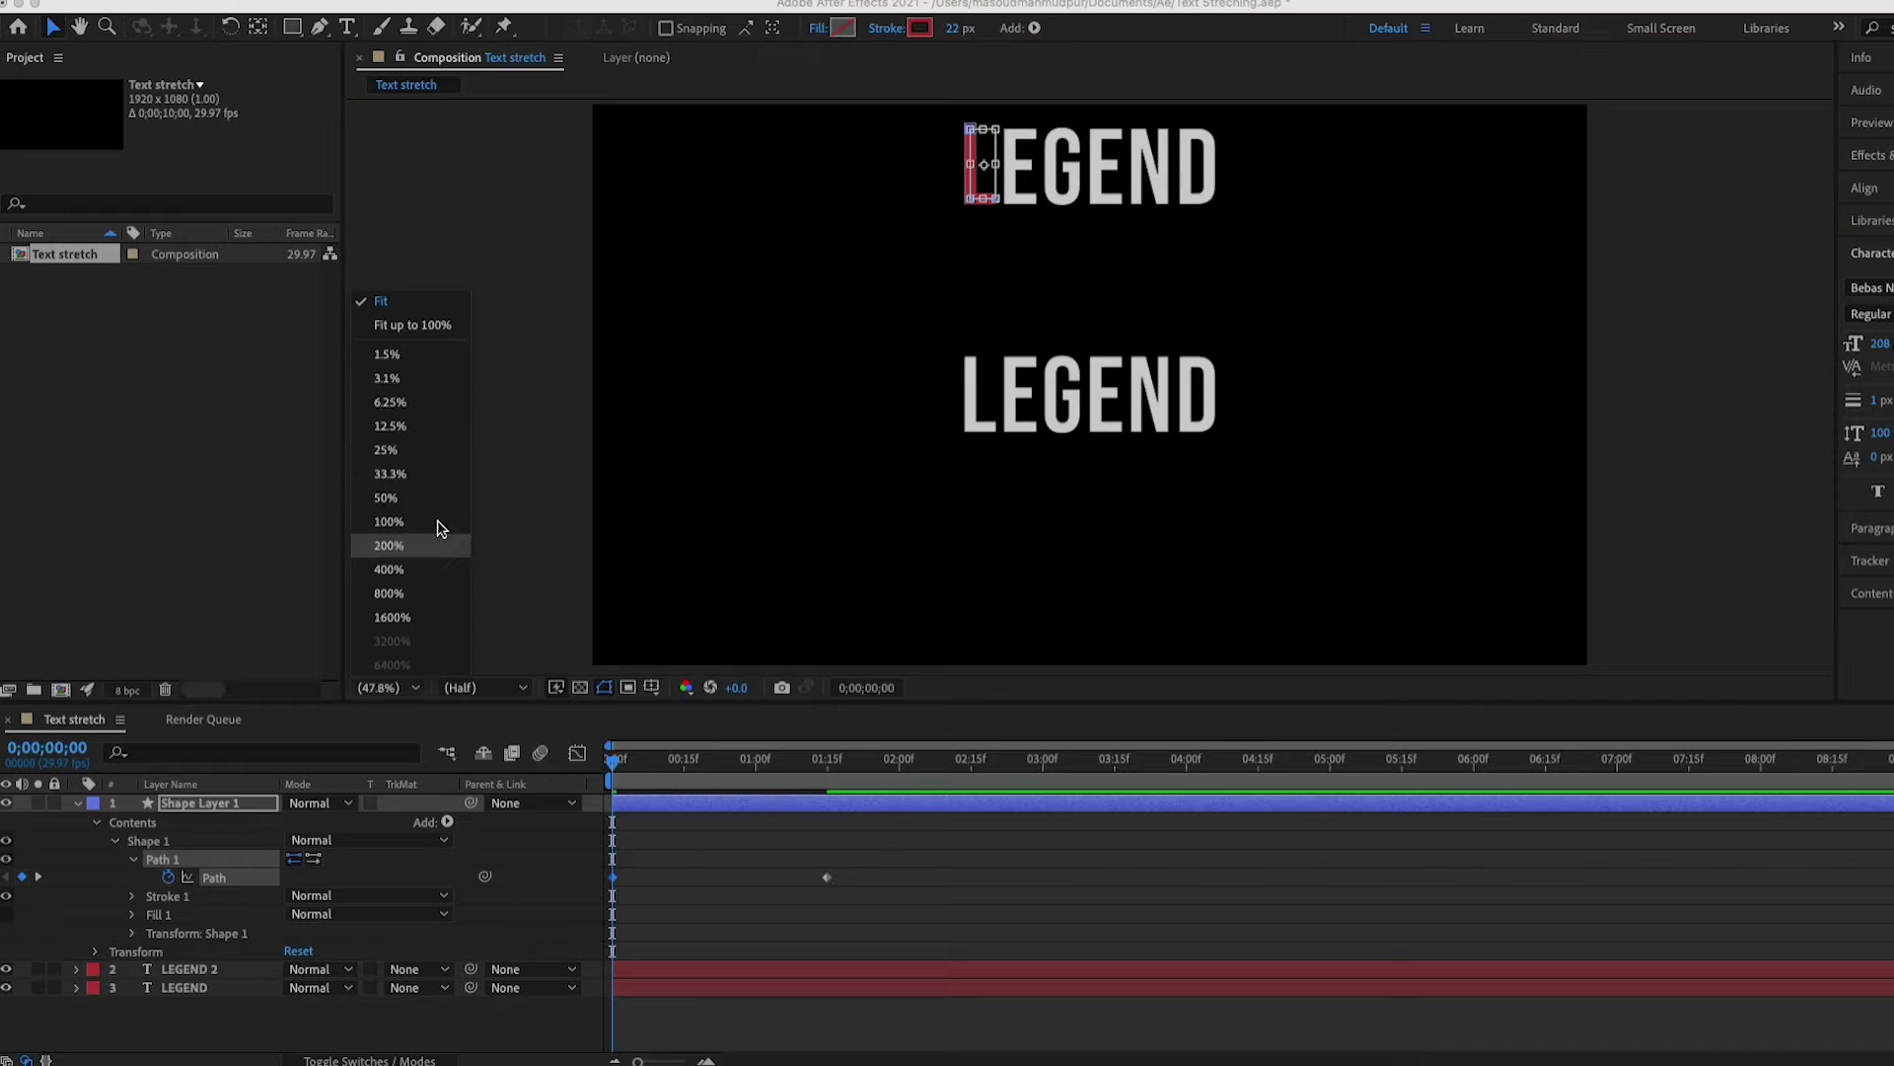
{"action": "left_click", "coordinate": [440, 530]}
{"action": "key", "text": "h"}
{"action": "left_click_drag", "start_coordinate": [879, 301], "coordinate": [877, 361]}
{"action": "key", "text": "v"}
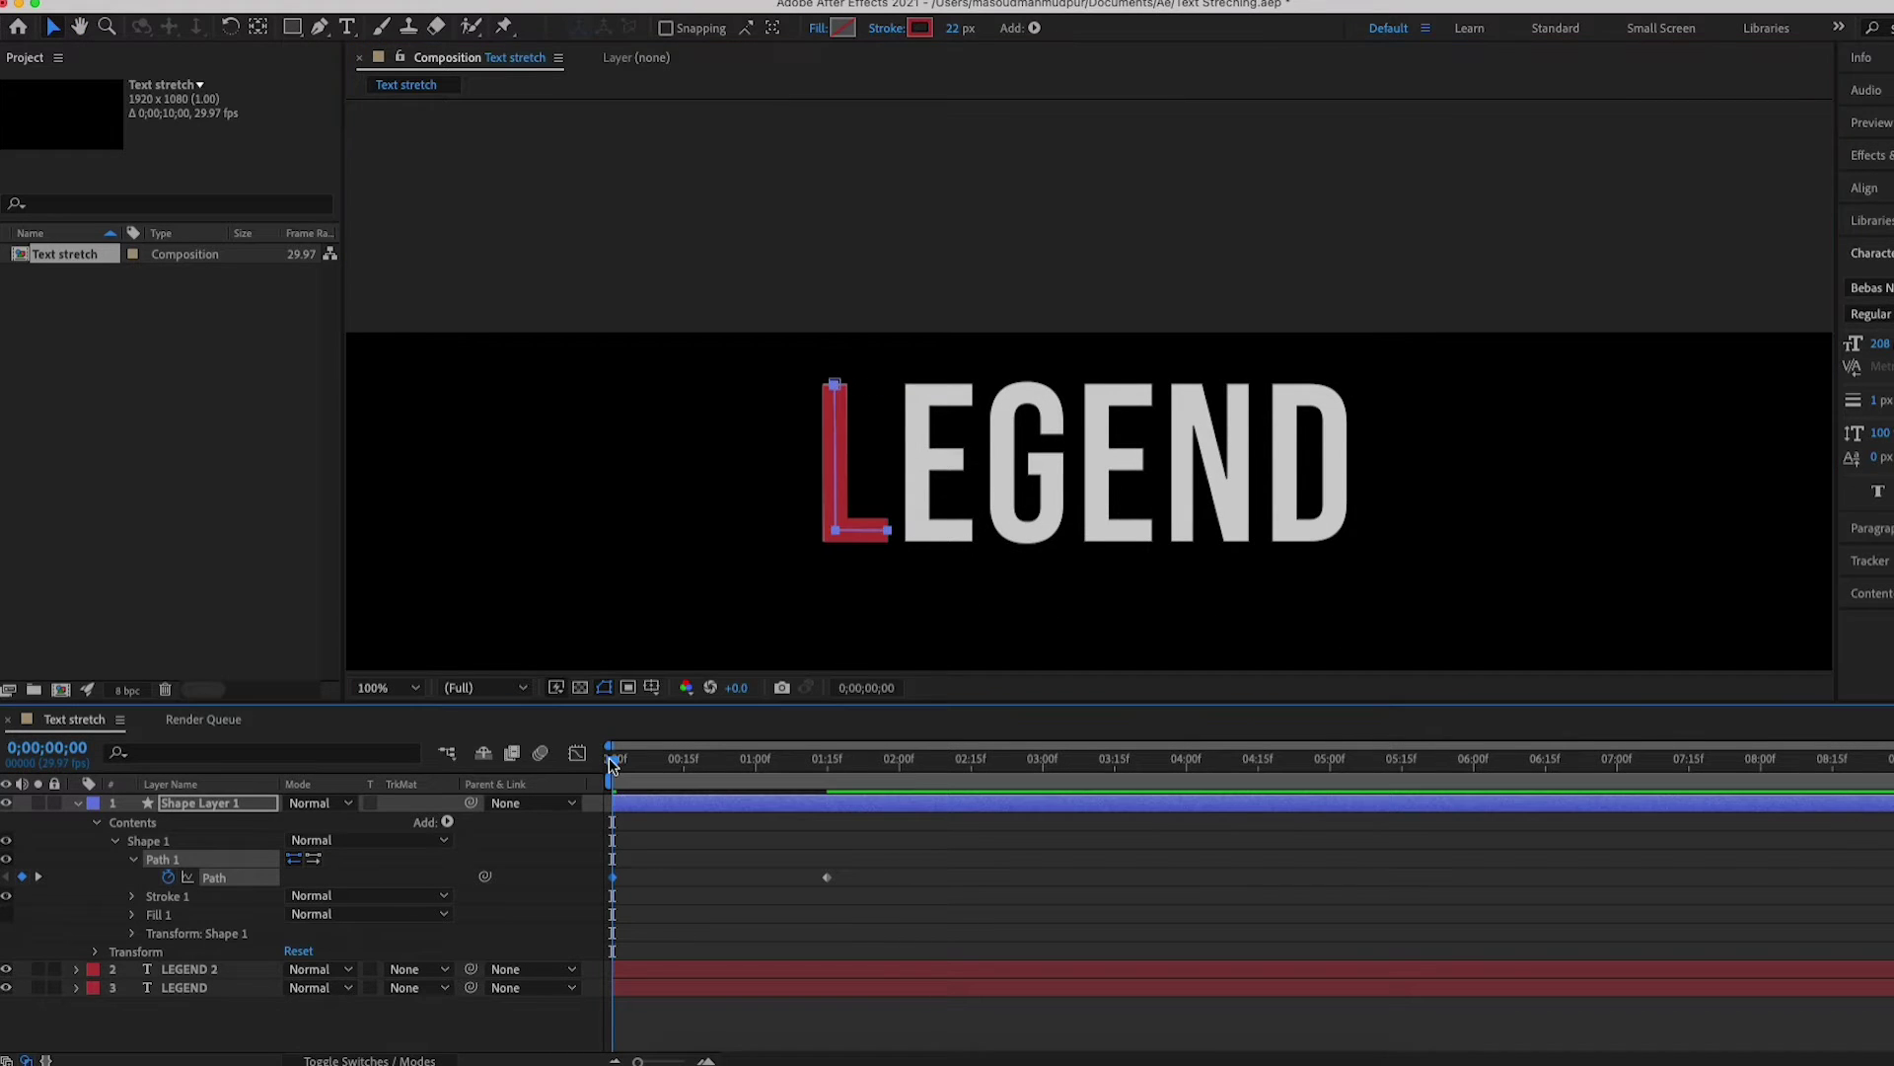
- Preview the L stretch animation with the whole composition fitted in view
{"action": "left_click", "coordinate": [405, 686]}
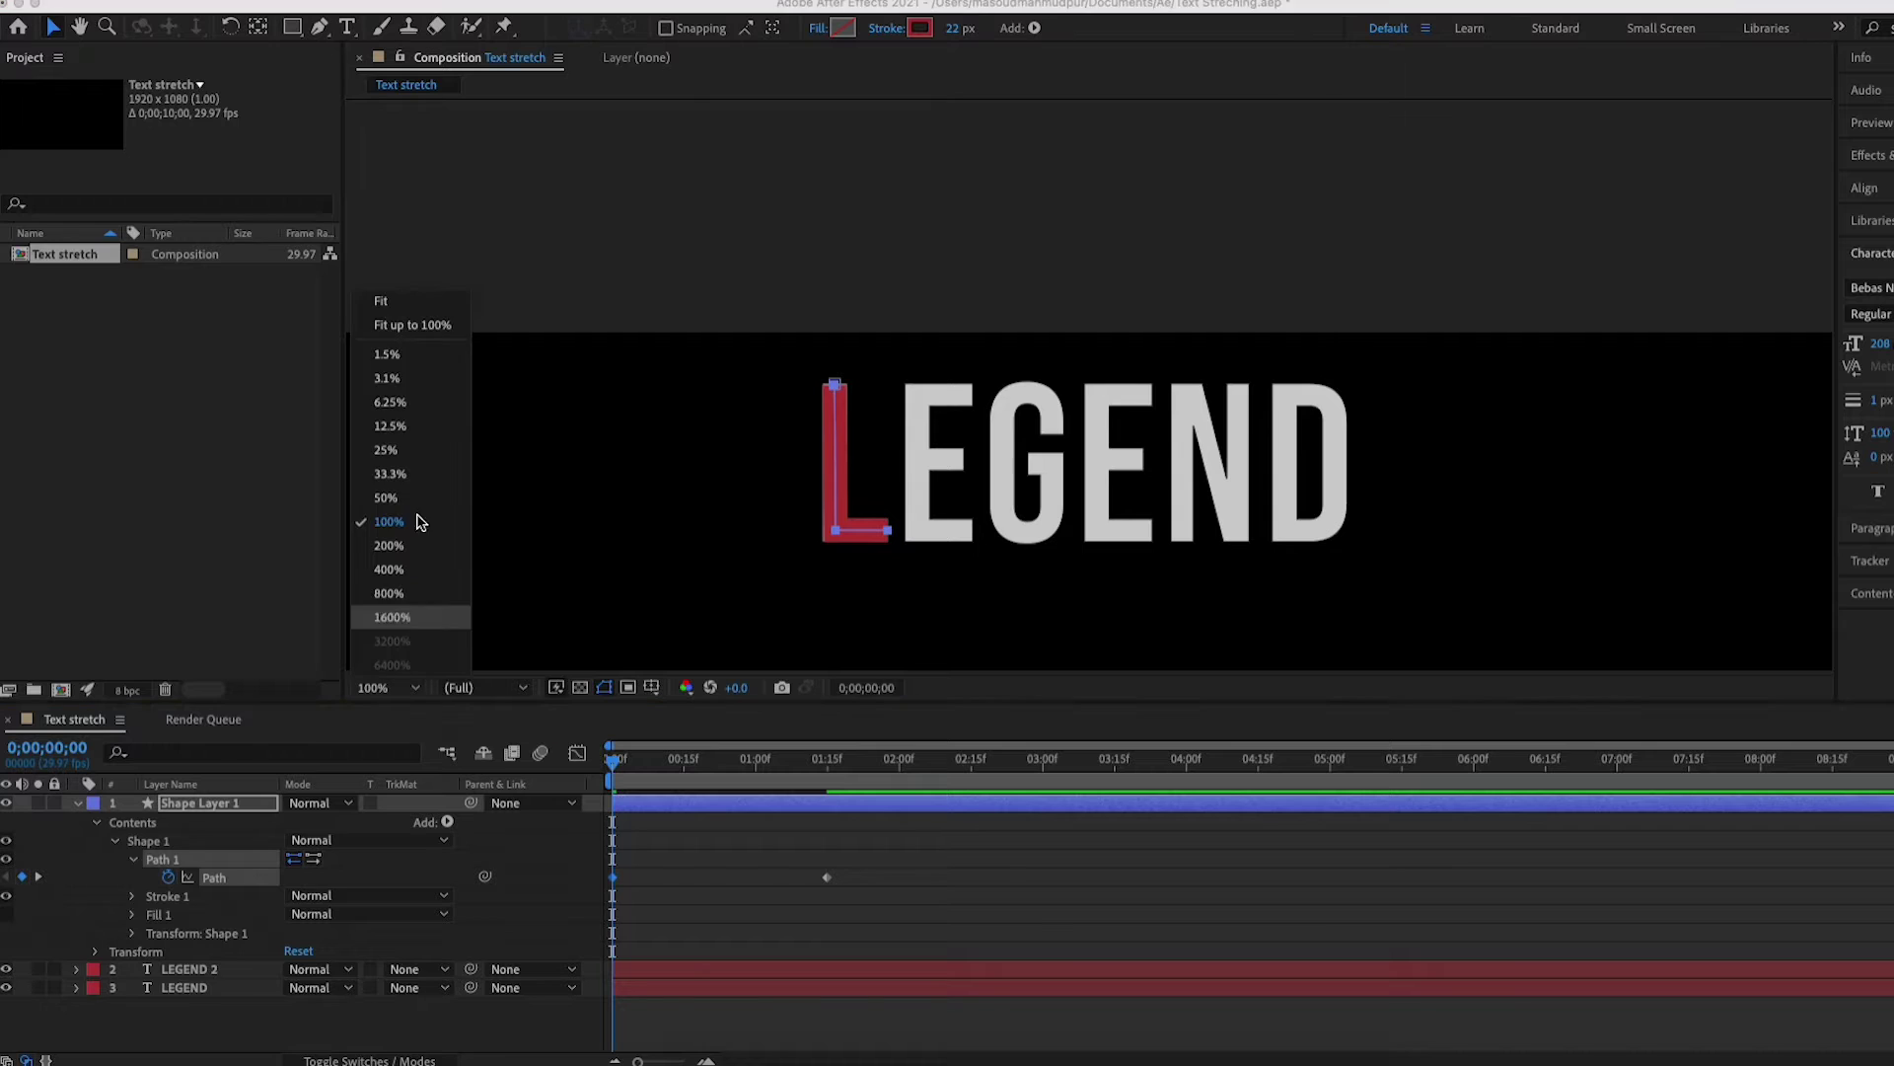
{"action": "left_click", "coordinate": [415, 306]}
{"action": "left_click", "coordinate": [552, 1008]}
{"action": "key", "text": "space"}
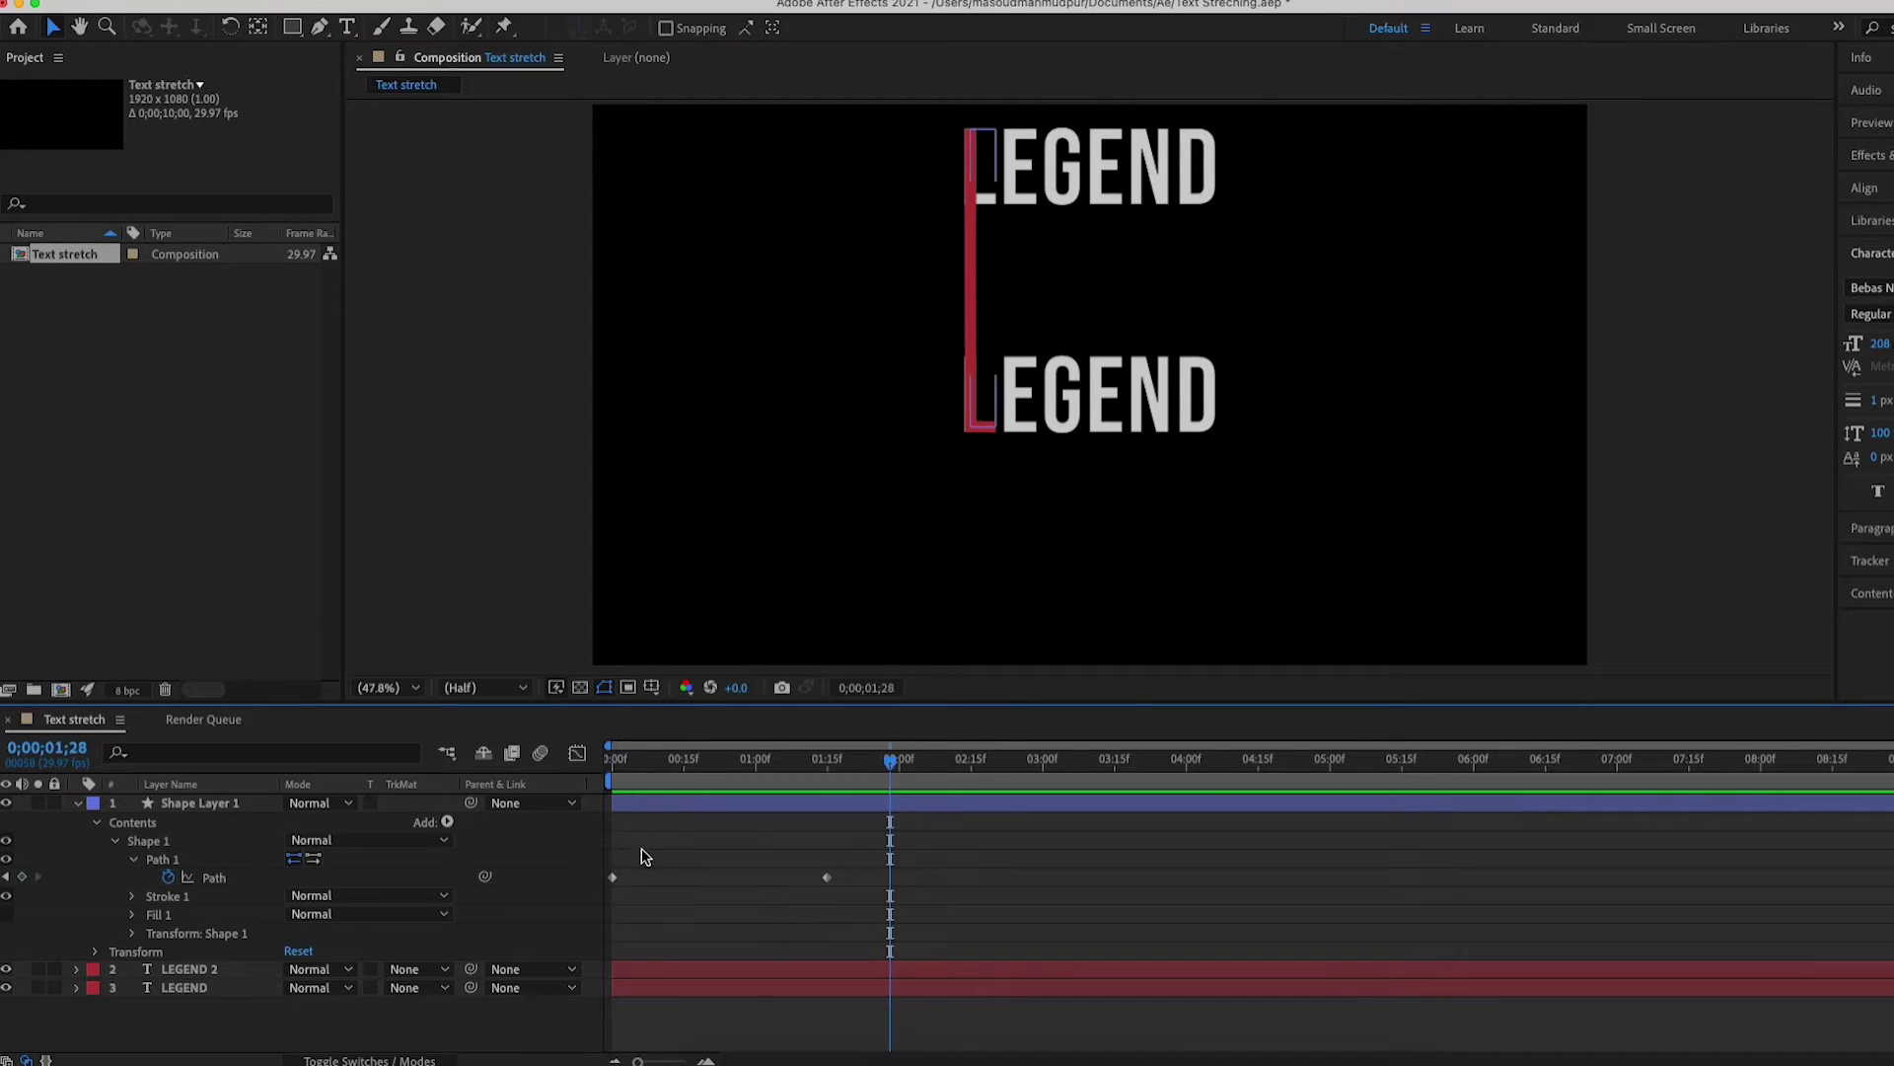
- Apply Easy Ease to both Path keyframes, lengthen the end keyframe's easing in the speed graph for an early peak, and preview it
{"action": "left_click", "coordinate": [215, 877]}
{"action": "left_click", "coordinate": [578, 754]}
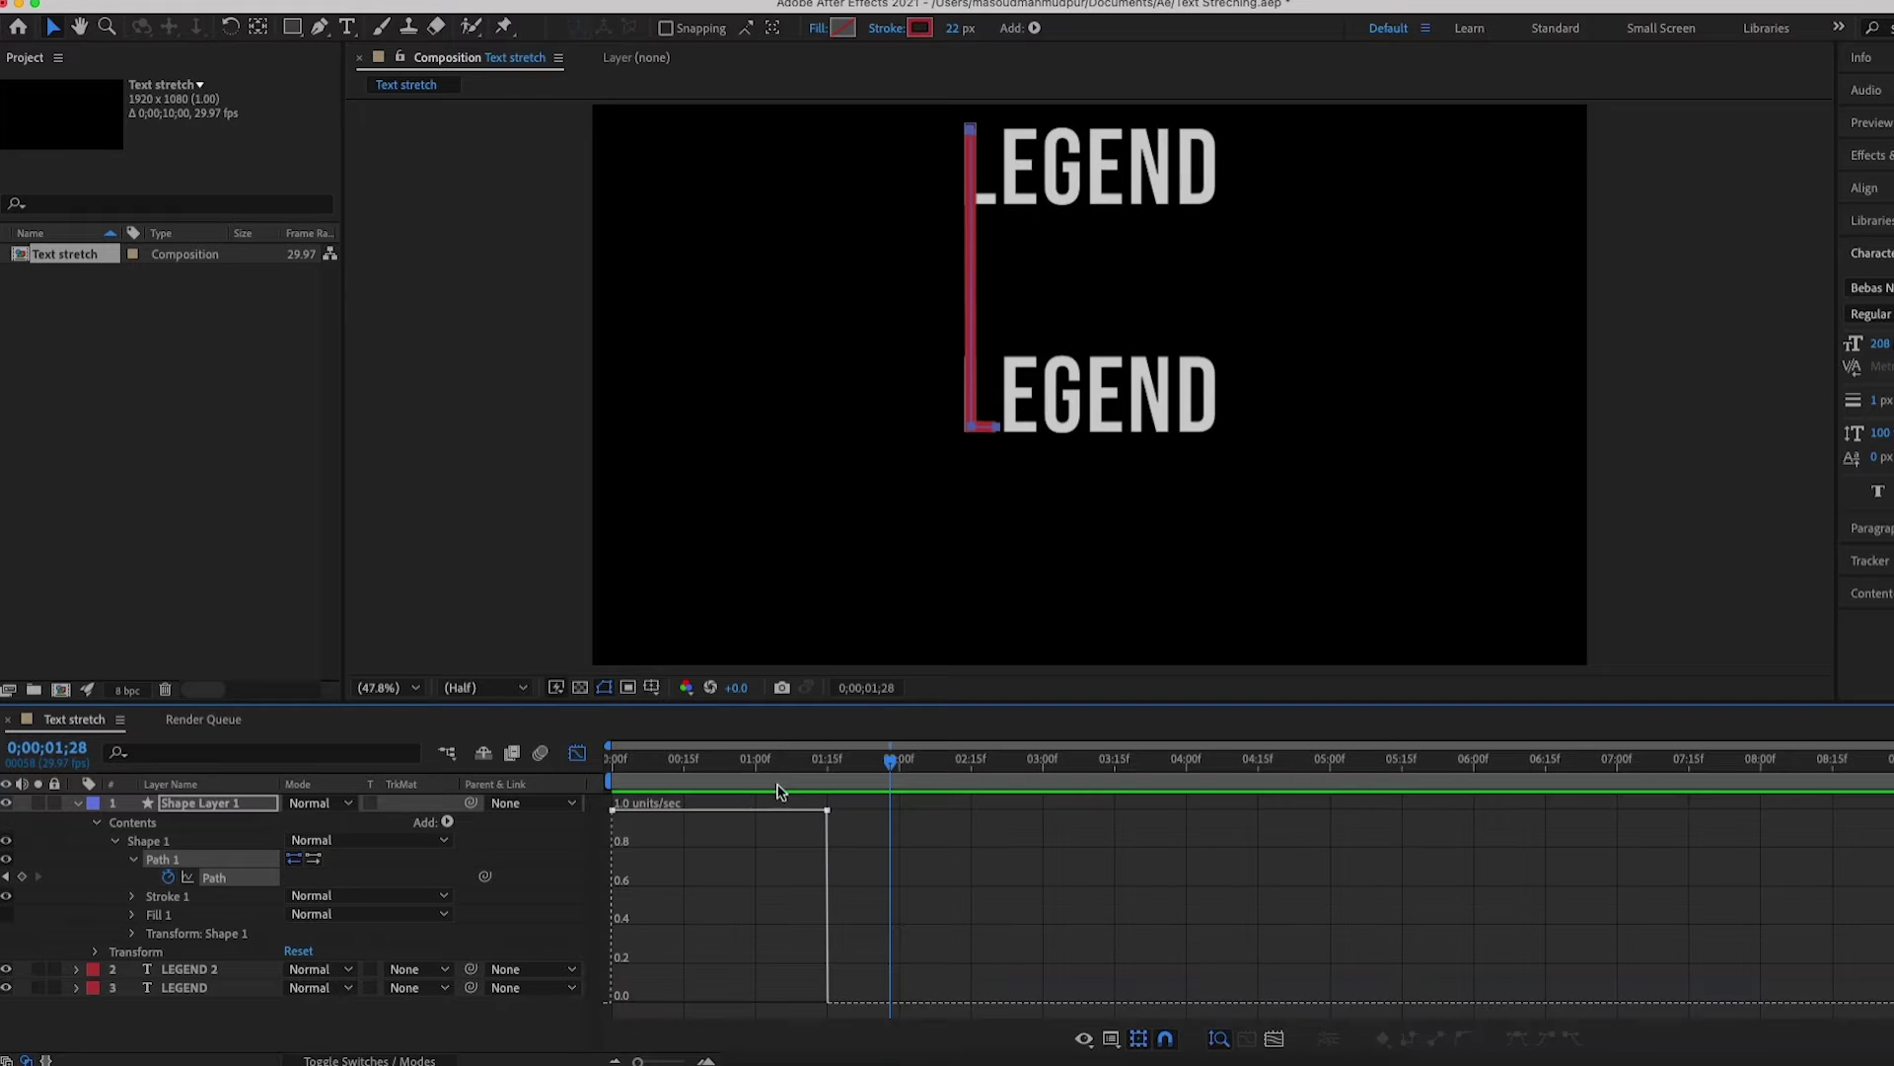
{"action": "left_click_drag", "start_coordinate": [853, 811], "coordinate": [594, 876]}
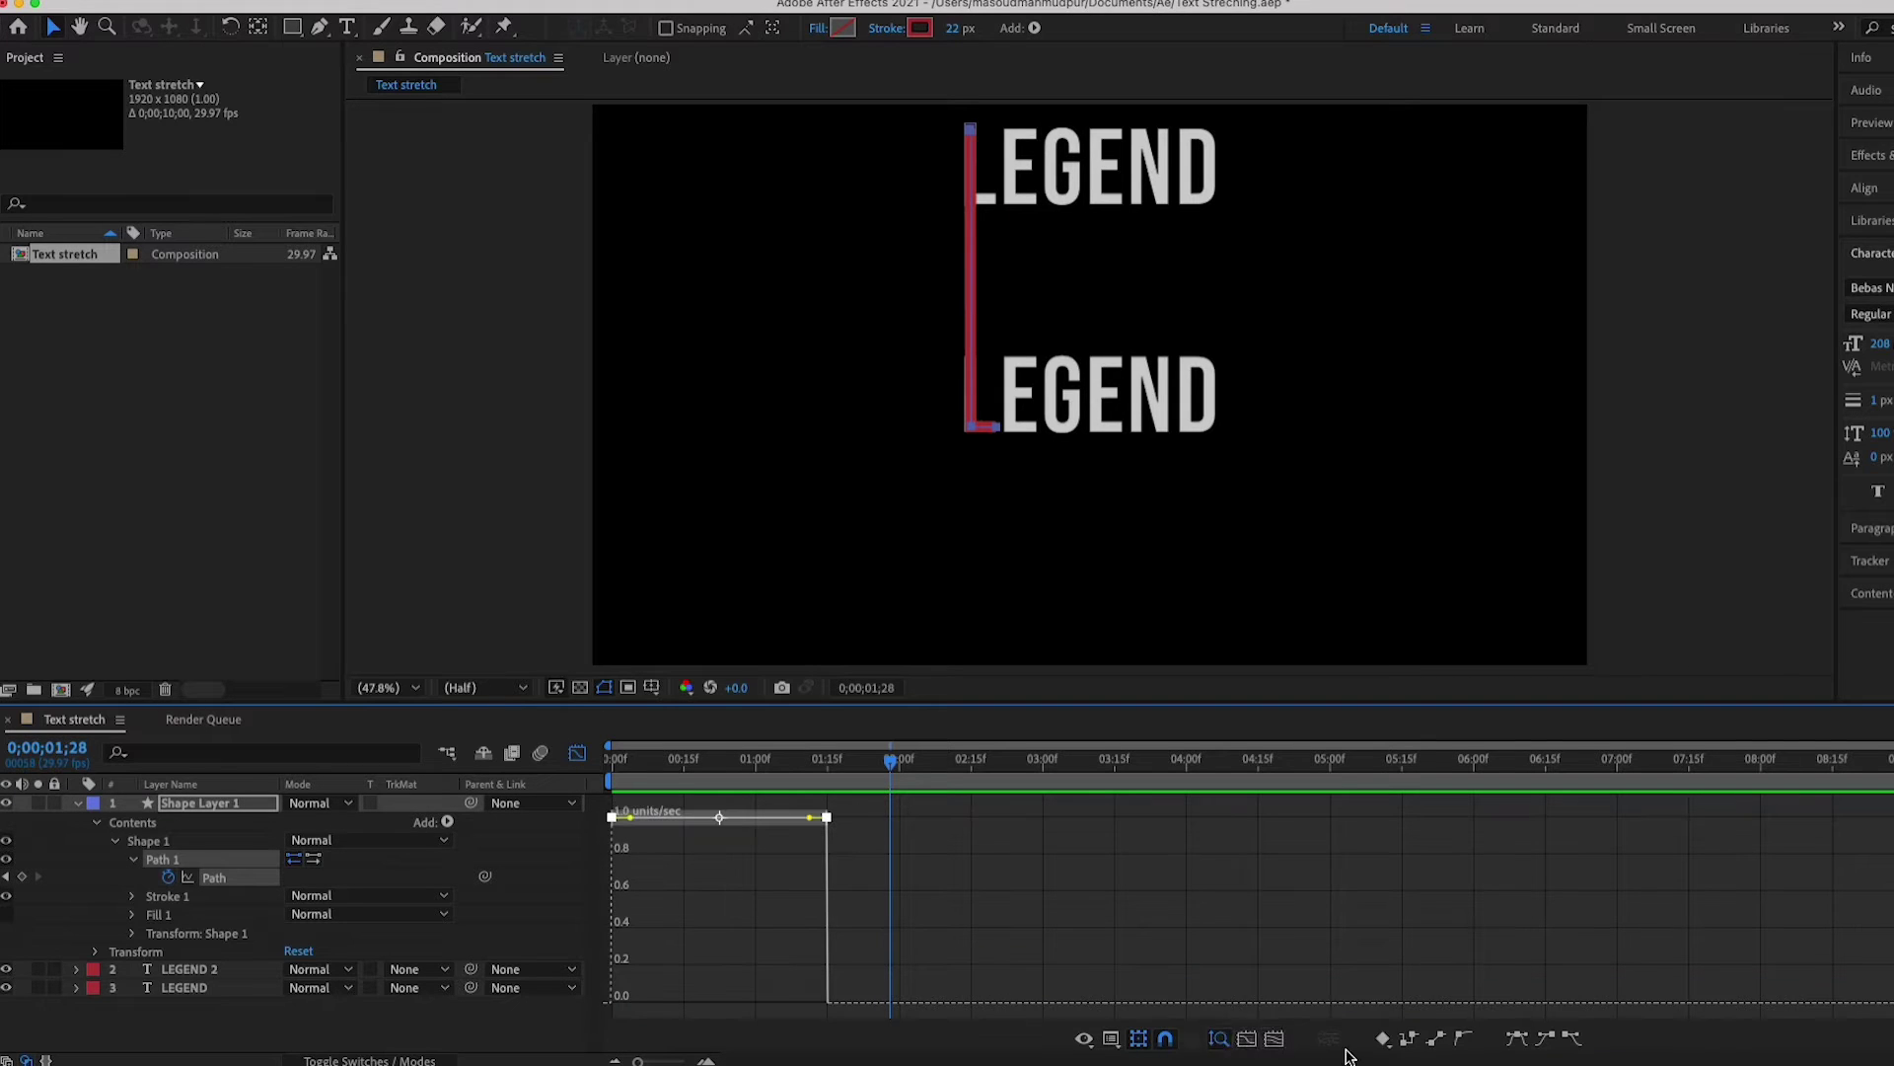
{"action": "left_click", "coordinate": [1501, 1038]}
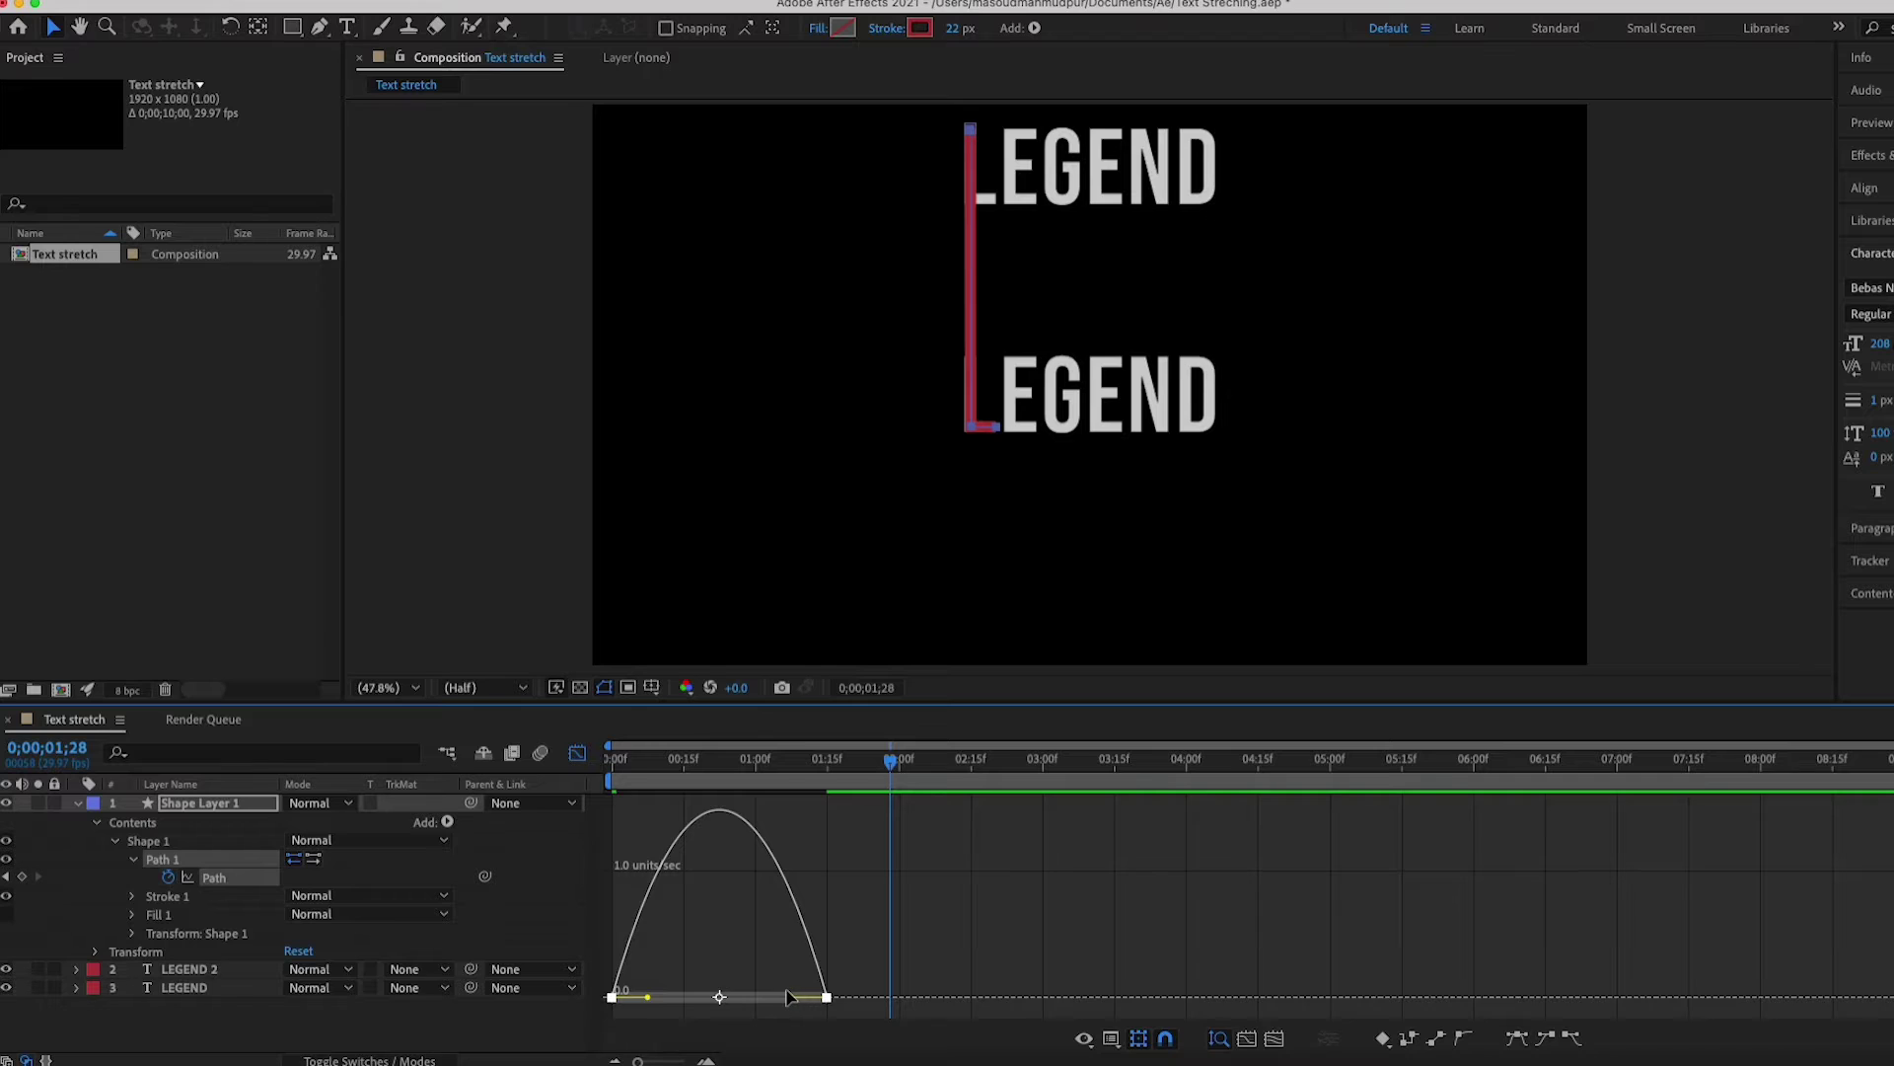
{"action": "left_click_drag", "start_coordinate": [788, 996], "coordinate": [730, 995]}
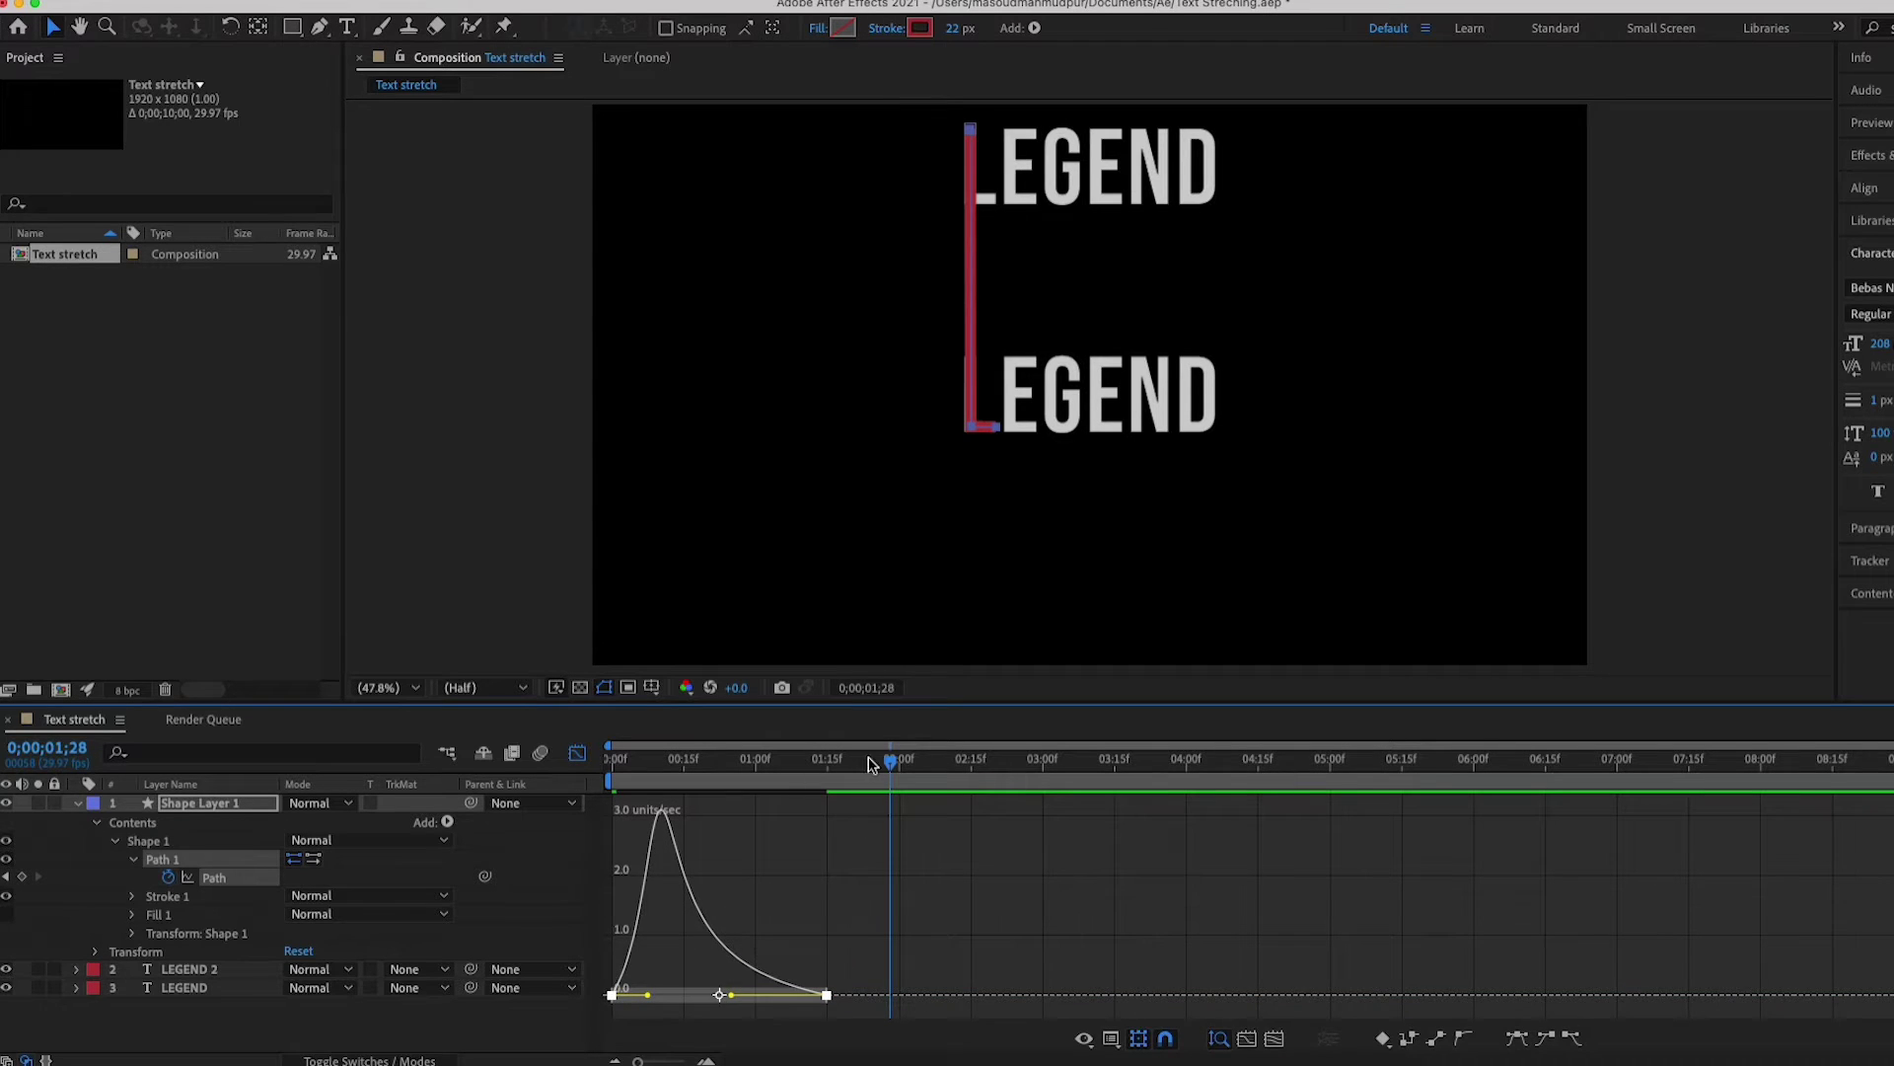
{"action": "key", "text": "space"}
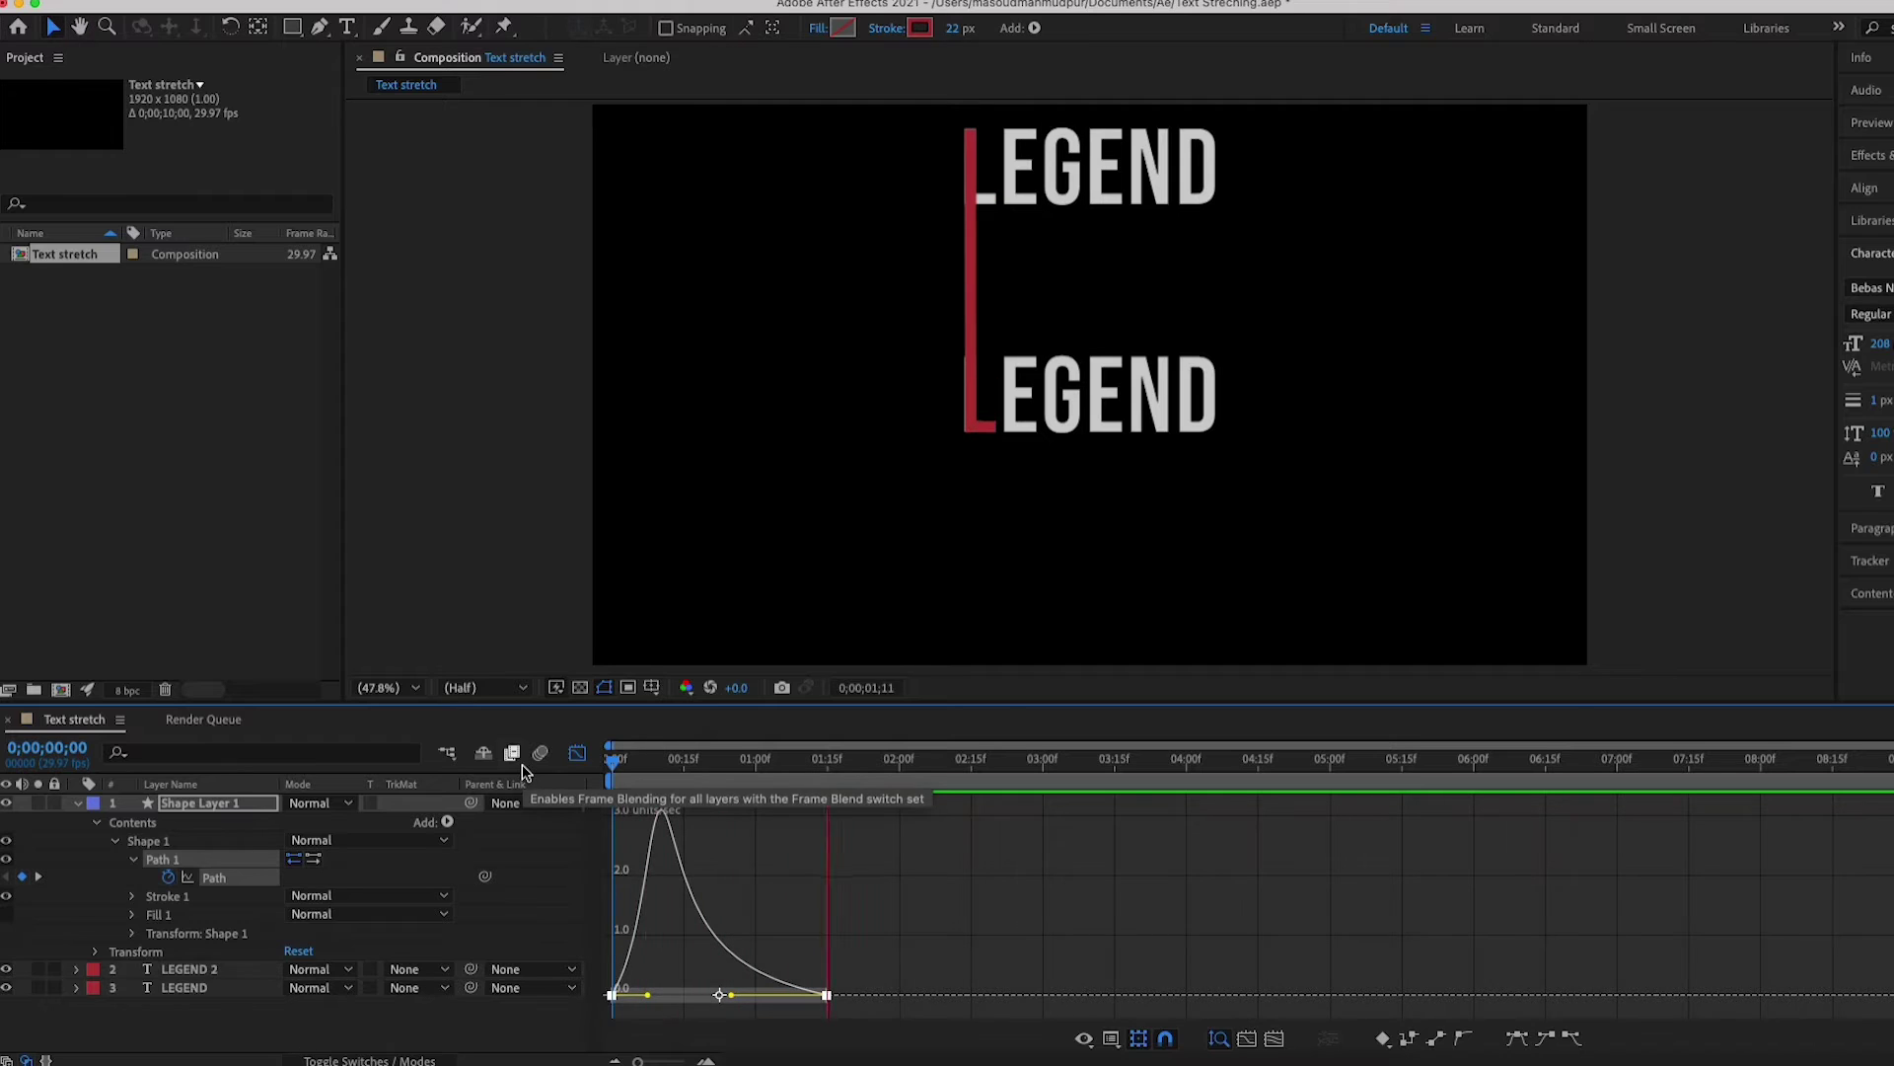
- Collapse the shape layer and rename it L
{"action": "left_click", "coordinate": [78, 802]}
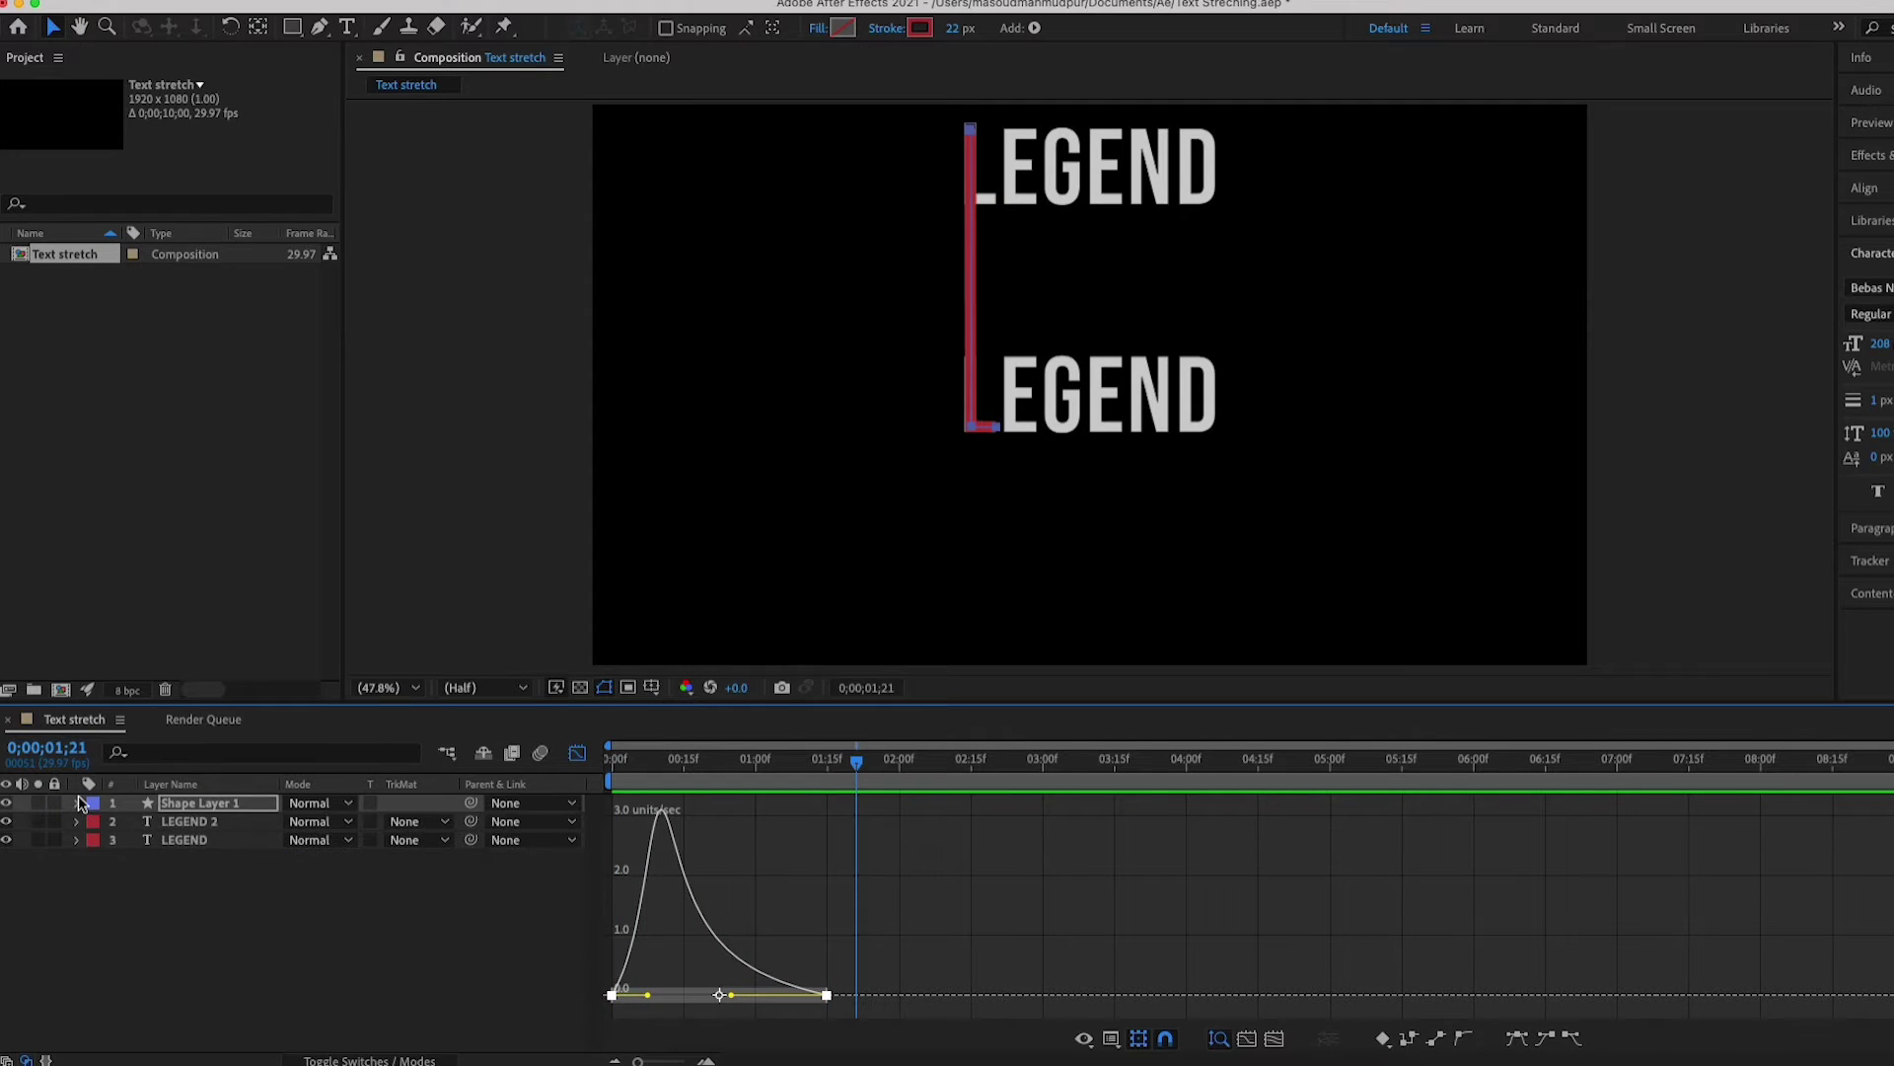
{"action": "left_click", "coordinate": [238, 798]}
{"action": "key", "text": "Return"}
{"action": "type", "text": "L"}
{"action": "key", "text": "Return"}
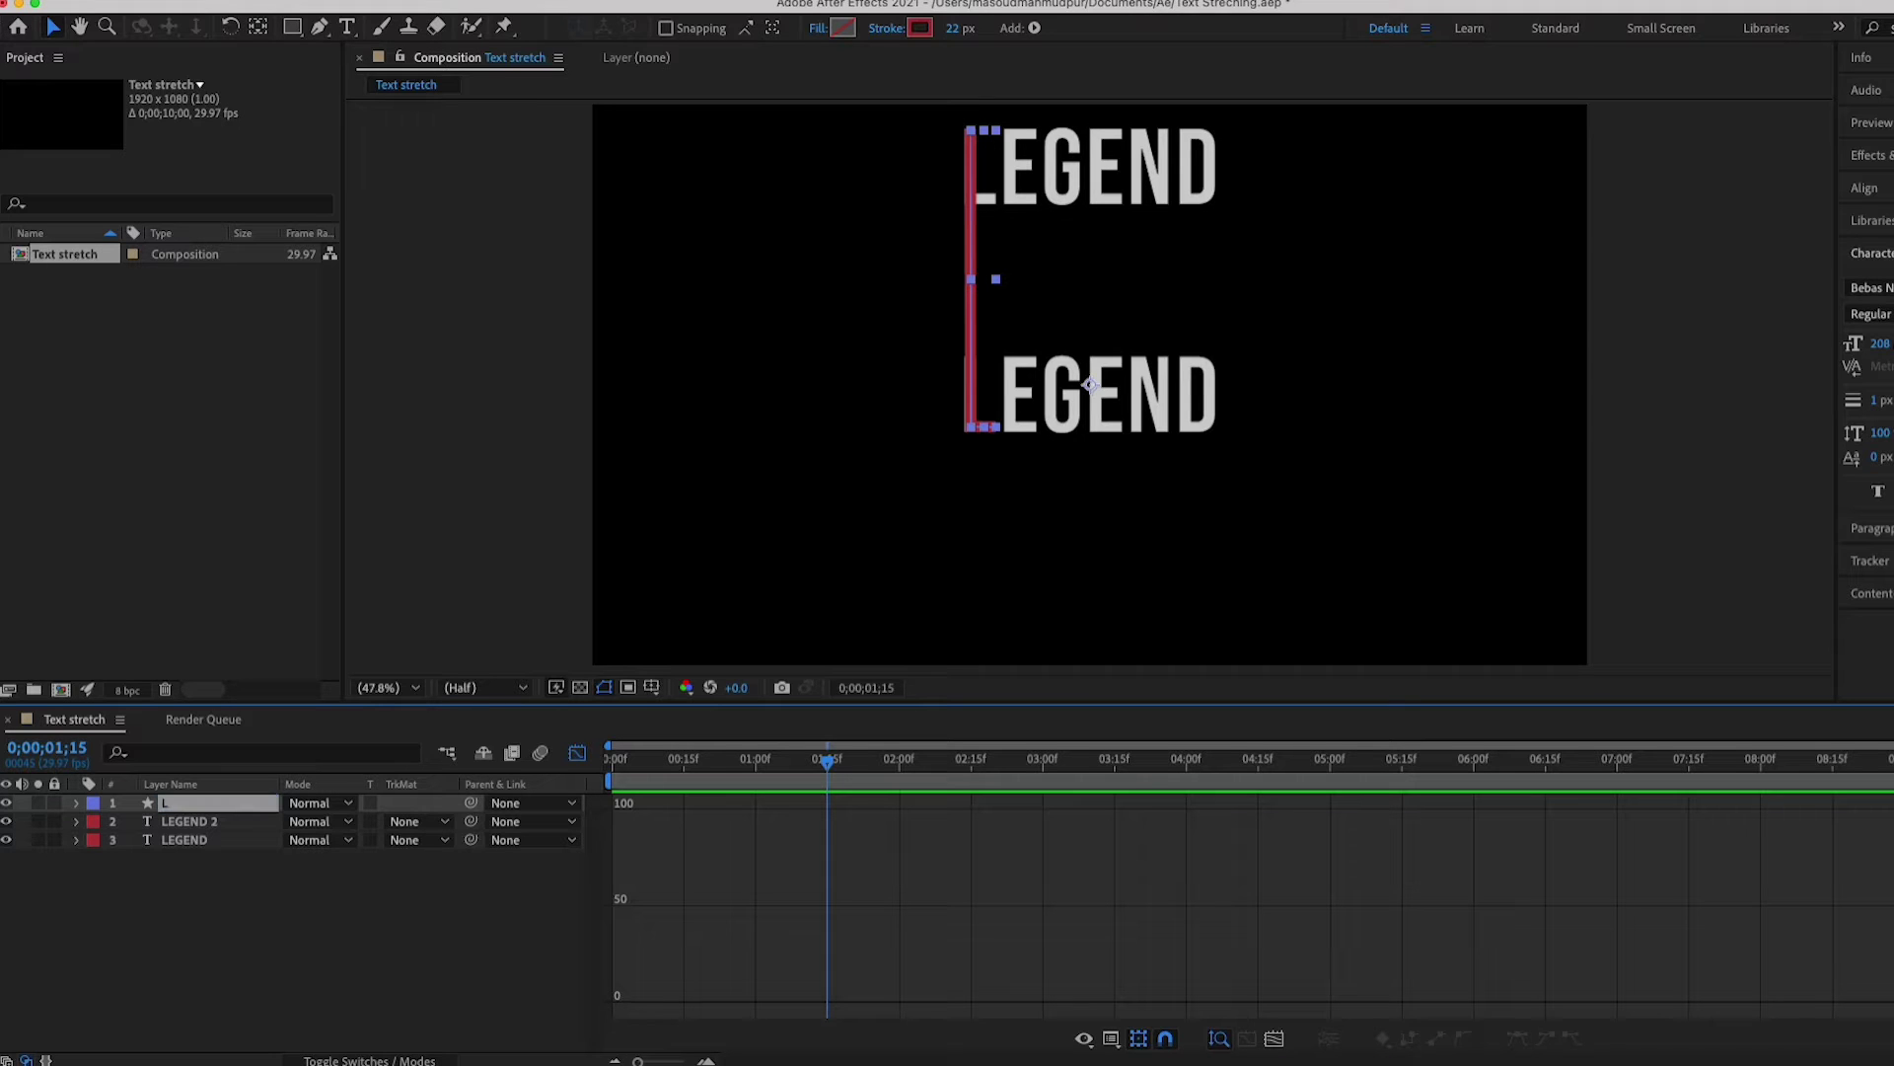
- With the Pen tool and a 5 px stroke, draw a stretched E-shaped path on a new shape layer, from the upper E to the lower E
{"action": "left_click", "coordinate": [315, 888]}
{"action": "left_click", "coordinate": [319, 27]}
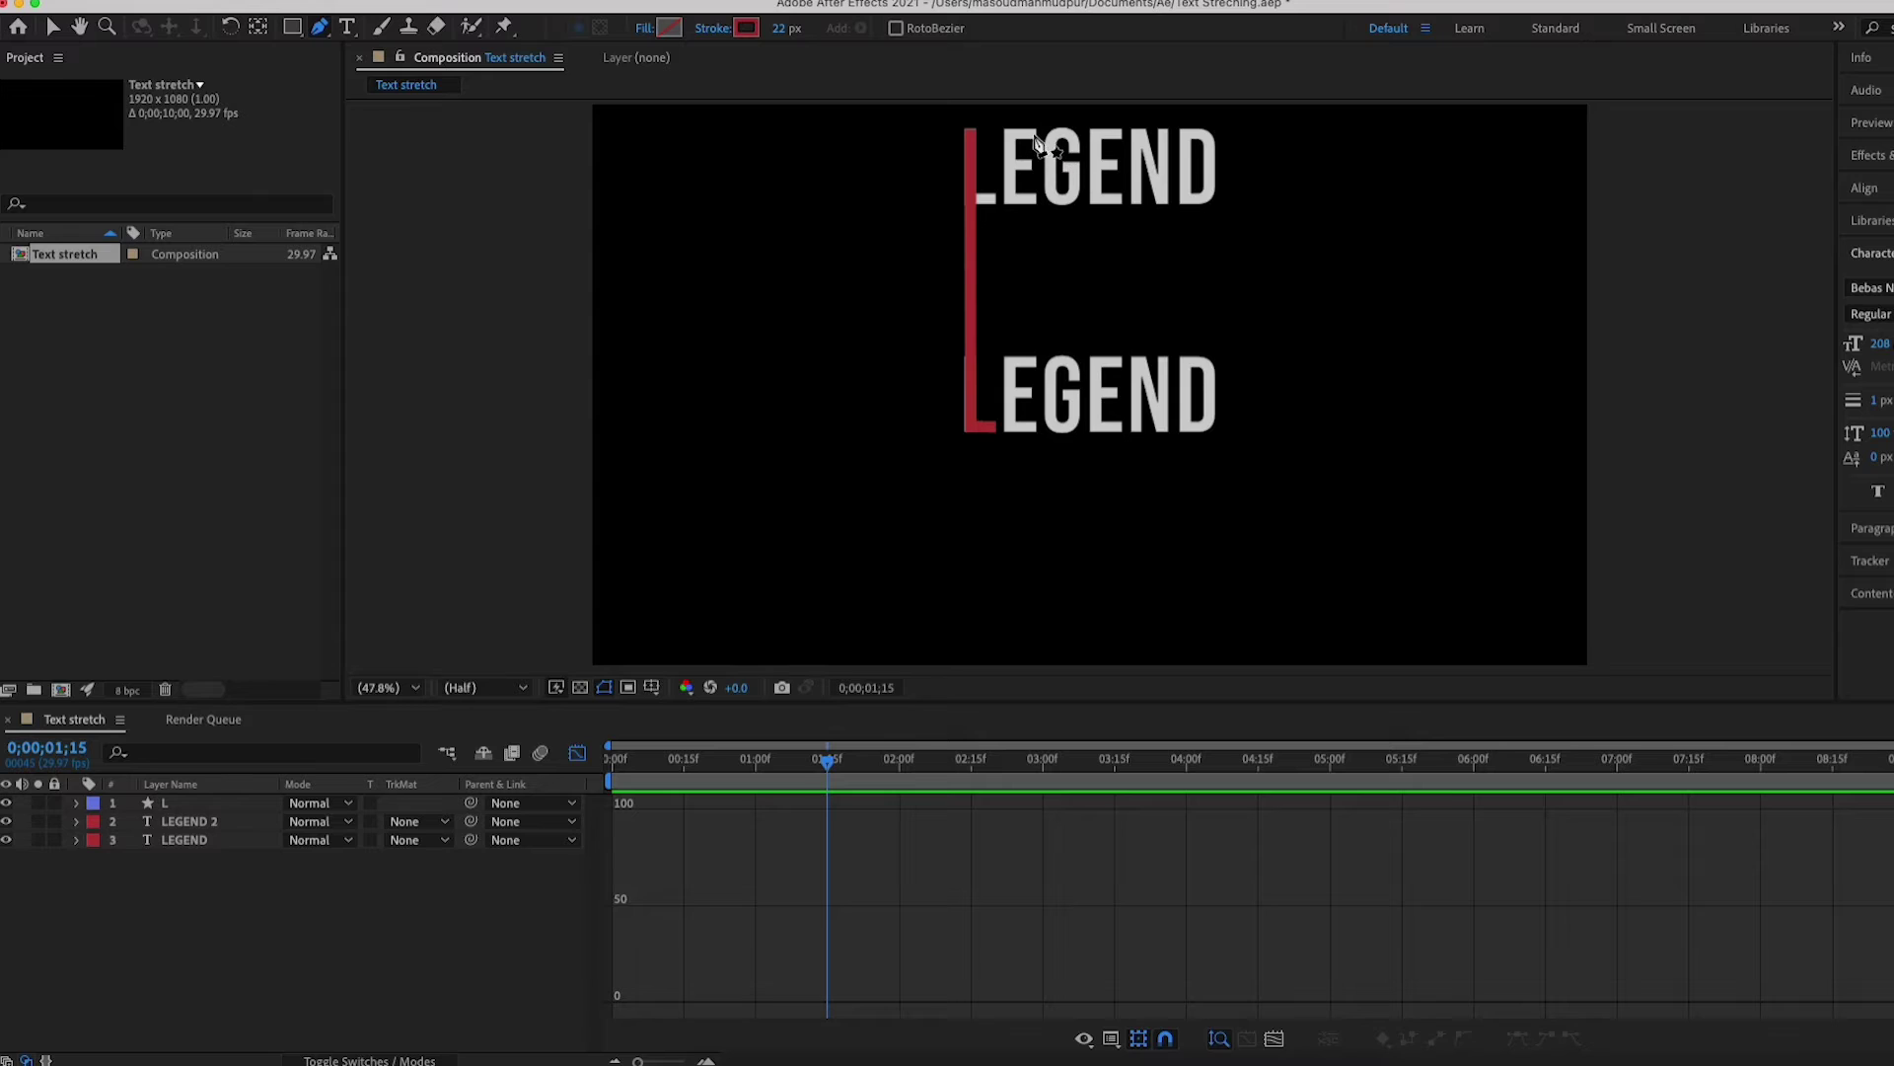
{"action": "left_click", "coordinate": [787, 37]}
{"action": "type", "text": "5"}
{"action": "key", "text": "Return"}
{"action": "left_click", "coordinate": [1031, 134]}
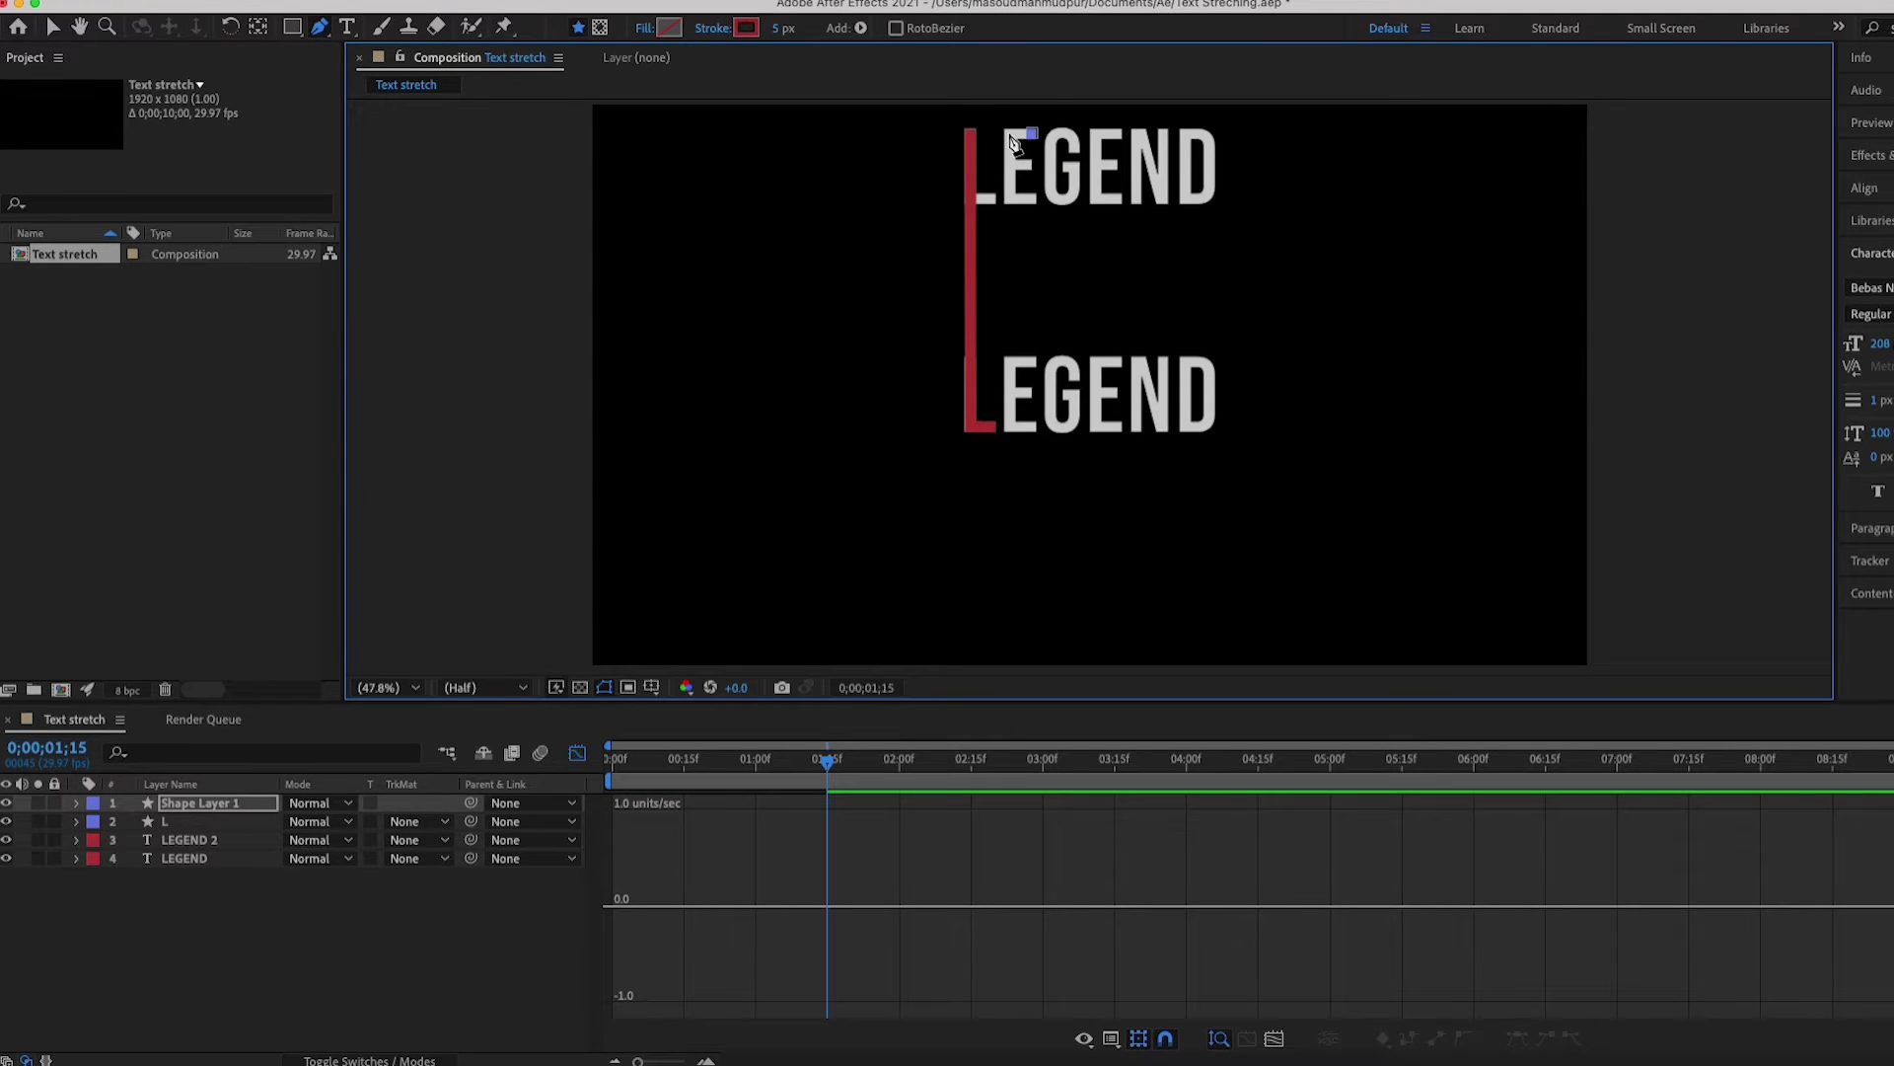
{"action": "left_click", "coordinate": [1006, 132]}
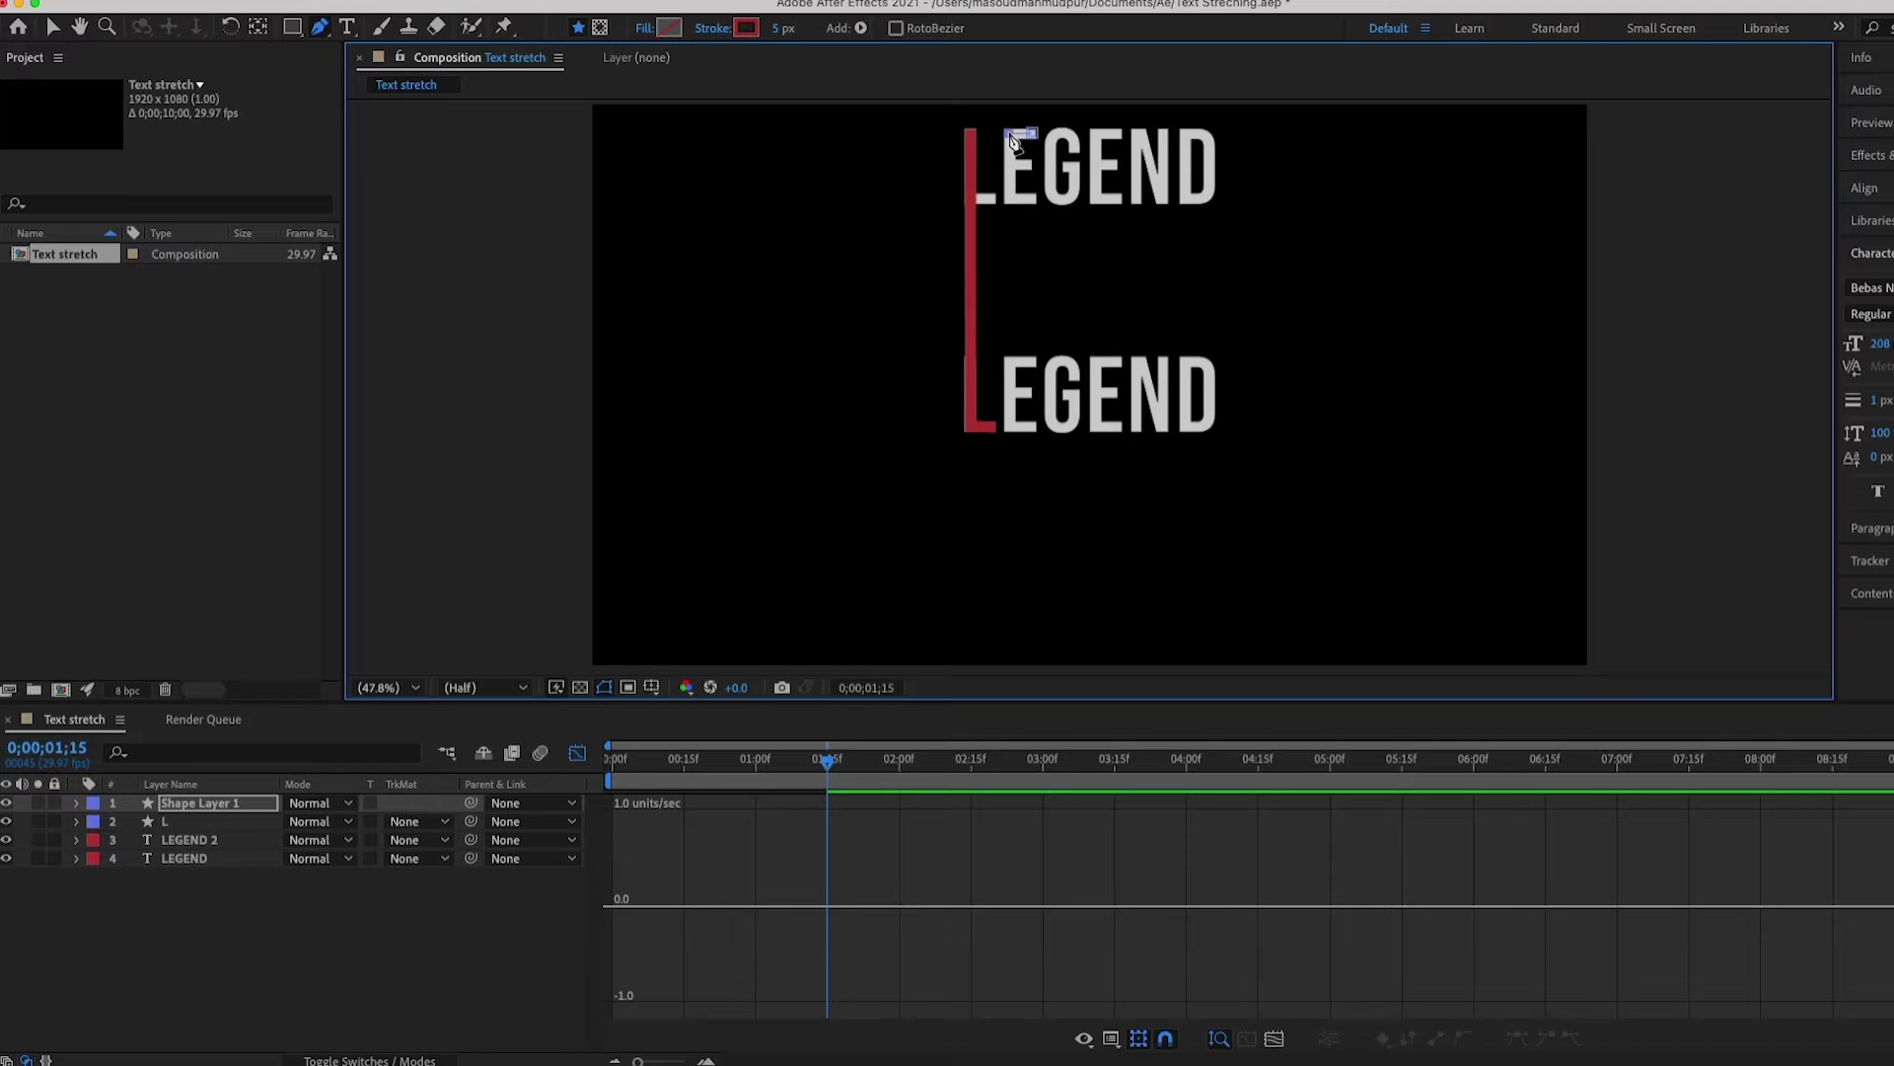
{"action": "left_click", "coordinate": [1008, 427]}
{"action": "left_click", "coordinate": [1009, 392]}
{"action": "left_click", "coordinate": [1027, 391]}
{"action": "left_click", "coordinate": [1011, 392]}
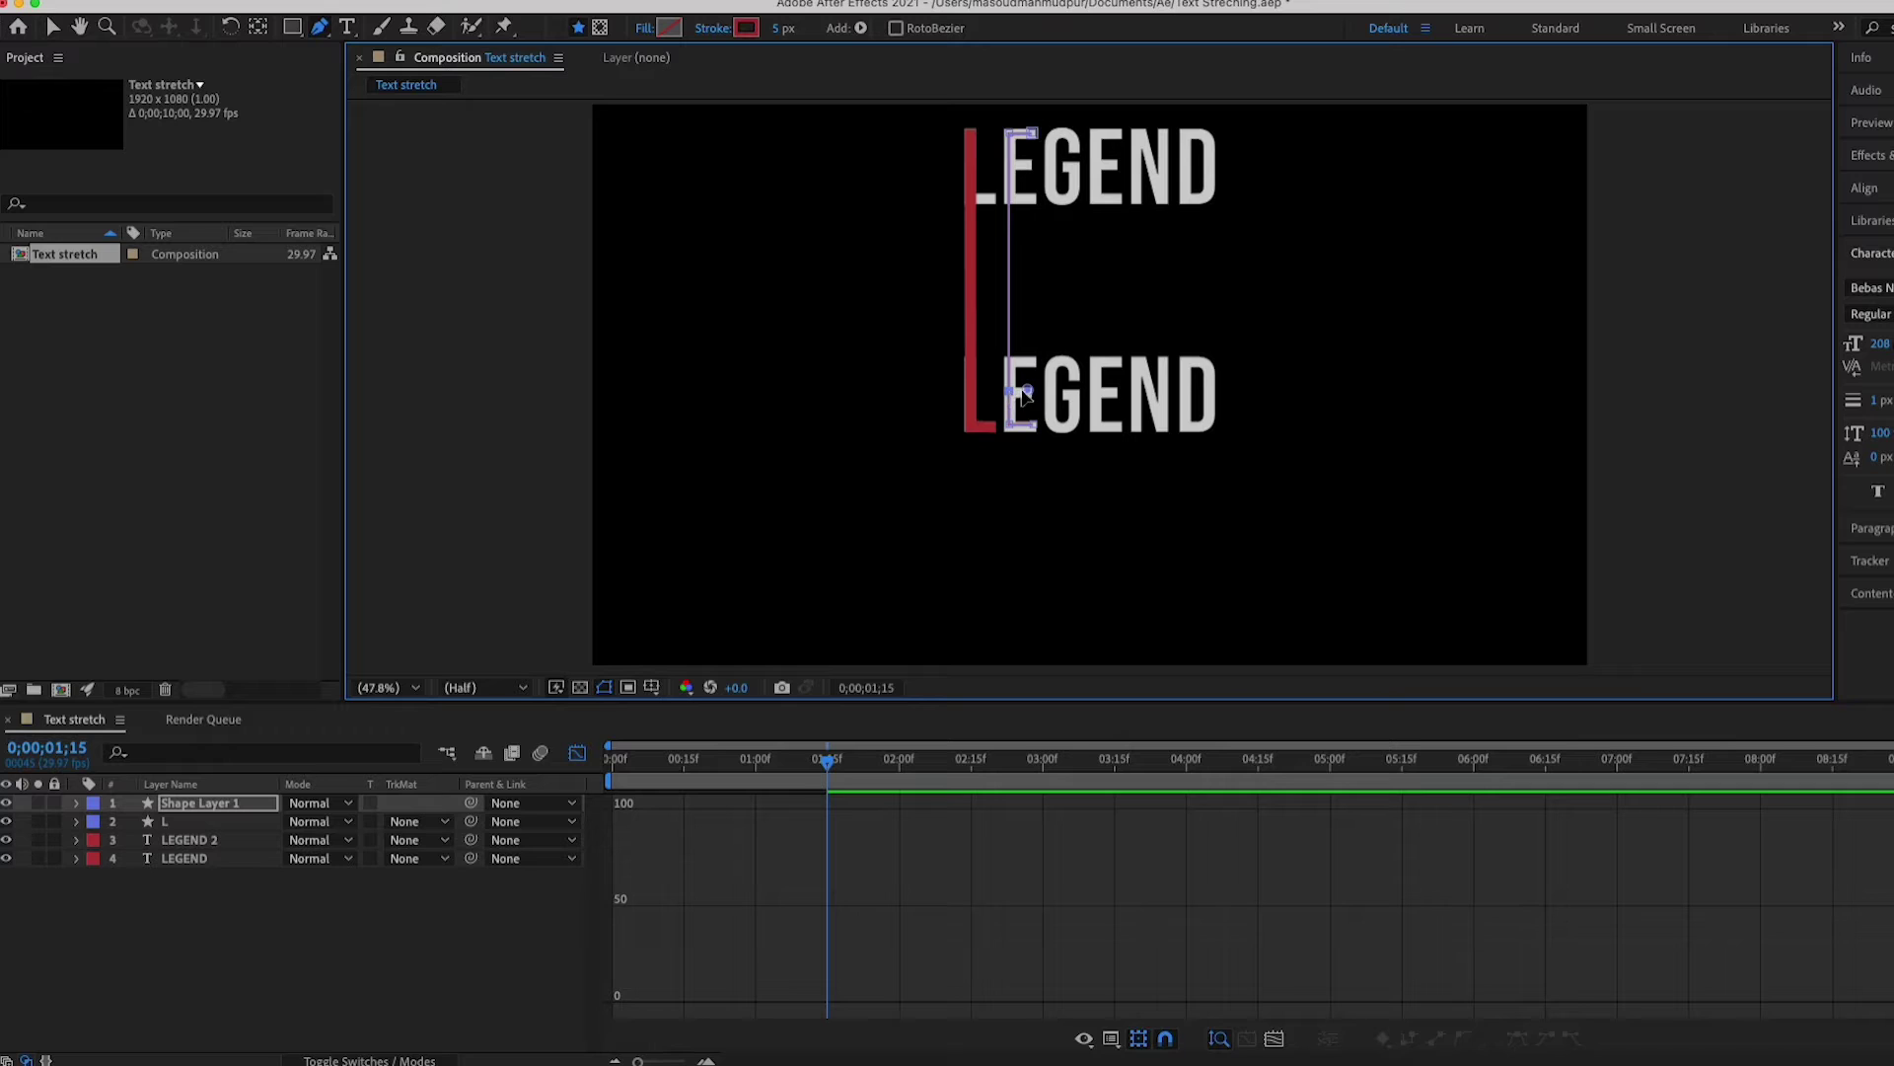
- Complete the middle bar of the lower E as a separate short horizontal path from its right end to the stem
{"action": "scroll", "coordinate": [1027, 395], "scroll_direction": "up", "scroll_amount": 1}
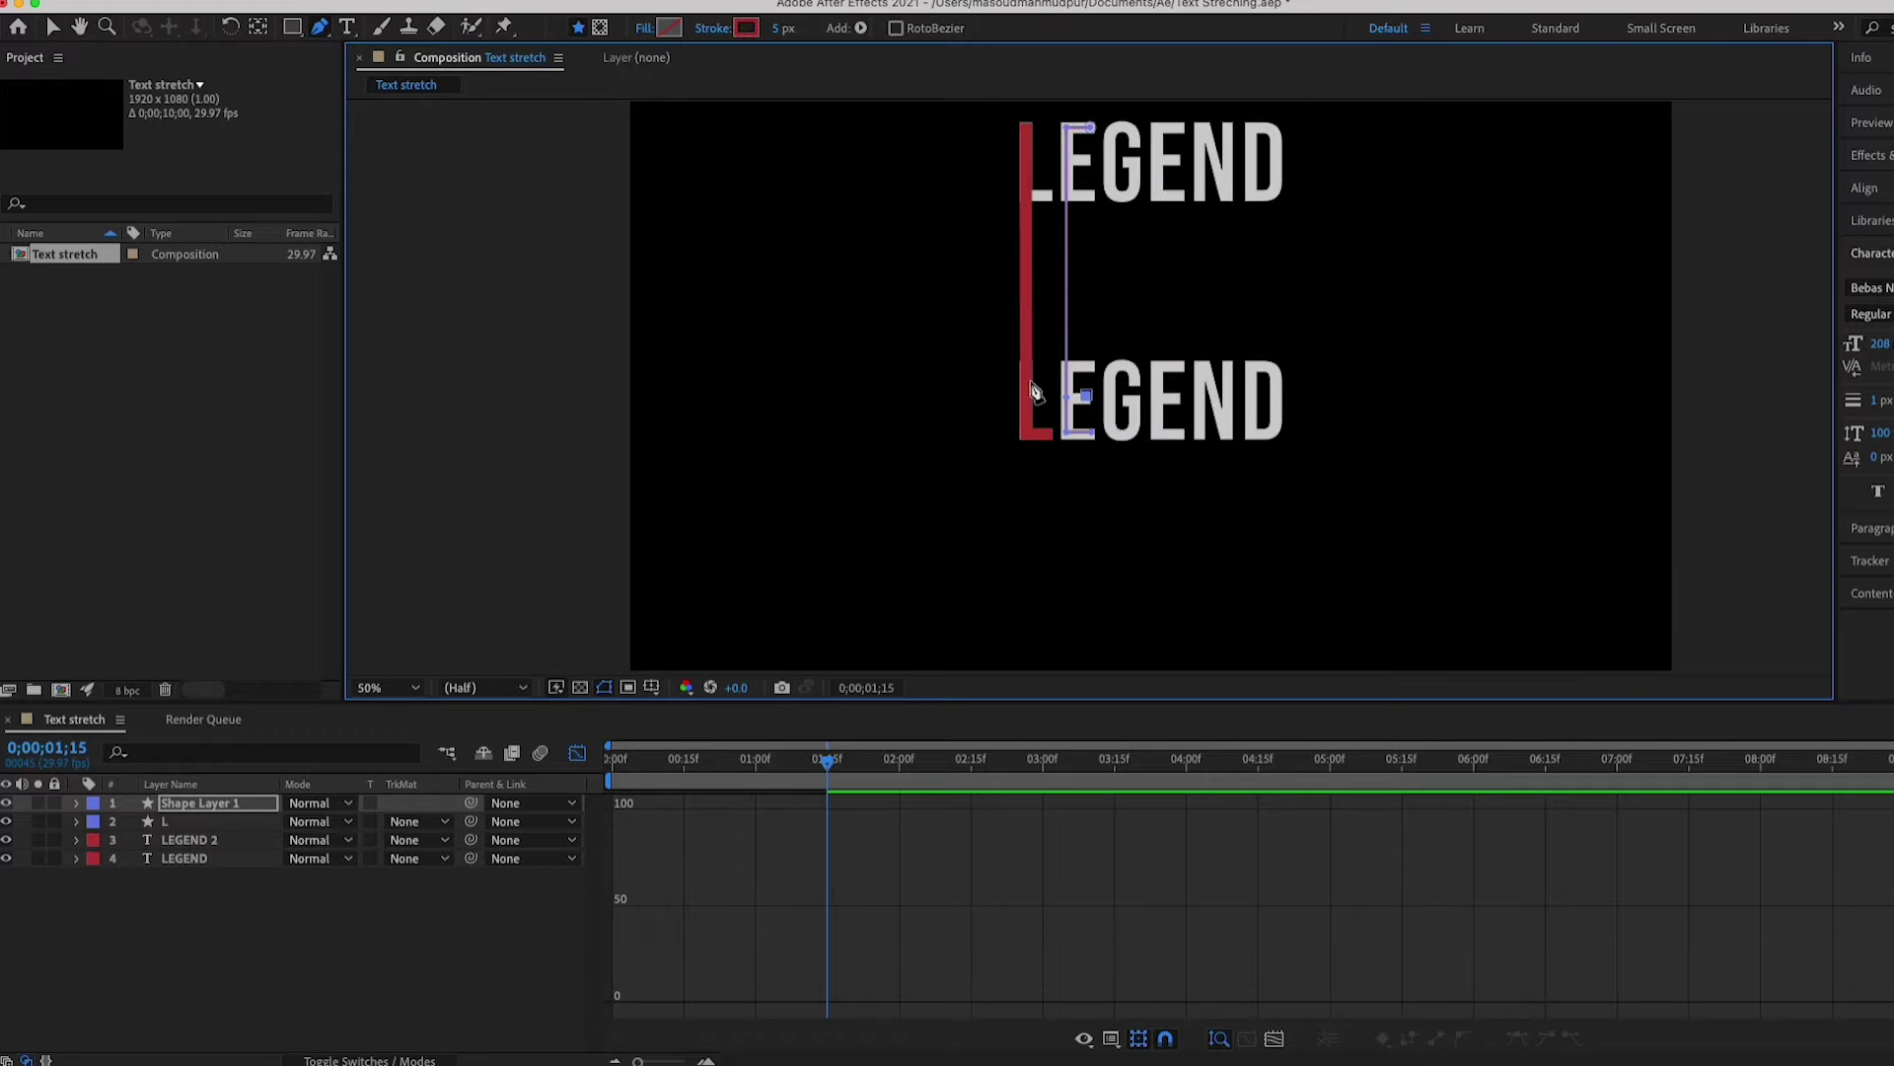
{"action": "scroll", "coordinate": [1027, 395], "scroll_direction": "up", "scroll_amount": 2}
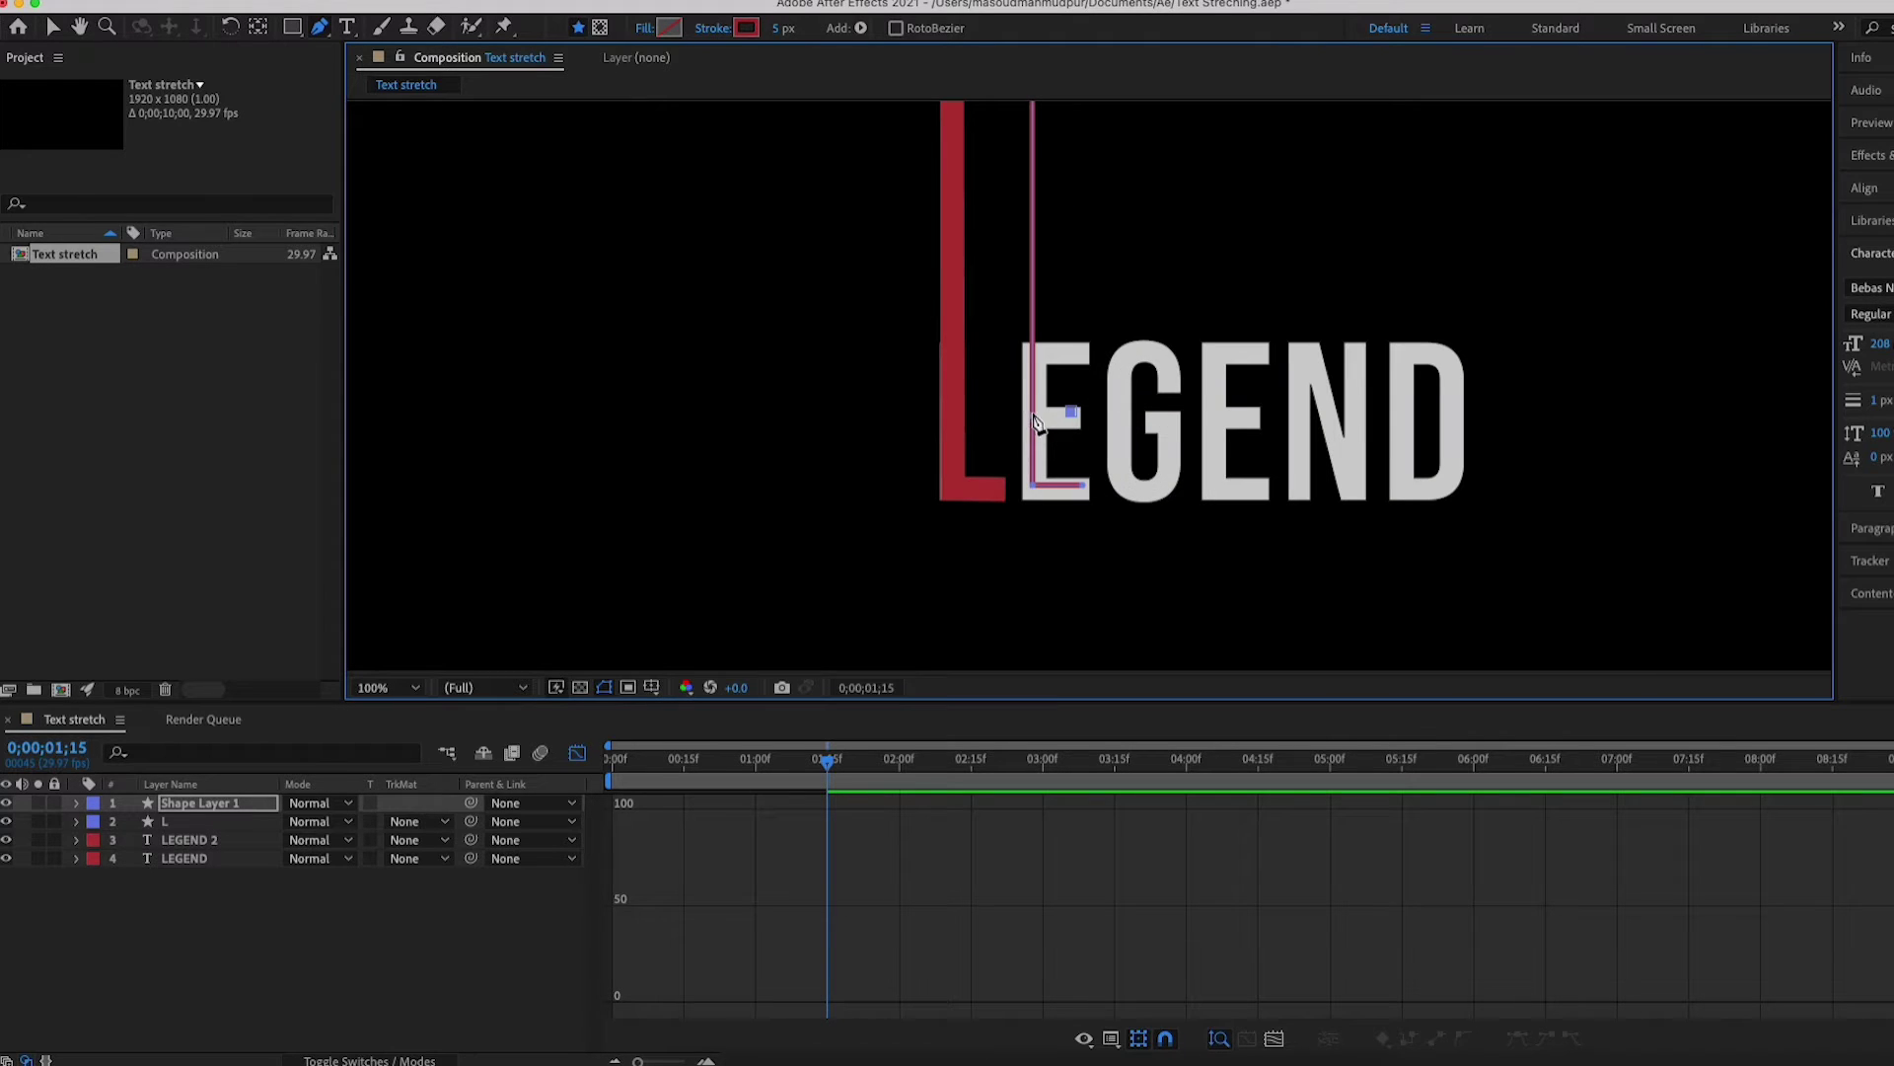
{"action": "left_click", "coordinate": [1032, 413]}
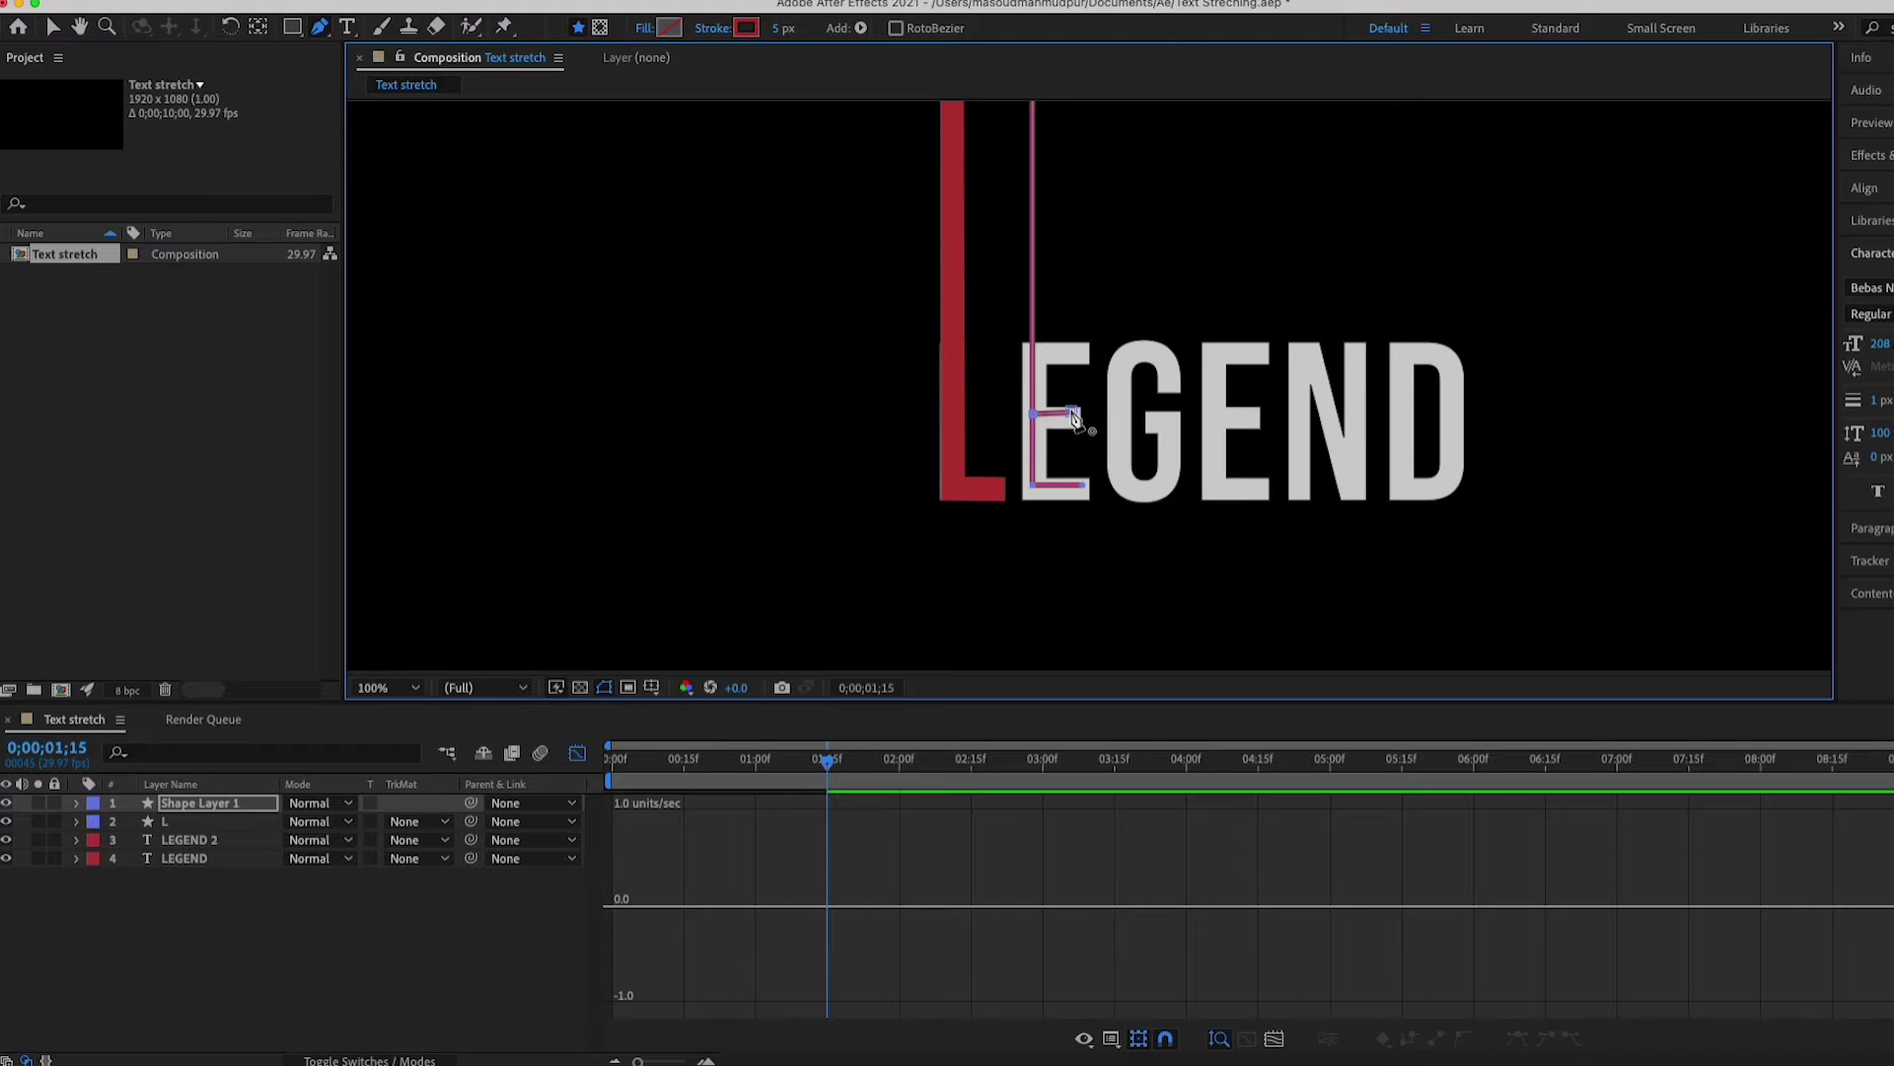
{"action": "key", "text": "v"}
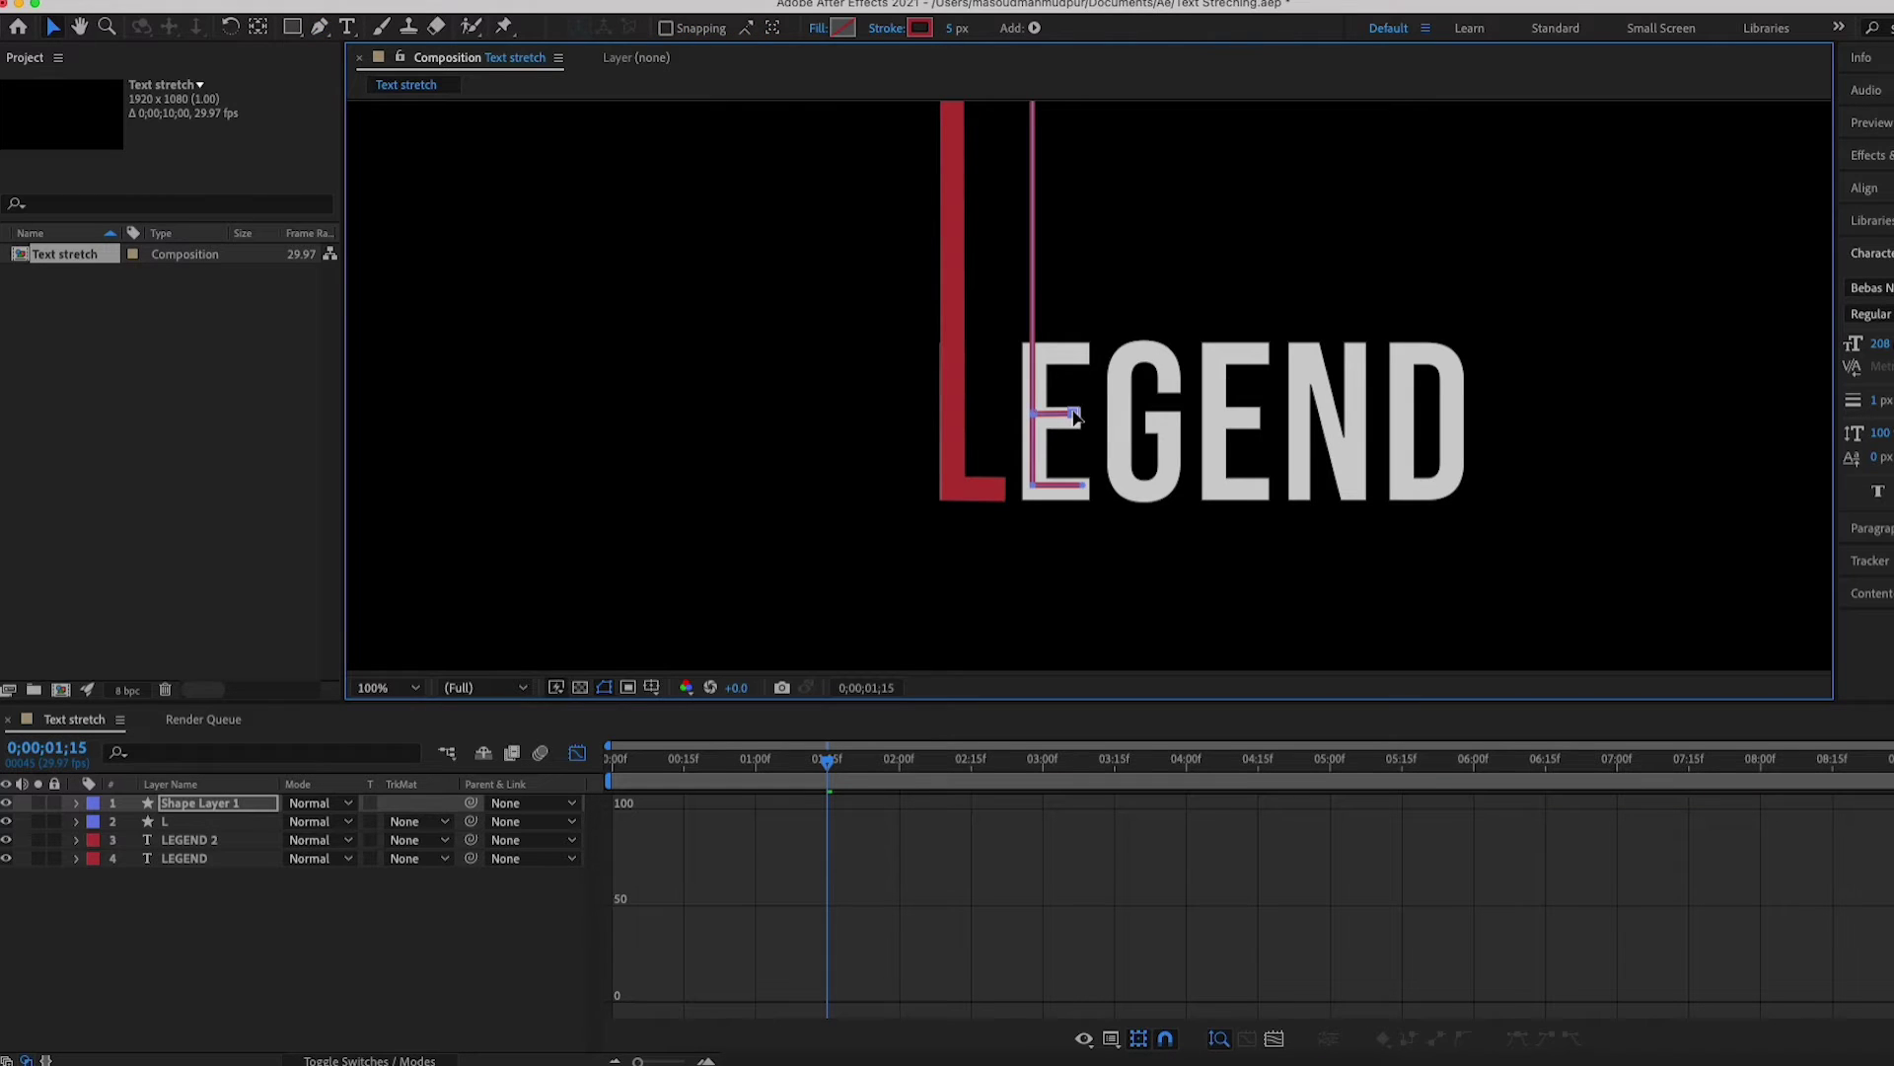
- Set the stroke width to 22 px for the E's middle bar and the rest of the E shape layer
{"action": "left_click", "coordinate": [949, 27]}
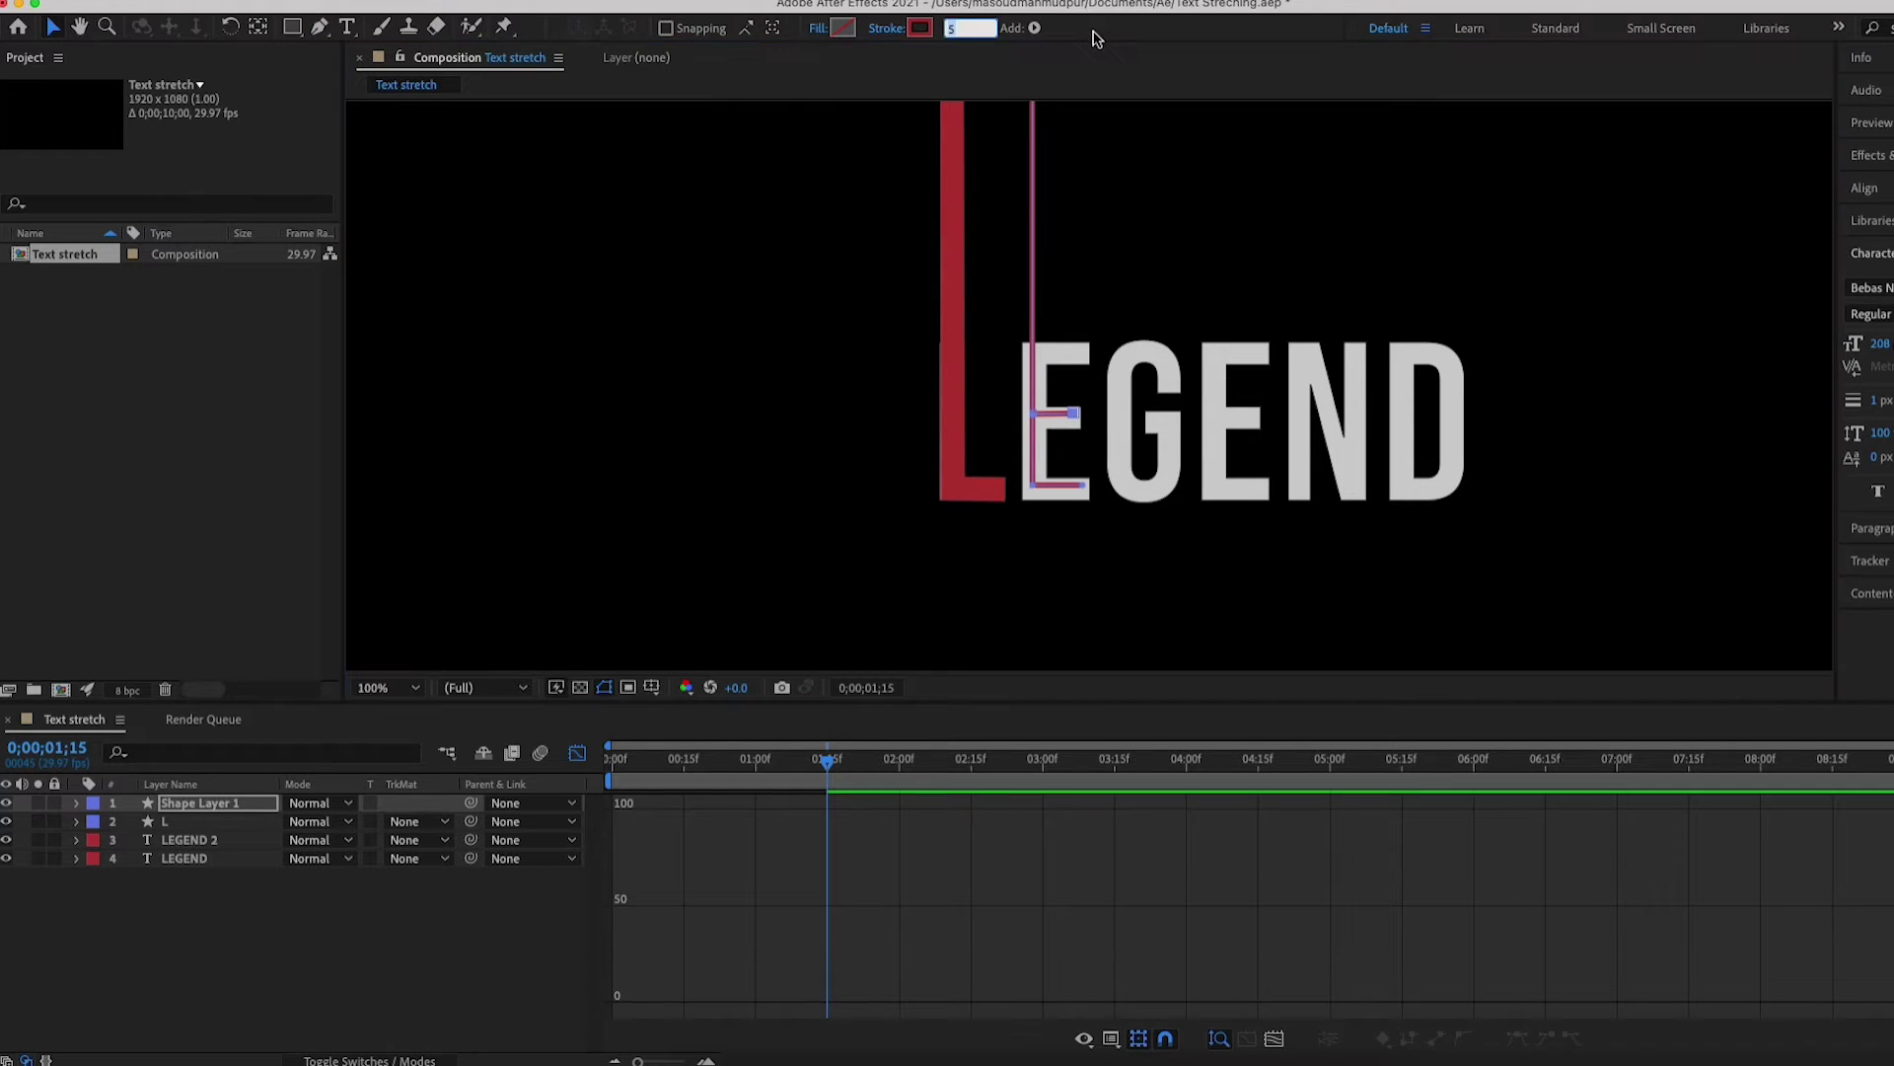
{"action": "type", "text": "22"}
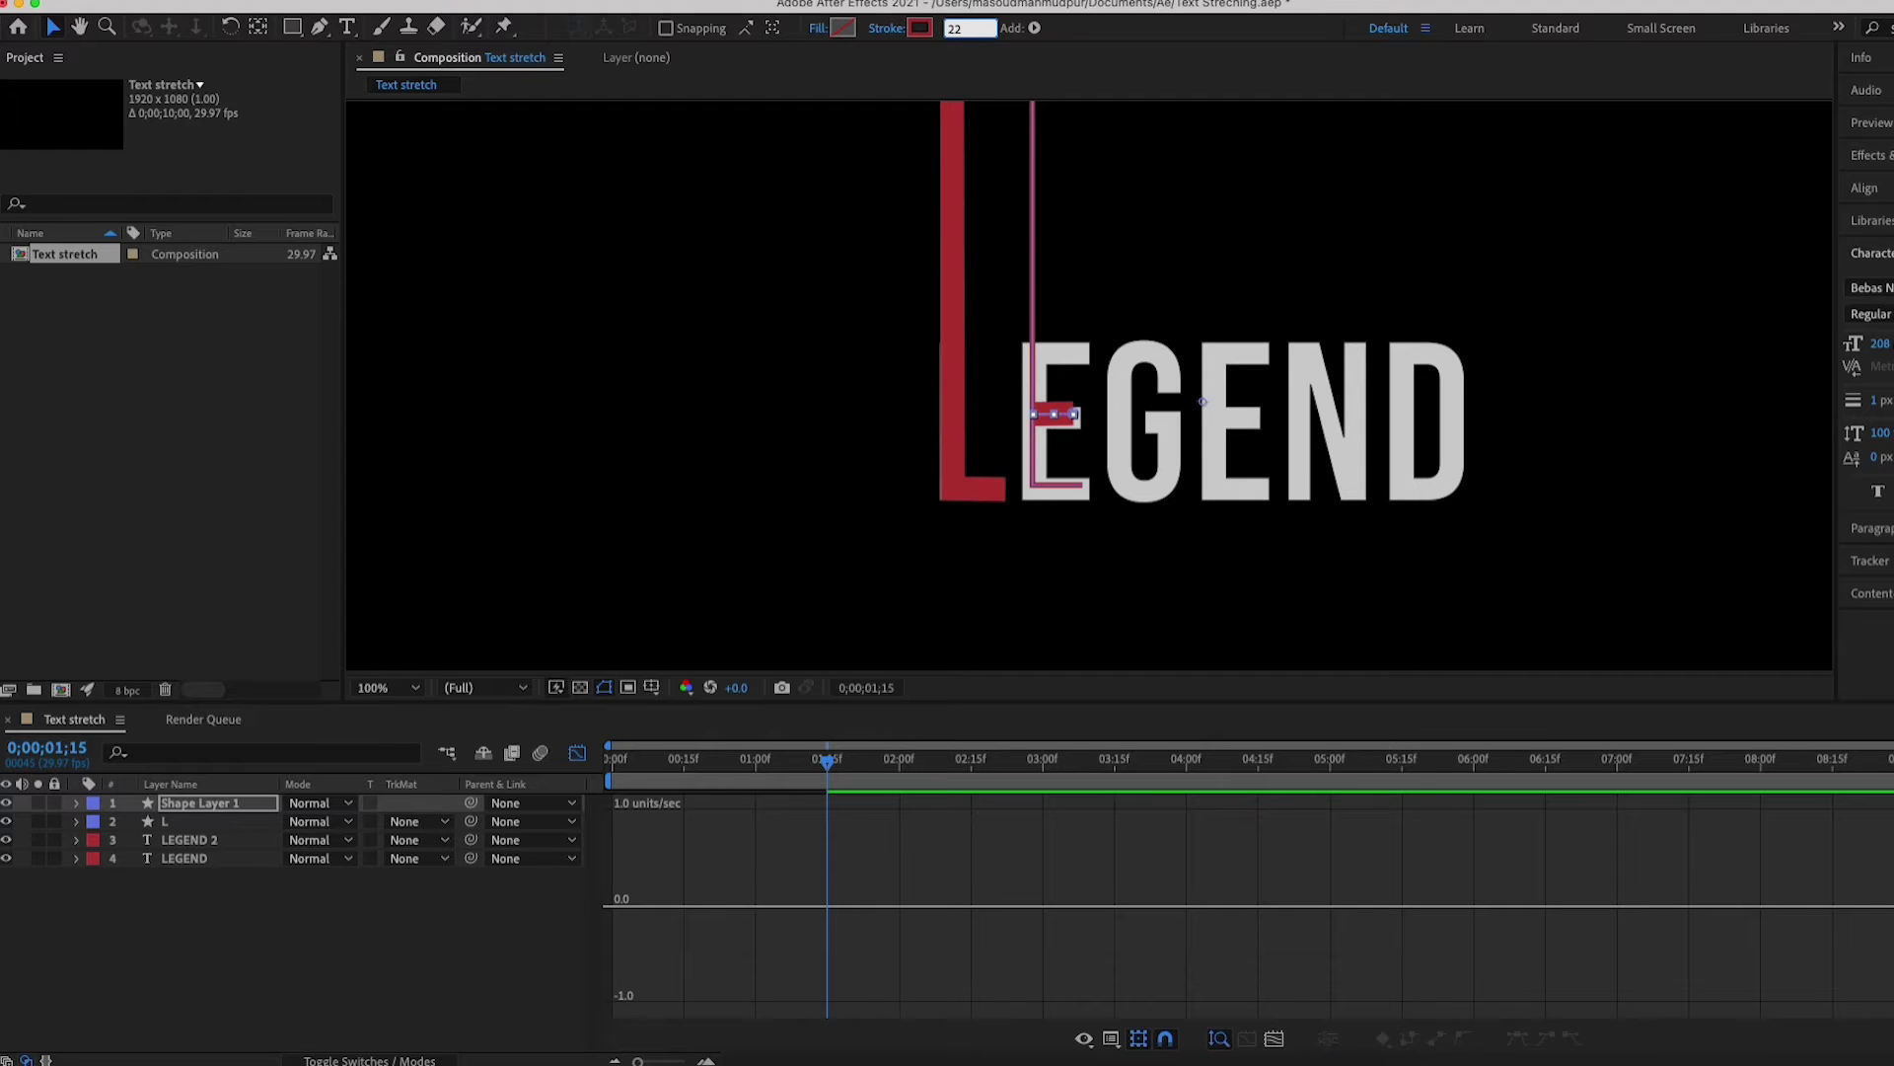
{"action": "left_click", "coordinate": [209, 804]}
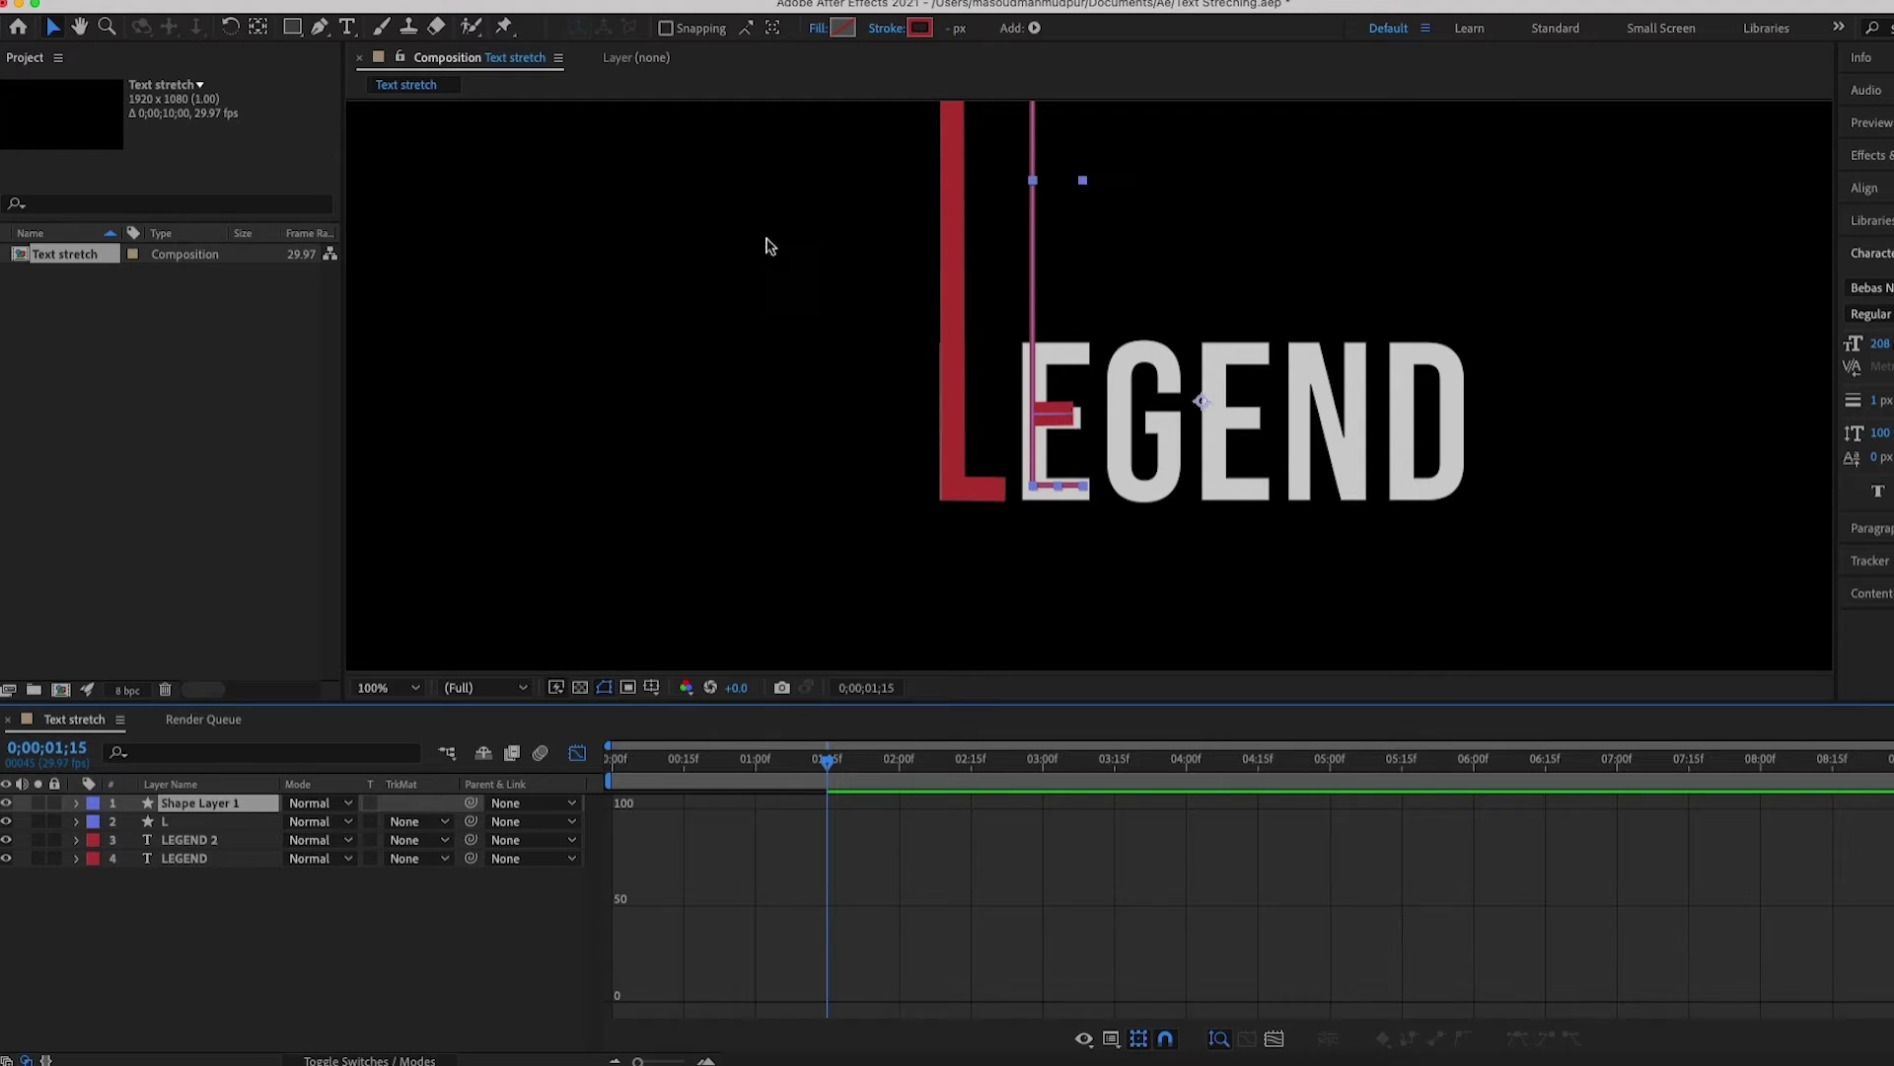
{"action": "left_click", "coordinate": [967, 28]}
{"action": "type", "text": "22"}
{"action": "key", "text": "Return"}
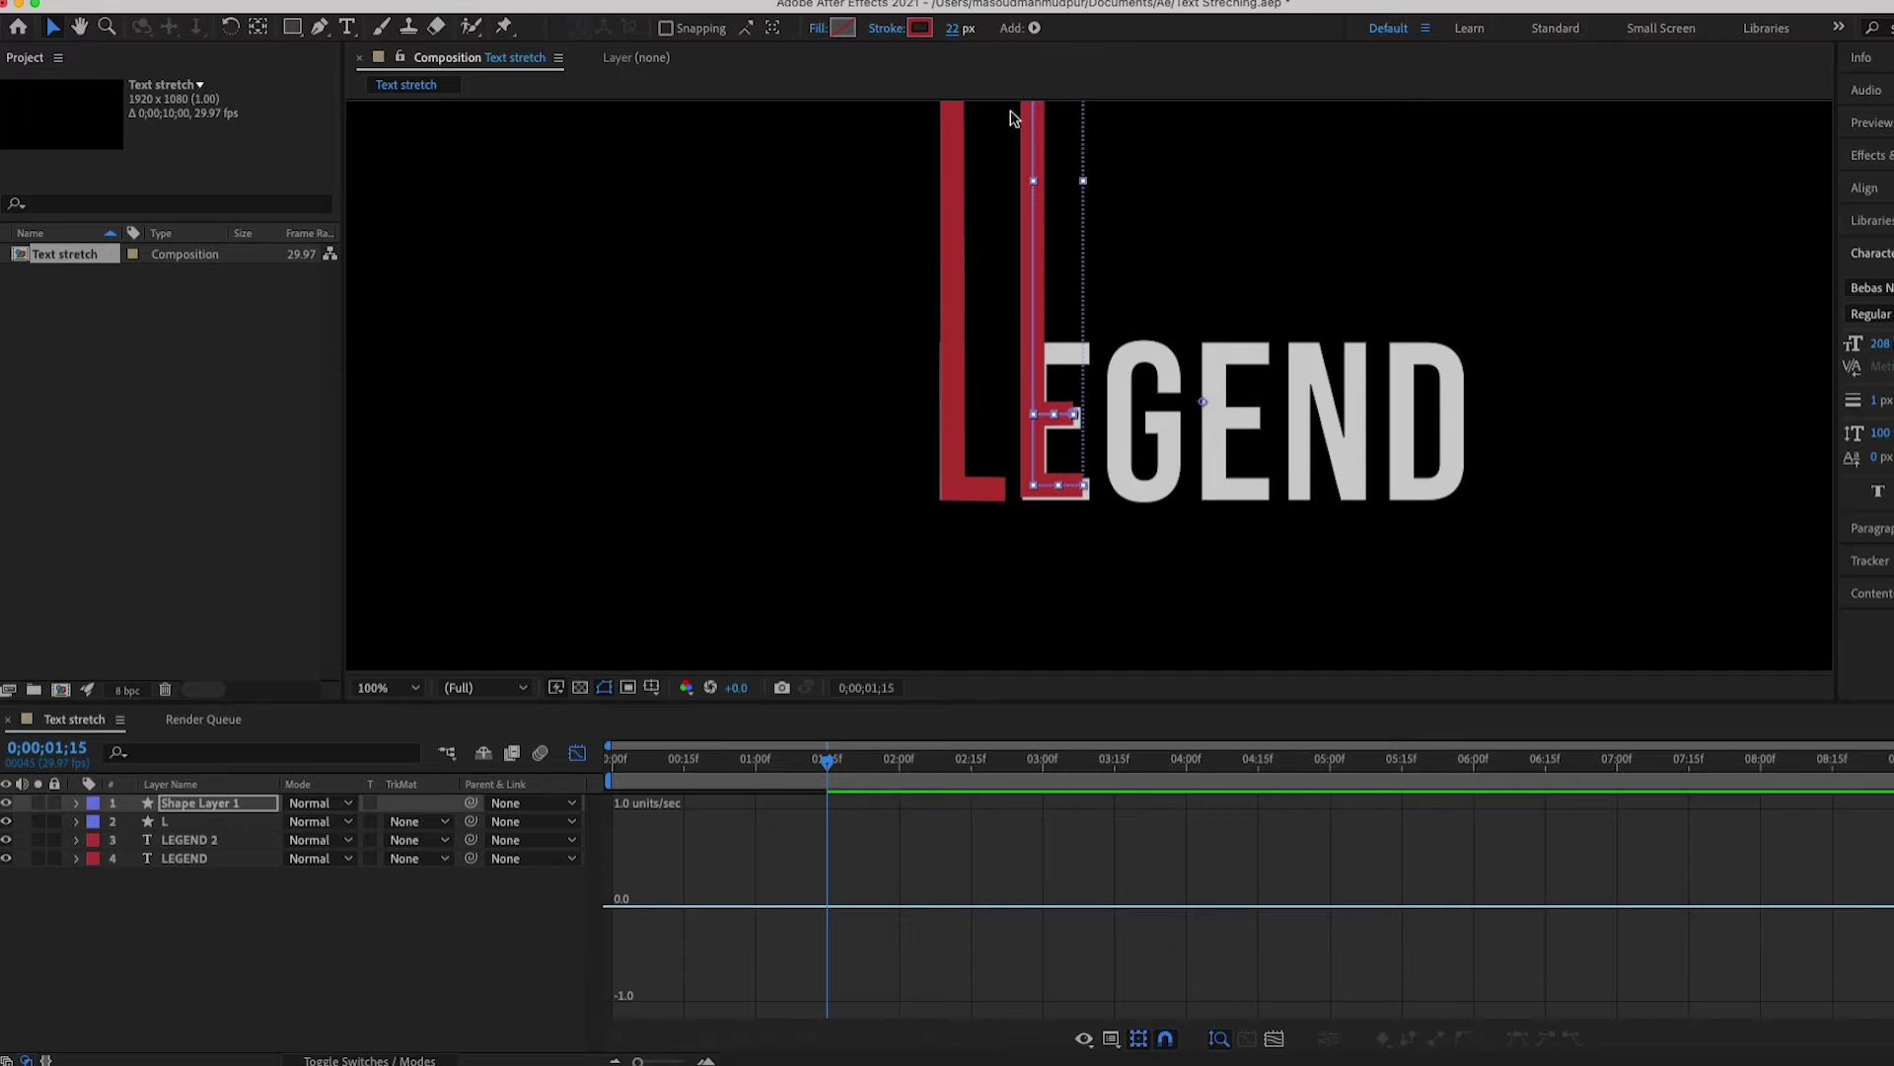
- Select the middle bar's path inside Shape 2 and adjust its points to fit the lower E's middle arm
{"action": "left_click", "coordinate": [76, 805]}
{"action": "left_click", "coordinate": [77, 804]}
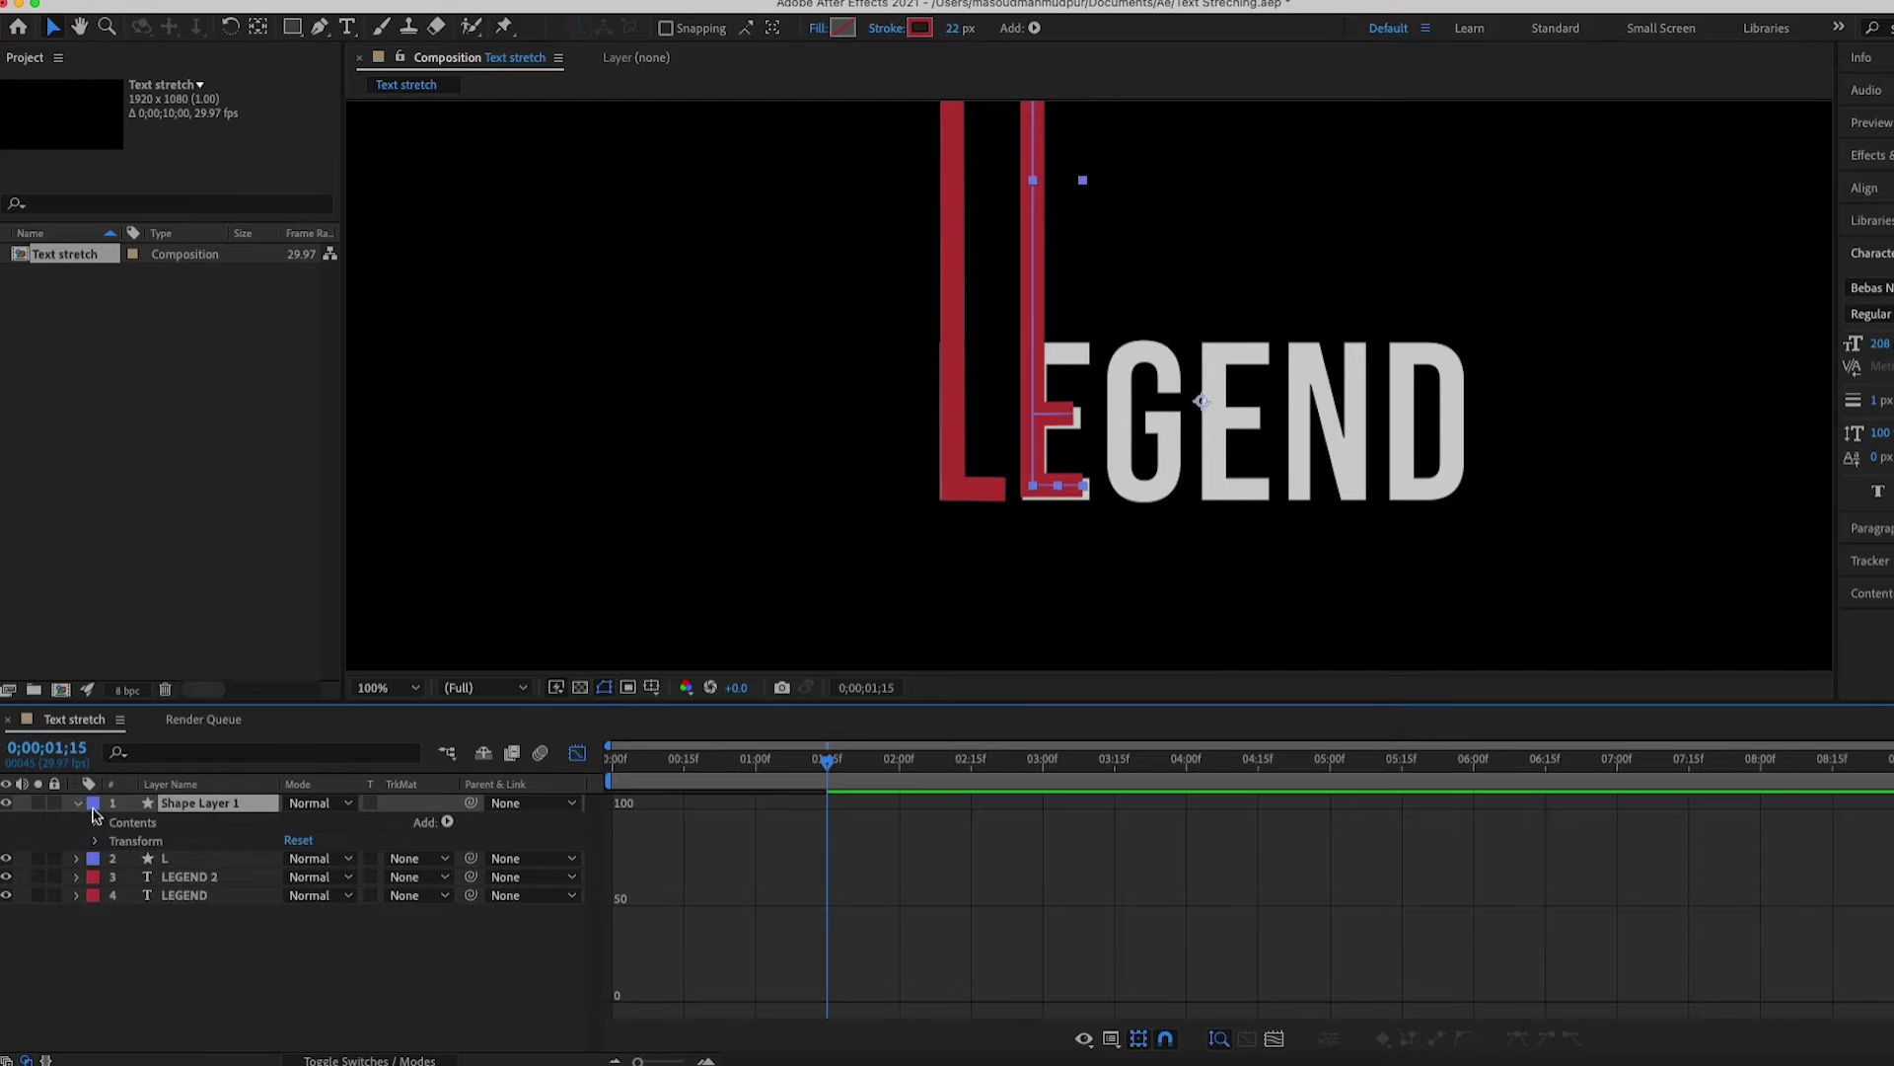
{"action": "left_click", "coordinate": [96, 822]}
{"action": "left_click", "coordinate": [114, 841]}
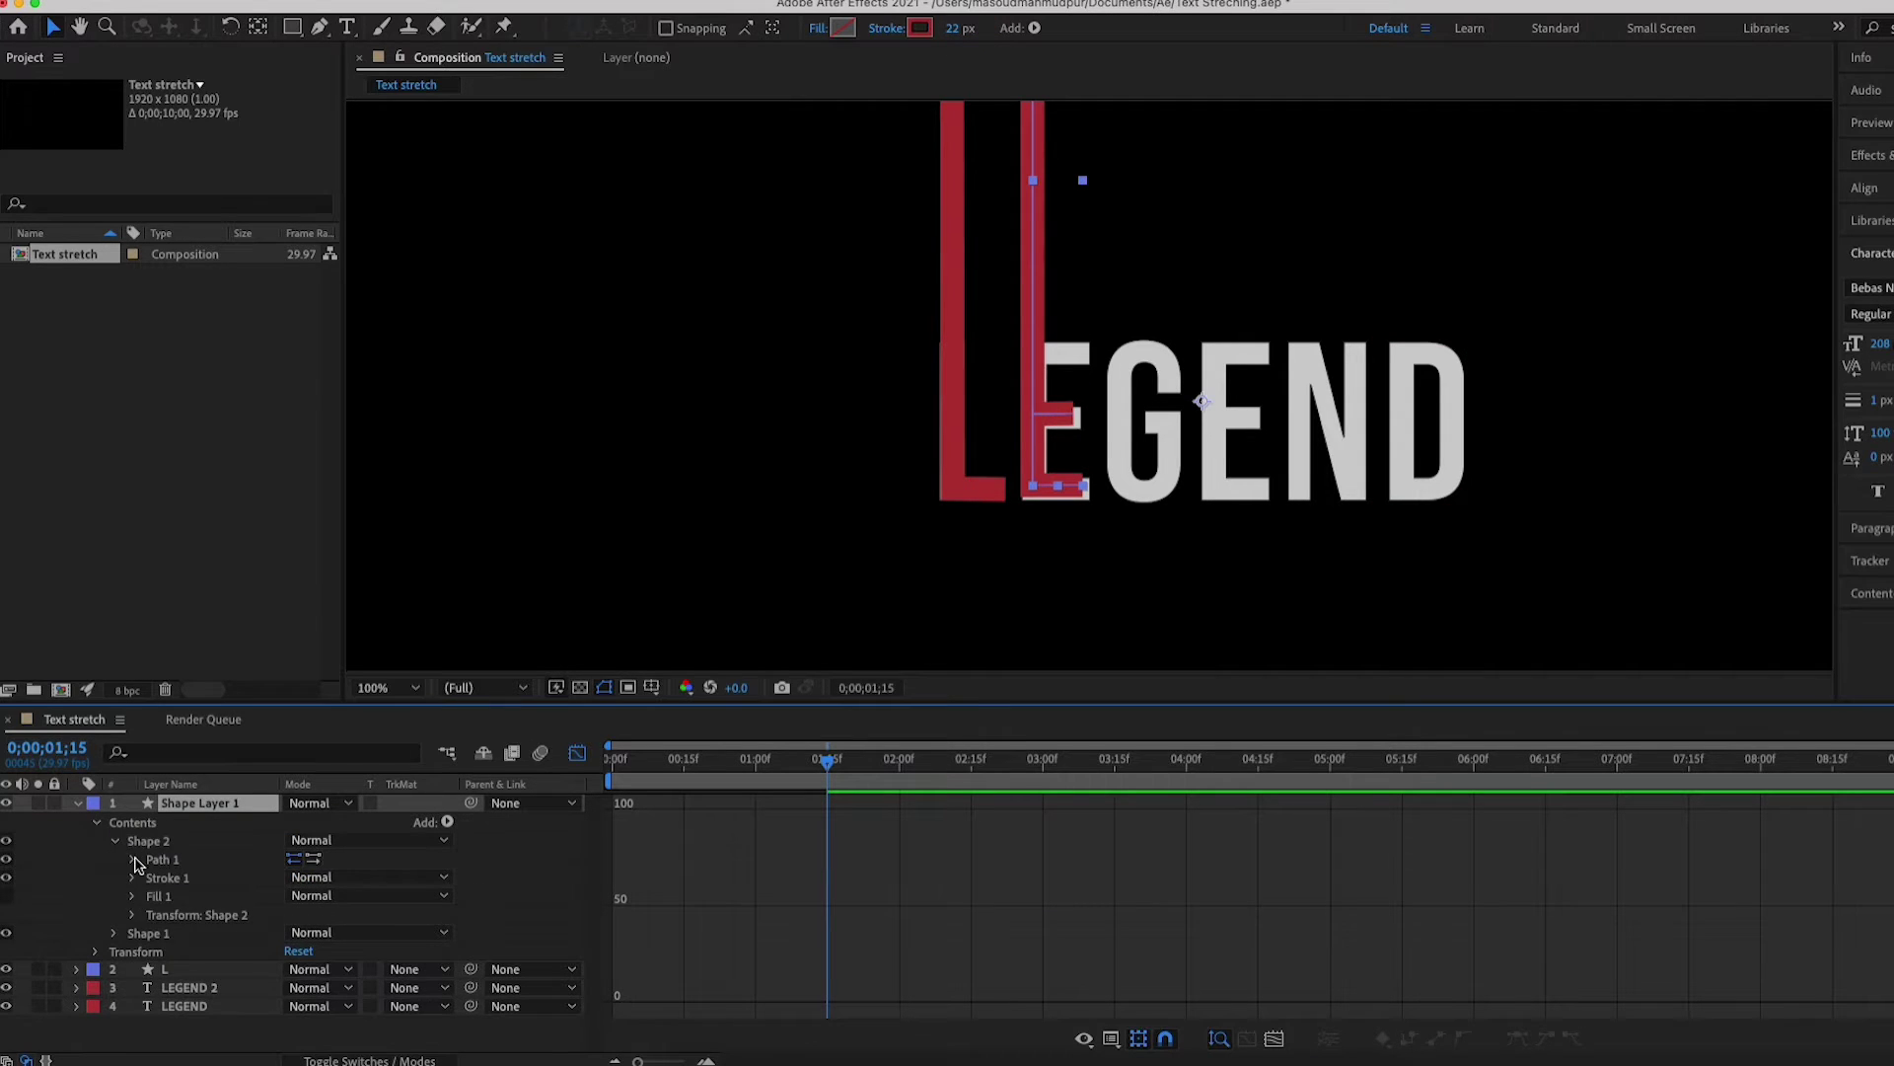
{"action": "left_click", "coordinate": [133, 859]}
{"action": "left_click", "coordinate": [161, 860]}
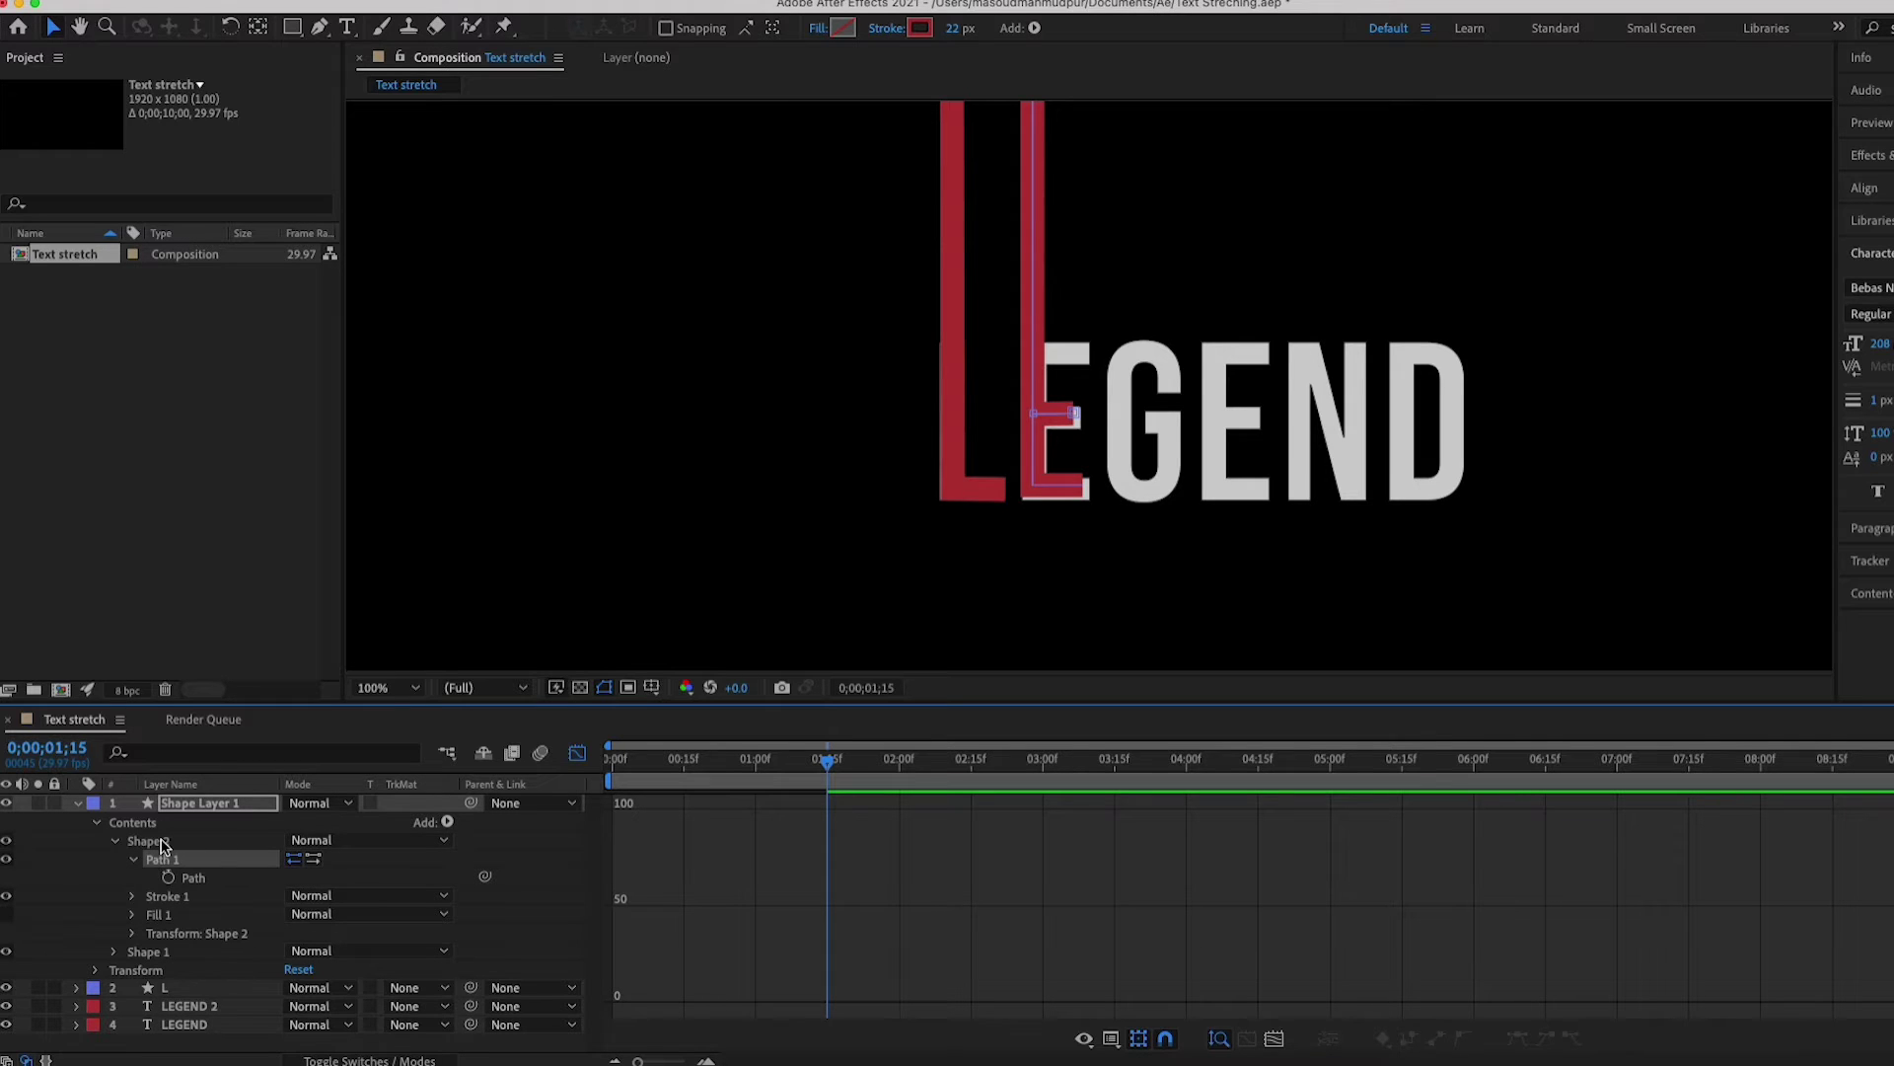
{"action": "left_click_drag", "start_coordinate": [1076, 413], "coordinate": [1077, 415]}
{"action": "left_click", "coordinate": [1078, 419]}
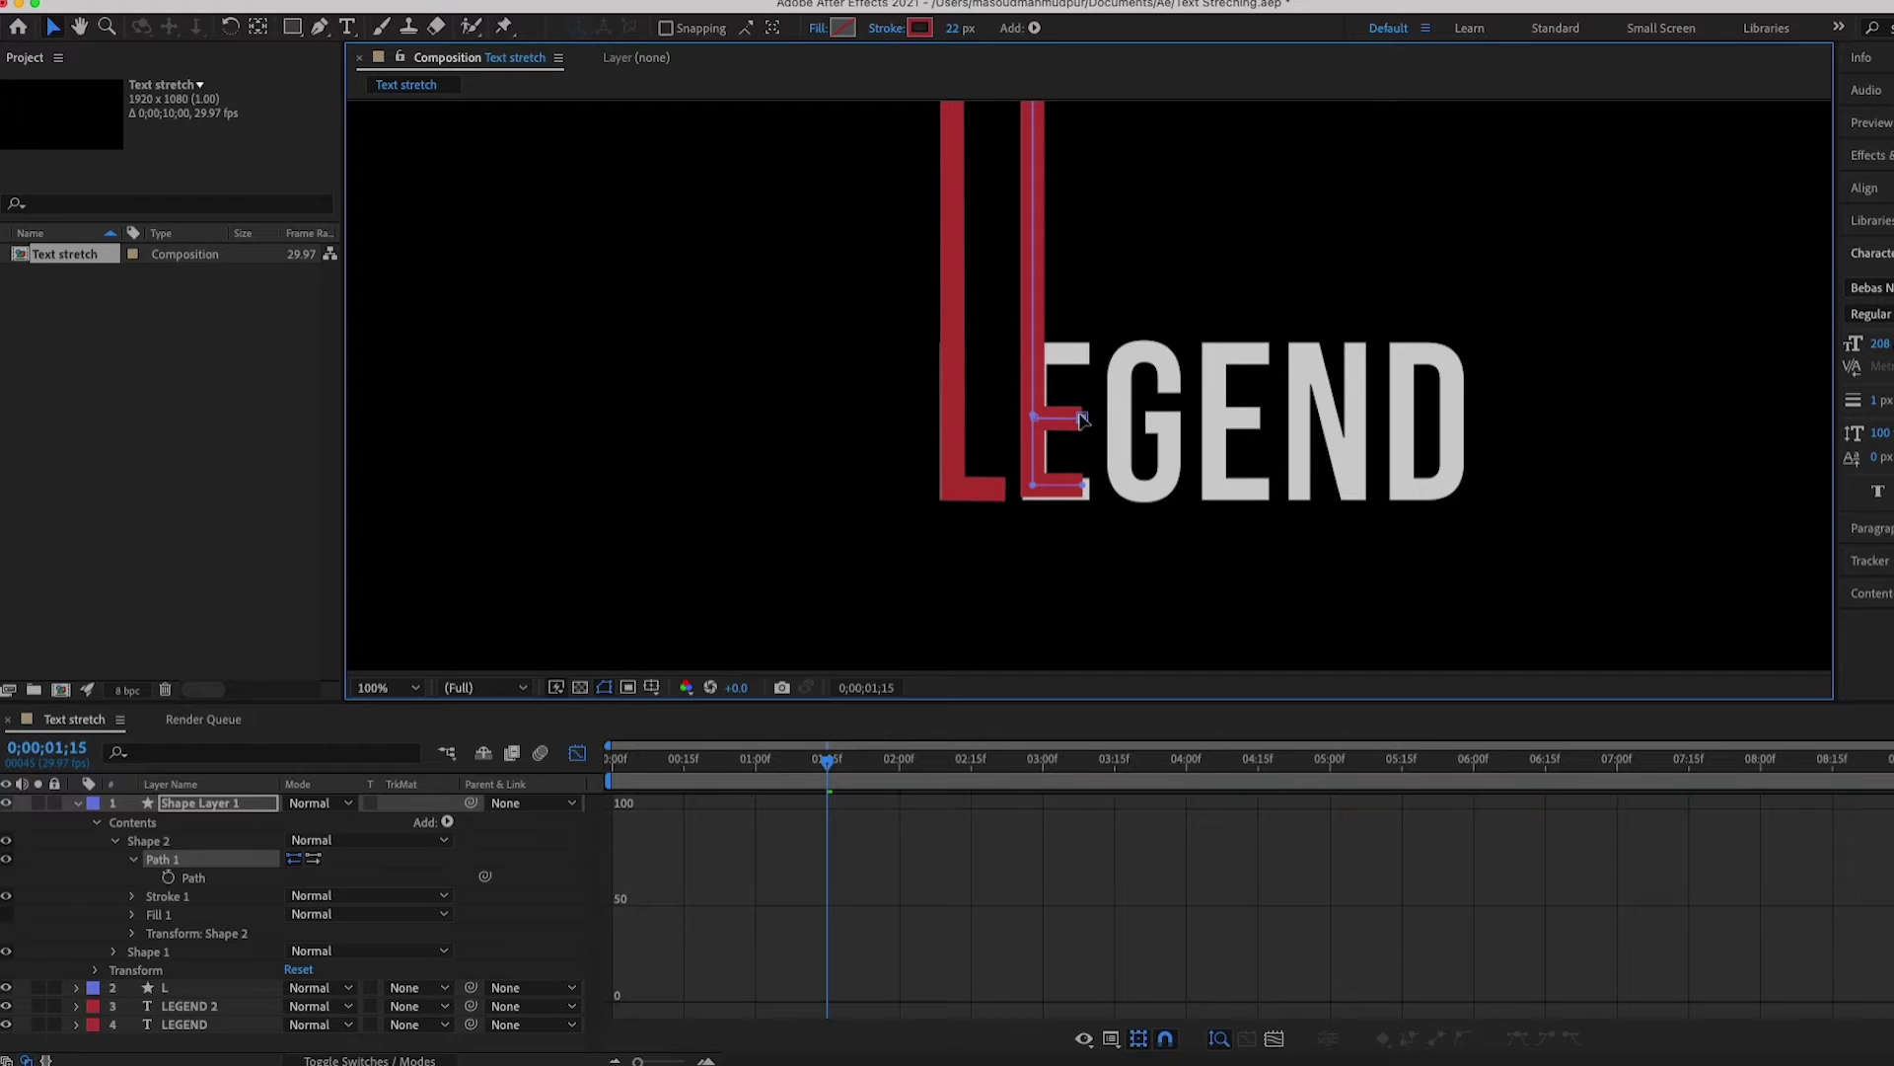
{"action": "left_click", "coordinate": [1040, 418]}
- Select Shape 1's path and adjust its bottom corner and end points to fit the lower E's stem and base
{"action": "left_click", "coordinate": [146, 951]}
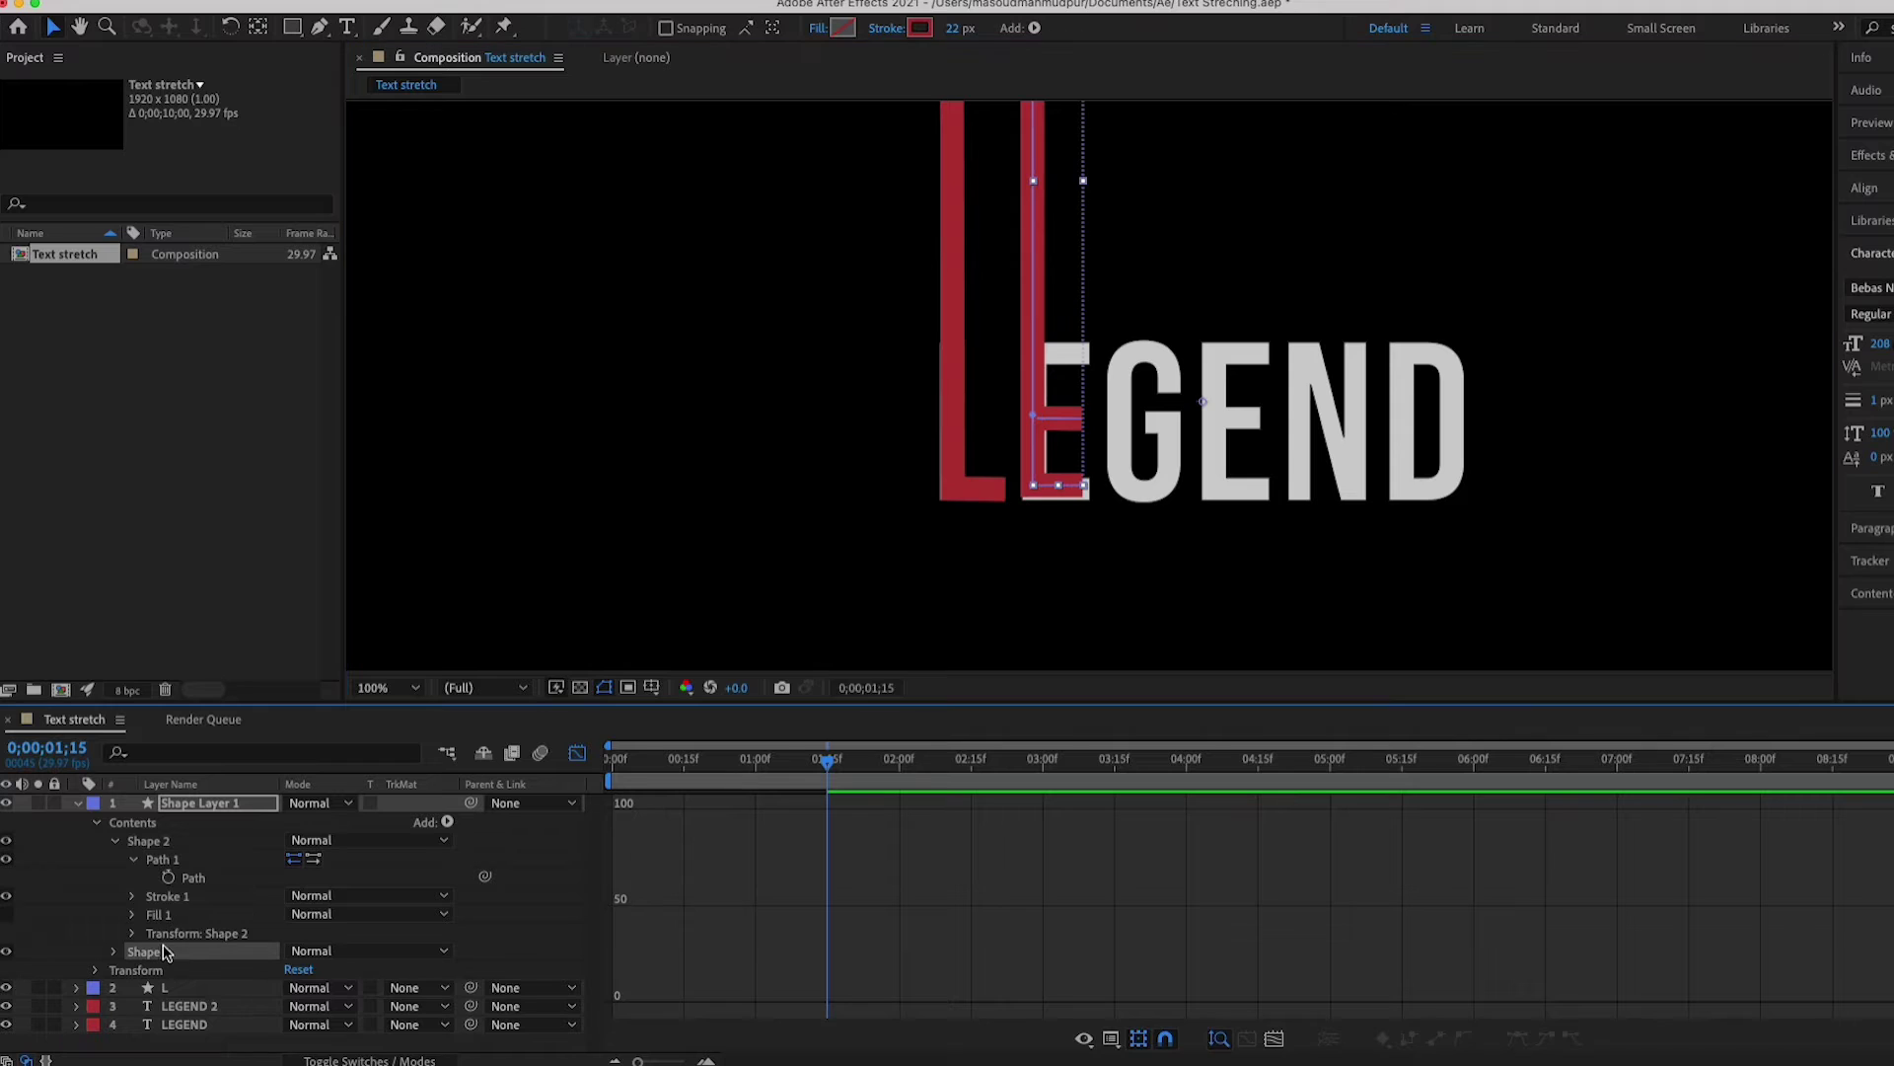
{"action": "left_click", "coordinate": [113, 951]}
{"action": "left_click", "coordinate": [160, 970]}
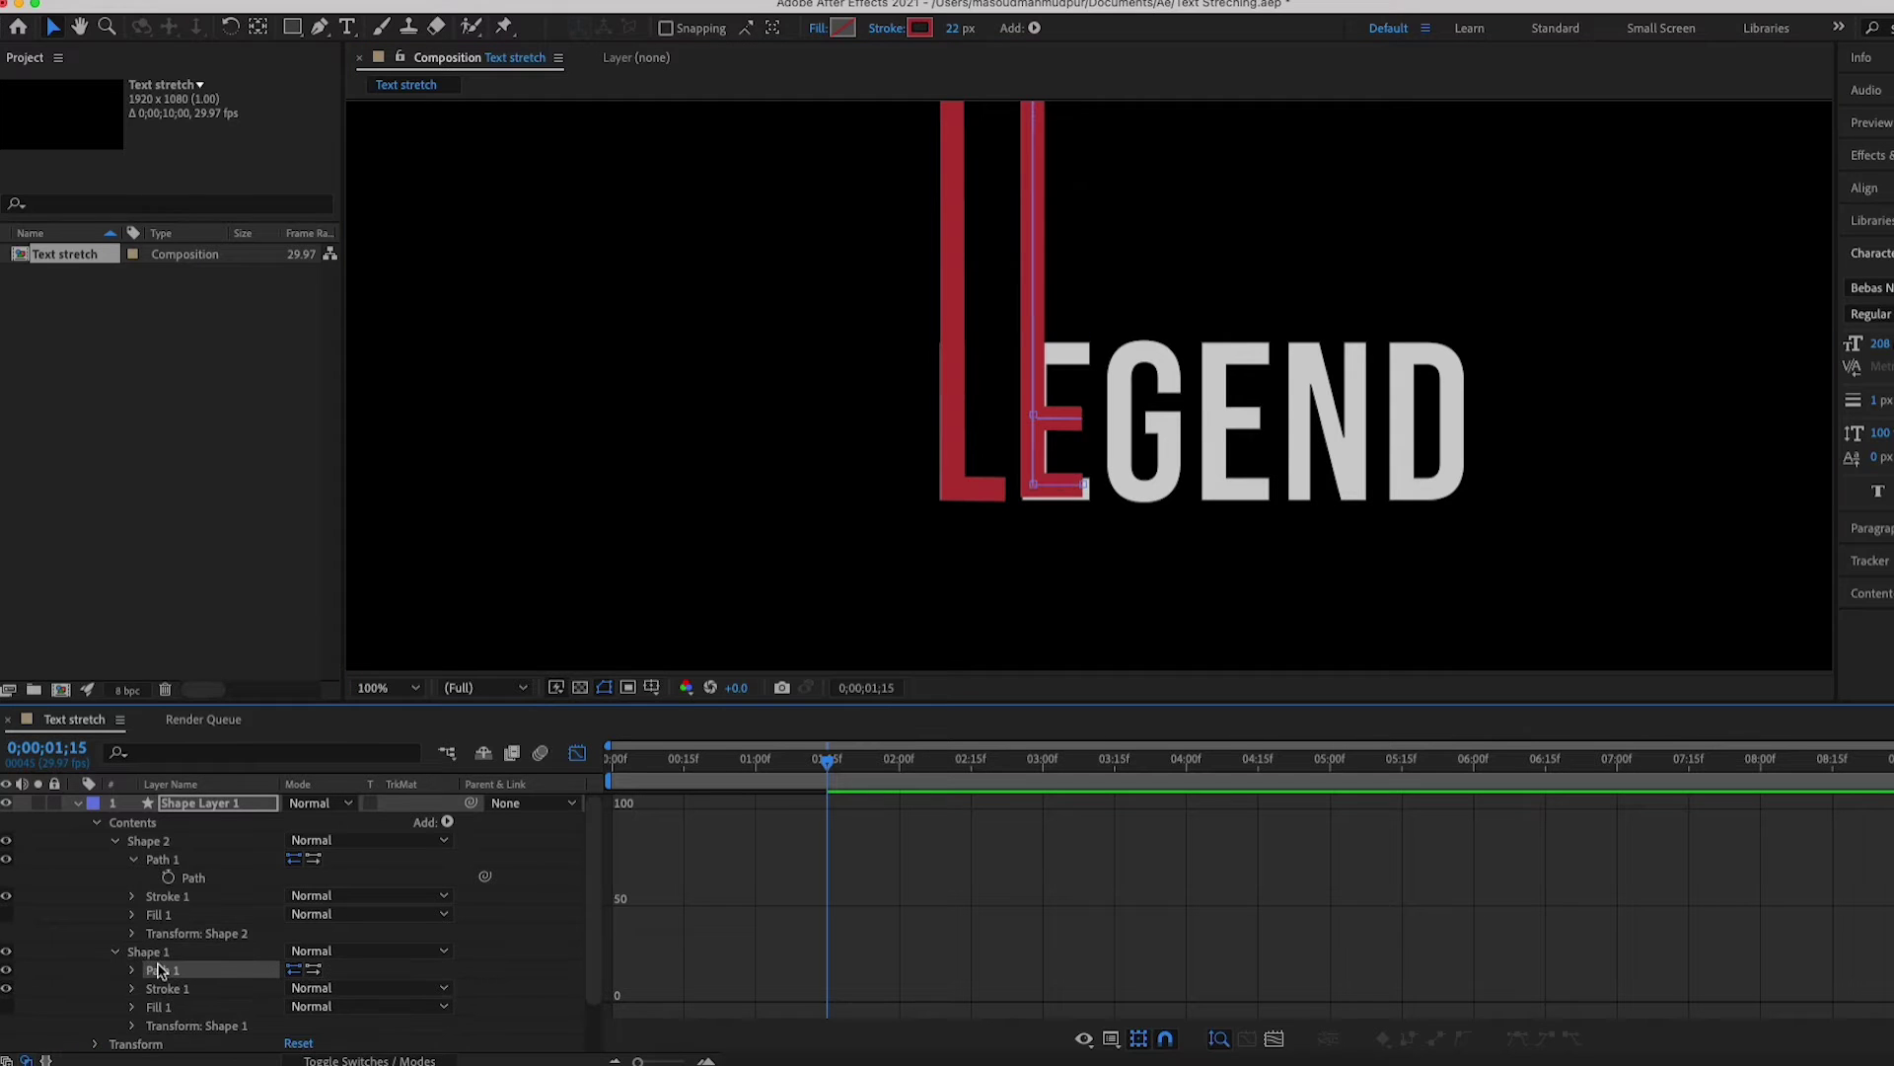
{"action": "left_click", "coordinate": [1085, 488]}
{"action": "left_click_drag", "start_coordinate": [1086, 484], "coordinate": [1037, 492]}
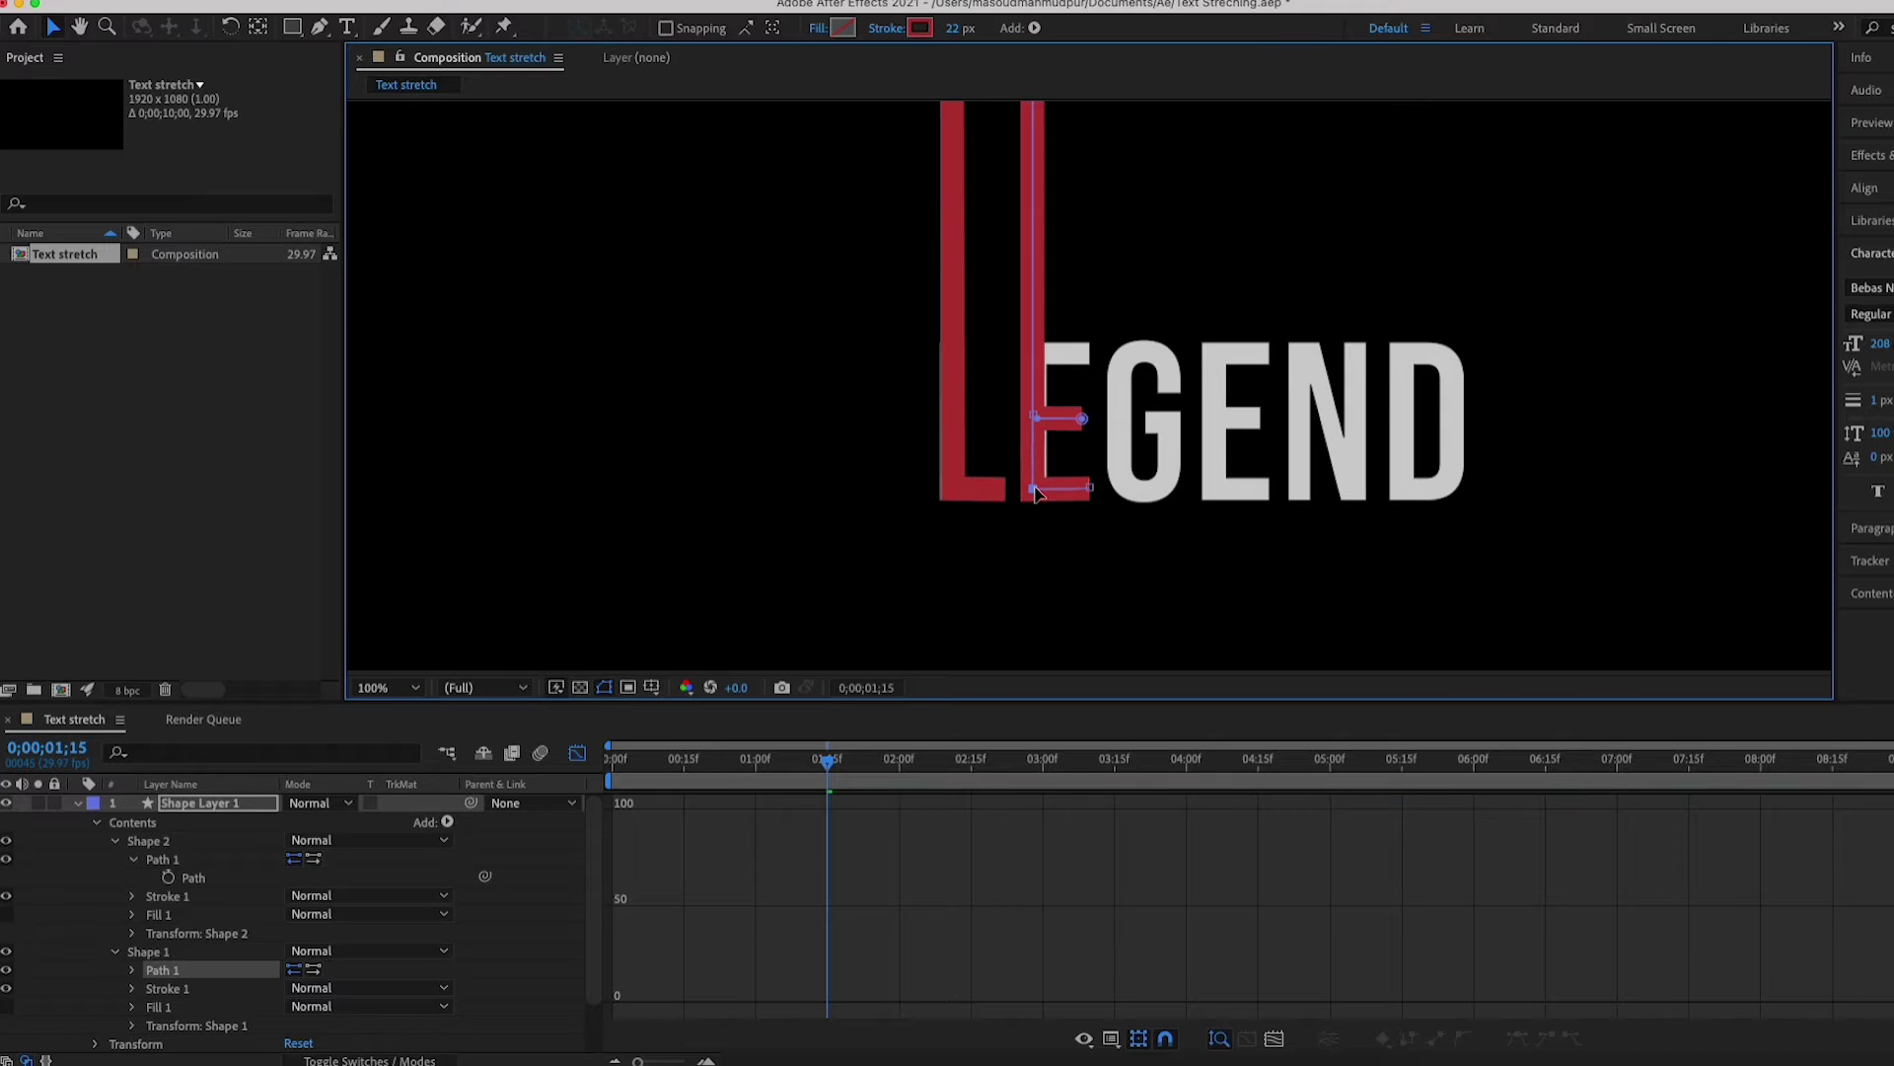
{"action": "left_click_drag", "start_coordinate": [1033, 414], "coordinate": [1034, 414]}
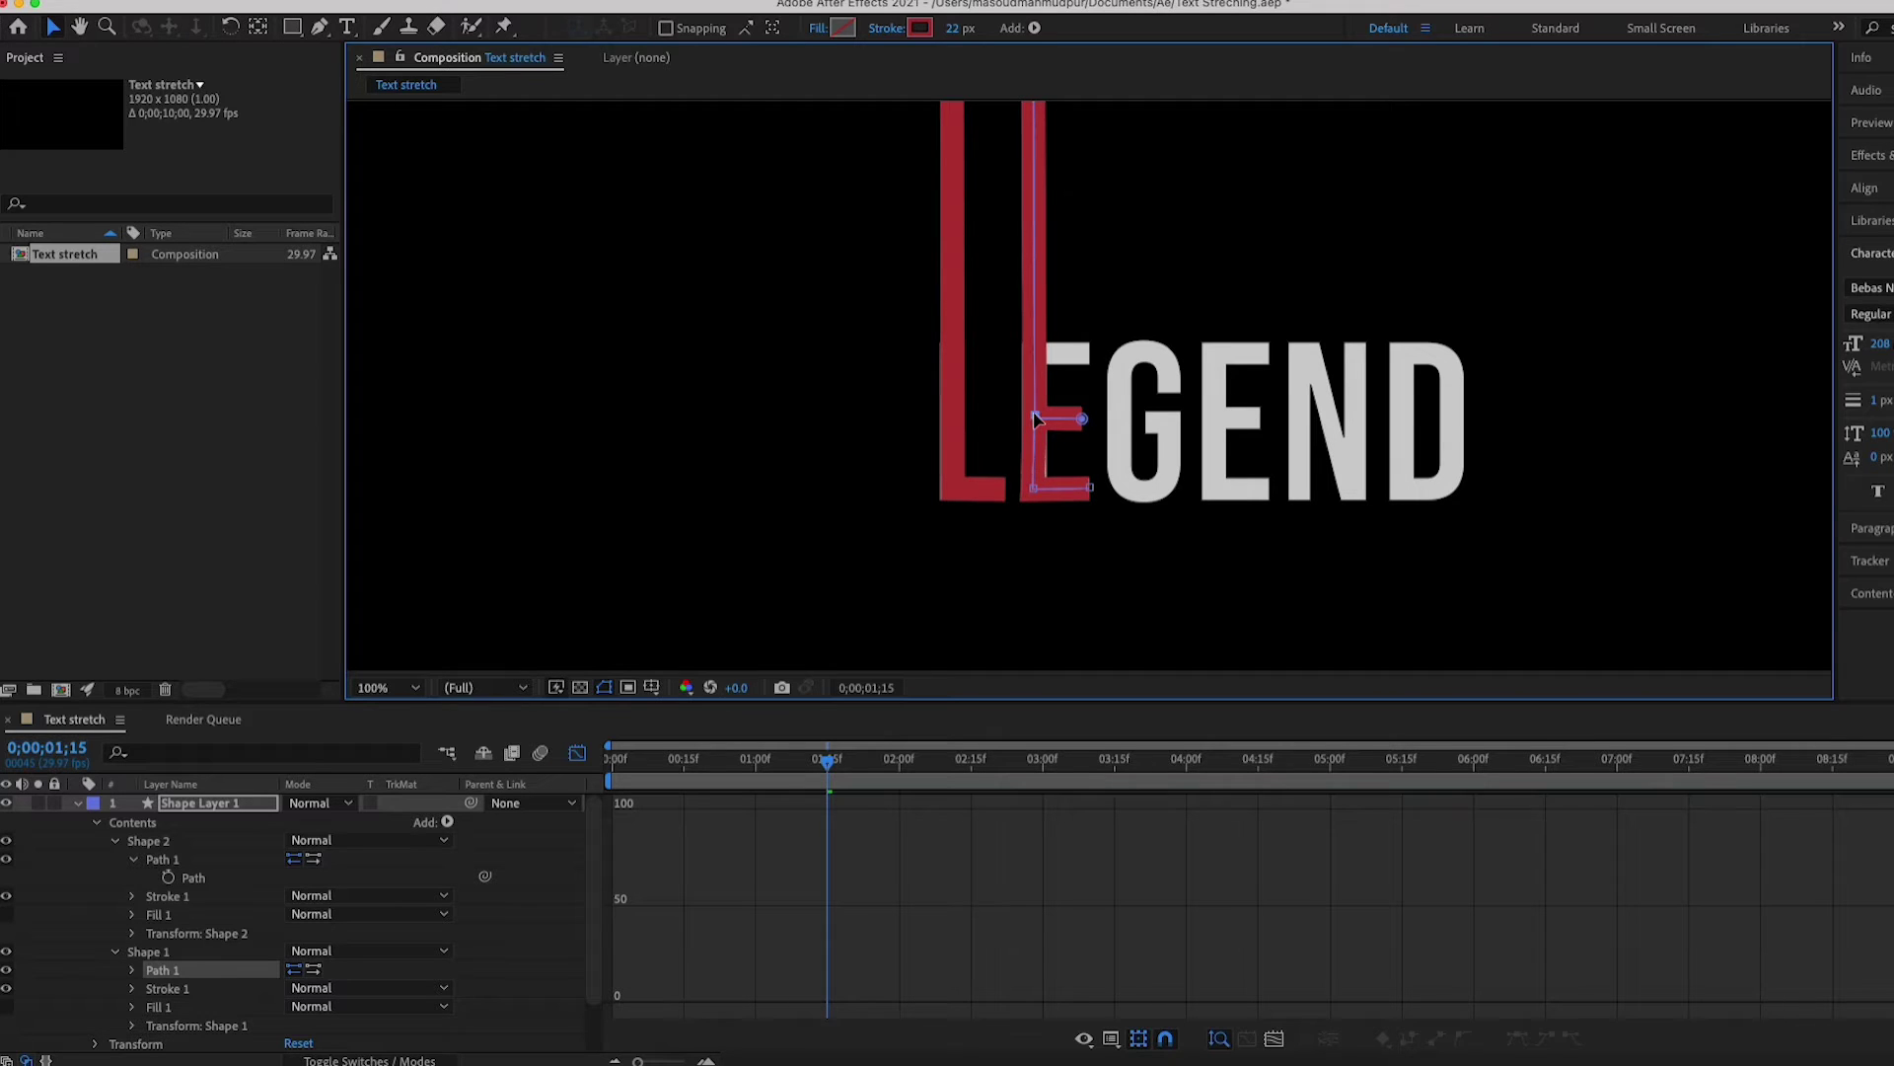
{"action": "left_click_drag", "start_coordinate": [1033, 488], "coordinate": [1091, 492]}
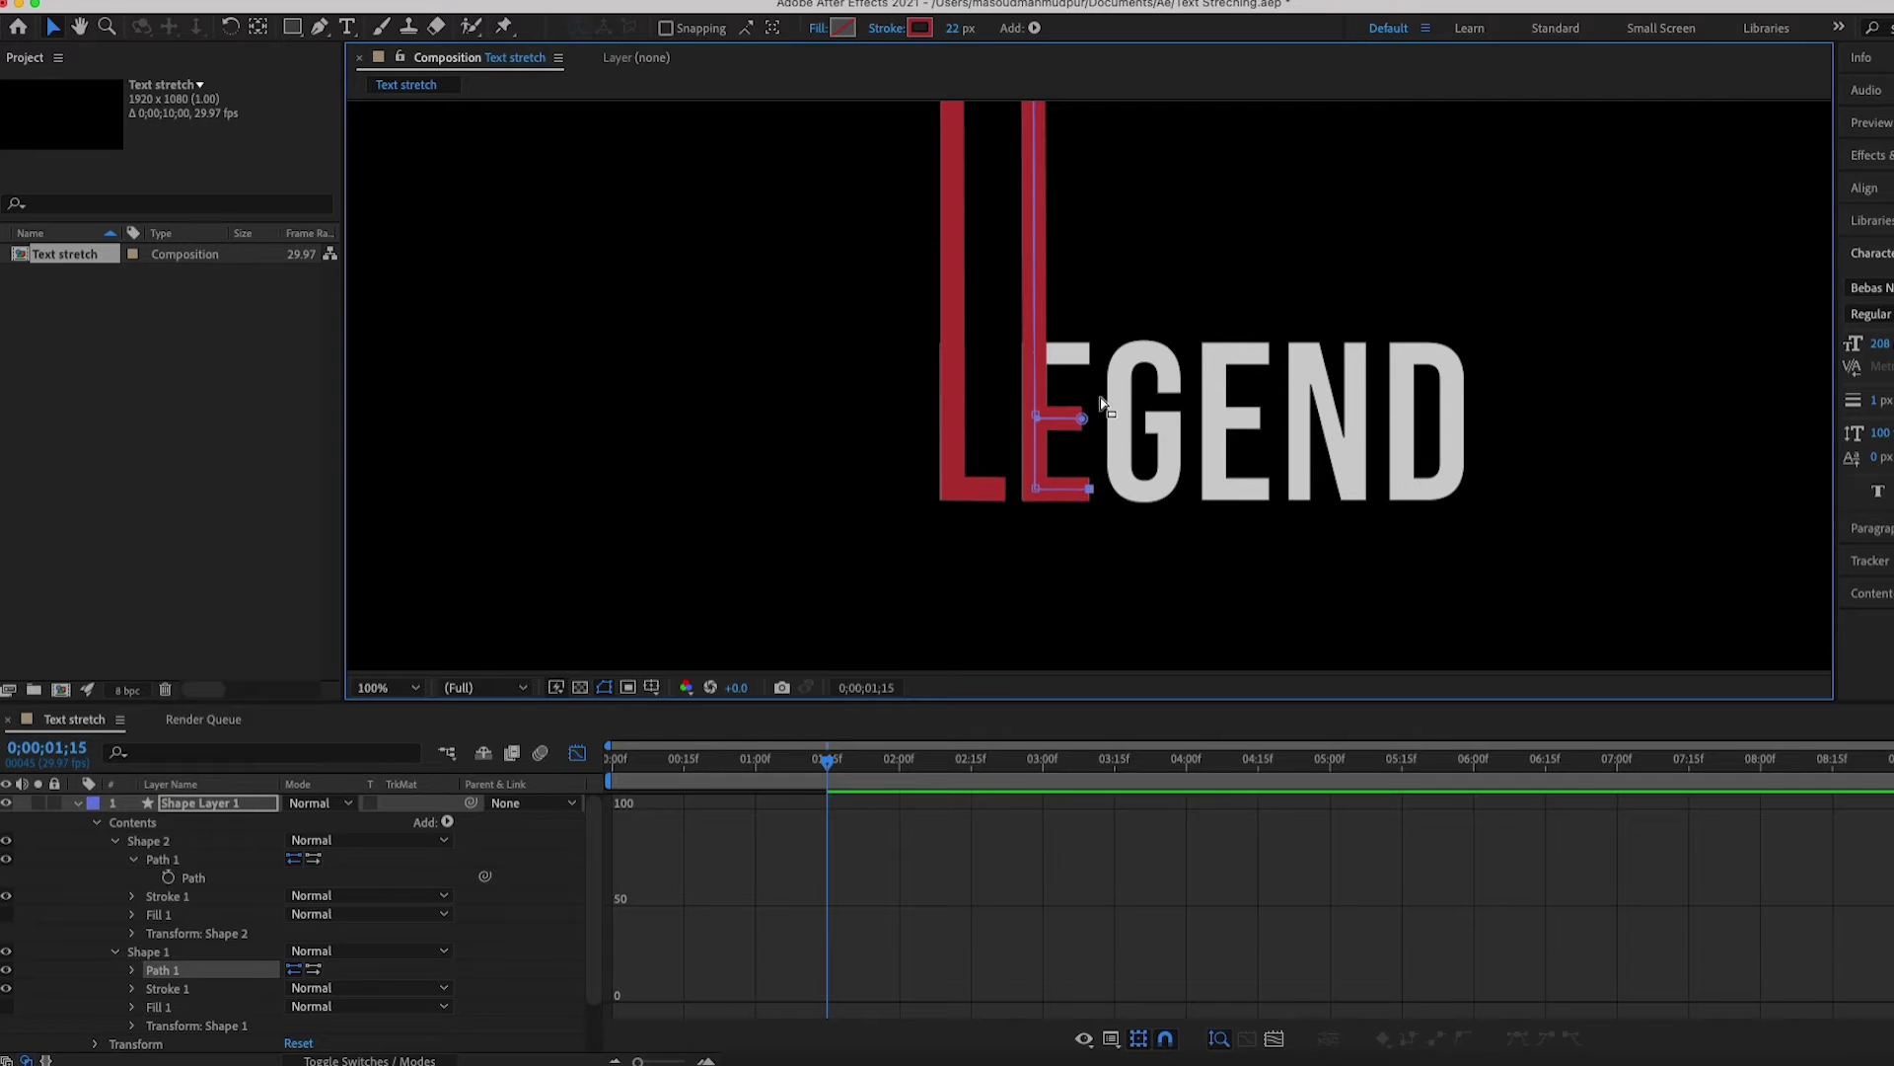
- Adjust the end and corner points of the stretched path's top arm to fit the upper E
{"action": "key", "text": "h"}
{"action": "left_click_drag", "start_coordinate": [1083, 296], "coordinate": [1062, 597]}
{"action": "key", "text": "v"}
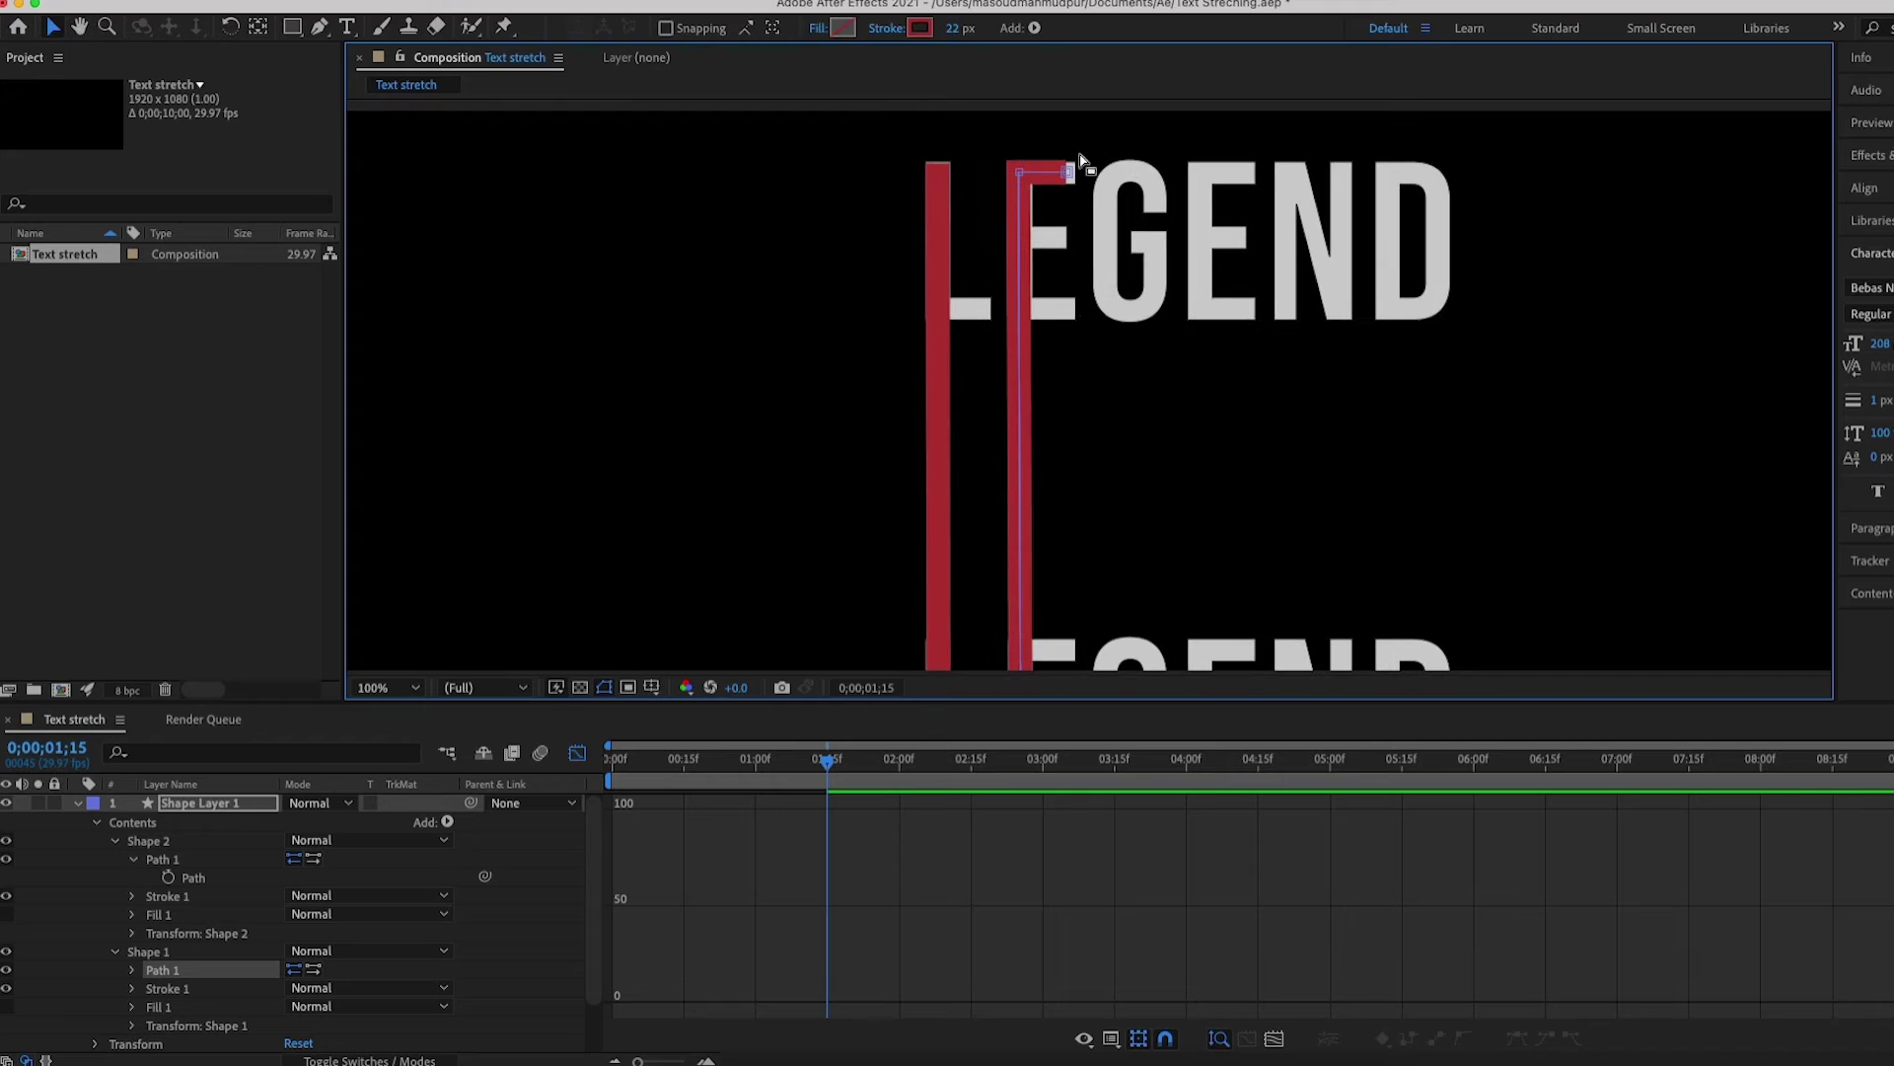
{"action": "left_click_drag", "start_coordinate": [1068, 172], "coordinate": [1020, 173]}
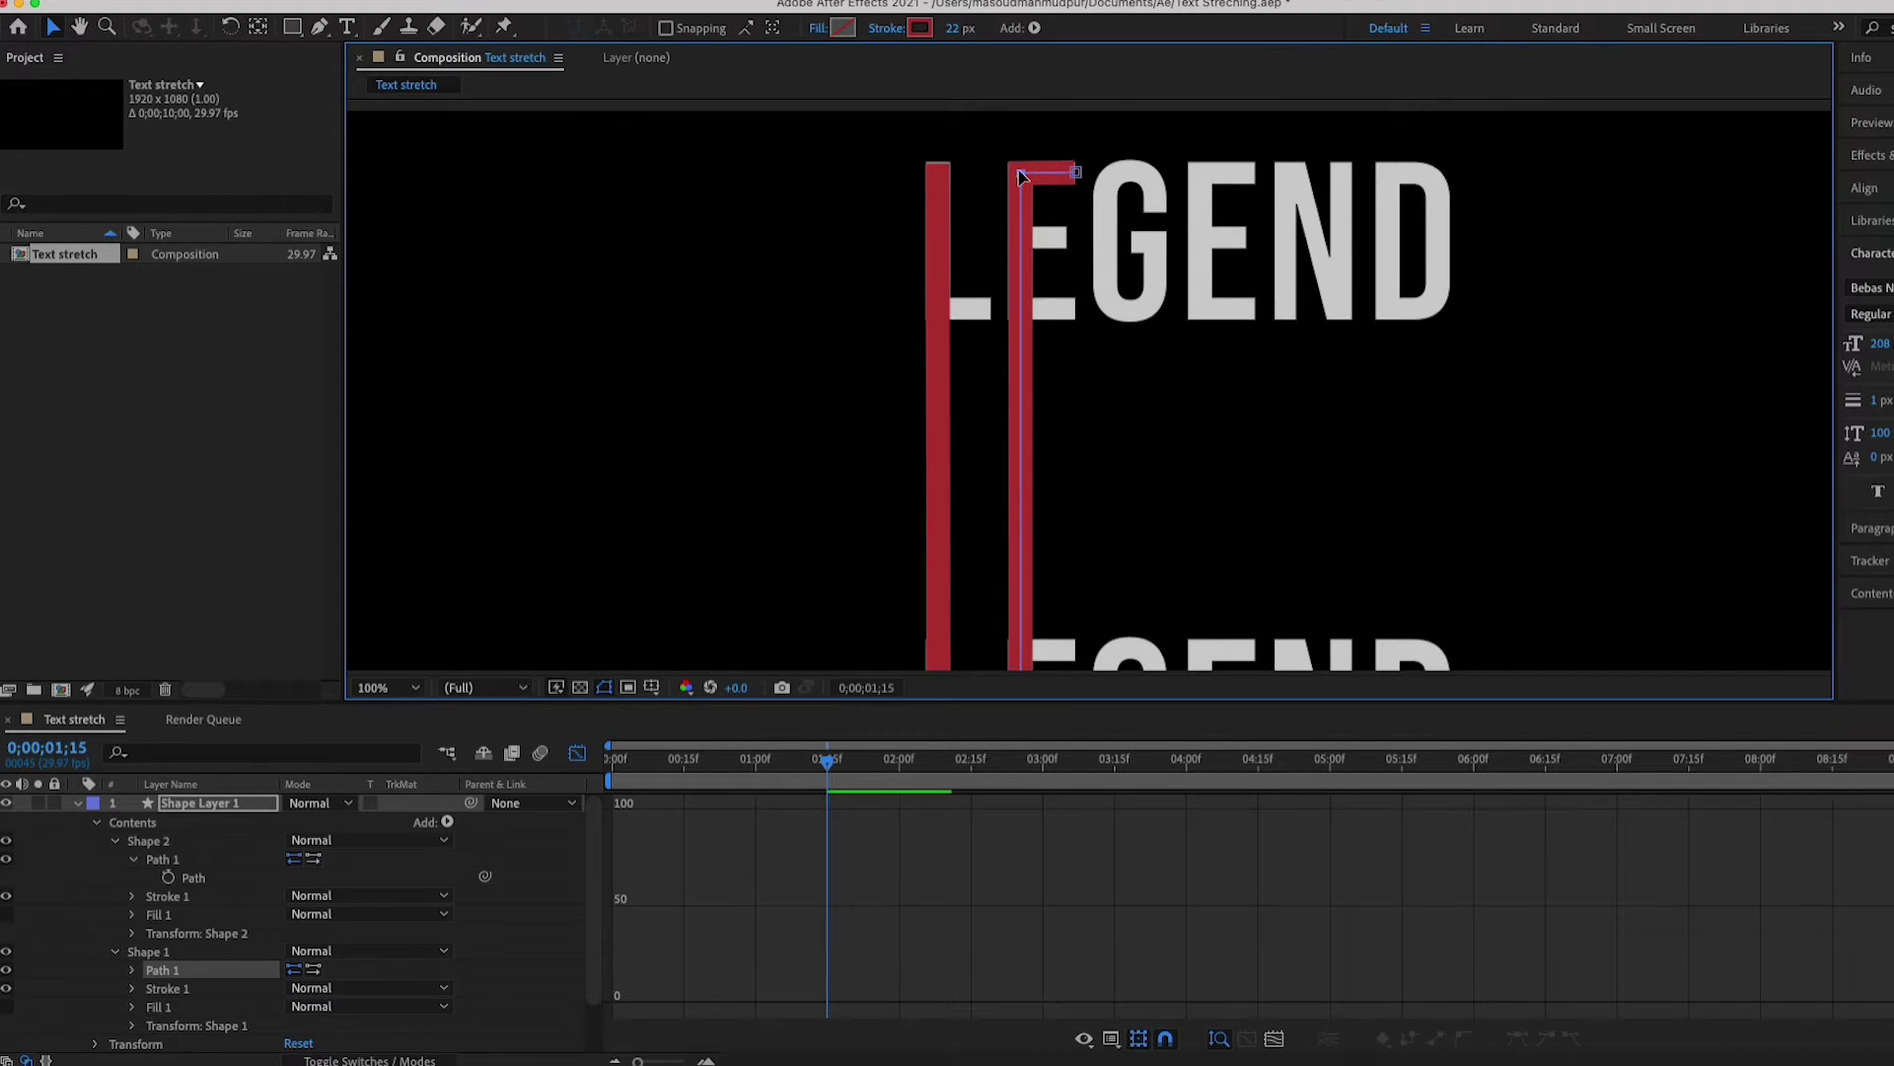
- Add Path keyframes at 0;00;01;15 for both Shape 2 and Shape 1, and return to the keyframe timeline view
{"action": "left_click_drag", "start_coordinate": [1086, 401], "coordinate": [1061, 187]}
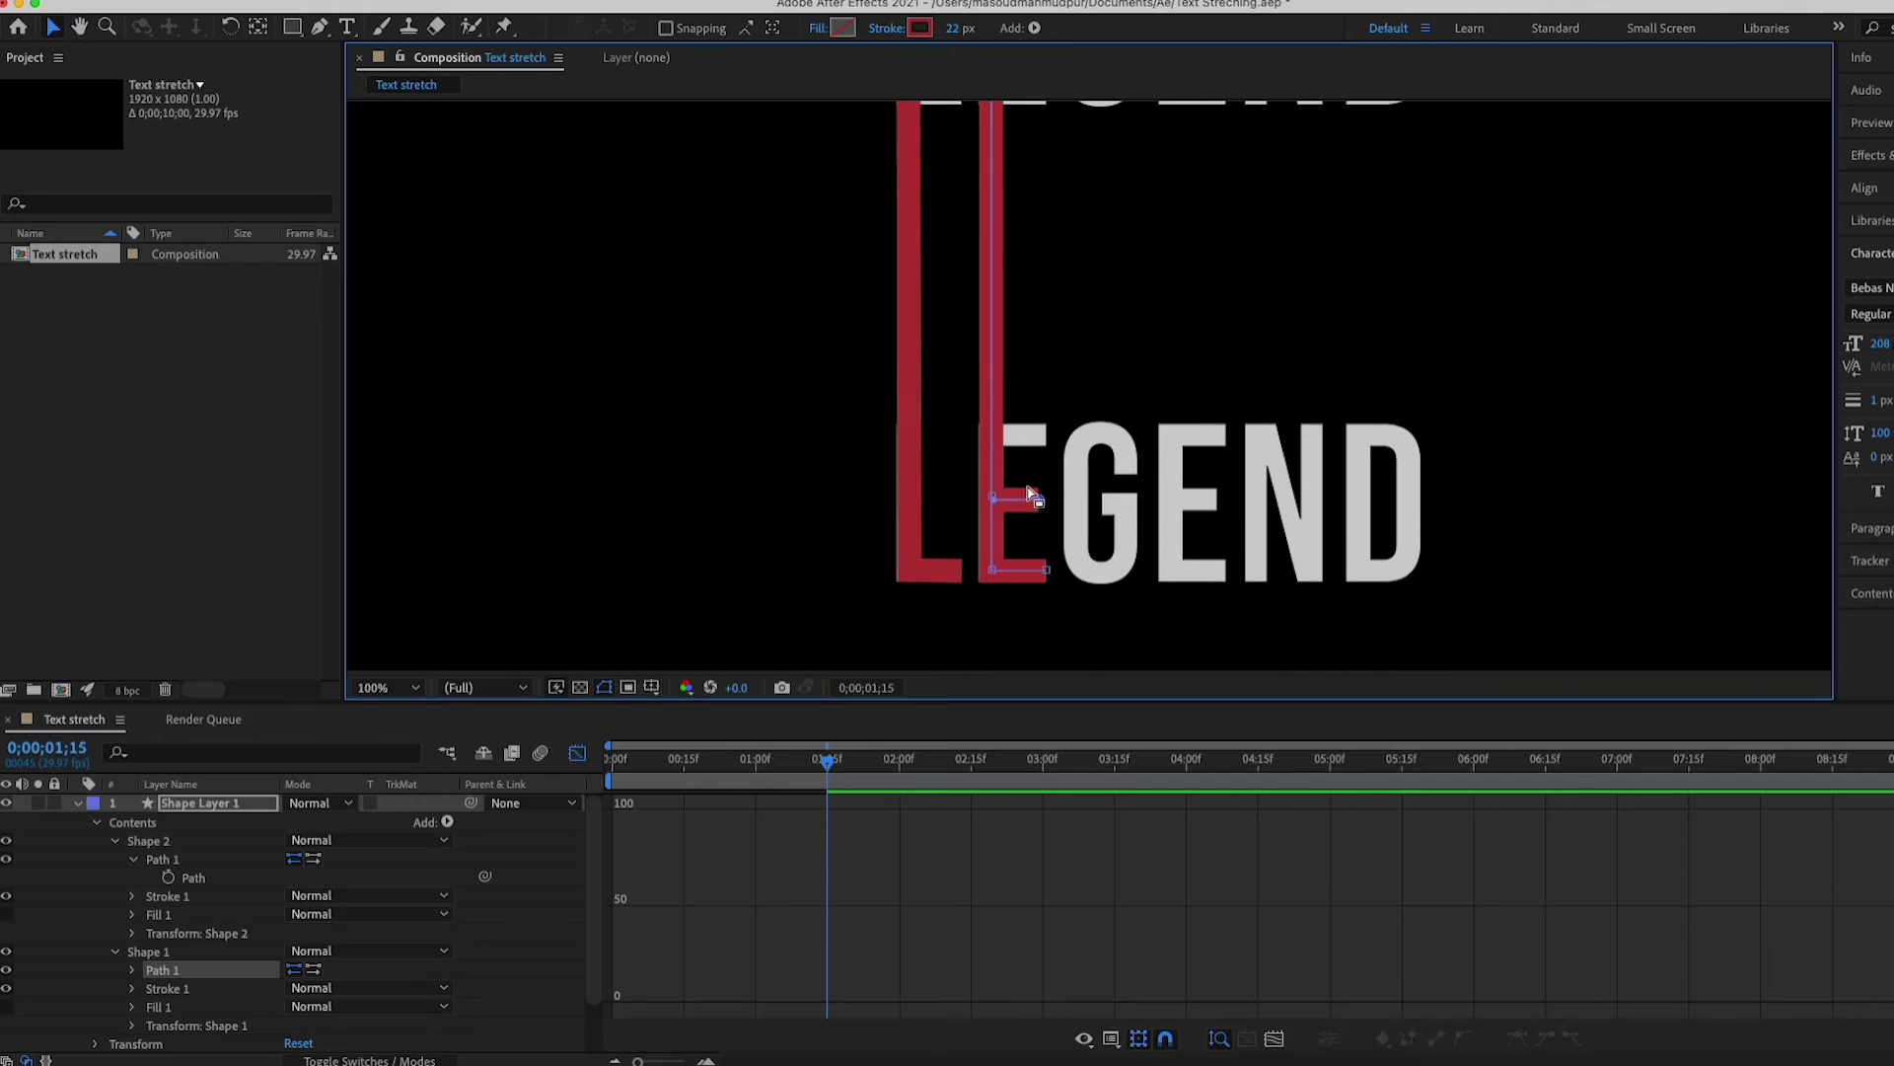
{"action": "left_click", "coordinate": [168, 877]}
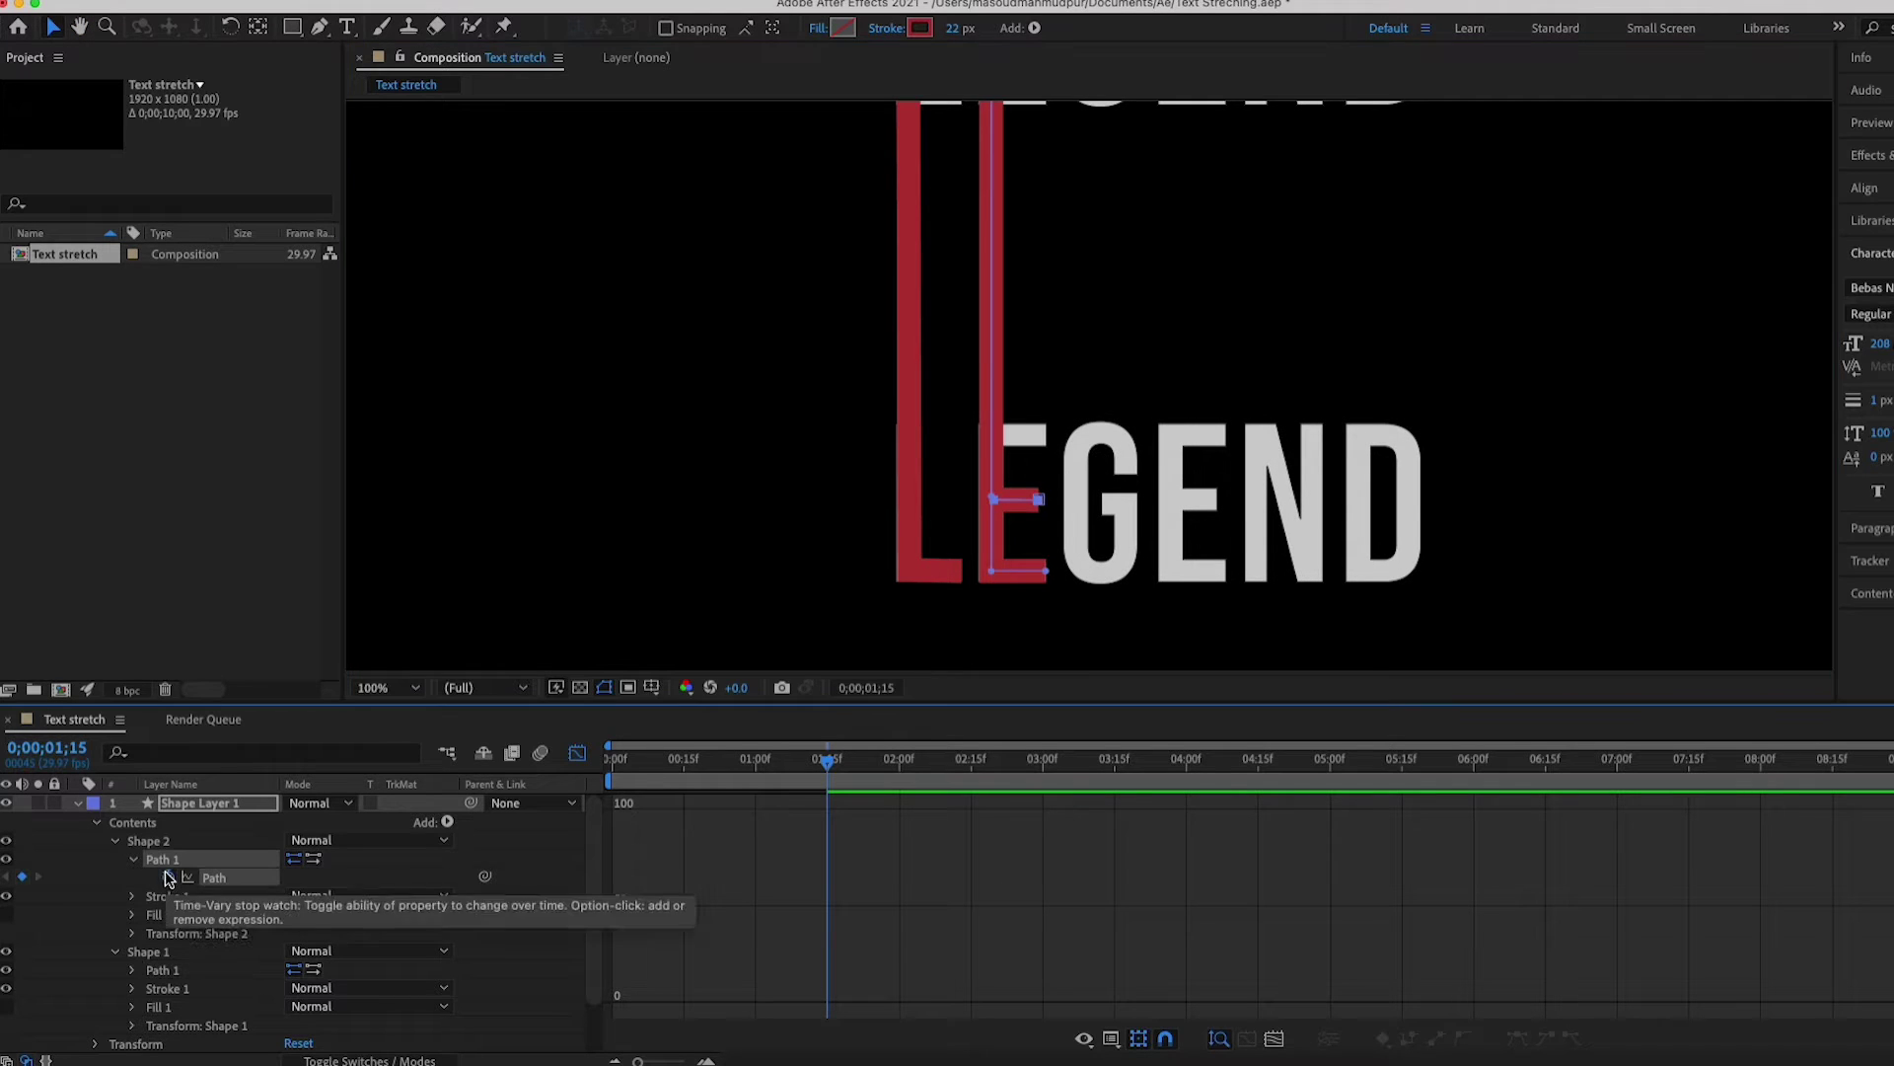
{"action": "left_click", "coordinate": [134, 970]}
{"action": "left_click", "coordinate": [168, 987]}
{"action": "left_click", "coordinate": [577, 753]}
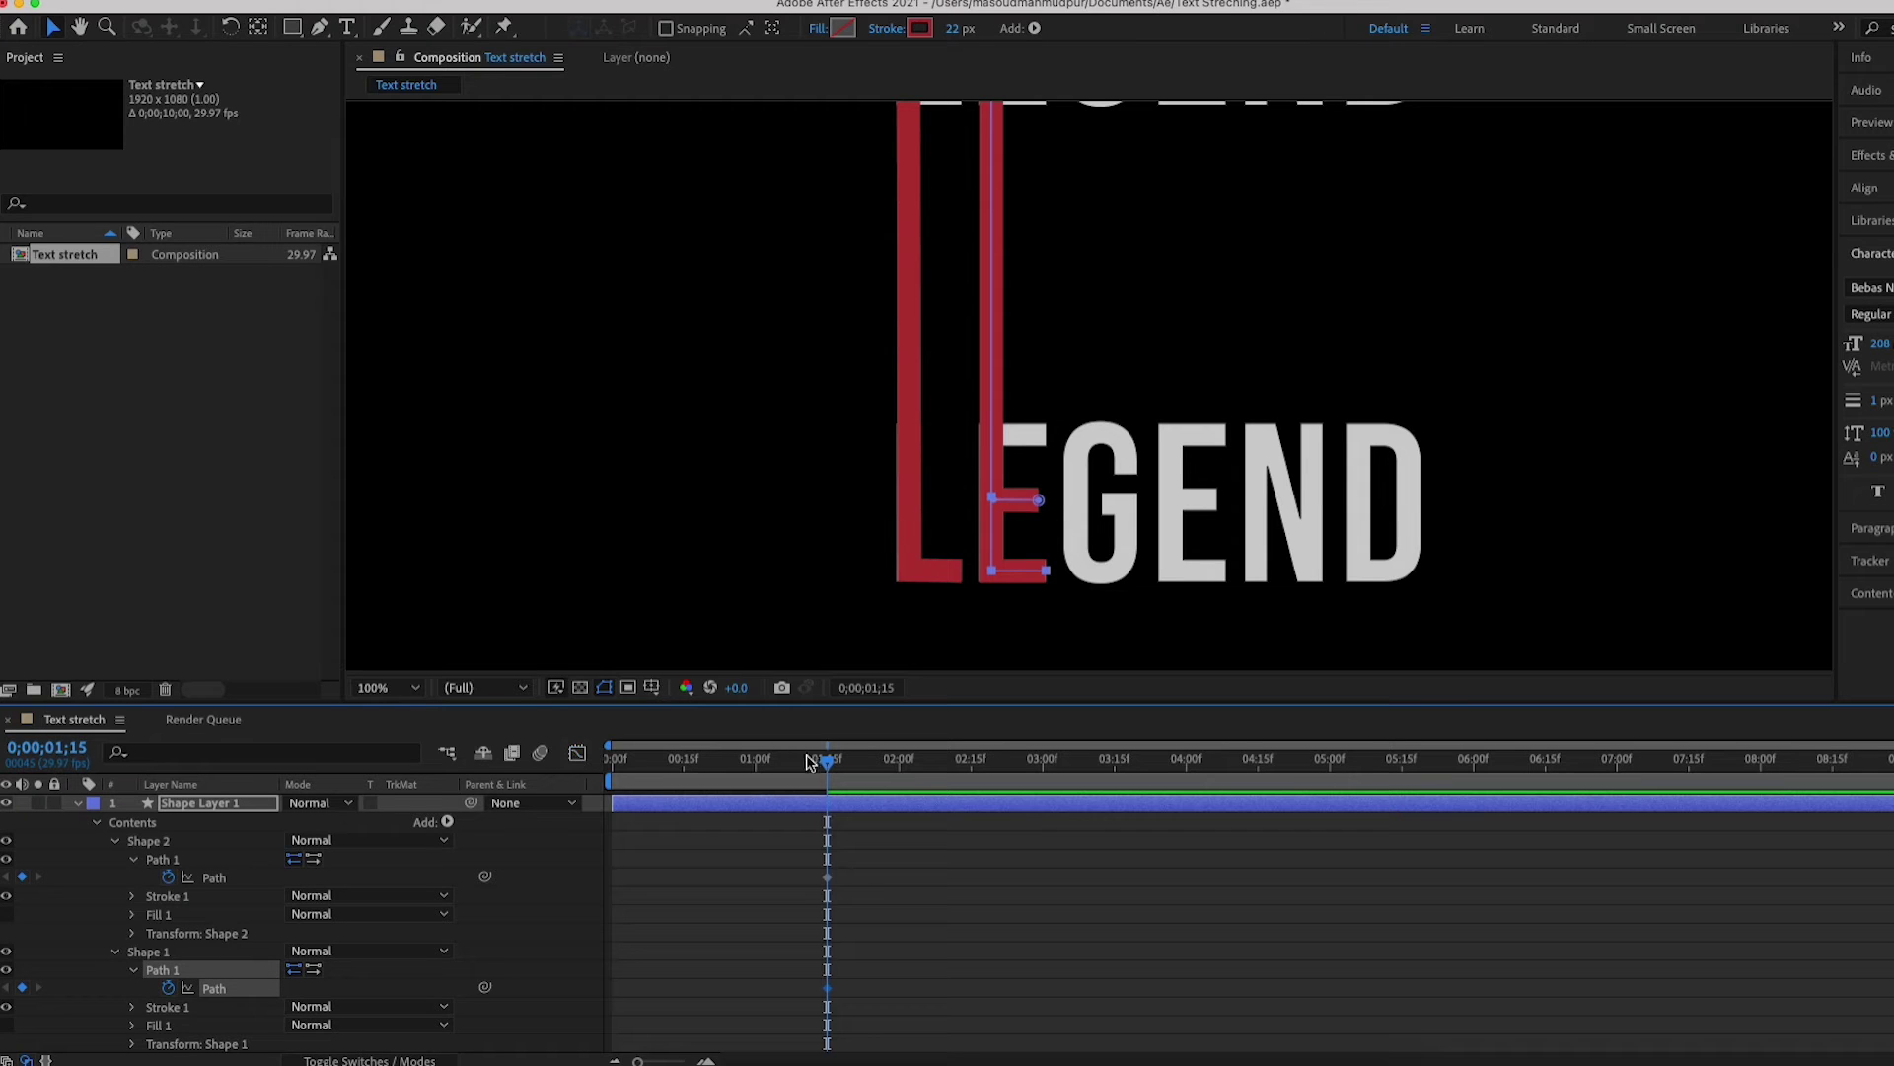
- At 0;00;00;00, move the bottom points of Shape 1's path up to the base of the upper E
{"action": "left_click_drag", "start_coordinate": [827, 762], "coordinate": [599, 764]}
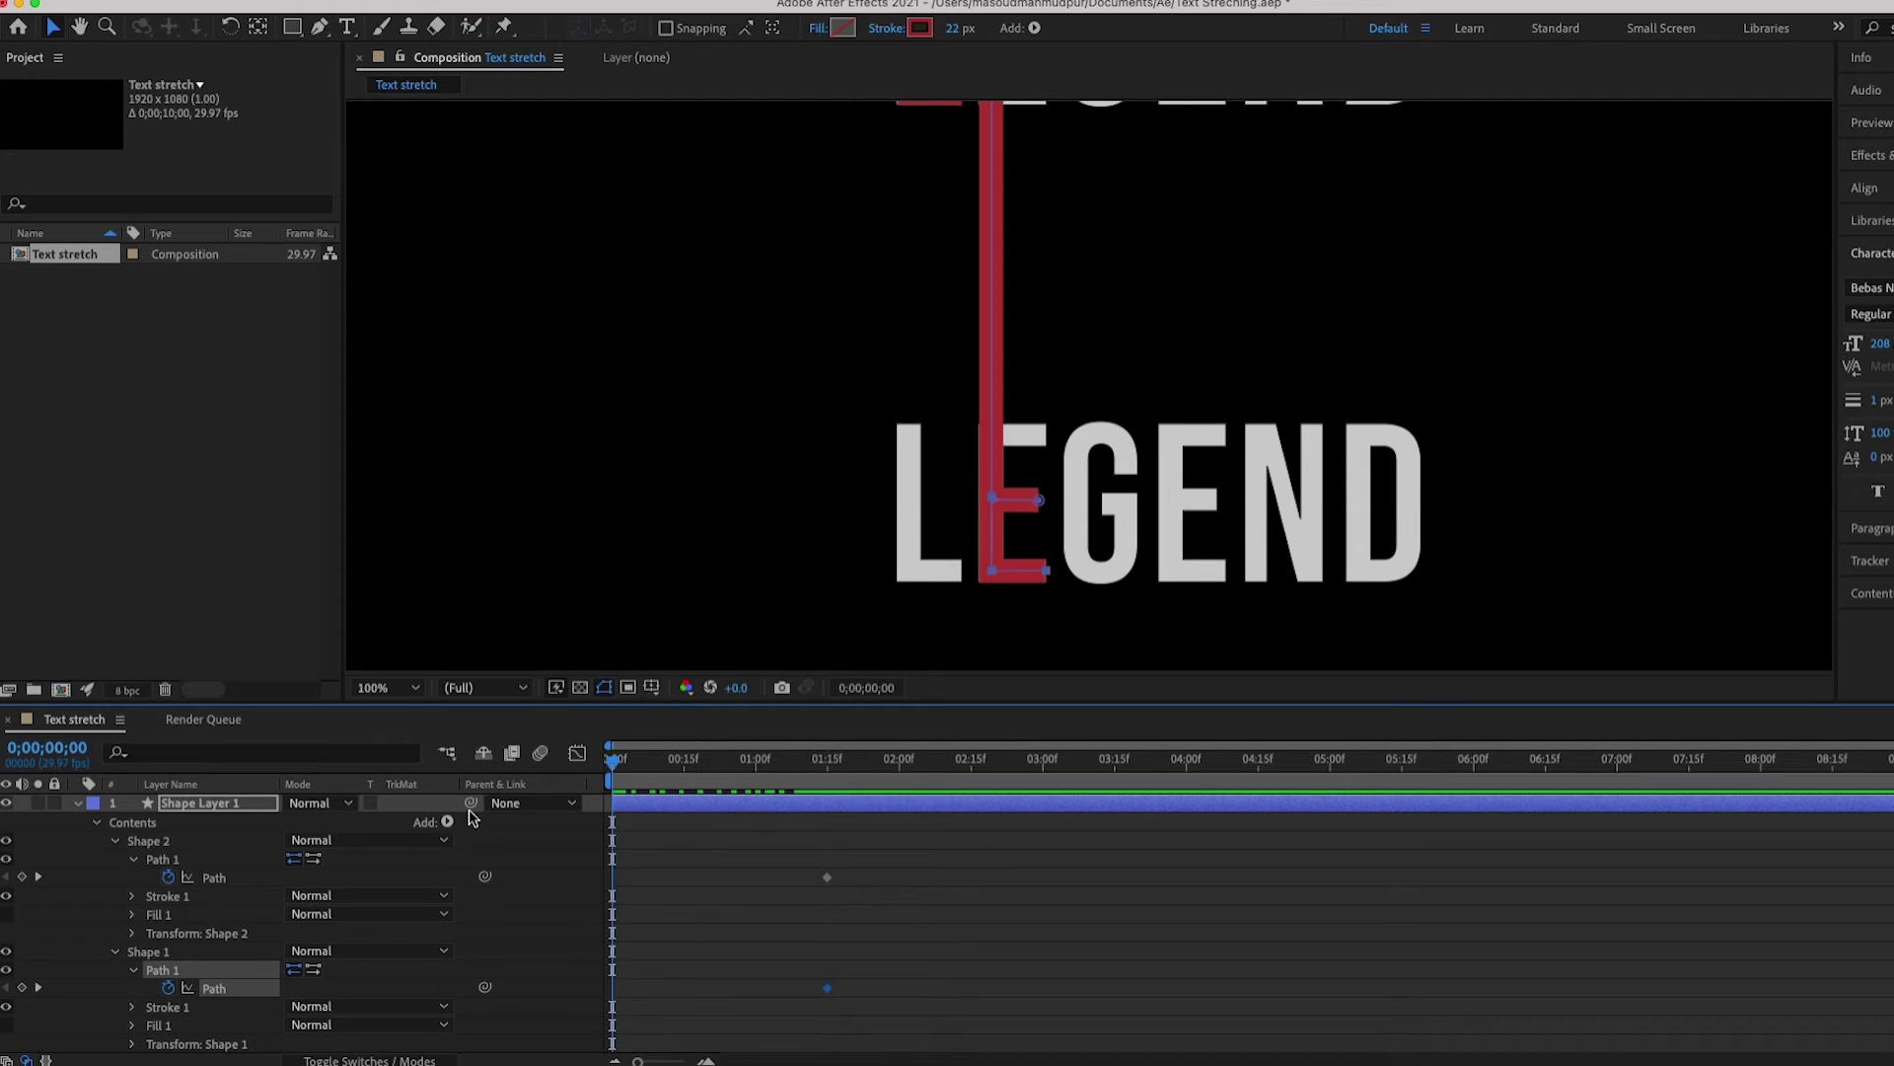
{"action": "left_click", "coordinate": [419, 689]}
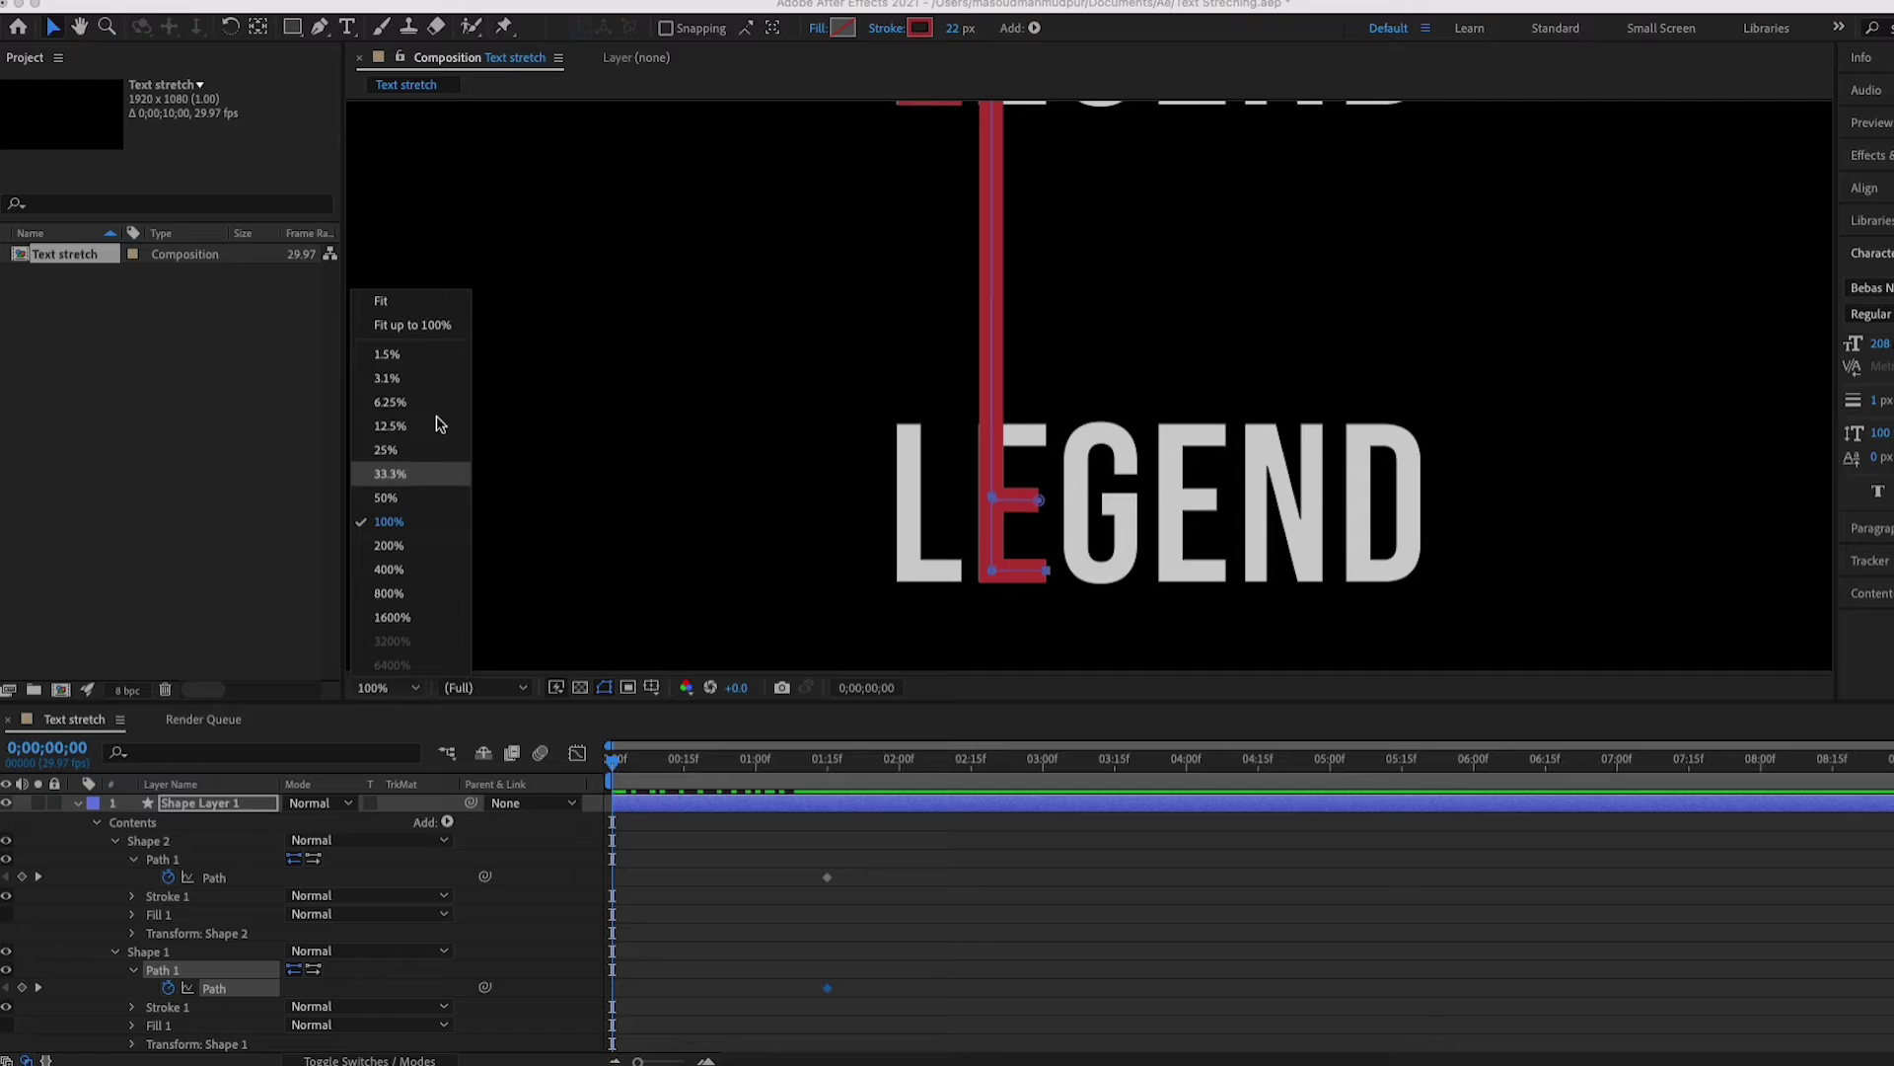
{"action": "left_click", "coordinate": [444, 324]}
{"action": "double_click", "coordinate": [1023, 430]}
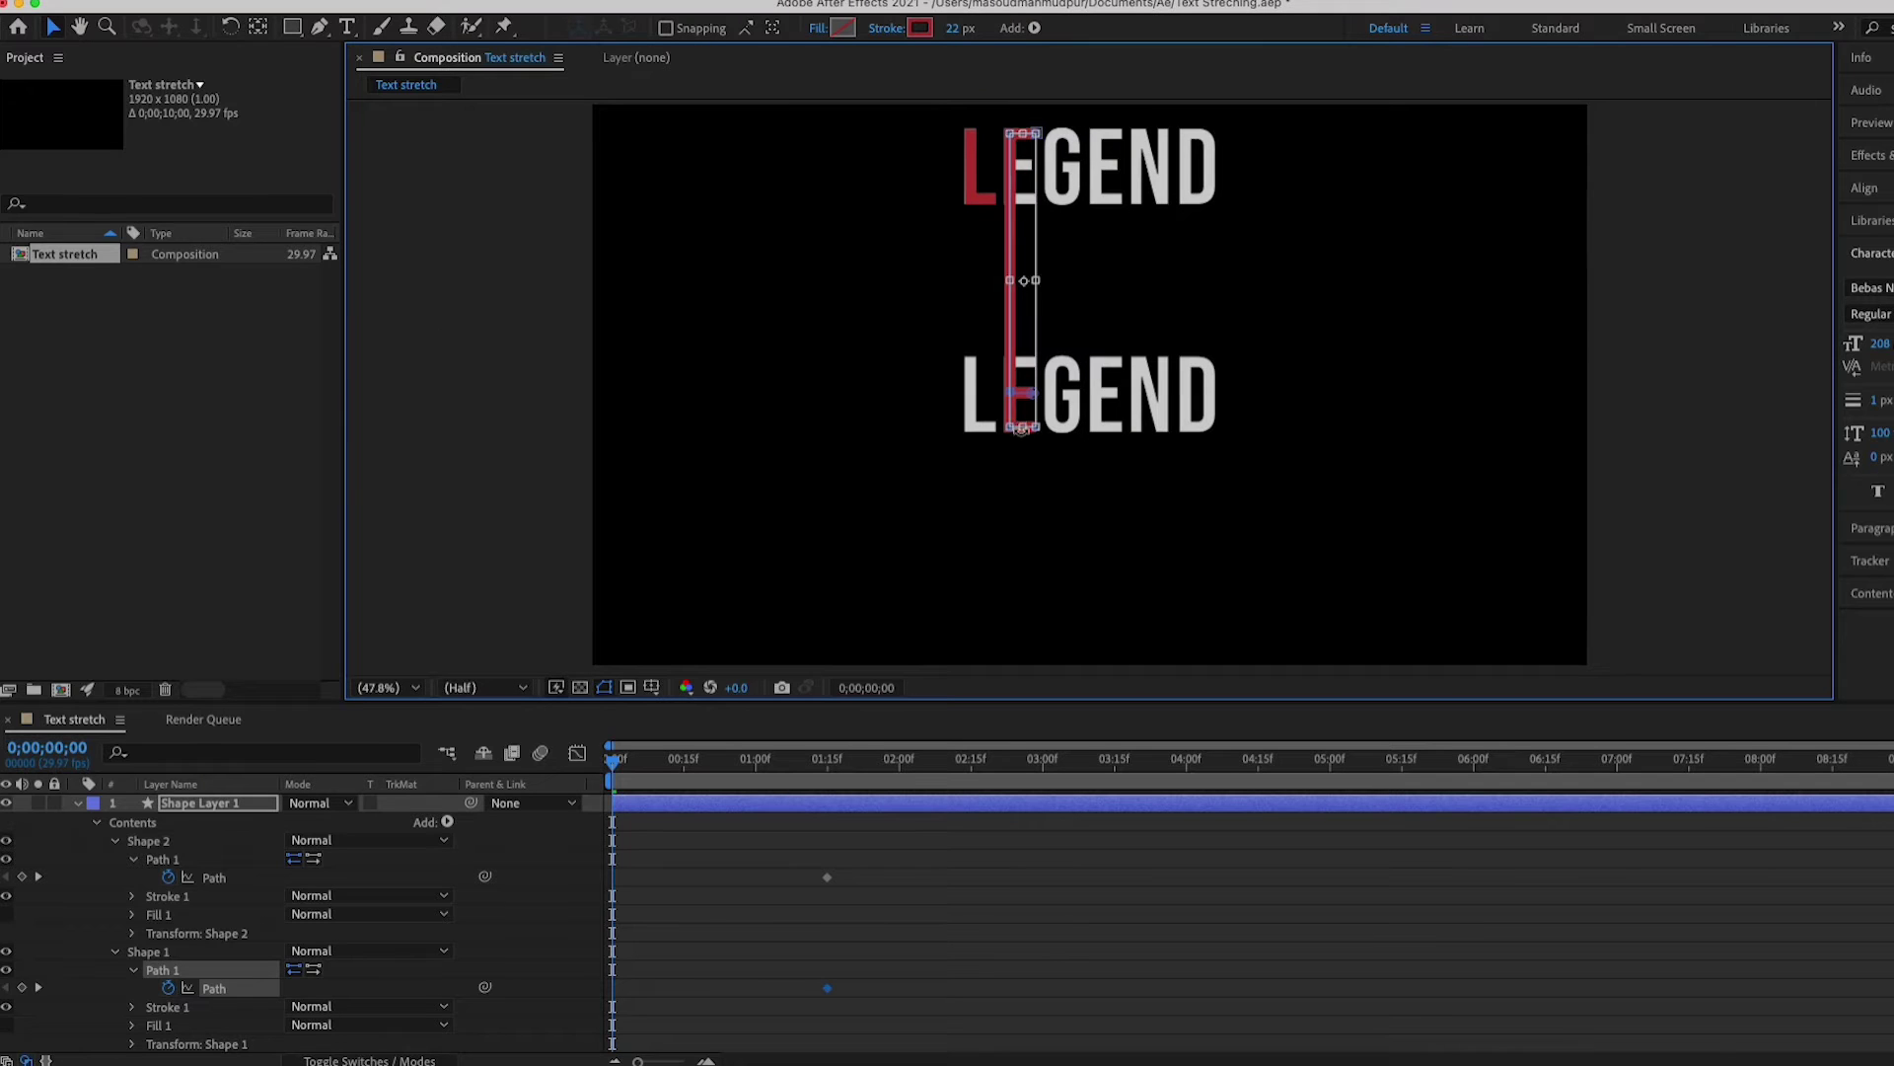
{"action": "left_click_drag", "start_coordinate": [1023, 427], "coordinate": [1035, 203]}
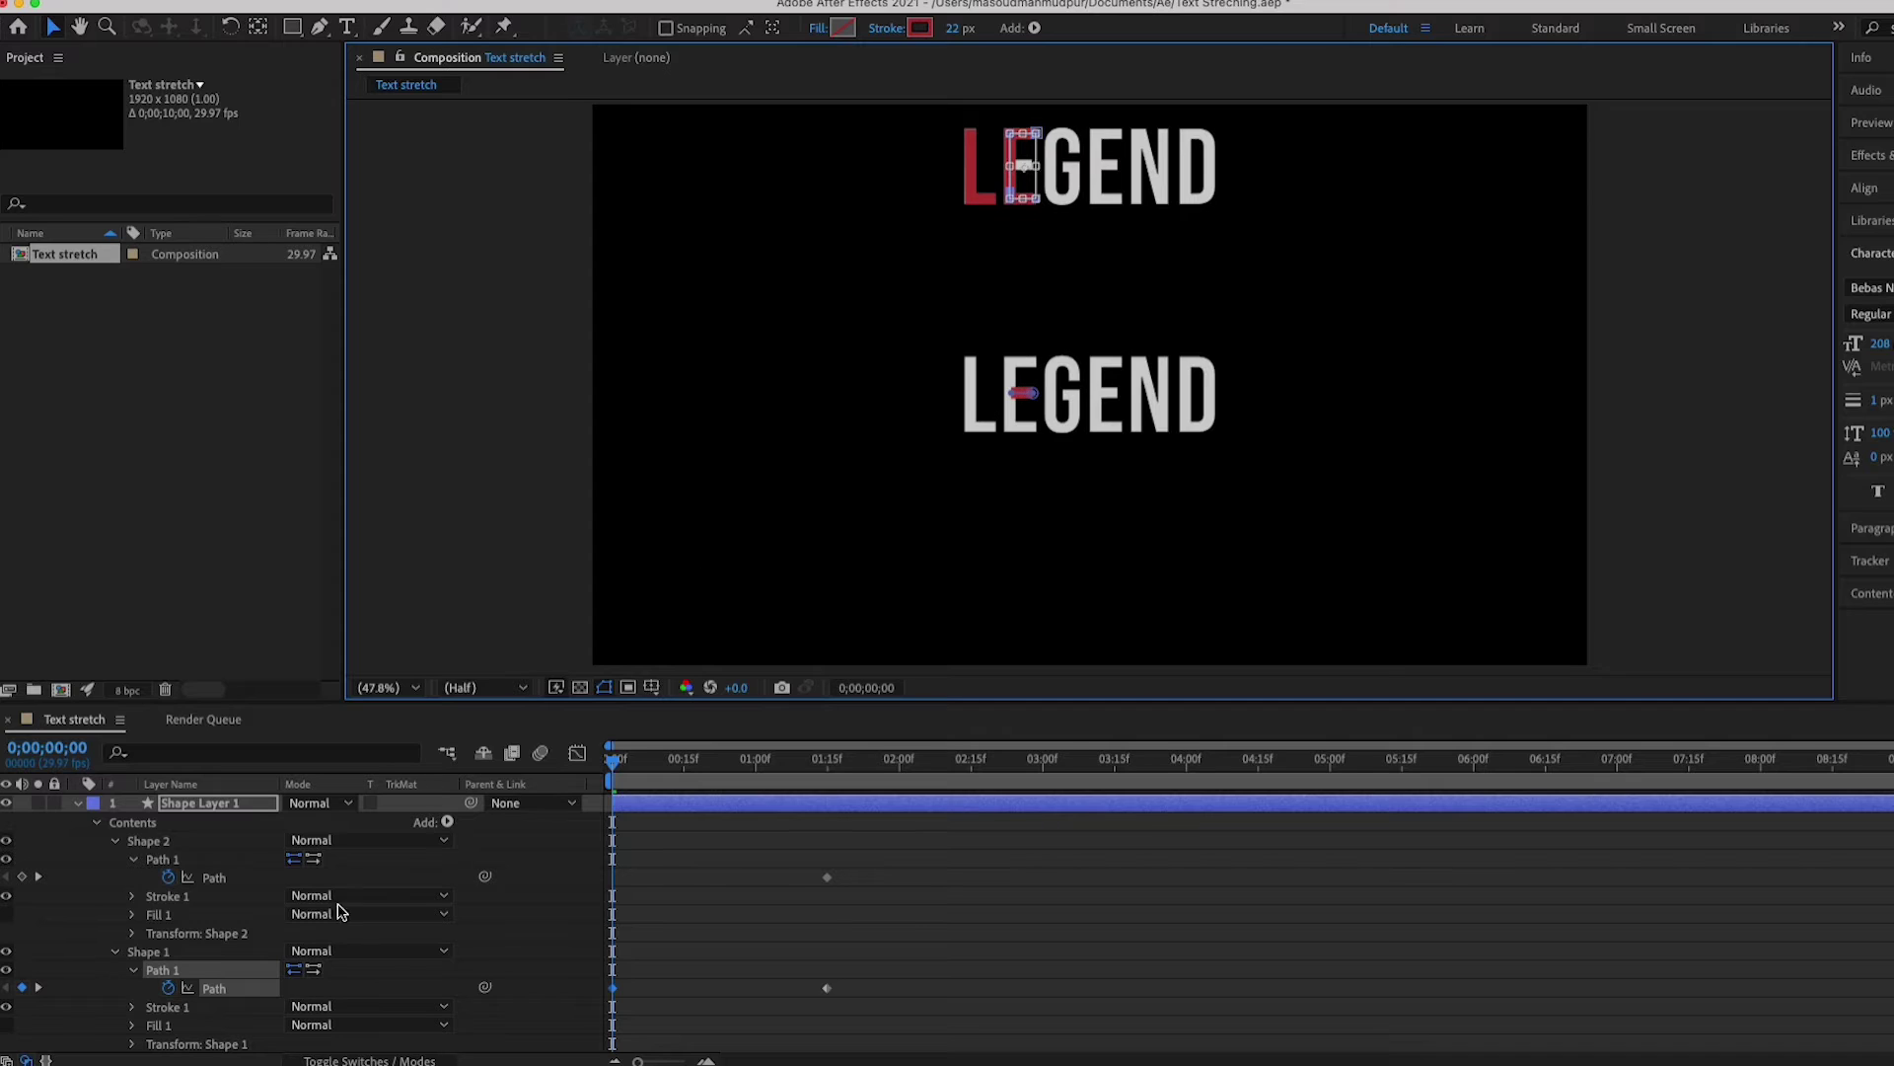
- At 0;00;00;00, move Shape 2's middle bar path up onto the upper E and fine-tune its alignment at 100% zoom
{"action": "left_click", "coordinate": [214, 877]}
{"action": "left_click_drag", "start_coordinate": [1026, 394], "coordinate": [1026, 170]}
{"action": "left_click", "coordinate": [383, 688]}
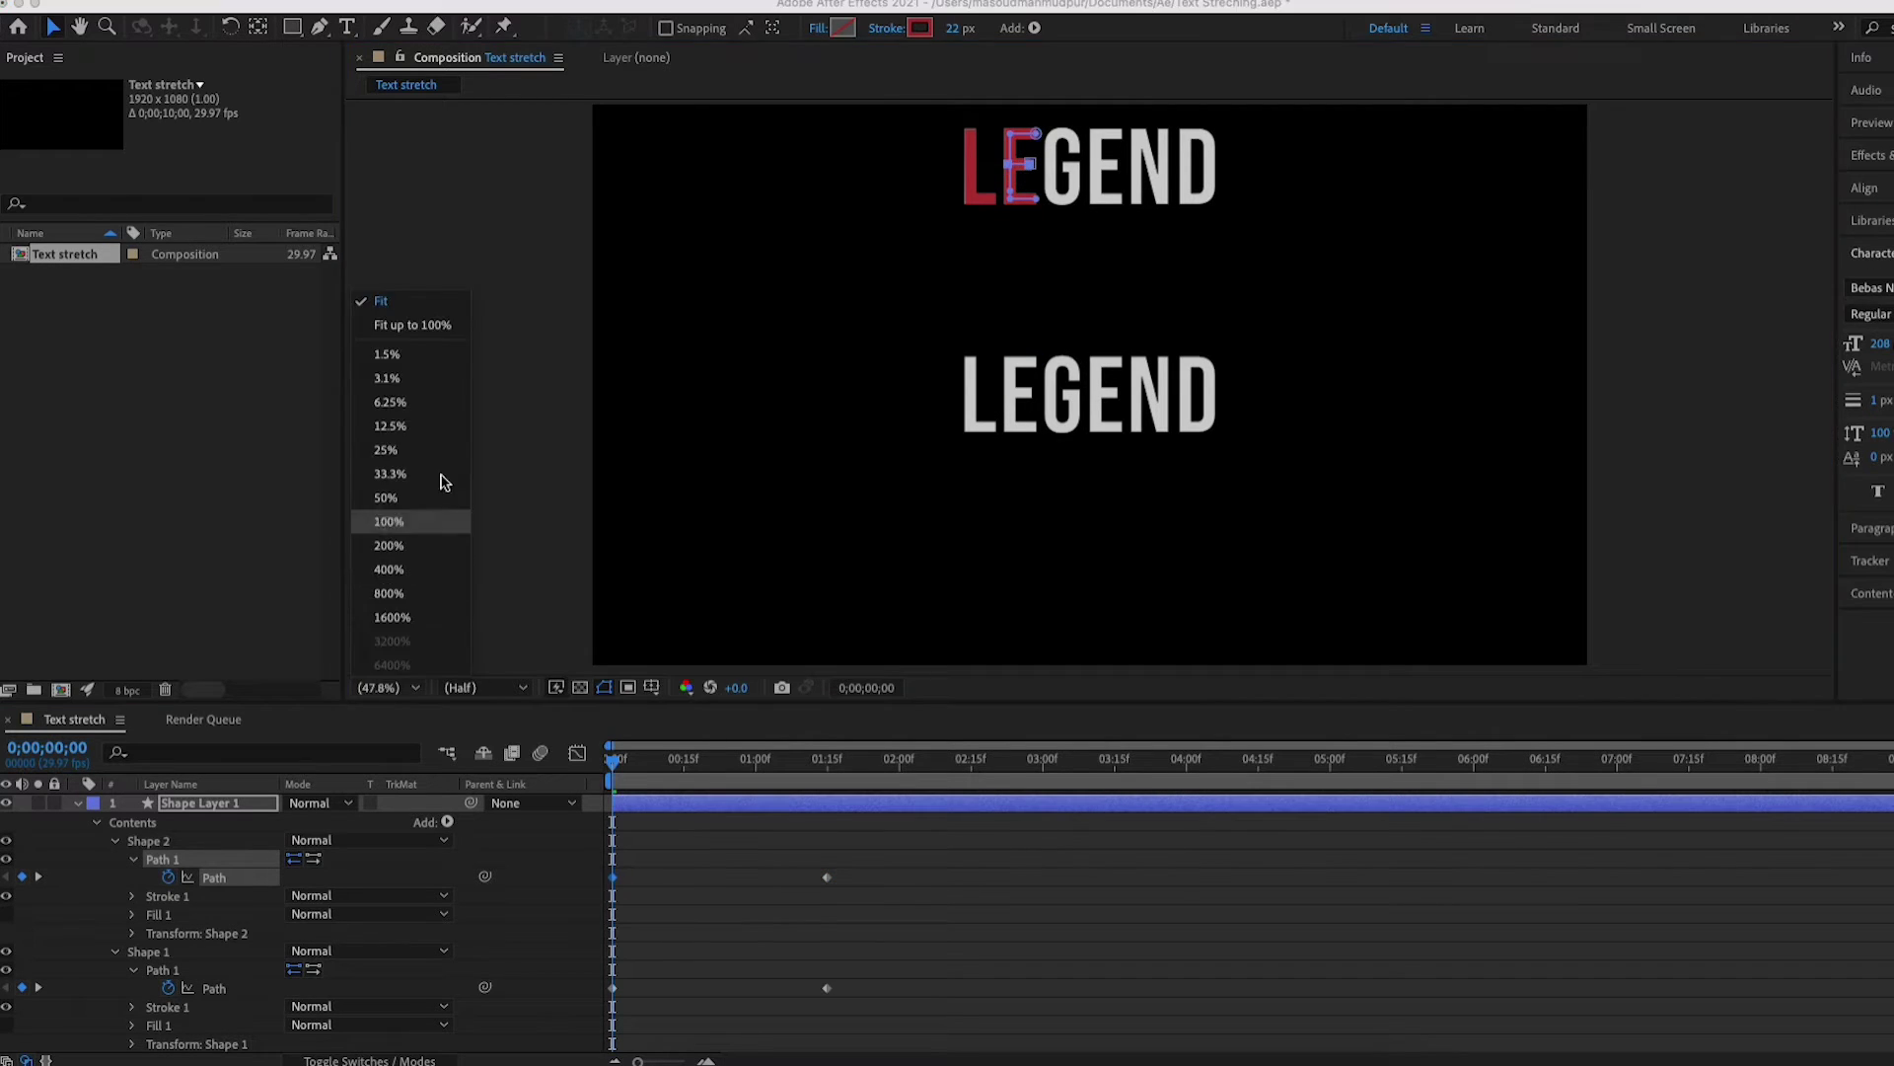
{"action": "left_click", "coordinate": [389, 521]}
{"action": "scroll", "coordinate": [871, 571], "scroll_direction": "up", "scroll_amount": 6}
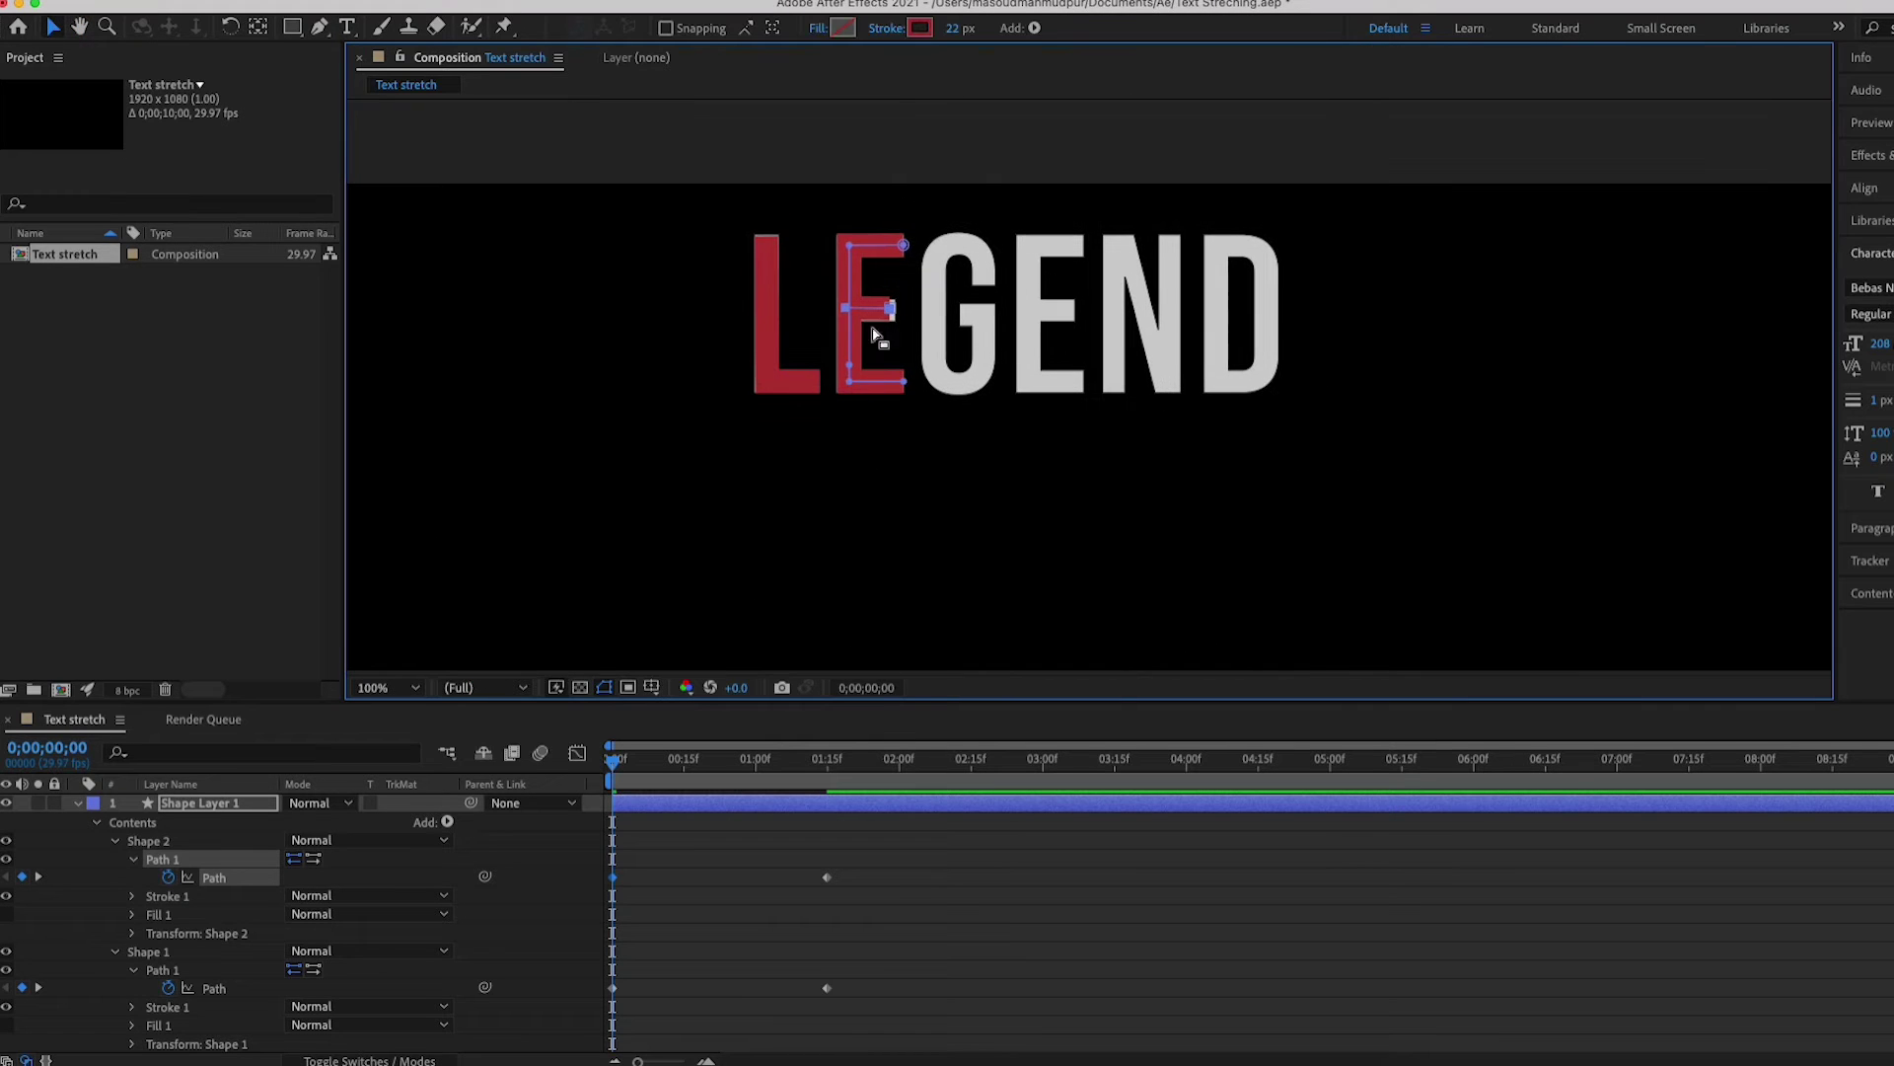
{"action": "left_click_drag", "start_coordinate": [867, 314], "coordinate": [871, 318]}
- Apply Easy Ease to the Path keyframes of both E shapes and lengthen the end keyframes' easing in the speed graph for an early peak
{"action": "left_click_drag", "start_coordinate": [885, 864], "coordinate": [565, 1018]}
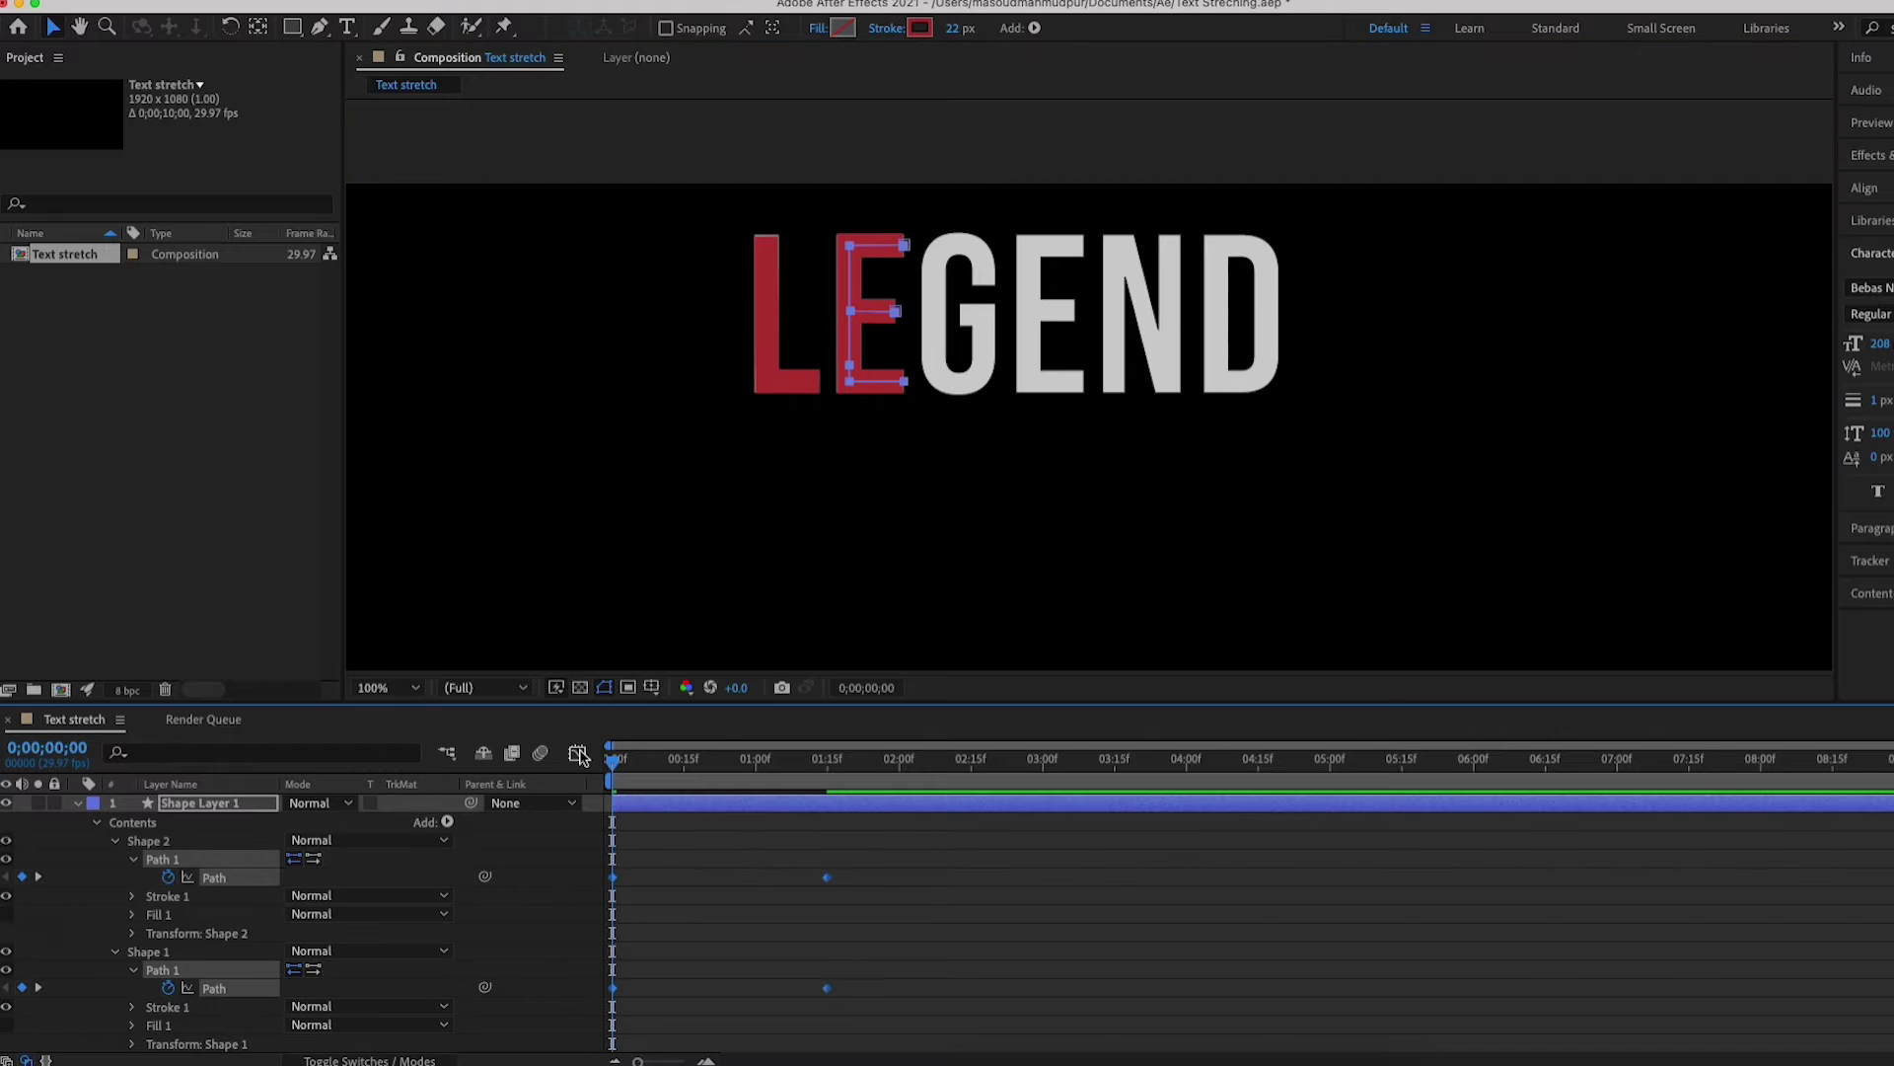
{"action": "left_click", "coordinate": [578, 753]}
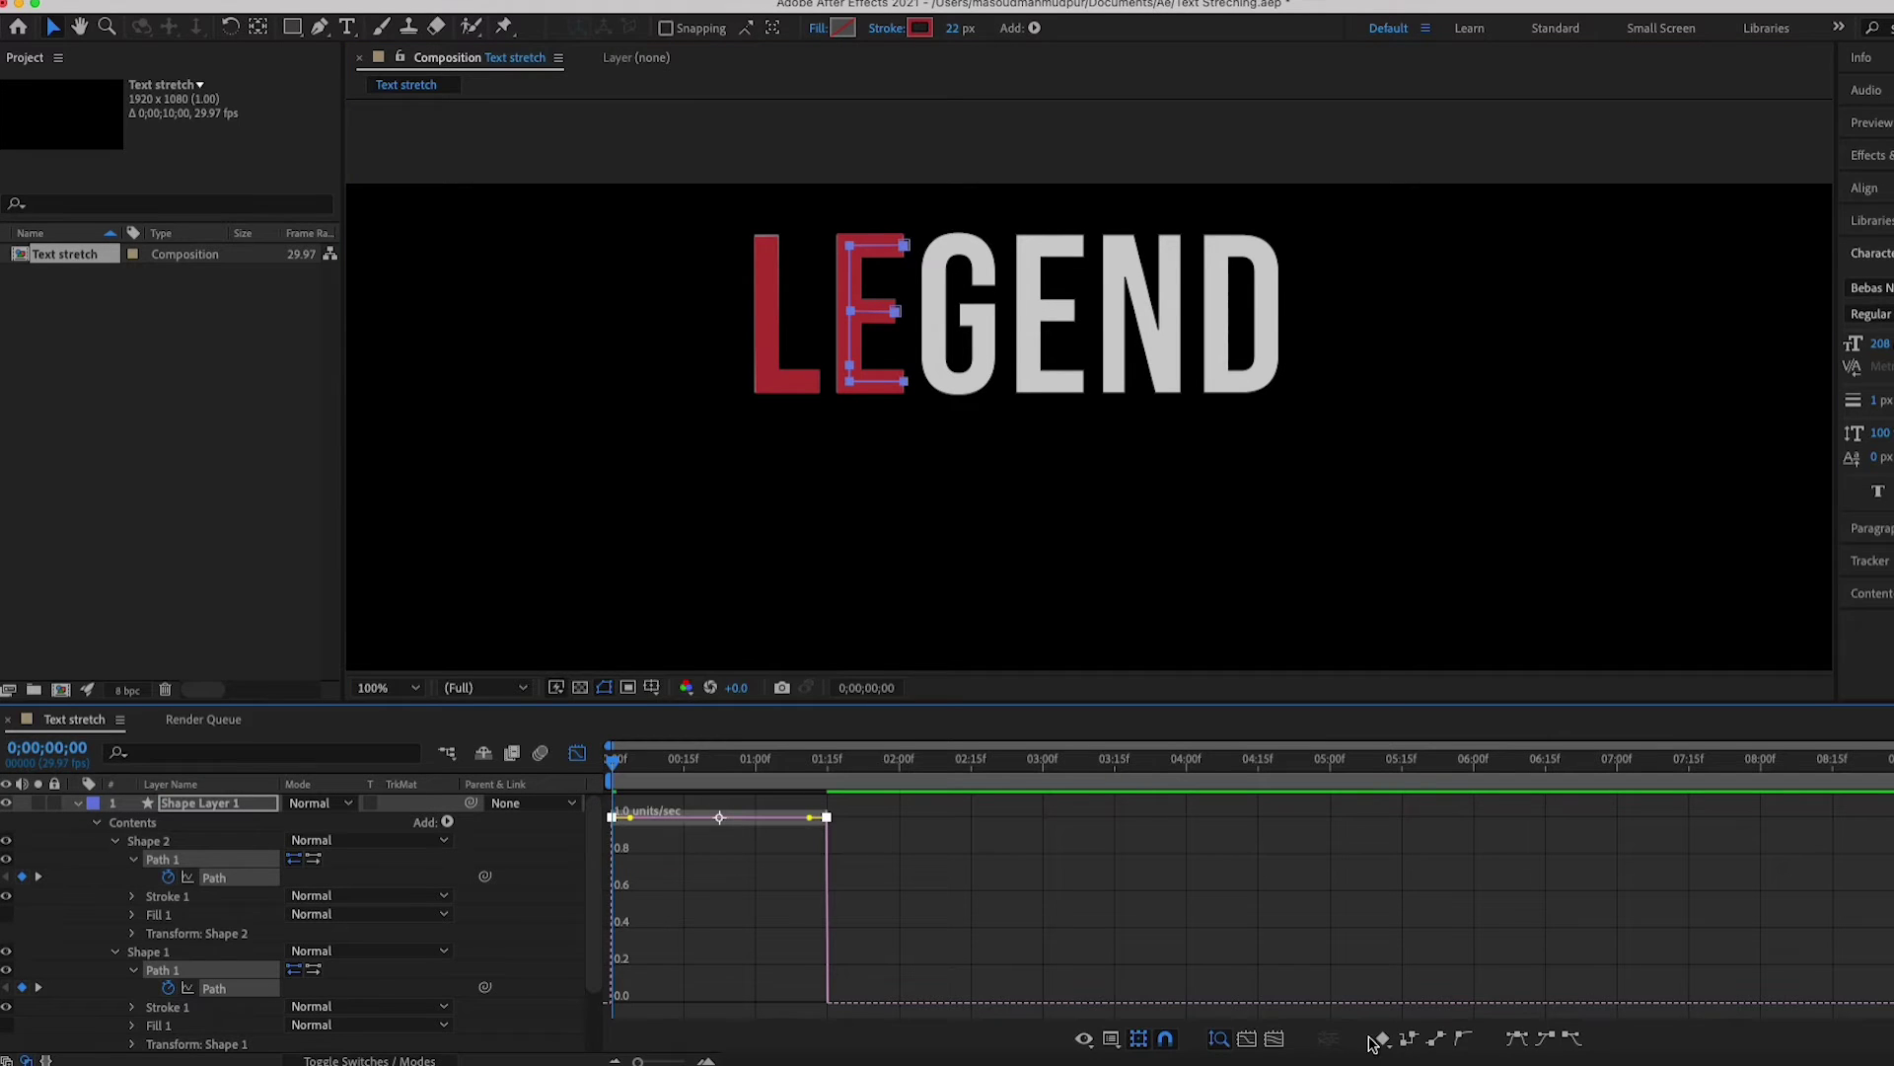
{"action": "left_click", "coordinate": [1517, 1038]}
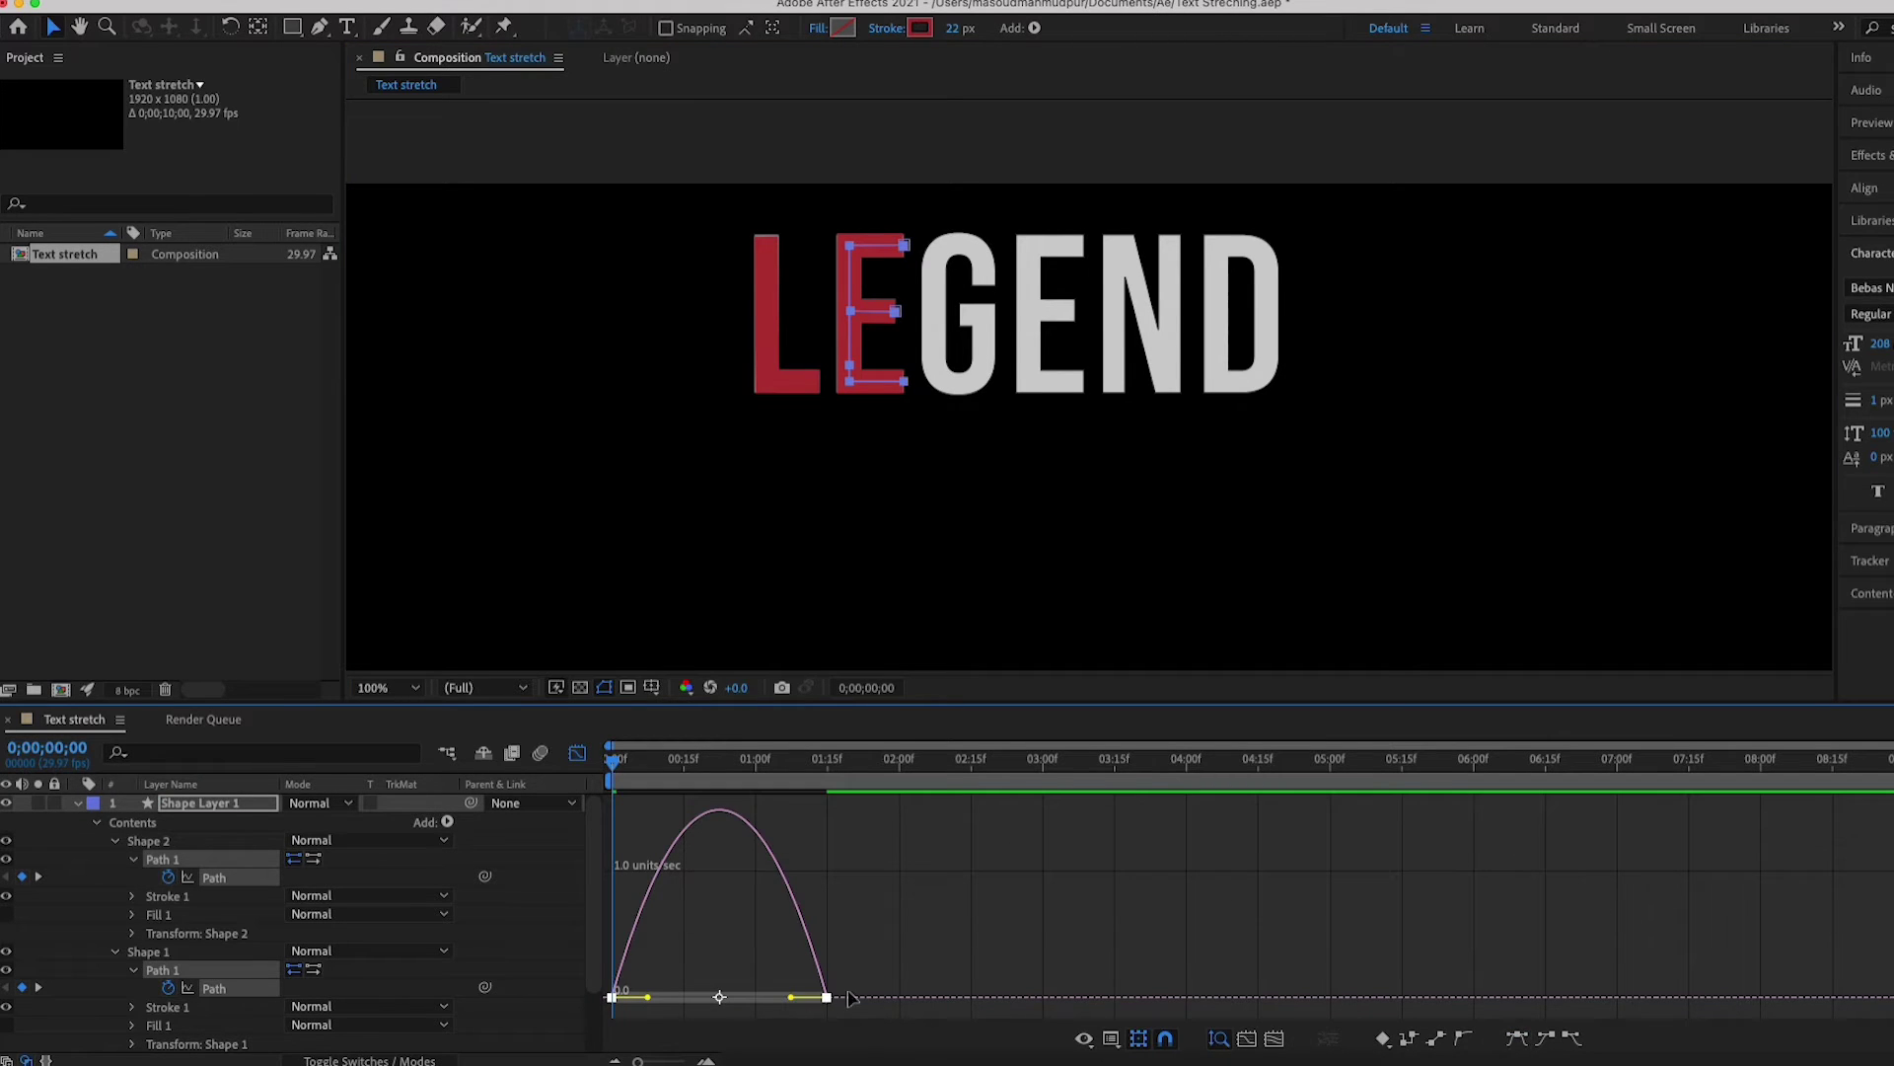
{"action": "left_click_drag", "start_coordinate": [791, 996], "coordinate": [735, 999]}
- Preview the E stretch animation with the whole composition fitted in view, and collapse the shape layer
{"action": "left_click", "coordinate": [390, 688]}
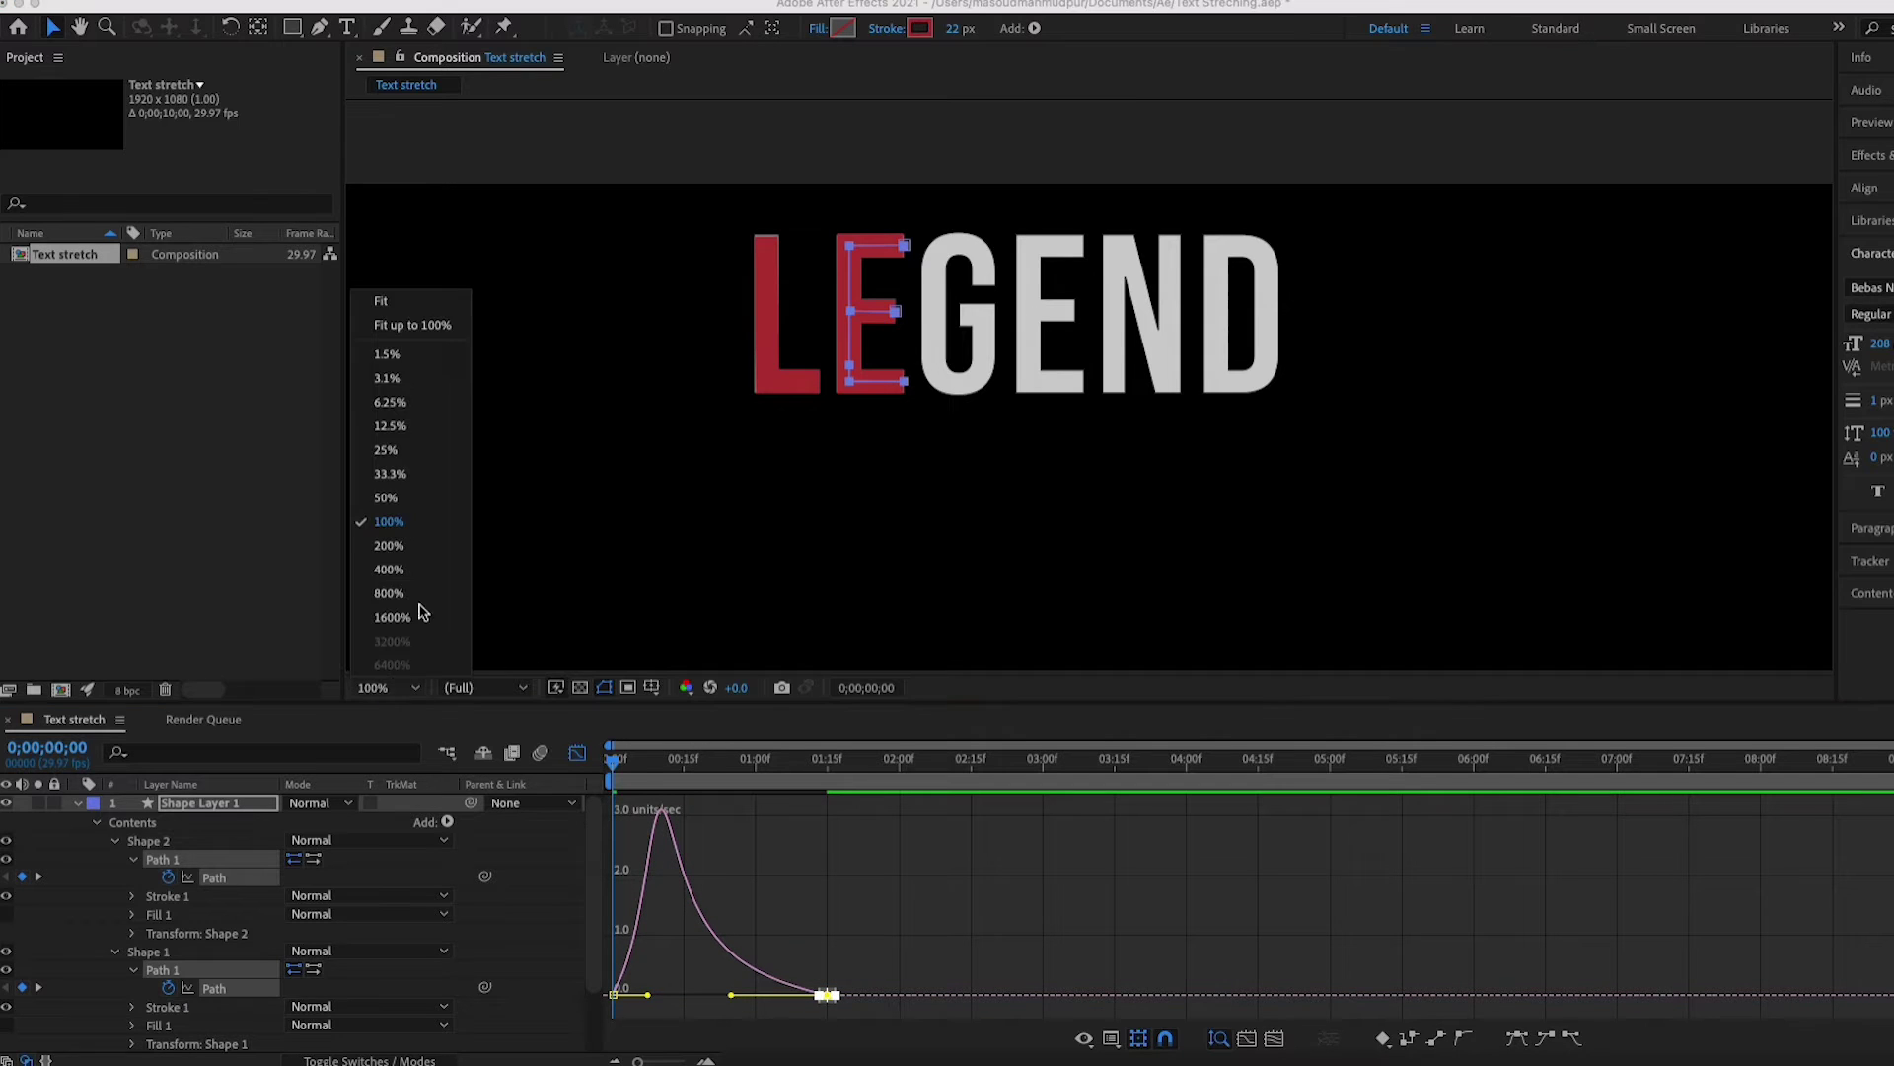
{"action": "left_click", "coordinate": [444, 304]}
{"action": "key", "text": "space"}
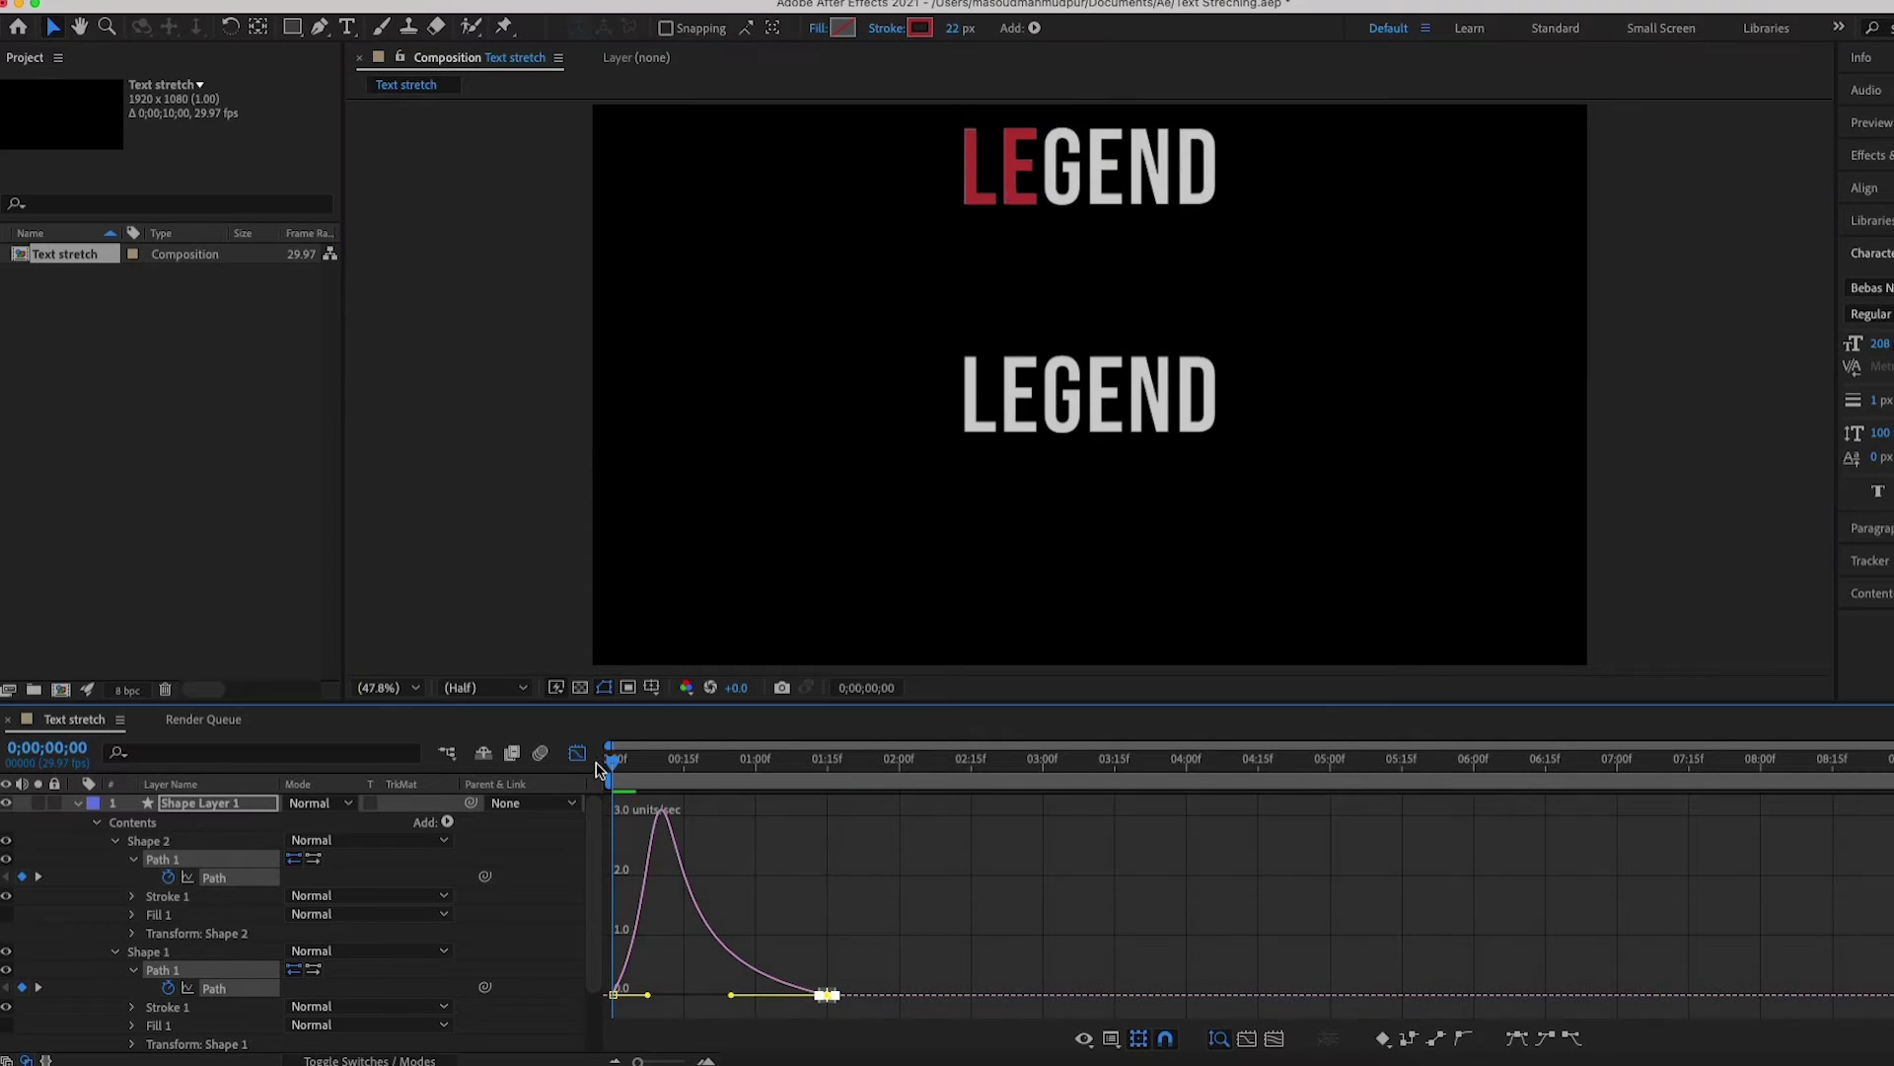
{"action": "key", "text": "space"}
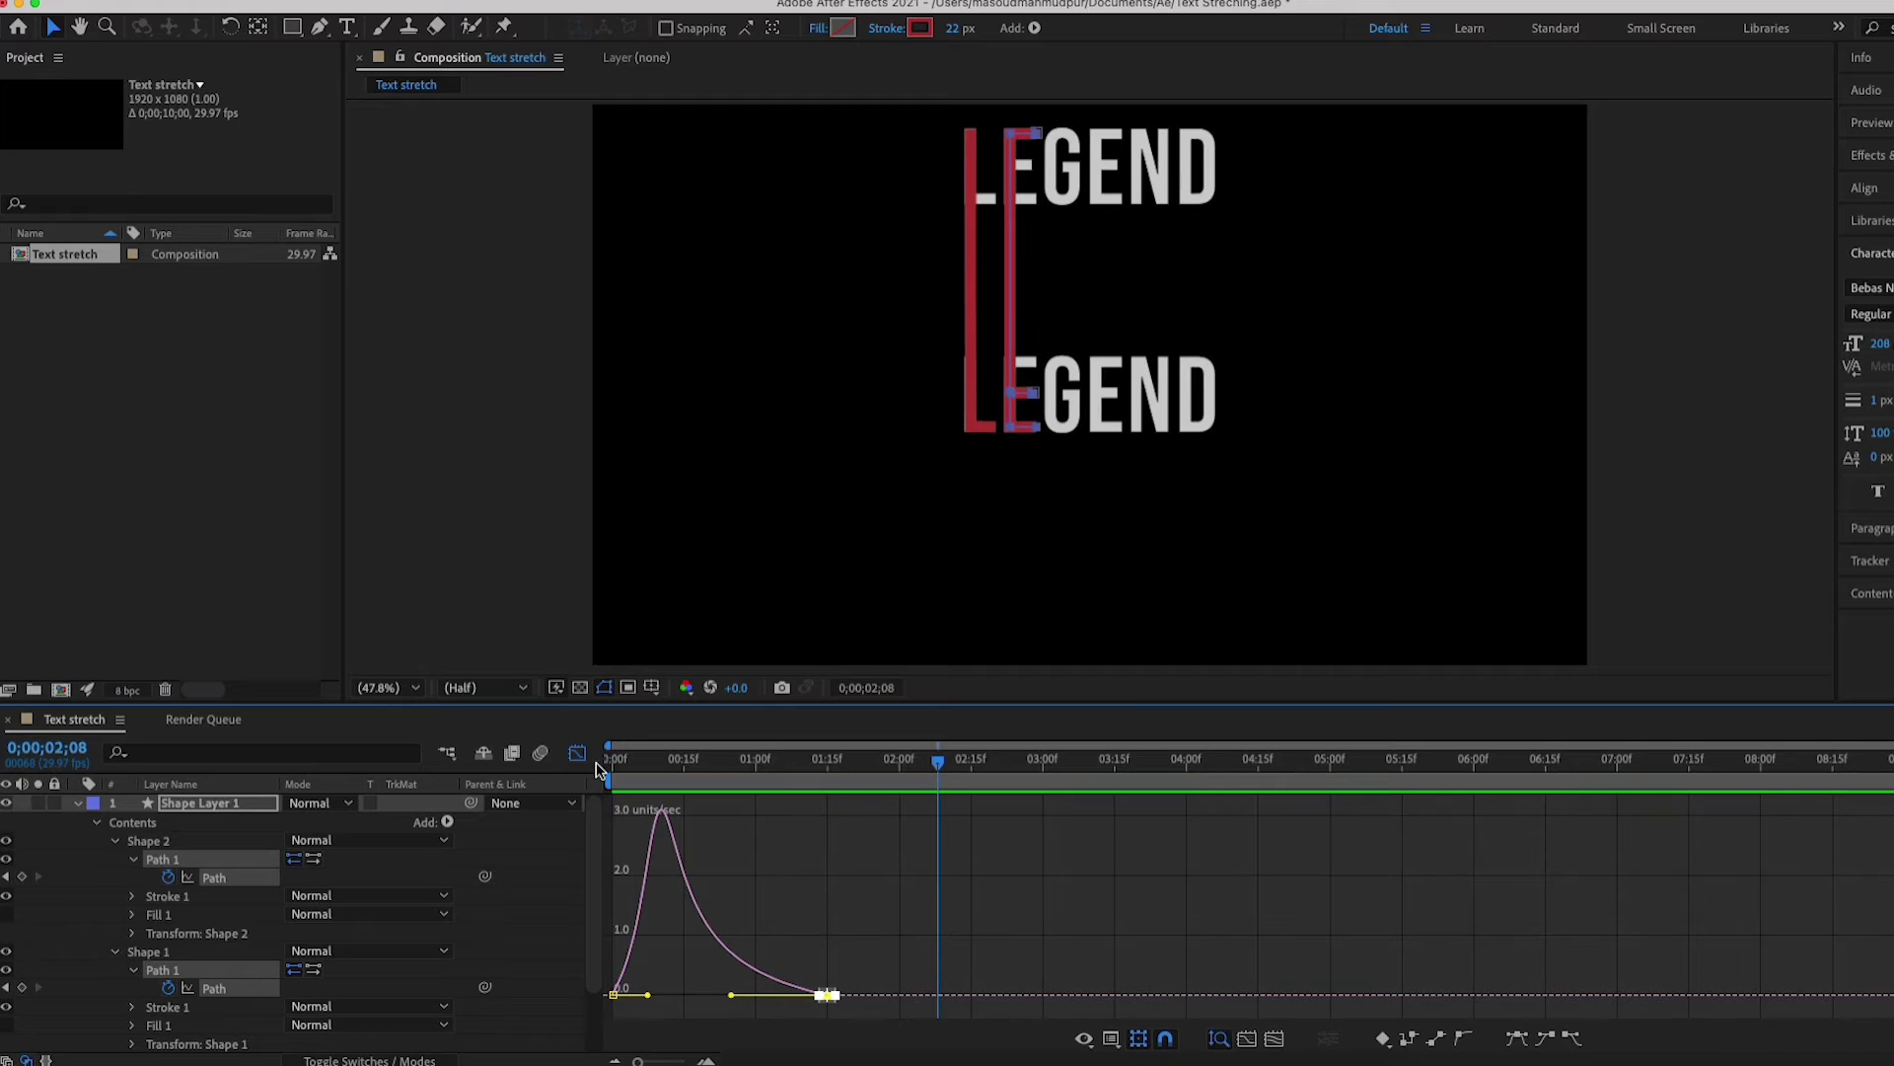
{"action": "left_click", "coordinate": [78, 802]}
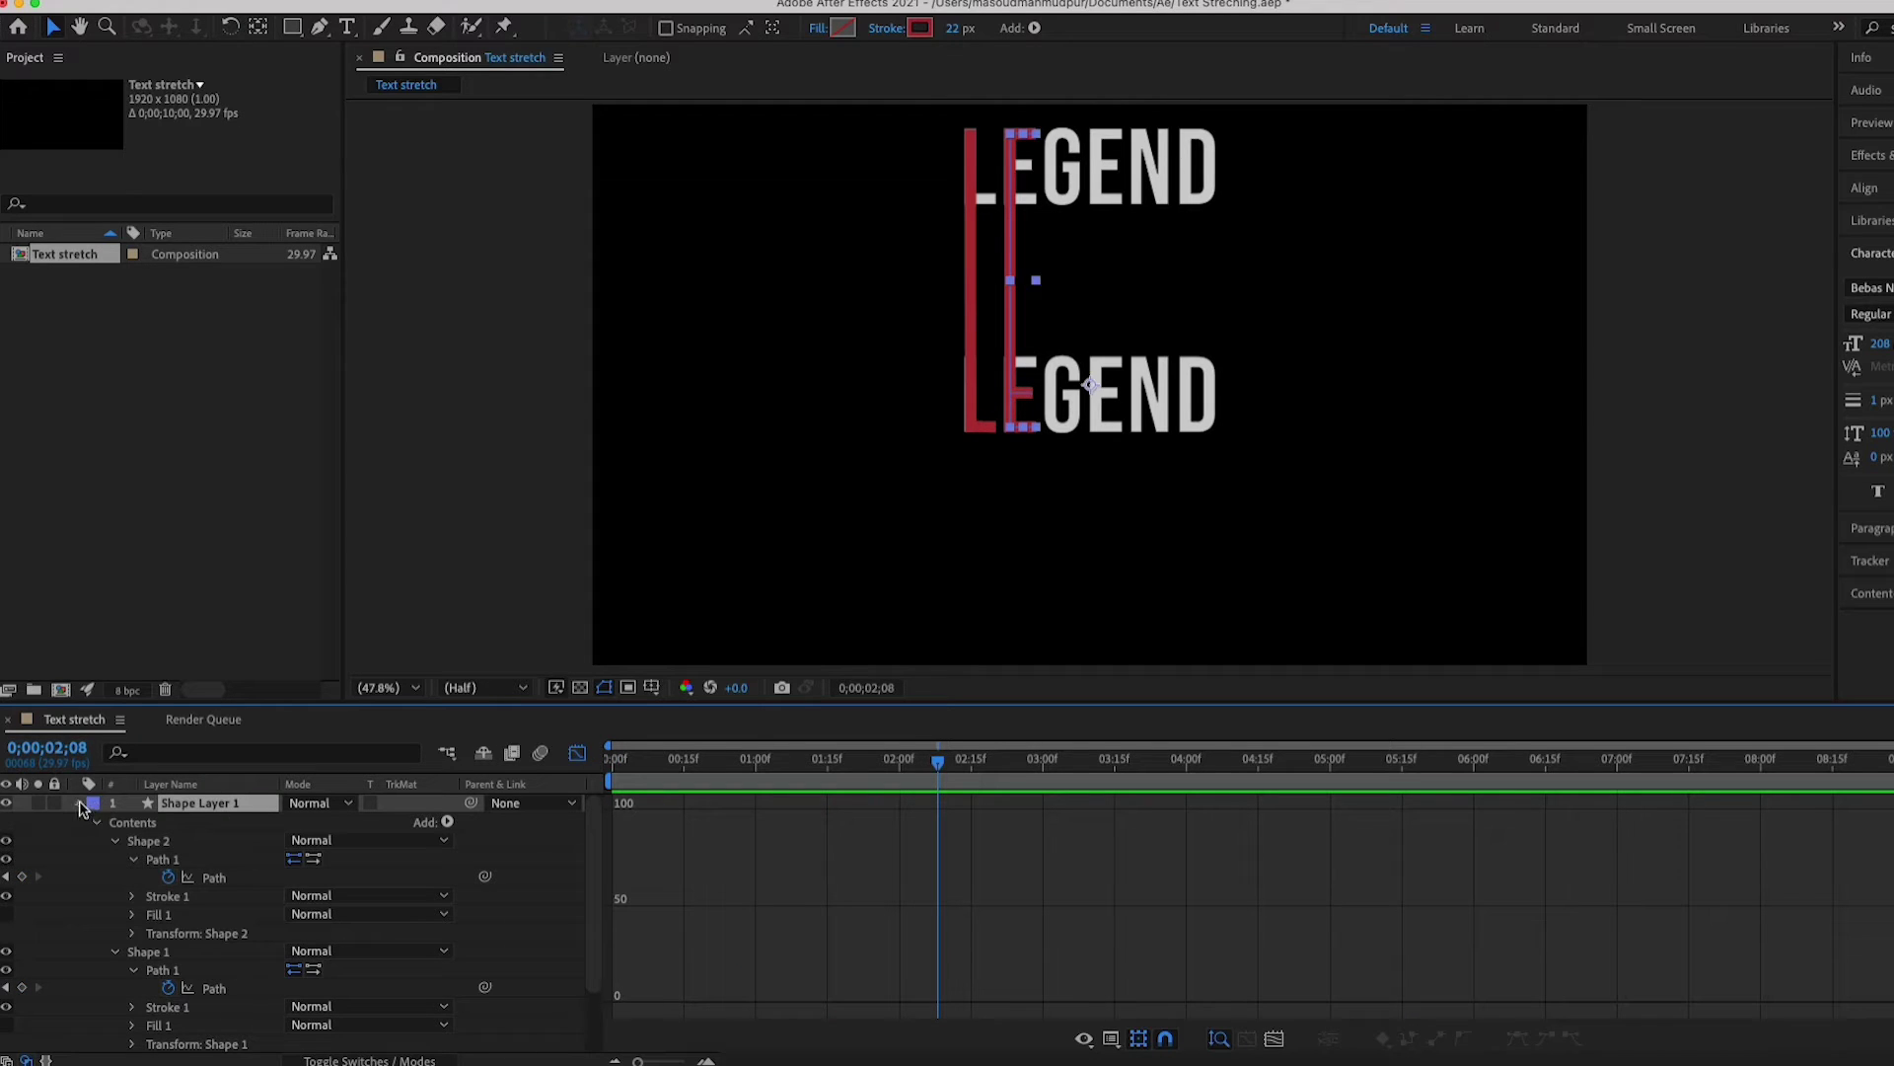
- Rename the finished shape layer as E and deselect it, ready for a new 5 px stroked shape
{"action": "type", "text": "E"}
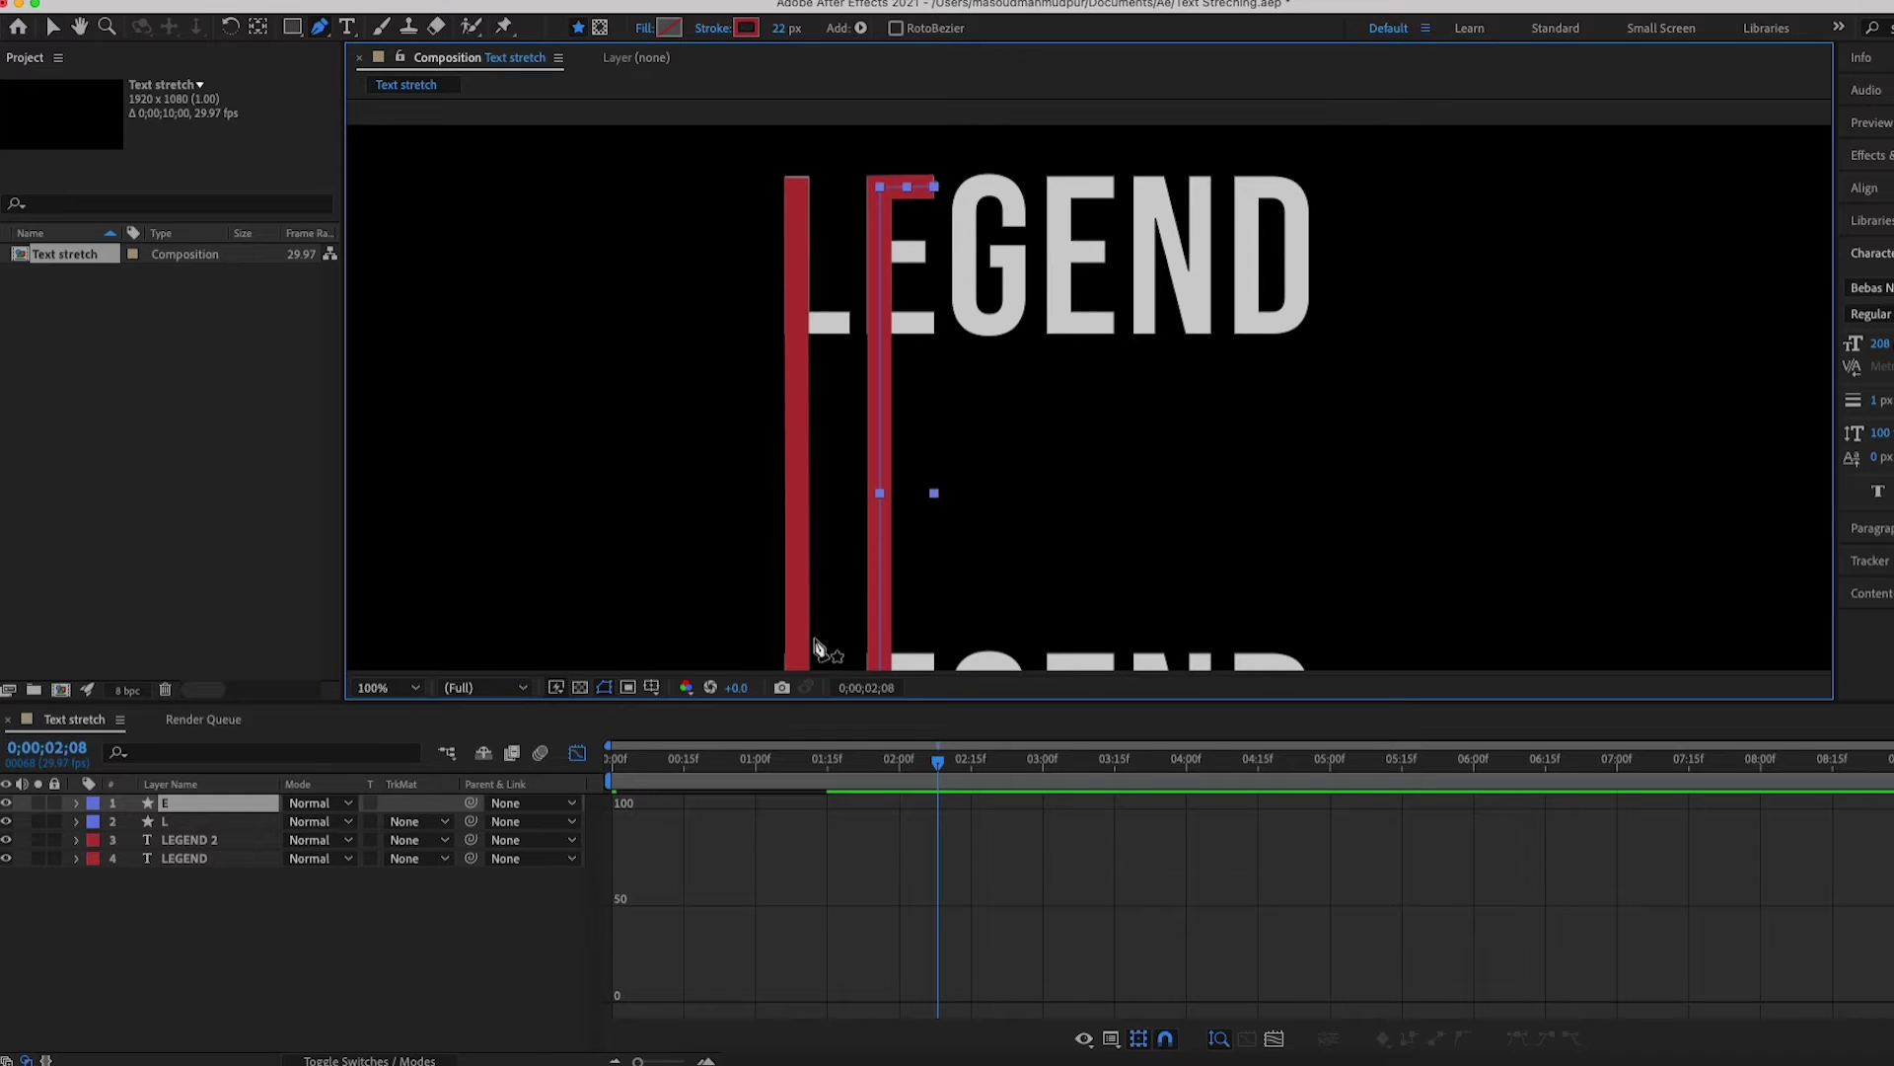
{"action": "left_click", "coordinate": [247, 908]}
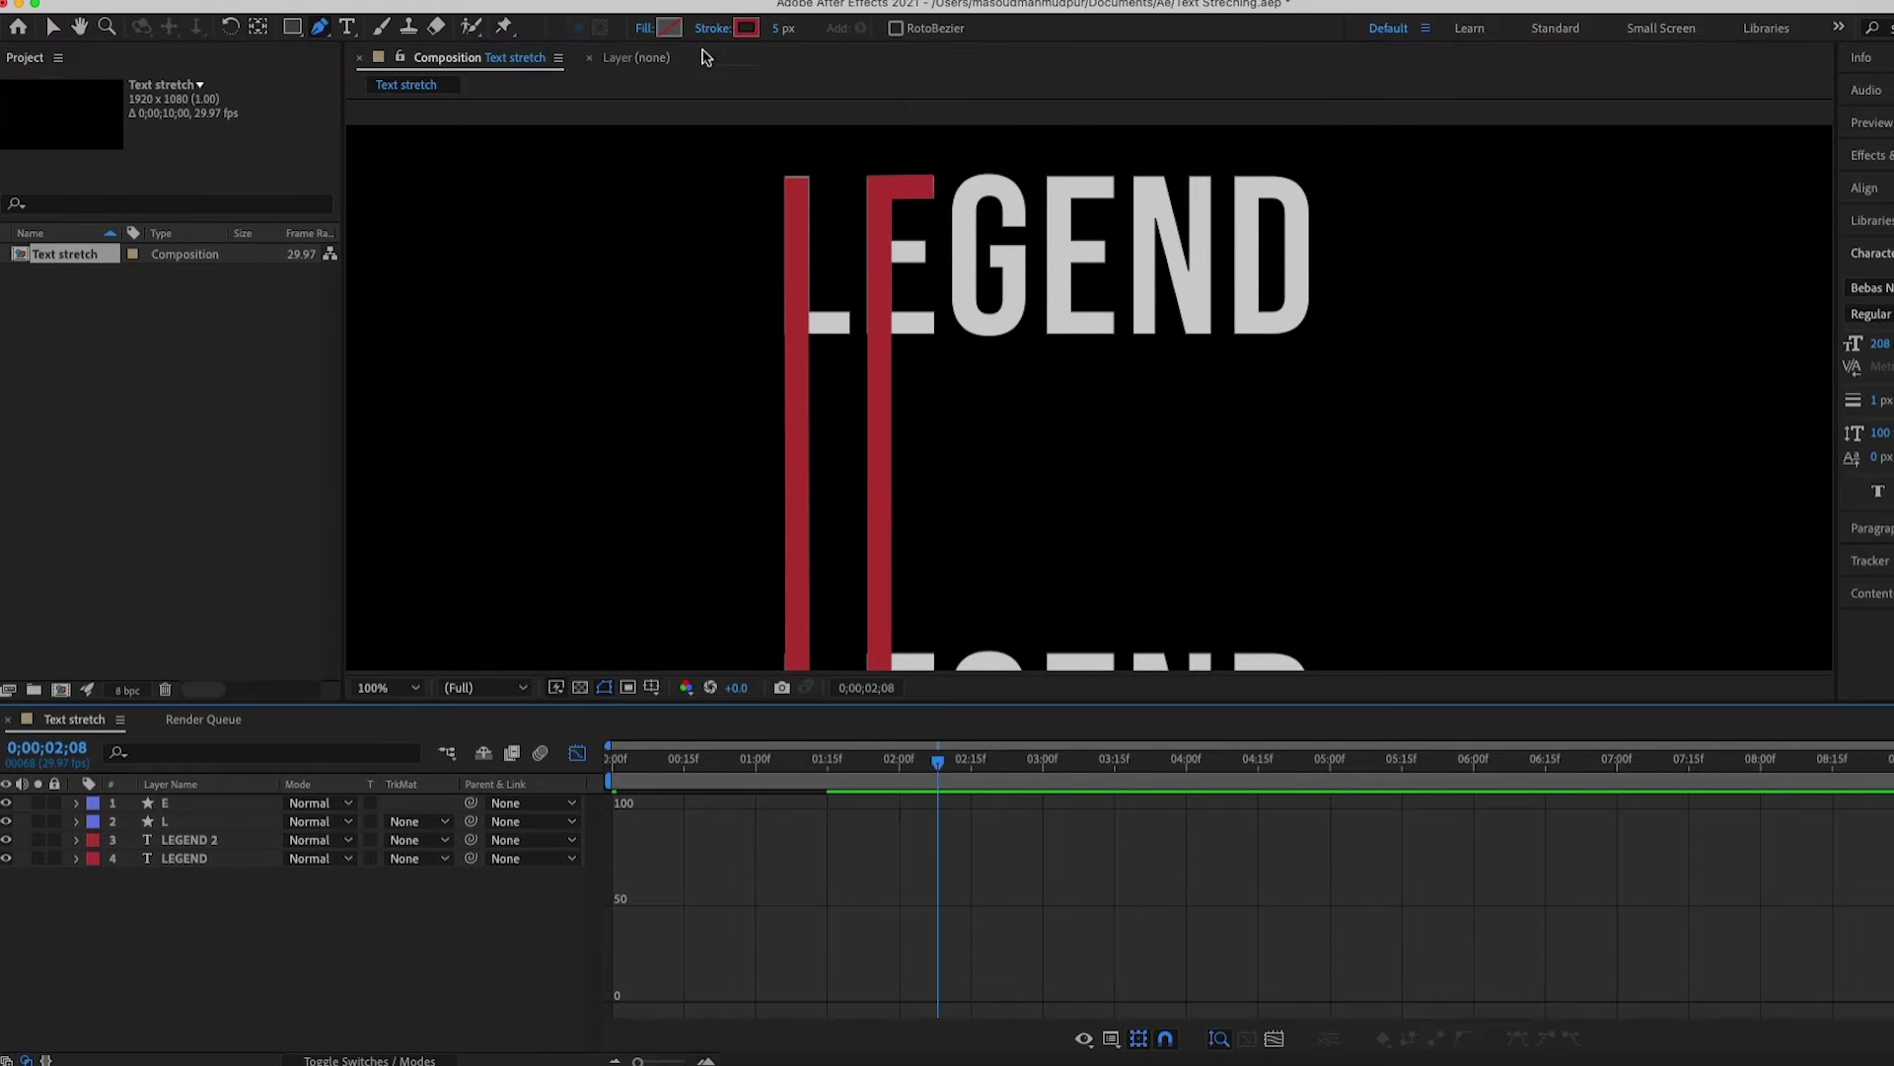
{"action": "left_click", "coordinate": [777, 31]}
{"action": "left_click", "coordinate": [890, 62]}
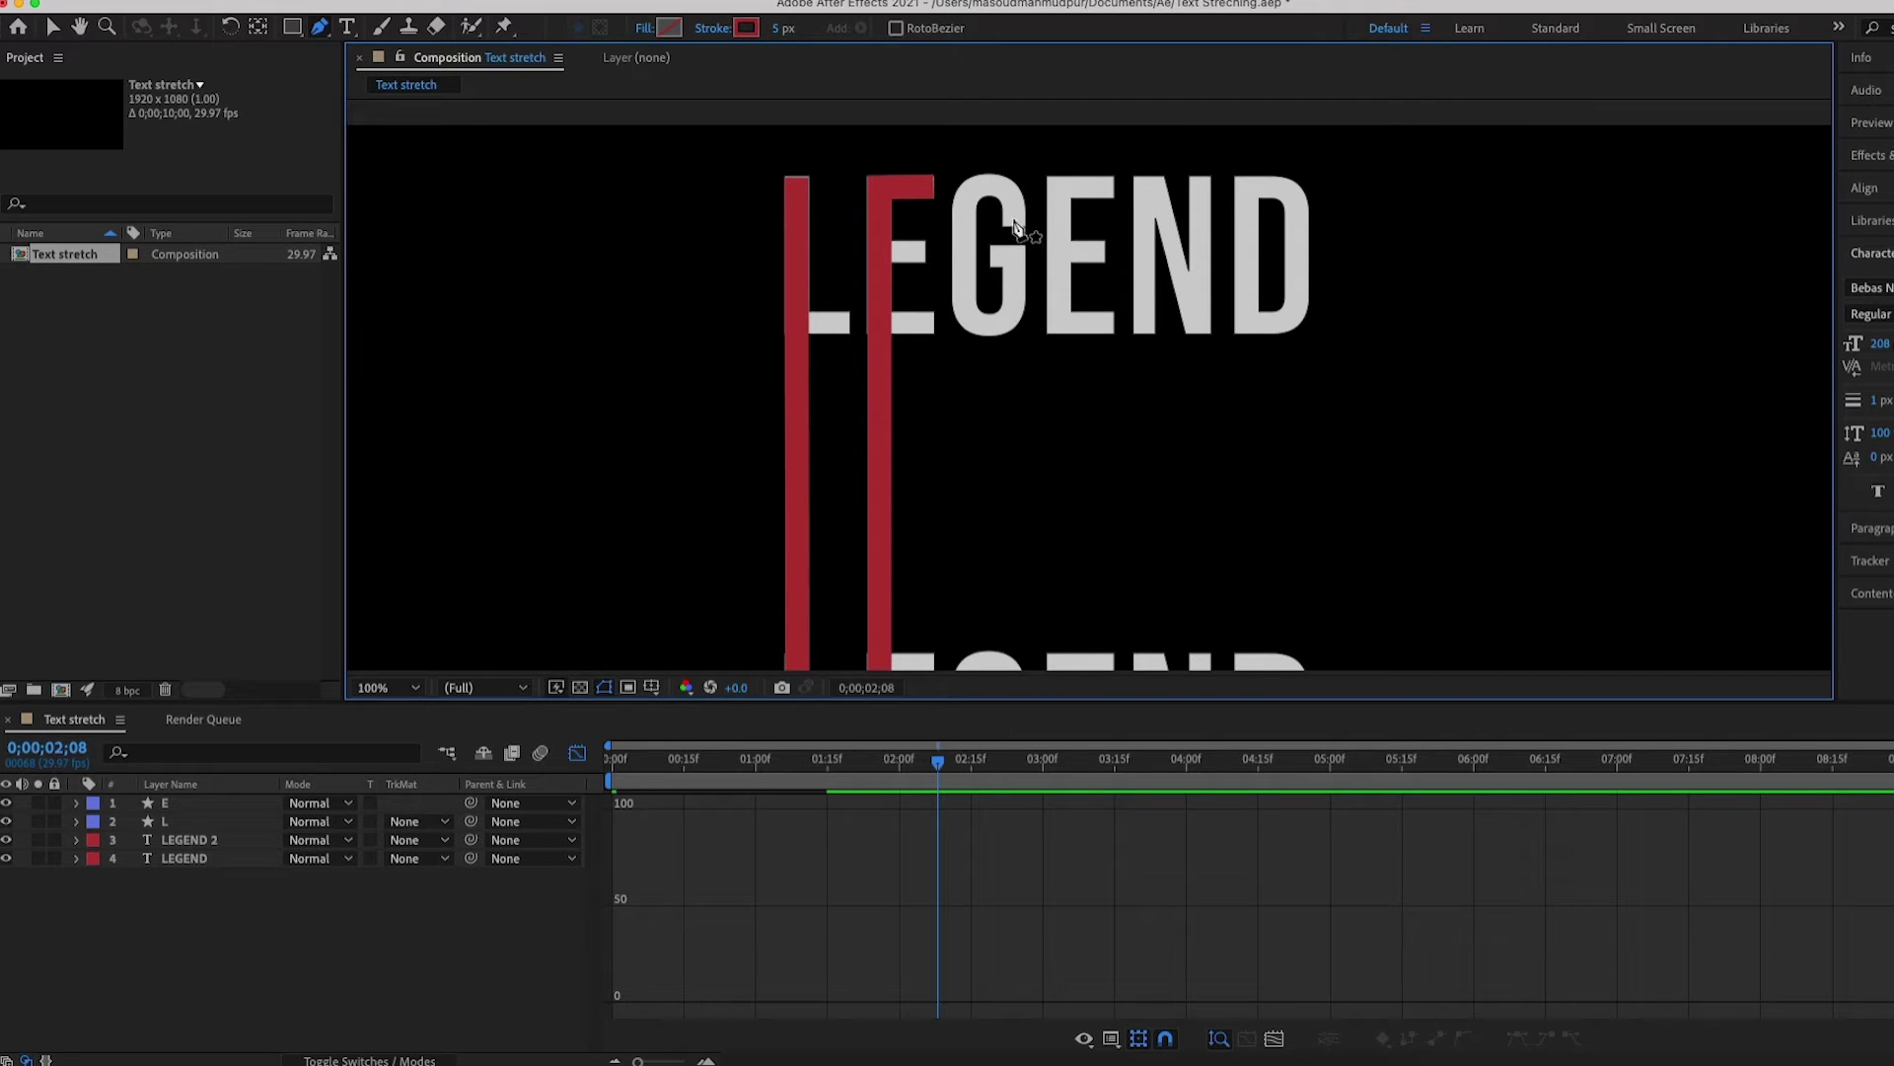
- Trace the top arc of the upper G with the Pen tool on a new shape layer, curving from its upper terminal to its stem
{"action": "left_click", "coordinate": [1015, 218]}
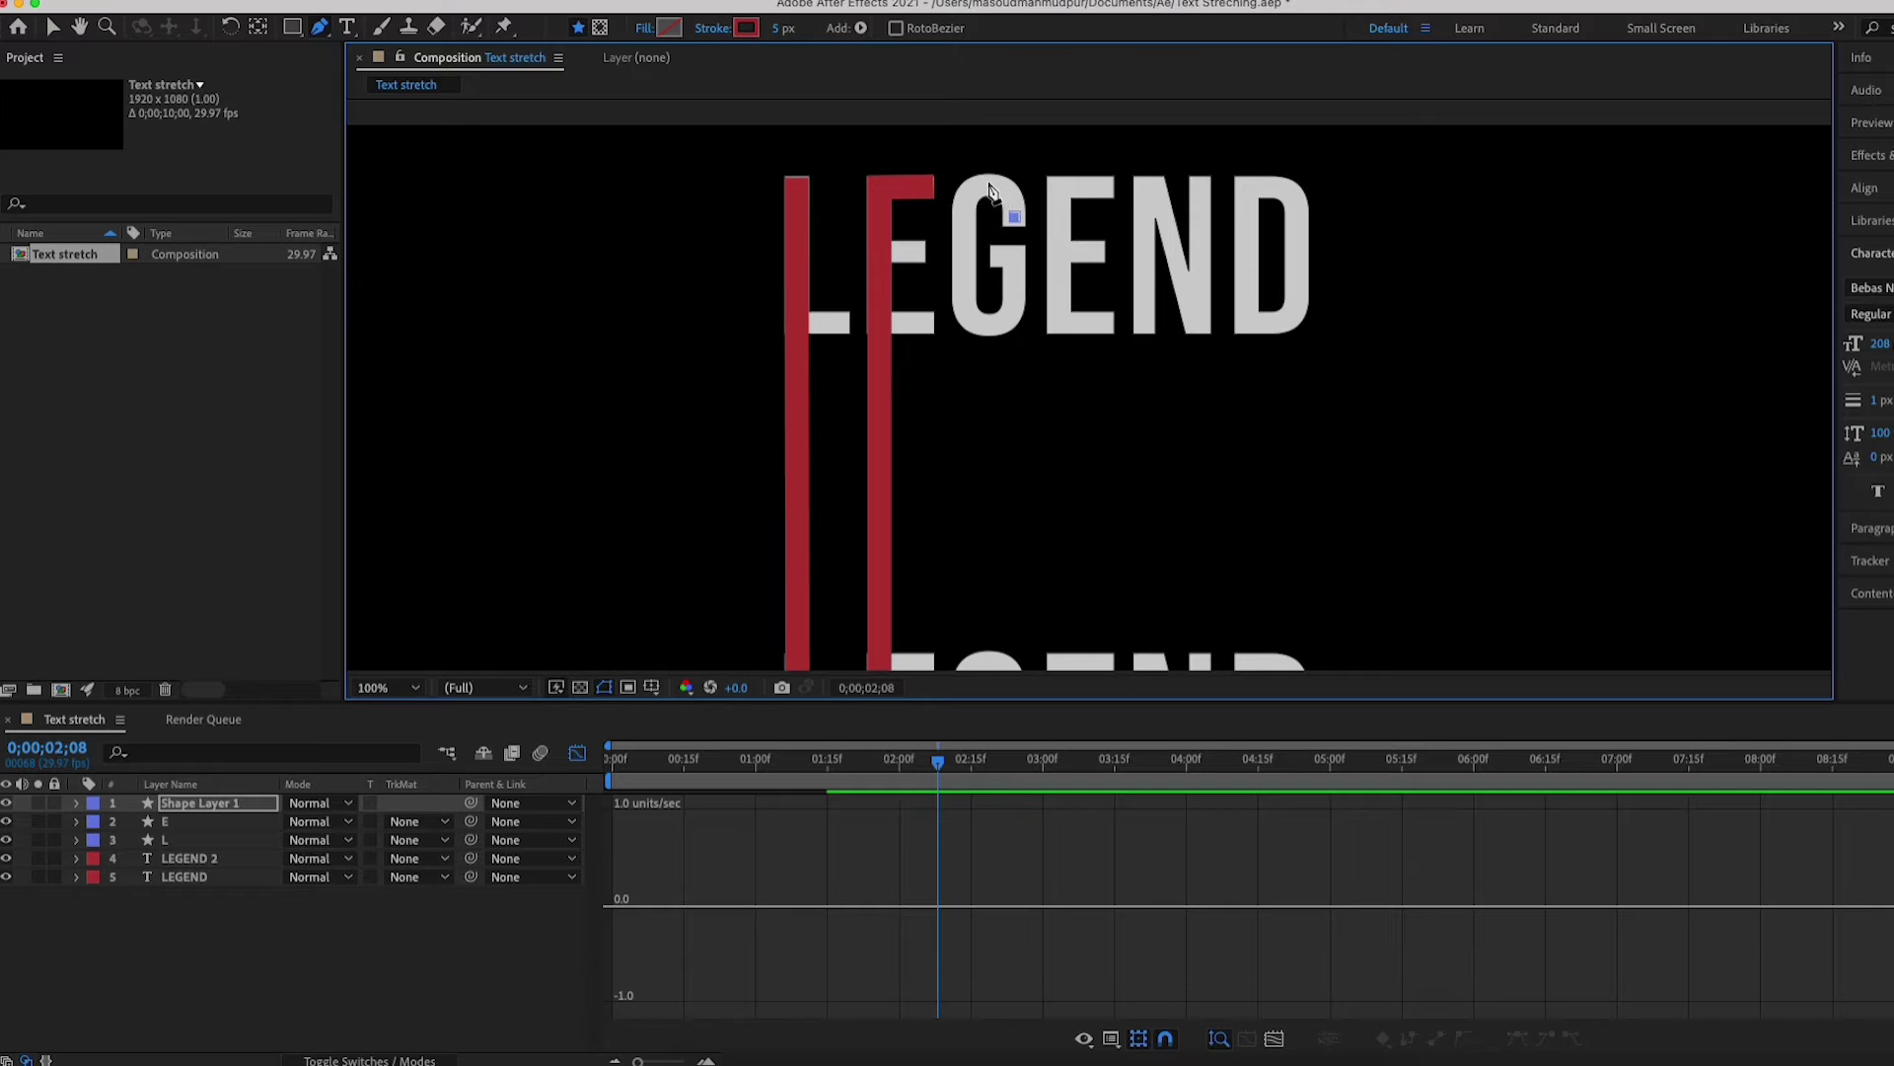
{"action": "left_click_drag", "start_coordinate": [988, 181], "coordinate": [957, 185]}
{"action": "left_click", "coordinate": [962, 215]}
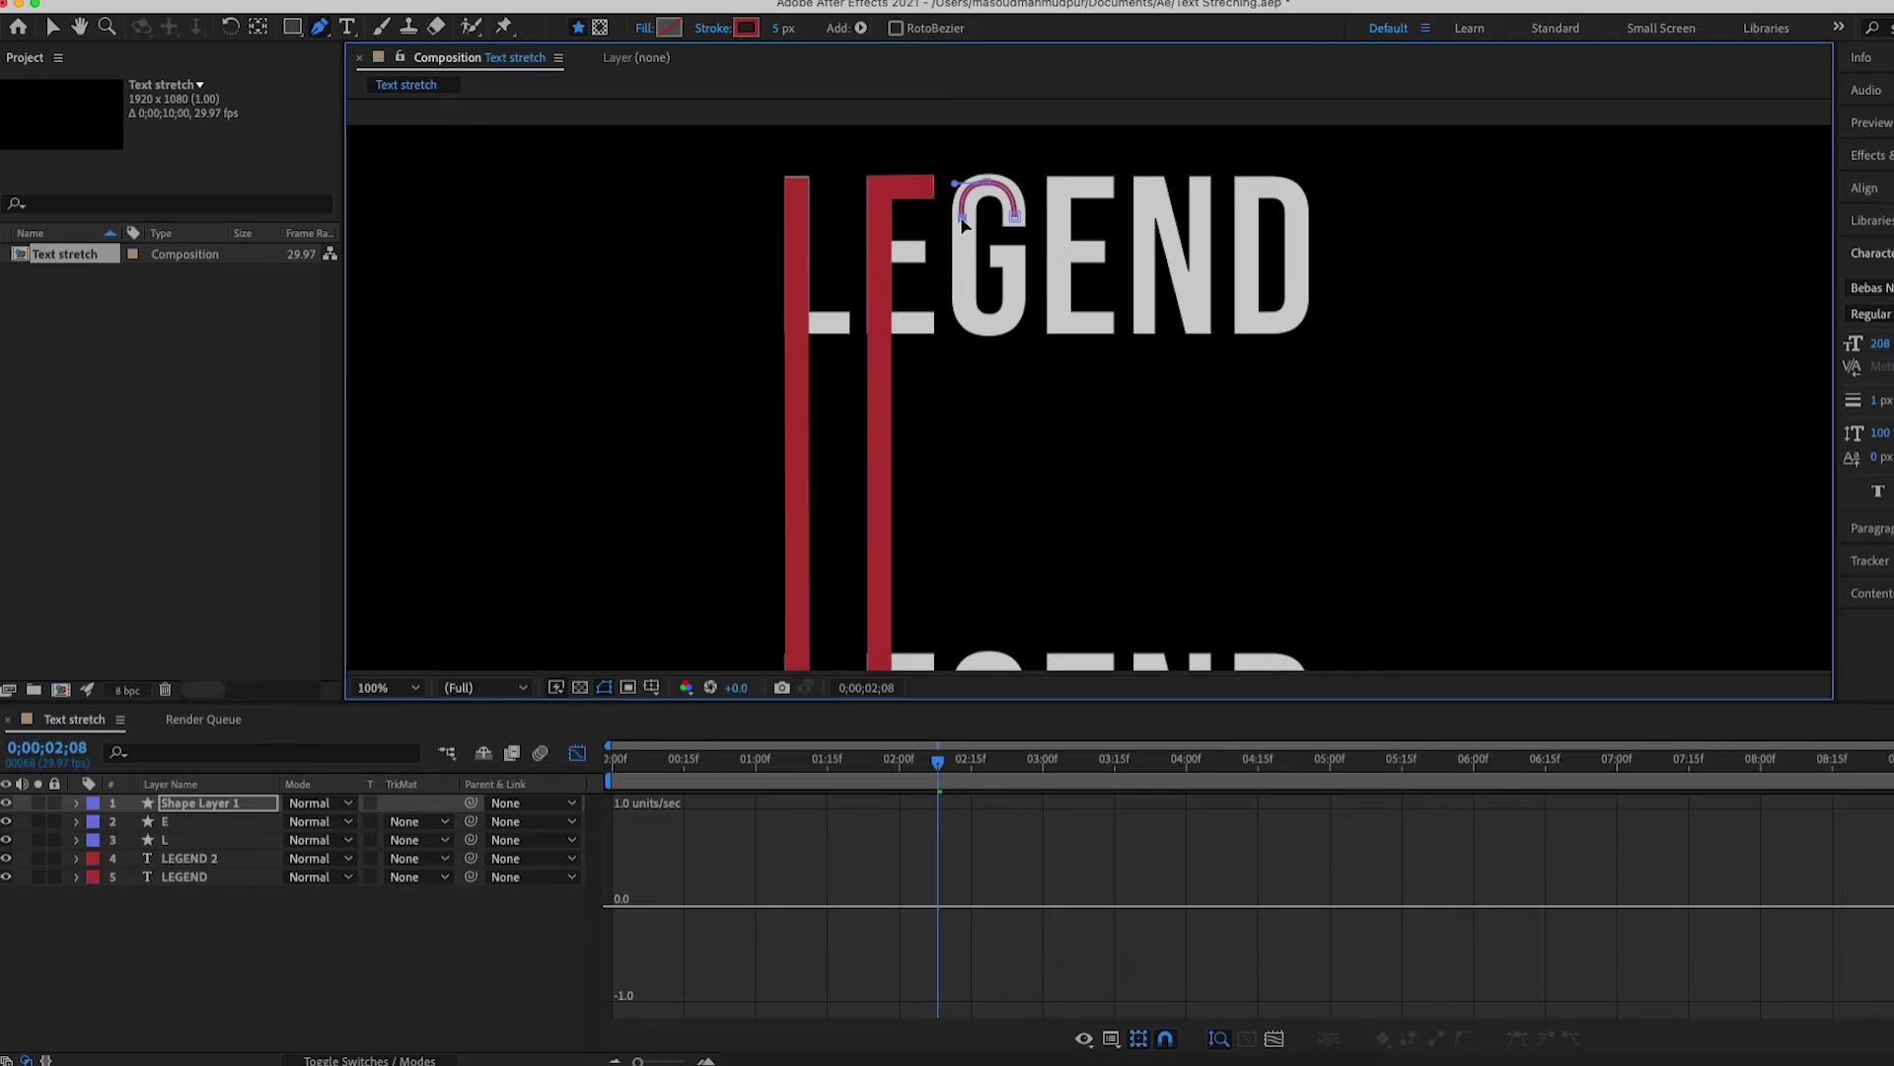
{"action": "left_click_drag", "start_coordinate": [955, 184], "coordinate": [951, 184]}
- Extend the G path straight down to the lower G, around its bottom curve and up to the inner end of its crossbar
{"action": "key", "text": "space"}
{"action": "left_click_drag", "start_coordinate": [996, 439], "coordinate": [1000, 217]}
{"action": "key", "text": "g"}
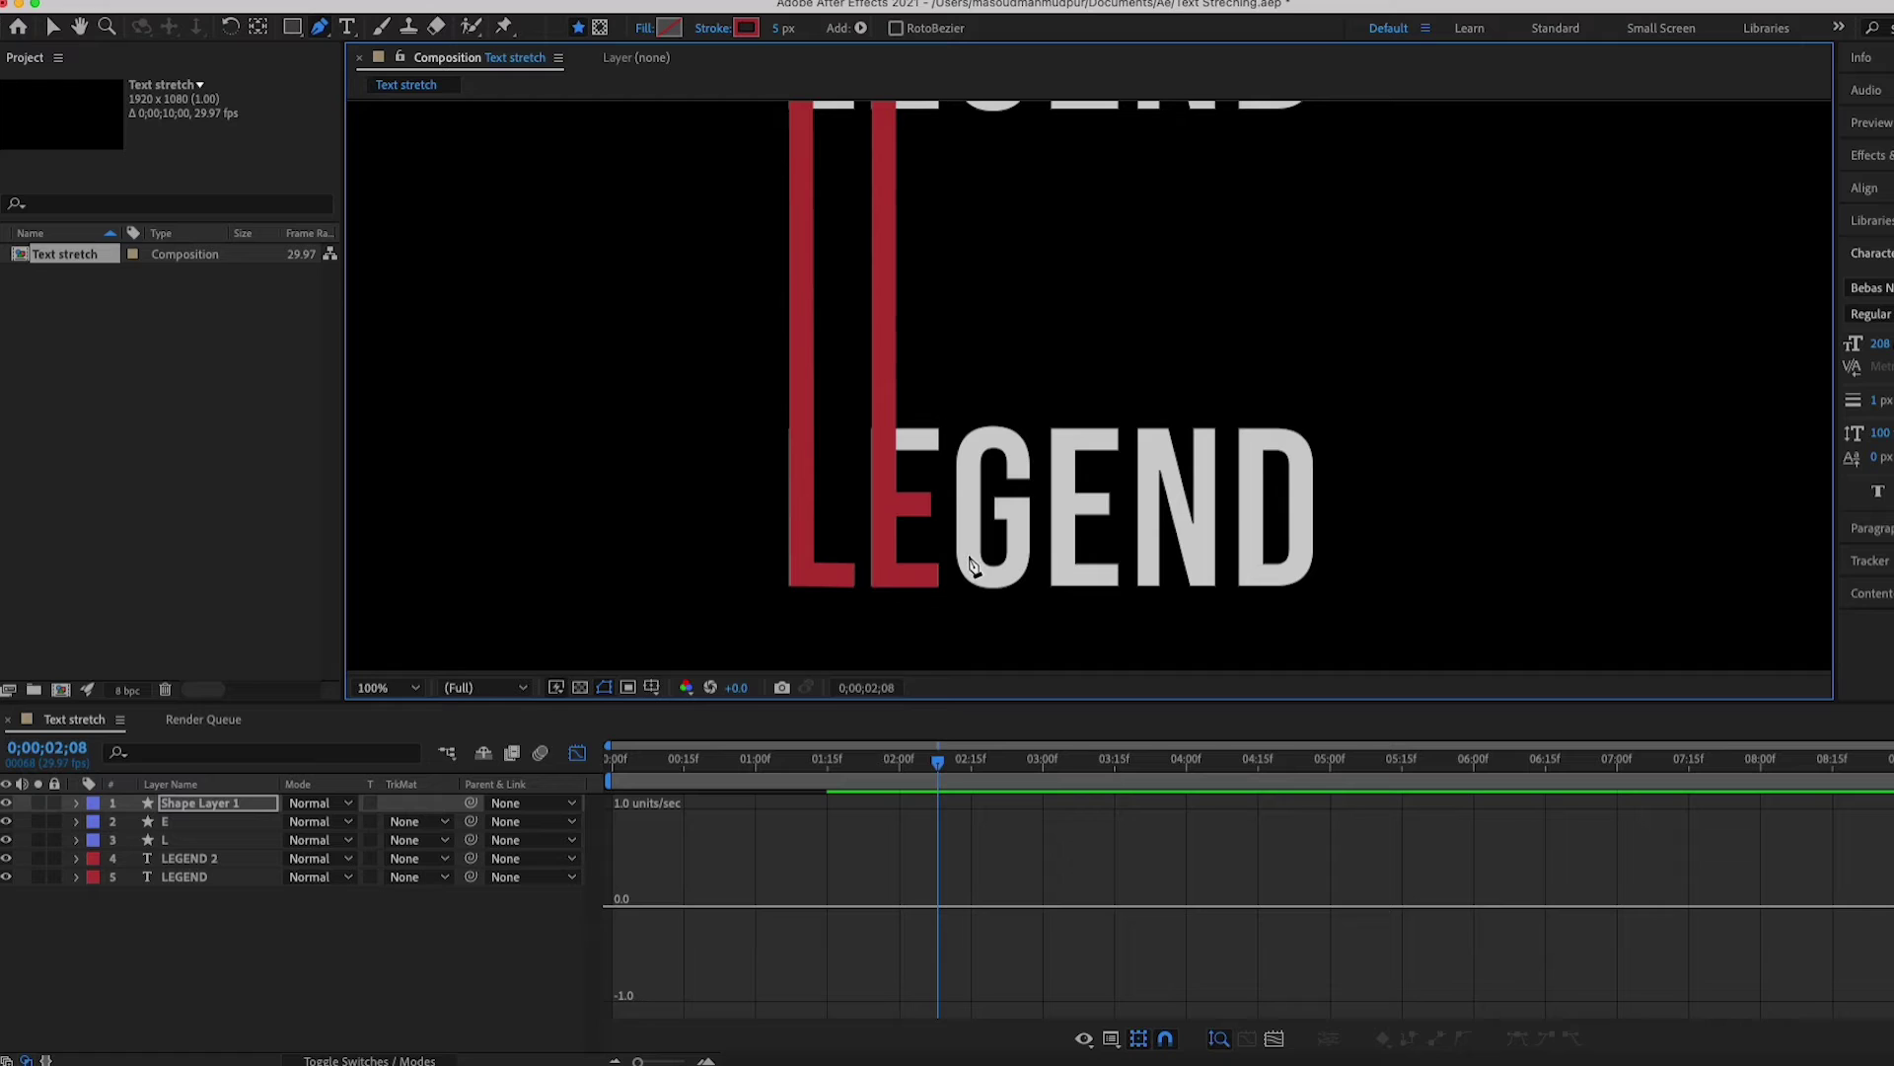
{"action": "left_click", "coordinate": [968, 555]}
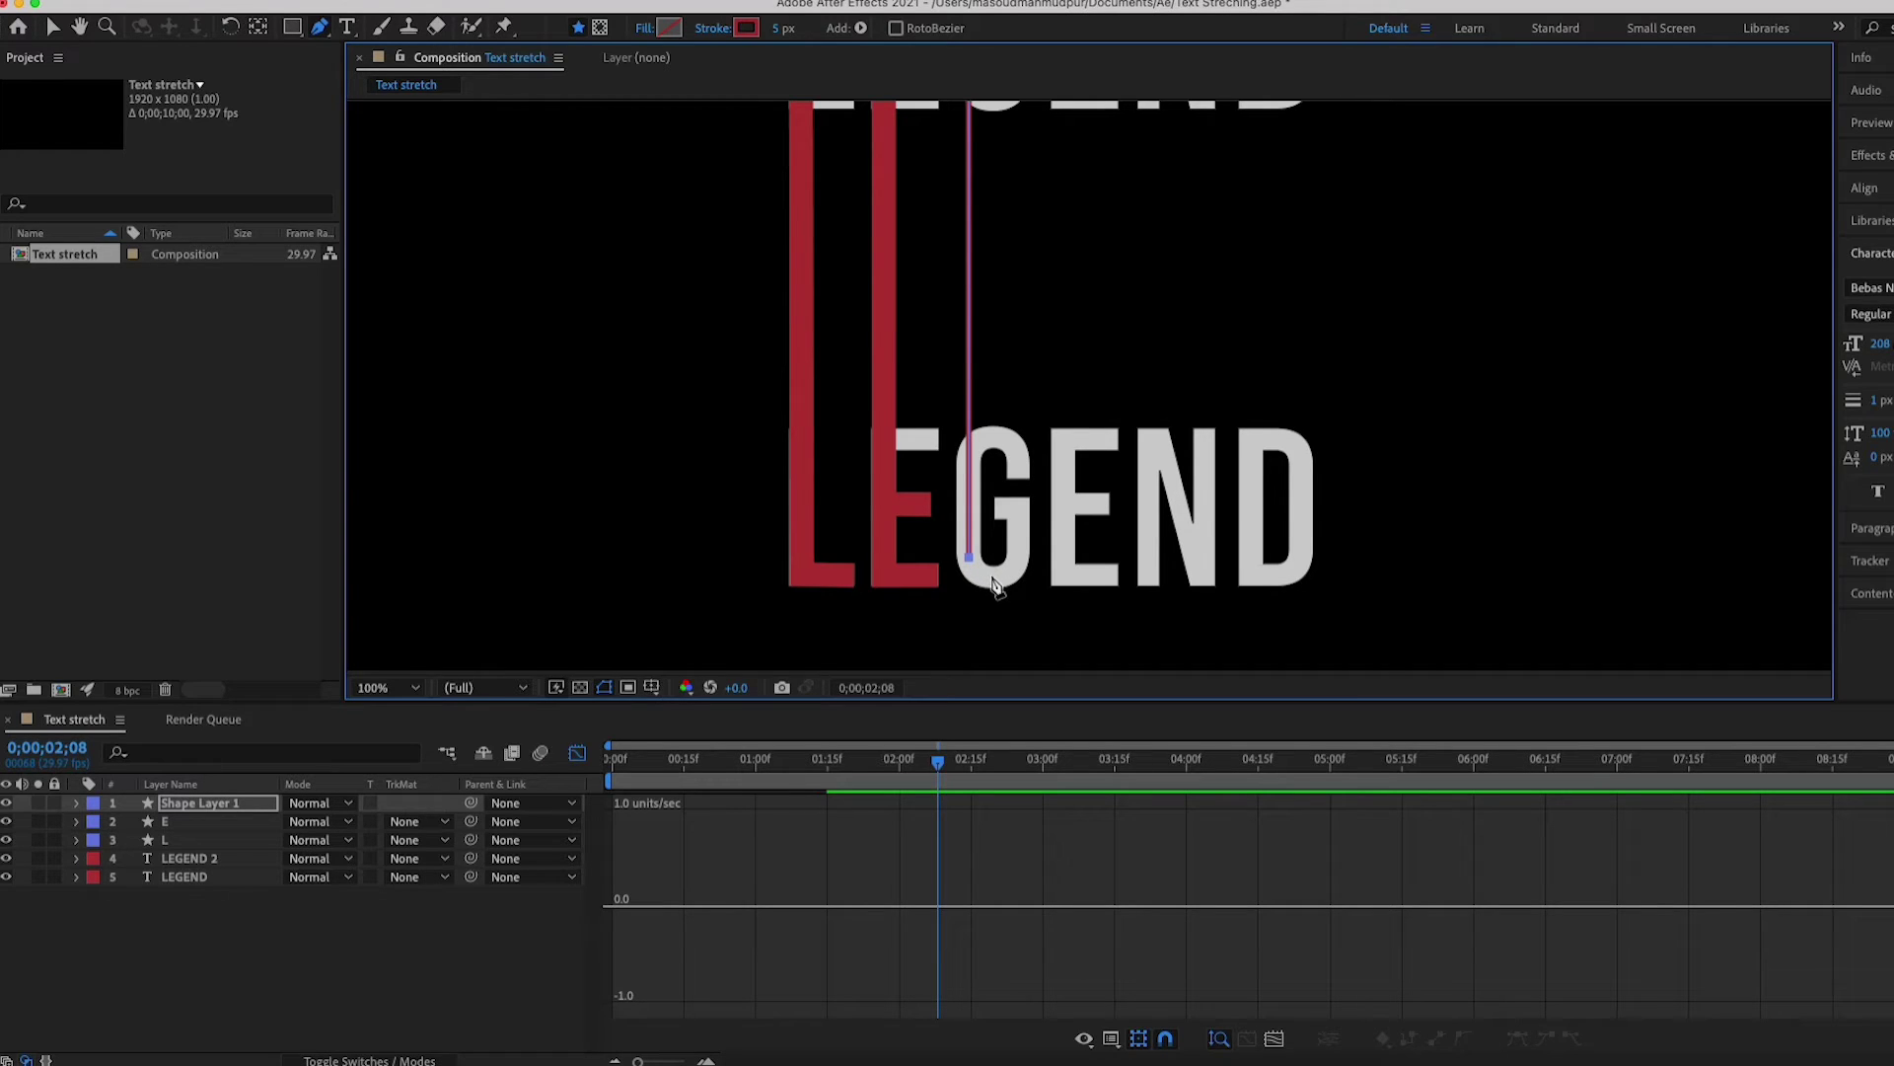
{"action": "left_click", "coordinate": [992, 578]}
{"action": "left_click_drag", "start_coordinate": [999, 582], "coordinate": [1009, 581]}
{"action": "left_click", "coordinate": [1019, 563]}
{"action": "left_click_drag", "start_coordinate": [1016, 573], "coordinate": [1020, 572]}
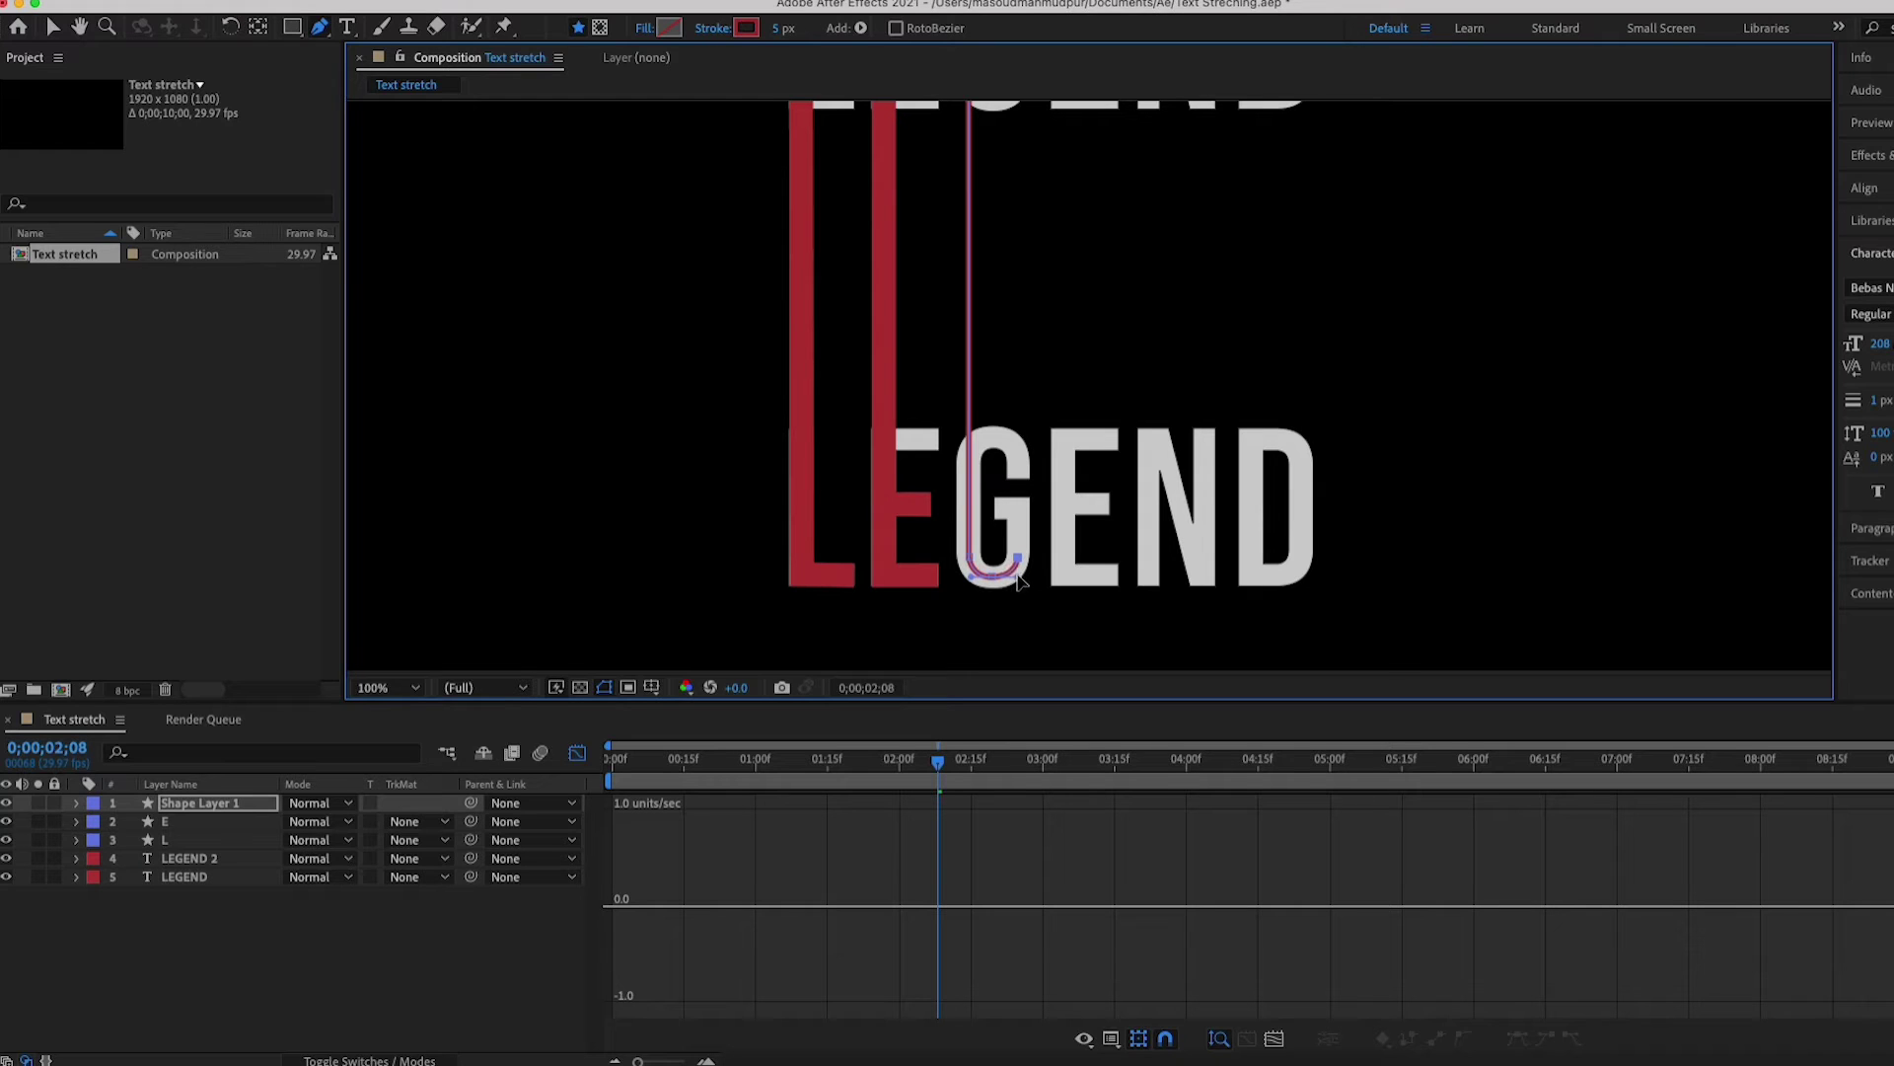
{"action": "left_click_drag", "start_coordinate": [1018, 559], "coordinate": [1016, 557]}
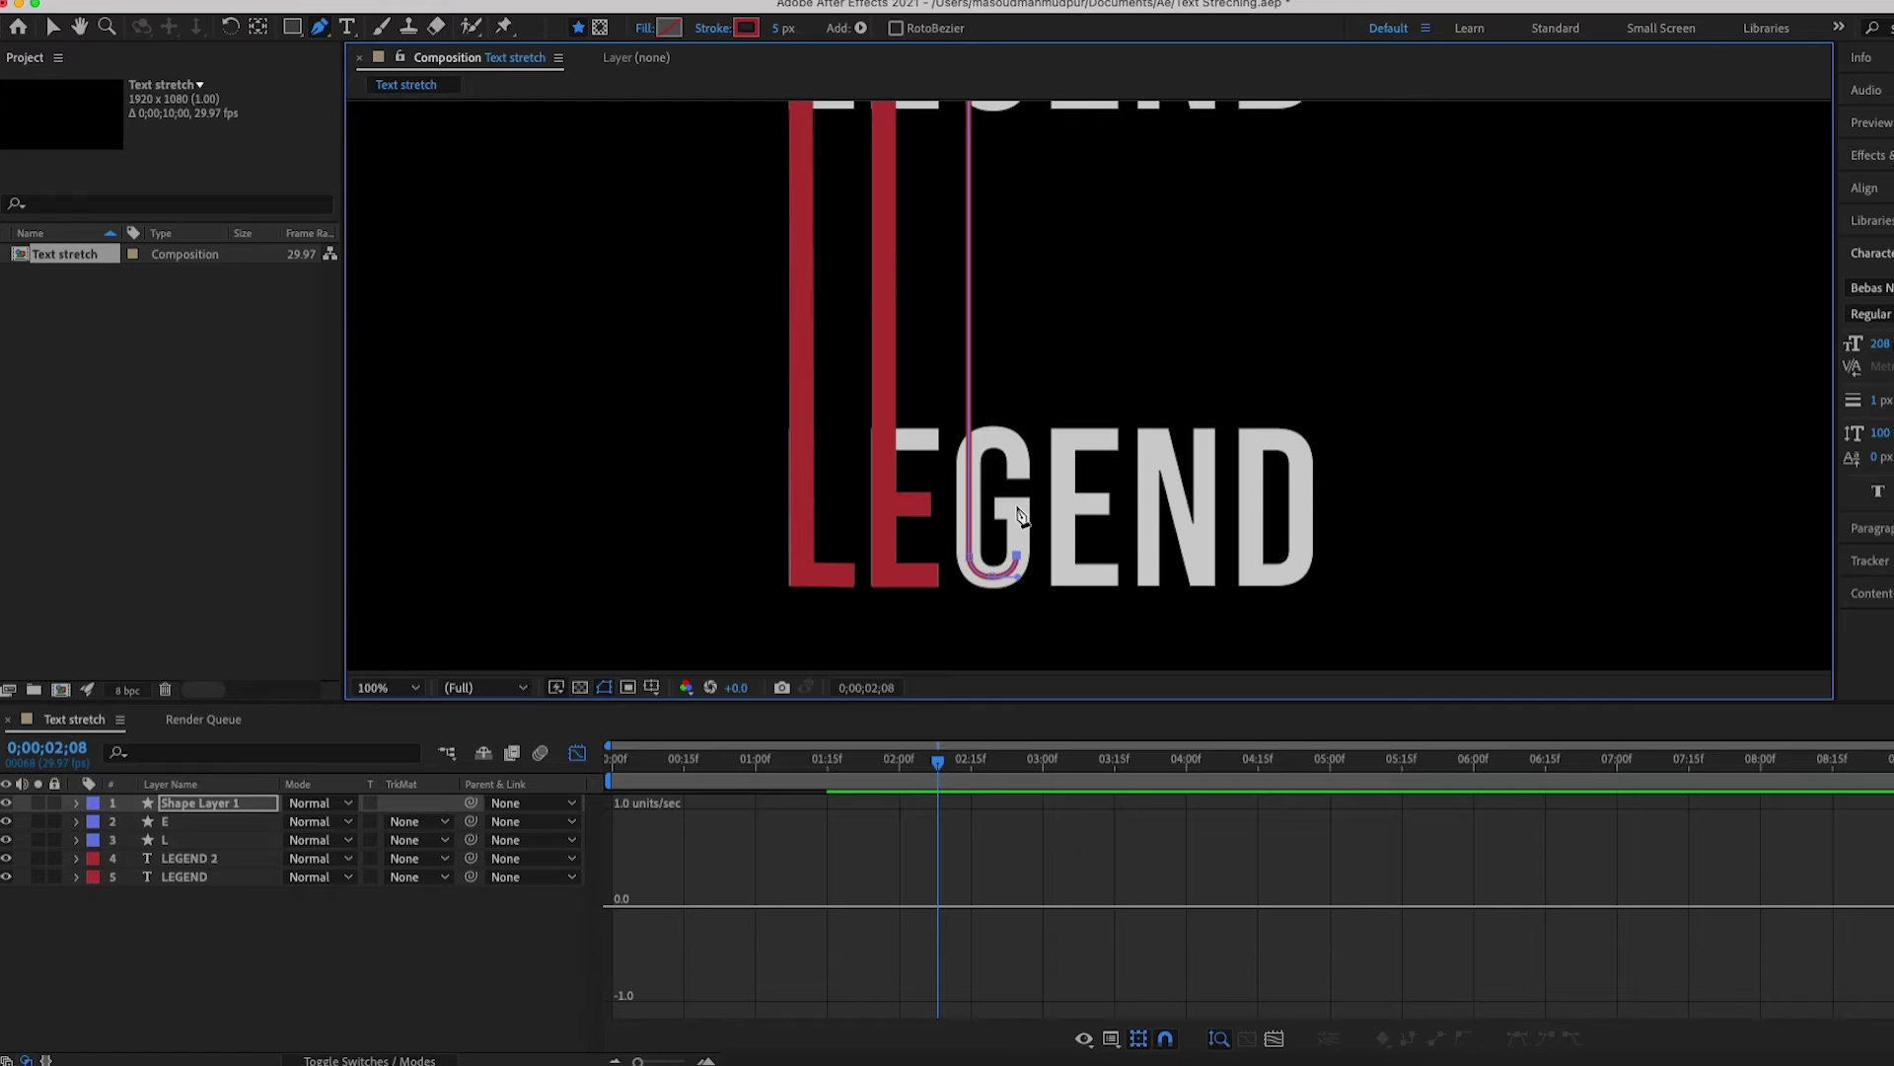
{"action": "left_click", "coordinate": [1016, 507]}
{"action": "left_click", "coordinate": [998, 502]}
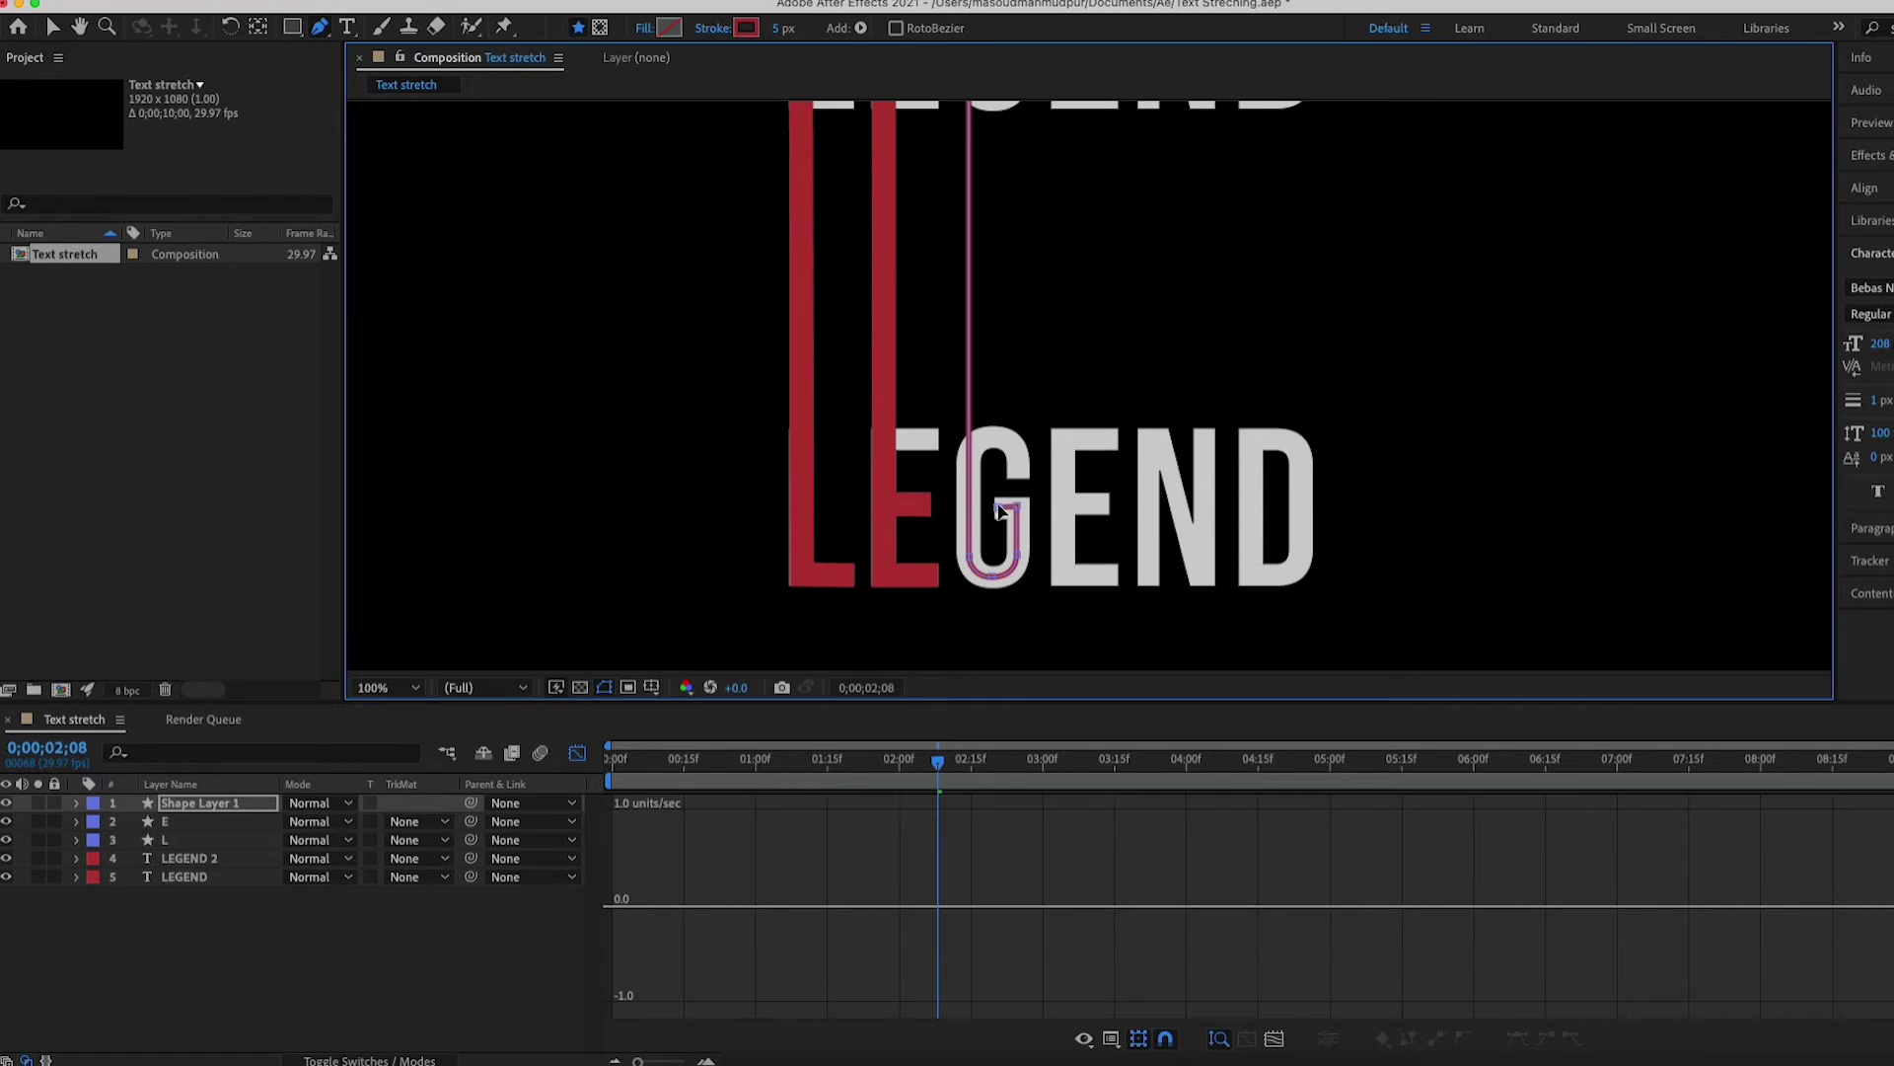
- Set the G path's stroke width to 22 px and fine-tune its points around the lower G's crossbar
{"action": "left_click", "coordinate": [781, 29]}
{"action": "type", "text": "22"}
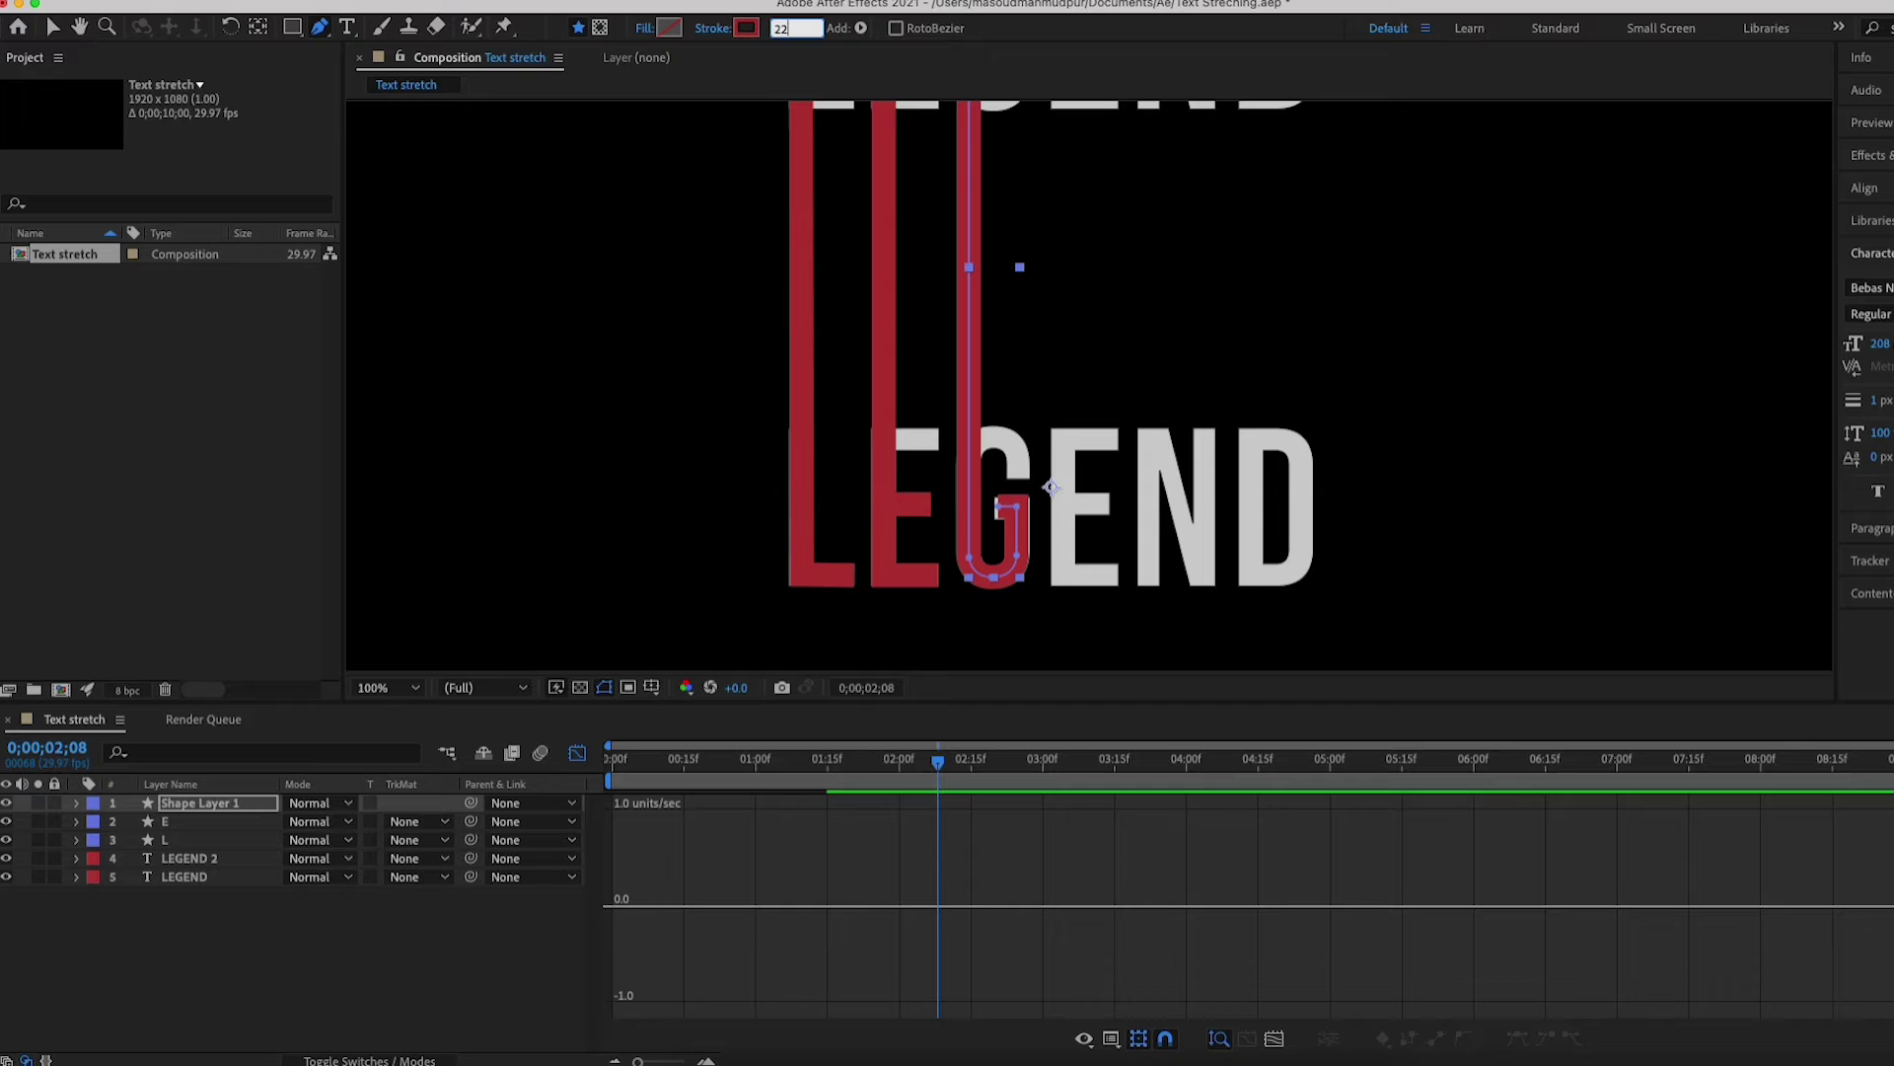
{"action": "left_click", "coordinate": [1000, 509]}
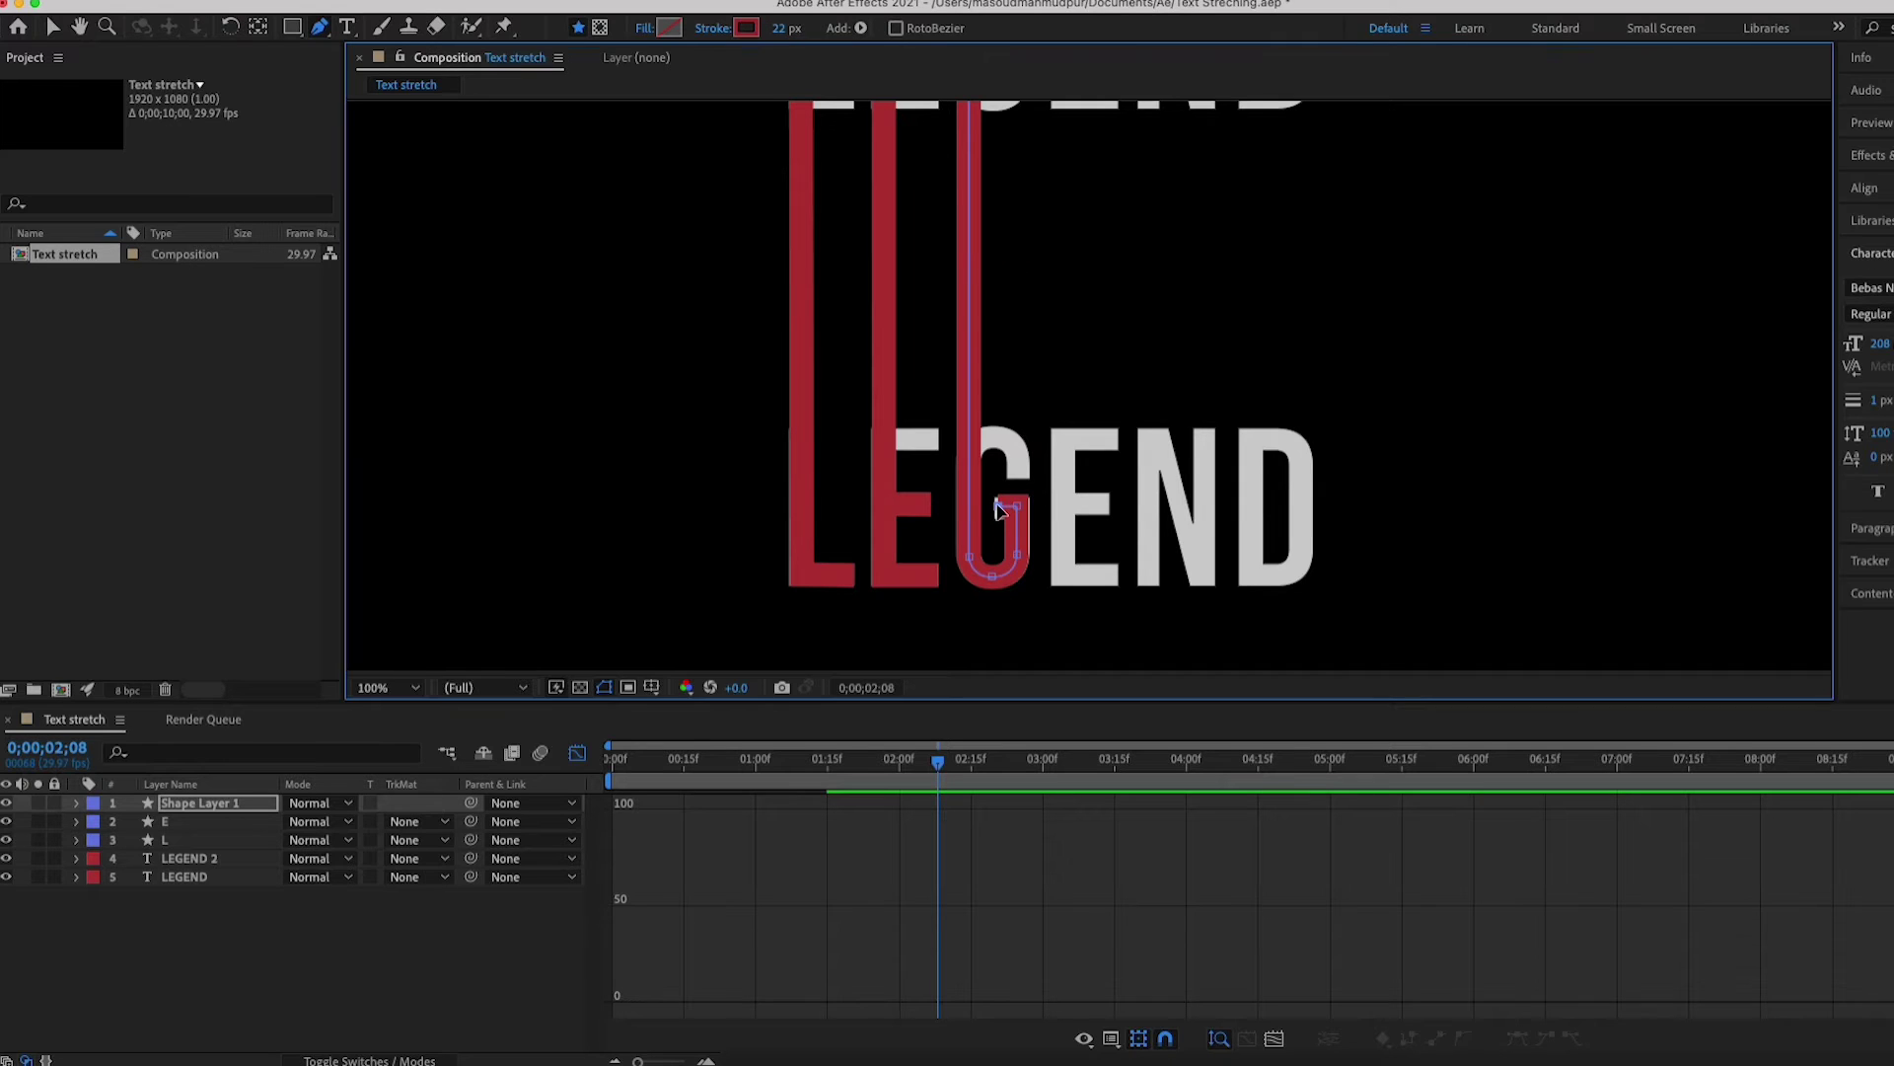
{"action": "left_click_drag", "start_coordinate": [1017, 506], "coordinate": [1019, 553]}
- Adjust the terminal point and top curve of the path so the stroke matches the upper G
{"action": "scroll", "coordinate": [1026, 375], "scroll_direction": "up", "scroll_amount": 5}
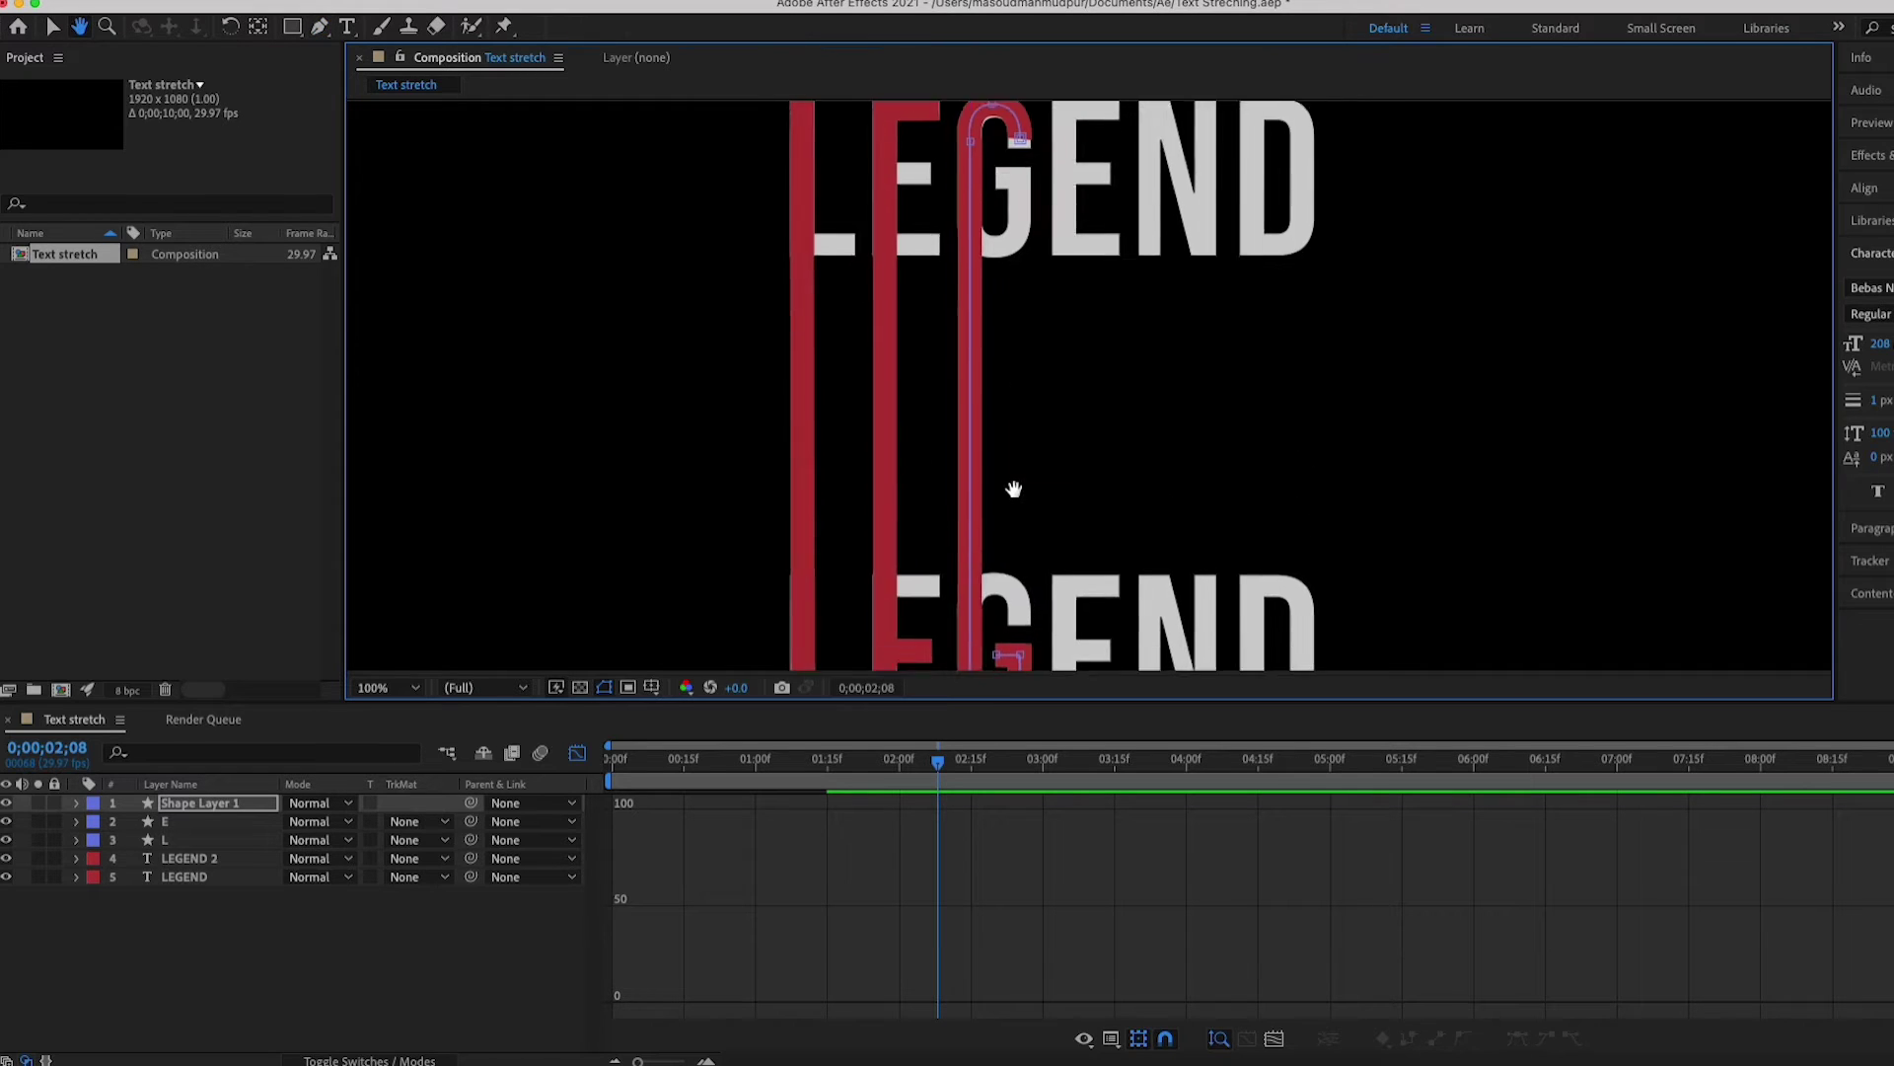
{"action": "left_click_drag", "start_coordinate": [1024, 238], "coordinate": [1023, 244]}
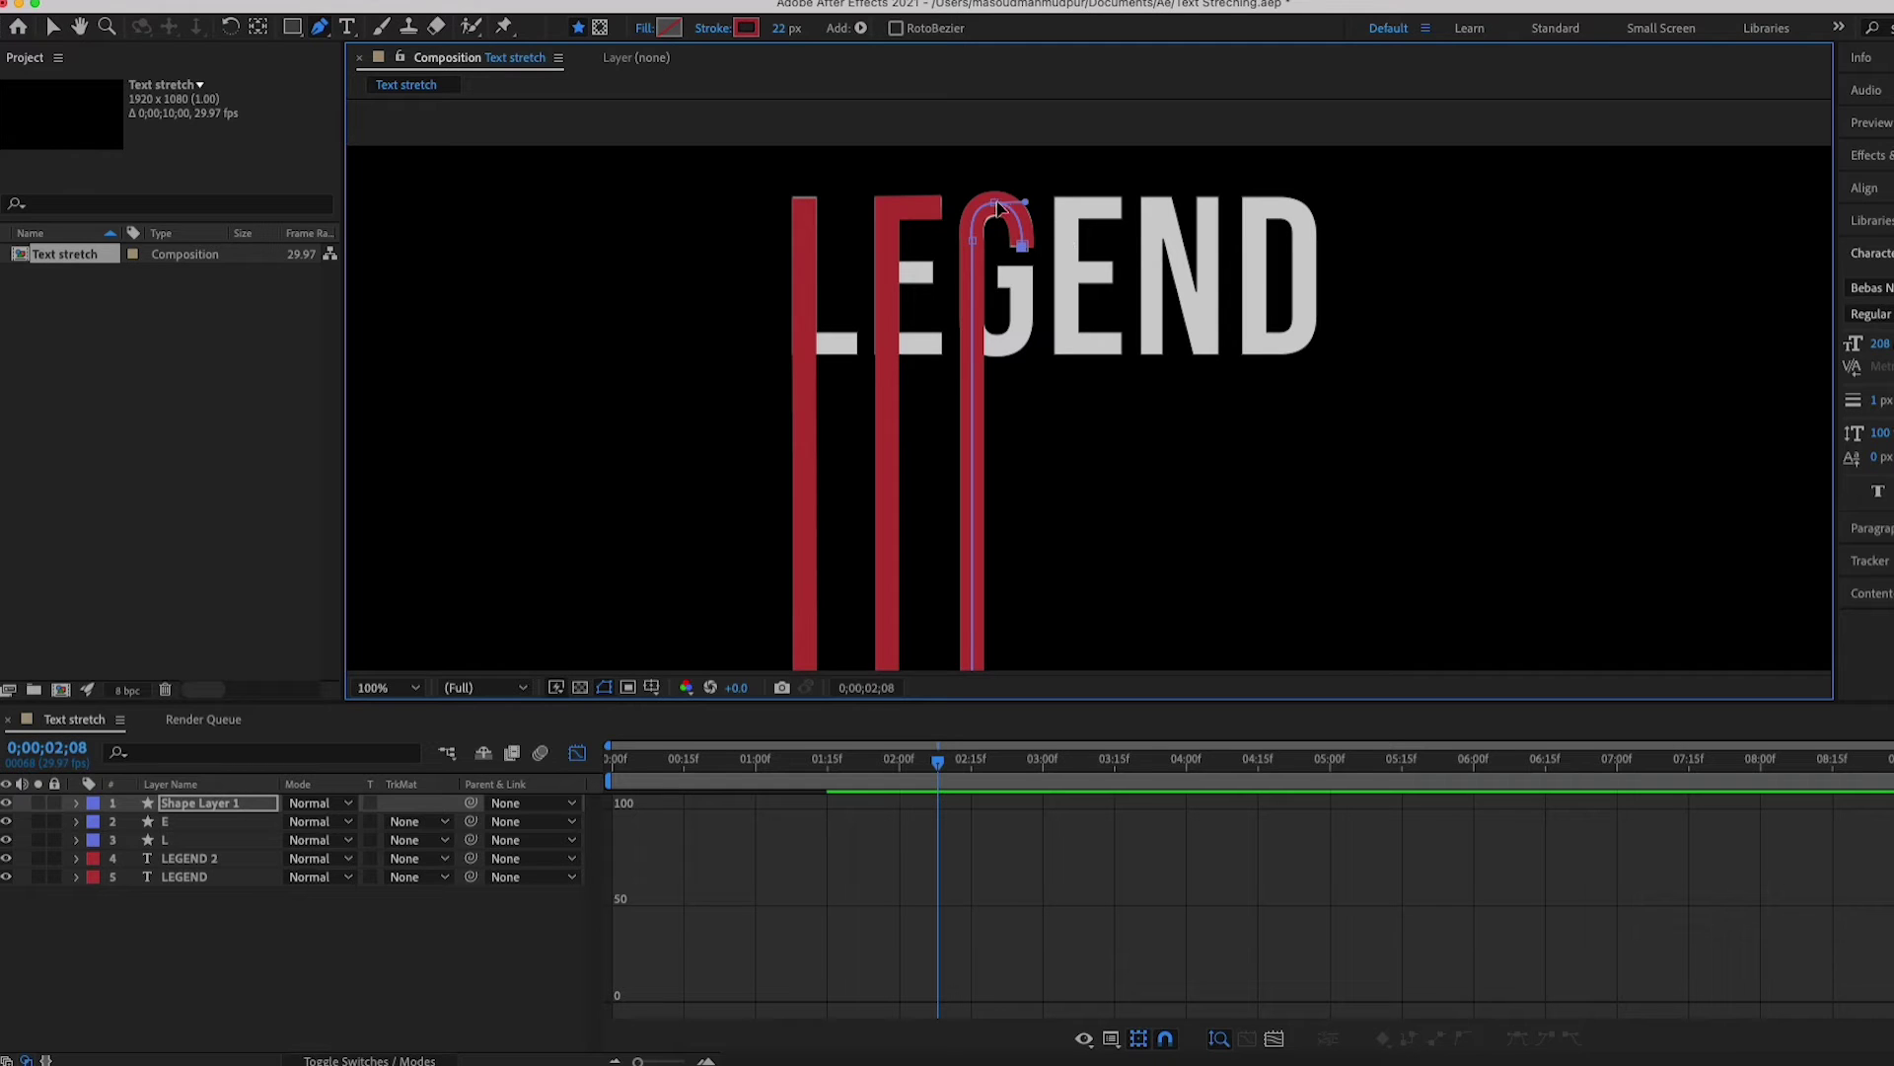
{"action": "left_click", "coordinate": [999, 205]}
{"action": "mouse_move", "coordinate": [1000, 205]}
{"action": "left_mouse_down"}
{"action": "mouse_move", "coordinate": [965, 207]}
{"action": "mouse_move", "coordinate": [1032, 202]}
{"action": "left_mouse_up"}
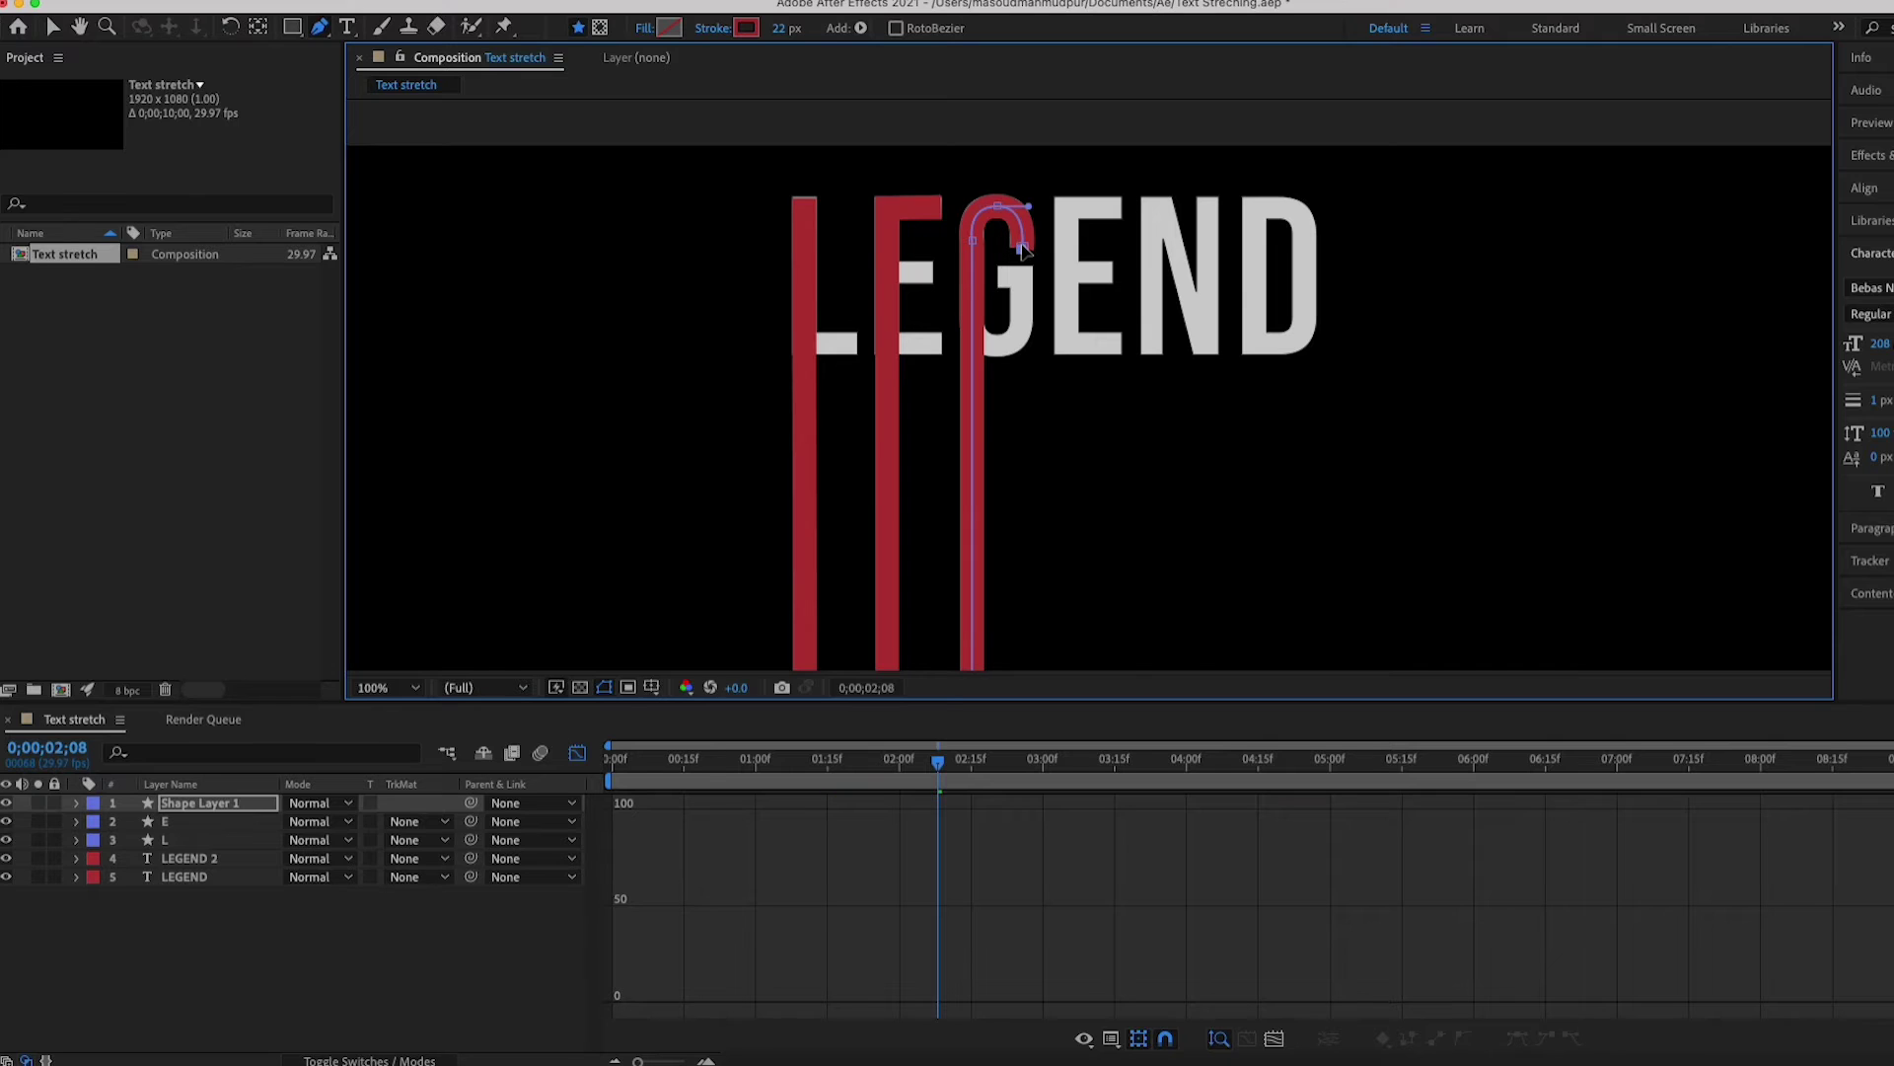
{"action": "left_click_drag", "start_coordinate": [1070, 577], "coordinate": [1075, 325]}
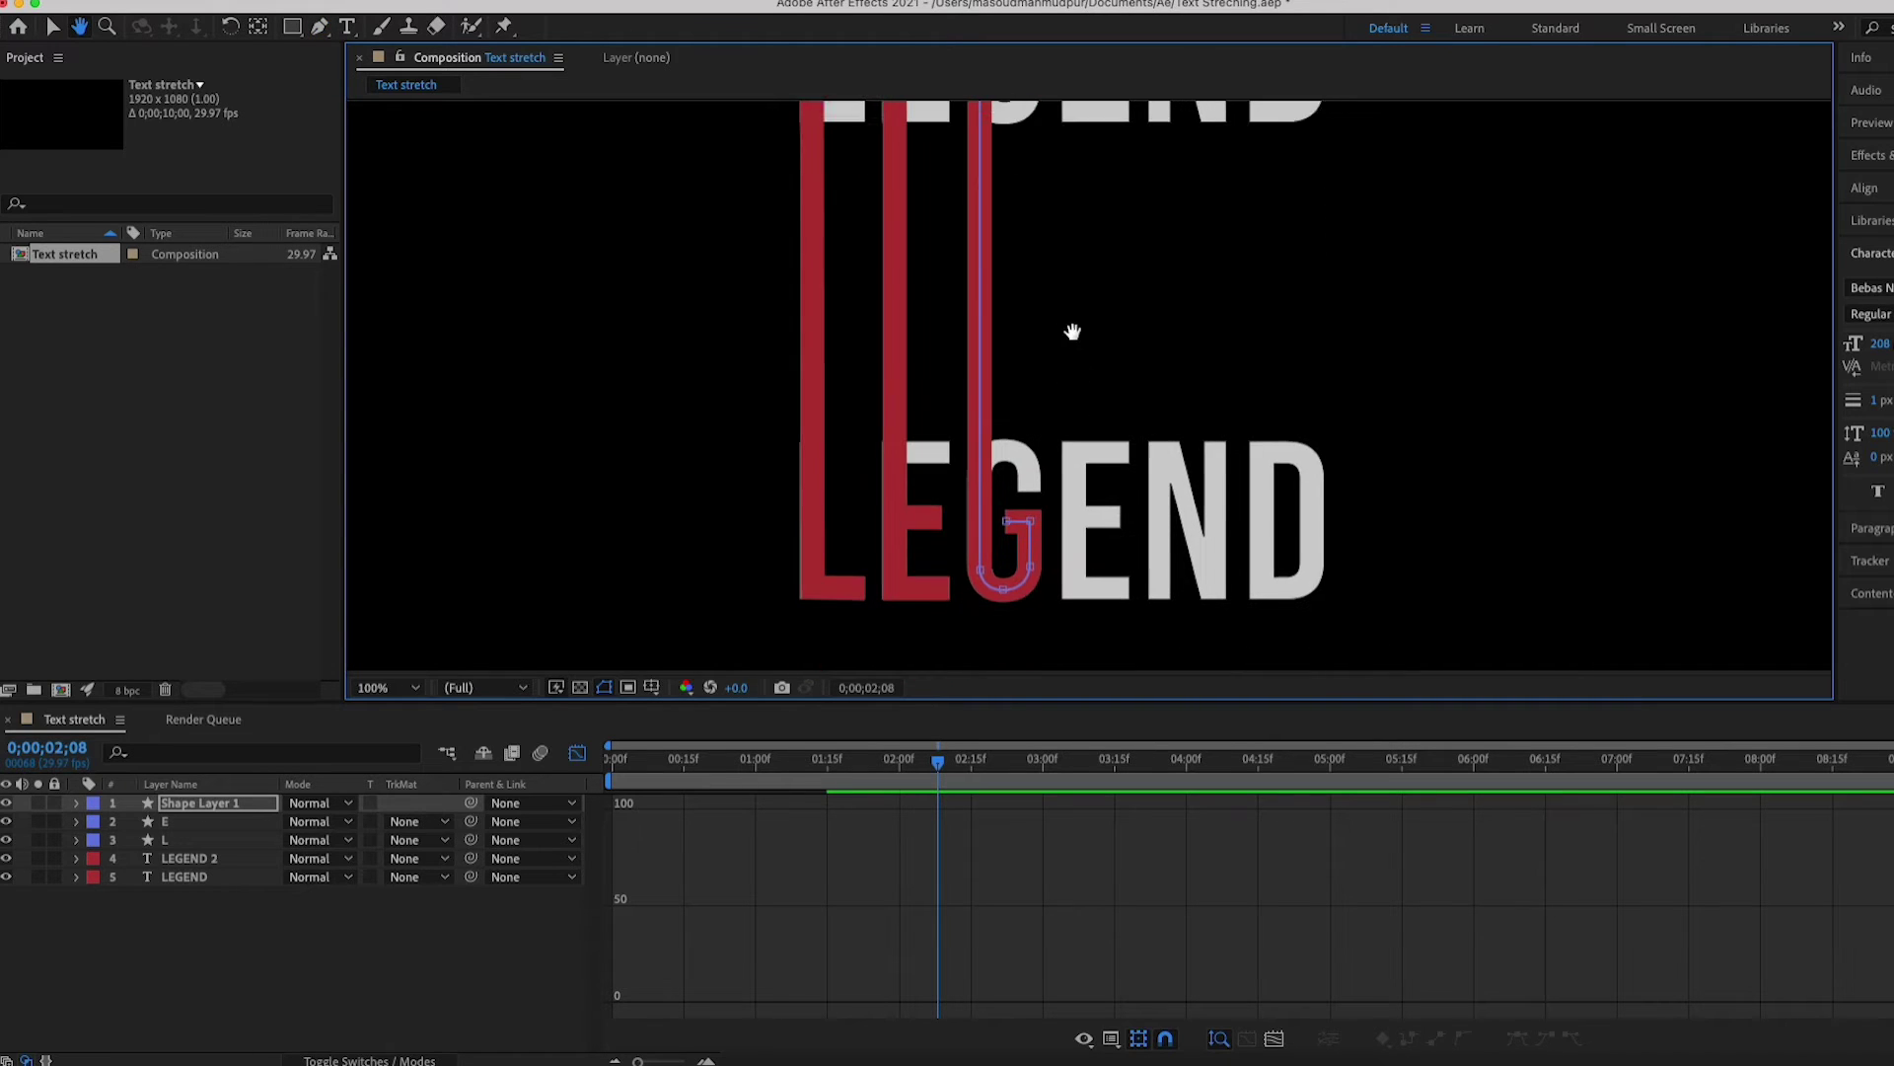
- At 0;00;01;15, add a Path keyframe to Path 1 of the new G shape layer
{"action": "left_click", "coordinate": [936, 762]}
{"action": "left_click_drag", "start_coordinate": [936, 762], "coordinate": [826, 762]}
{"action": "left_click", "coordinate": [575, 751]}
{"action": "left_click", "coordinate": [182, 802]}
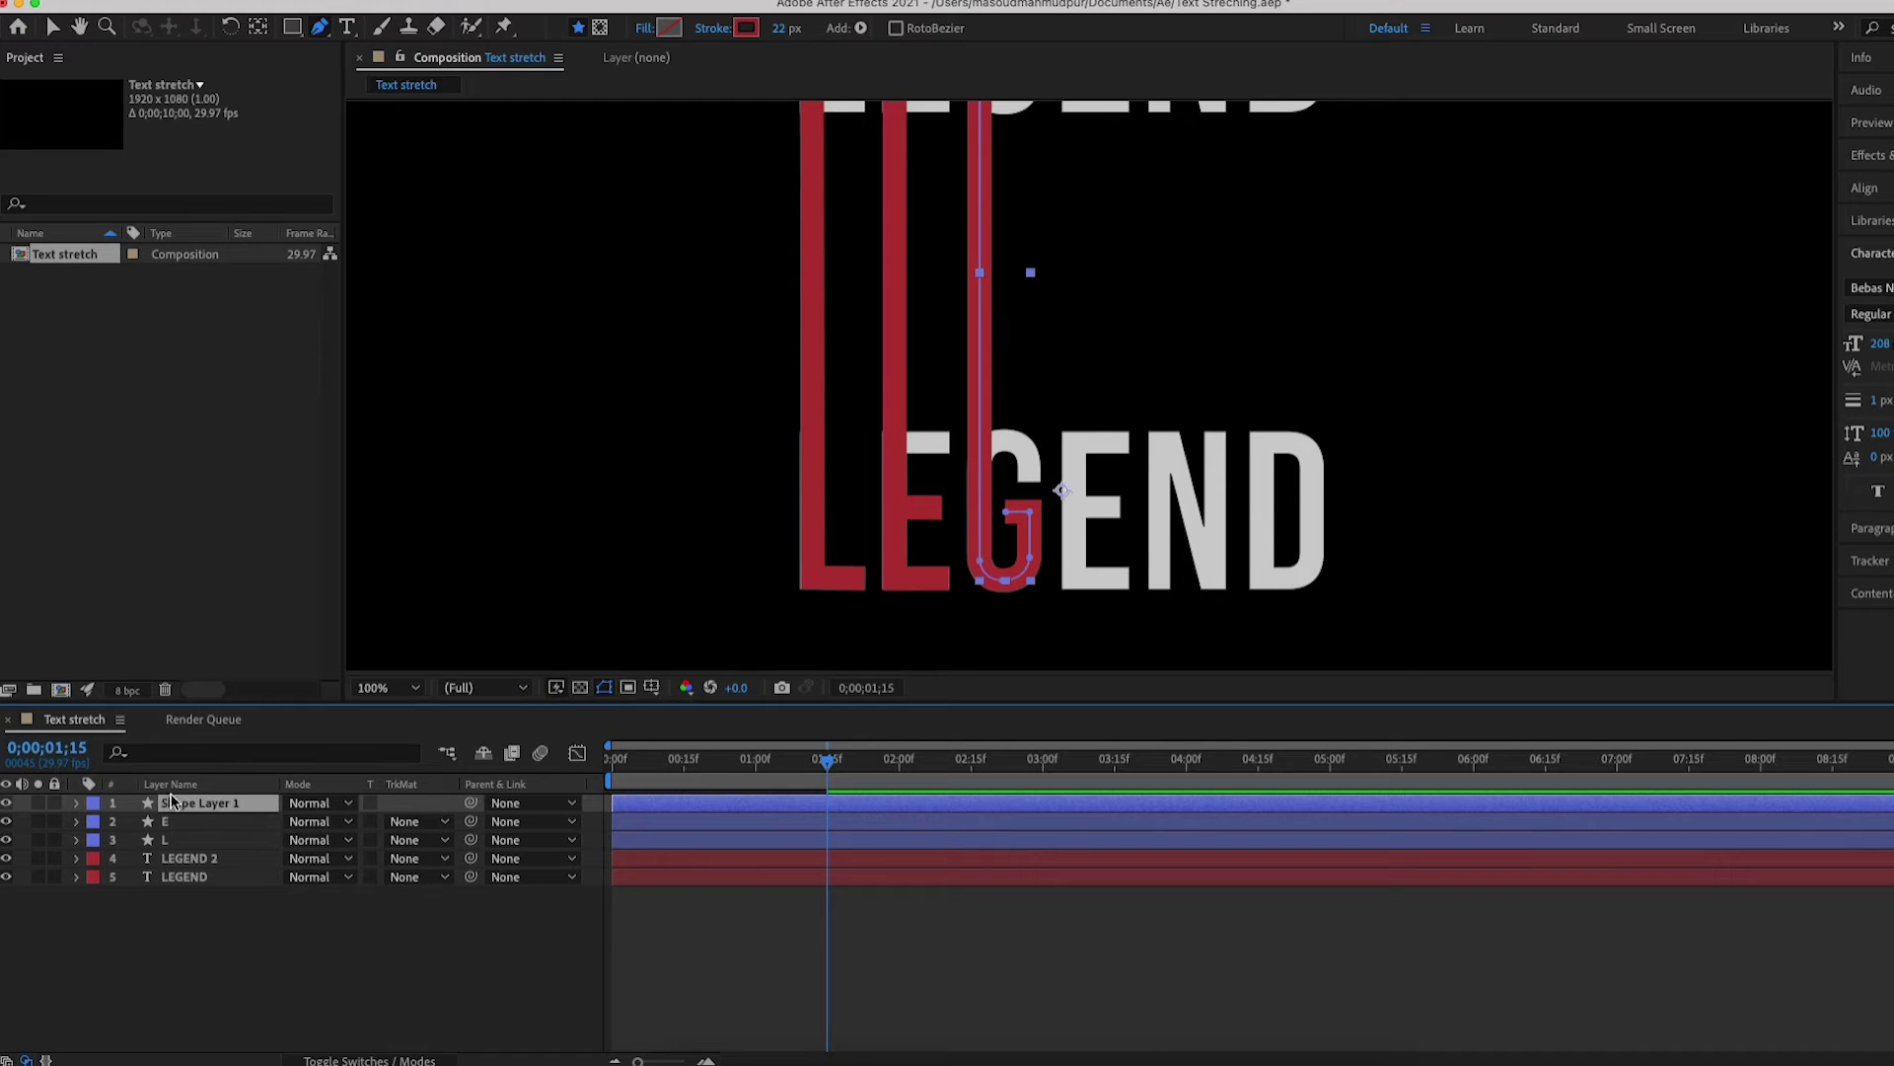
{"action": "left_click", "coordinate": [78, 802]}
{"action": "left_click", "coordinate": [96, 822]}
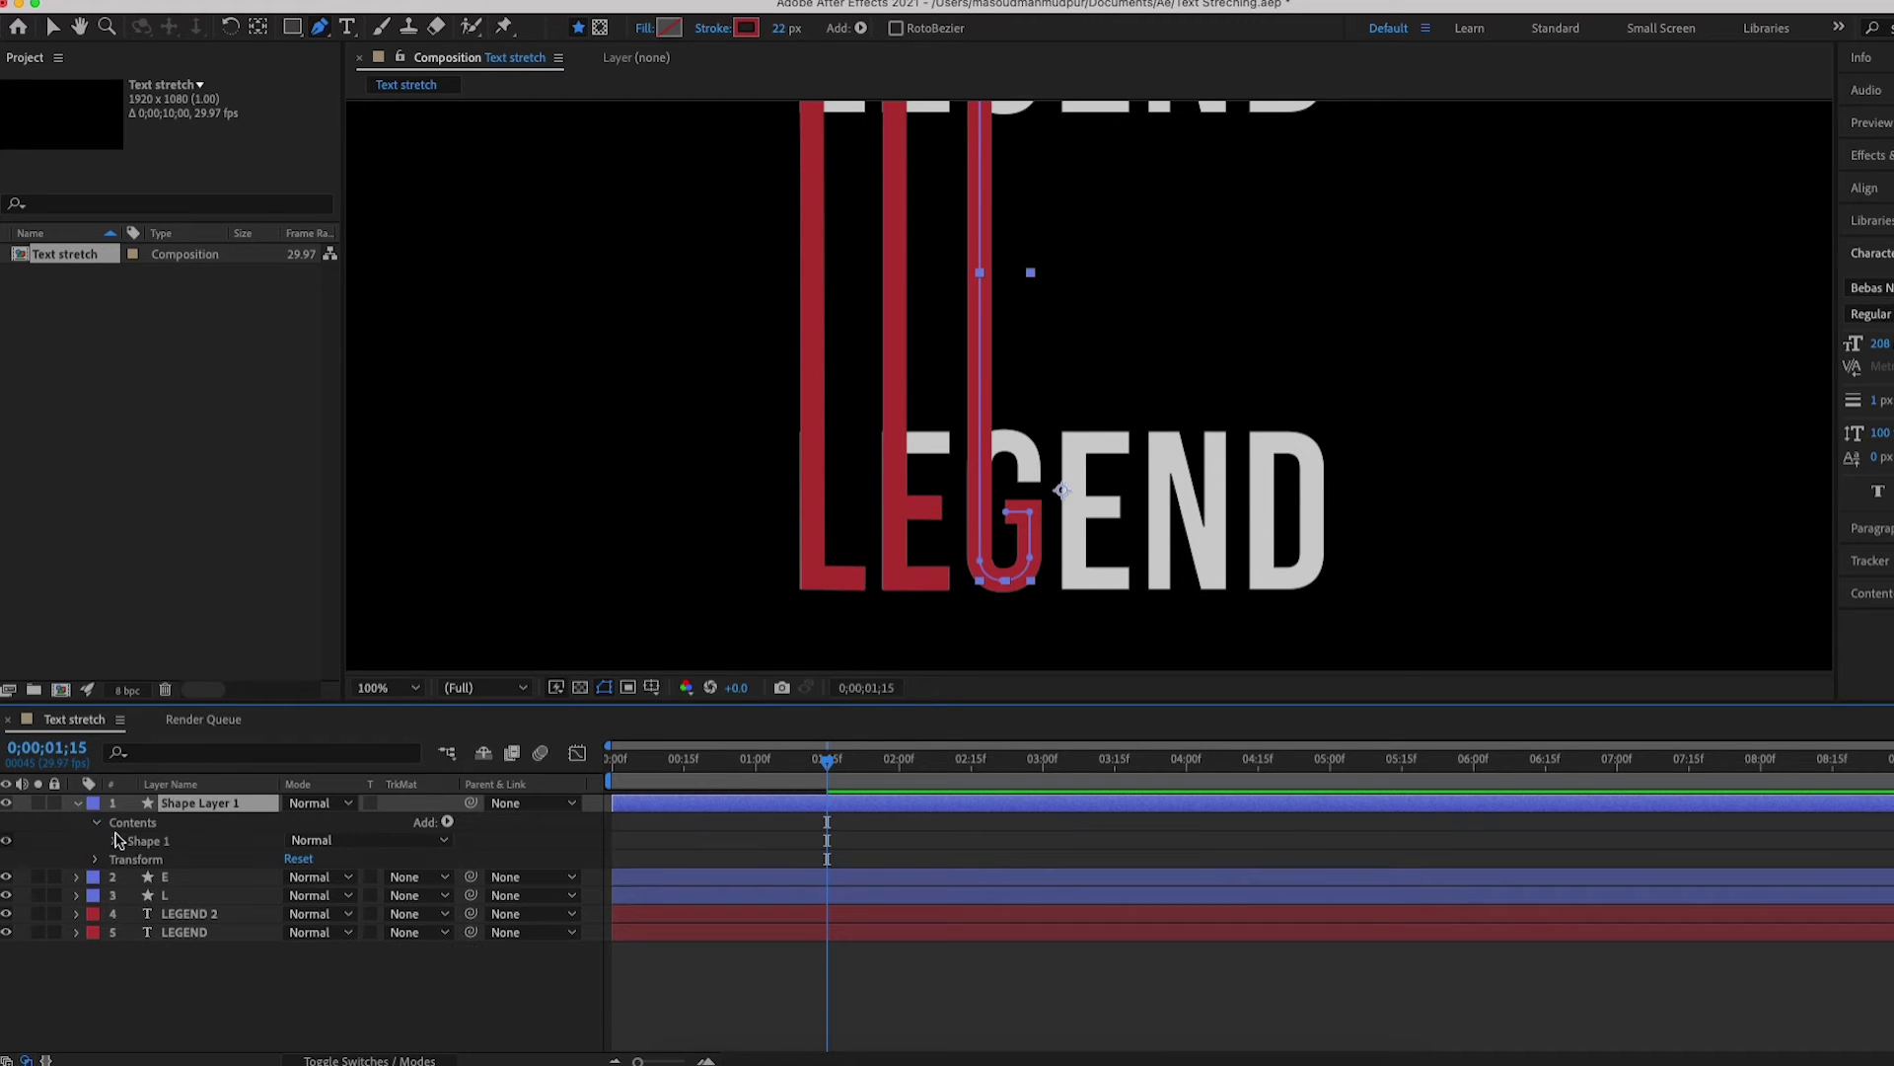
{"action": "left_click", "coordinate": [116, 841]}
{"action": "left_click", "coordinate": [158, 858]}
{"action": "left_click", "coordinate": [132, 859]}
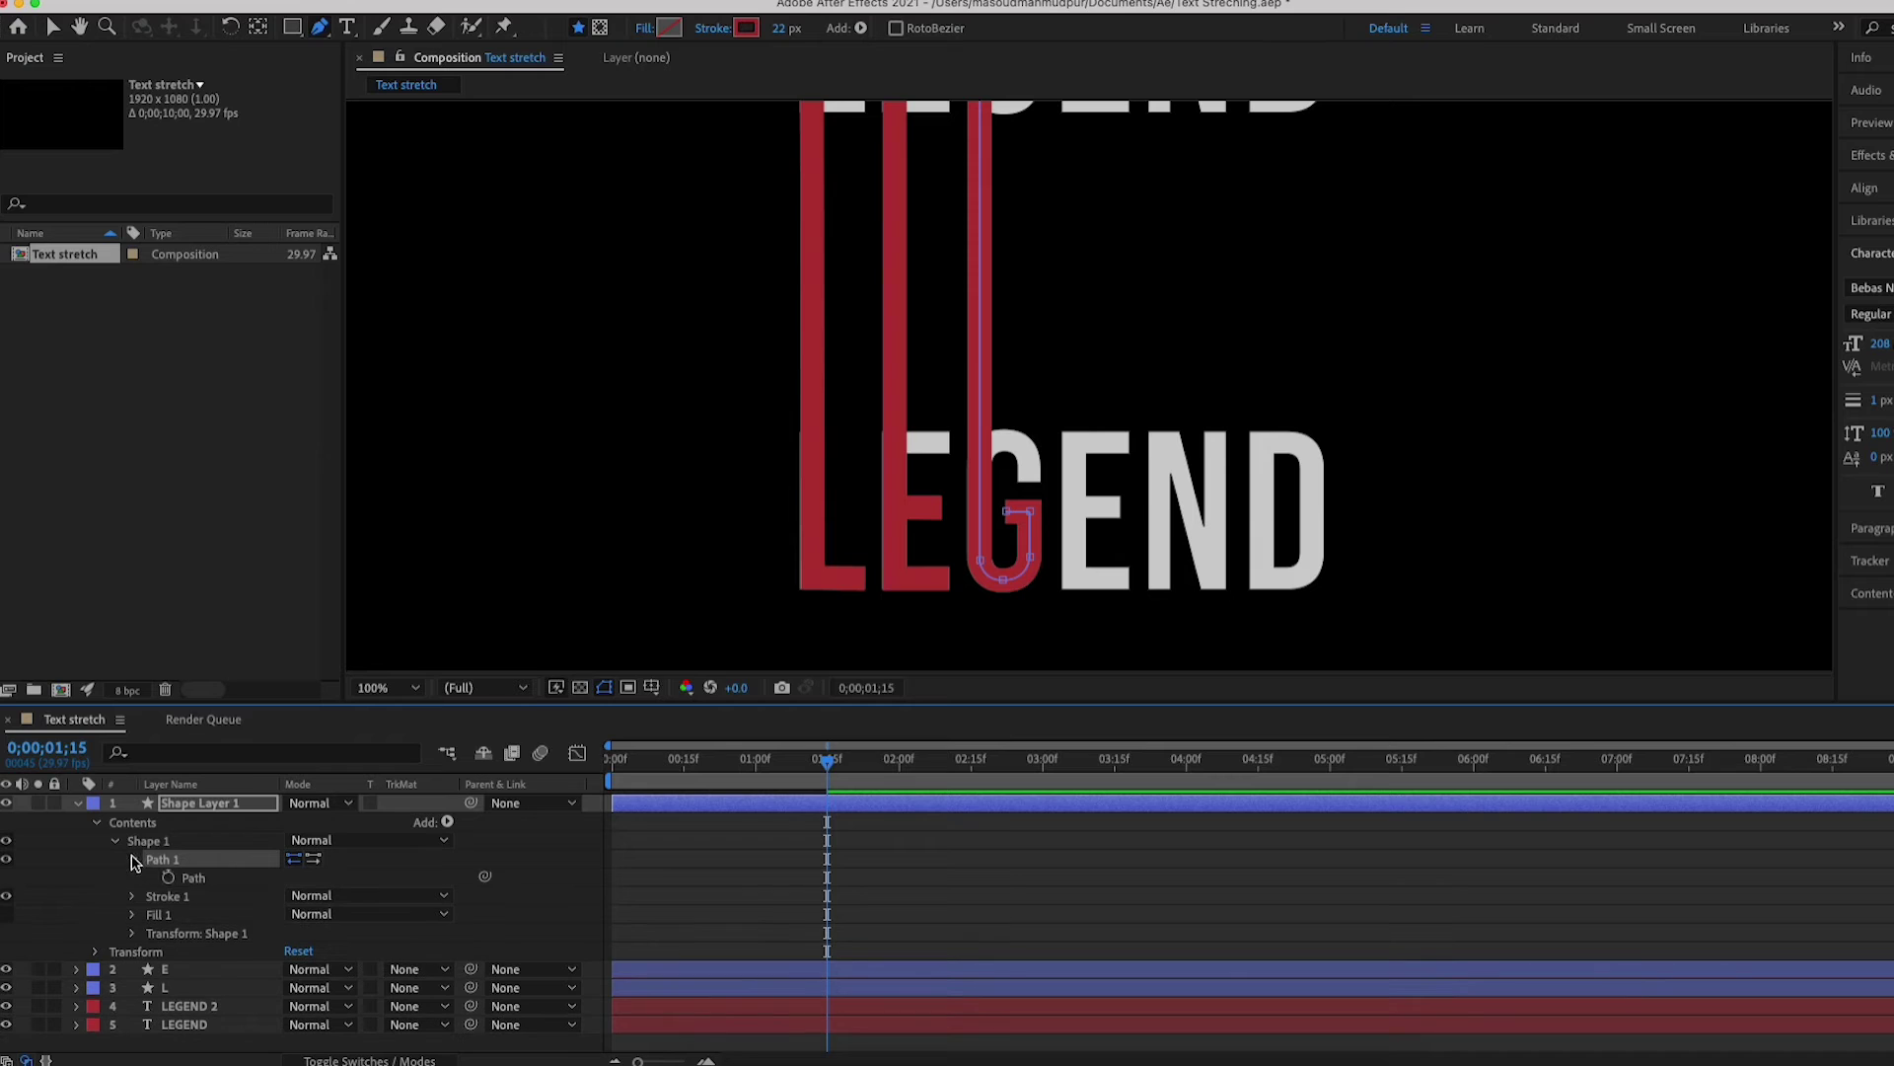
{"action": "left_click", "coordinate": [183, 877]}
- At 0;00;00;00, move the lower points of the G path up to the base of the upper G
{"action": "left_click_drag", "start_coordinate": [826, 761], "coordinate": [612, 762]}
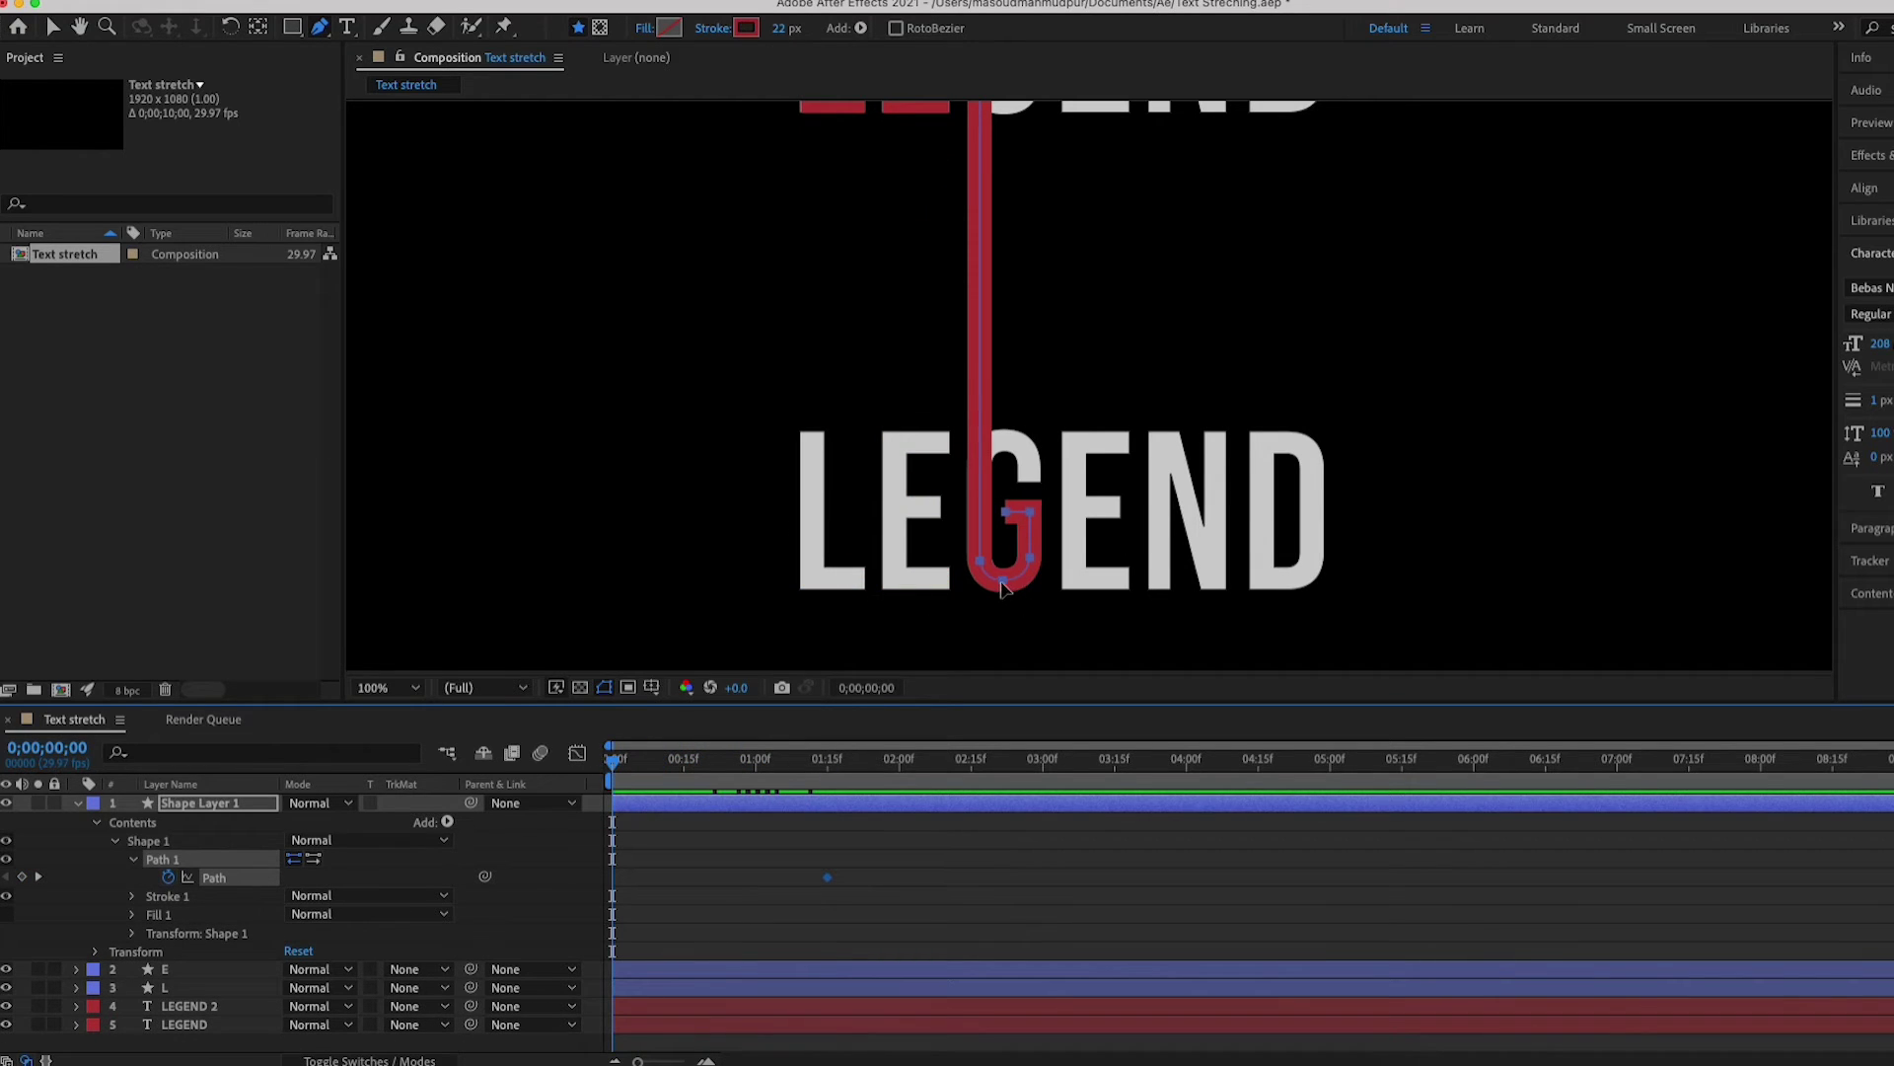
{"action": "left_click", "coordinate": [388, 688]}
{"action": "left_click", "coordinate": [414, 309]}
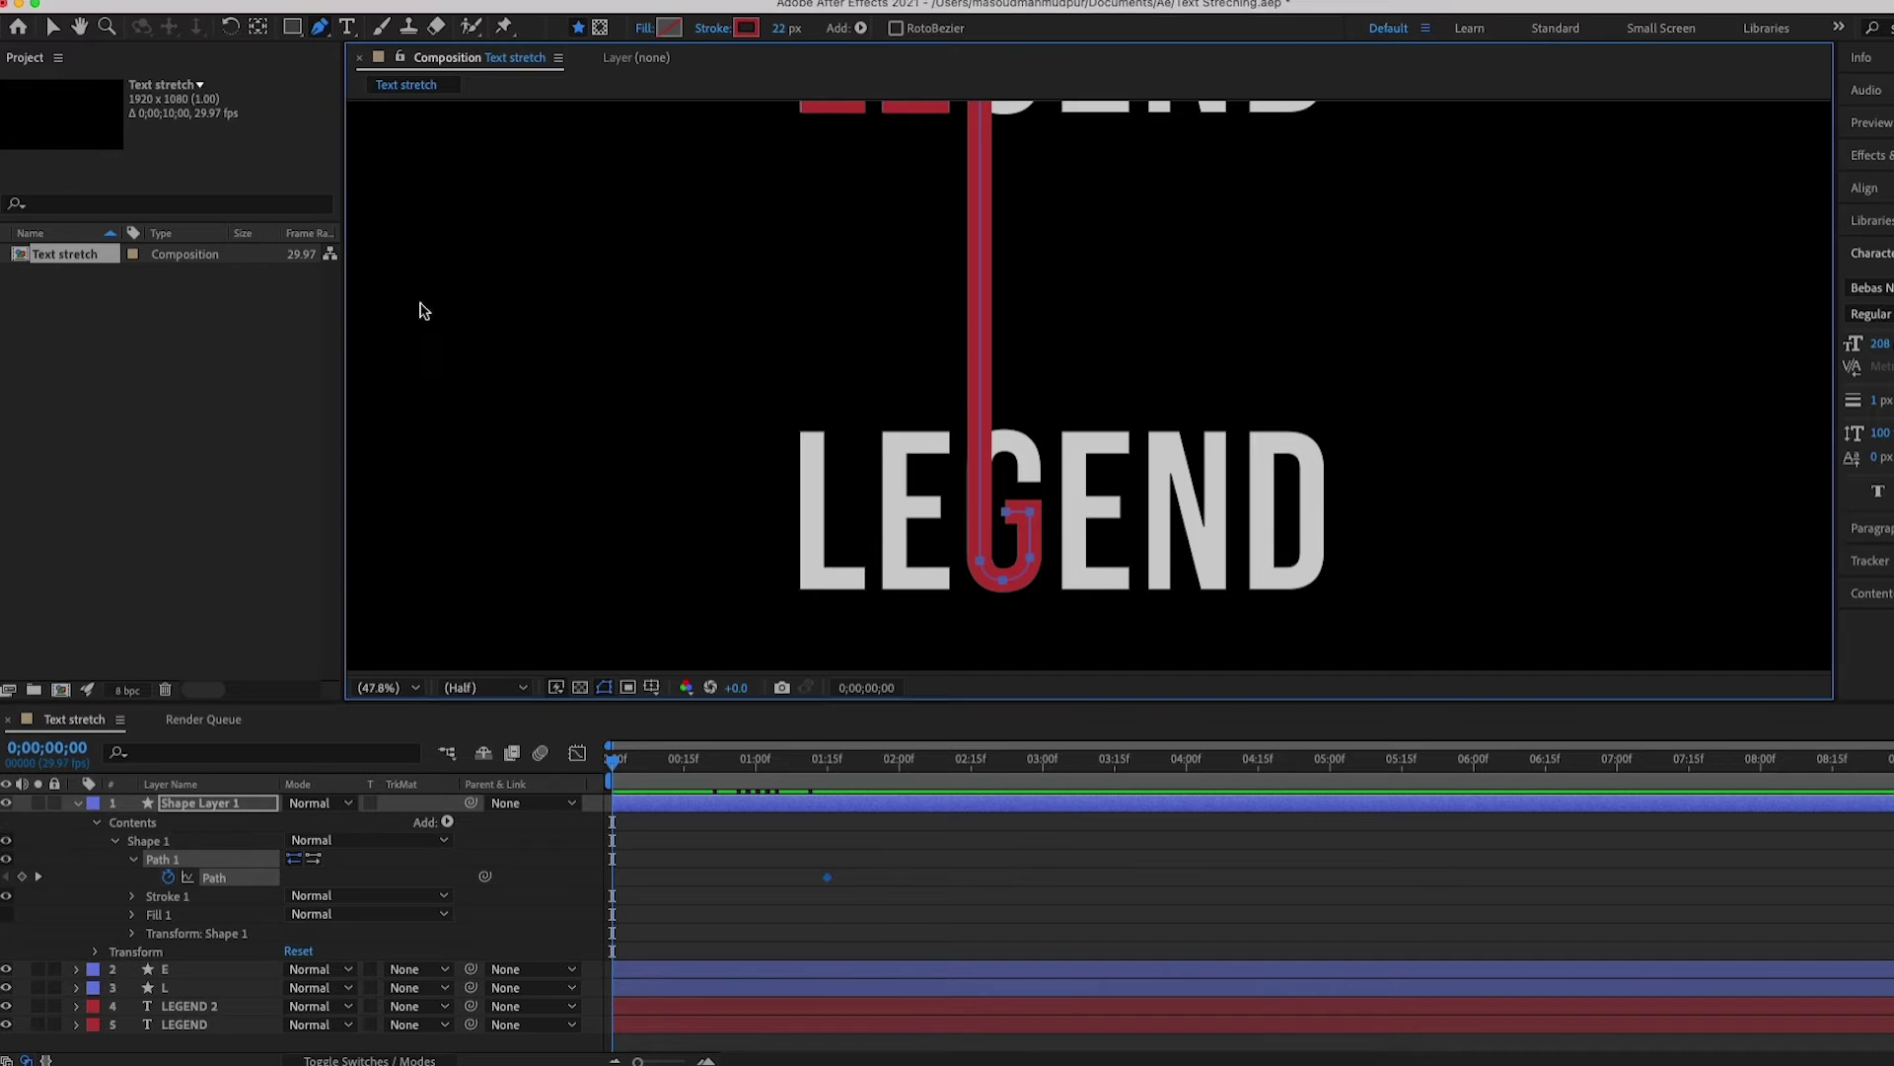
{"action": "key", "text": "super+t"}
{"action": "left_click_drag", "start_coordinate": [1062, 429], "coordinate": [1087, 205]}
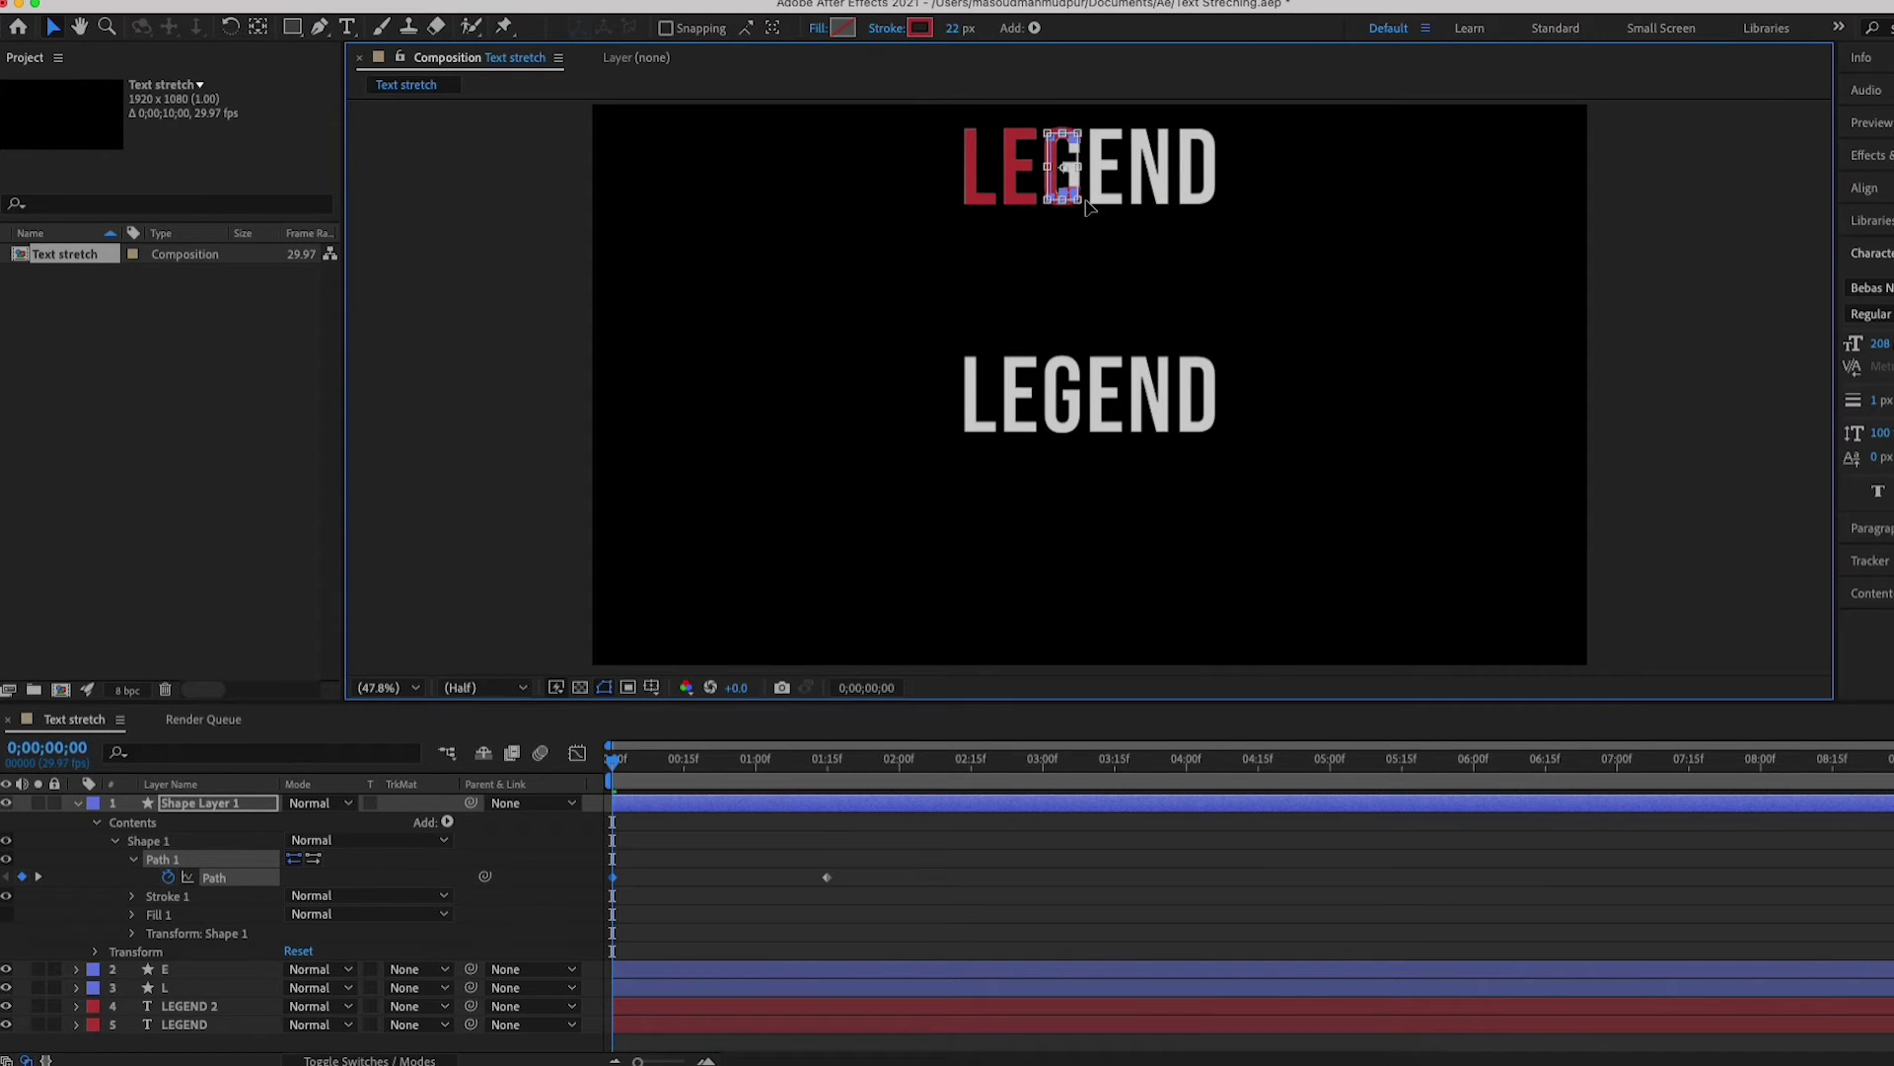
- At 100% zoom, raise the two crossbar points of the G path onto the upper G's crossbar
{"action": "left_click", "coordinate": [392, 696]}
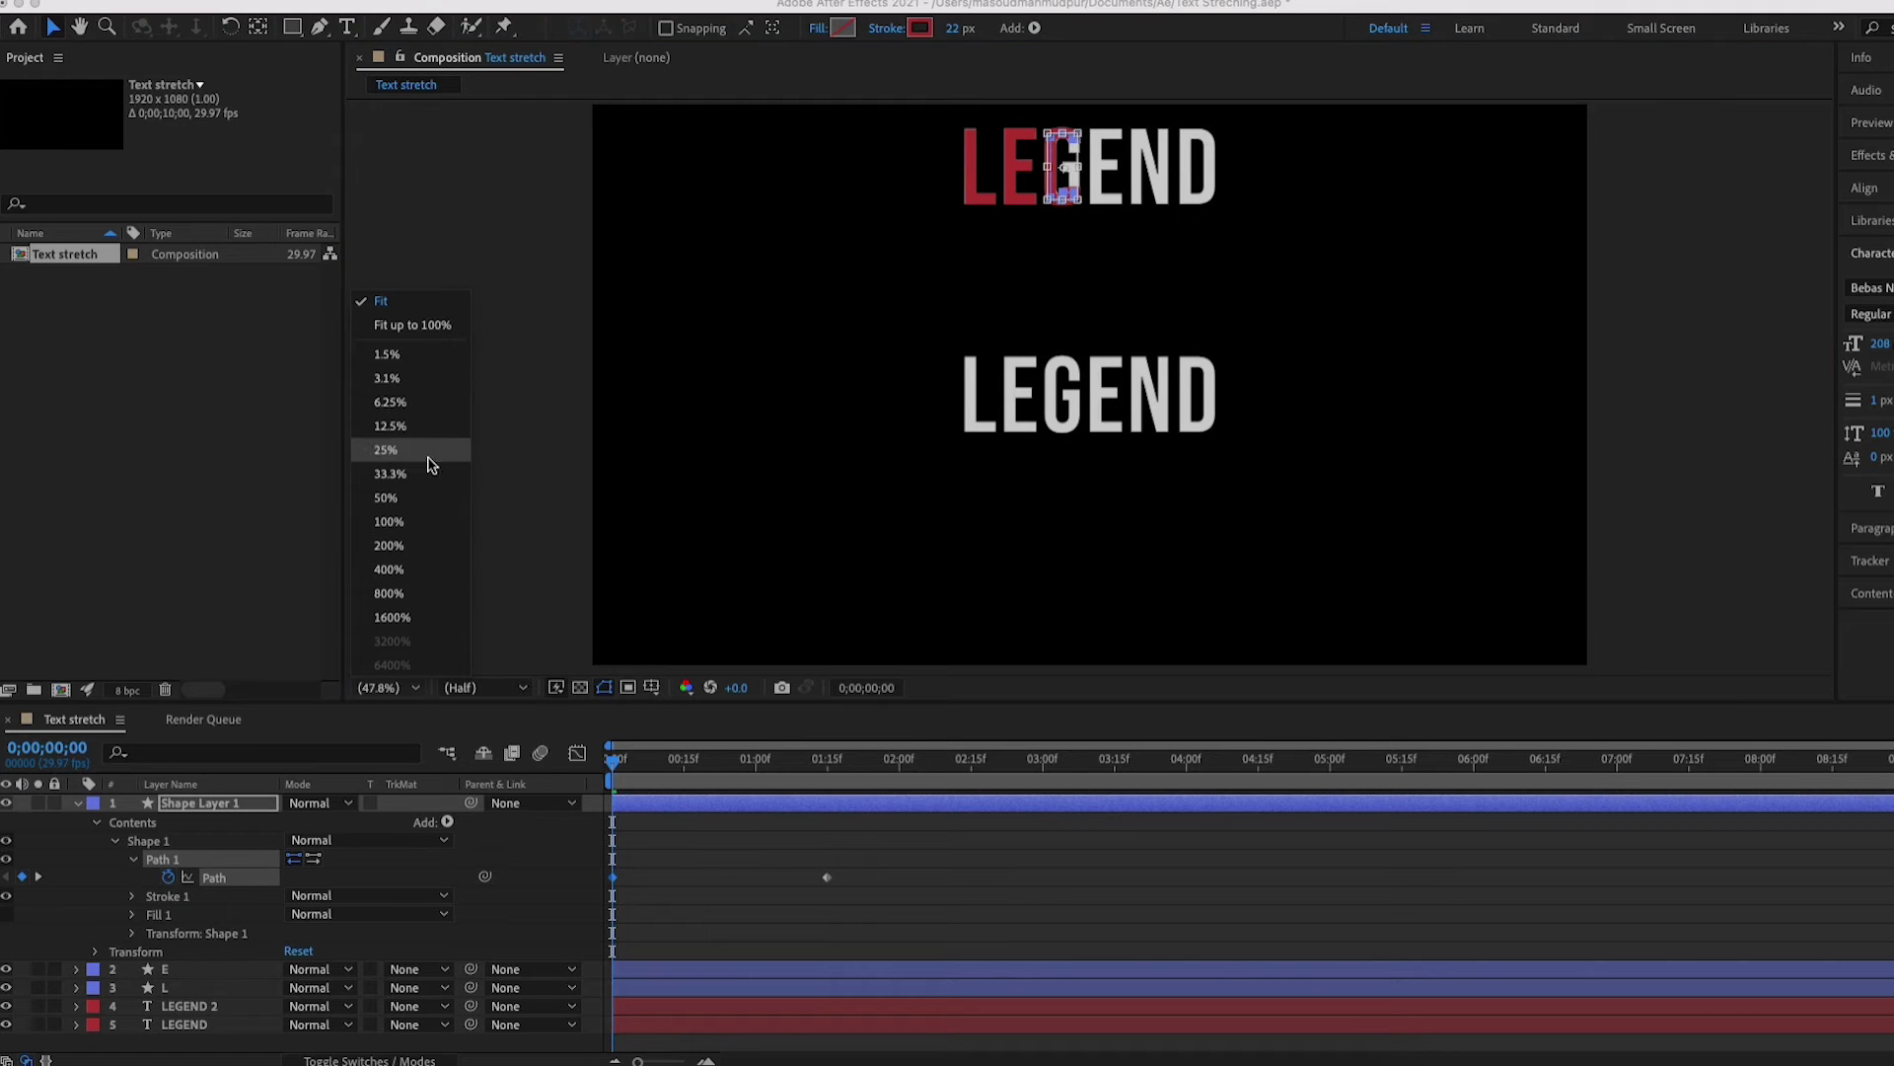
{"action": "left_click", "coordinate": [434, 520]}
{"action": "left_click_drag", "start_coordinate": [1021, 254], "coordinate": [993, 609]}
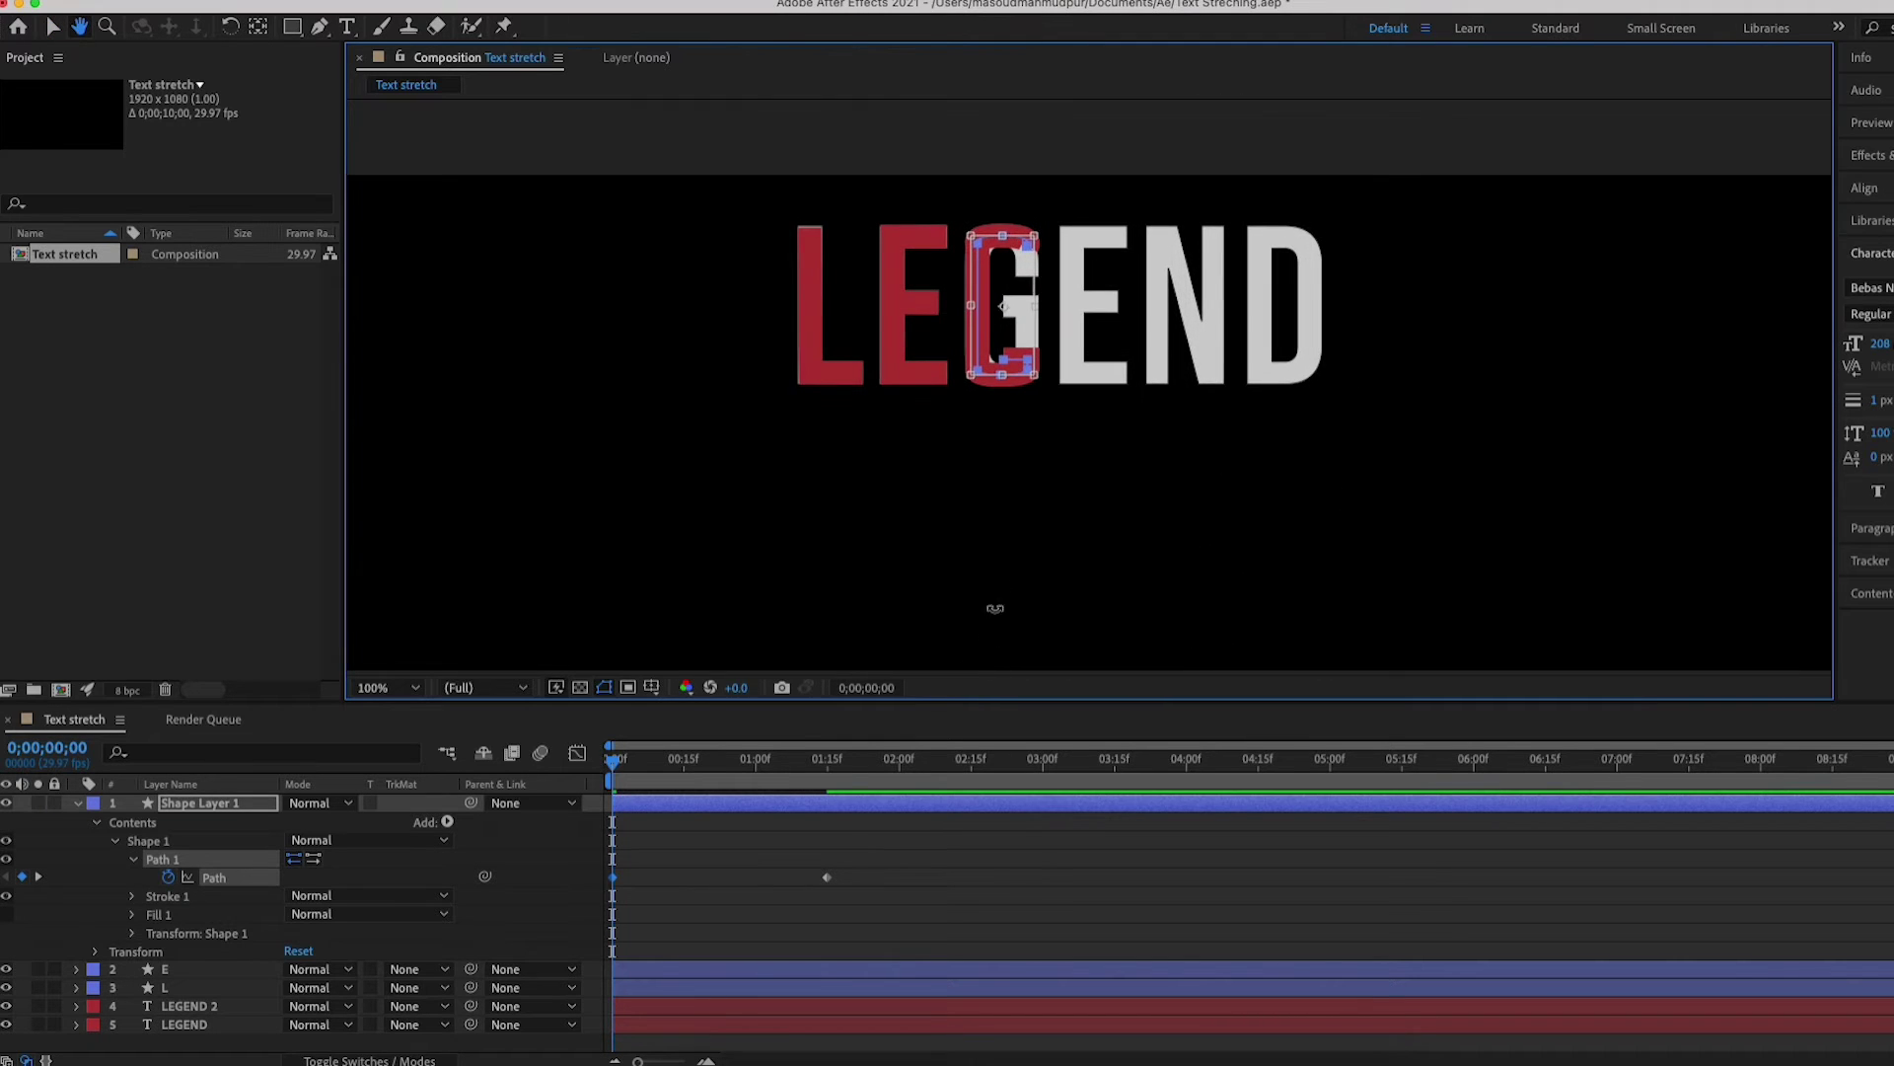
{"action": "left_click", "coordinate": [232, 878]}
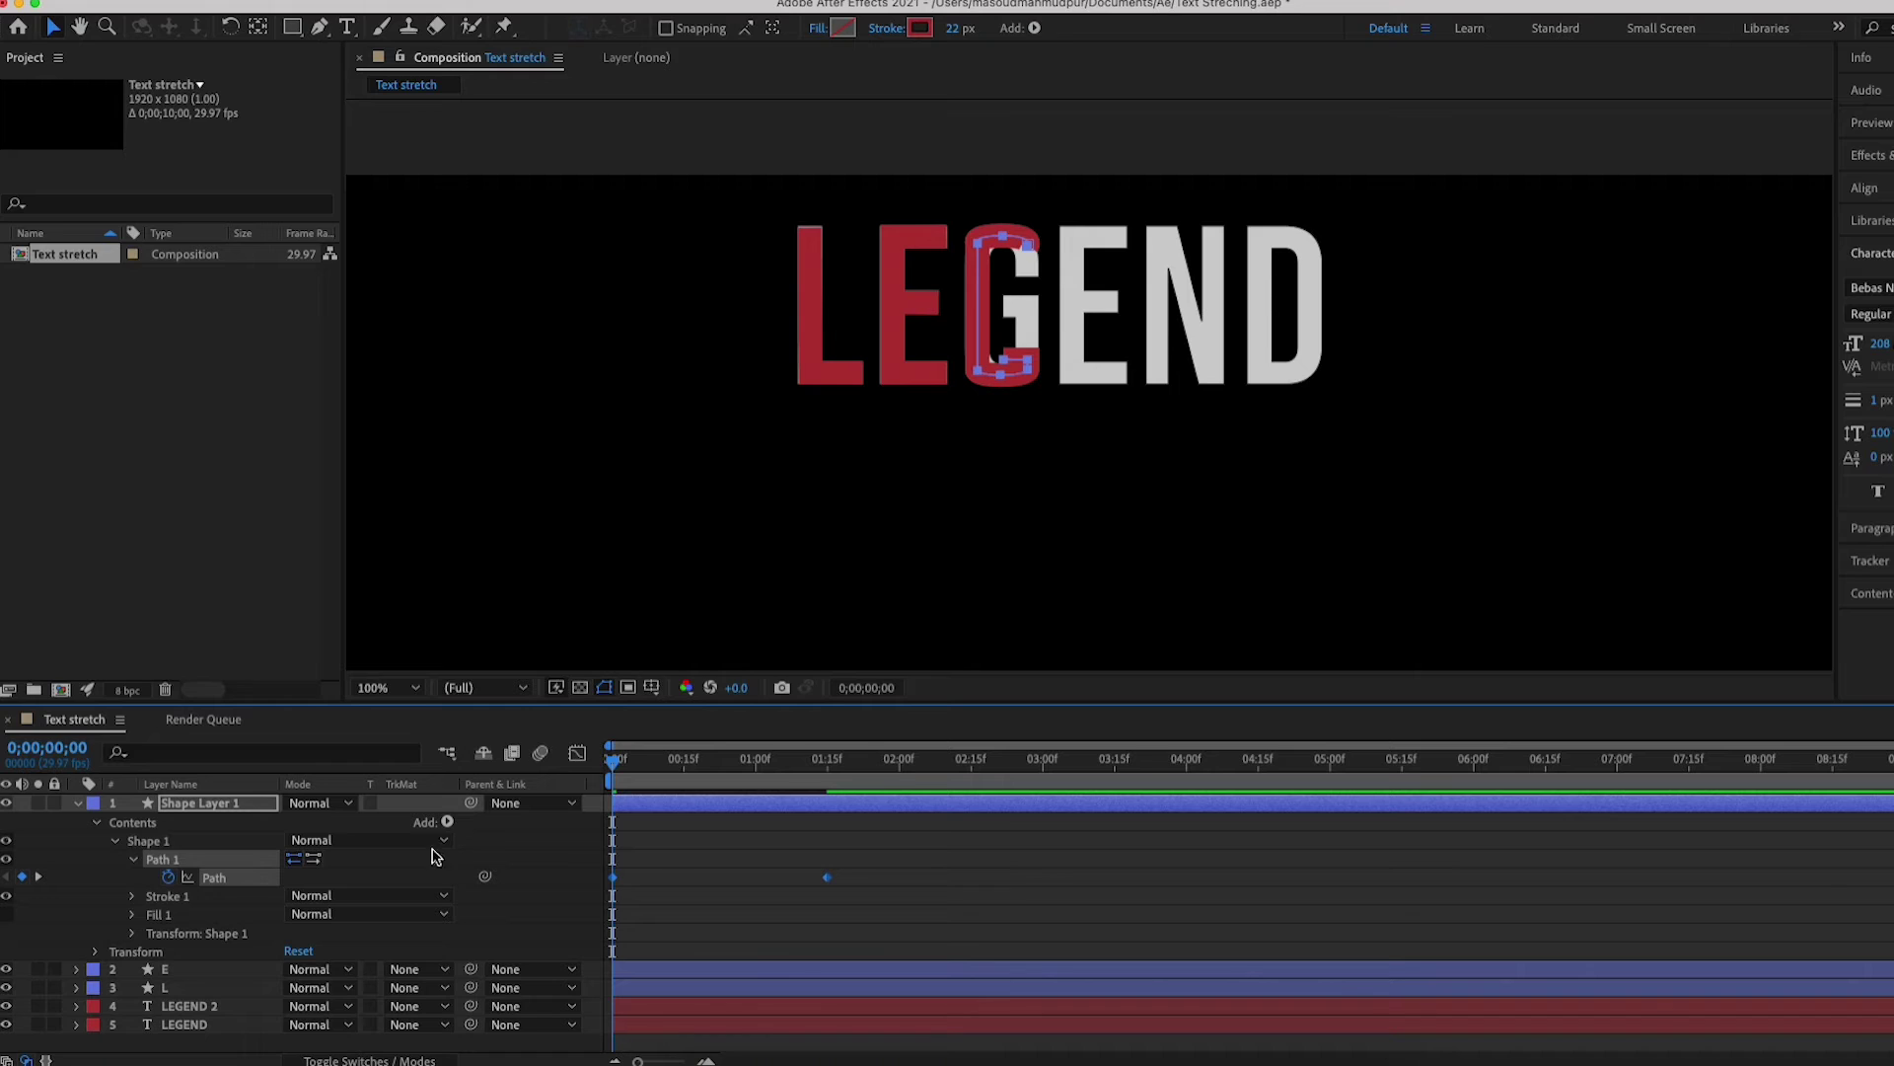
{"action": "left_click", "coordinate": [238, 838]}
{"action": "left_click", "coordinate": [233, 858]}
{"action": "left_click_drag", "start_coordinate": [1003, 358], "coordinate": [1008, 297]}
{"action": "left_click_drag", "start_coordinate": [1028, 360], "coordinate": [1027, 302]}
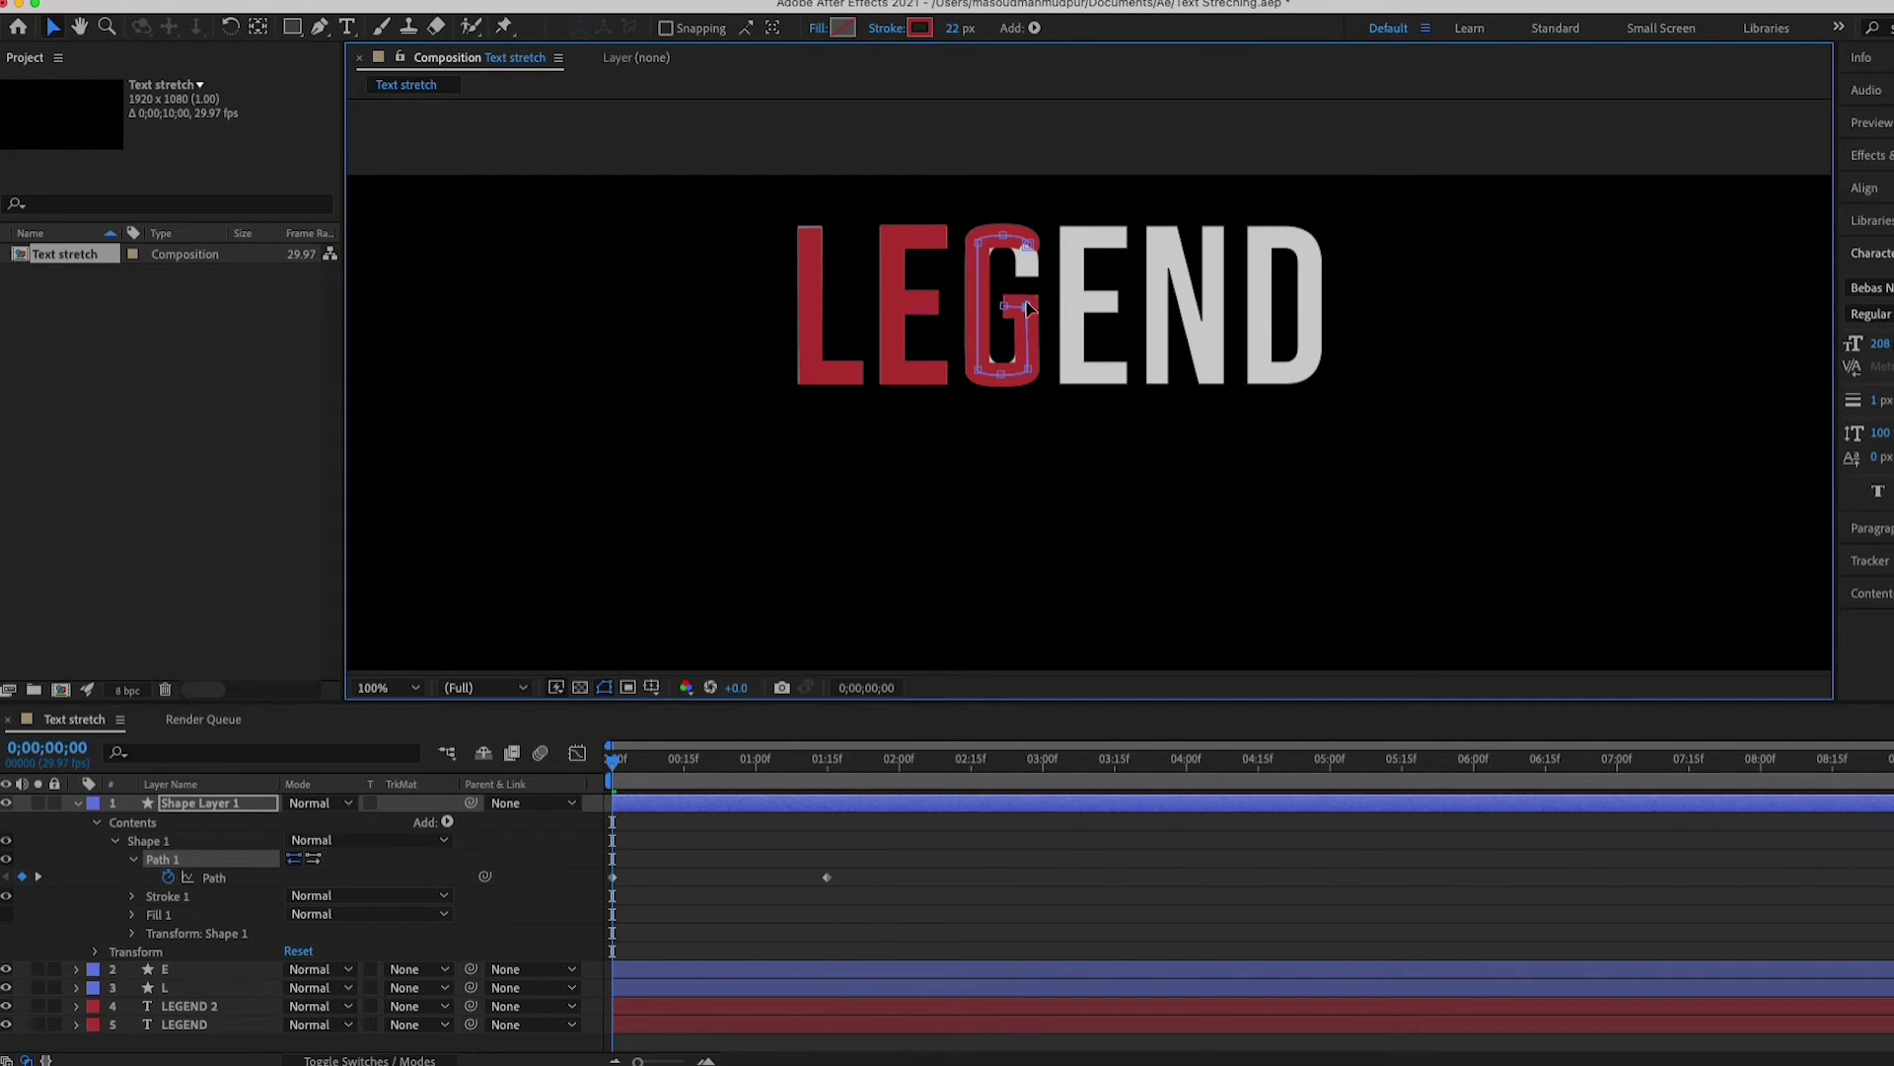
- Reshape the side points, upper terminal and bottom curve of the G path to follow the upper G's outline
{"action": "mouse_move", "coordinate": [1028, 369]}
{"action": "left_mouse_down"}
{"action": "mouse_move", "coordinate": [1030, 346]}
{"action": "mouse_move", "coordinate": [974, 345]}
{"action": "mouse_move", "coordinate": [1001, 377]}
{"action": "mouse_move", "coordinate": [1030, 376]}
{"action": "mouse_move", "coordinate": [1026, 351]}
{"action": "left_mouse_up"}
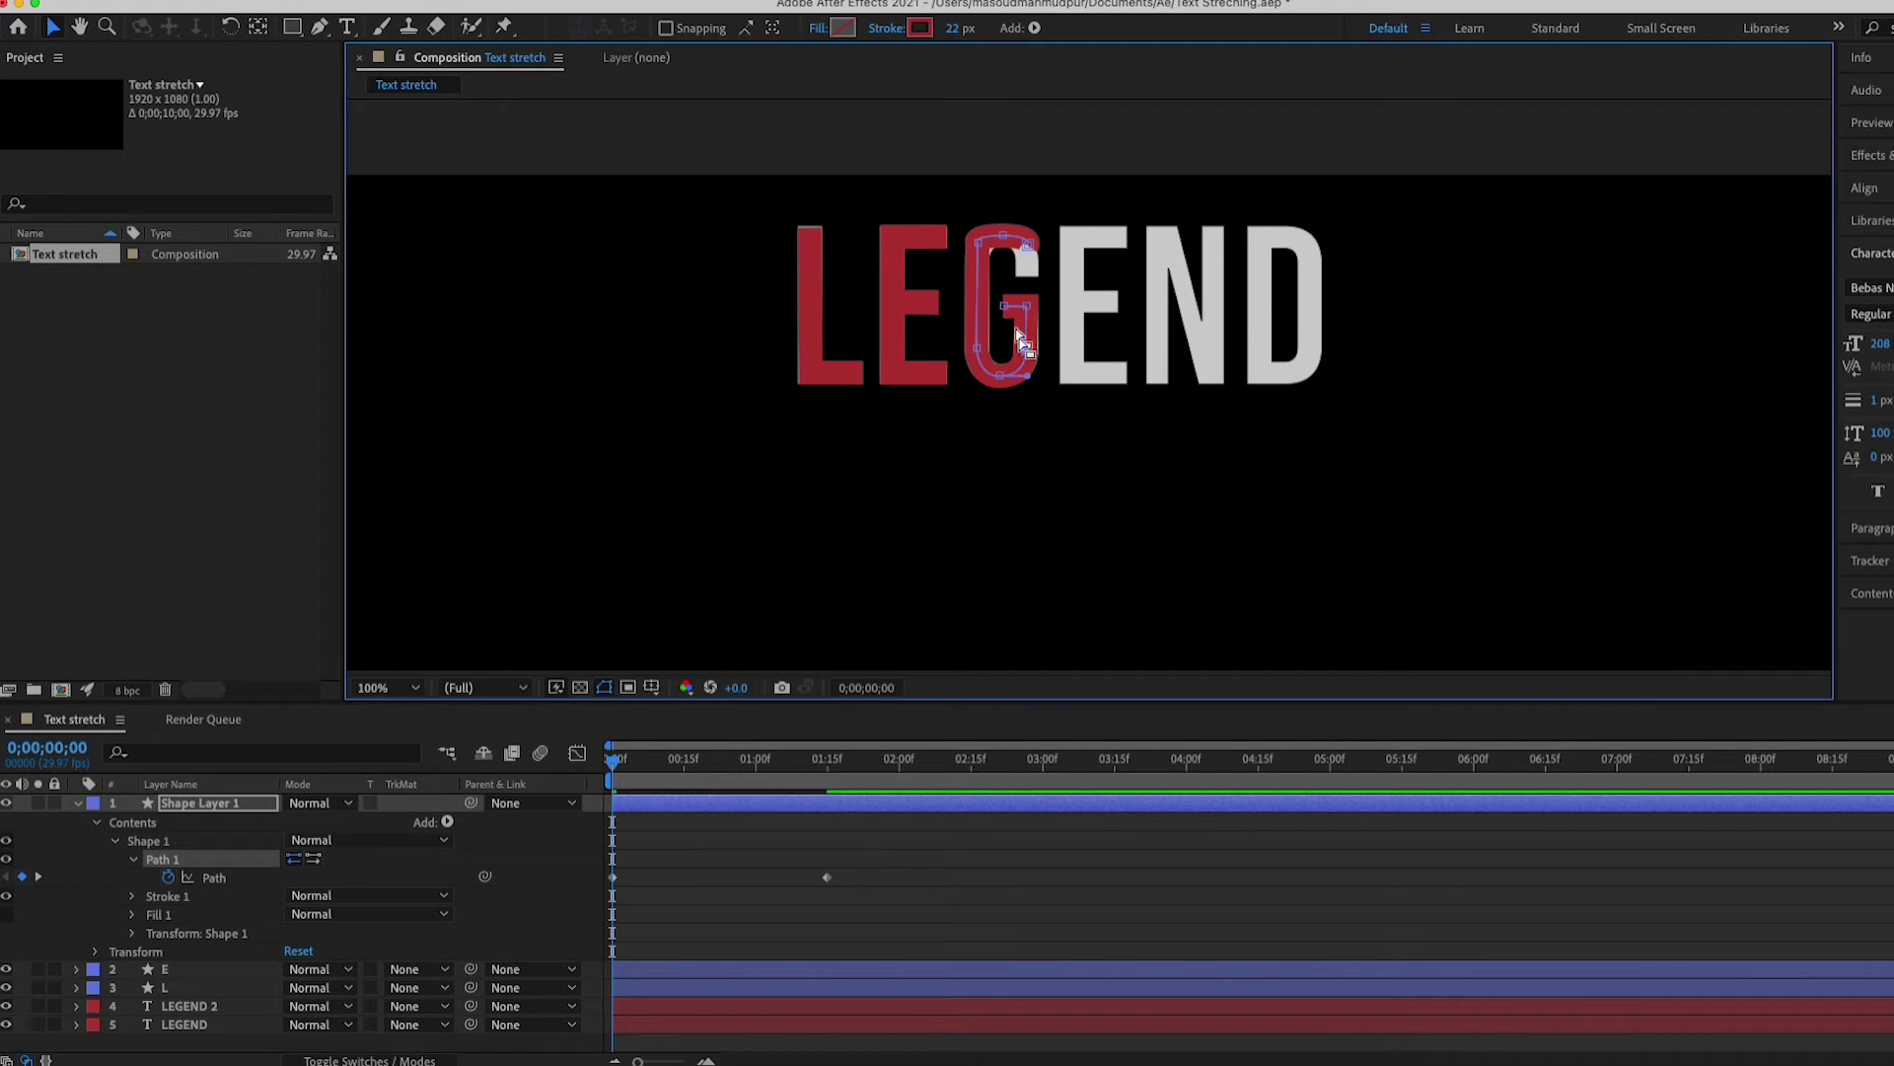
{"action": "mouse_move", "coordinate": [1027, 245]}
{"action": "left_mouse_down"}
{"action": "mouse_move", "coordinate": [1029, 273]}
{"action": "mouse_move", "coordinate": [977, 268]}
{"action": "left_mouse_up"}
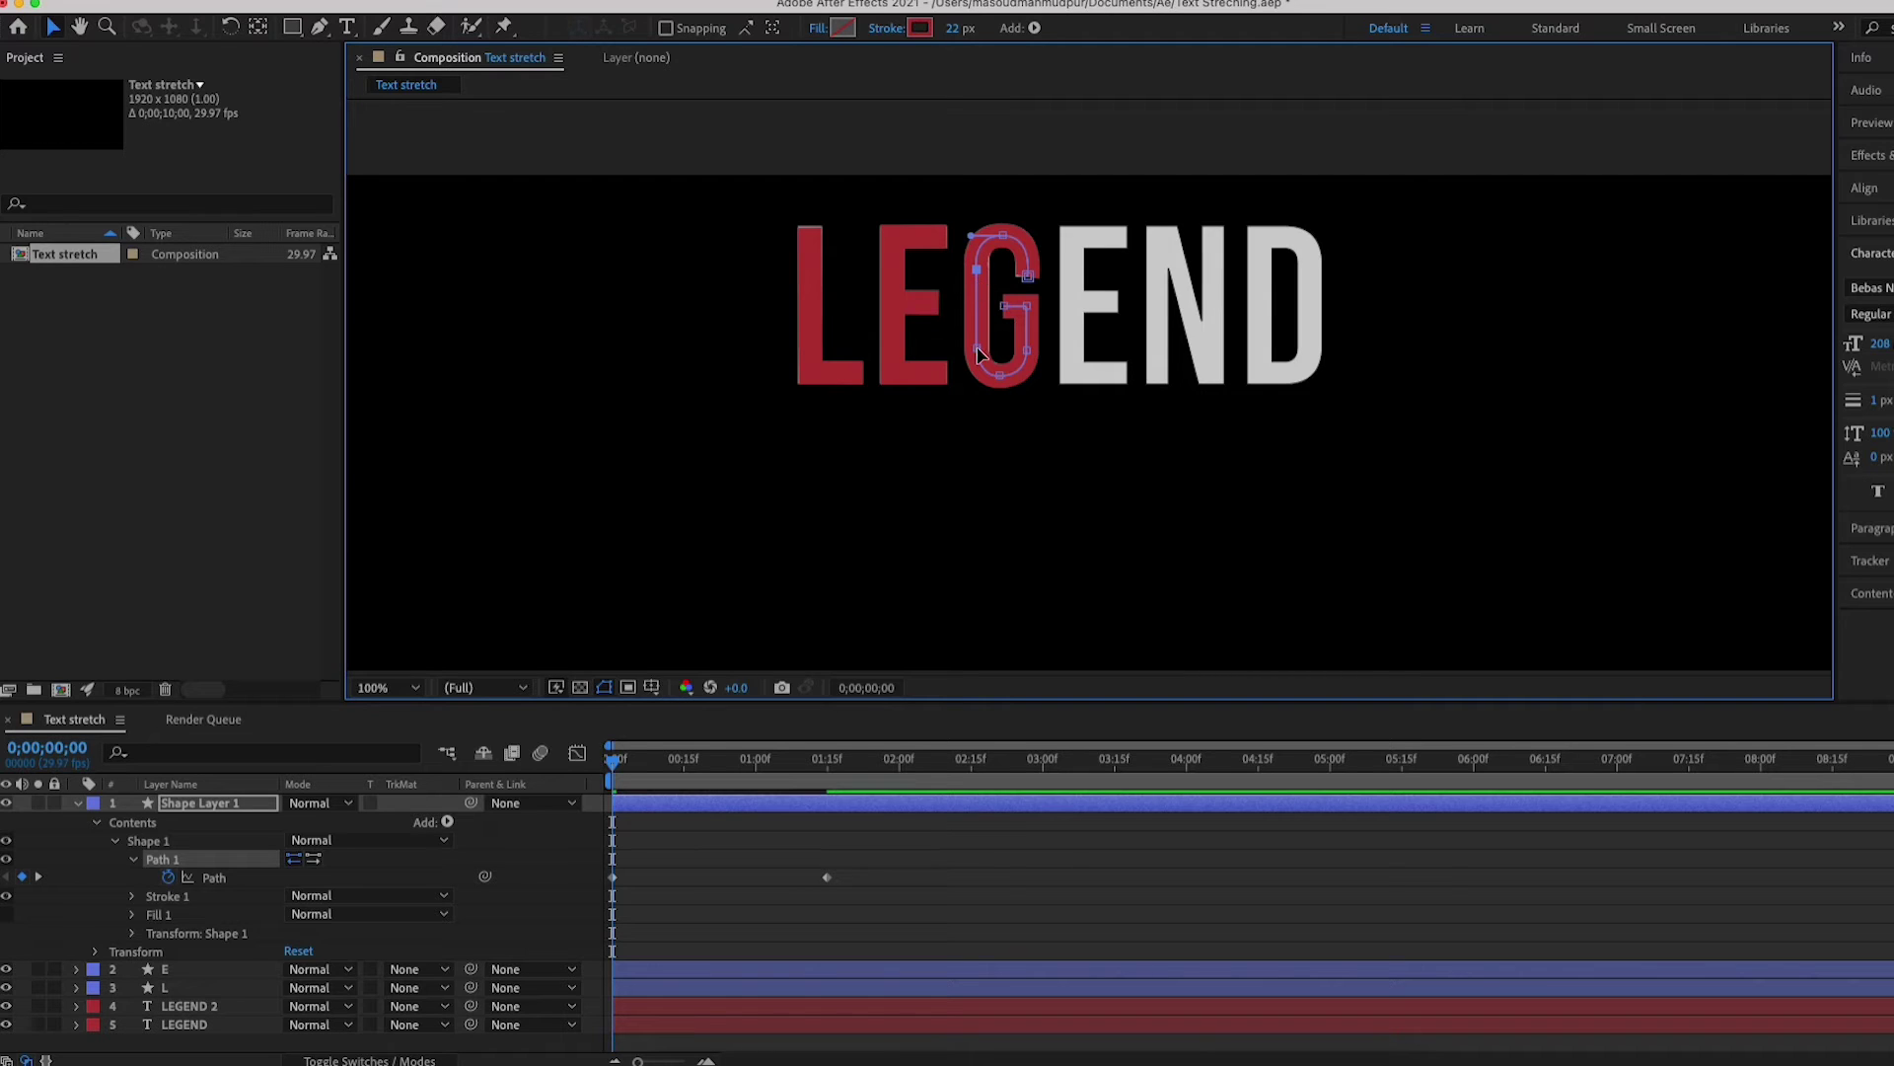
{"action": "left_click_drag", "start_coordinate": [978, 347], "coordinate": [977, 350]}
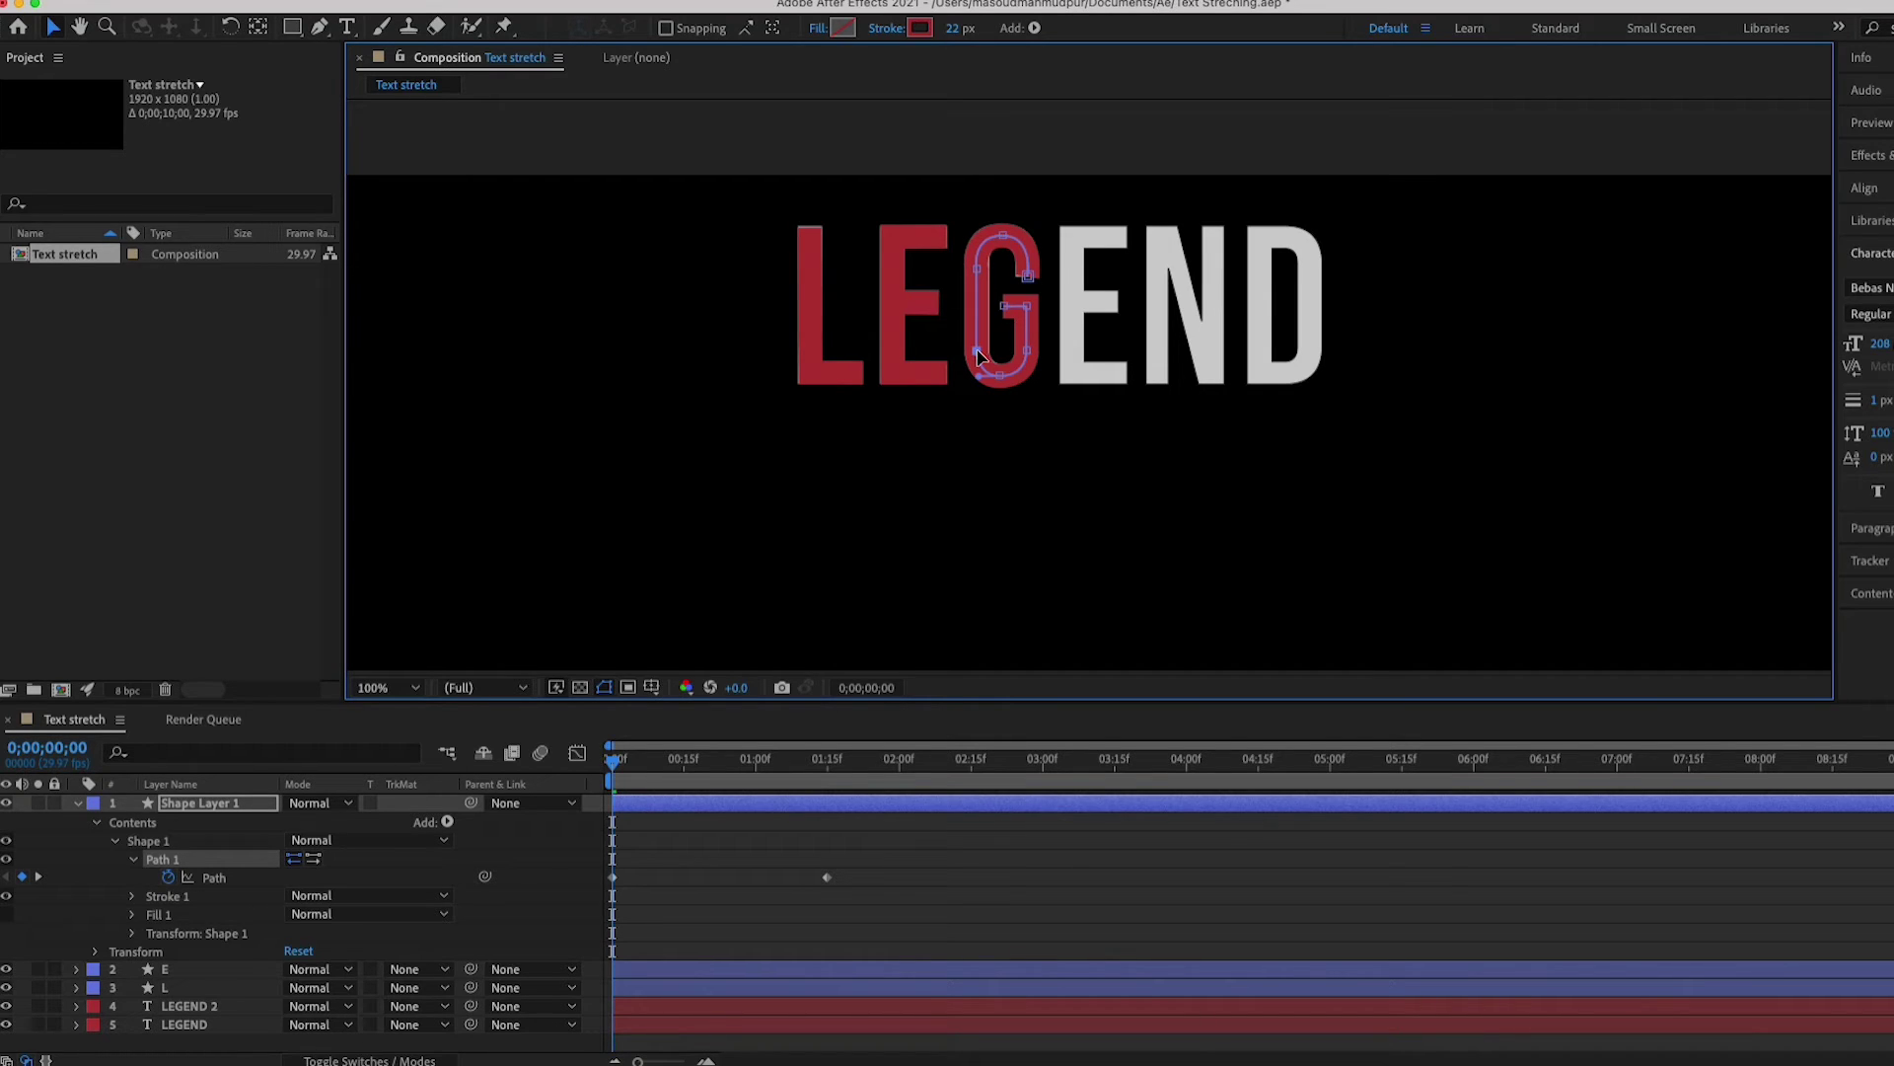
{"action": "left_click", "coordinate": [978, 268]}
{"action": "left_click", "coordinate": [1000, 376]}
{"action": "left_click_drag", "start_coordinate": [977, 376], "coordinate": [997, 377]}
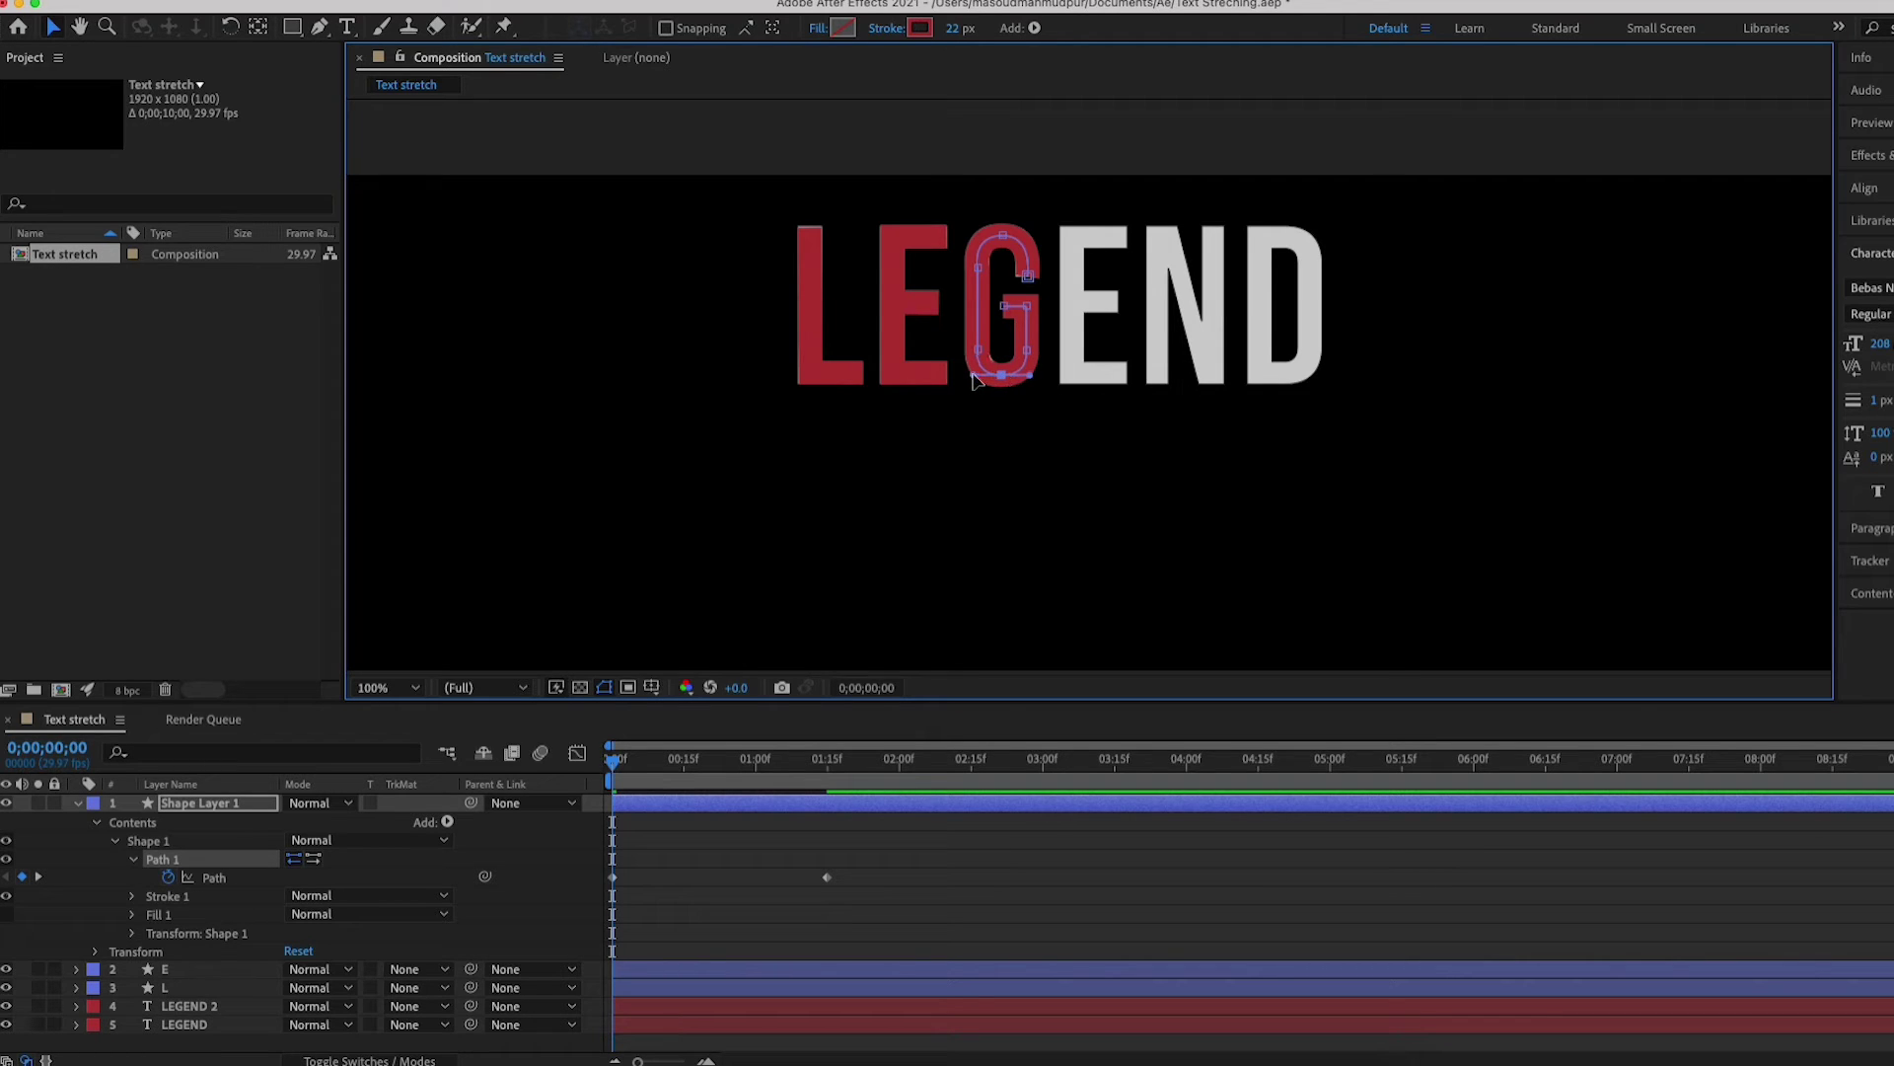
{"action": "left_click_drag", "start_coordinate": [973, 375], "coordinate": [977, 374]}
- Apply Easy Ease to the G's Path keyframes and lengthen the end keyframe's easing in the speed graph for an early peak
{"action": "left_click", "coordinate": [214, 877]}
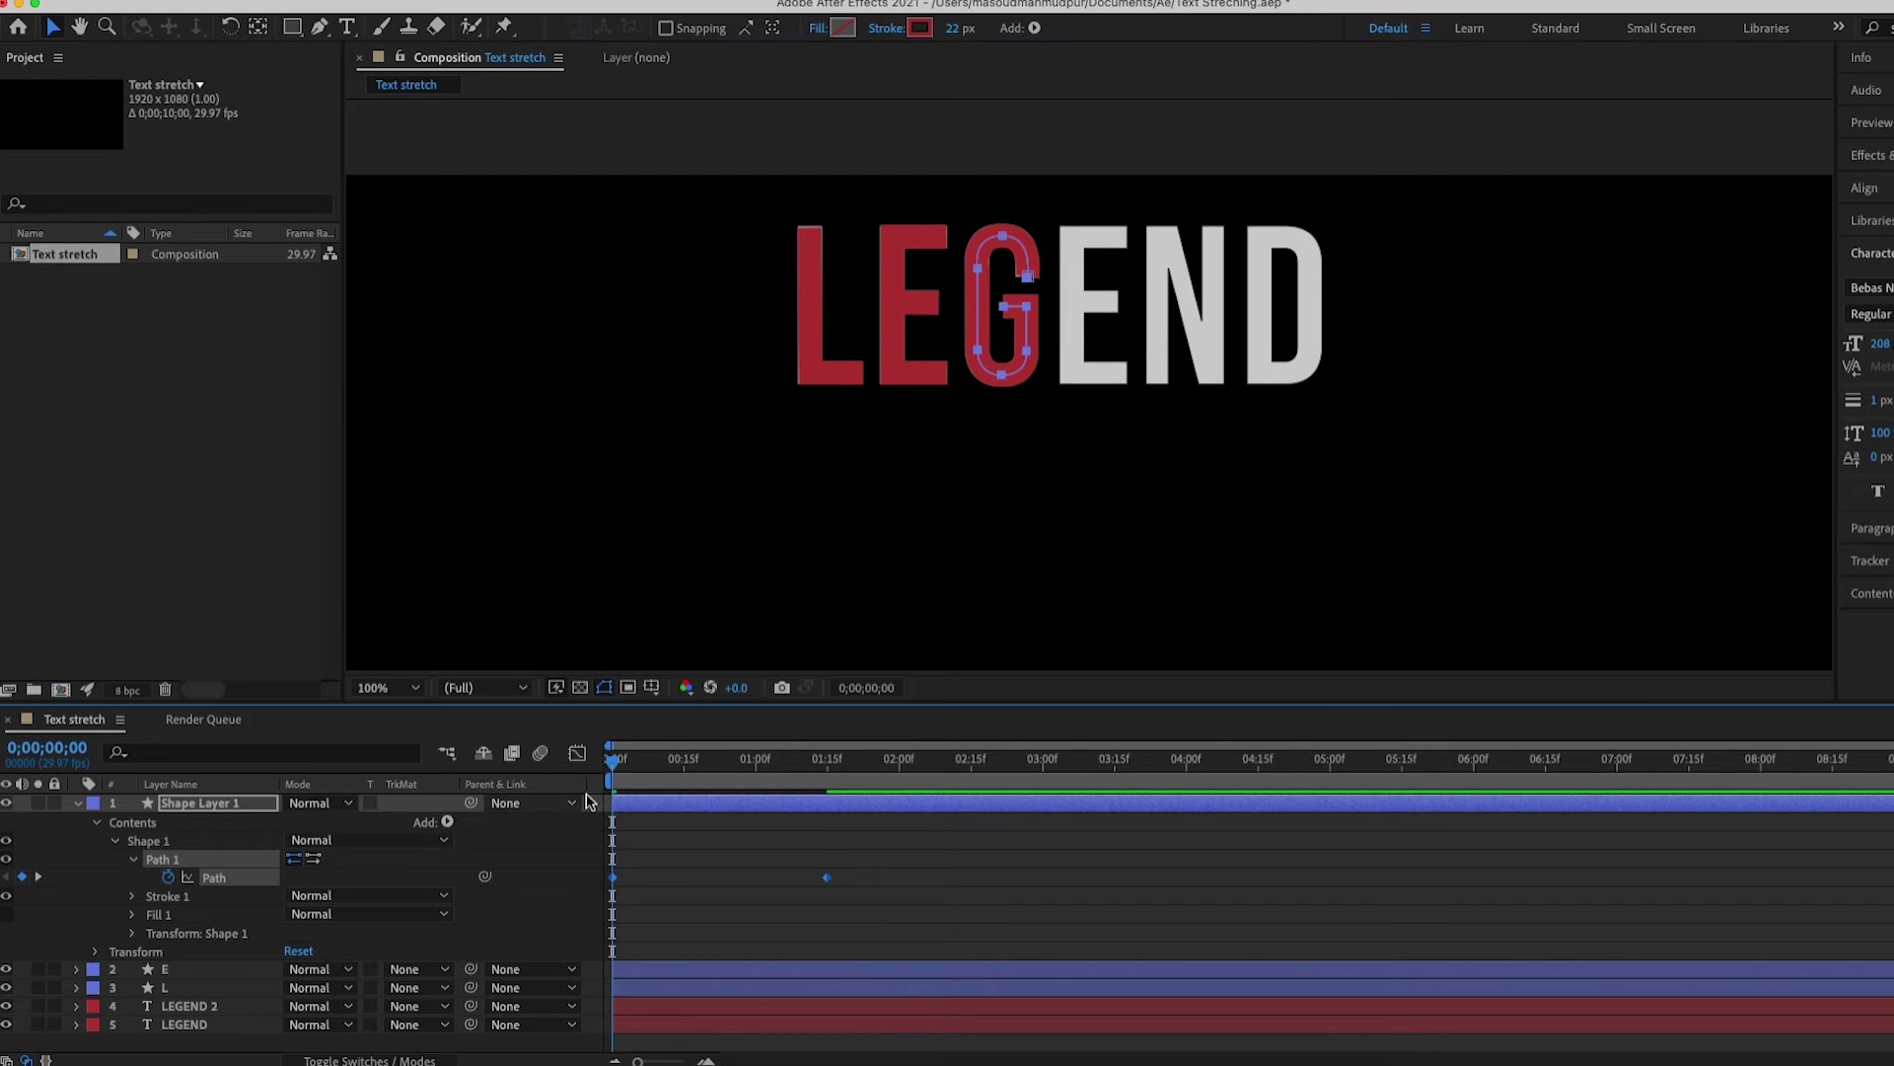
{"action": "left_click", "coordinate": [577, 753]}
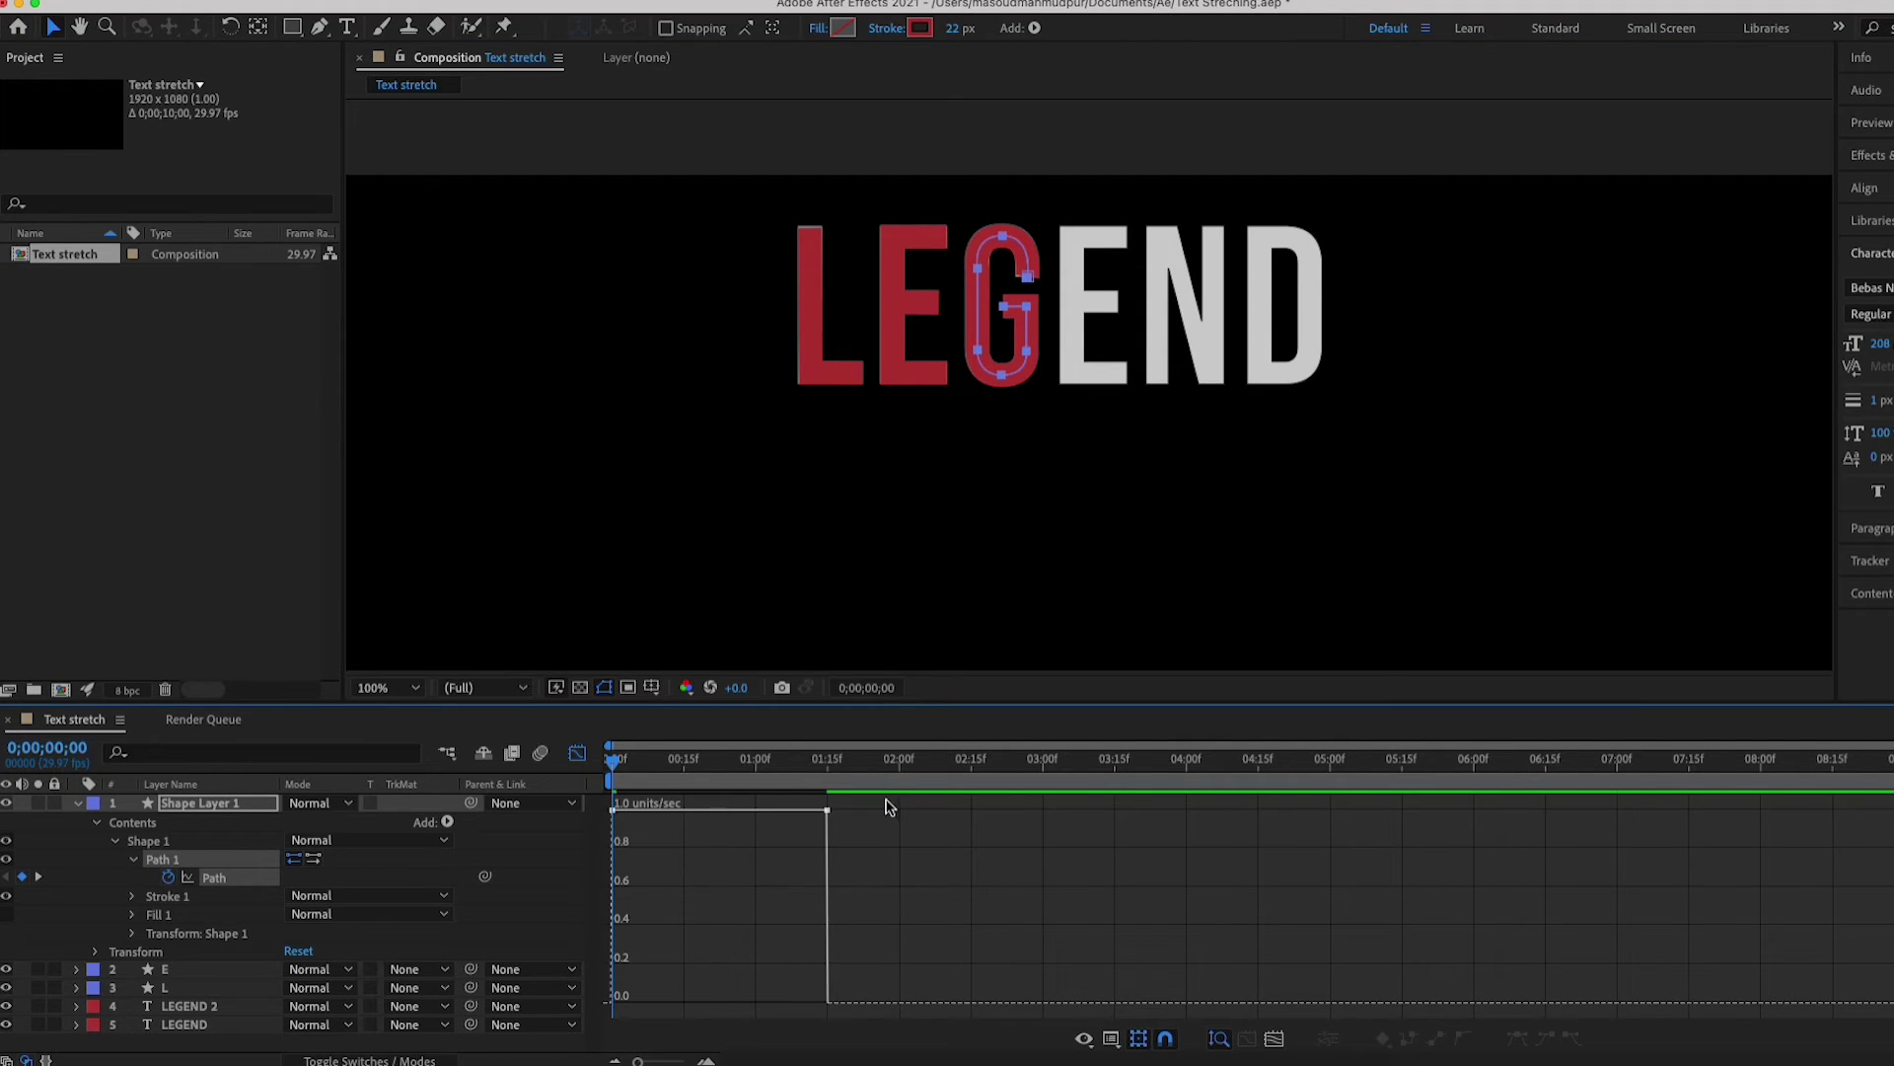
{"action": "left_click_drag", "start_coordinate": [891, 801], "coordinate": [604, 850]}
{"action": "left_click", "coordinate": [1516, 1038]}
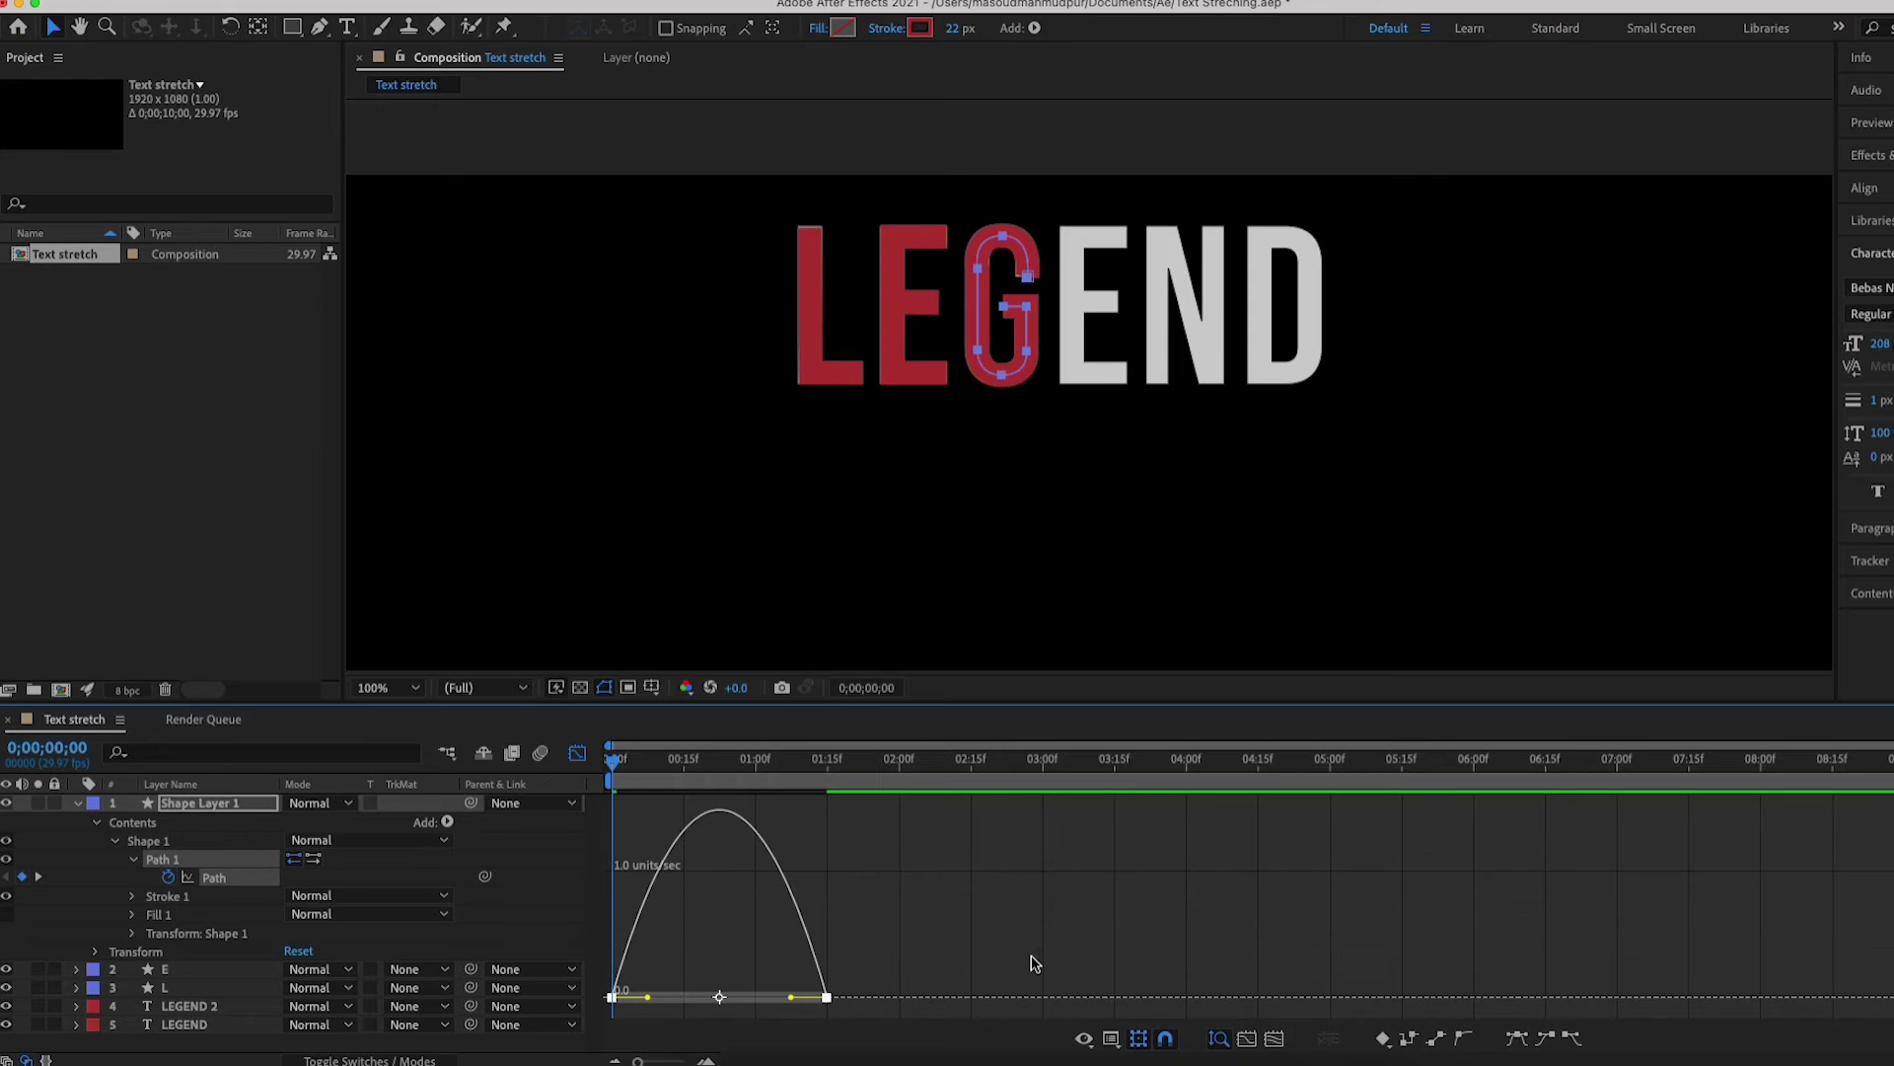
{"action": "left_click_drag", "start_coordinate": [755, 994], "coordinate": [726, 1000]}
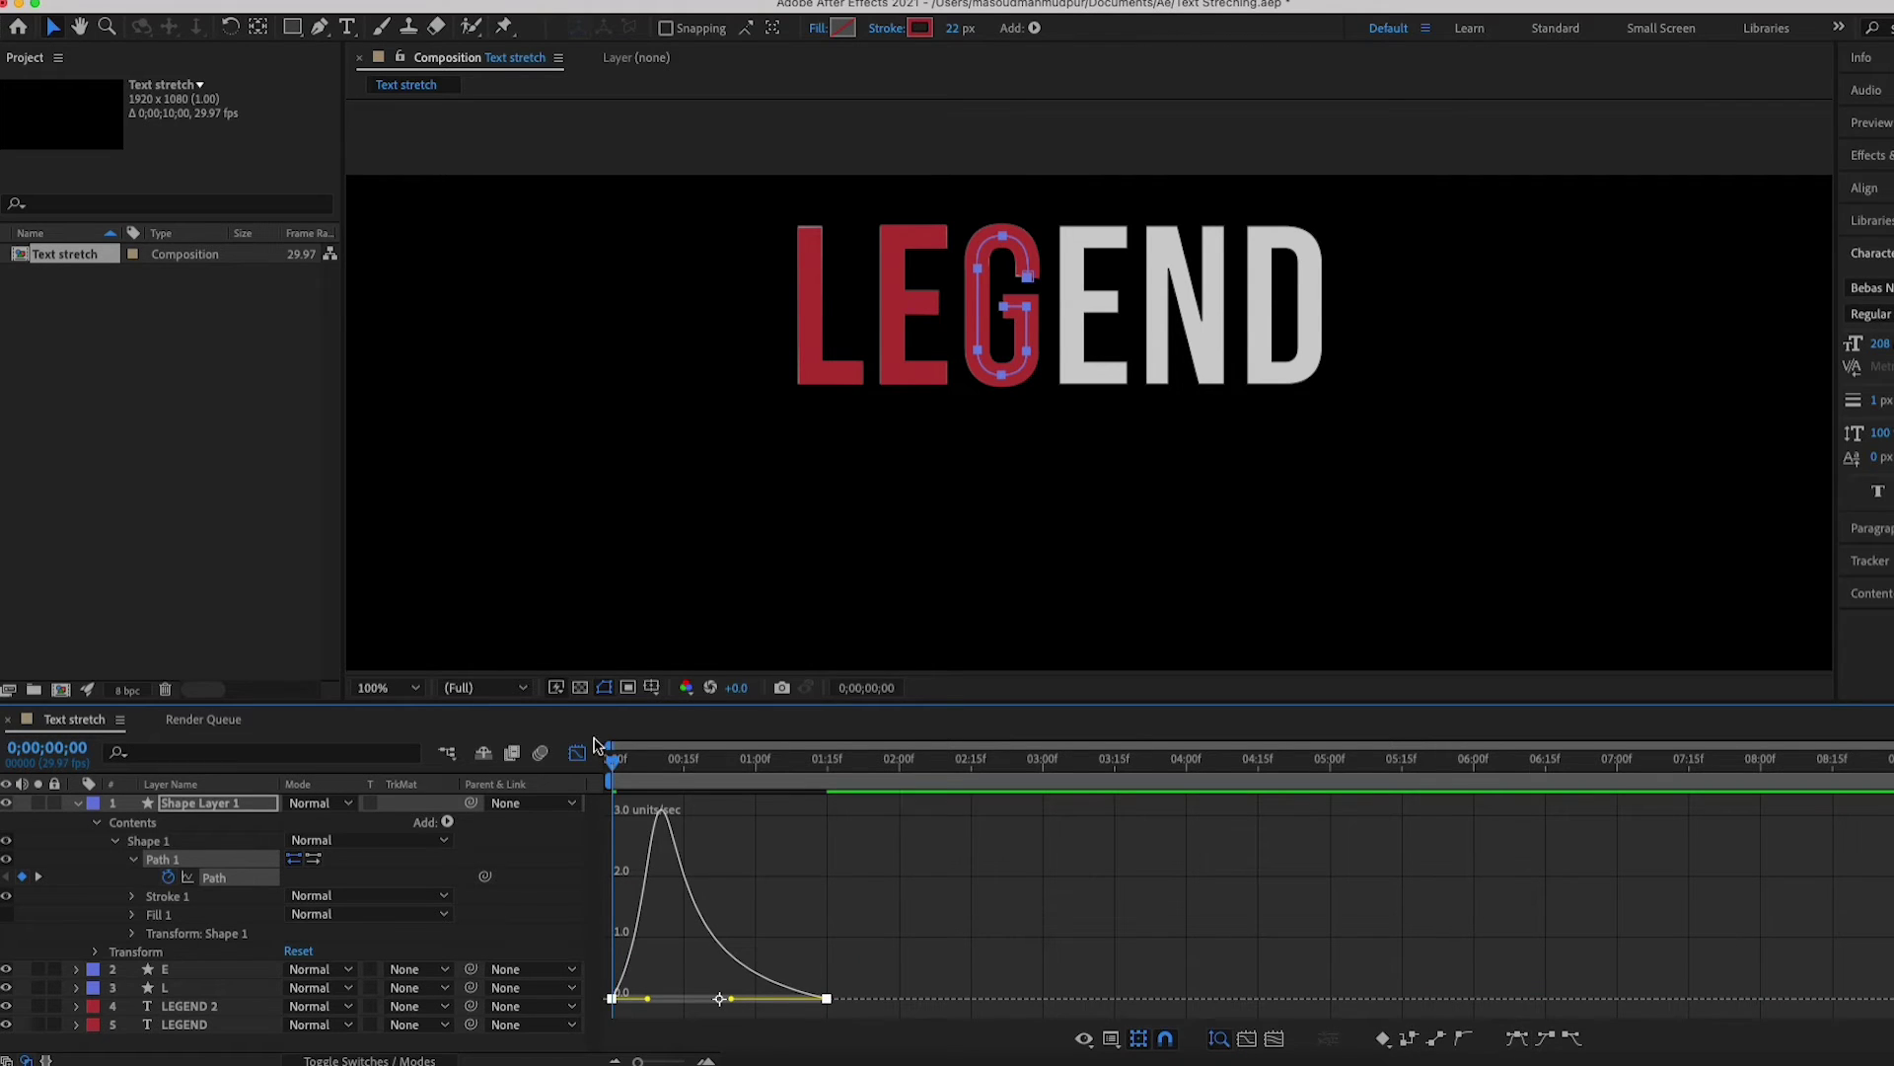
- Preview the G stretch animation together with L and E, with the whole composition fitted in view
{"action": "key", "text": "space"}
{"action": "left_click", "coordinate": [414, 687]}
{"action": "left_click", "coordinate": [435, 326]}
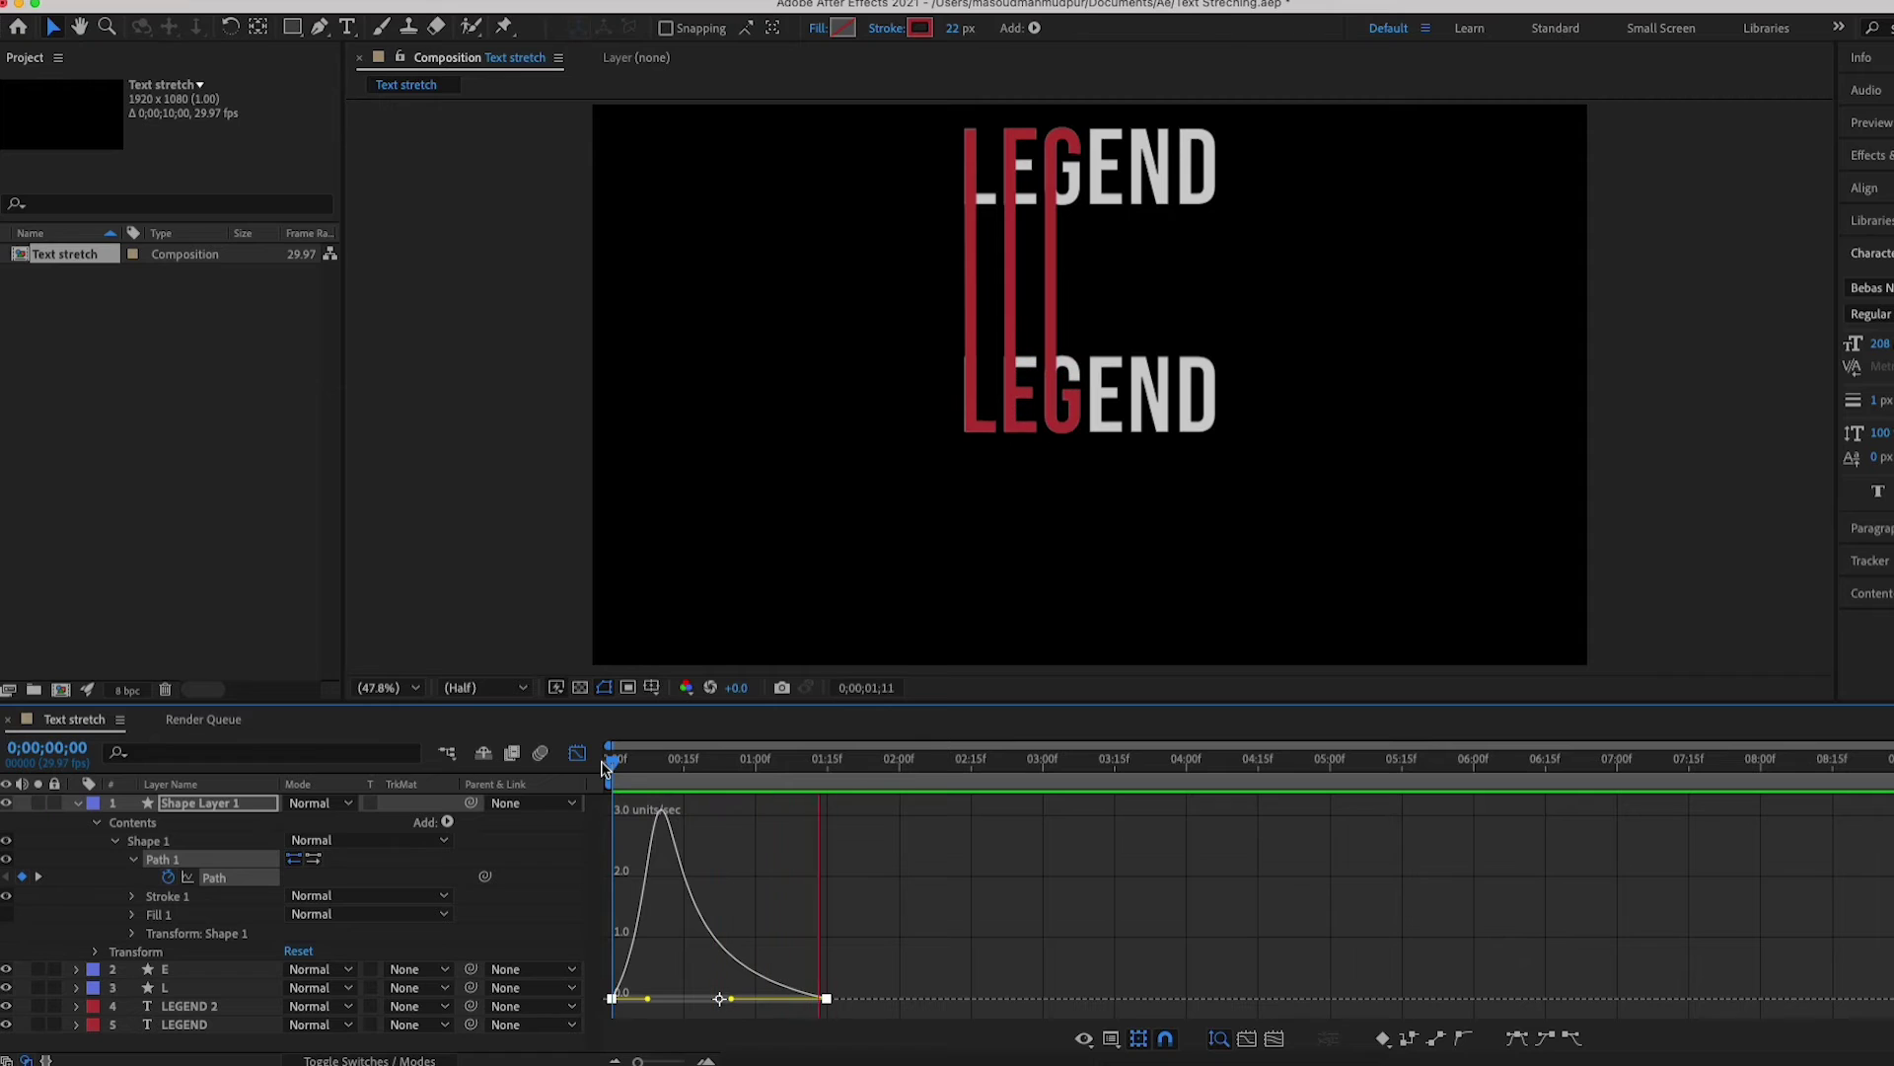
- Stop the preview and rename the traced G shape layer to G
{"action": "key", "text": "space"}
{"action": "left_click", "coordinate": [227, 804]}
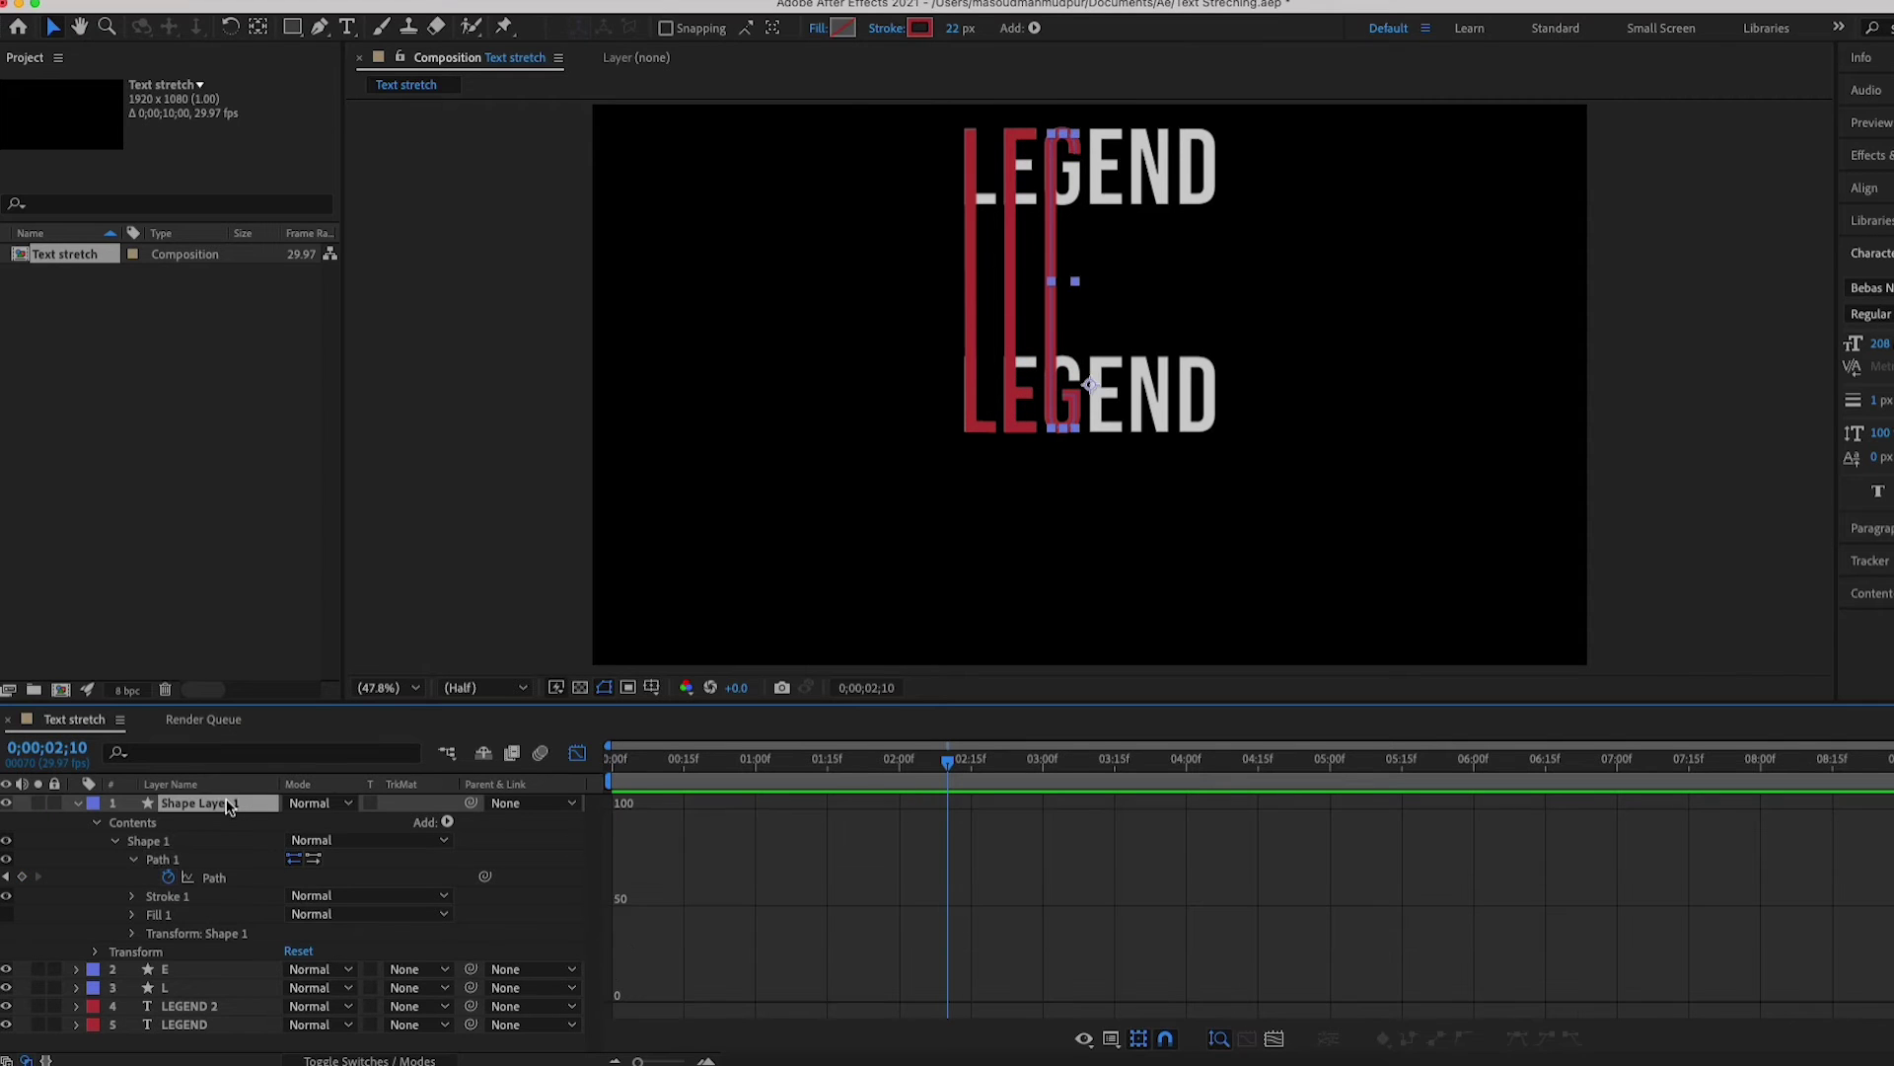
{"action": "type", "text": "G"}
{"action": "left_click", "coordinate": [79, 803]}
- Duplicate the E layer above G and set its Position to 1125.0, 540.0 over the word's second E
{"action": "left_click", "coordinate": [176, 823]}
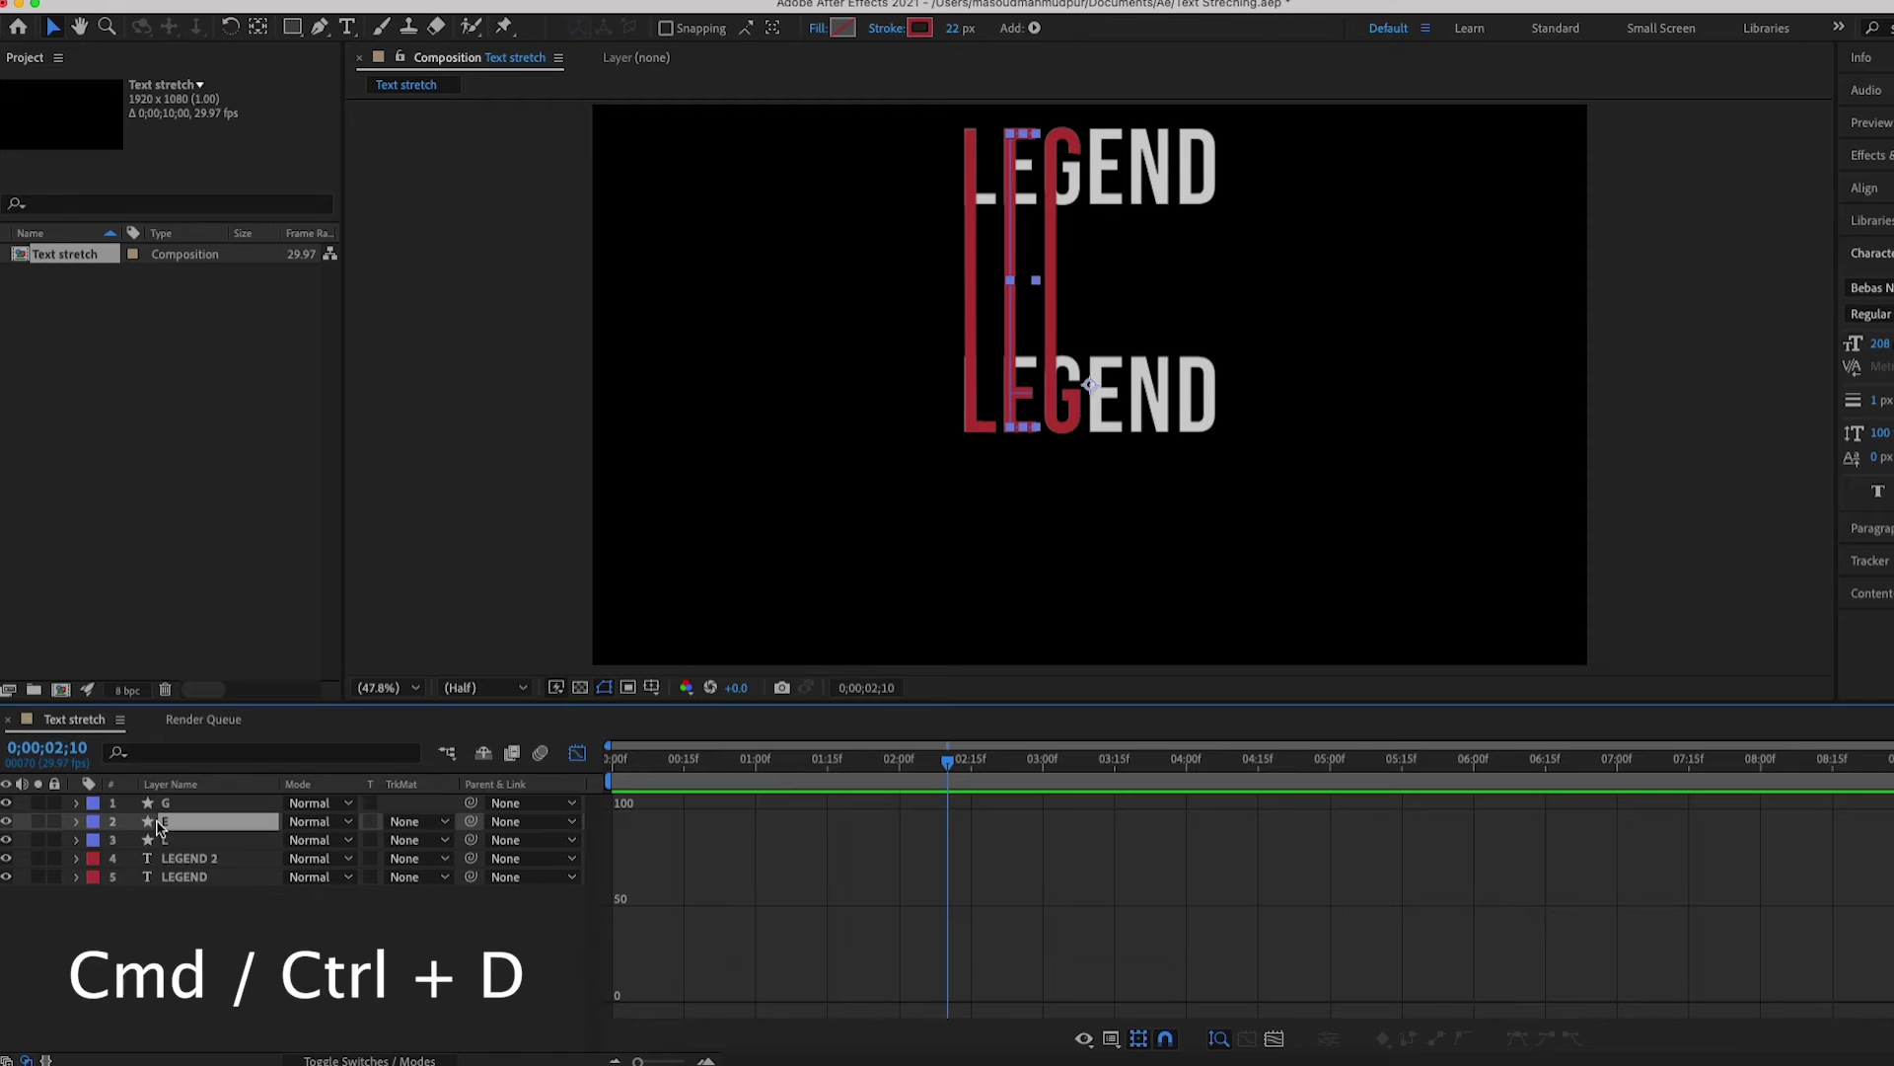
{"action": "key", "text": "super+d"}
{"action": "left_click_drag", "start_coordinate": [177, 827], "coordinate": [185, 797]}
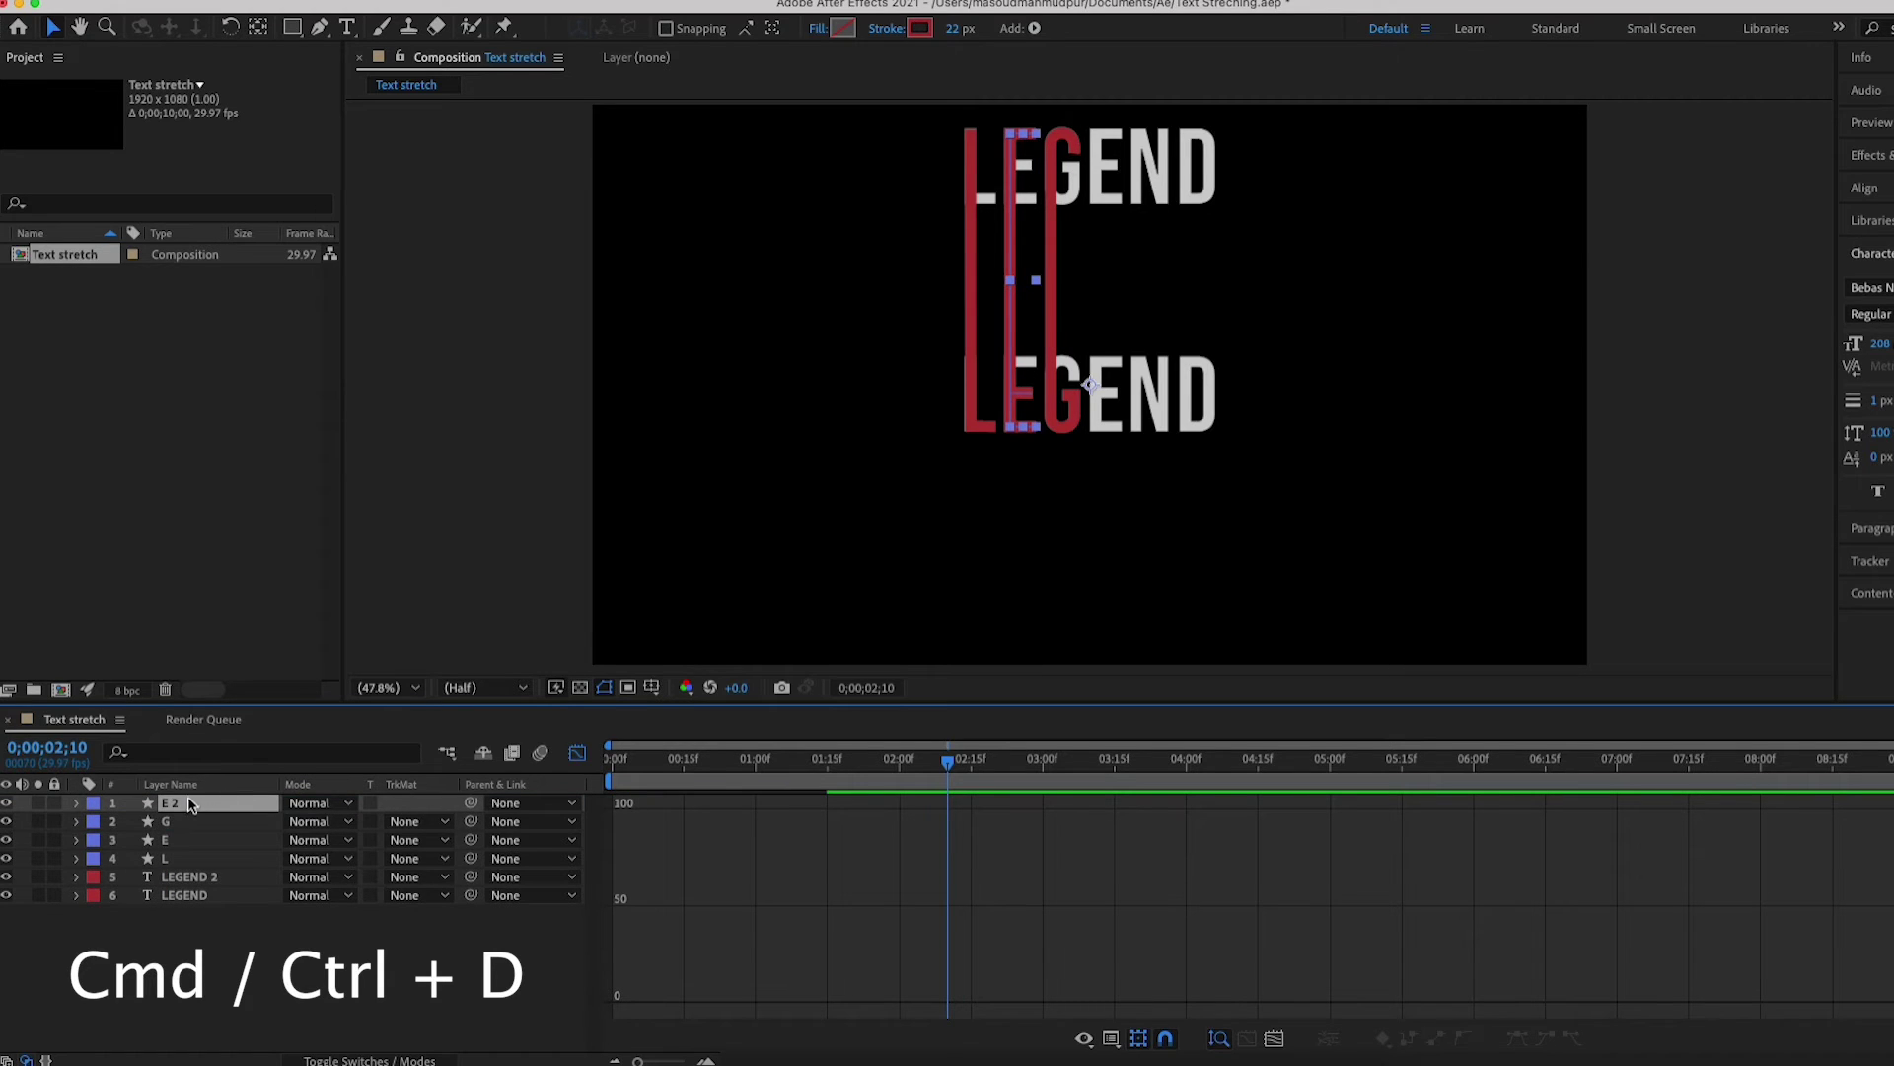
{"action": "key", "text": "p"}
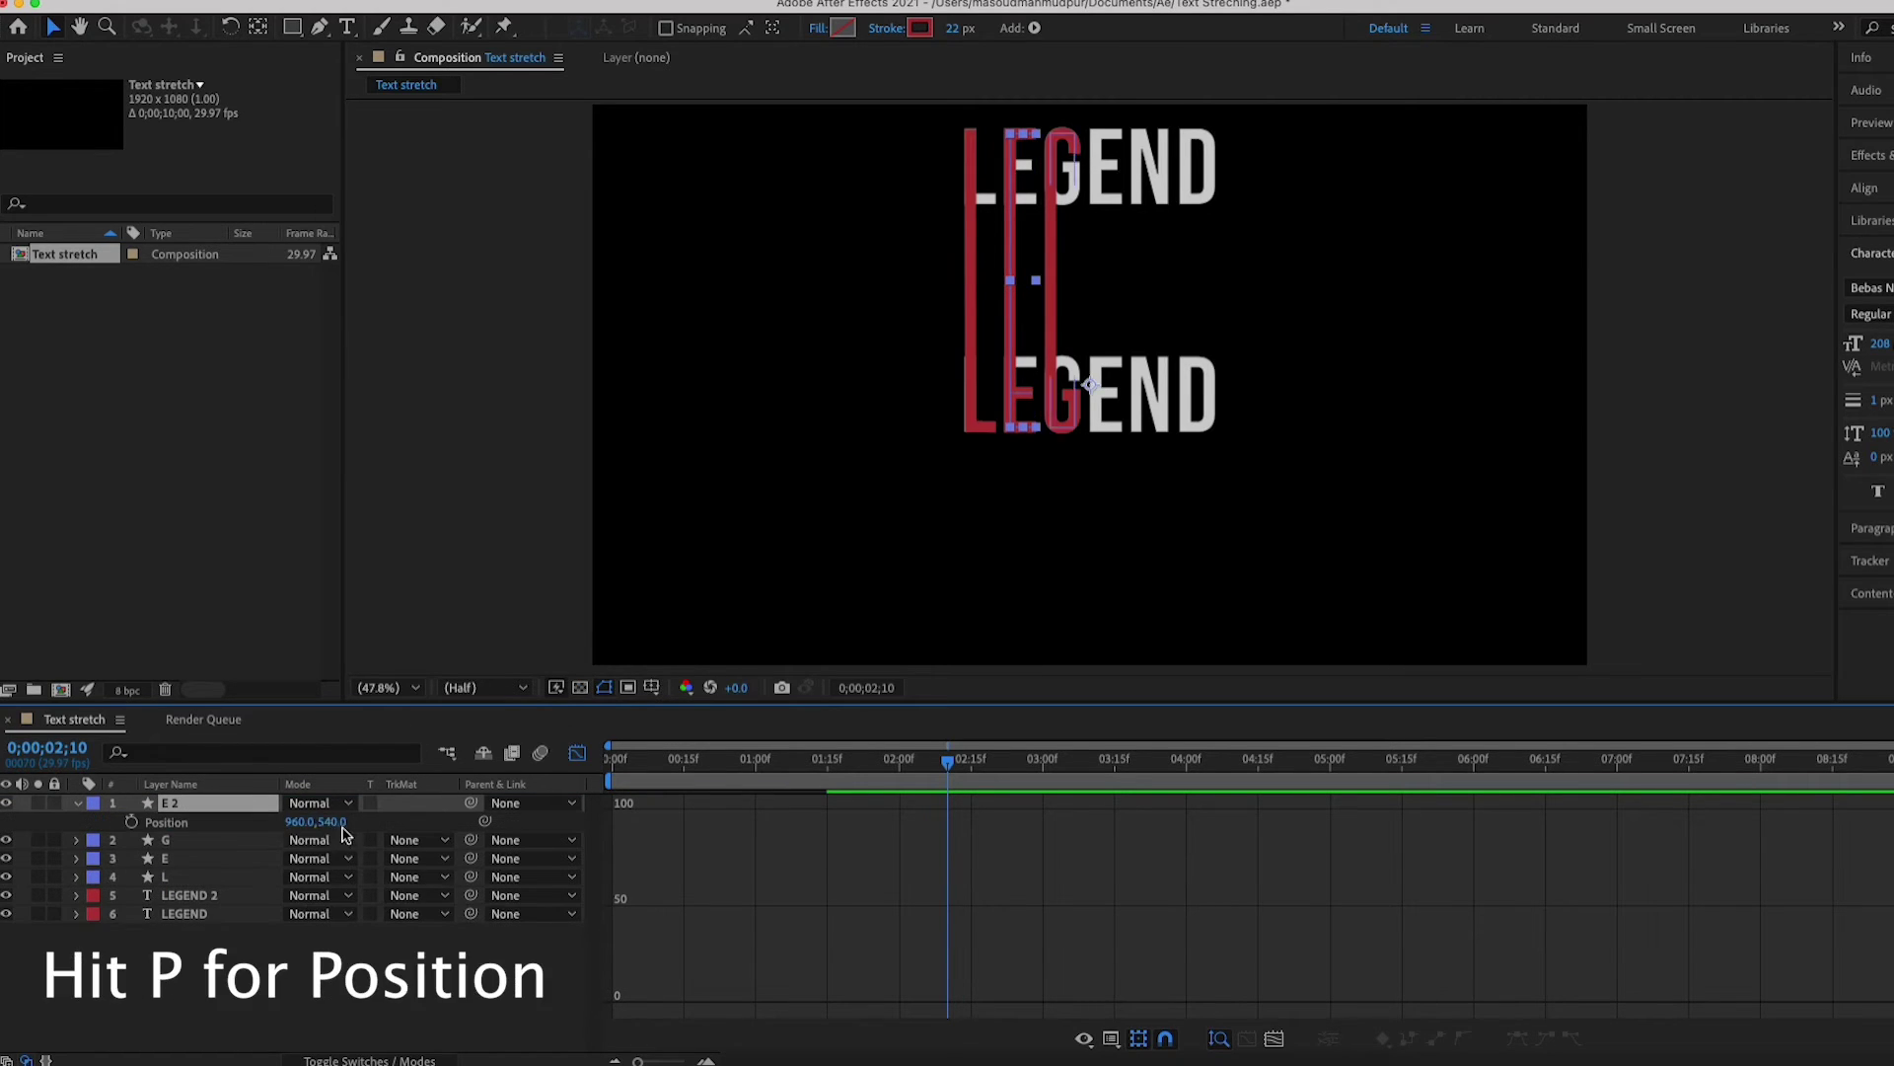
{"action": "left_click_drag", "start_coordinate": [301, 822], "coordinate": [441, 803]}
{"action": "left_click_drag", "start_coordinate": [1165, 385], "coordinate": [1176, 385]}
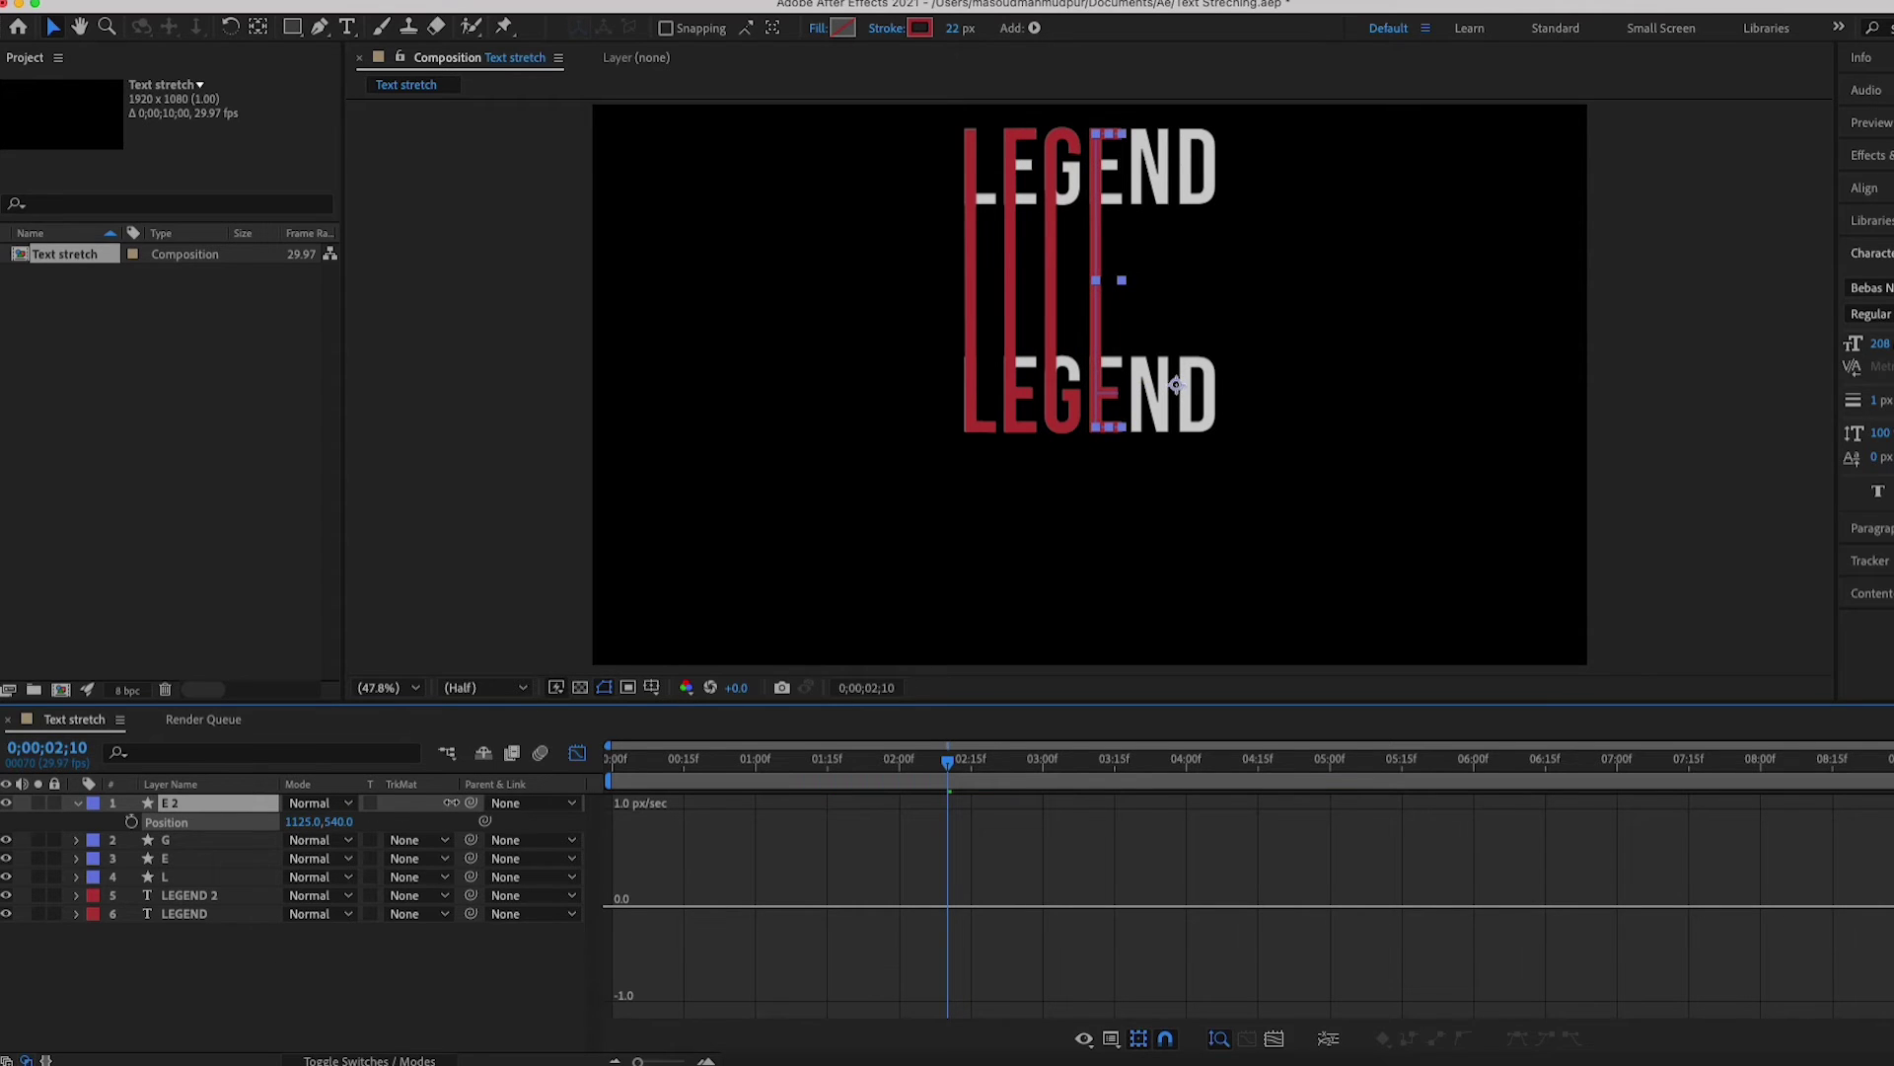
{"action": "left_click", "coordinate": [500, 962]}
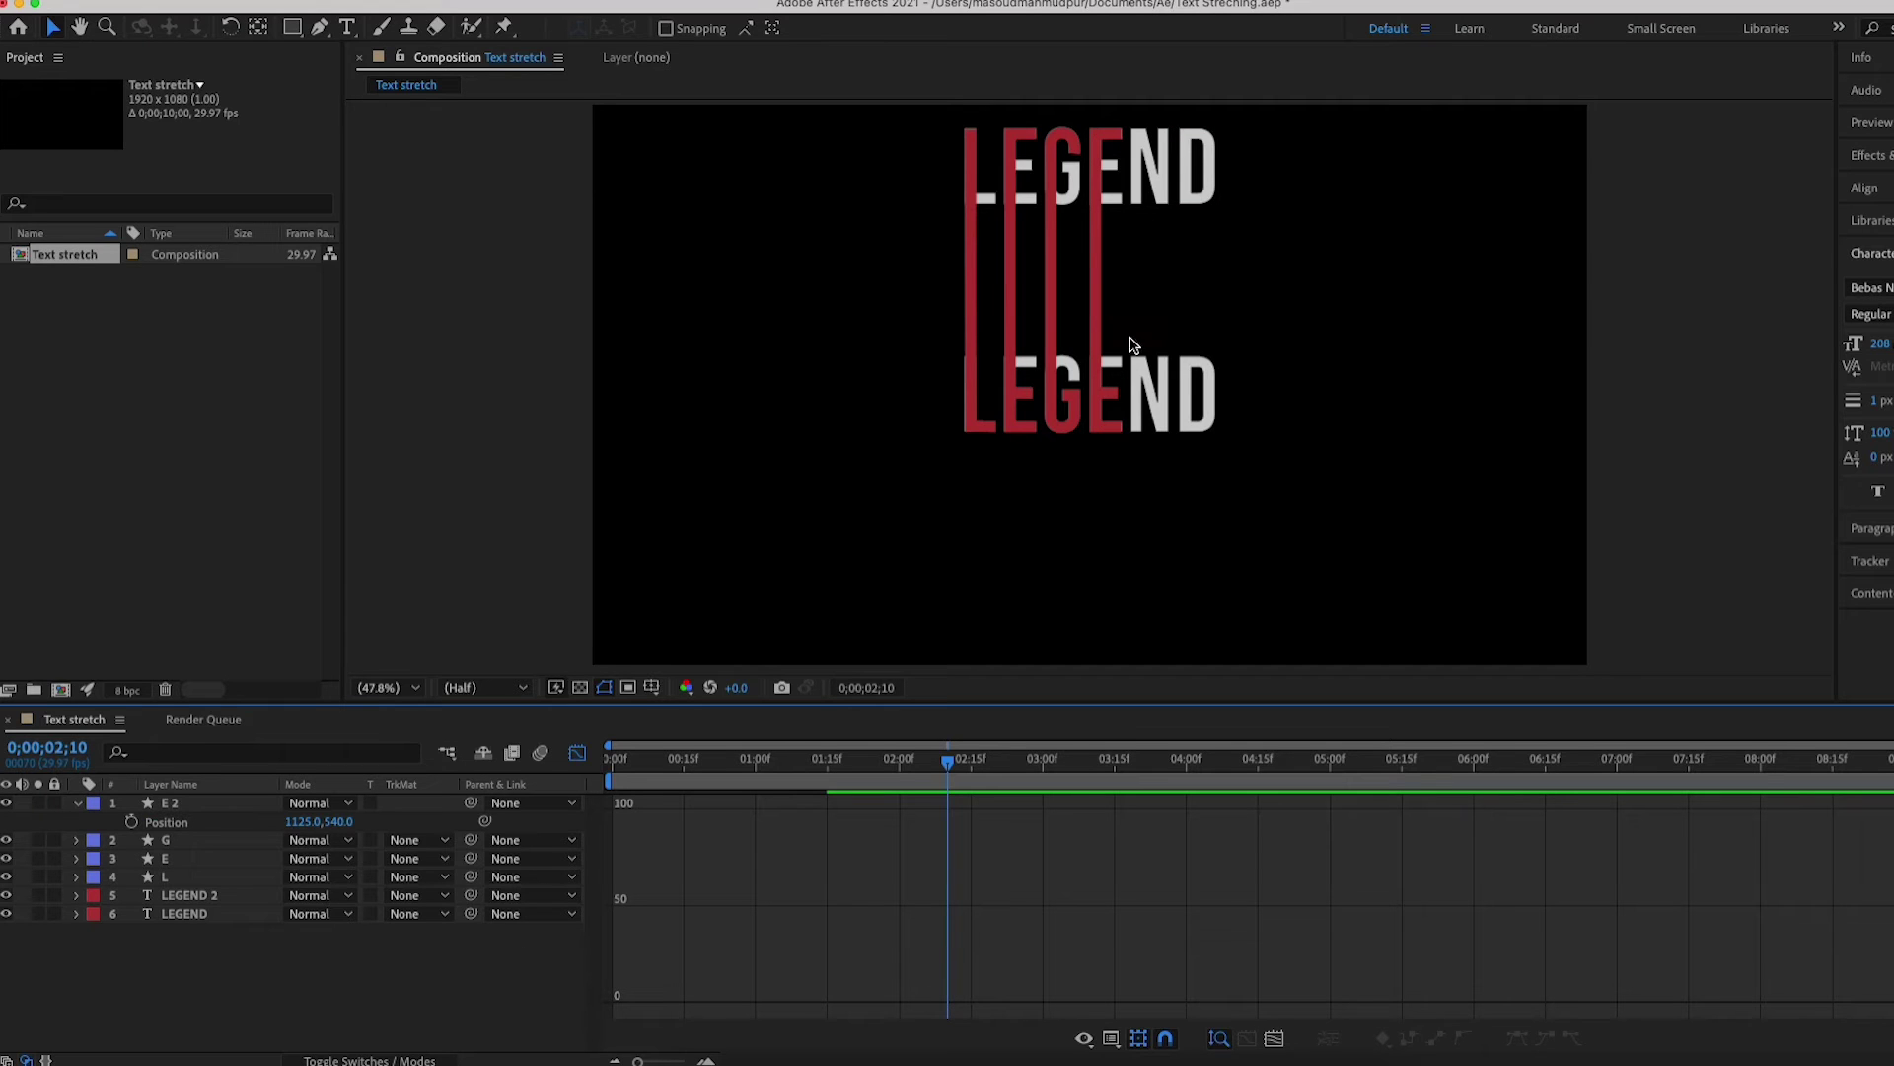
- At 100% zoom, start a new Pen tool path up the left stem of the upper N
{"action": "left_click", "coordinate": [579, 753]}
{"action": "key", "text": "g"}
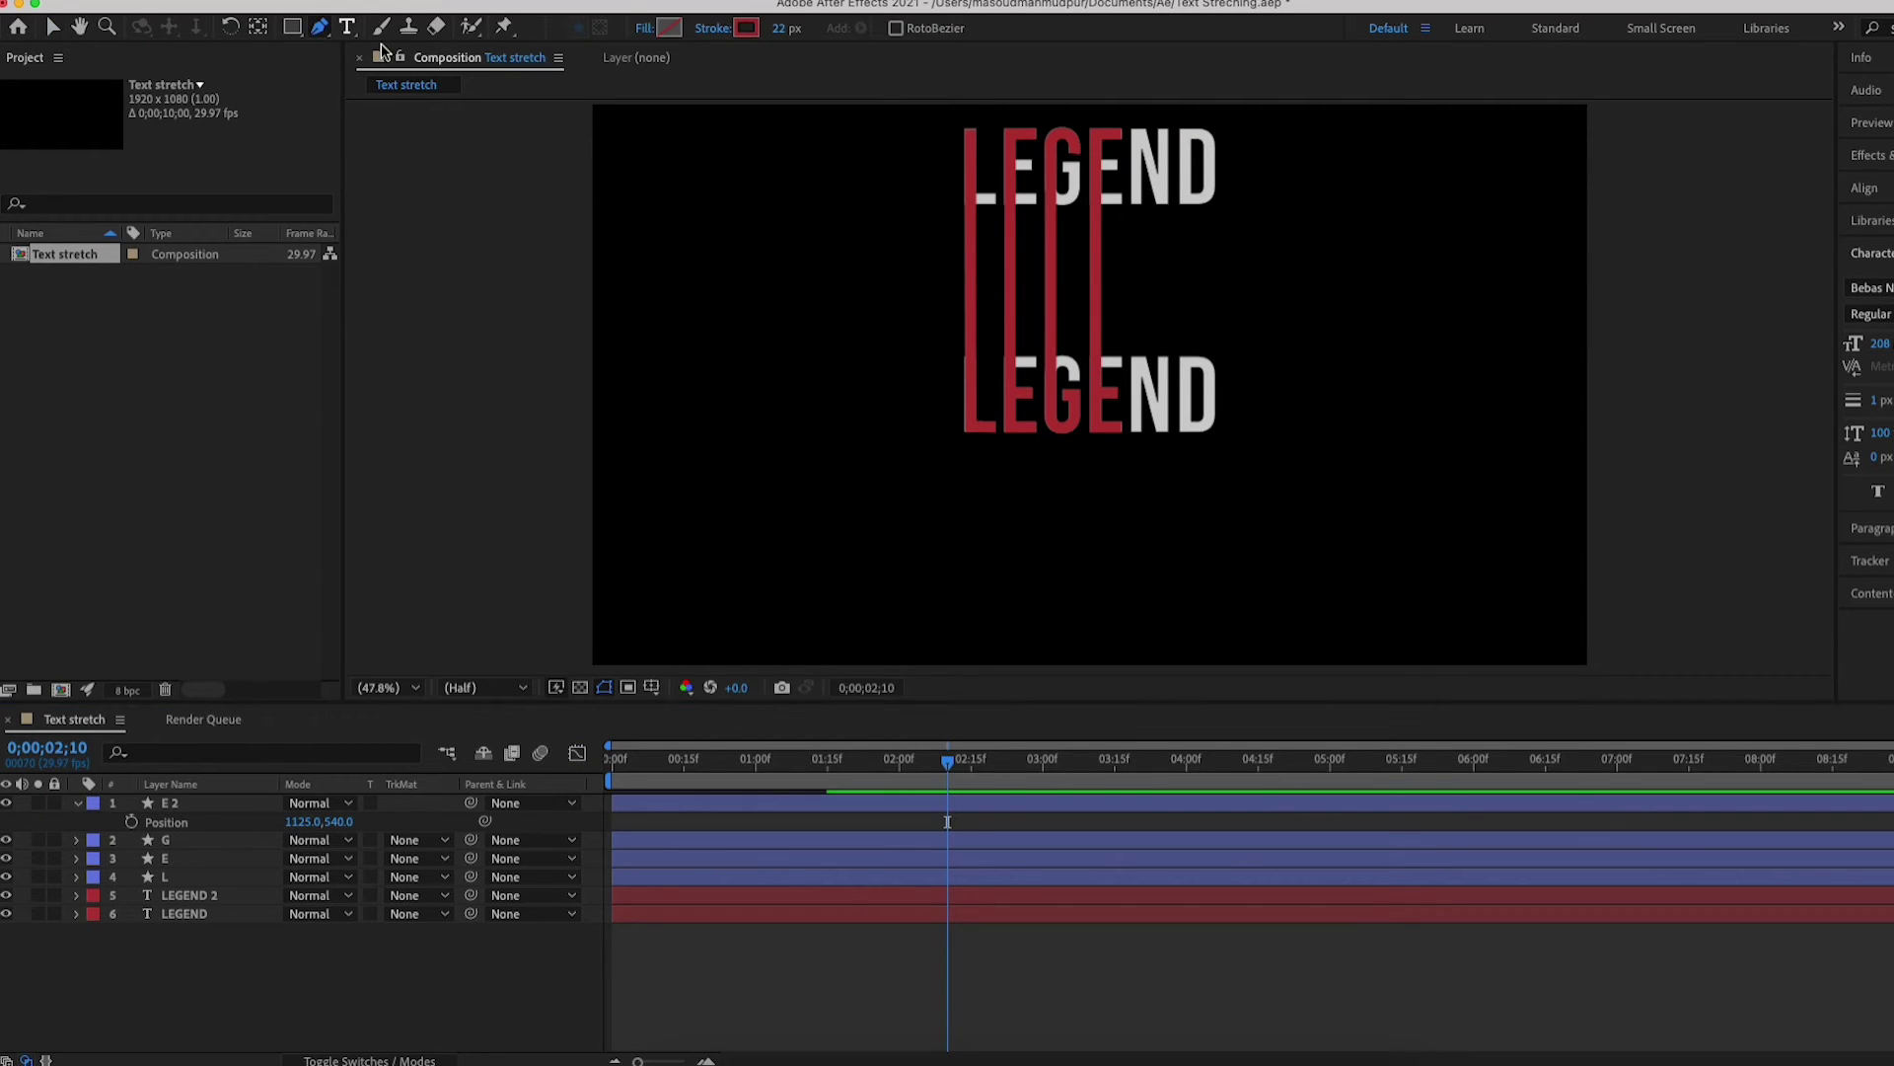
{"action": "left_click", "coordinate": [387, 687]}
{"action": "left_click", "coordinate": [440, 532]}
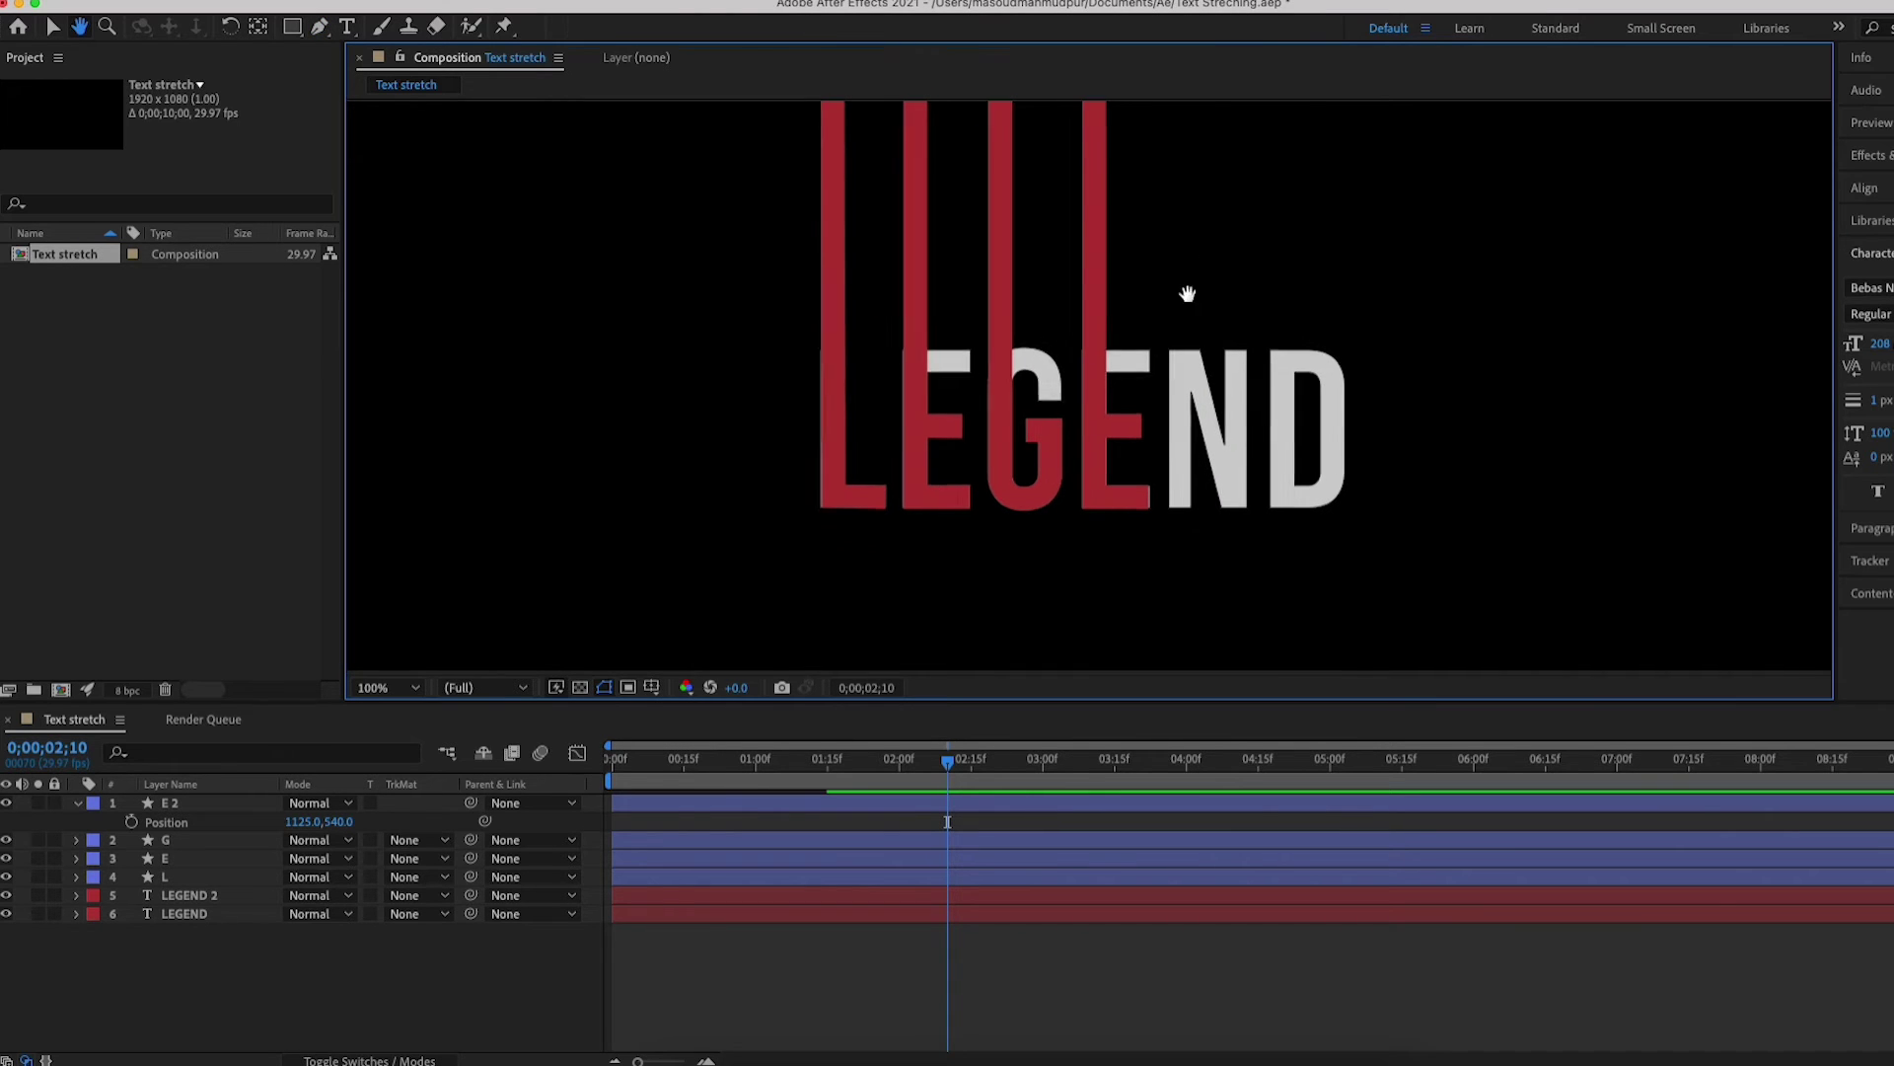
{"action": "left_click_drag", "start_coordinate": [1193, 296], "coordinate": [1129, 558]}
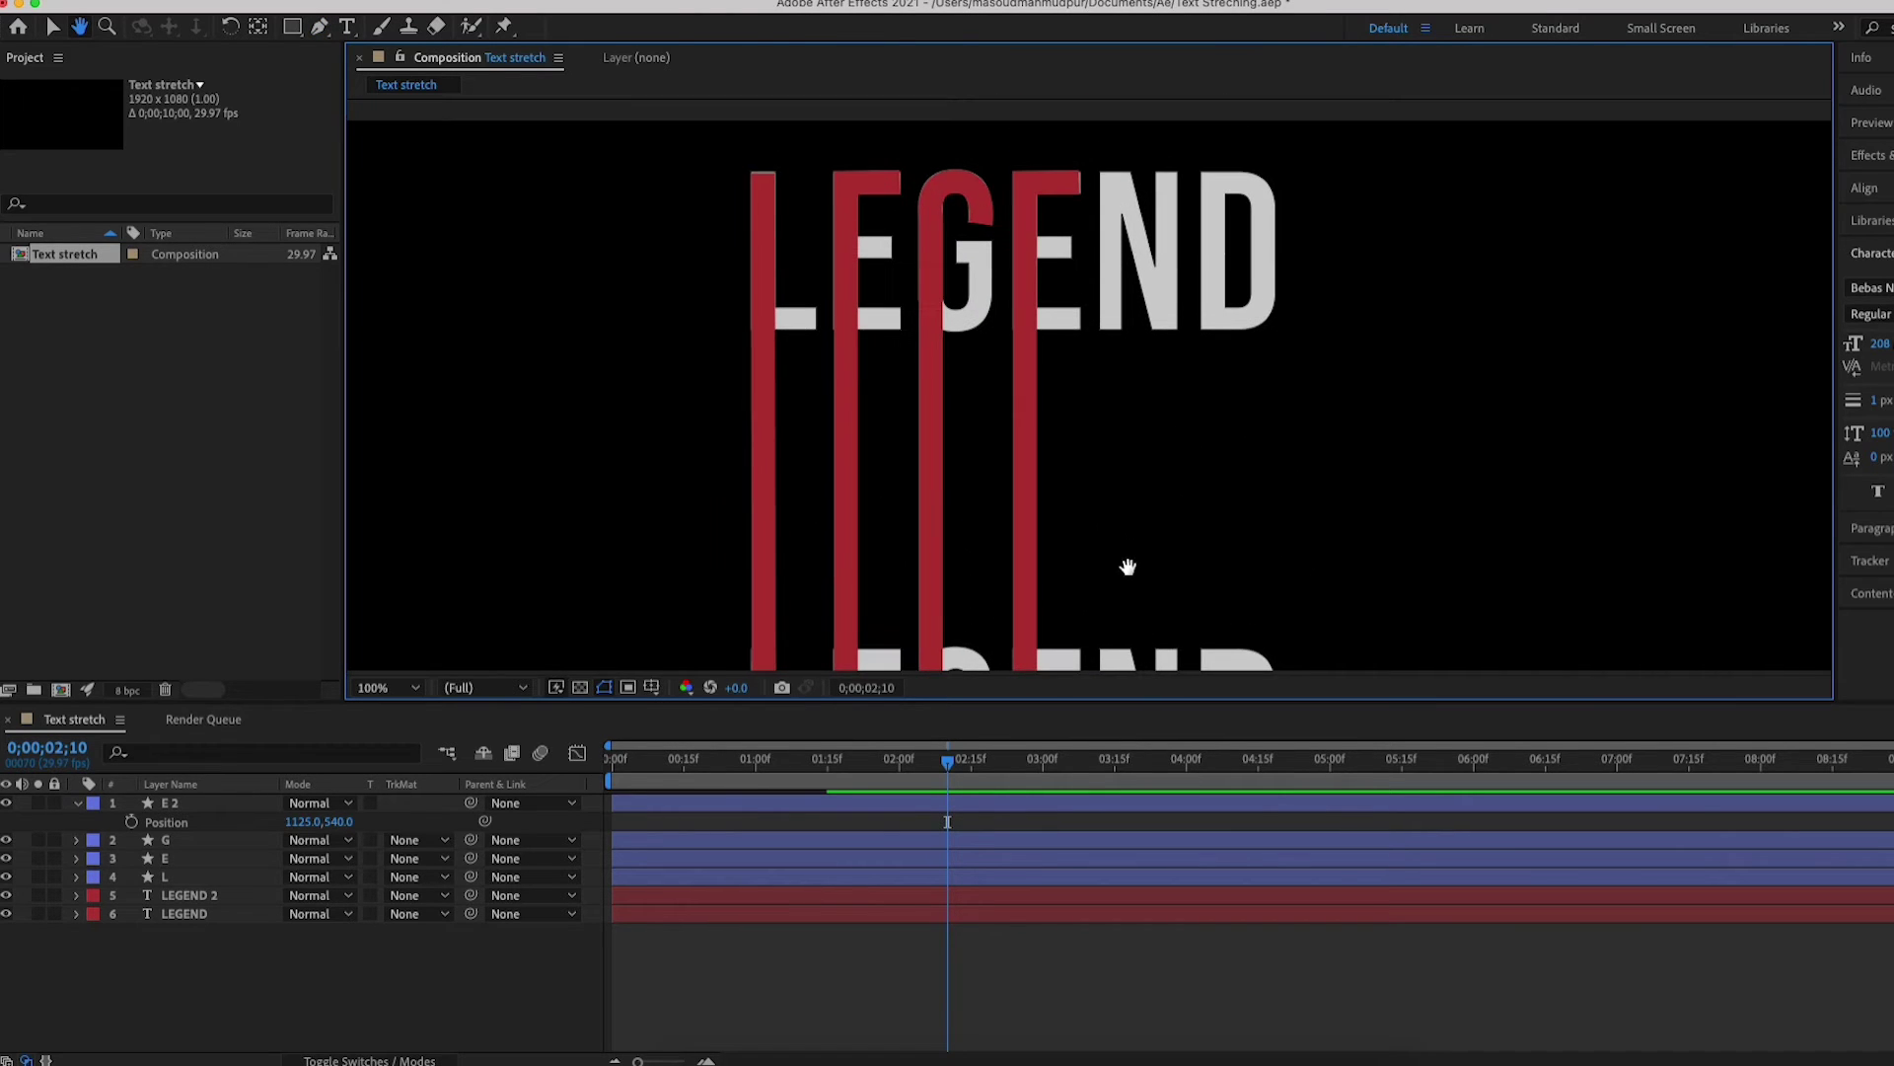
{"action": "left_click", "coordinate": [78, 803]}
{"action": "left_click", "coordinate": [318, 26]}
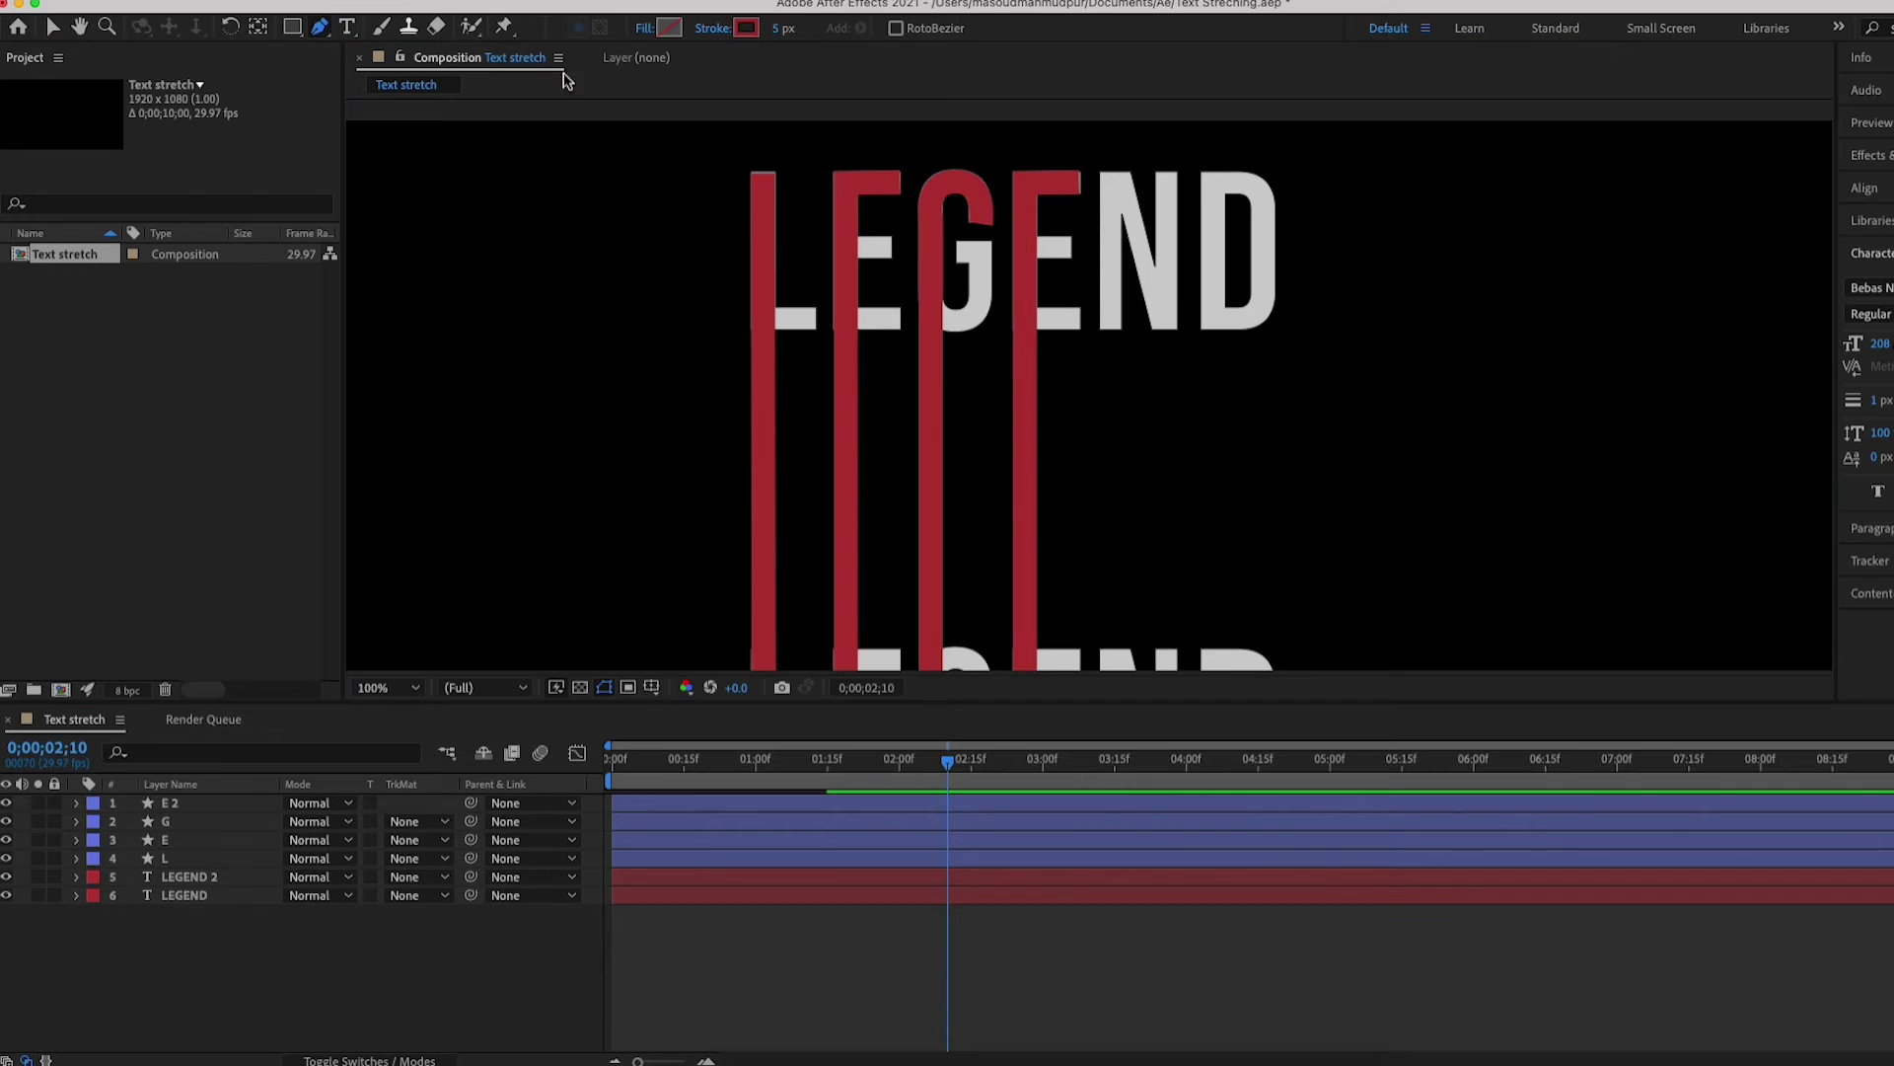
{"action": "left_click", "coordinate": [1108, 322]}
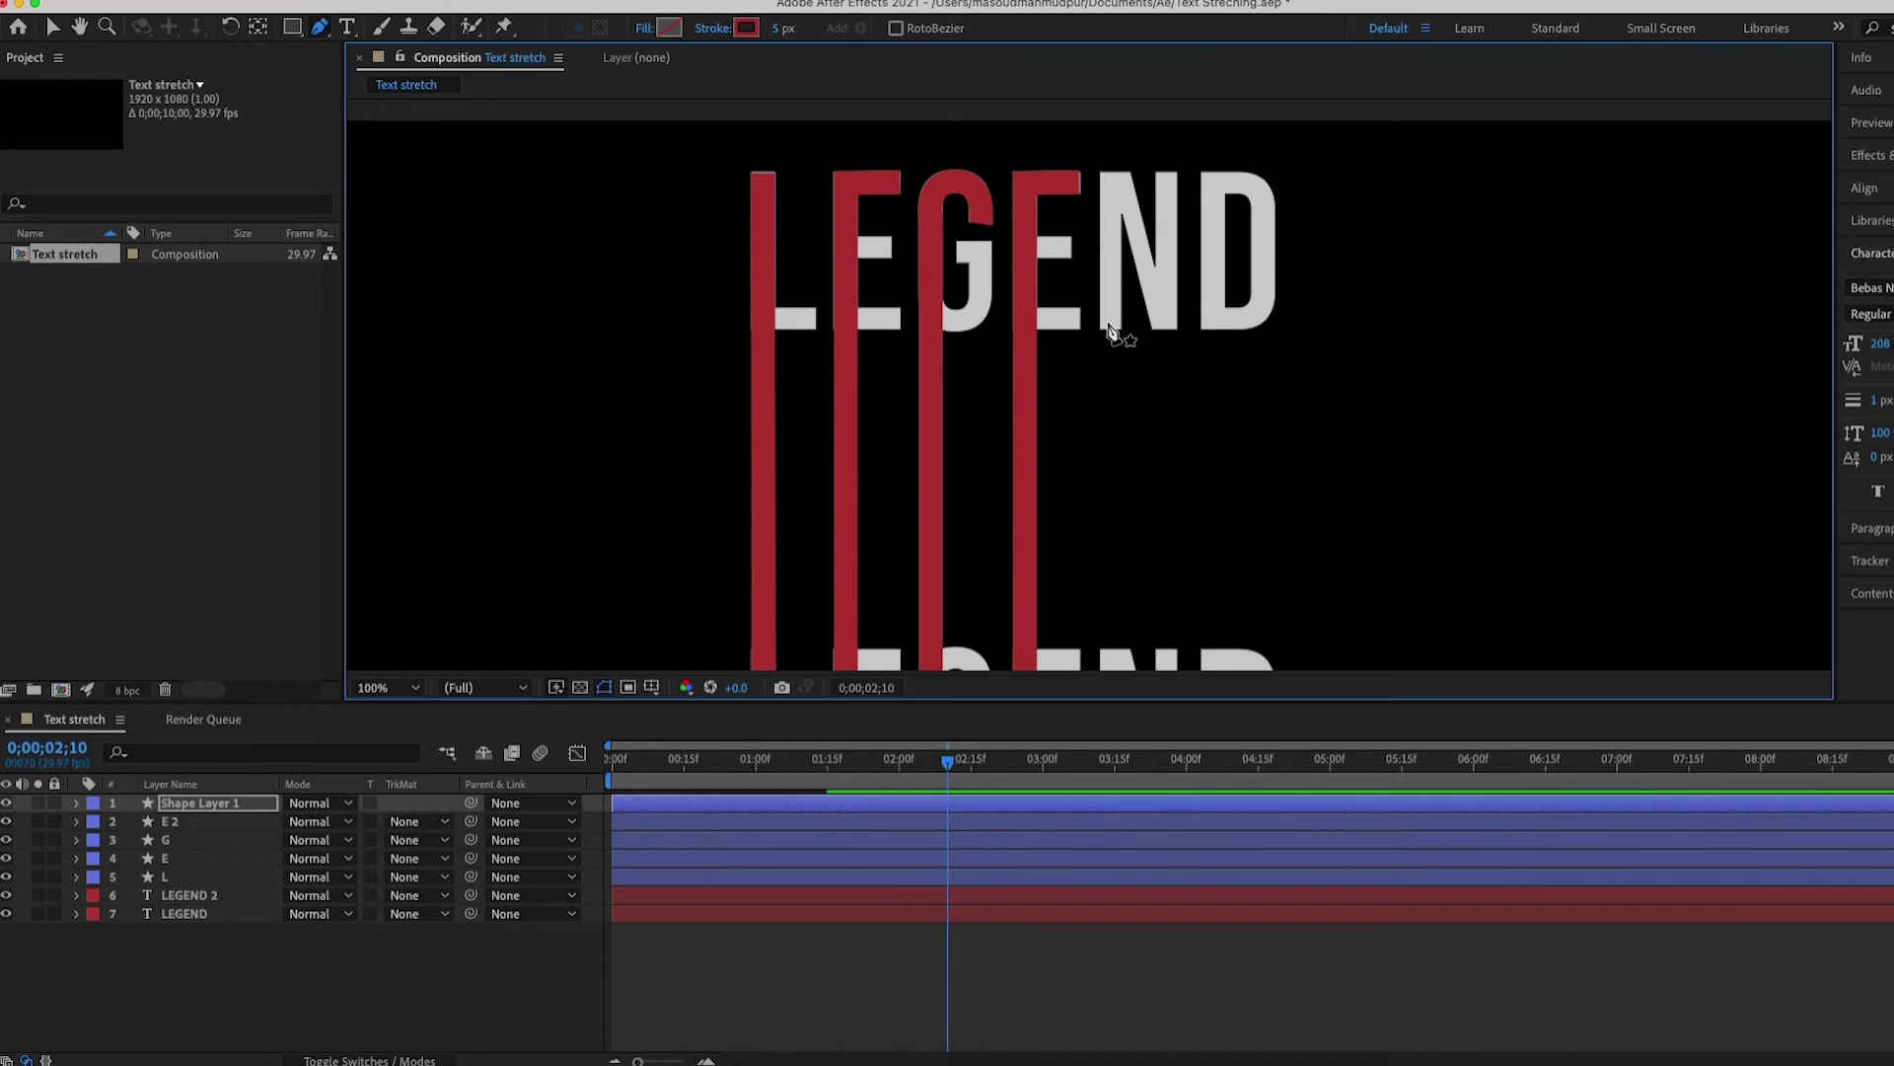
{"action": "left_click", "coordinate": [1107, 176]}
- Continue the N path diagonally to the base of the lower N's right stem and up that stem
{"action": "left_click_drag", "start_coordinate": [1182, 451], "coordinate": [1180, 233]}
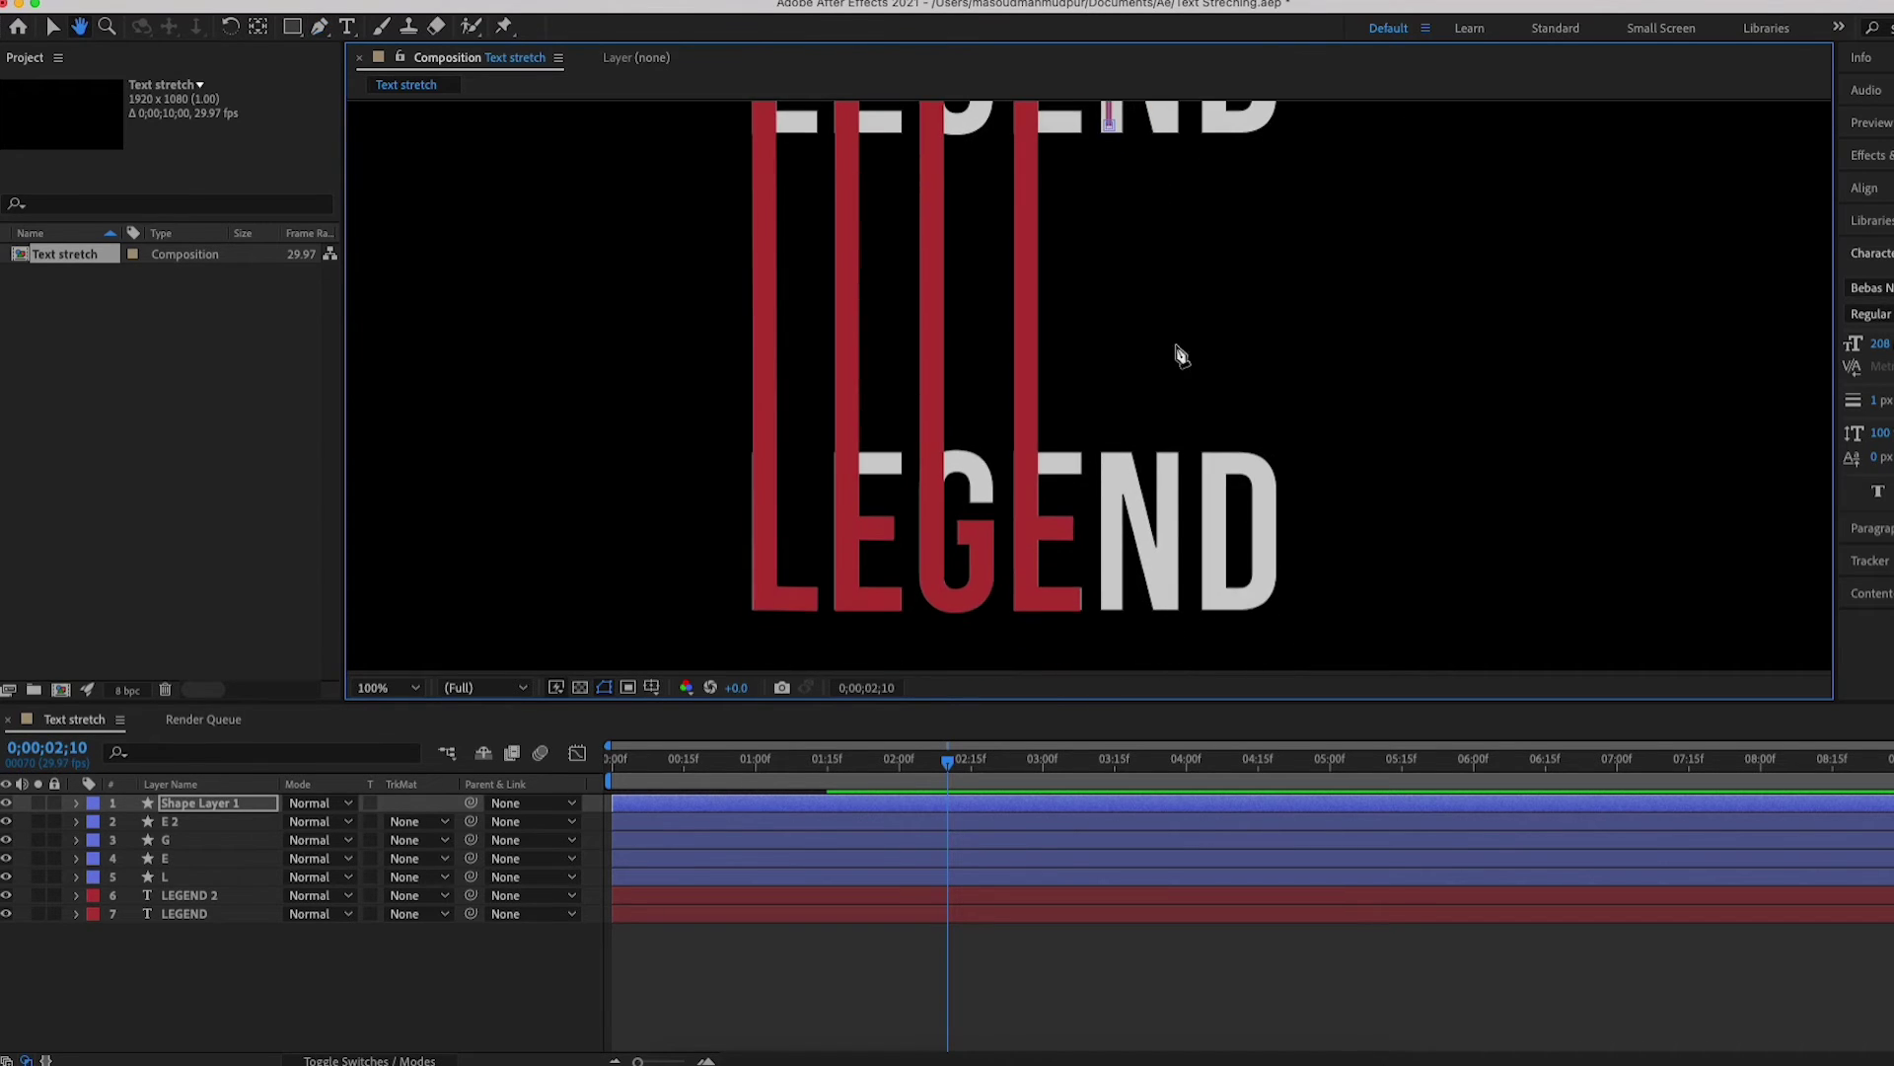
{"action": "left_click", "coordinate": [1164, 607]}
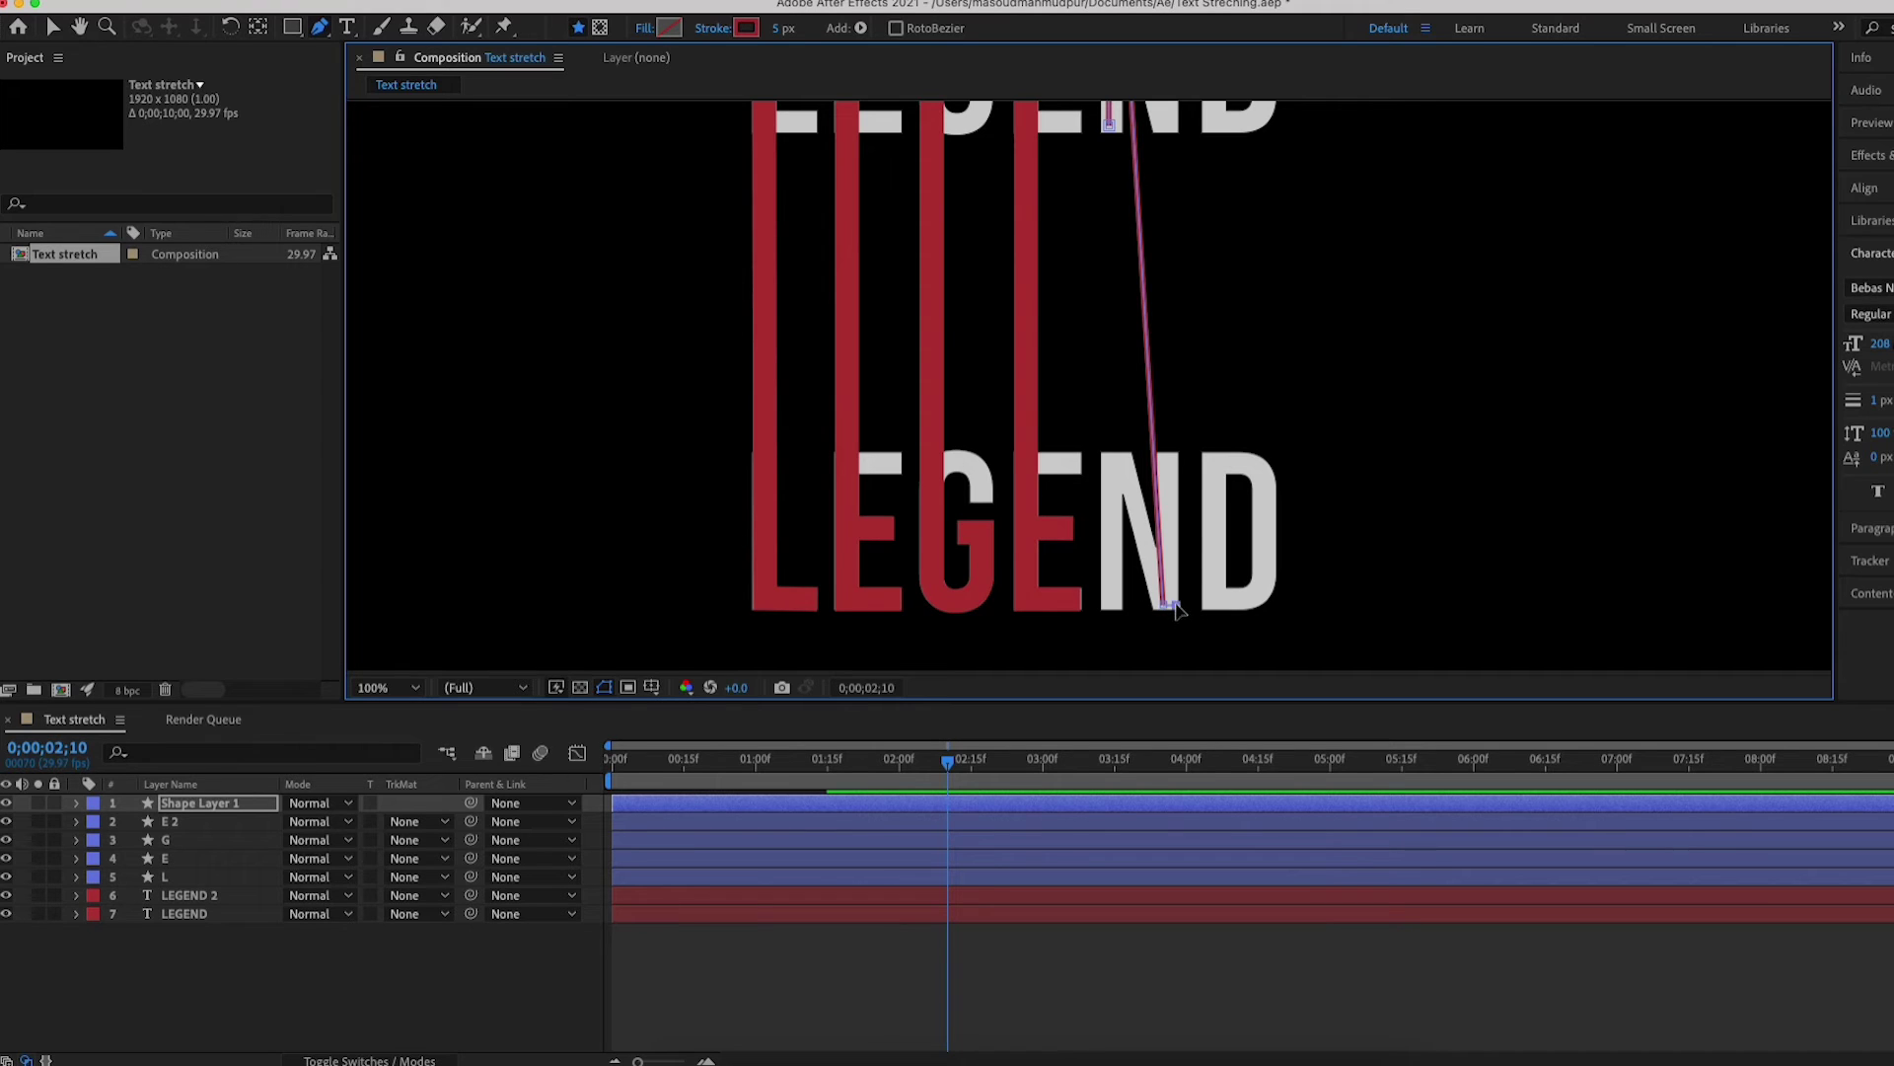
{"action": "left_click", "coordinate": [1176, 457]}
{"action": "left_click_drag", "start_coordinate": [1176, 604], "coordinate": [1172, 603]}
{"action": "left_click_drag", "start_coordinate": [1176, 457], "coordinate": [1173, 457]}
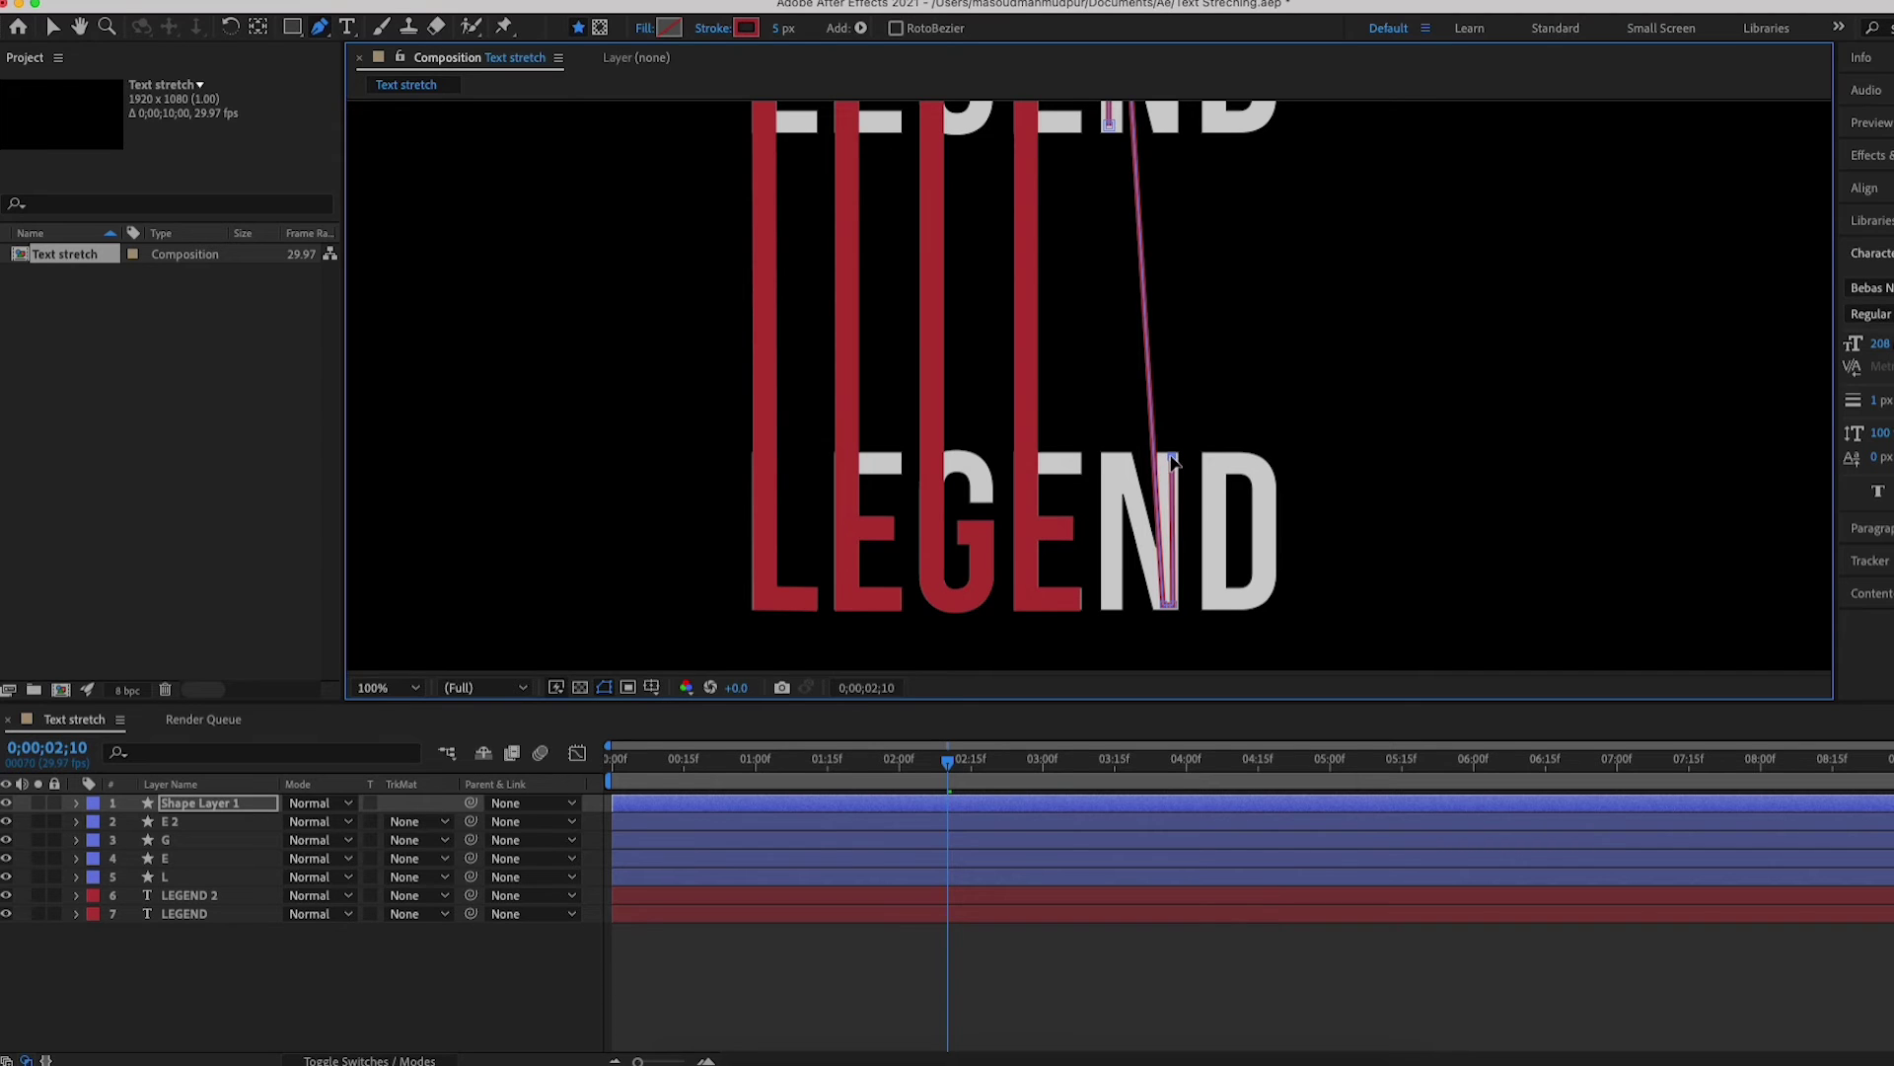
- Set the N path's stroke width to 22 px
{"action": "left_click", "coordinate": [779, 27]}
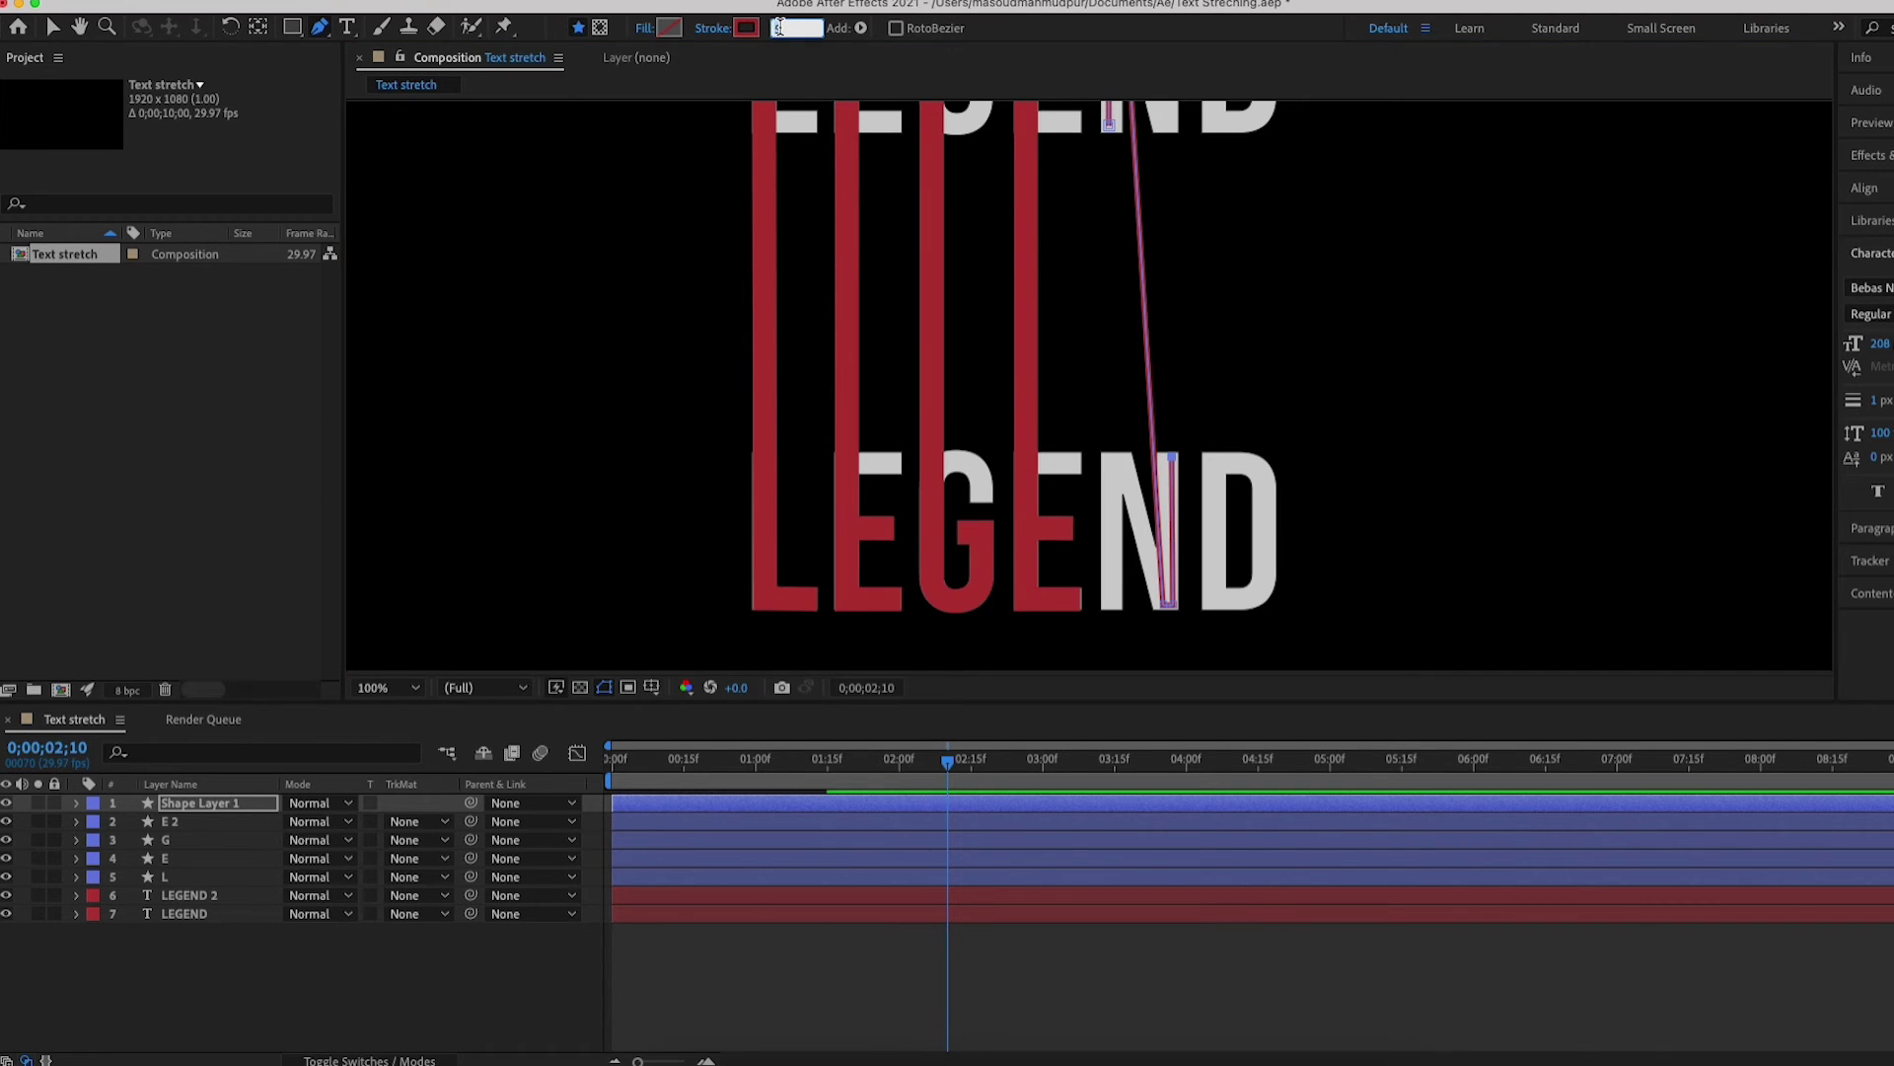
{"action": "type", "text": "22"}
{"action": "key", "text": "Return"}
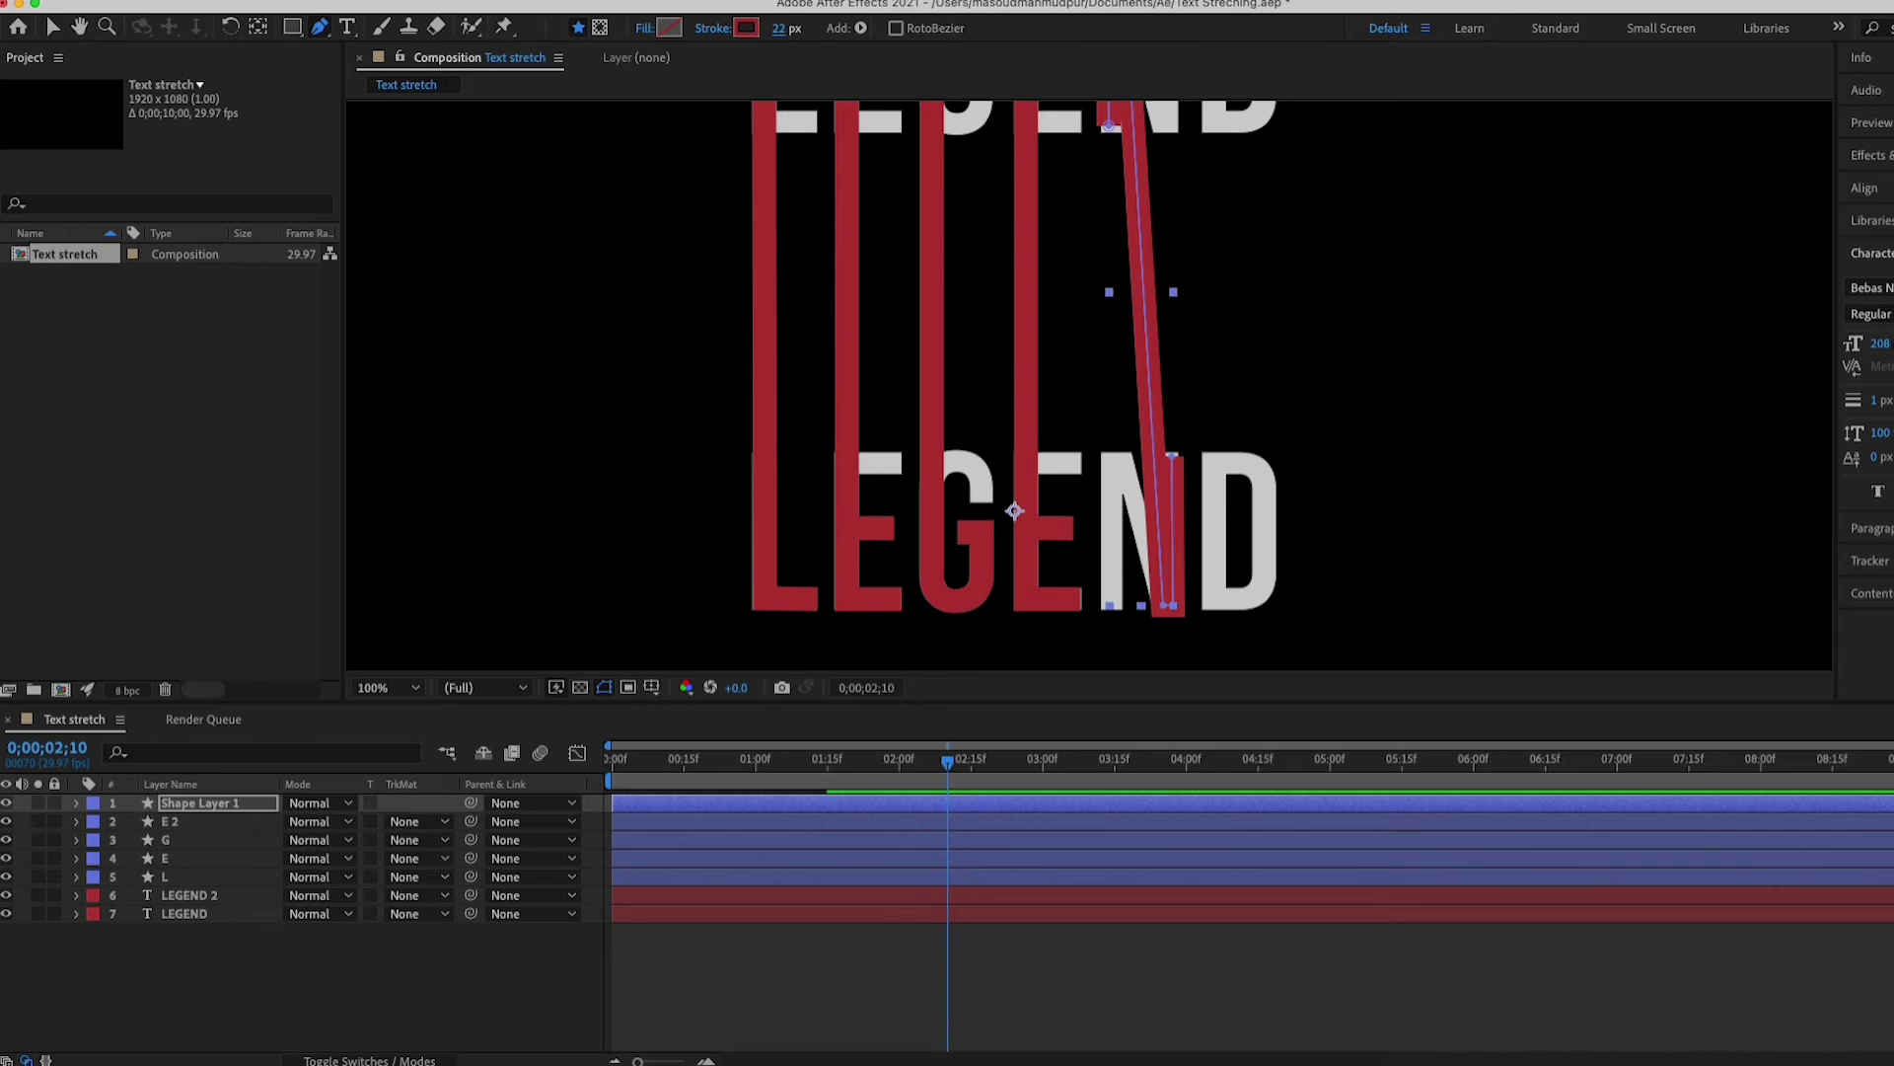
- Select Path 1 of the N shape and adjust its lower points to fit the lower N's right stem
{"action": "left_click", "coordinate": [182, 807]}
{"action": "left_click", "coordinate": [76, 802]}
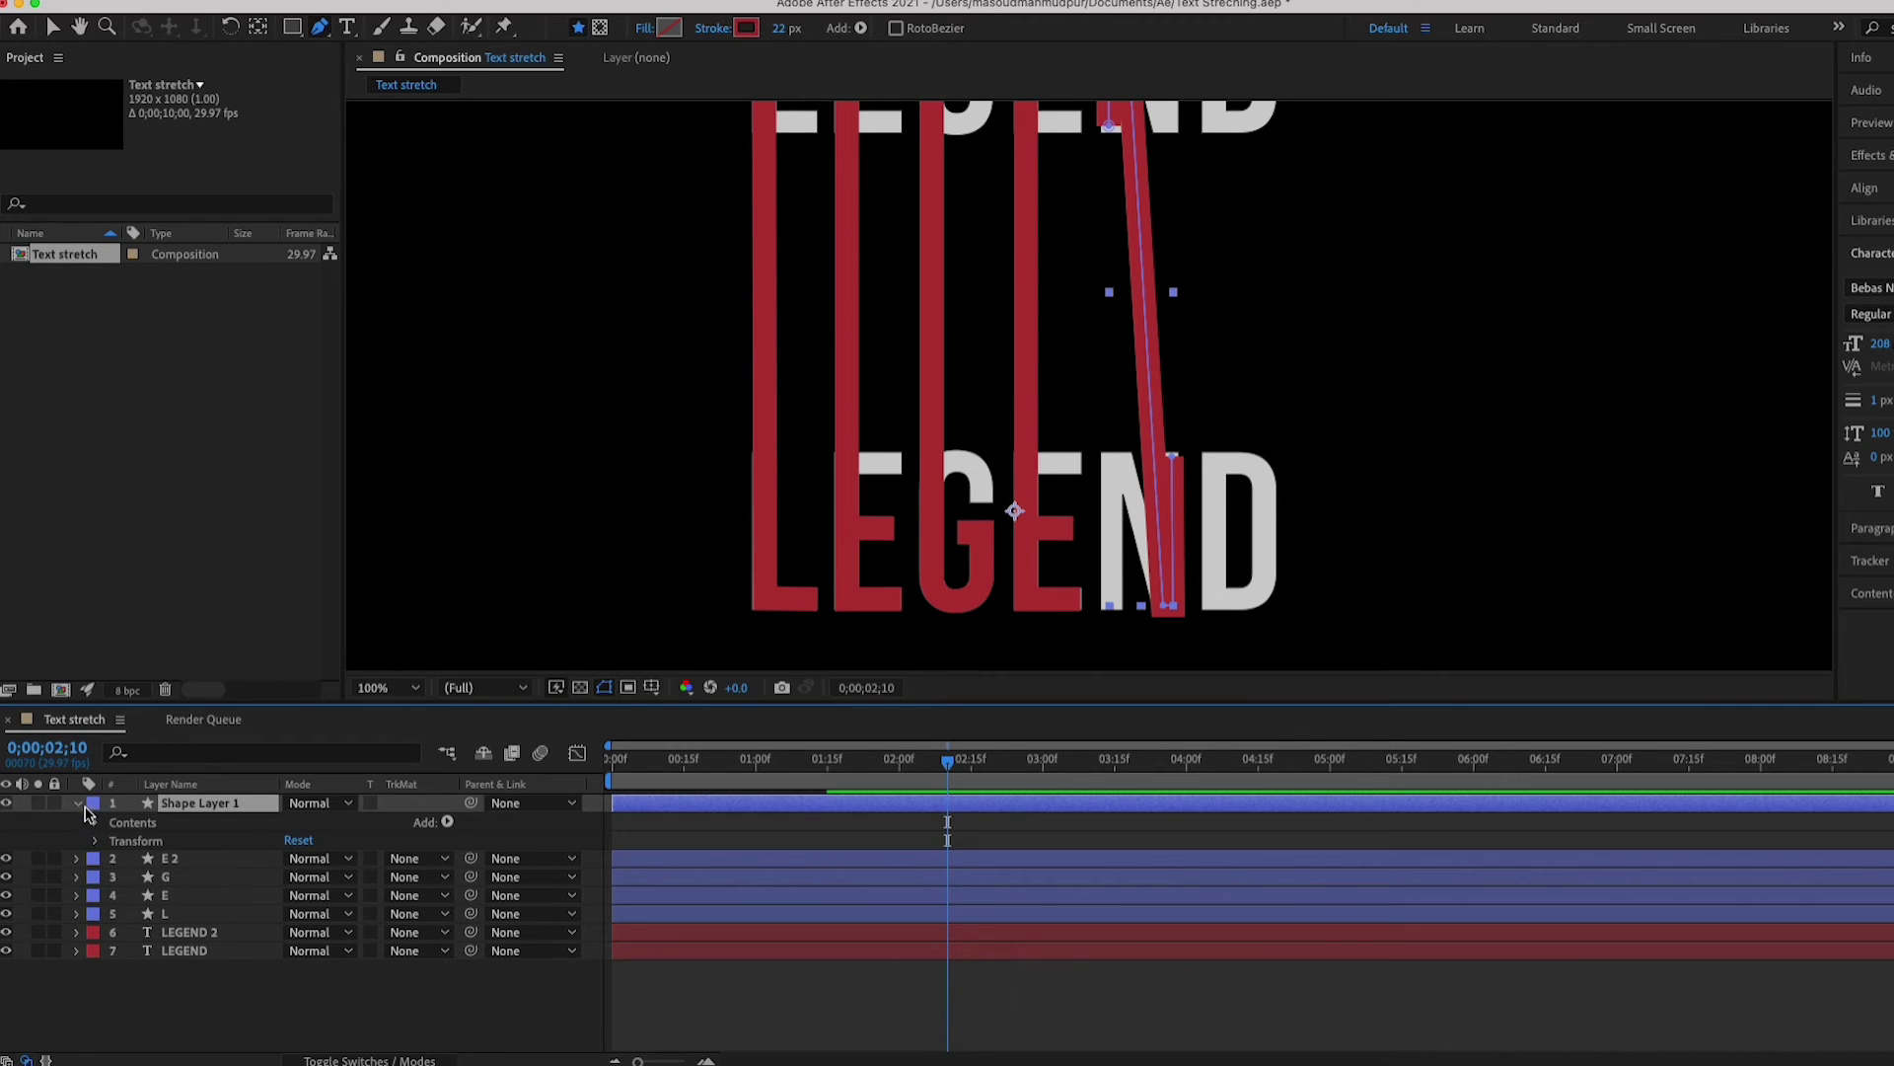
{"action": "left_click", "coordinate": [92, 822]}
{"action": "left_click", "coordinate": [116, 842]}
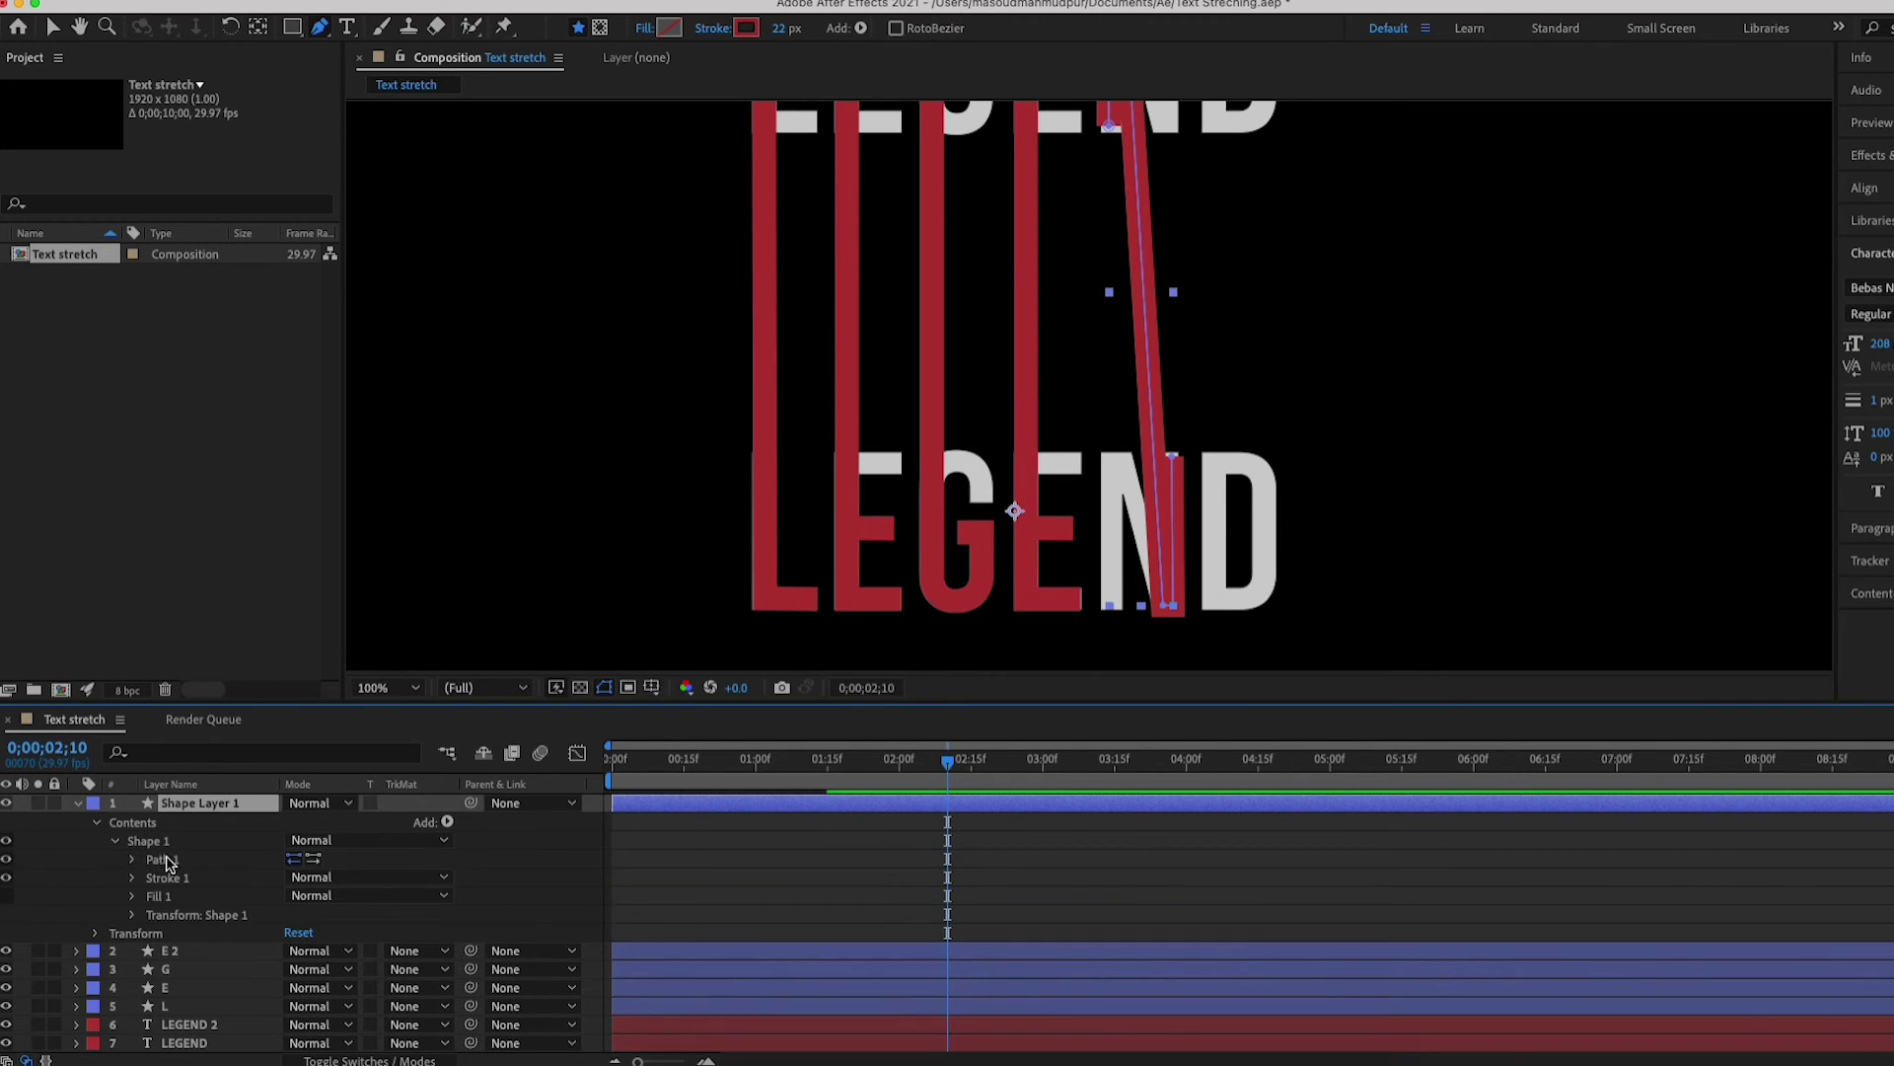
{"action": "left_click", "coordinate": [162, 859]}
{"action": "left_click", "coordinate": [1172, 455]}
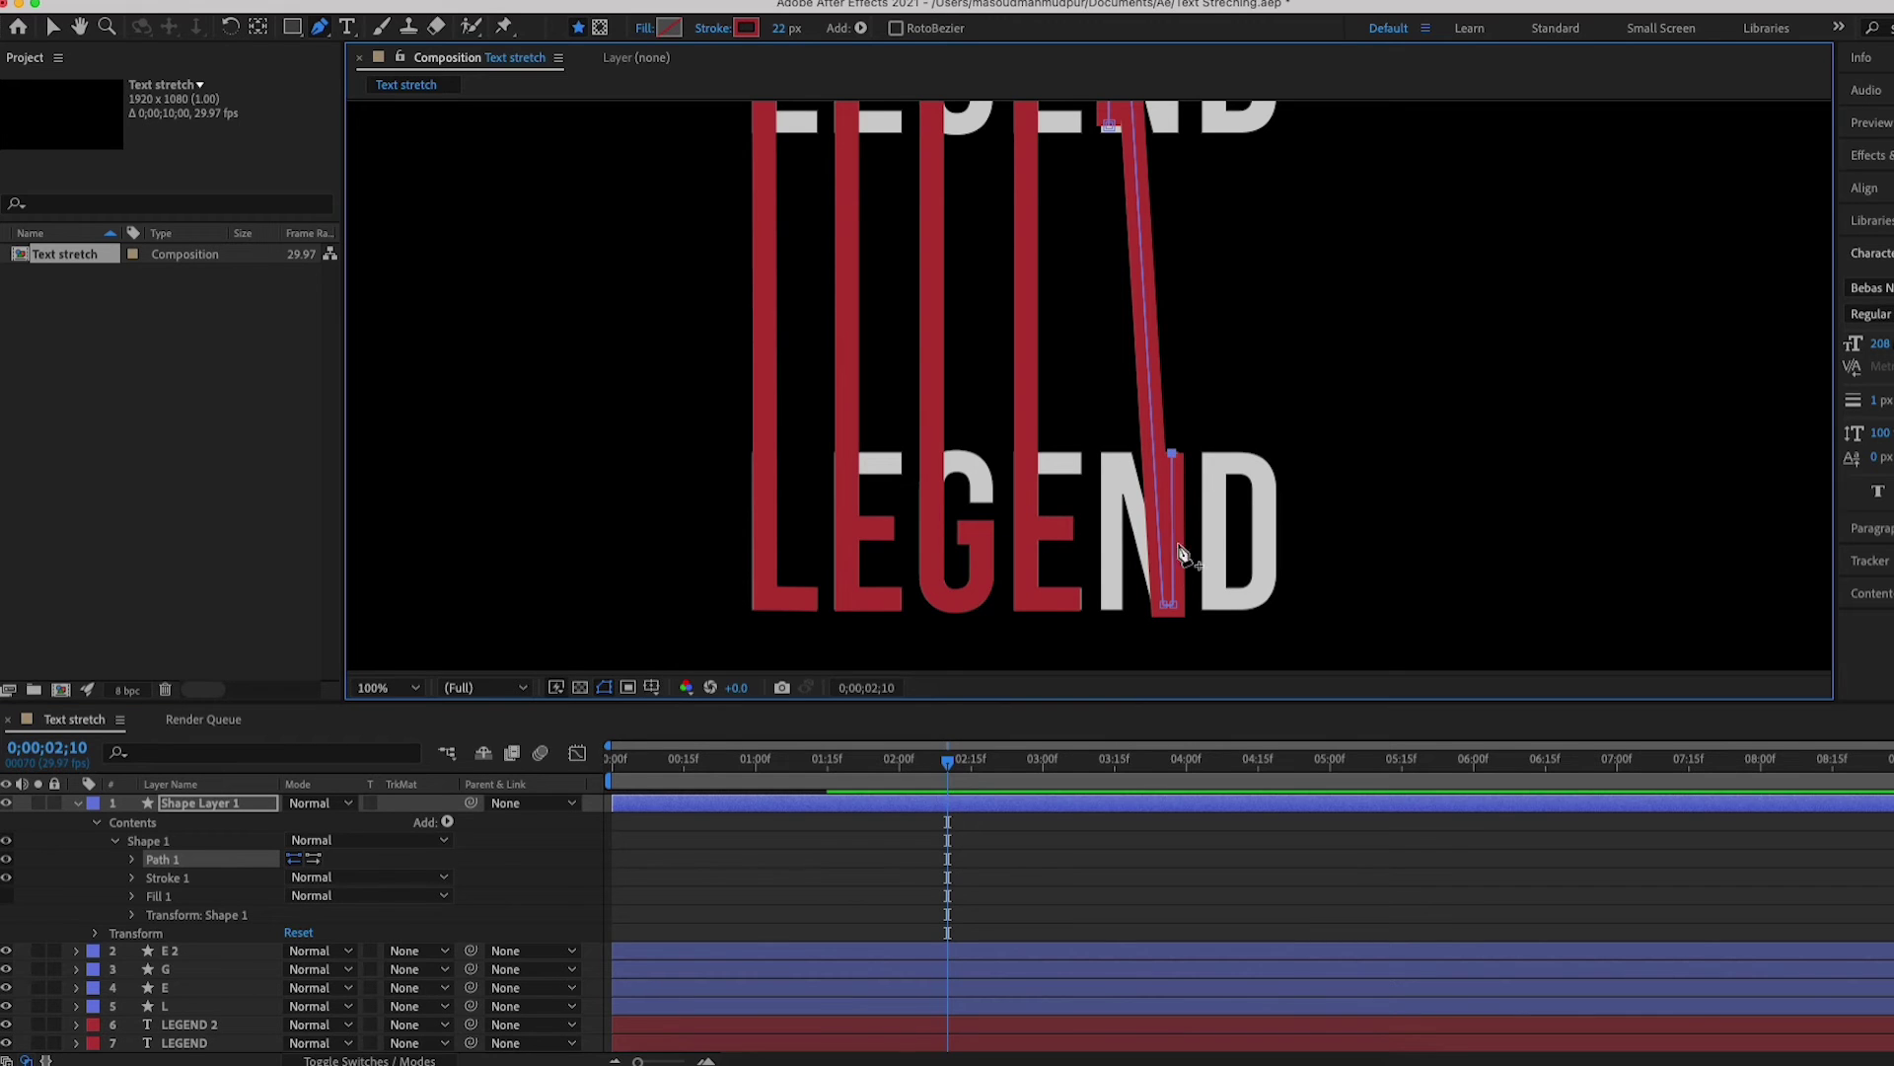
{"action": "left_click_drag", "start_coordinate": [1172, 604], "coordinate": [1162, 597]}
- Shift the N path's upper points so the stroke fits within the upper N's left stem
{"action": "key", "text": "space"}
{"action": "left_click_drag", "start_coordinate": [1167, 360], "coordinate": [1167, 588]}
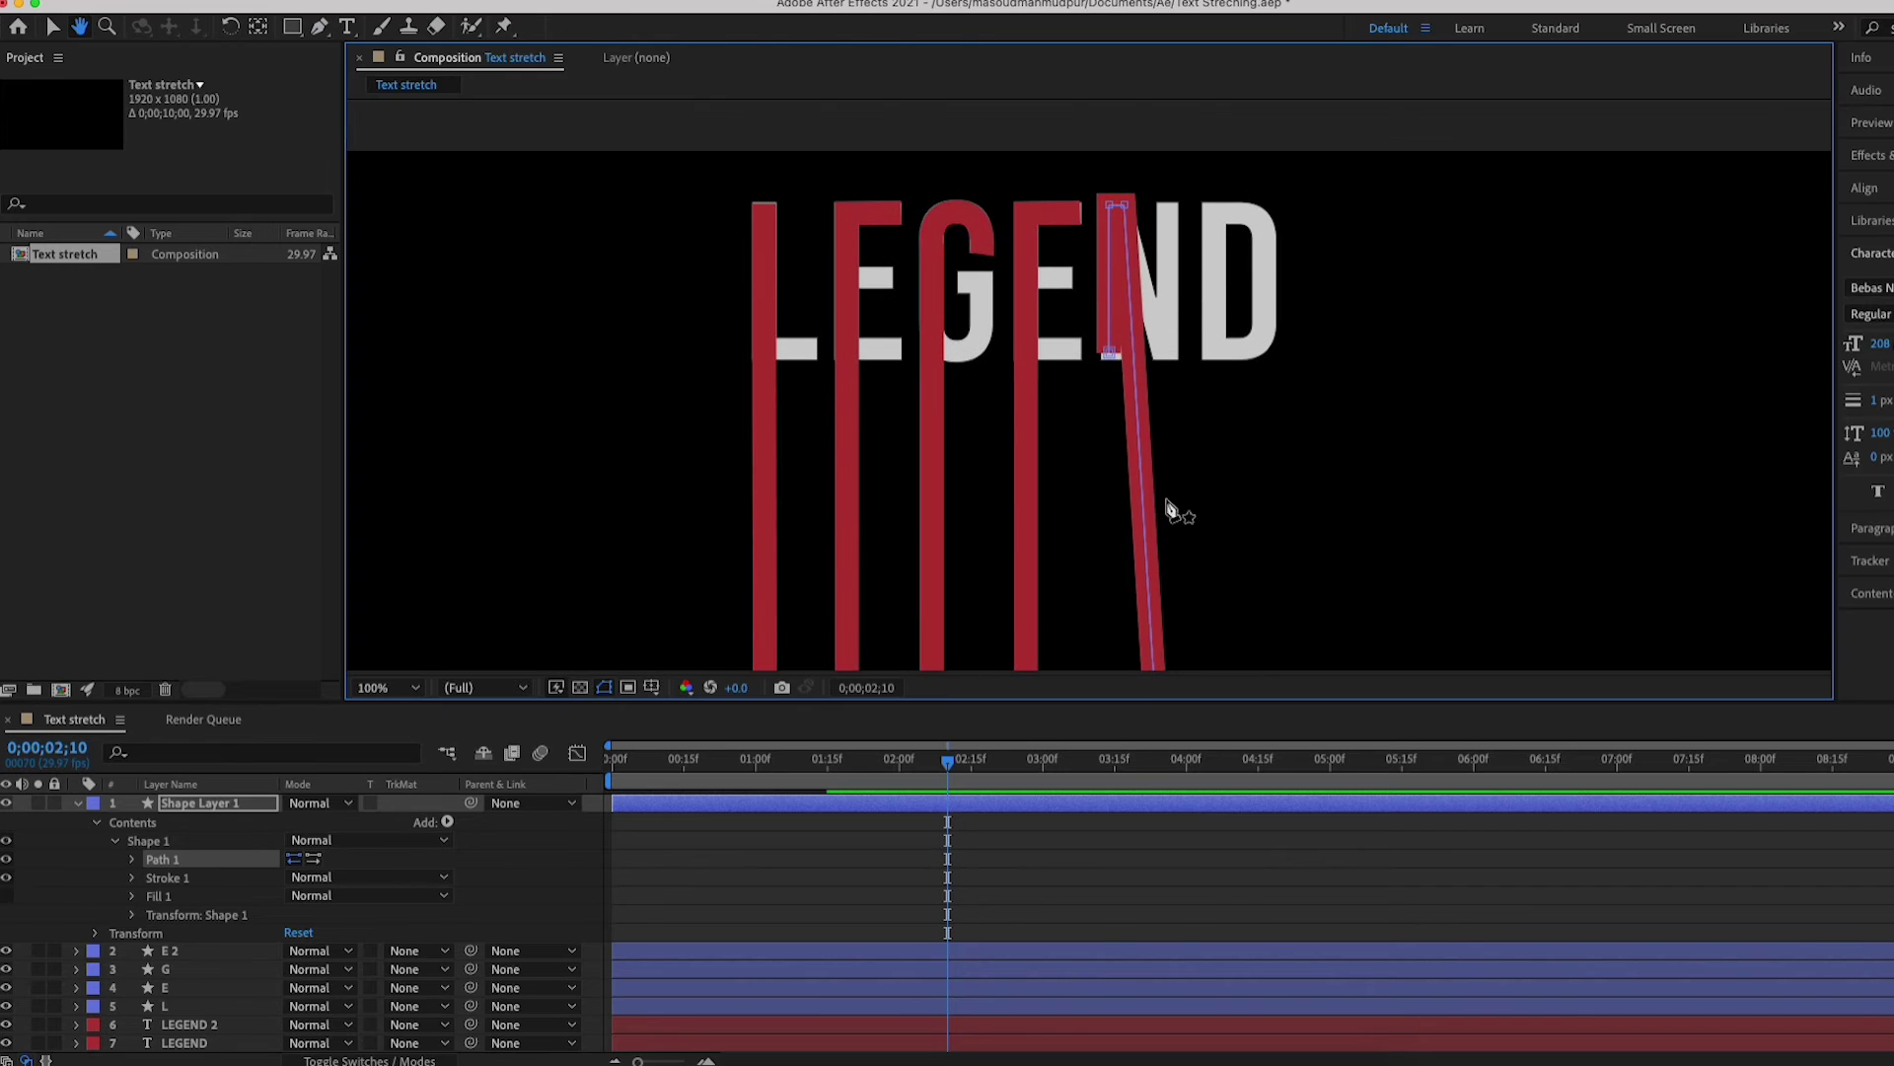
{"action": "left_click_drag", "start_coordinate": [1110, 205], "coordinate": [1123, 213]}
{"action": "left_click", "coordinate": [1124, 213]}
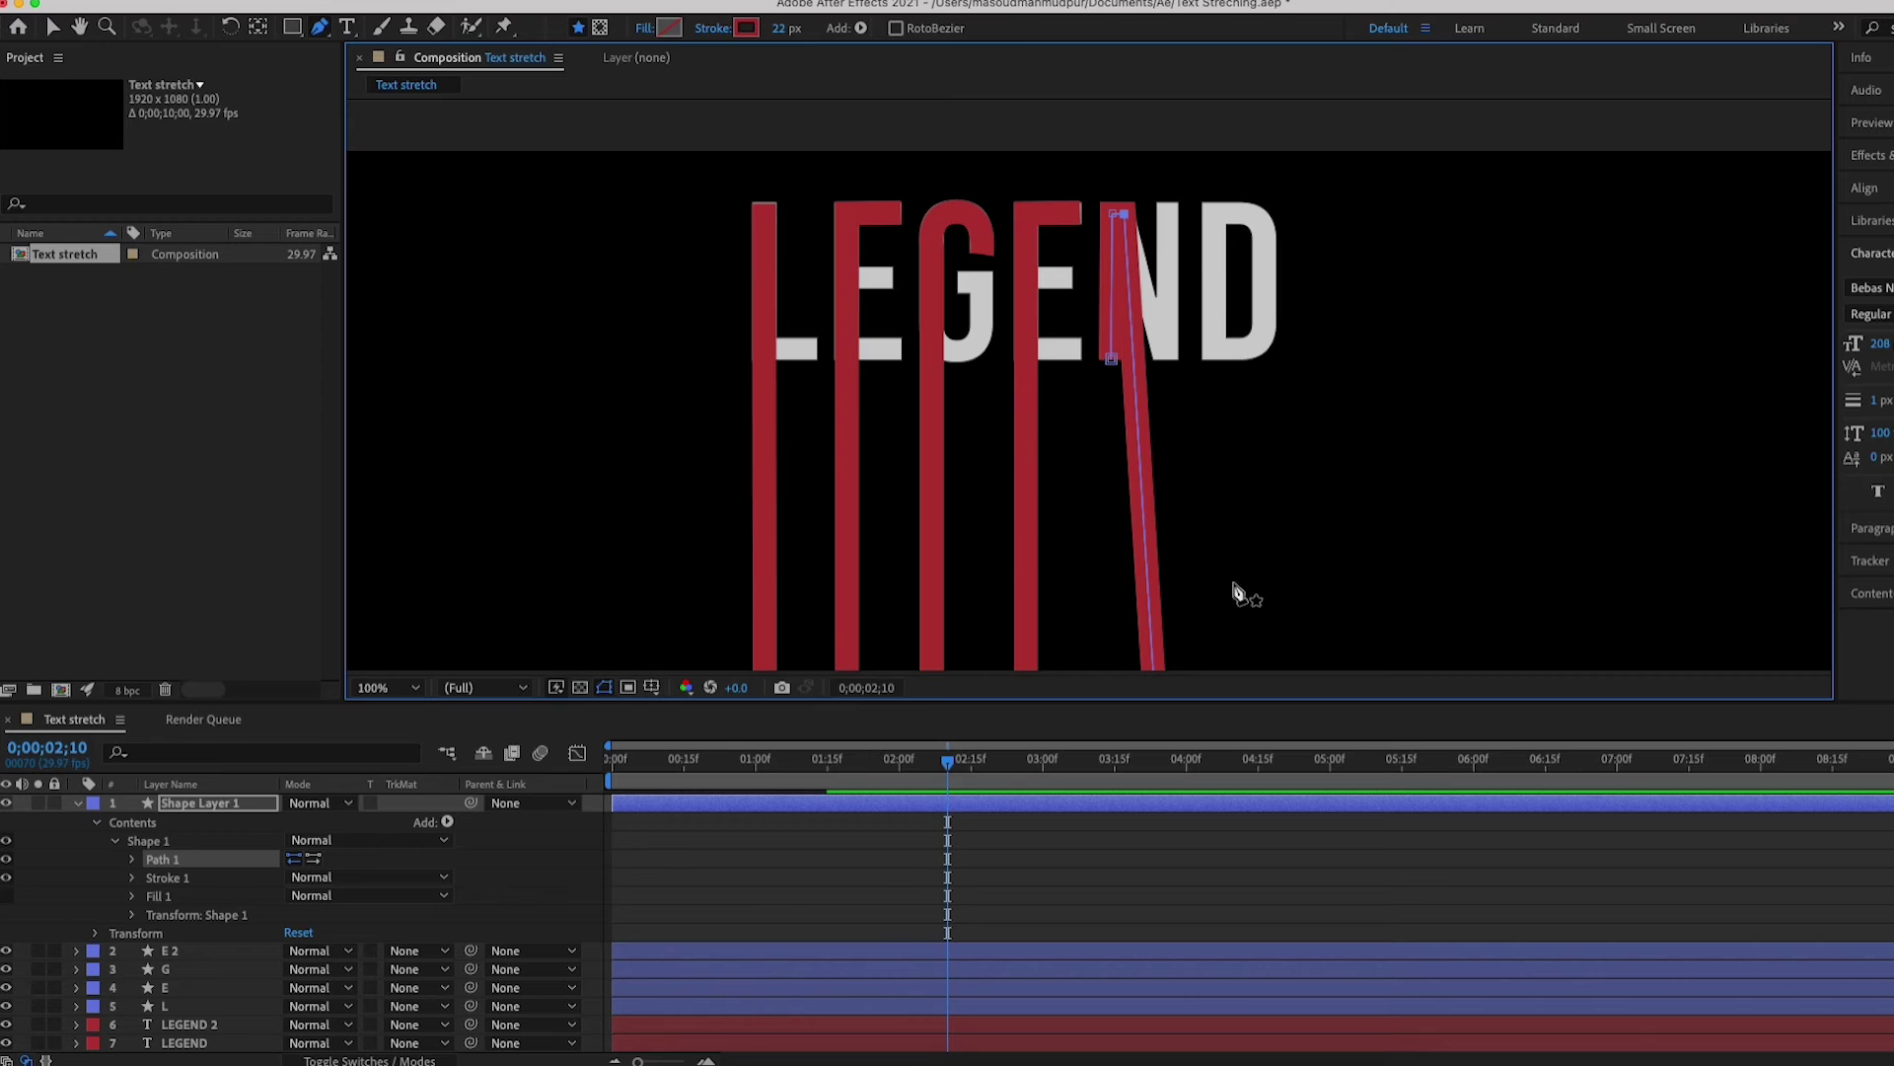
- Add a Path keyframe for the N at 1;15 and return to the first frame
{"action": "left_click", "coordinate": [136, 864]}
{"action": "left_click_drag", "start_coordinate": [947, 760], "coordinate": [611, 766]}
{"action": "left_click", "coordinate": [169, 877]}
- With the whole composition fitted in view, raise the N path's lower points at 0;00 to the upper N's base
{"action": "left_click", "coordinate": [389, 688]}
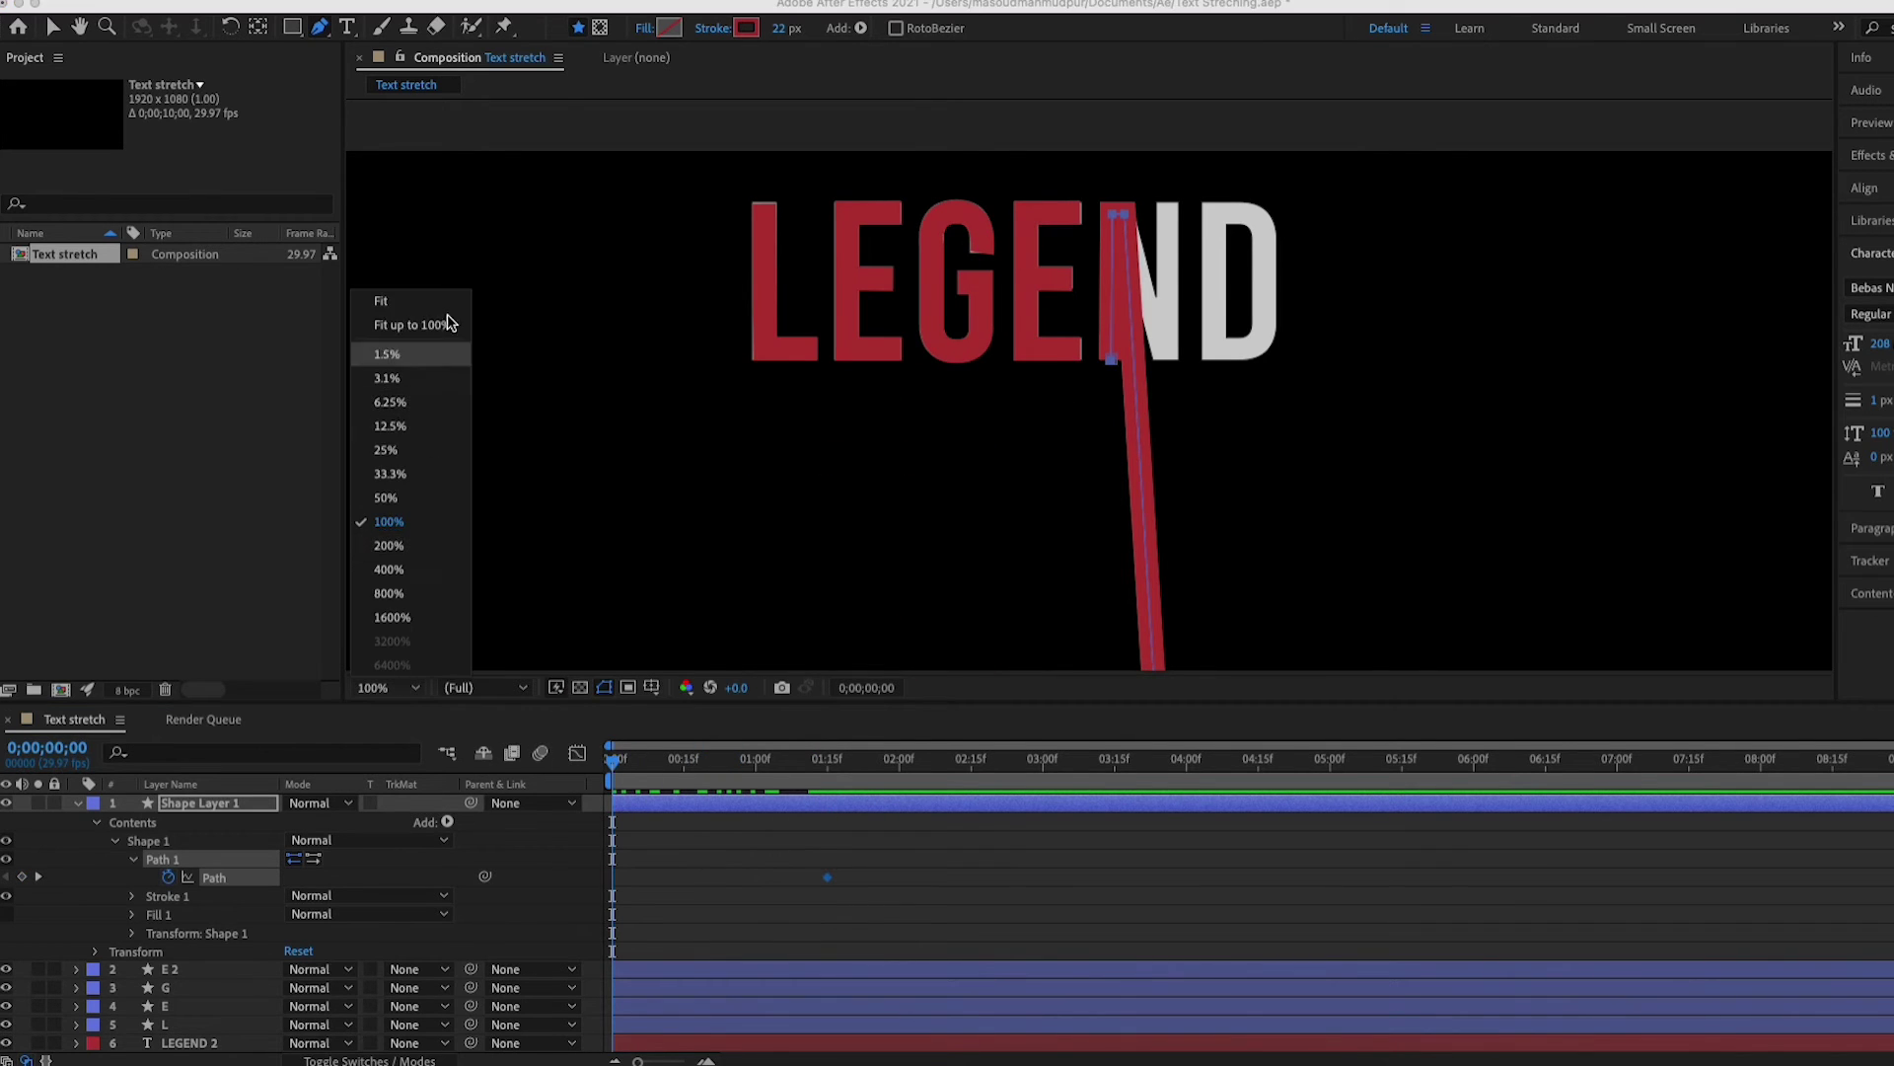
{"action": "left_click", "coordinate": [447, 324]}
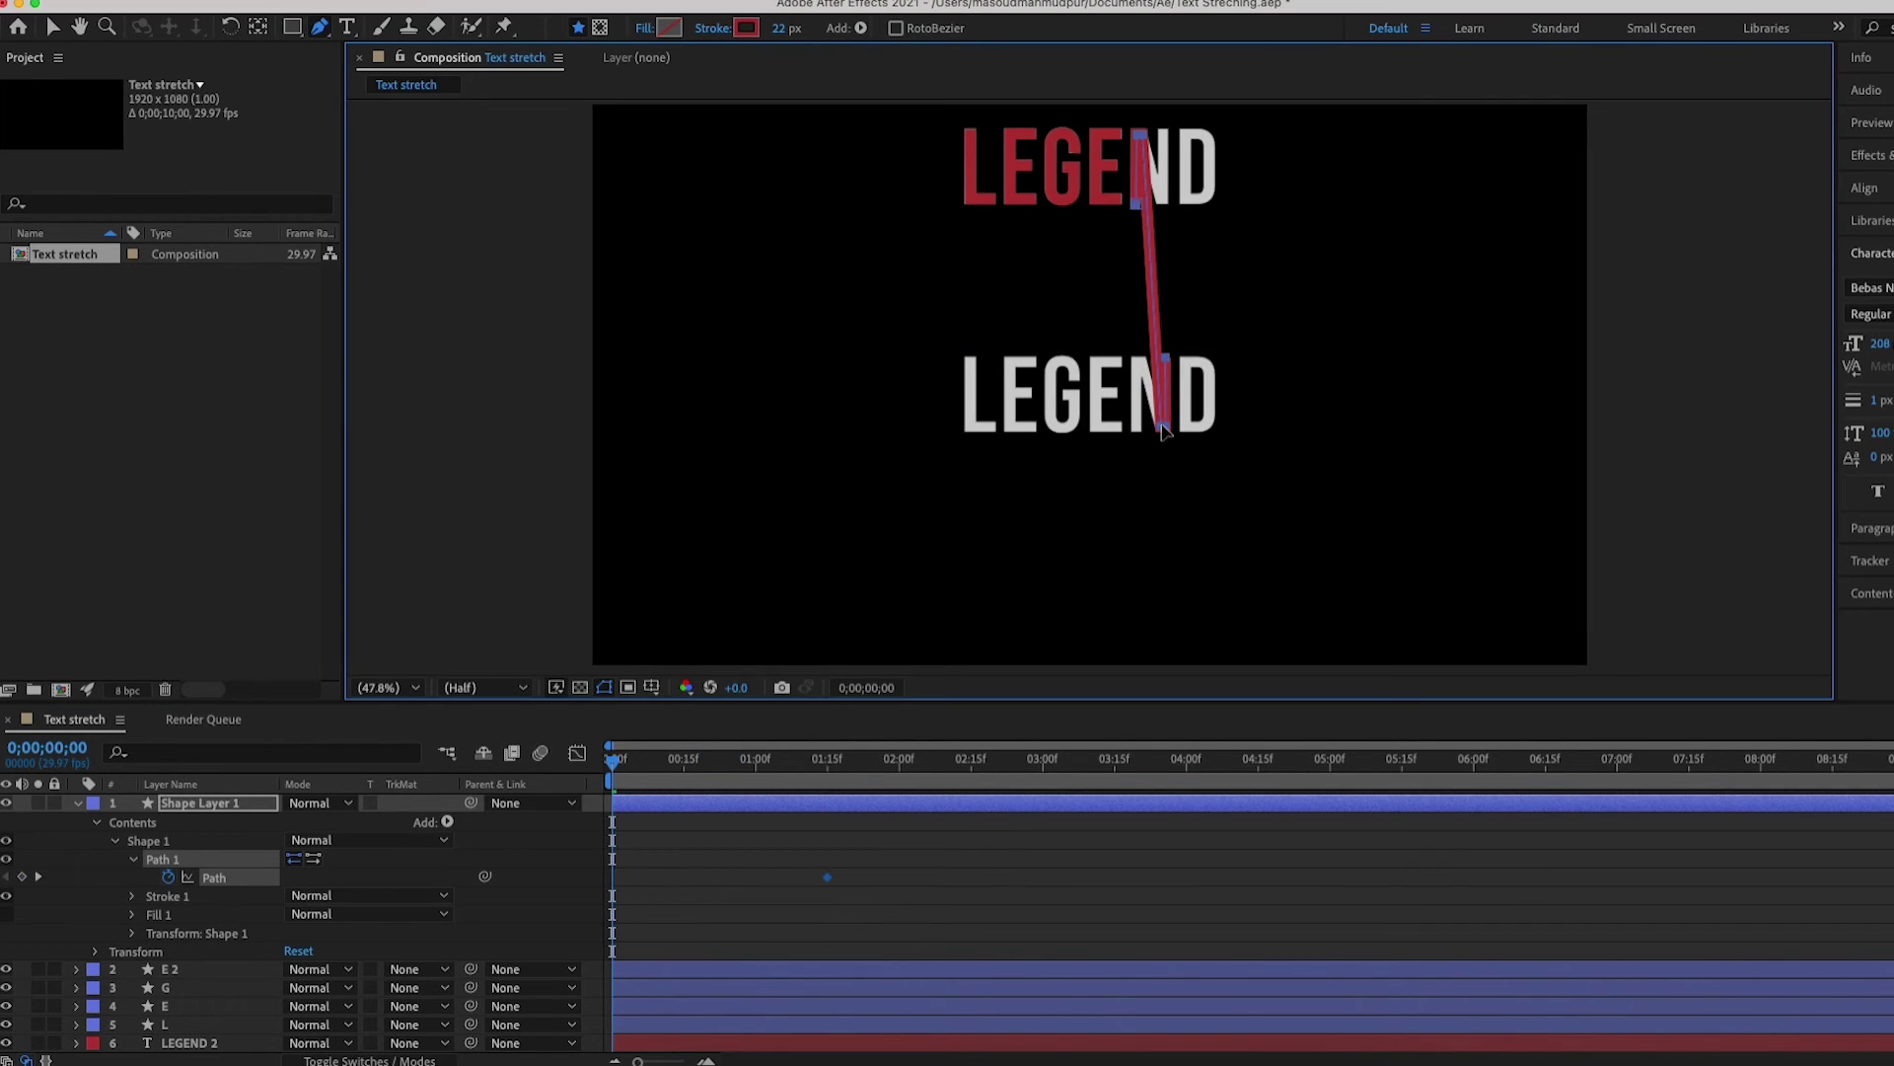
{"action": "key", "text": "v"}
{"action": "mouse_move", "coordinate": [1153, 430]}
{"action": "left_mouse_down"}
{"action": "mouse_move", "coordinate": [1145, 203]}
{"action": "mouse_move", "coordinate": [1169, 205]}
{"action": "left_mouse_up"}
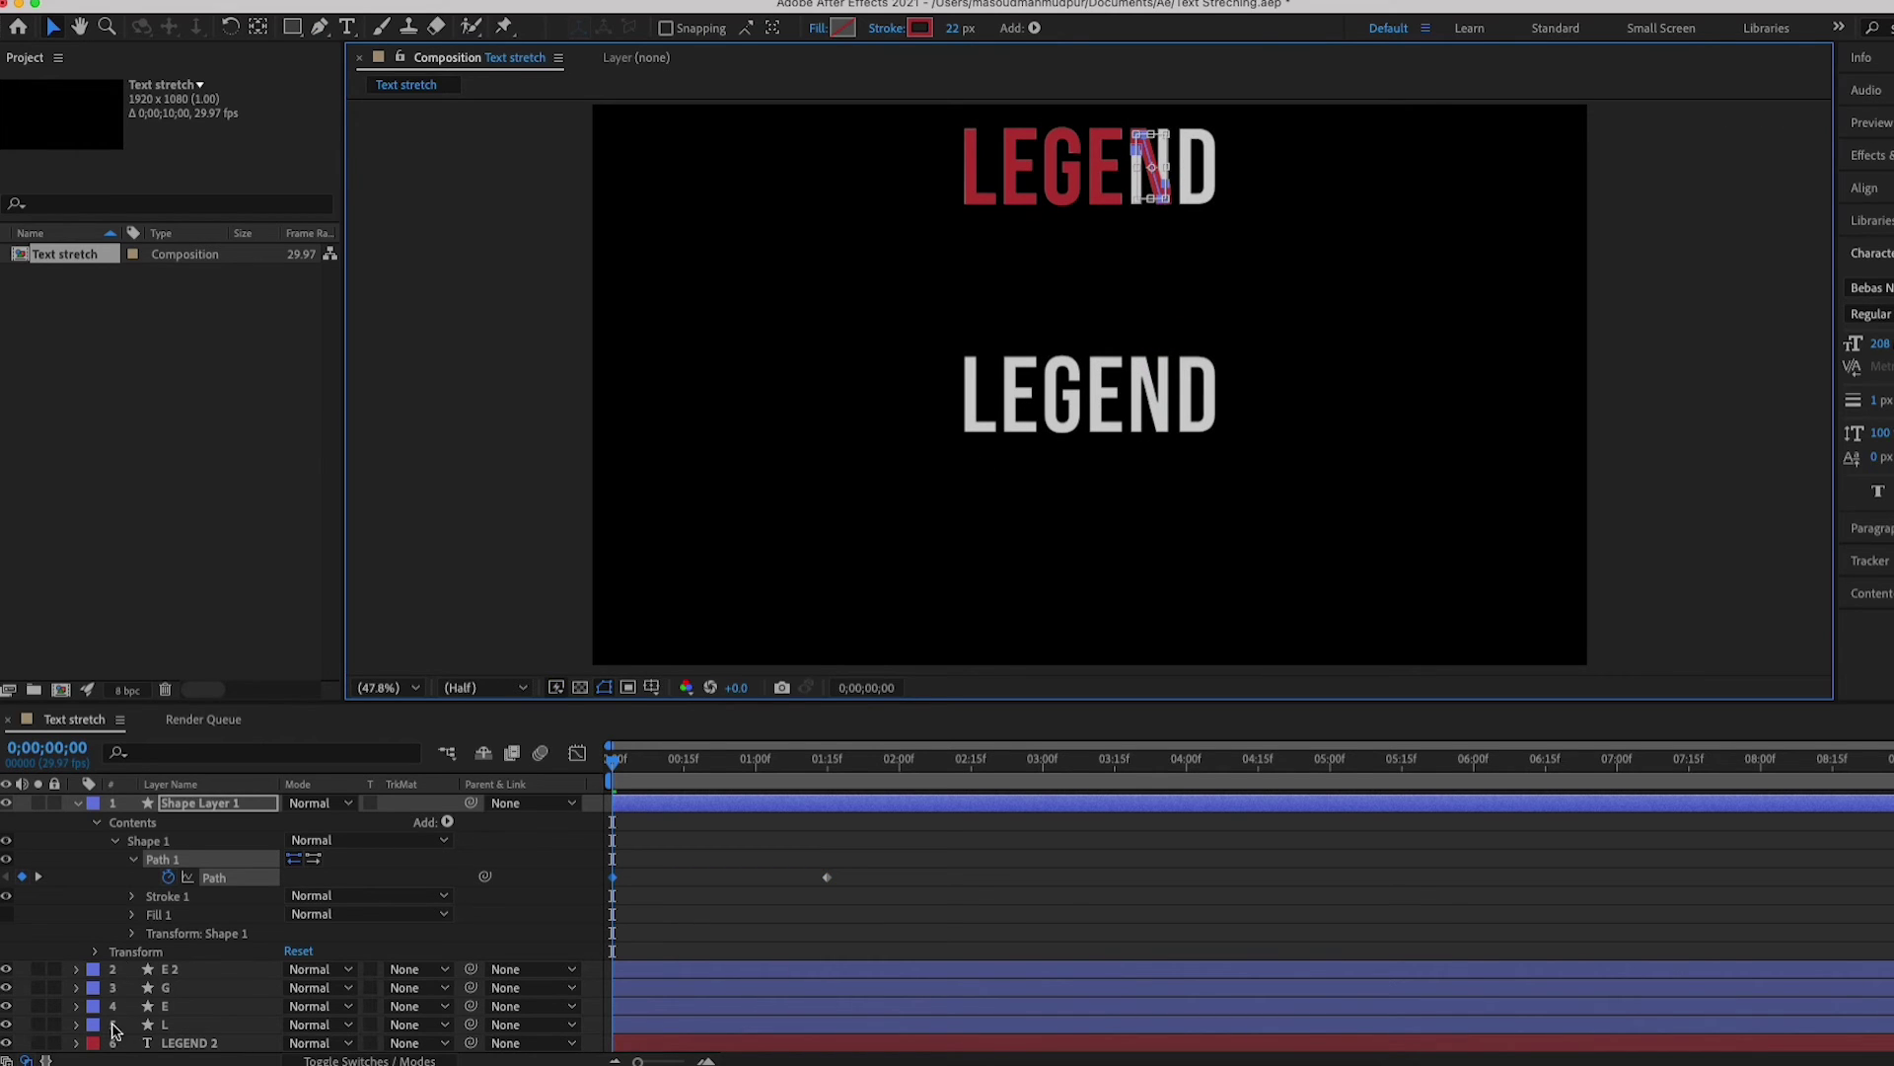
- At 100% zoom, reshape the N path's stem ends and lower corner at the first frame to cover the upper N
{"action": "left_click", "coordinate": [390, 688]}
{"action": "left_click", "coordinate": [410, 500]}
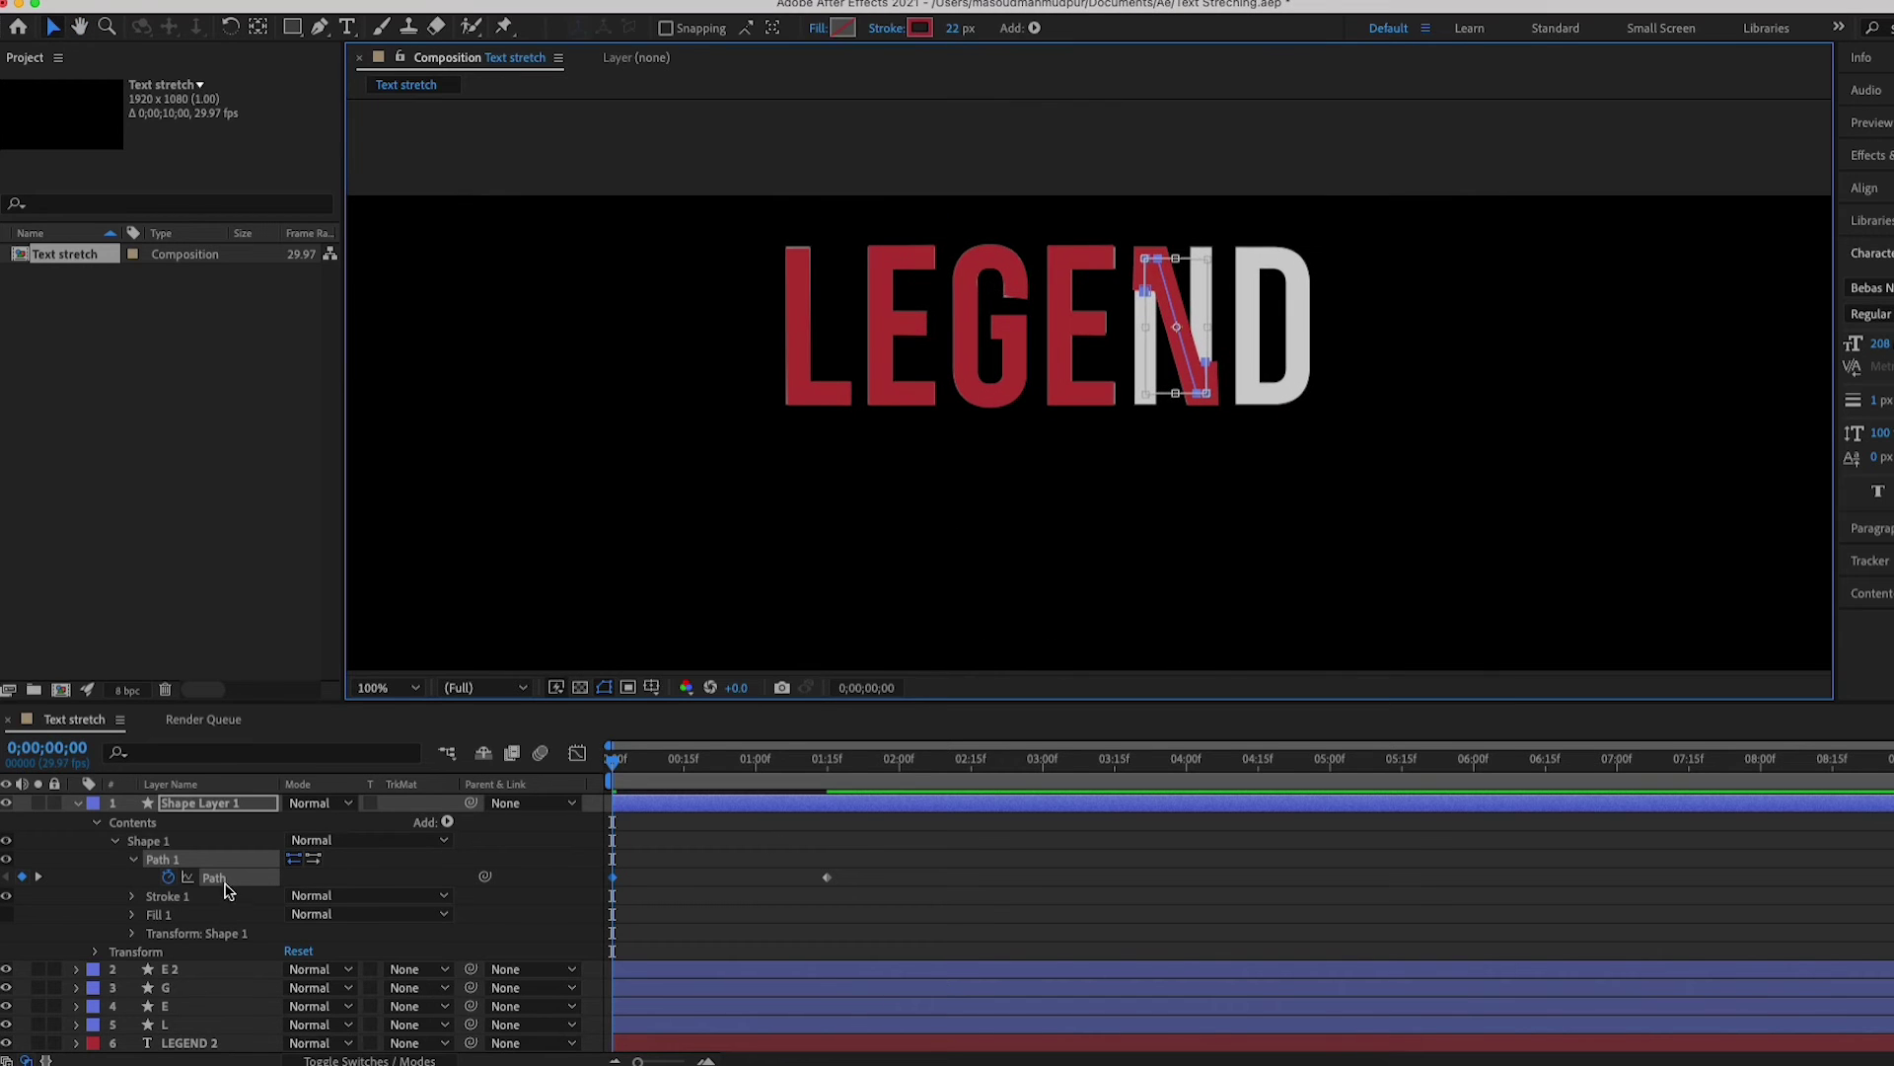
{"action": "left_click", "coordinate": [230, 843]}
{"action": "left_click", "coordinate": [224, 856]}
{"action": "mouse_move", "coordinate": [1145, 293]}
{"action": "left_mouse_down"}
{"action": "mouse_move", "coordinate": [1148, 408]}
{"action": "mouse_move", "coordinate": [1204, 326]}
{"action": "mouse_move", "coordinate": [1203, 246]}
{"action": "left_mouse_up"}
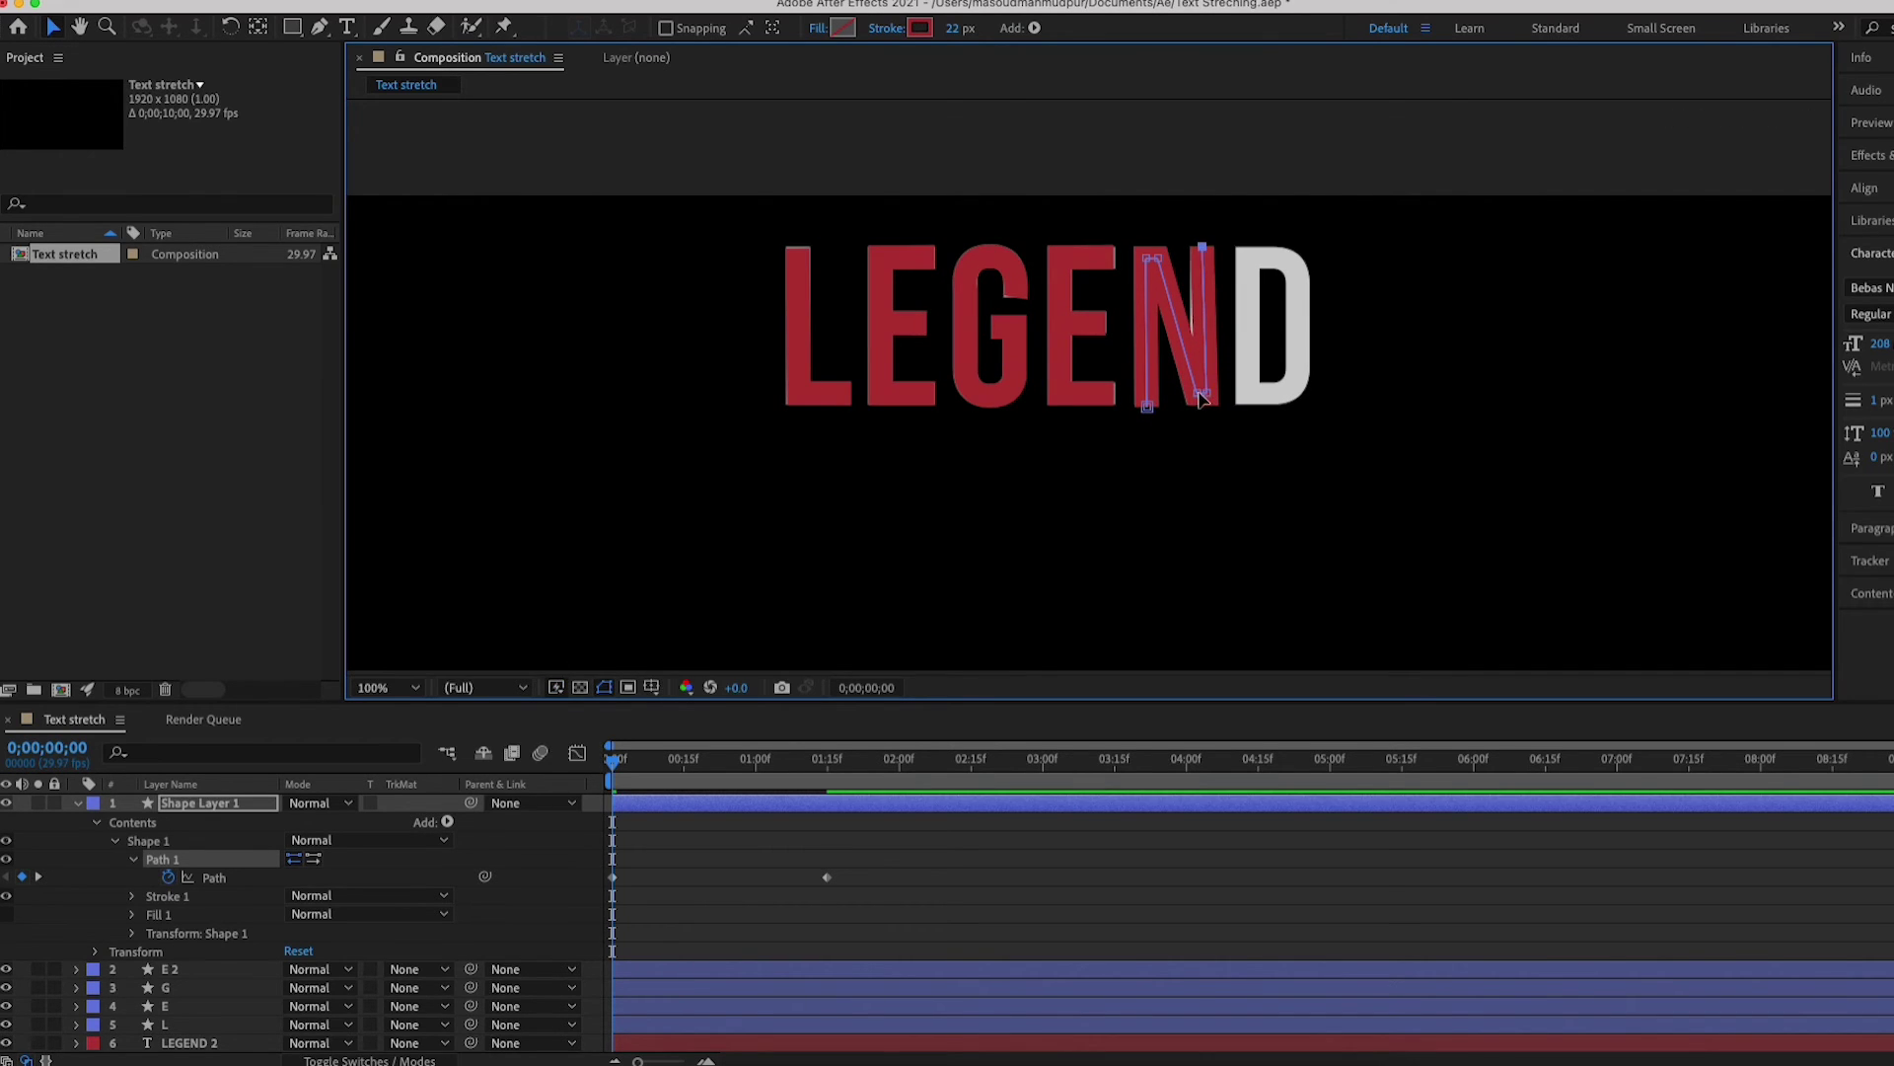
{"action": "left_click_drag", "start_coordinate": [1200, 393], "coordinate": [1202, 392]}
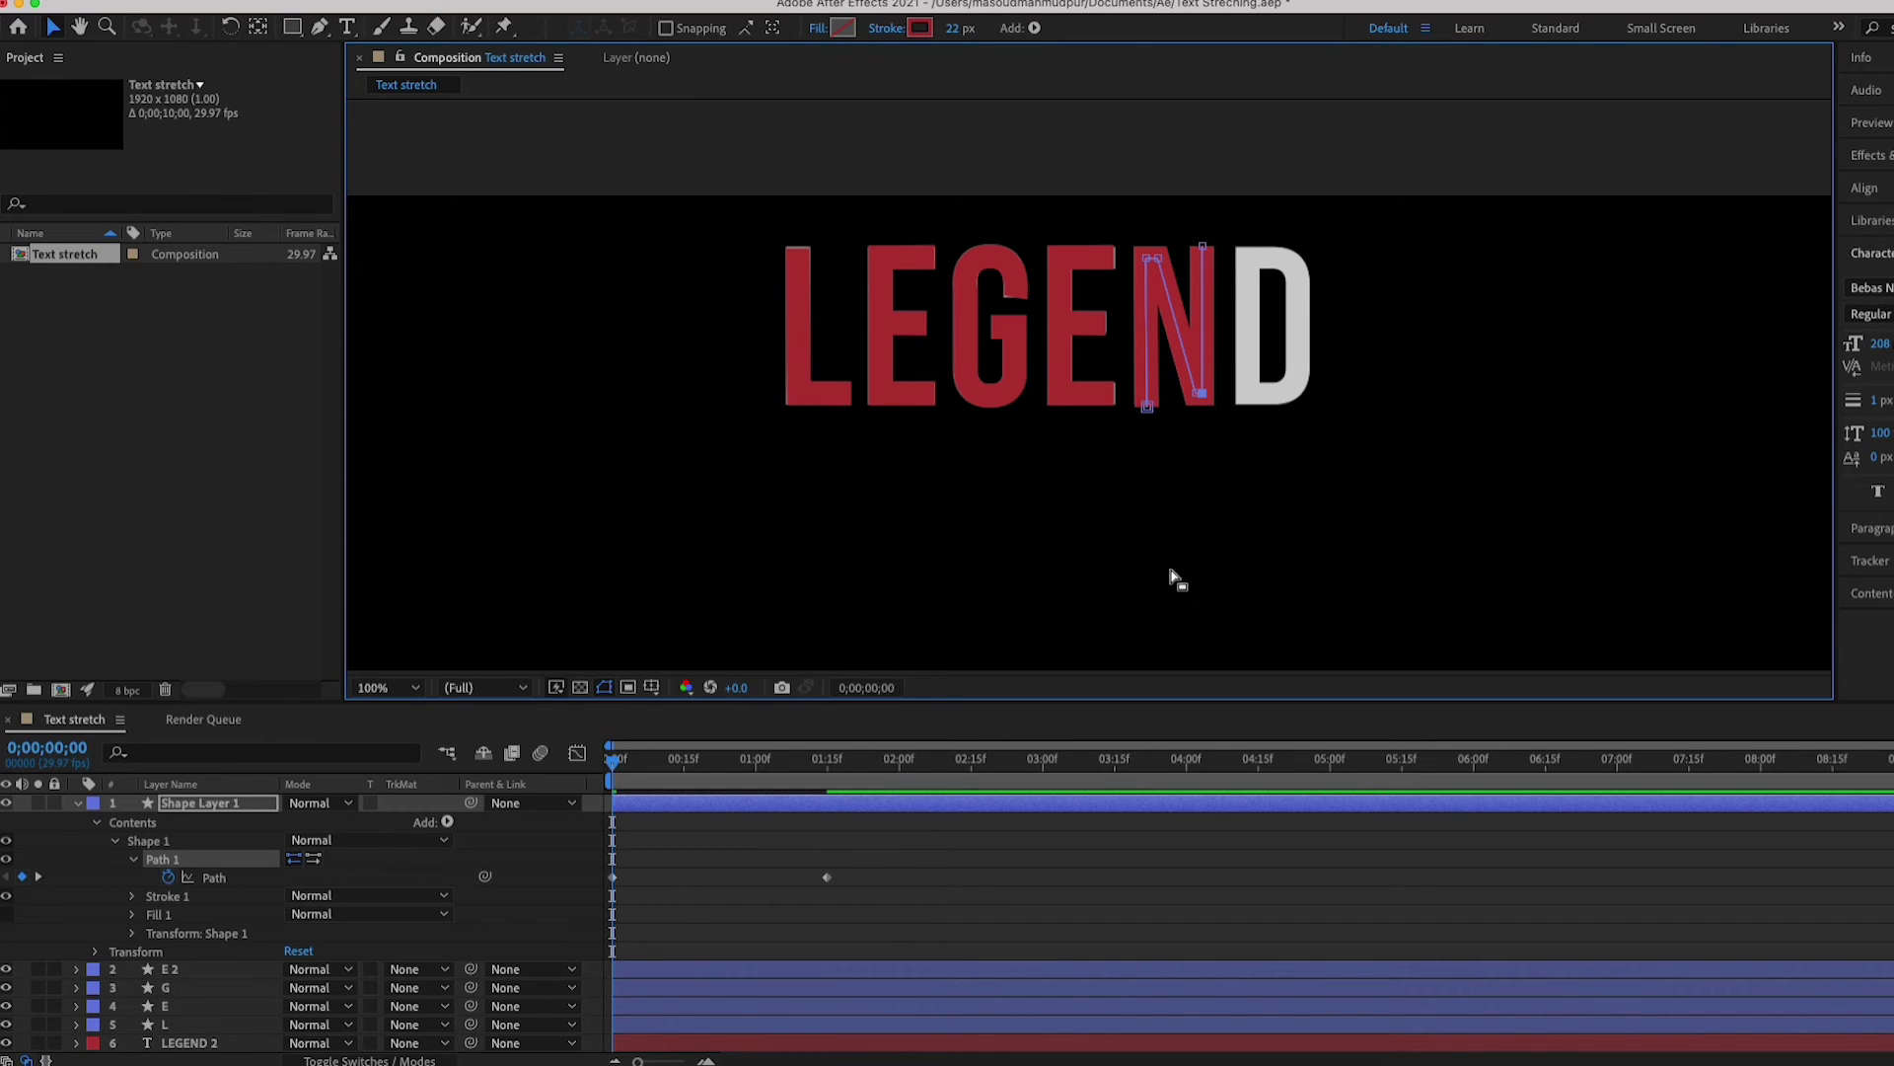
- Apply Easy Ease to the N's Path keyframes and lengthen the end keyframe's easing in the speed graph for an early peak
{"action": "left_click", "coordinate": [577, 754]}
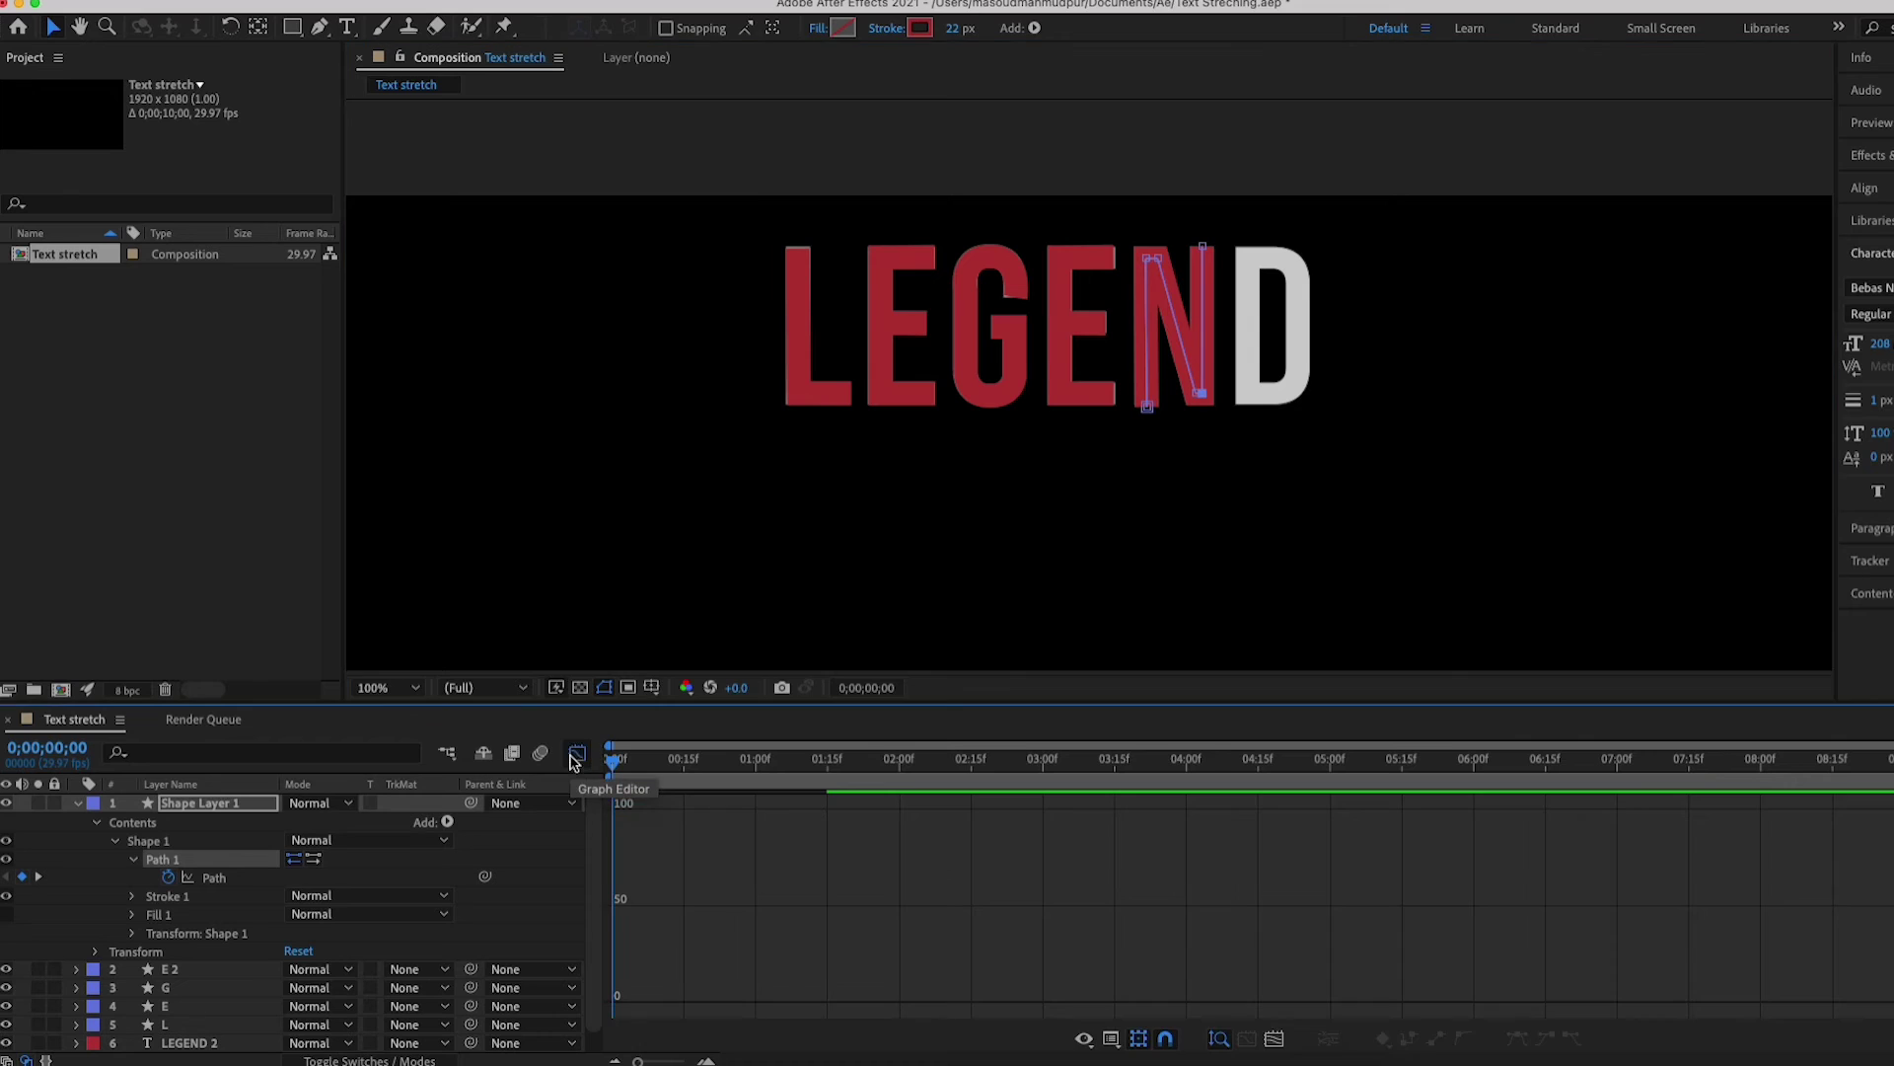
{"action": "left_click", "coordinate": [264, 877]}
{"action": "left_click_drag", "start_coordinate": [843, 806], "coordinate": [602, 828]}
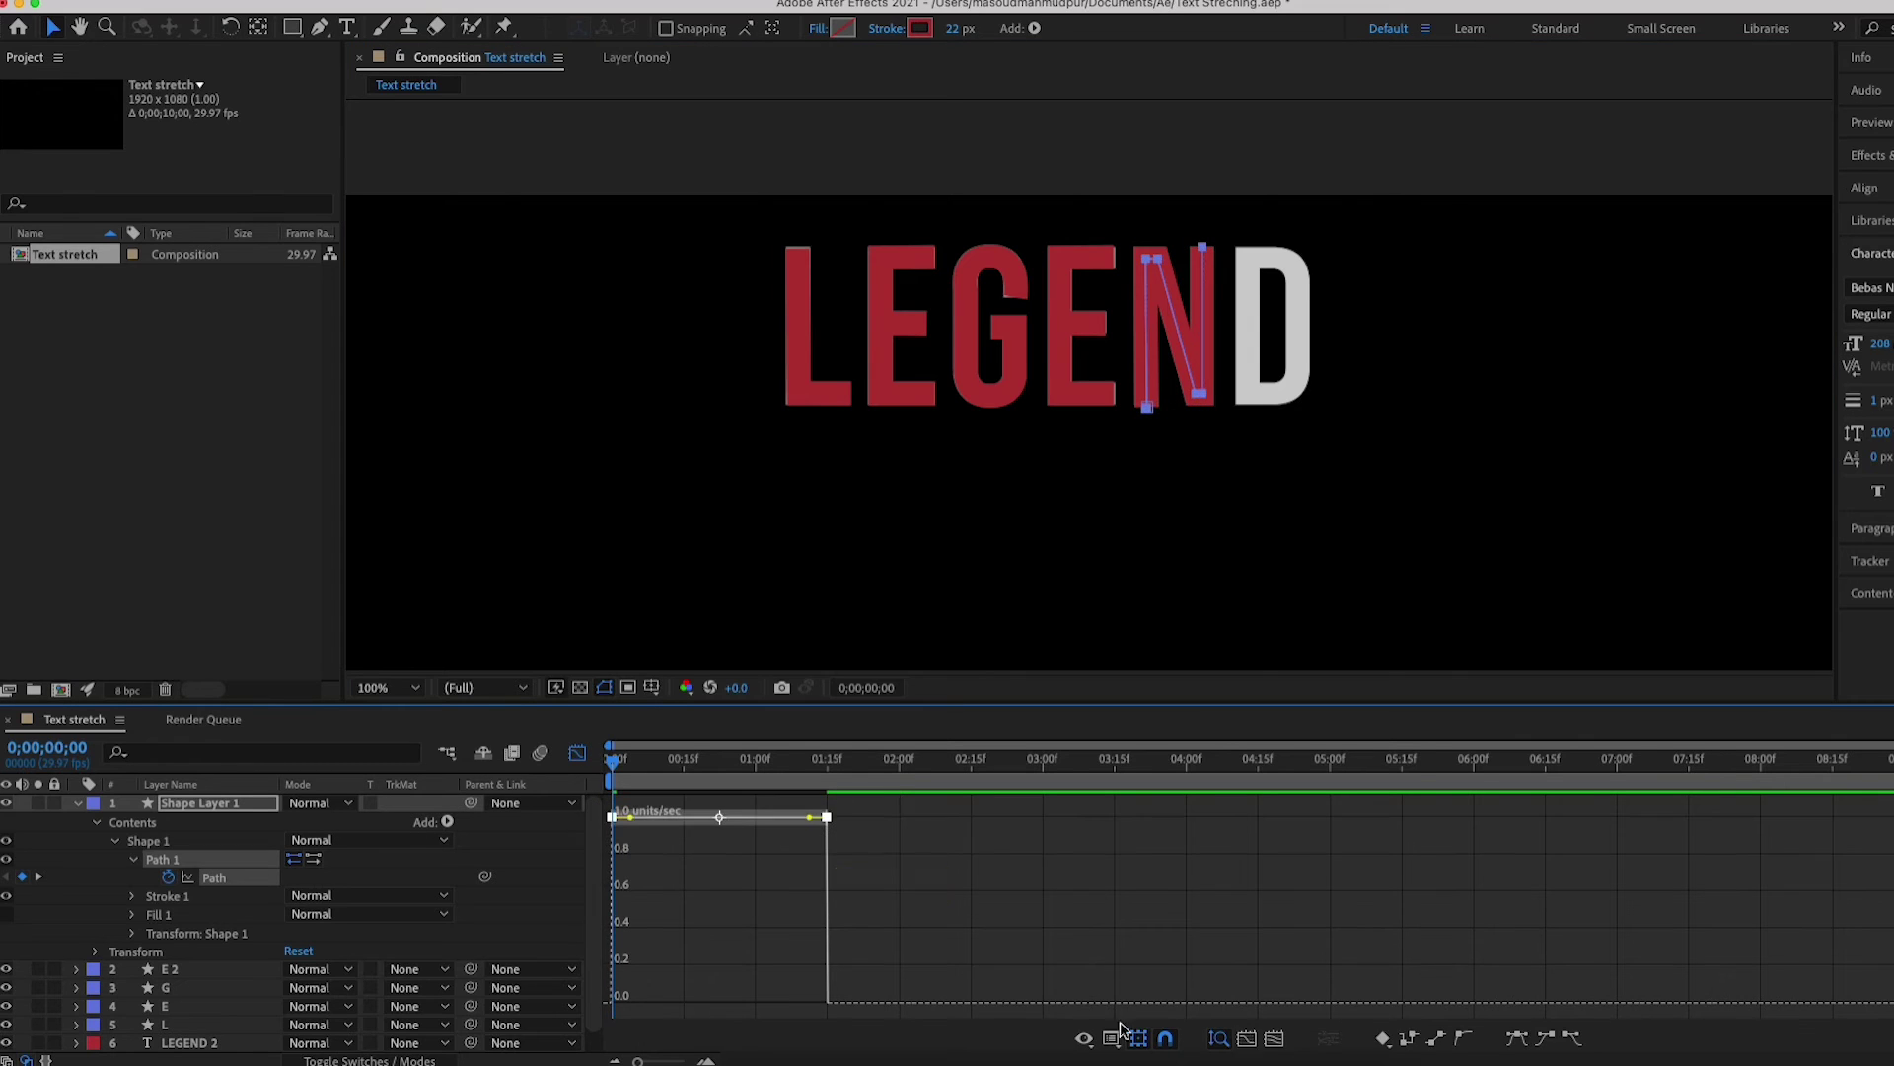
{"action": "left_click", "coordinate": [1517, 1038]}
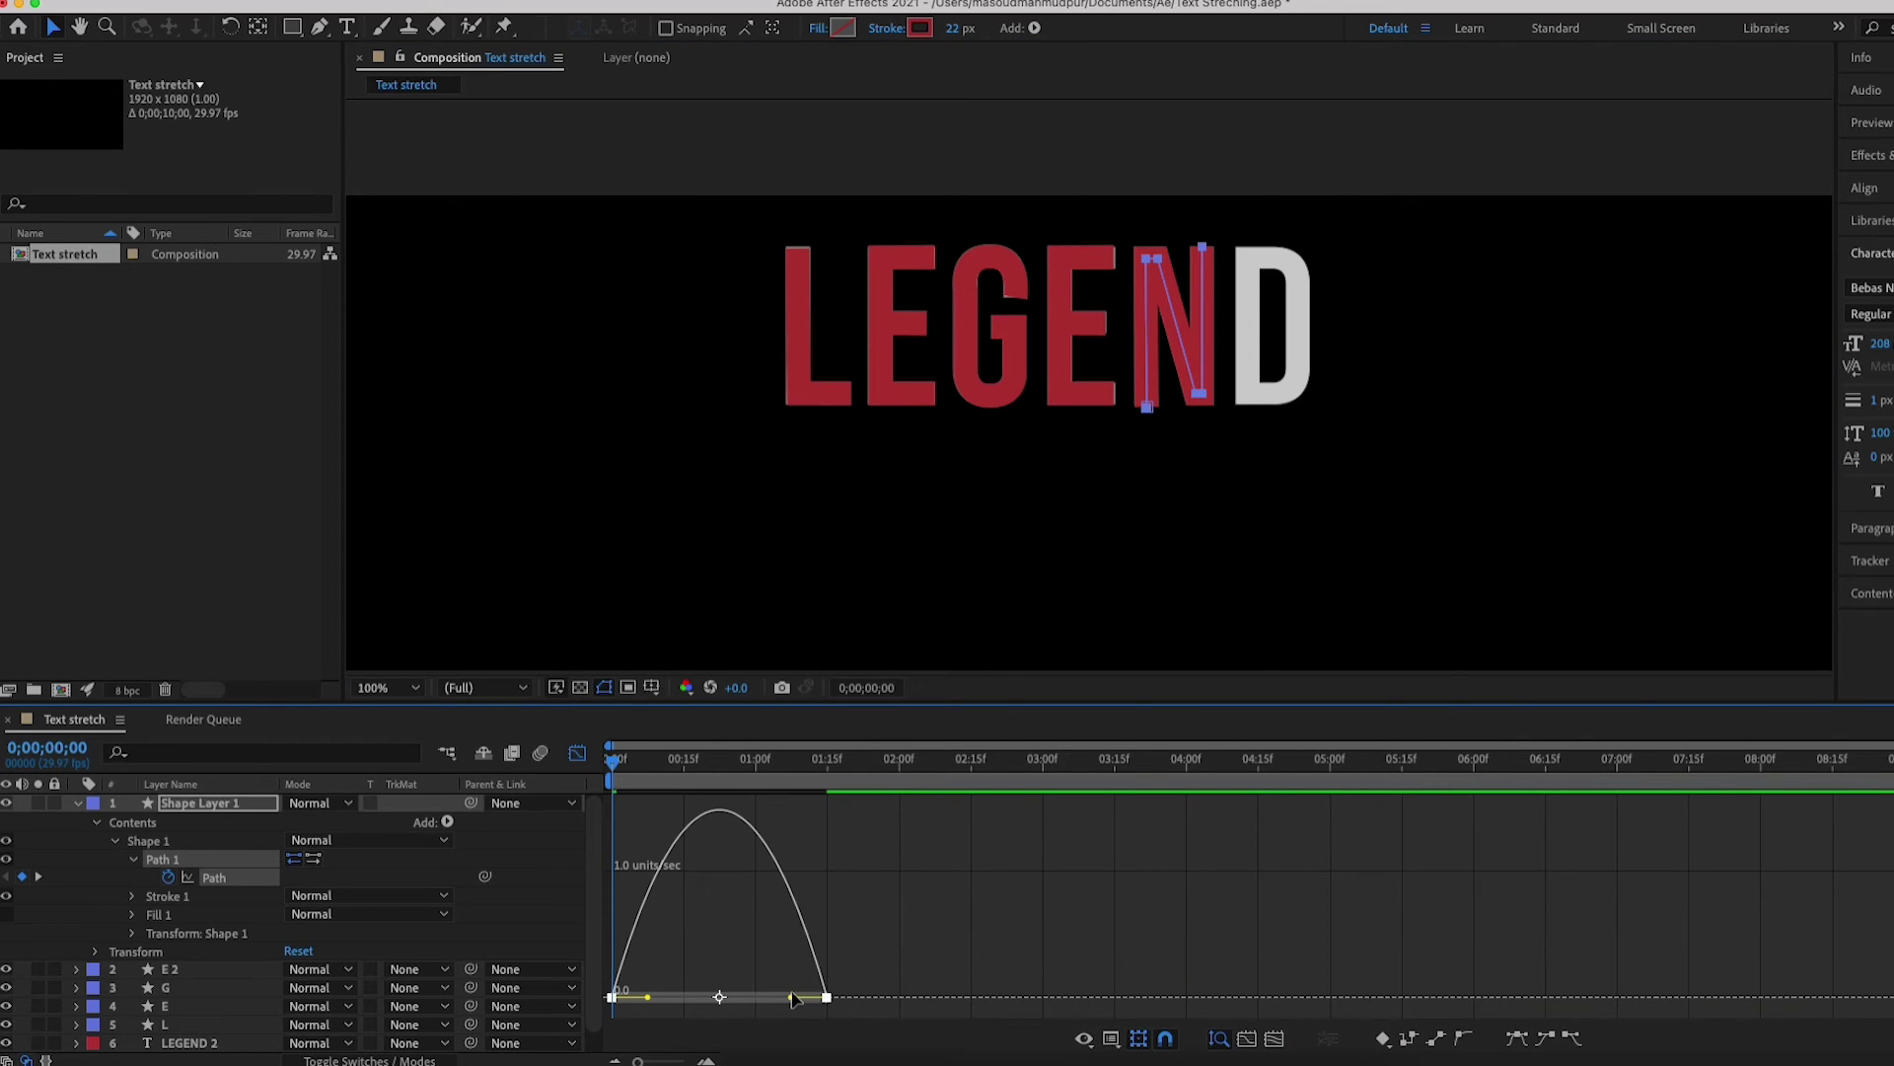
{"action": "left_click_drag", "start_coordinate": [794, 998], "coordinate": [730, 997]}
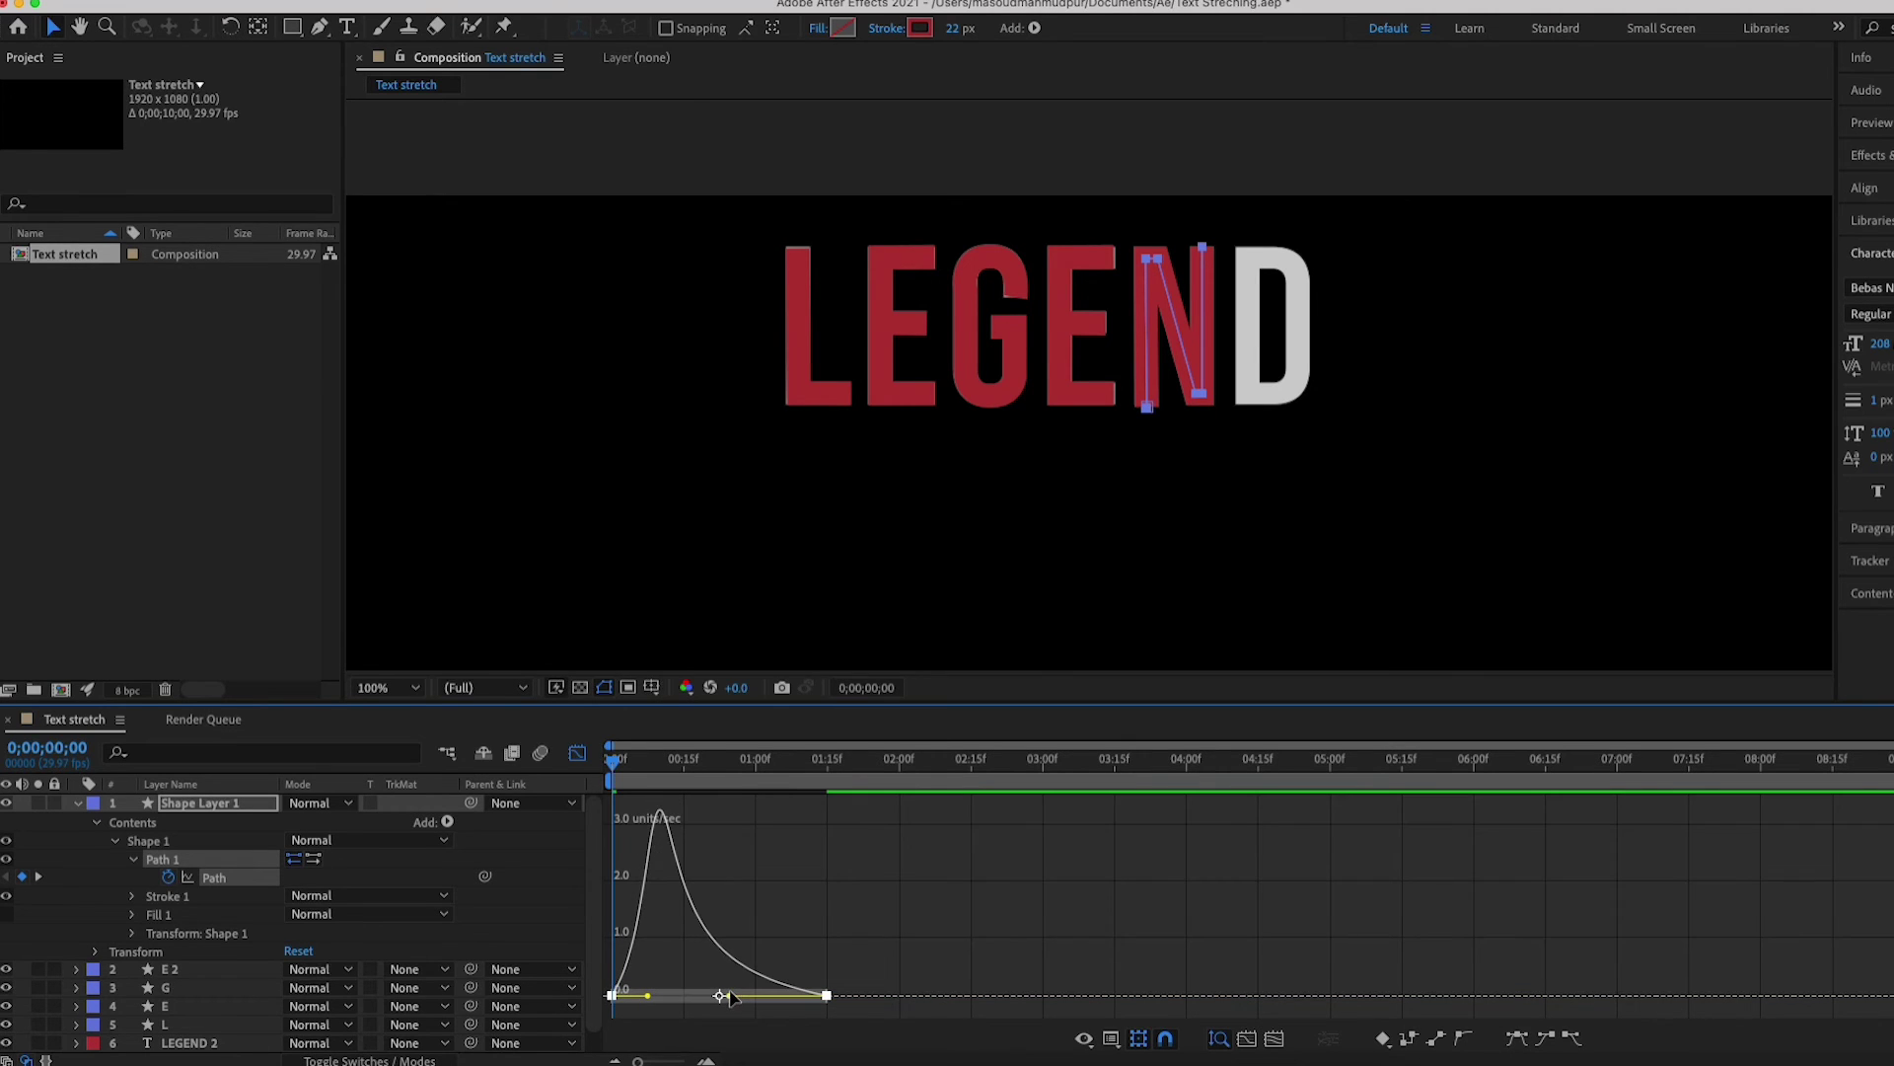
{"action": "left_click", "coordinate": [578, 753]}
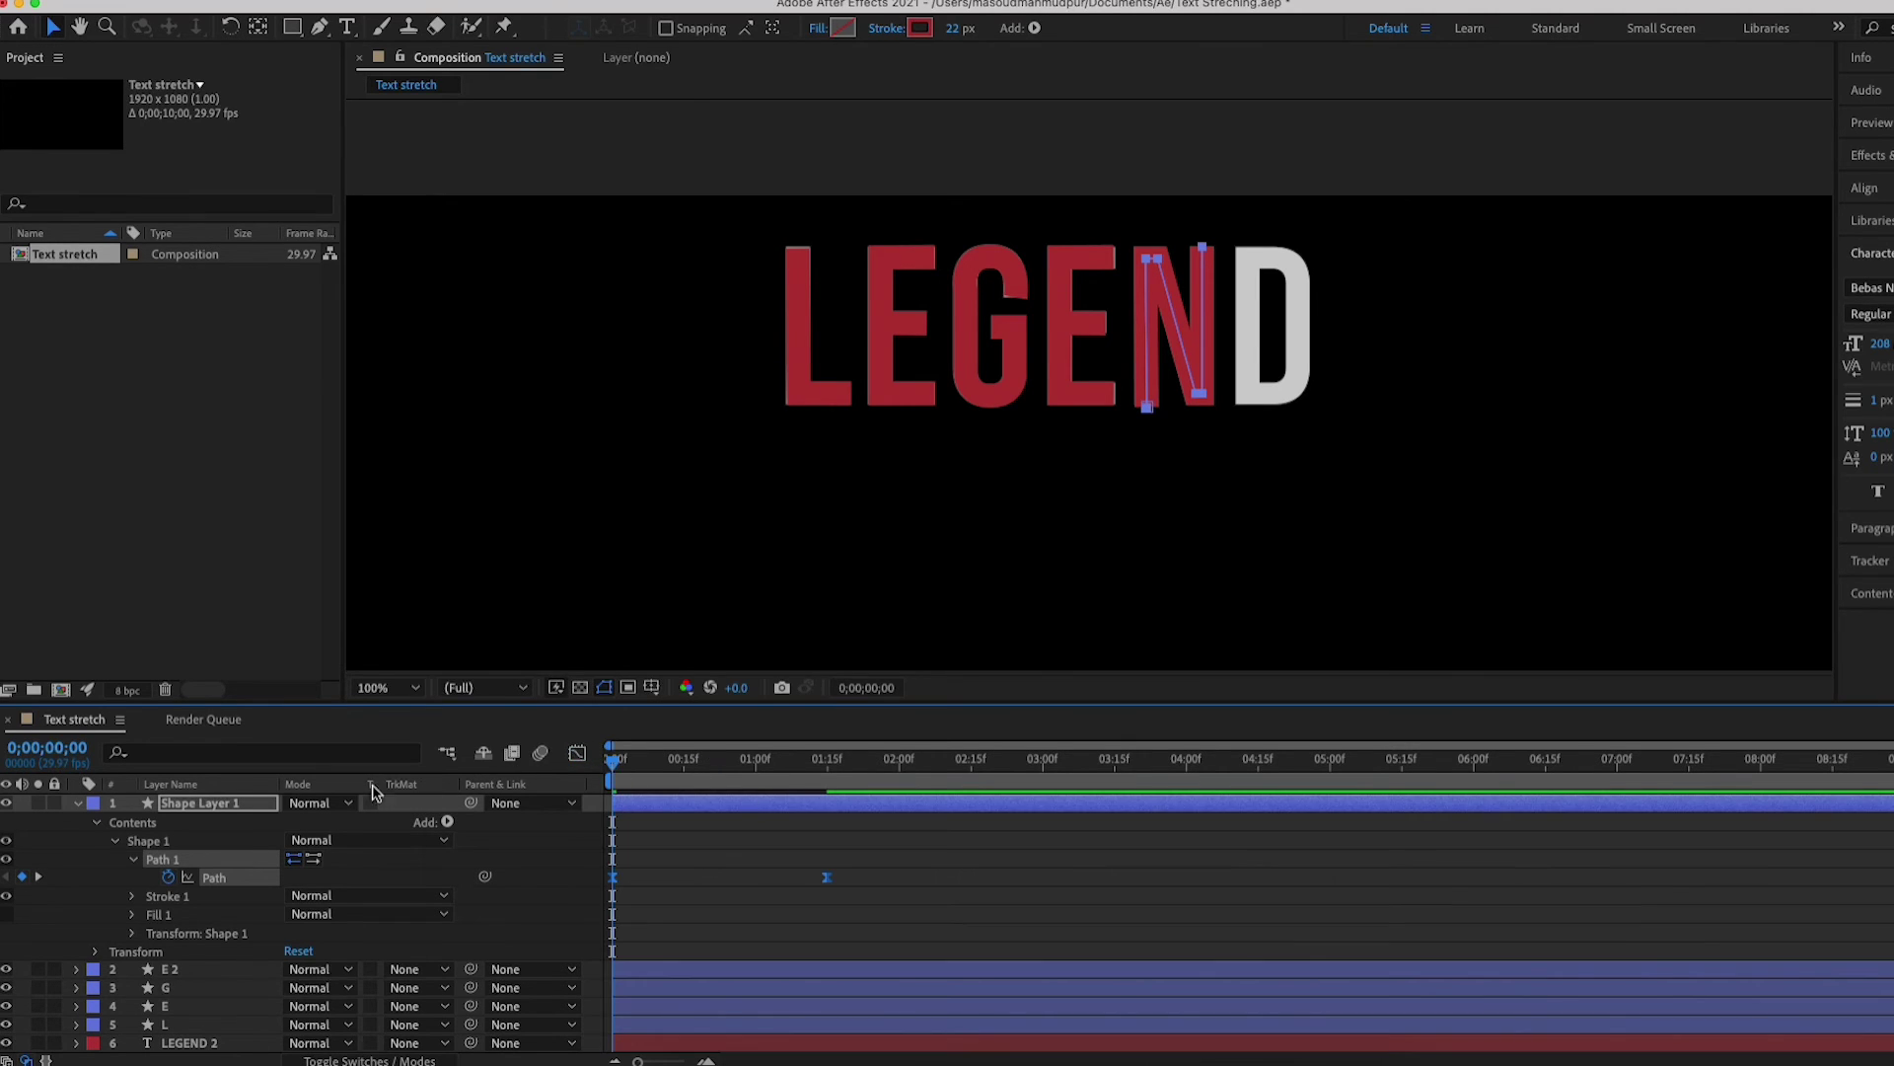
- Fit the composition in view and preview the stretch animation of the letters L, E, G, E and N
{"action": "left_click", "coordinate": [387, 688]}
{"action": "left_click", "coordinate": [373, 301]}
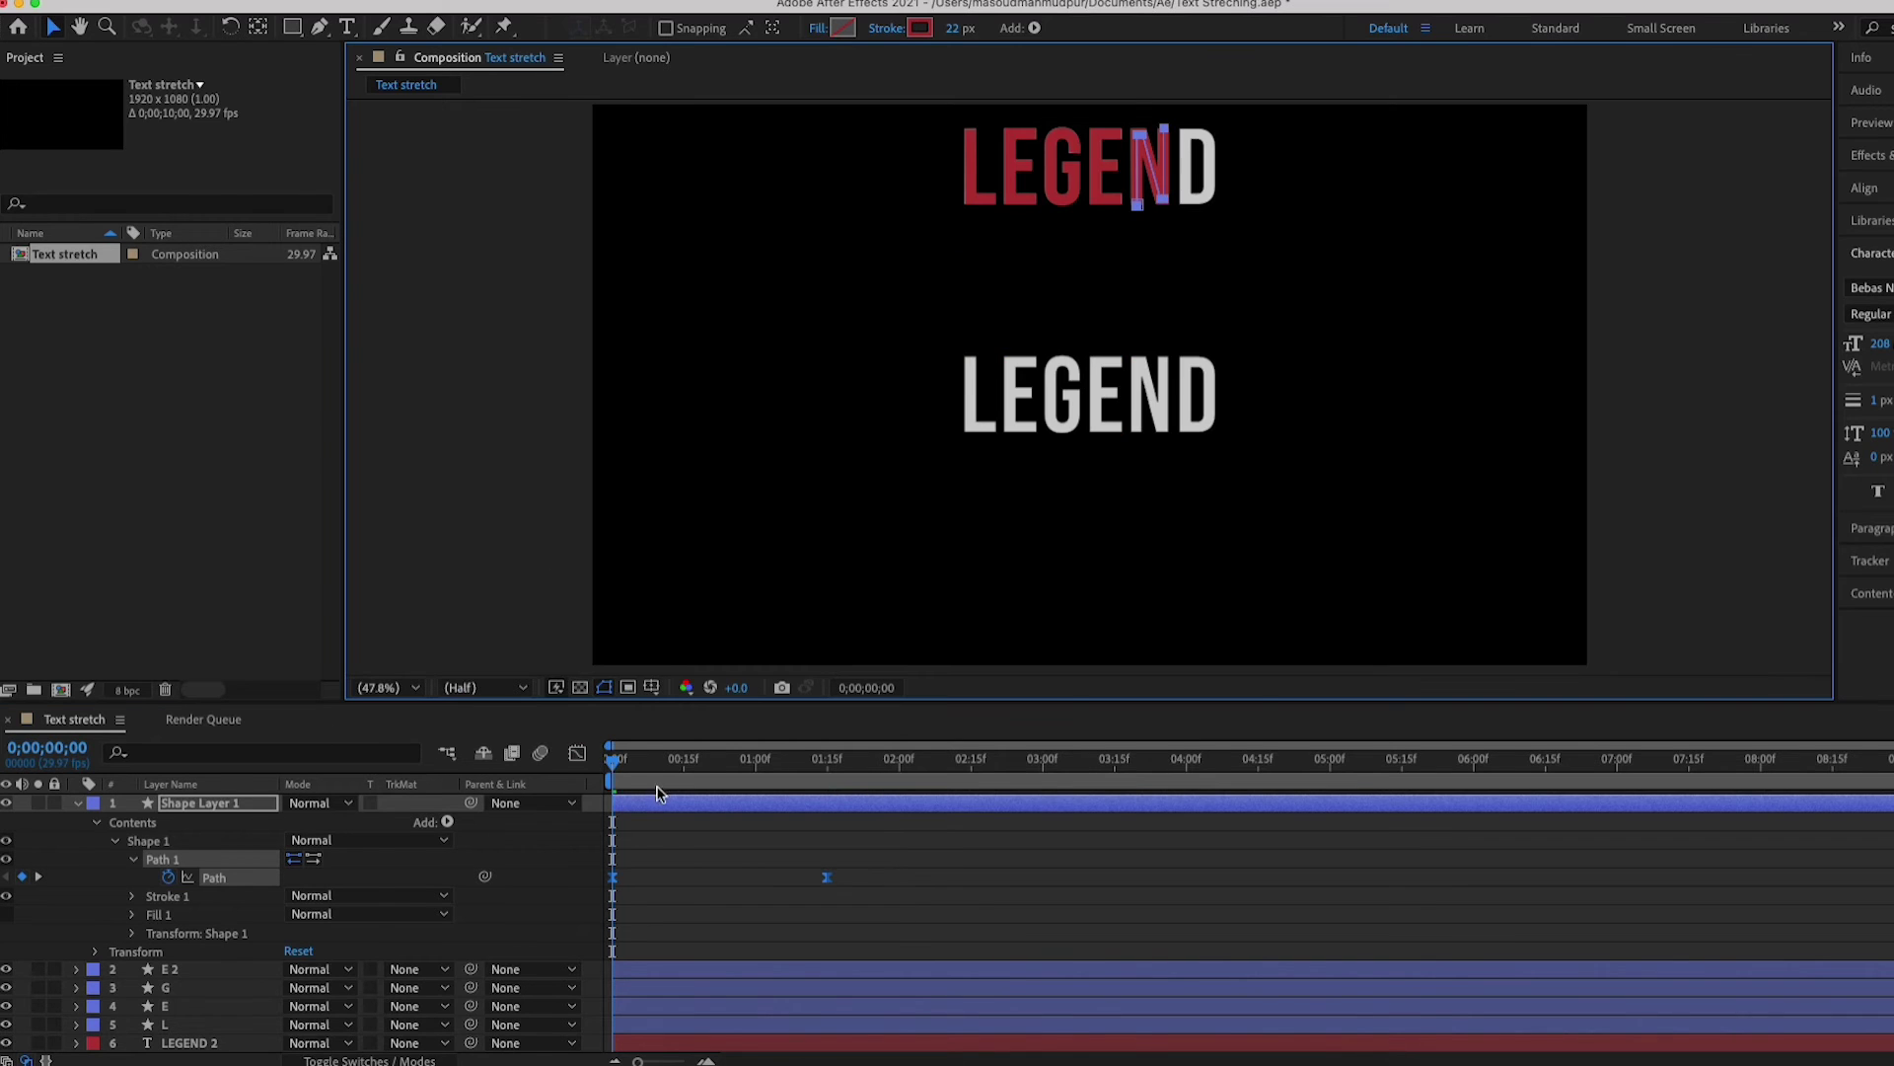
{"action": "key", "text": "space"}
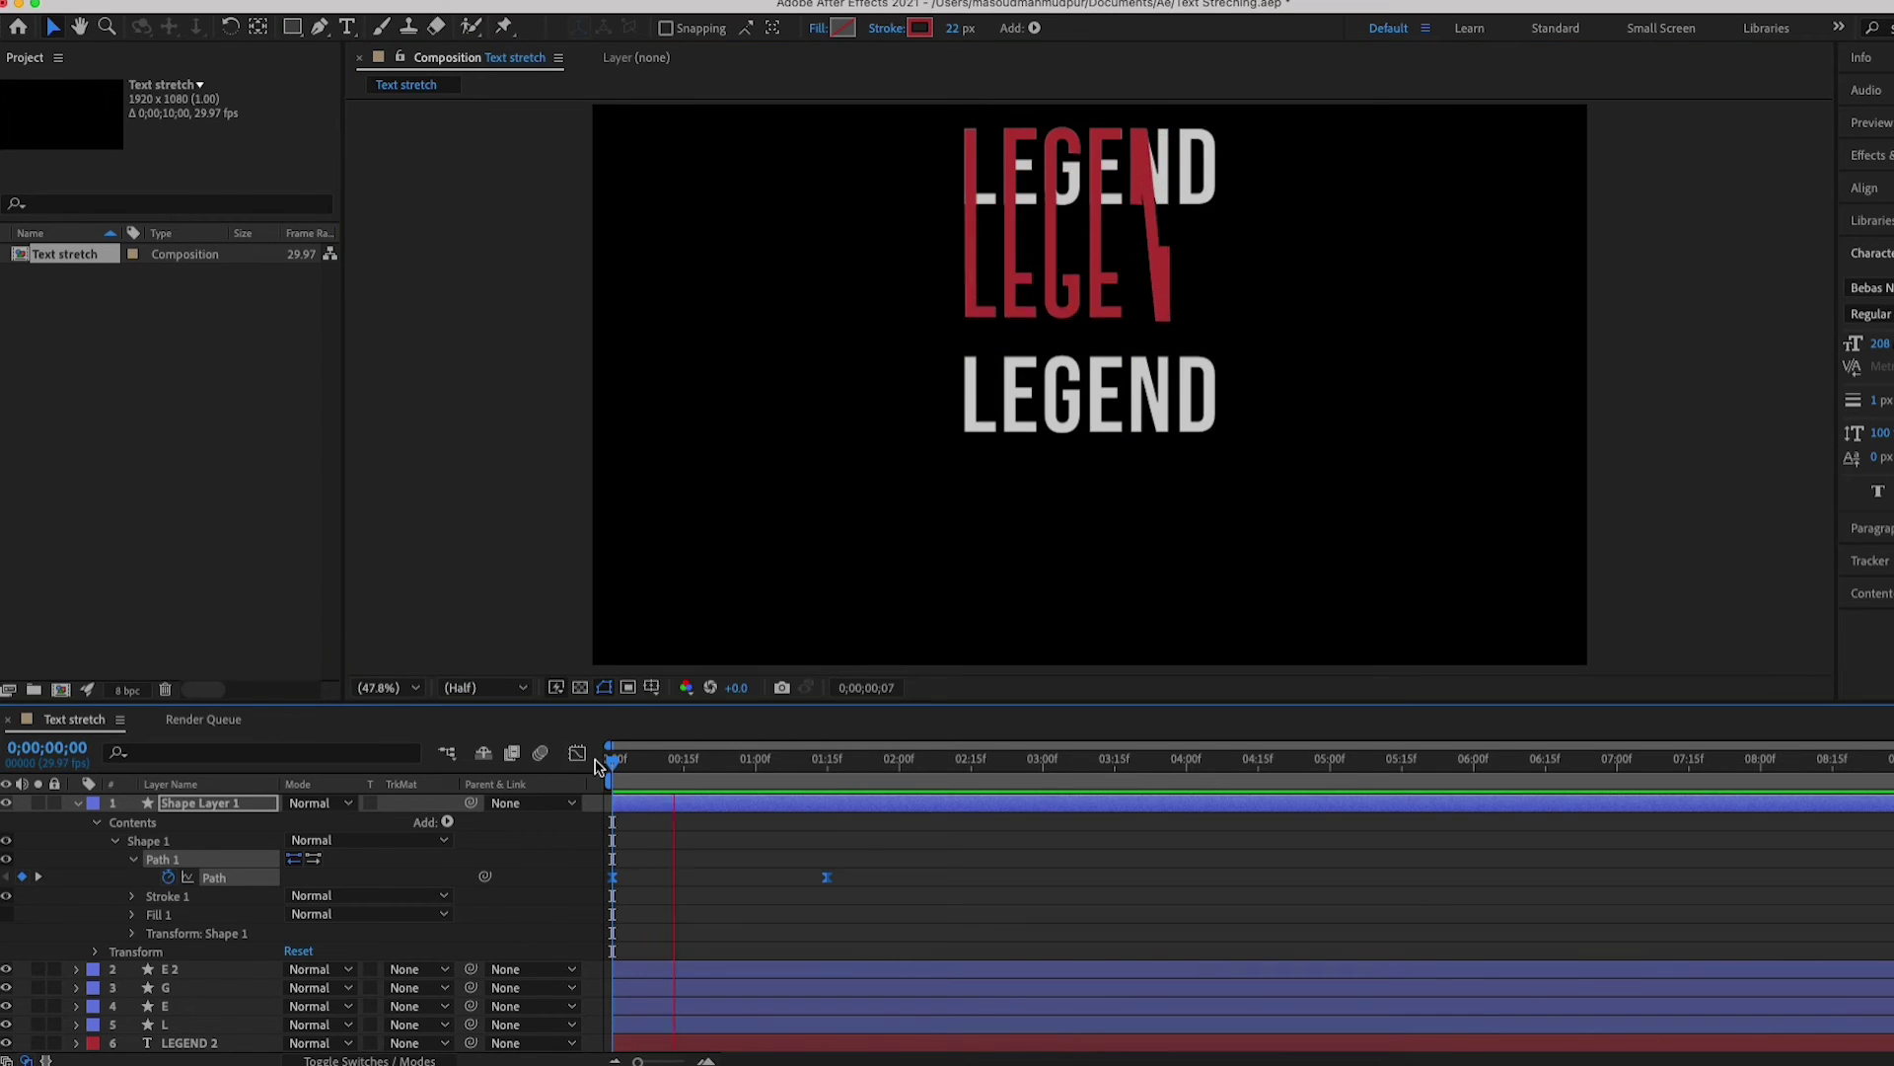
{"action": "key", "text": "space"}
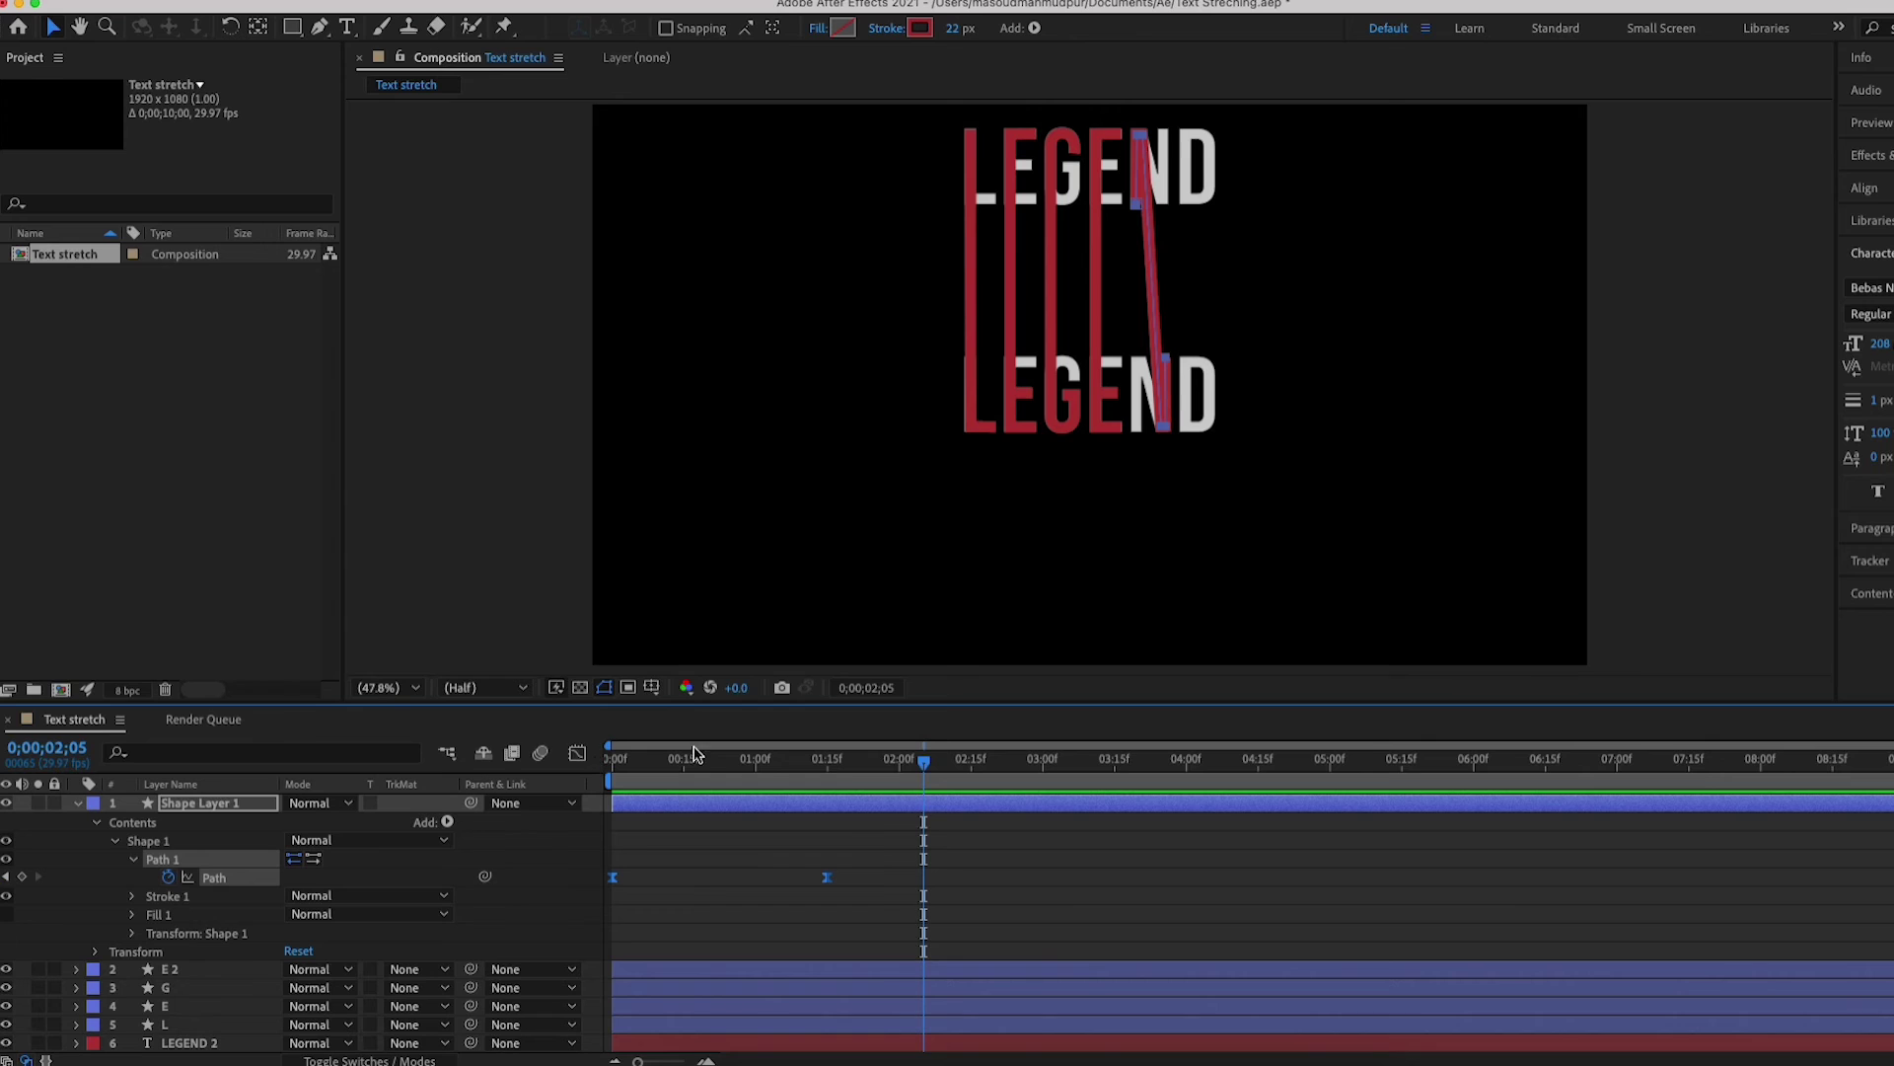
- Replay the five-letter stretch animation from the first frame and stop at about 2;00
{"action": "left_click_drag", "start_coordinate": [921, 769], "coordinate": [571, 781]}
{"action": "key", "text": "space"}
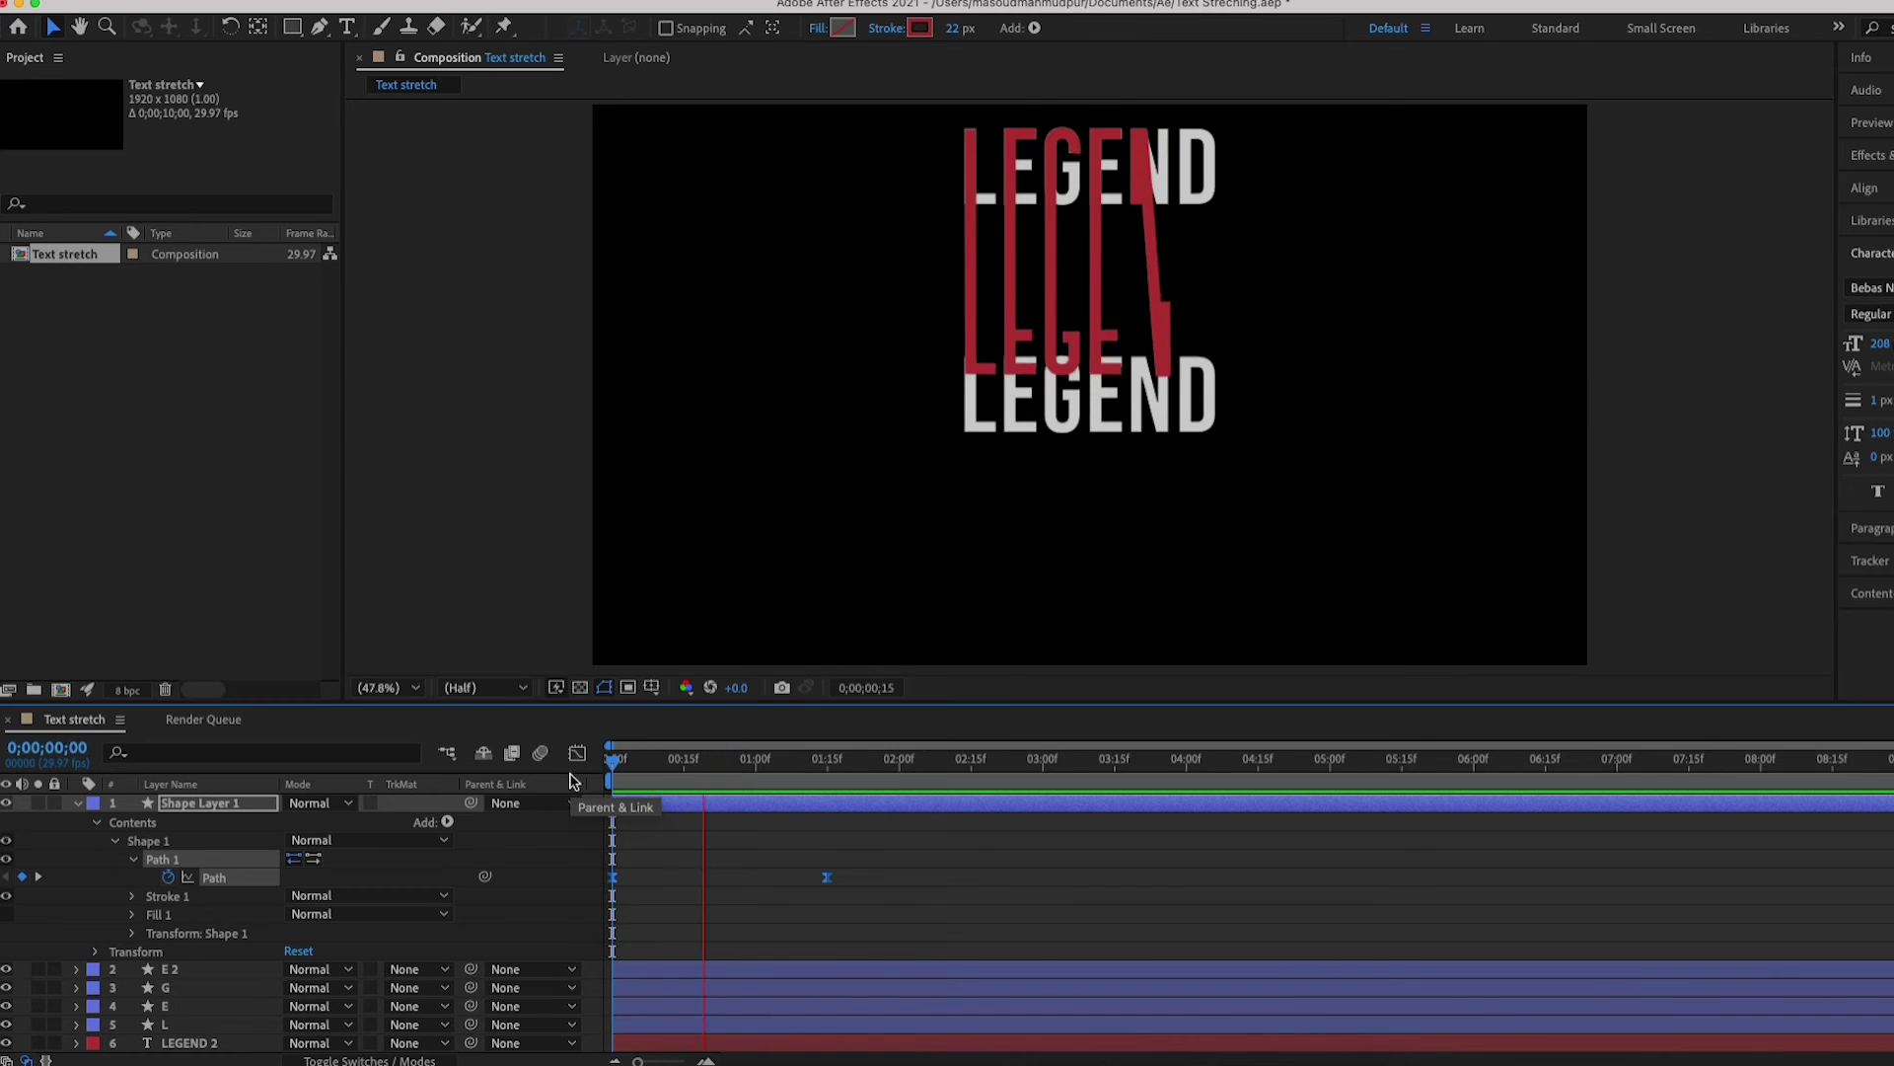
{"action": "key", "text": "space"}
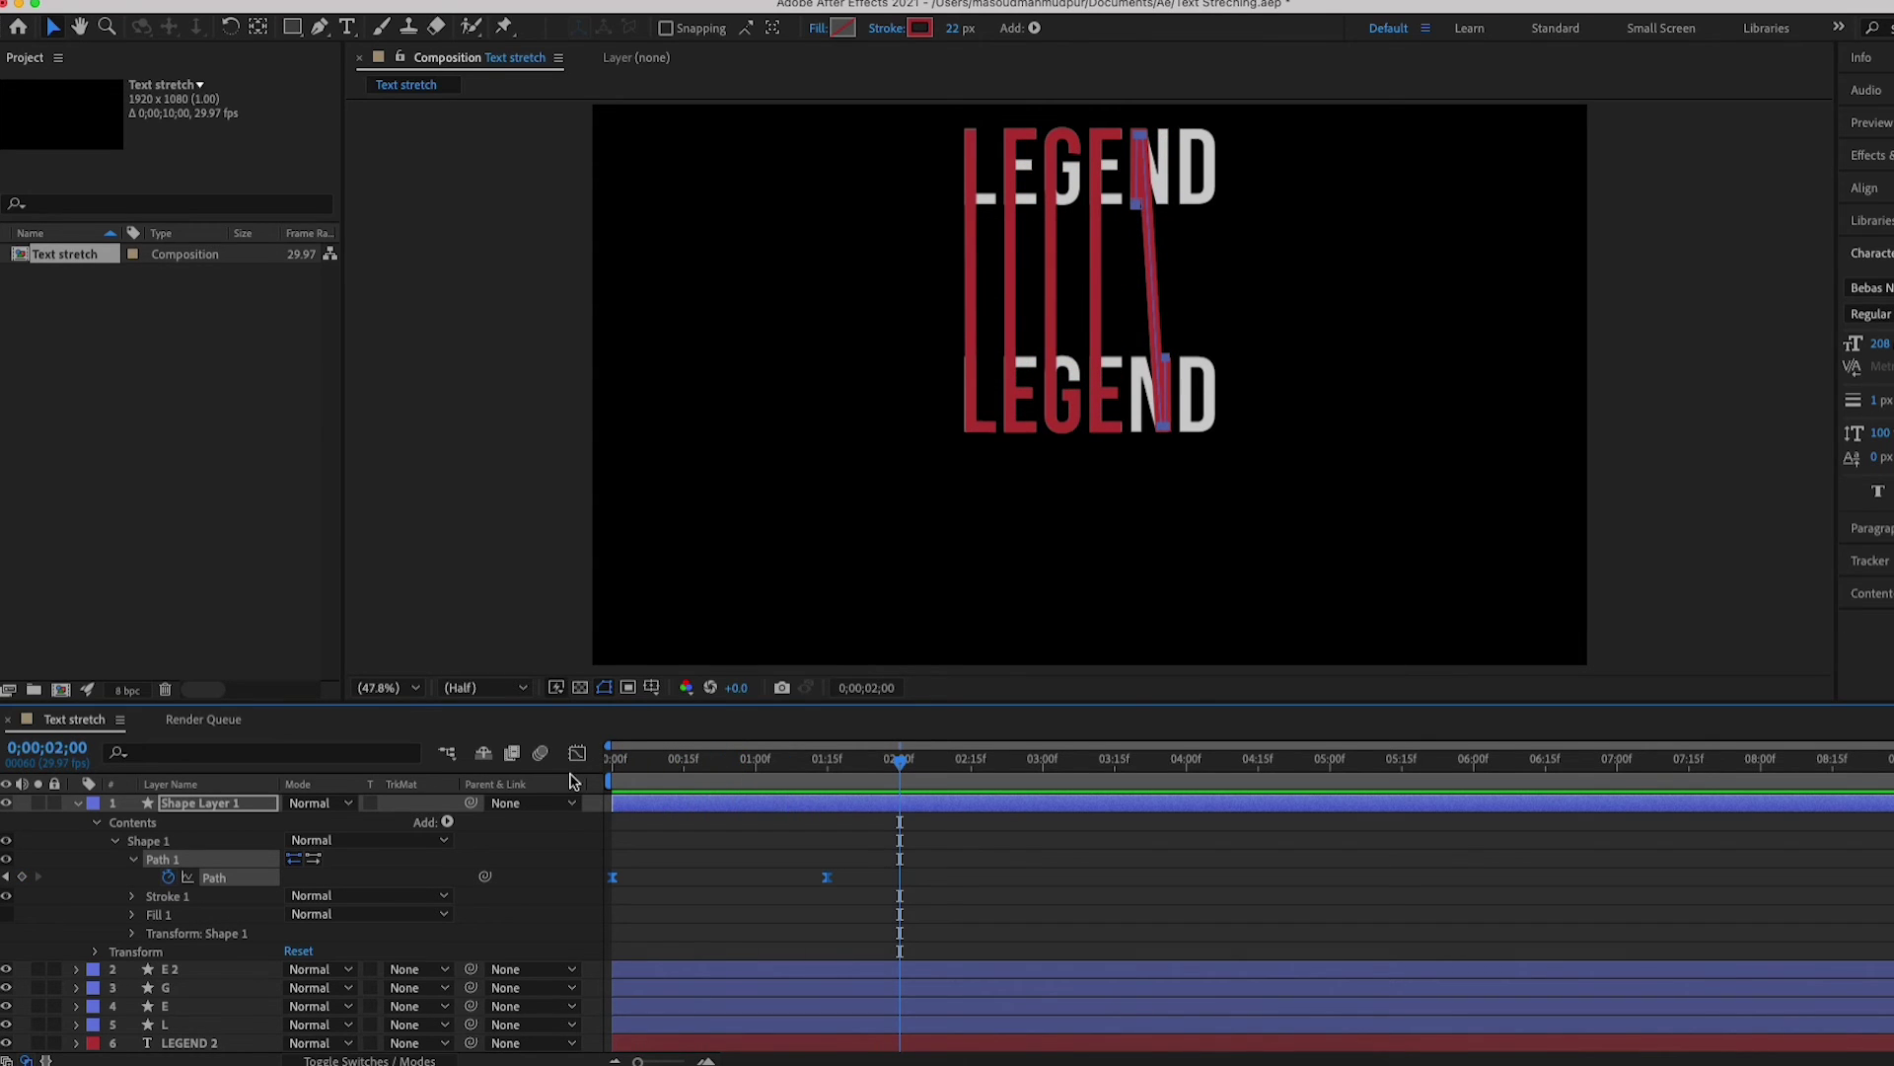
- Collapse the N's shape layer, rename it N, and leave all layers deselected
{"action": "left_click", "coordinate": [77, 802]}
{"action": "left_click", "coordinate": [193, 804]}
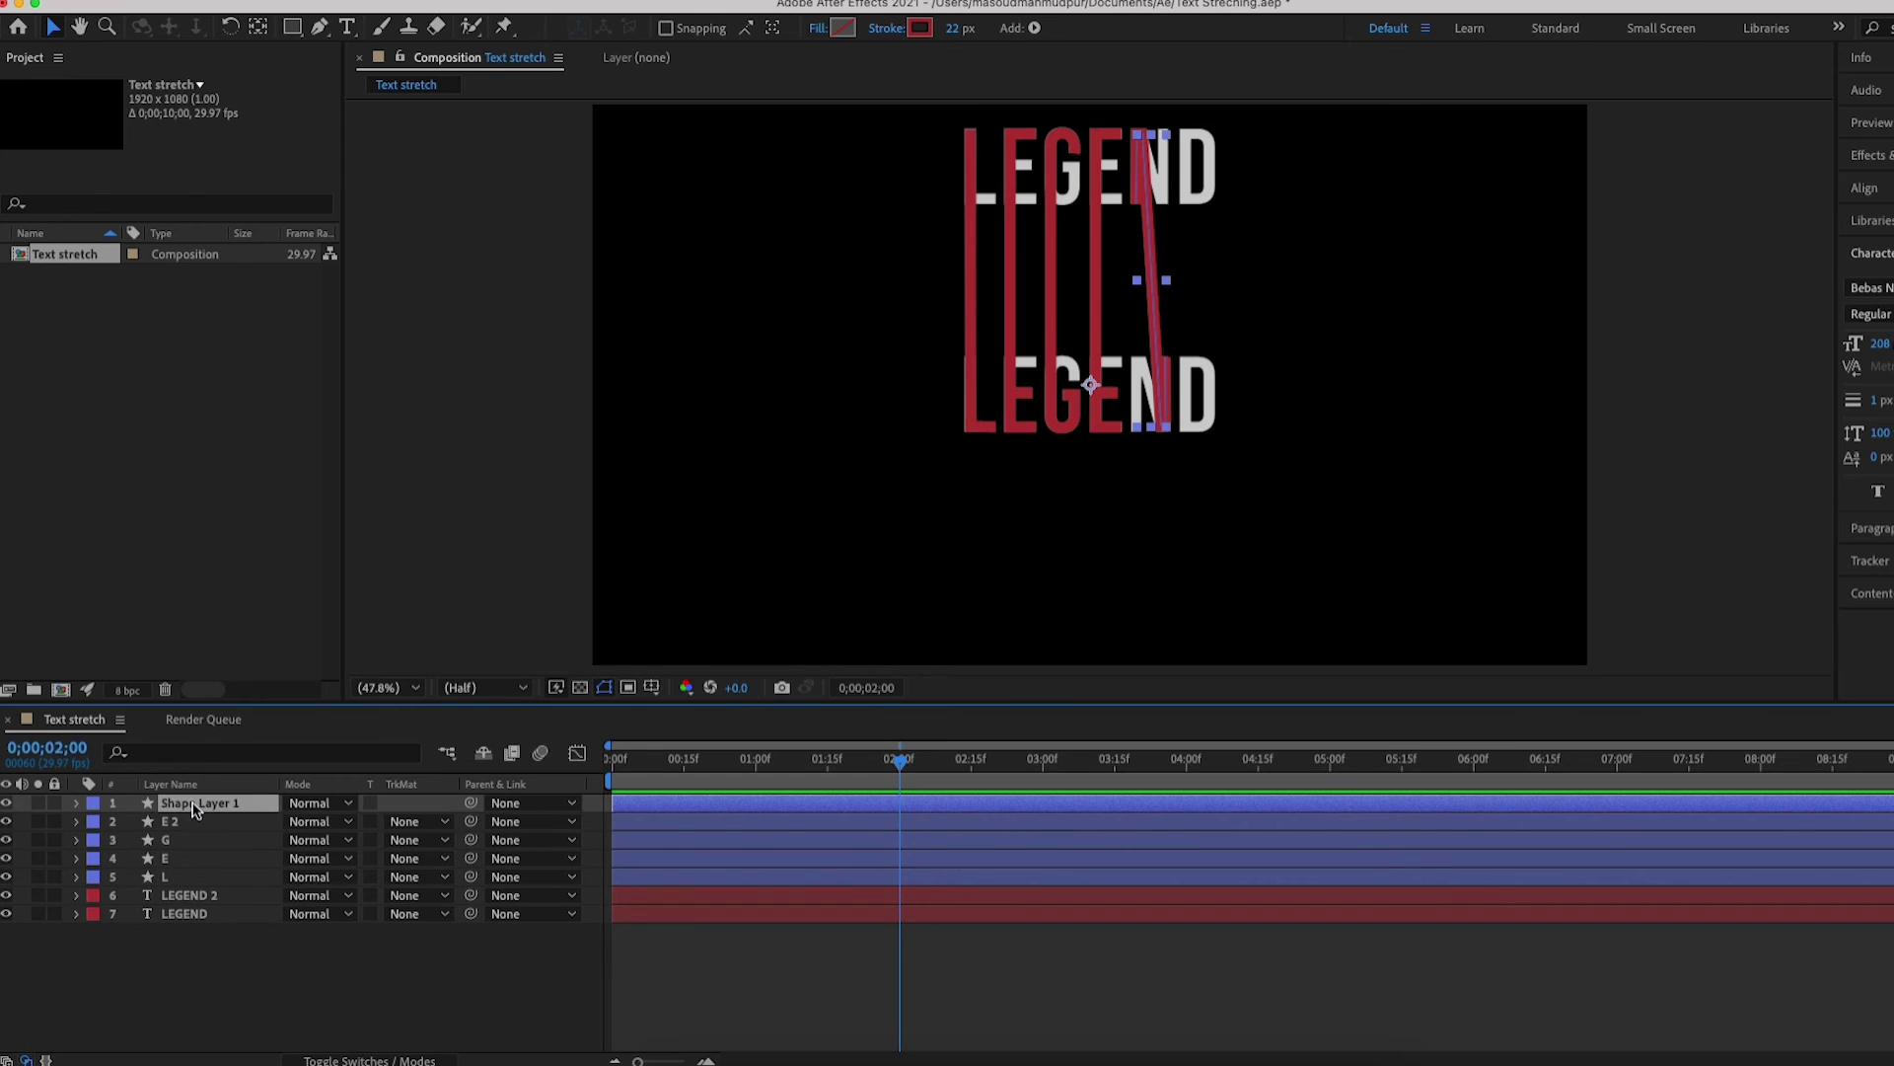
{"action": "key", "text": "Return"}
{"action": "type", "text": "N"}
{"action": "key", "text": "Return"}
{"action": "left_click", "coordinate": [288, 1016]}
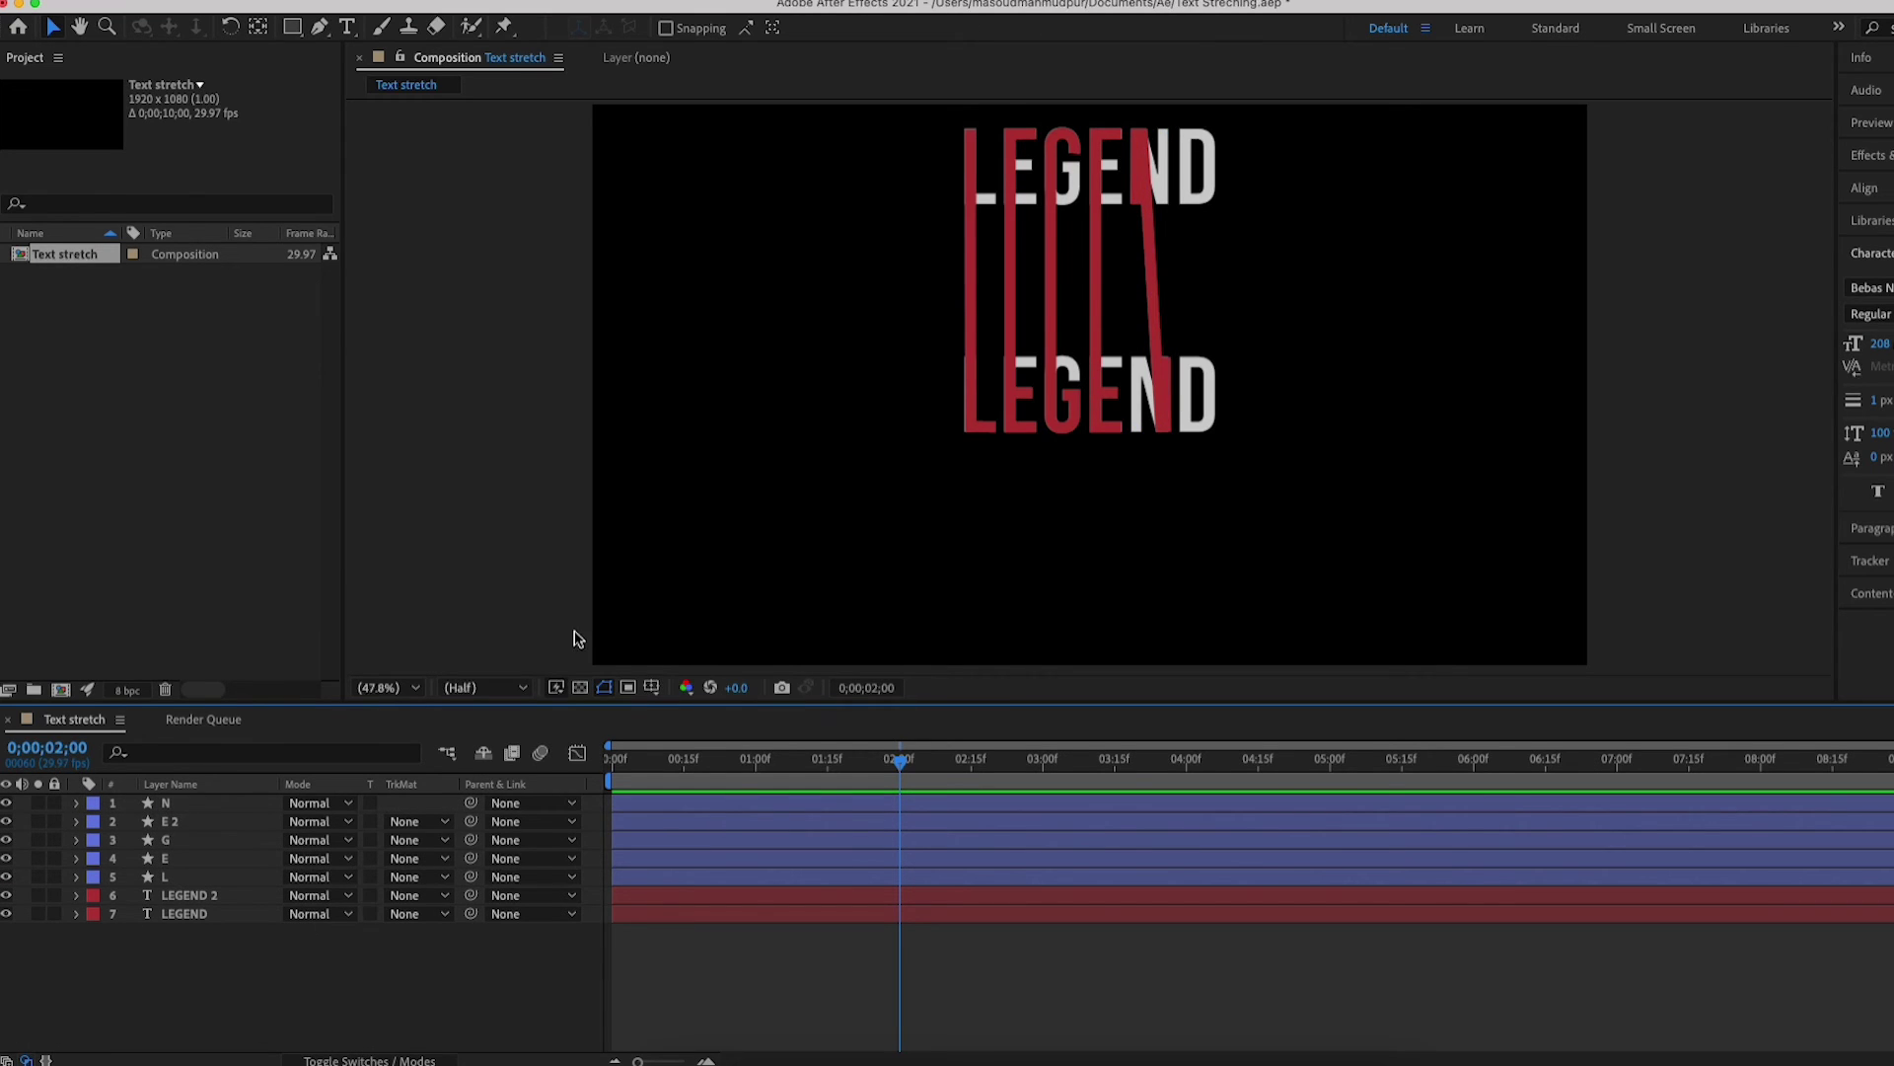
- At 1;15, start a new Pen path with a 5 px stroke along the upper D's top edge and around its outer corner
{"action": "left_click", "coordinate": [319, 27]}
{"action": "left_click", "coordinate": [784, 31]}
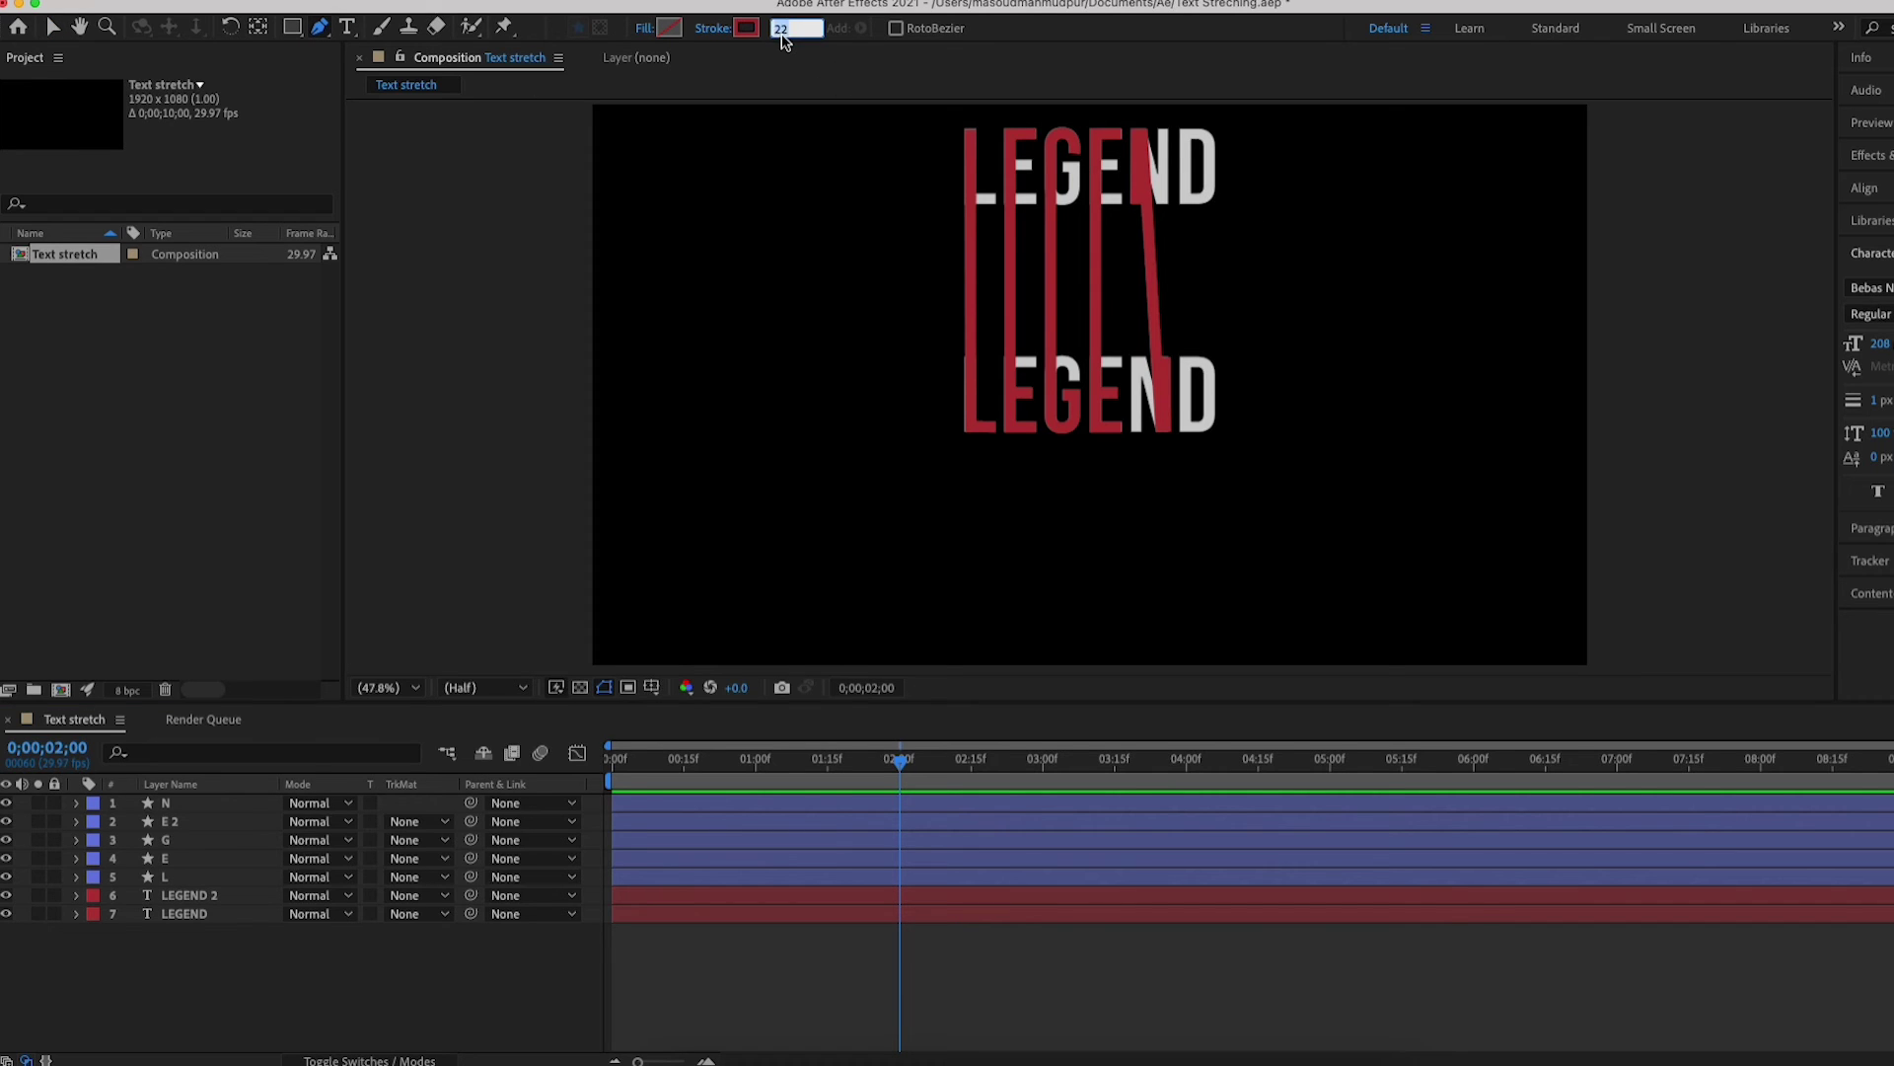
{"action": "key", "text": "Return"}
{"action": "left_click", "coordinate": [388, 686]}
{"action": "left_click", "coordinate": [387, 521]}
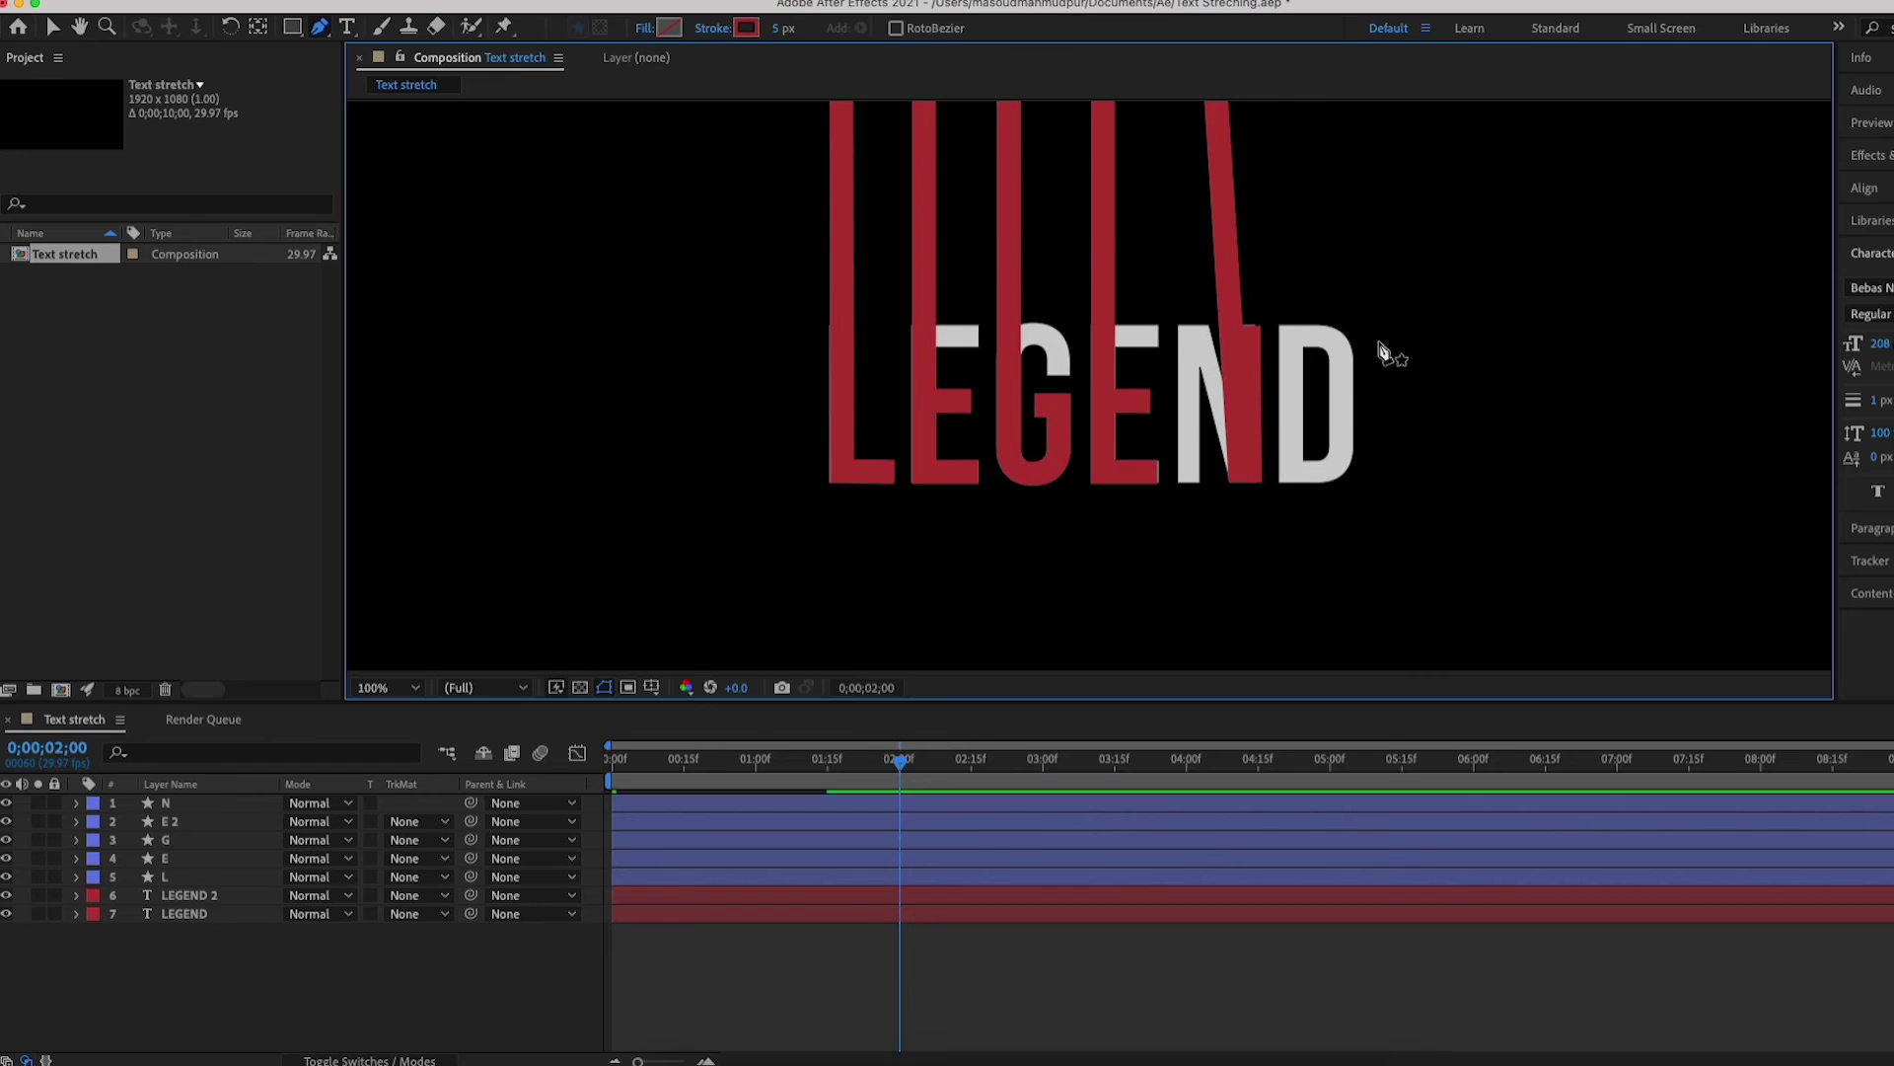
{"action": "scroll", "coordinate": [1053, 388], "scroll_direction": "up", "scroll_amount": 5}
{"action": "scroll", "coordinate": [1054, 388], "scroll_direction": "right", "scroll_amount": 3}
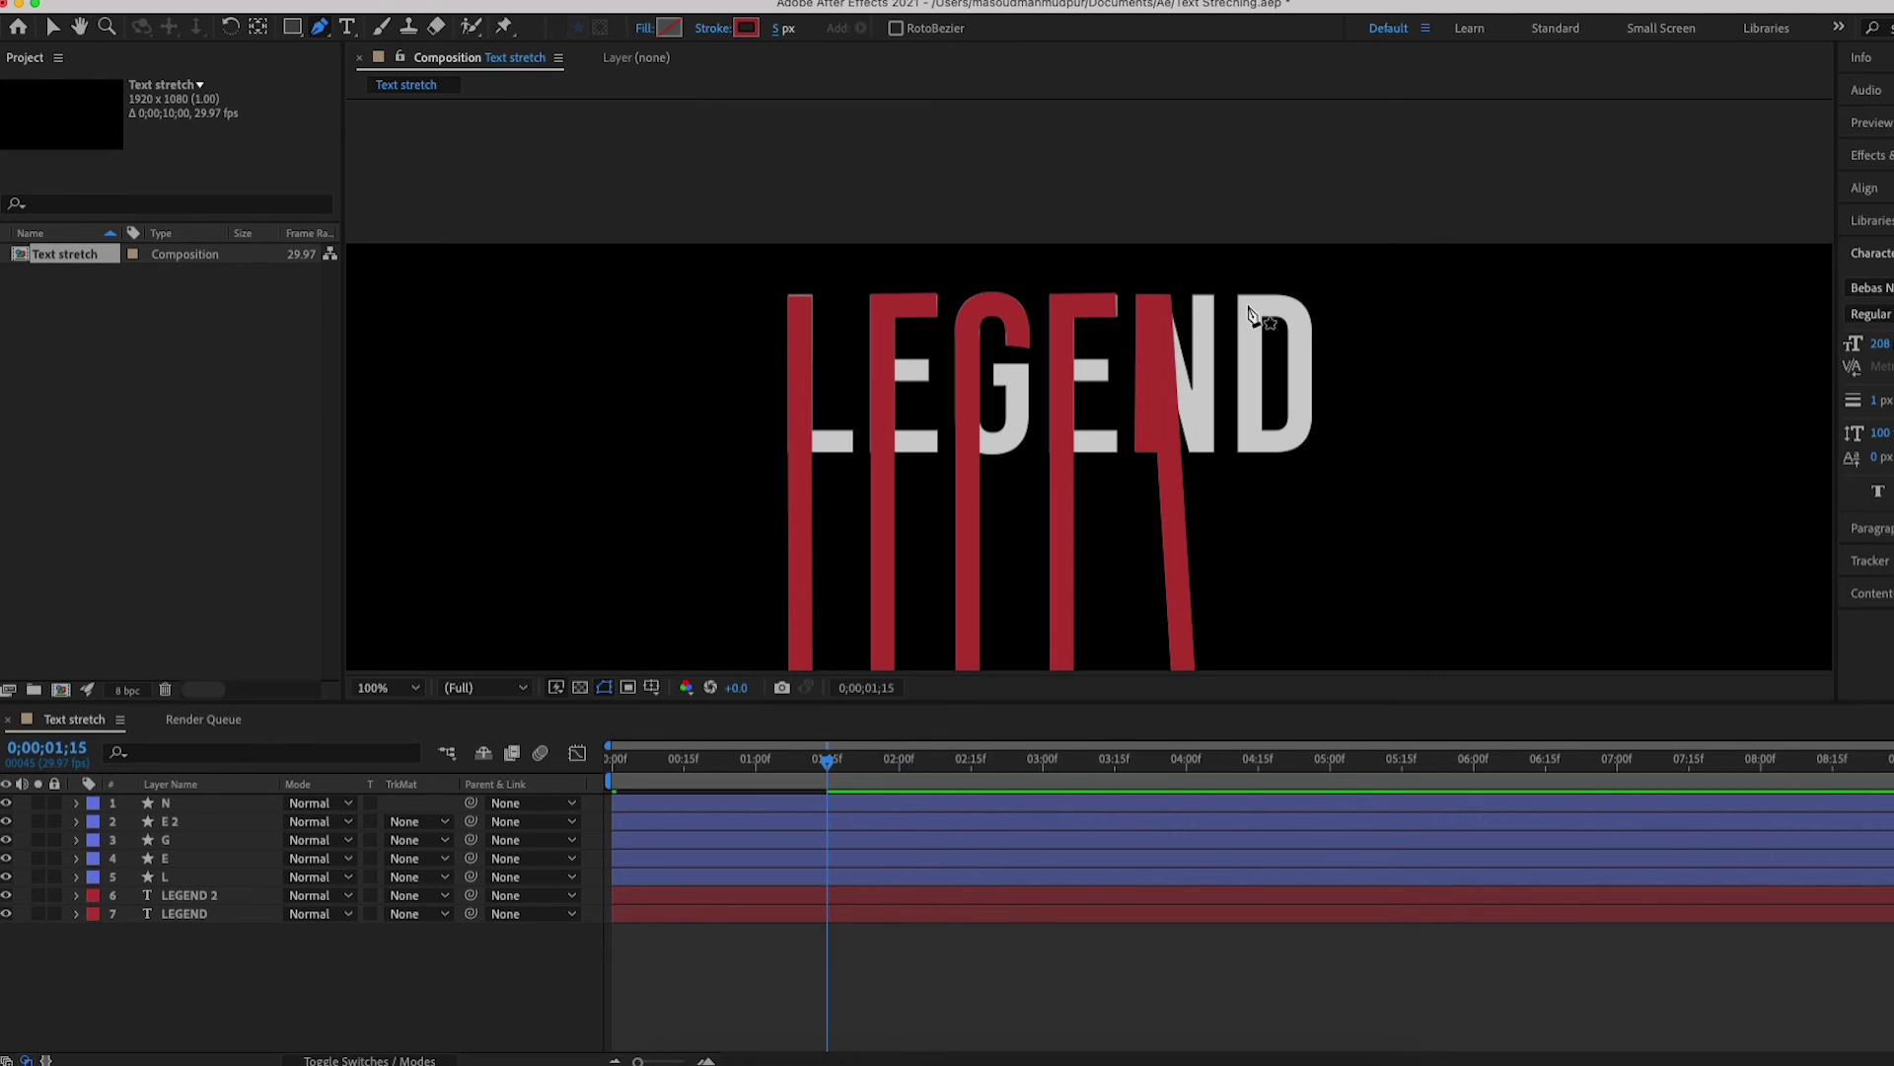
{"action": "left_click", "coordinate": [1249, 305]}
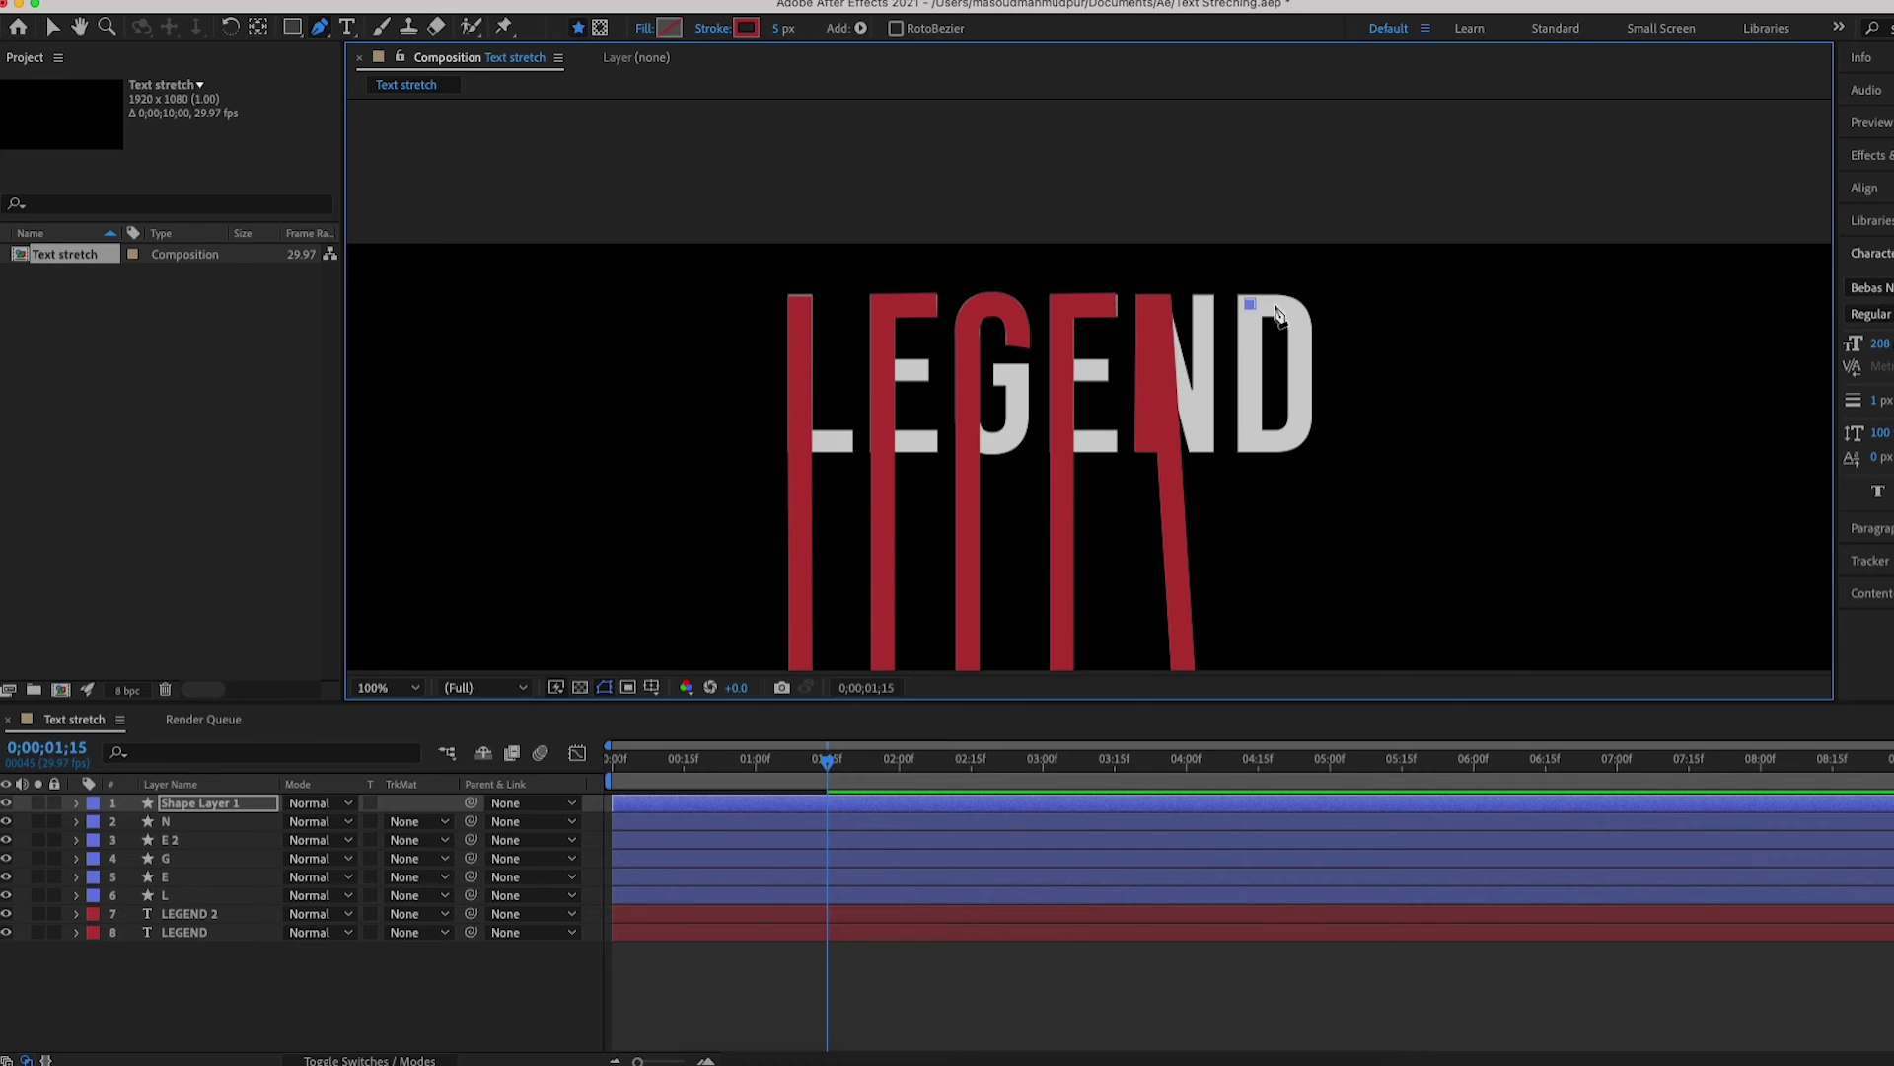
{"action": "left_click", "coordinate": [1278, 304]}
{"action": "left_click", "coordinate": [1300, 335]}
- Continue the path down to the lower D, round its bottom corner, and close it at the upper D's top-left corner
{"action": "key", "text": "space"}
{"action": "left_click_drag", "start_coordinate": [1358, 434], "coordinate": [1353, 71]}
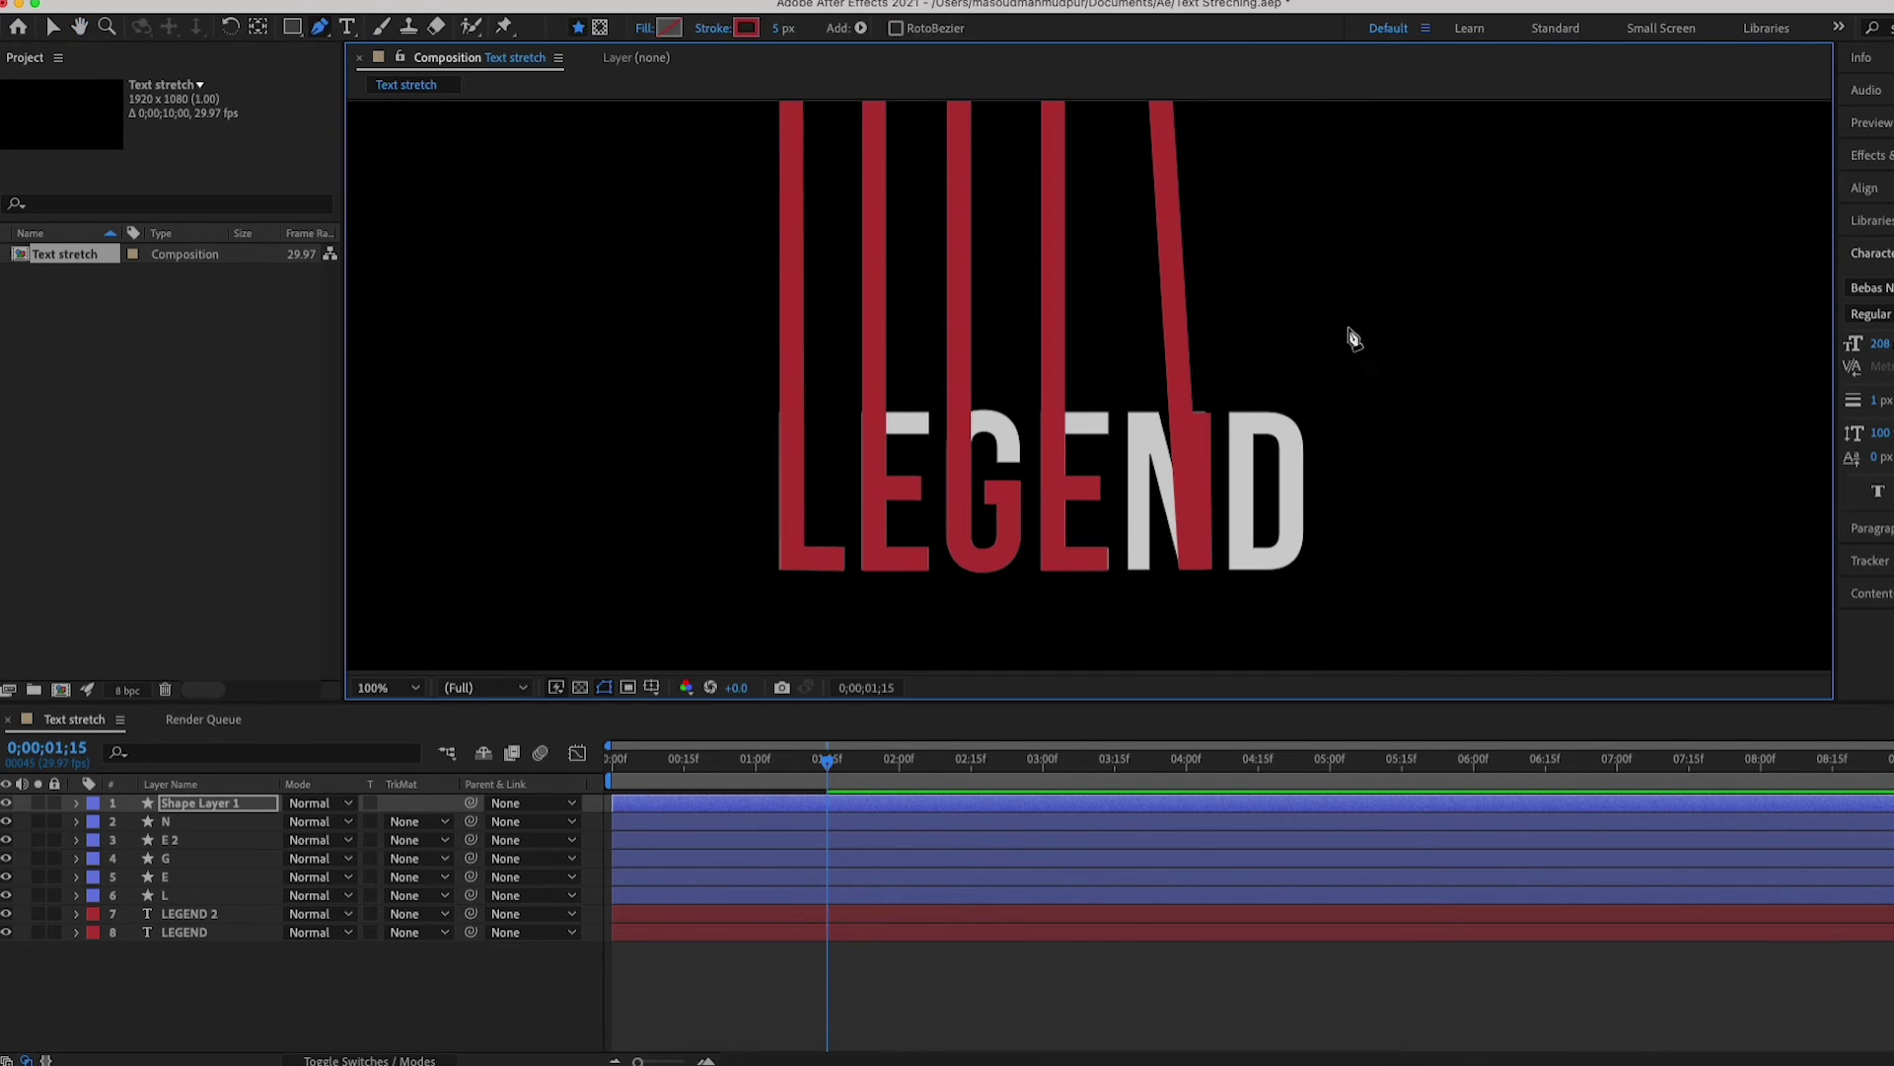
{"action": "left_click", "coordinate": [1291, 531]}
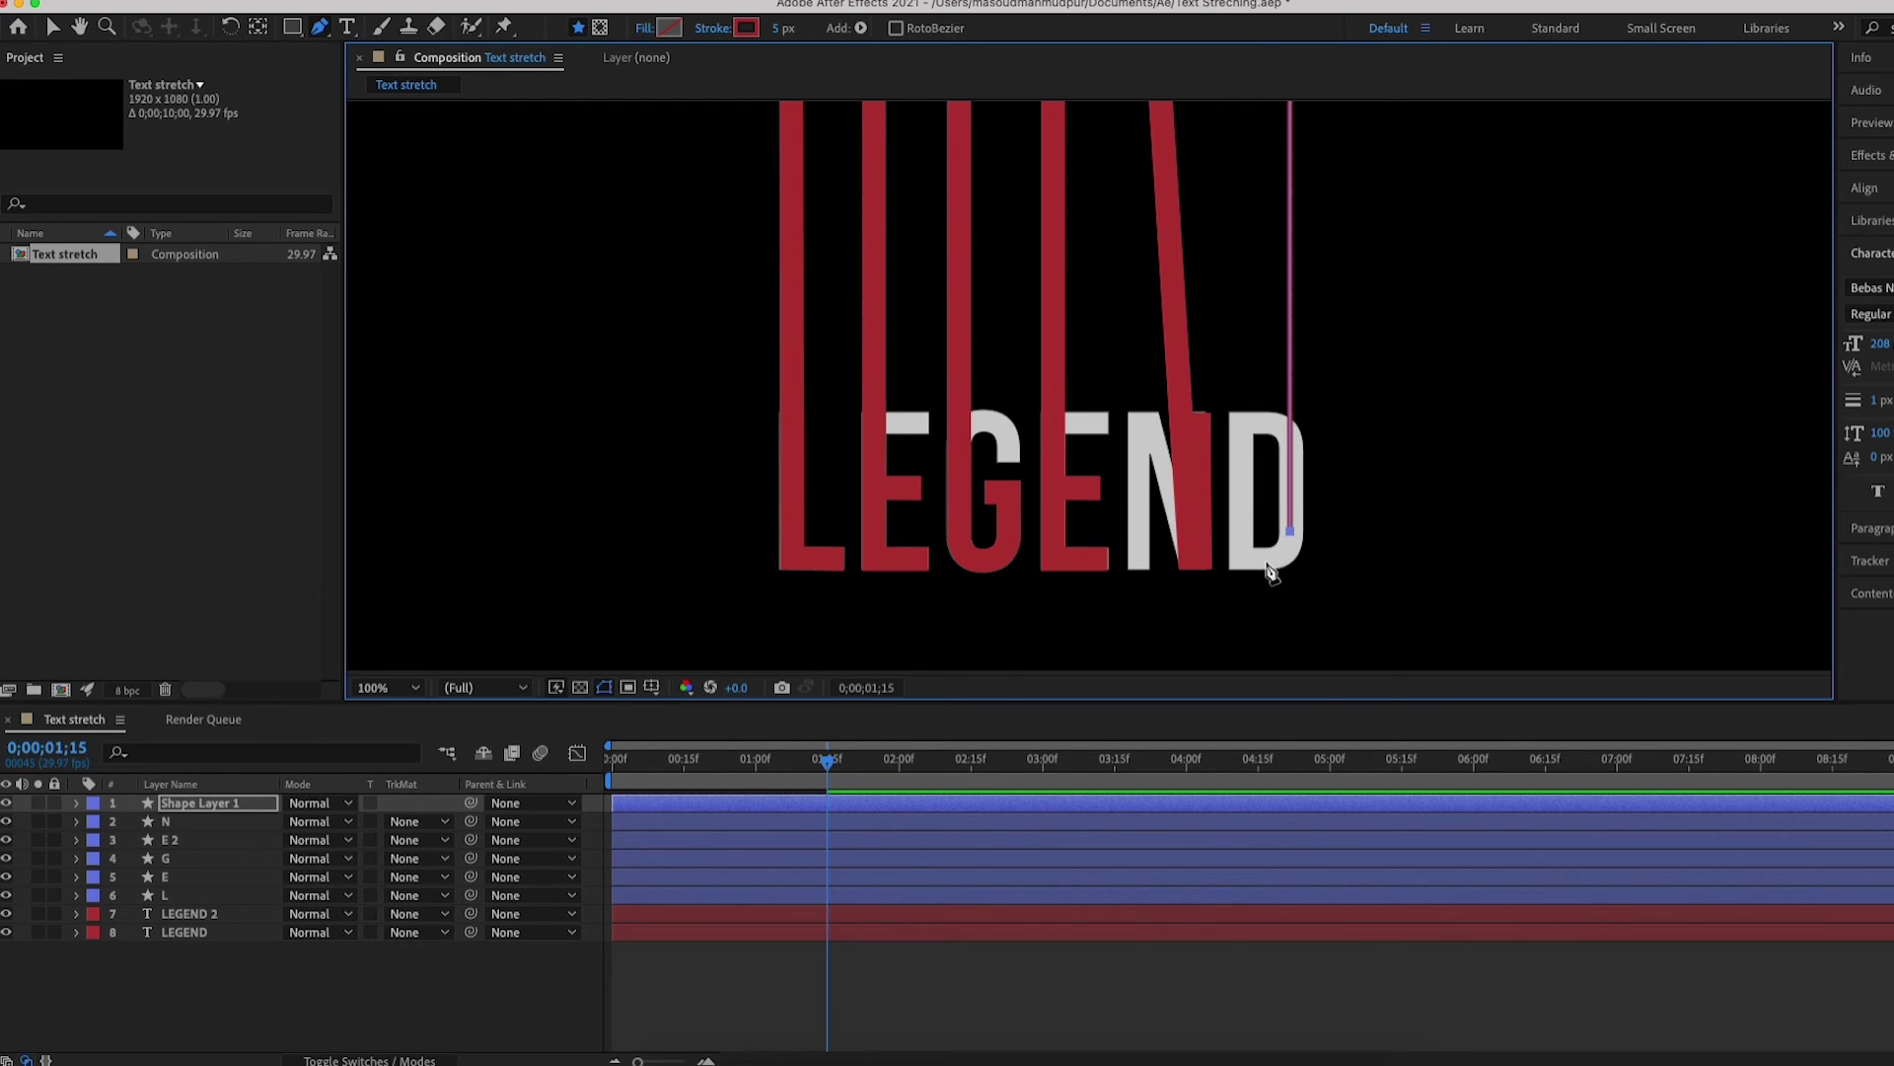
{"action": "left_click_drag", "start_coordinate": [1269, 570], "coordinate": [1245, 564]}
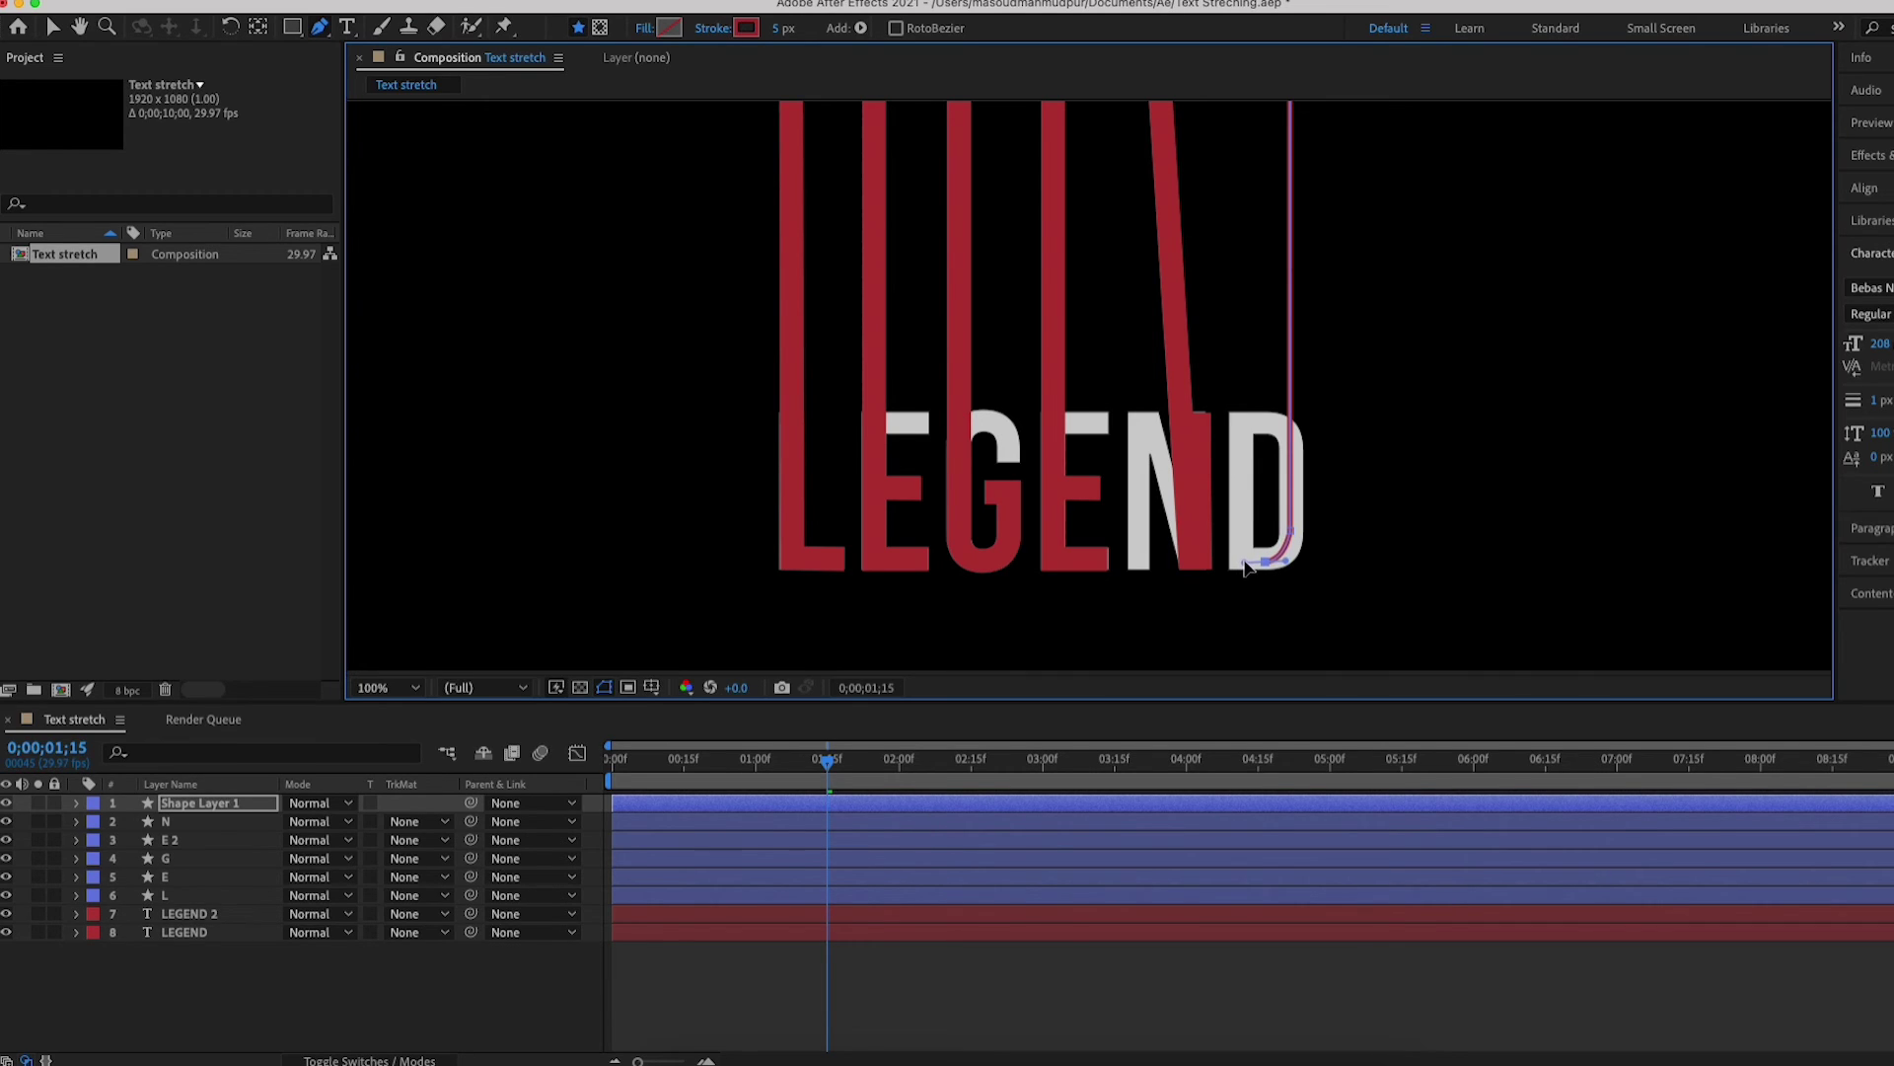
{"action": "left_click_drag", "start_coordinate": [1245, 565], "coordinate": [1295, 538]}
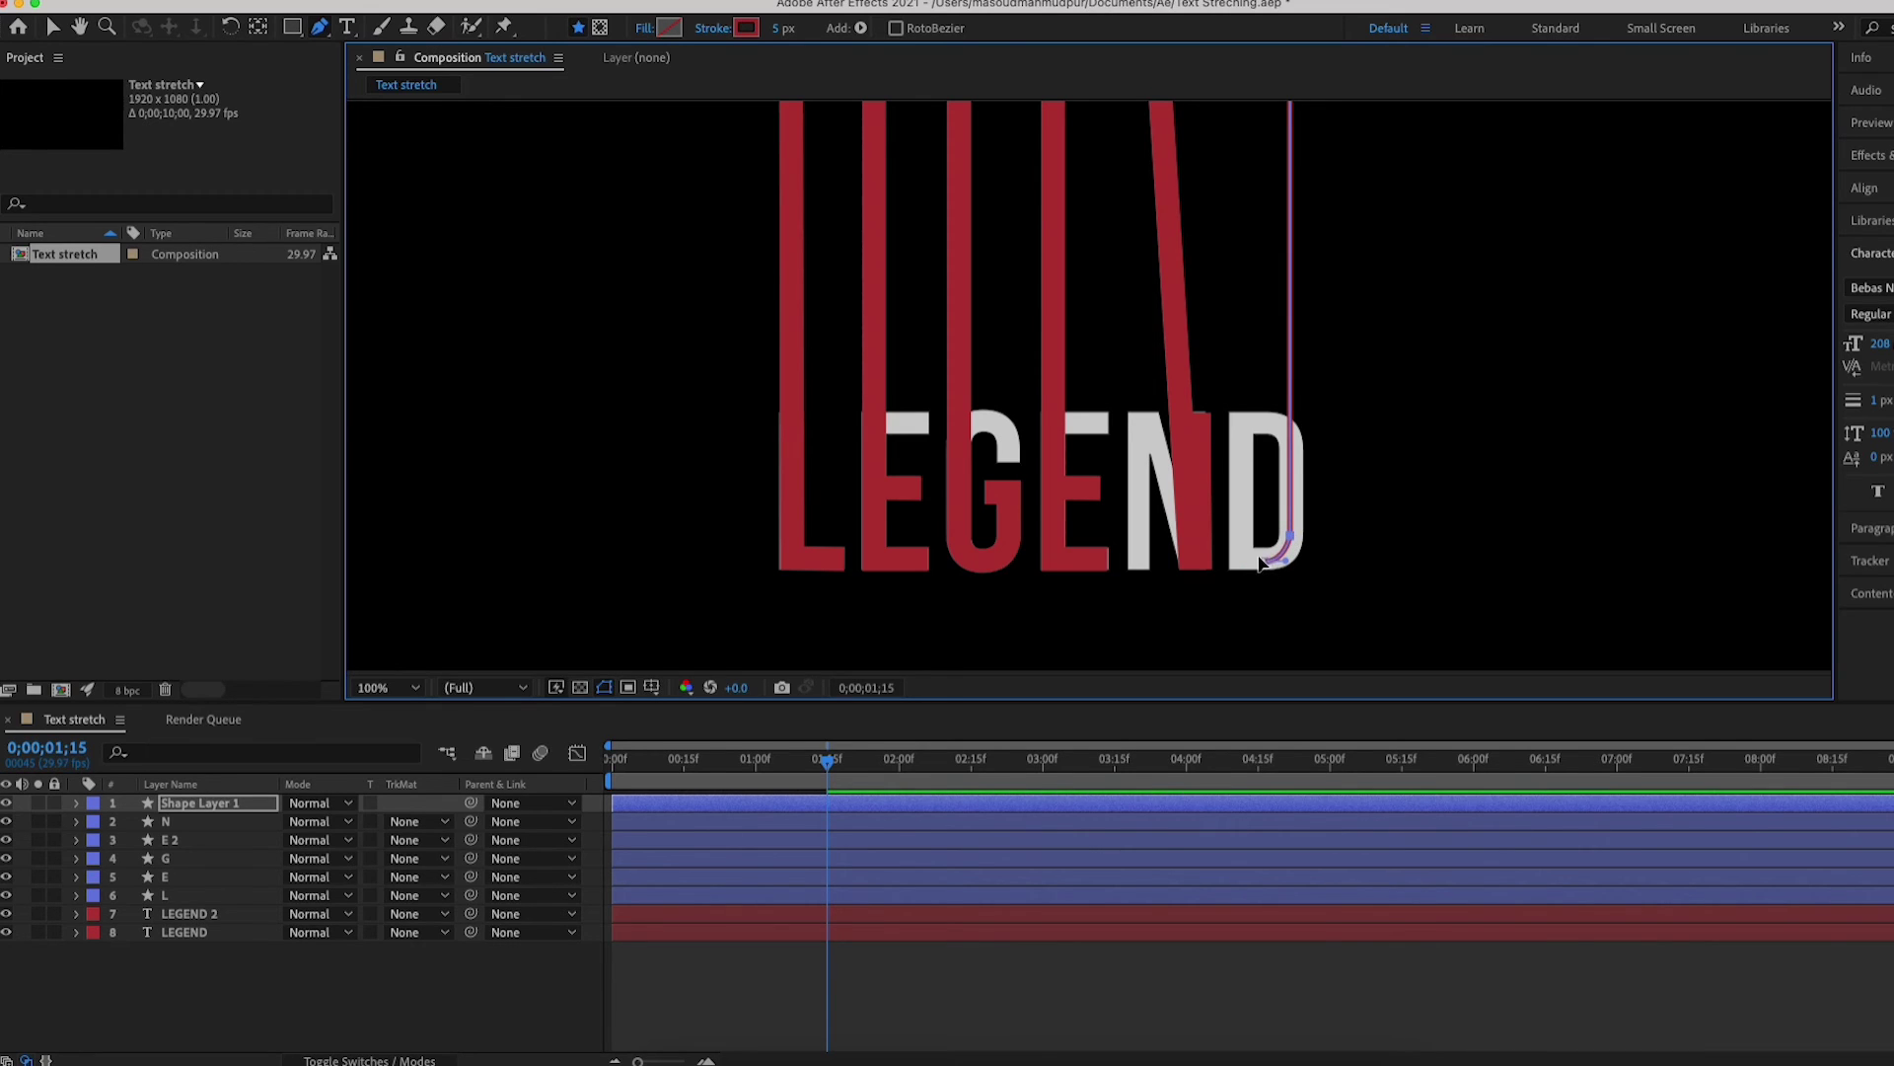
{"action": "left_click_drag", "start_coordinate": [1245, 560], "coordinate": [1253, 559]}
{"action": "left_click_drag", "start_coordinate": [1241, 562], "coordinate": [1237, 560]}
{"action": "left_click_drag", "start_coordinate": [1247, 313], "coordinate": [1231, 563]}
{"action": "left_click", "coordinate": [1223, 187]}
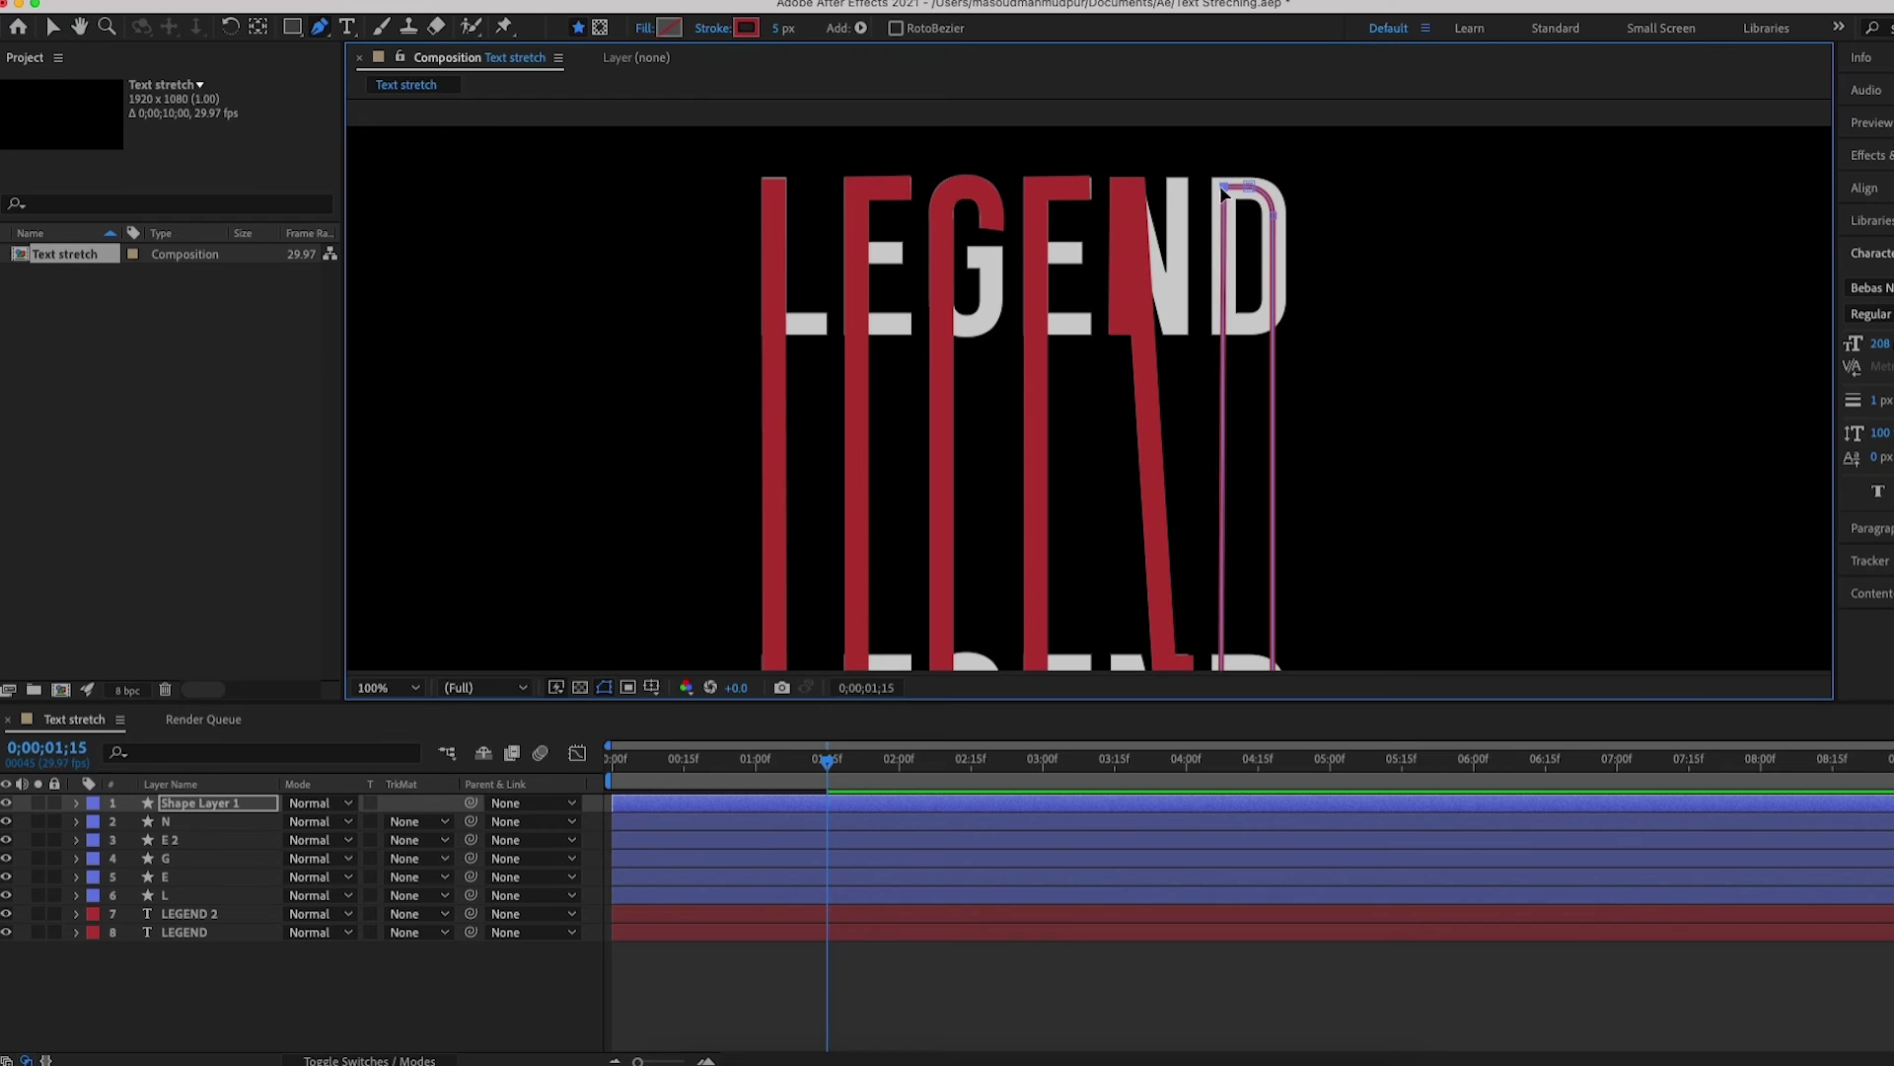
- Set the D path's stroke width to 22 px and adjust the curve point on the upper D's outer edge
{"action": "left_click", "coordinate": [780, 28]}
{"action": "type", "text": "22"}
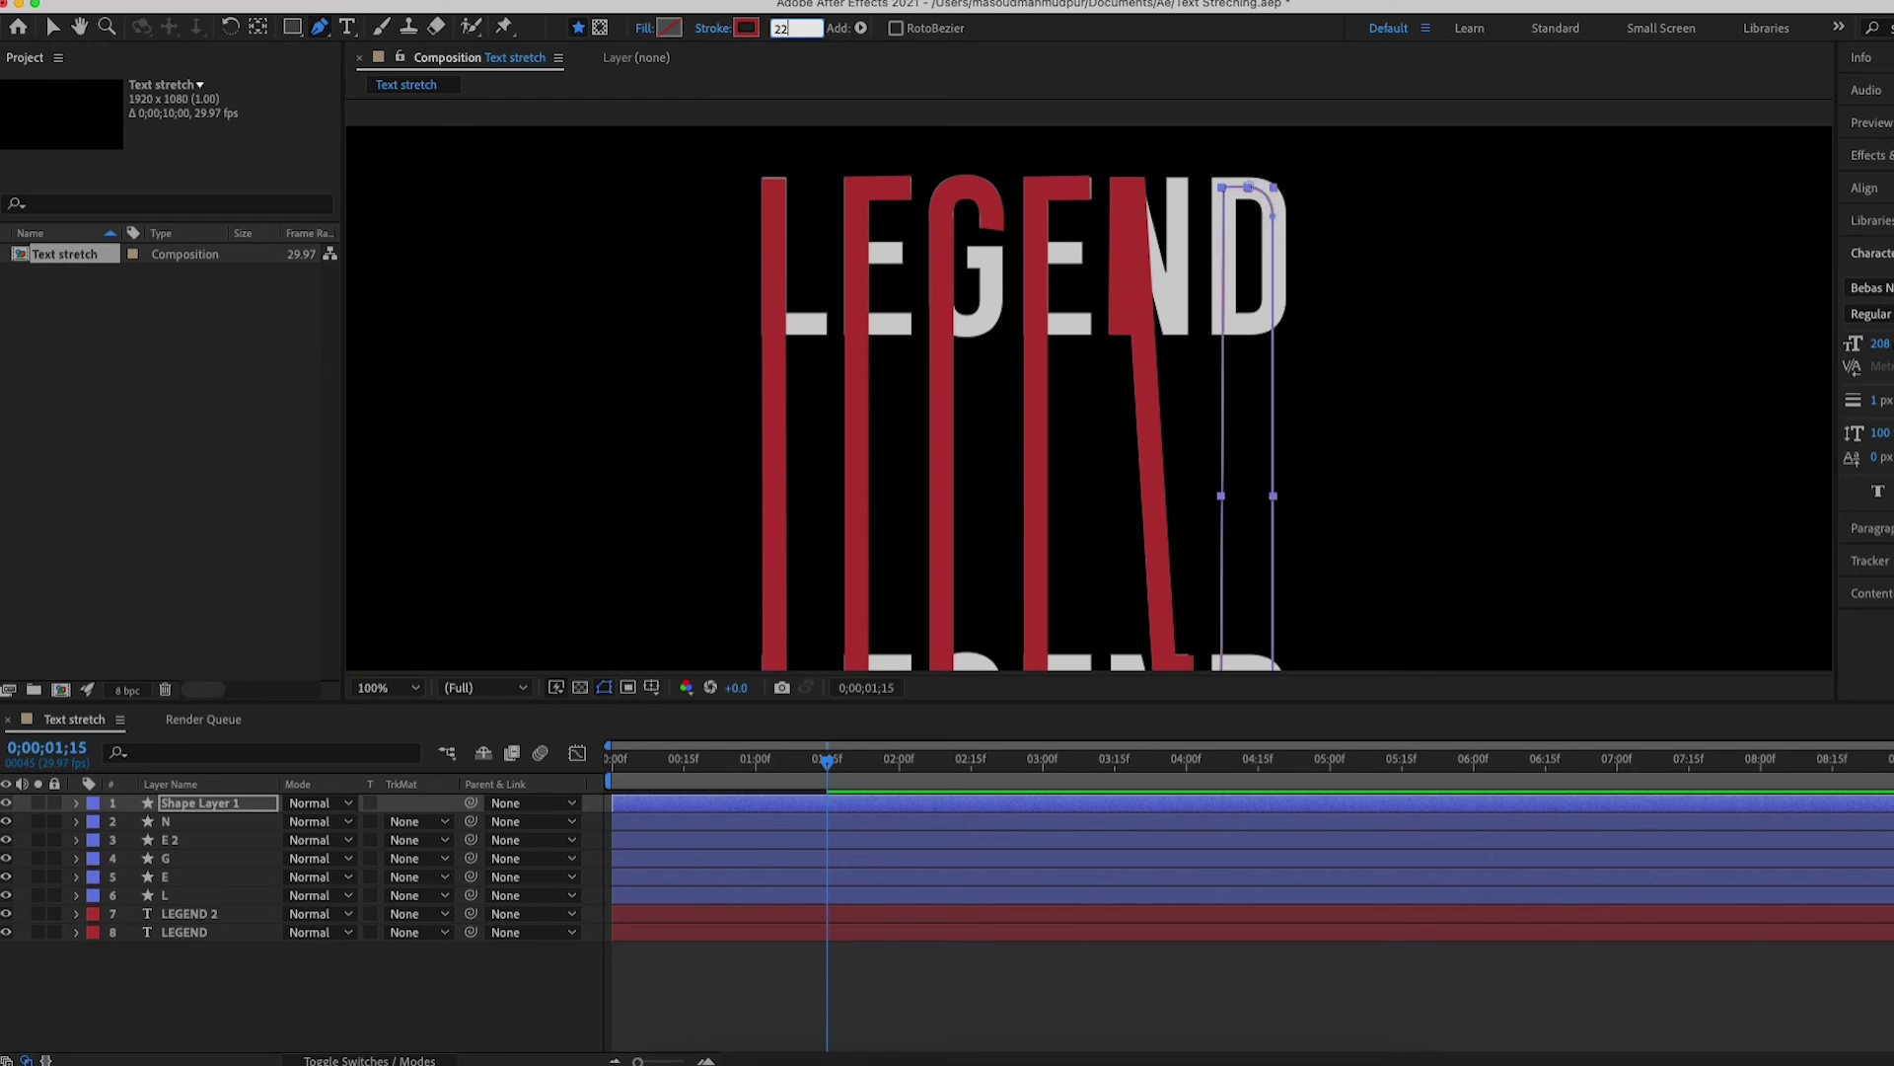
{"action": "key", "text": "Return"}
{"action": "left_click_drag", "start_coordinate": [1272, 216], "coordinate": [1277, 223]}
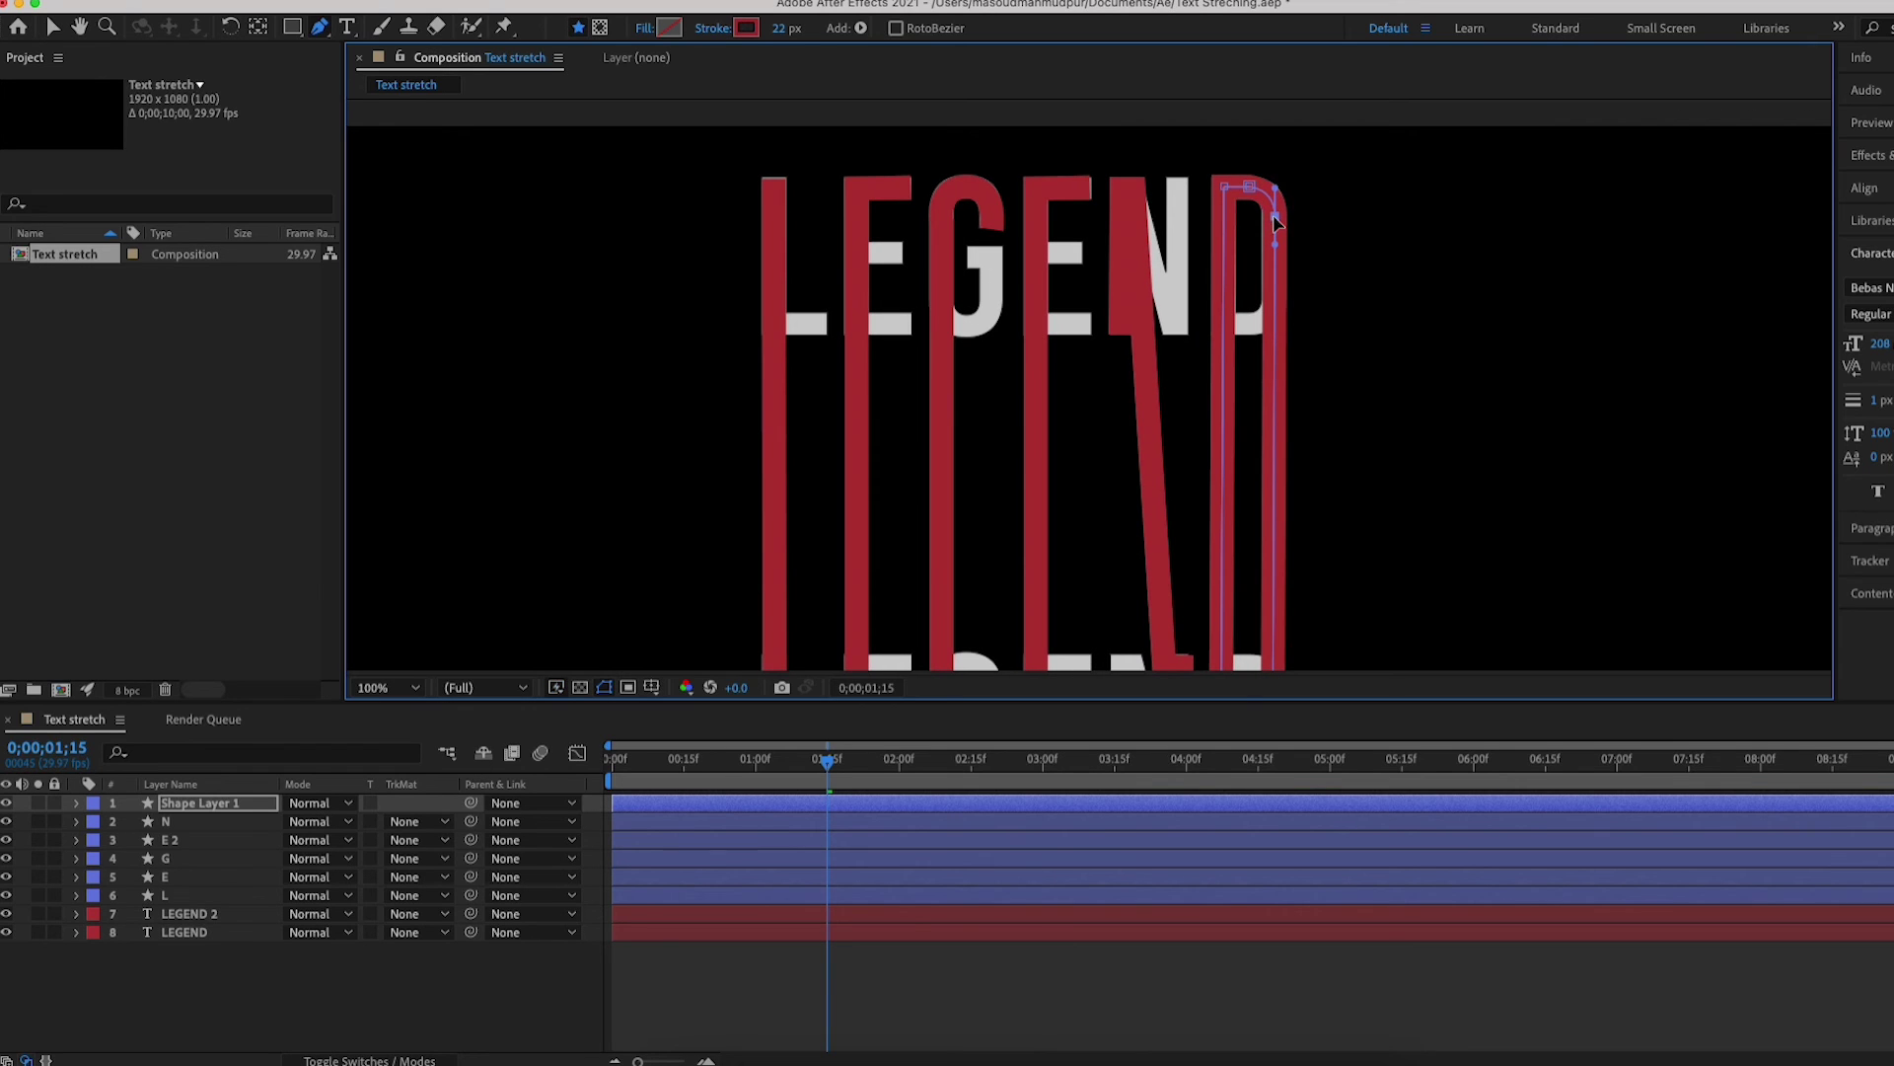
- Align the D path's lower curve and bottom corner points with the lower D of the text
{"action": "key", "text": "h"}
{"action": "left_click_drag", "start_coordinate": [1344, 402], "coordinate": [1347, 151]}
{"action": "key", "text": "g"}
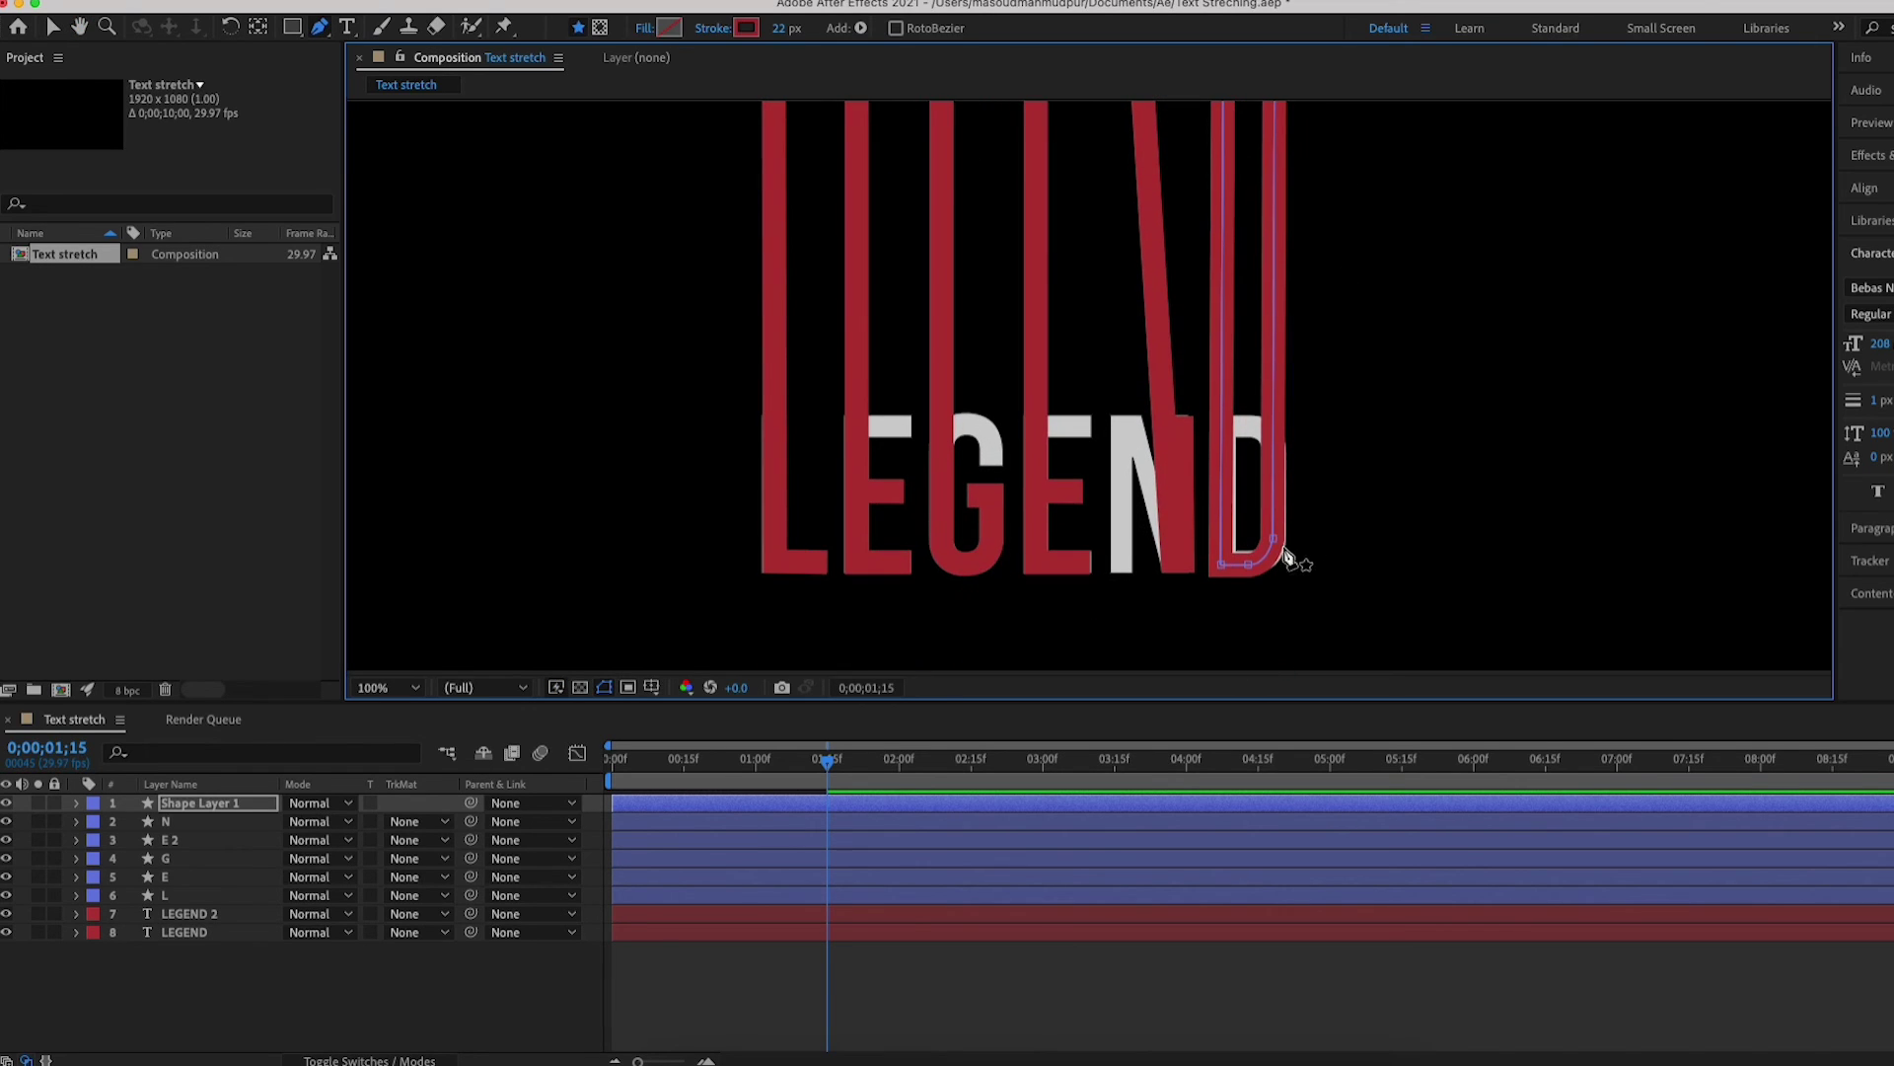
{"action": "left_click_drag", "start_coordinate": [1273, 538], "coordinate": [1225, 556]}
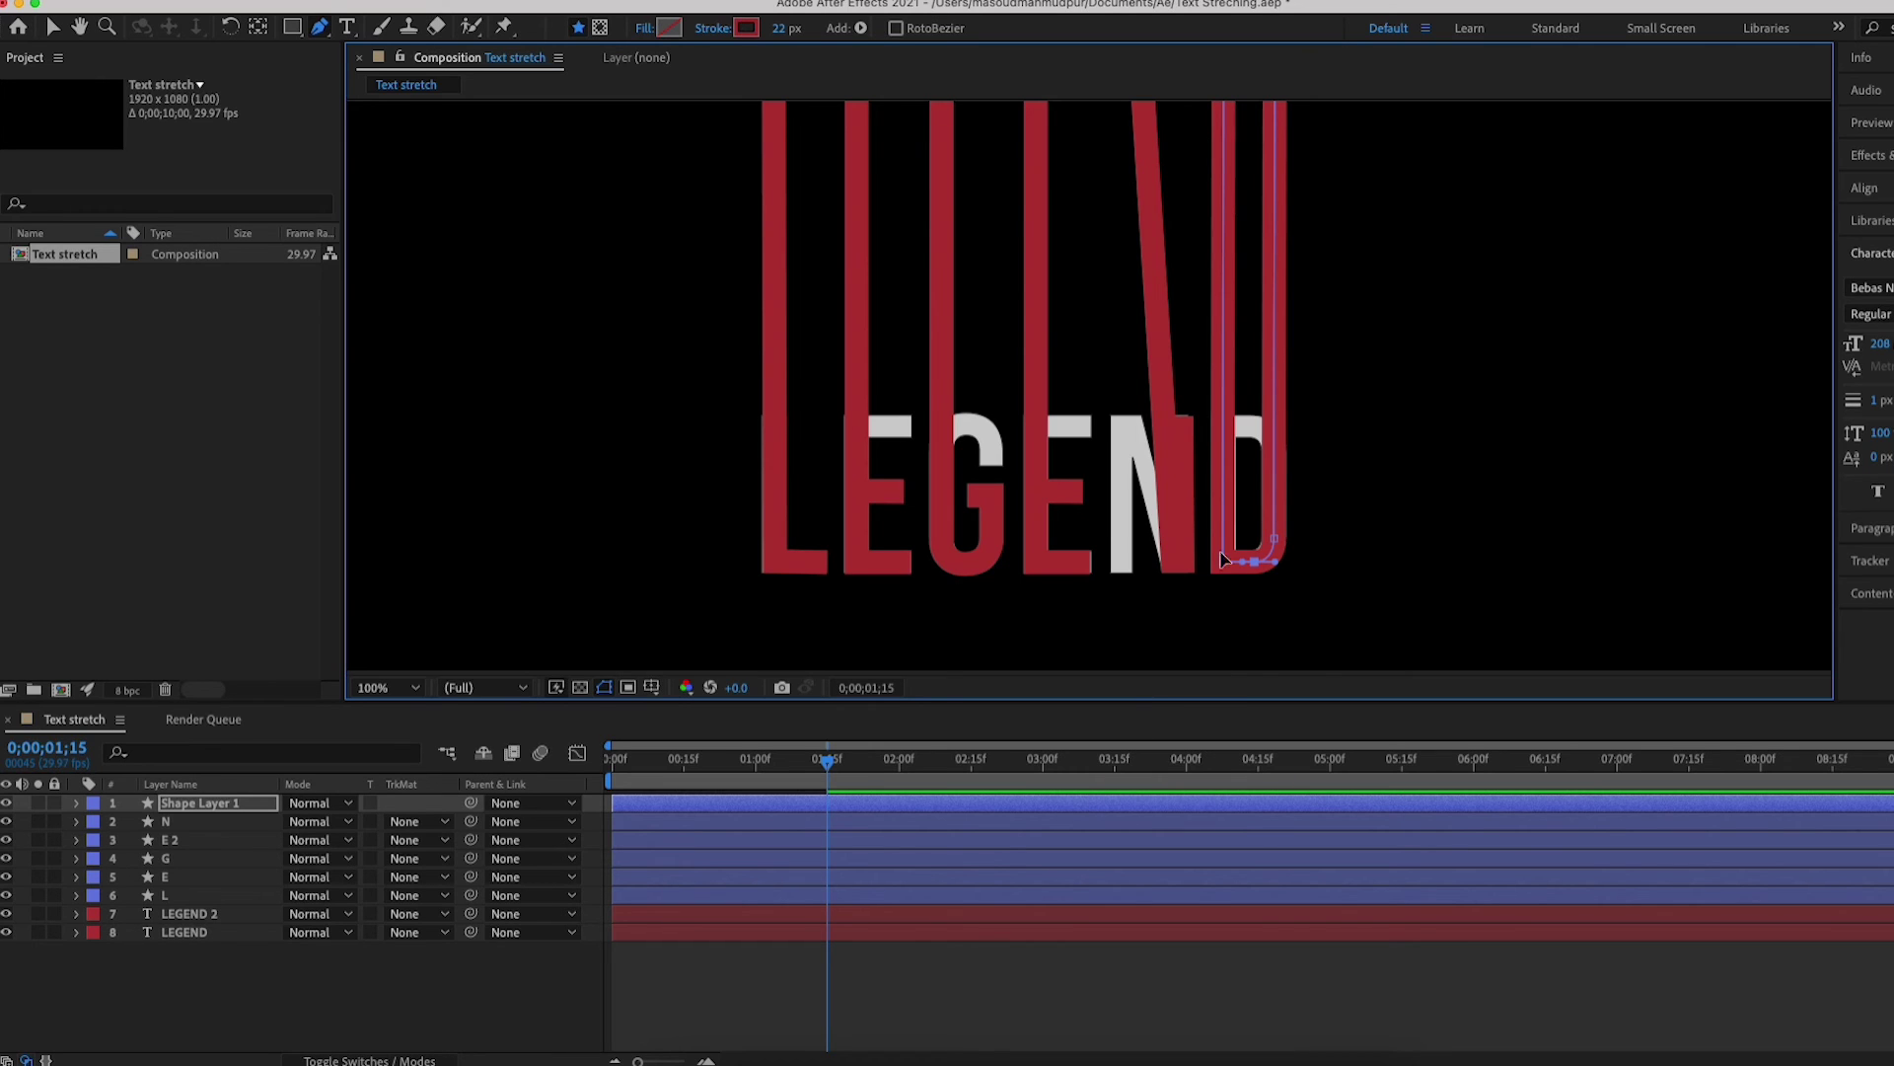
{"action": "left_click_drag", "start_coordinate": [1223, 561], "coordinate": [1221, 561]}
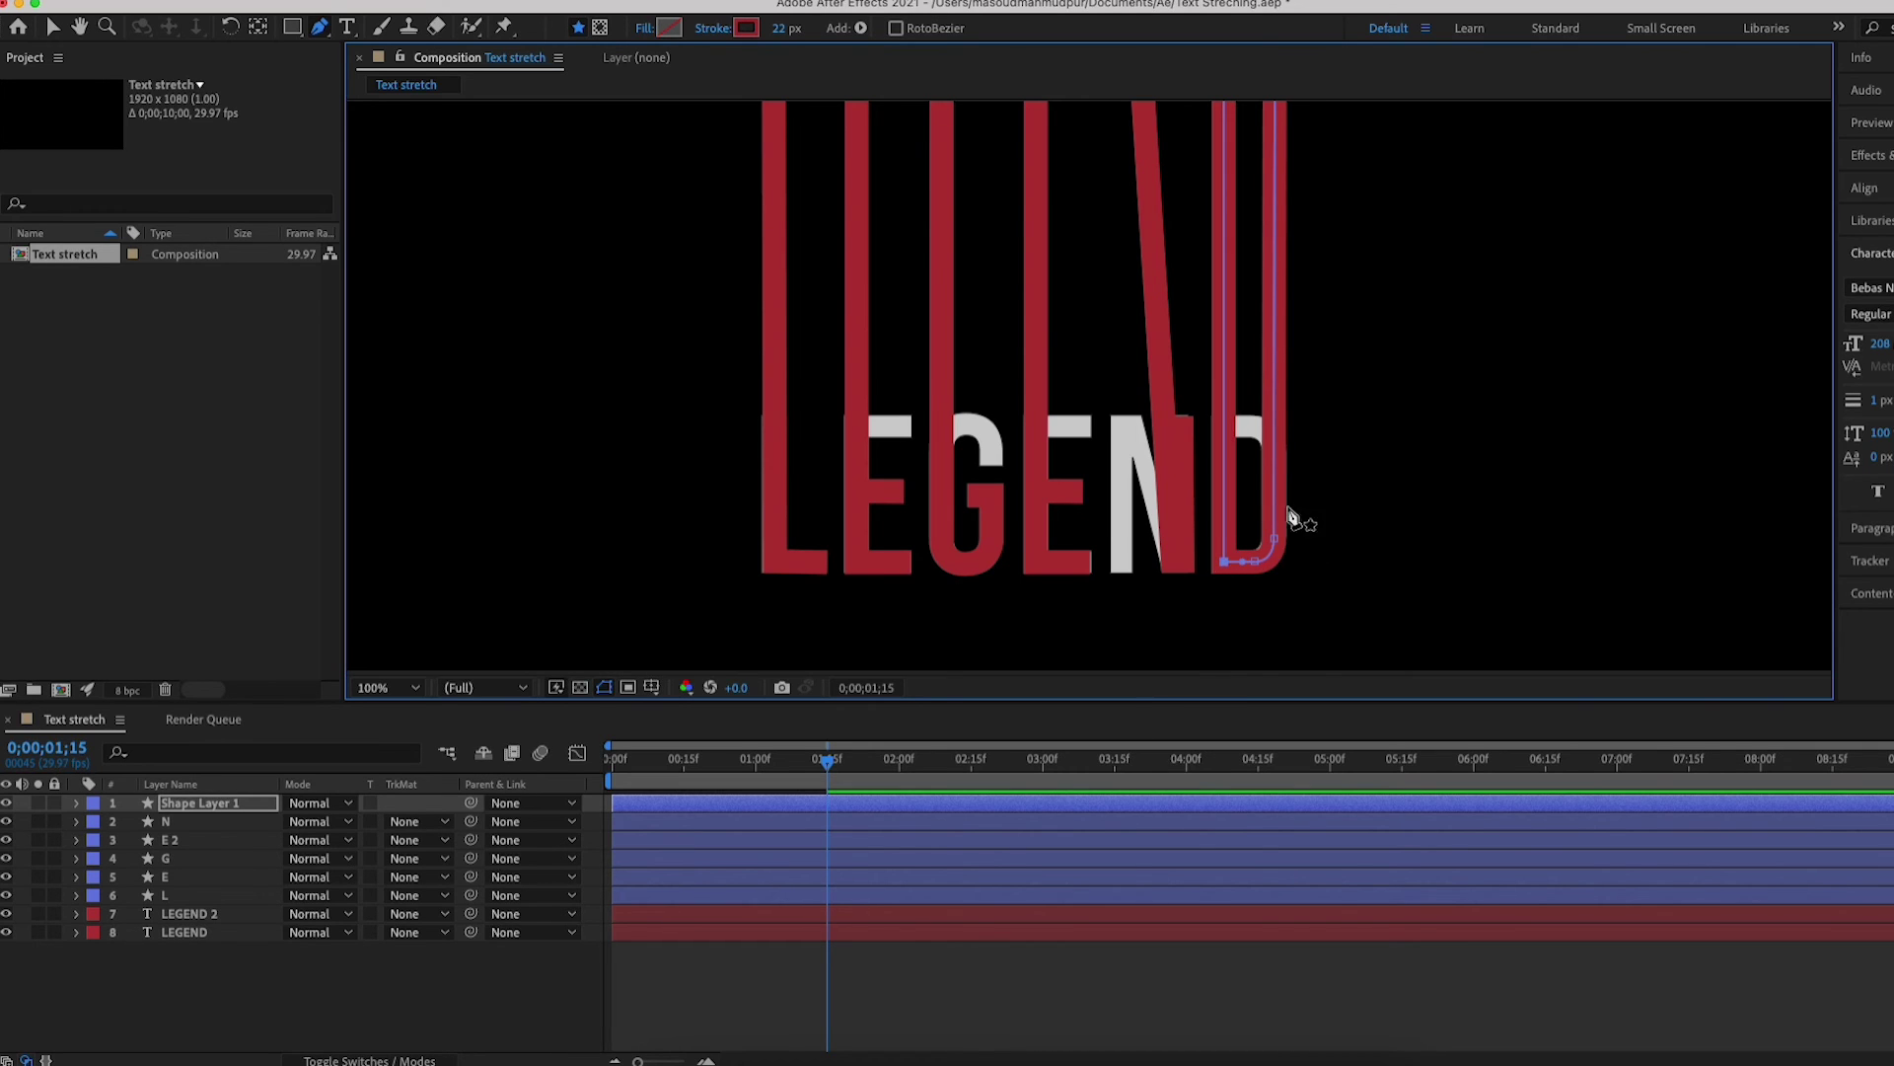
{"action": "mouse_move", "coordinate": [1235, 339]}
{"action": "left_mouse_down"}
{"action": "mouse_move", "coordinate": [1229, 551]}
{"action": "mouse_move", "coordinate": [1209, 326]}
{"action": "left_mouse_up"}
{"action": "key", "text": "g"}
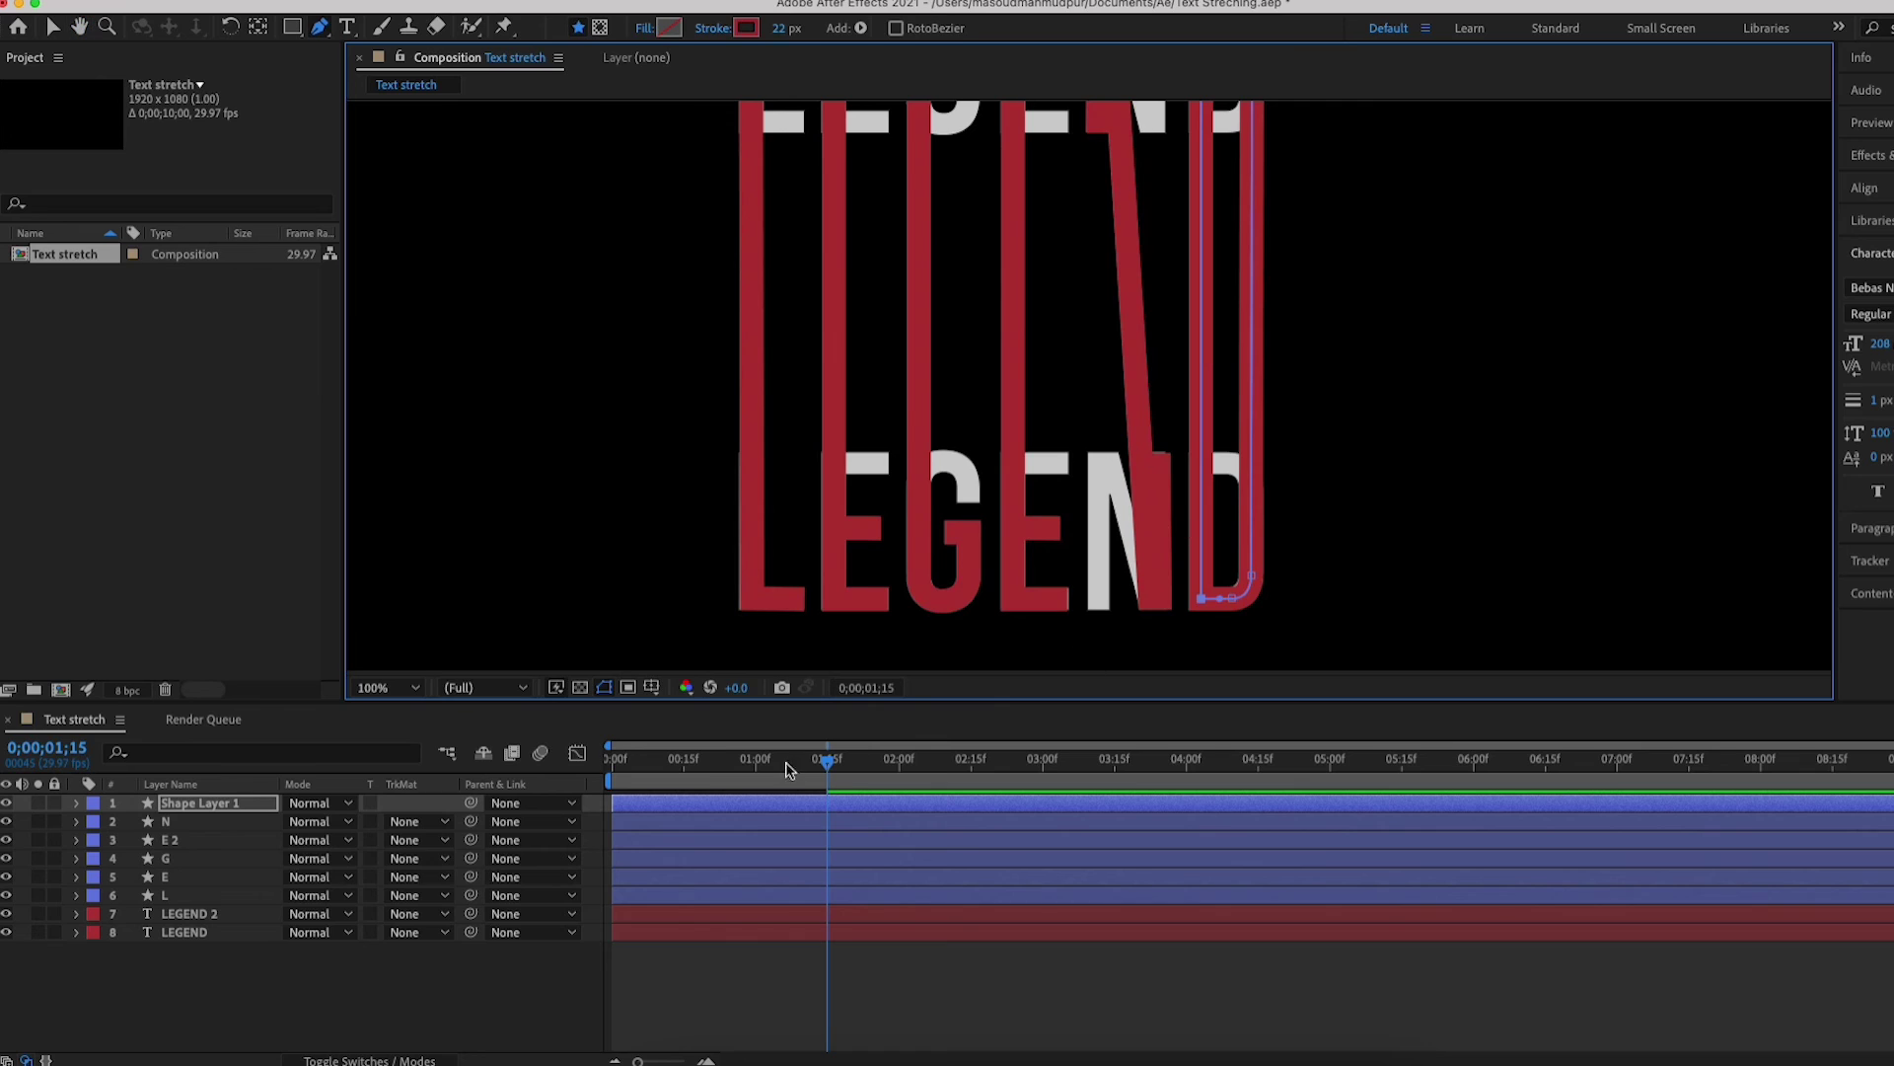
- Add a Path keyframe at 1;15 to Path 1 of the D's shape layer
{"action": "left_click", "coordinate": [74, 804]}
{"action": "left_click", "coordinate": [96, 822]}
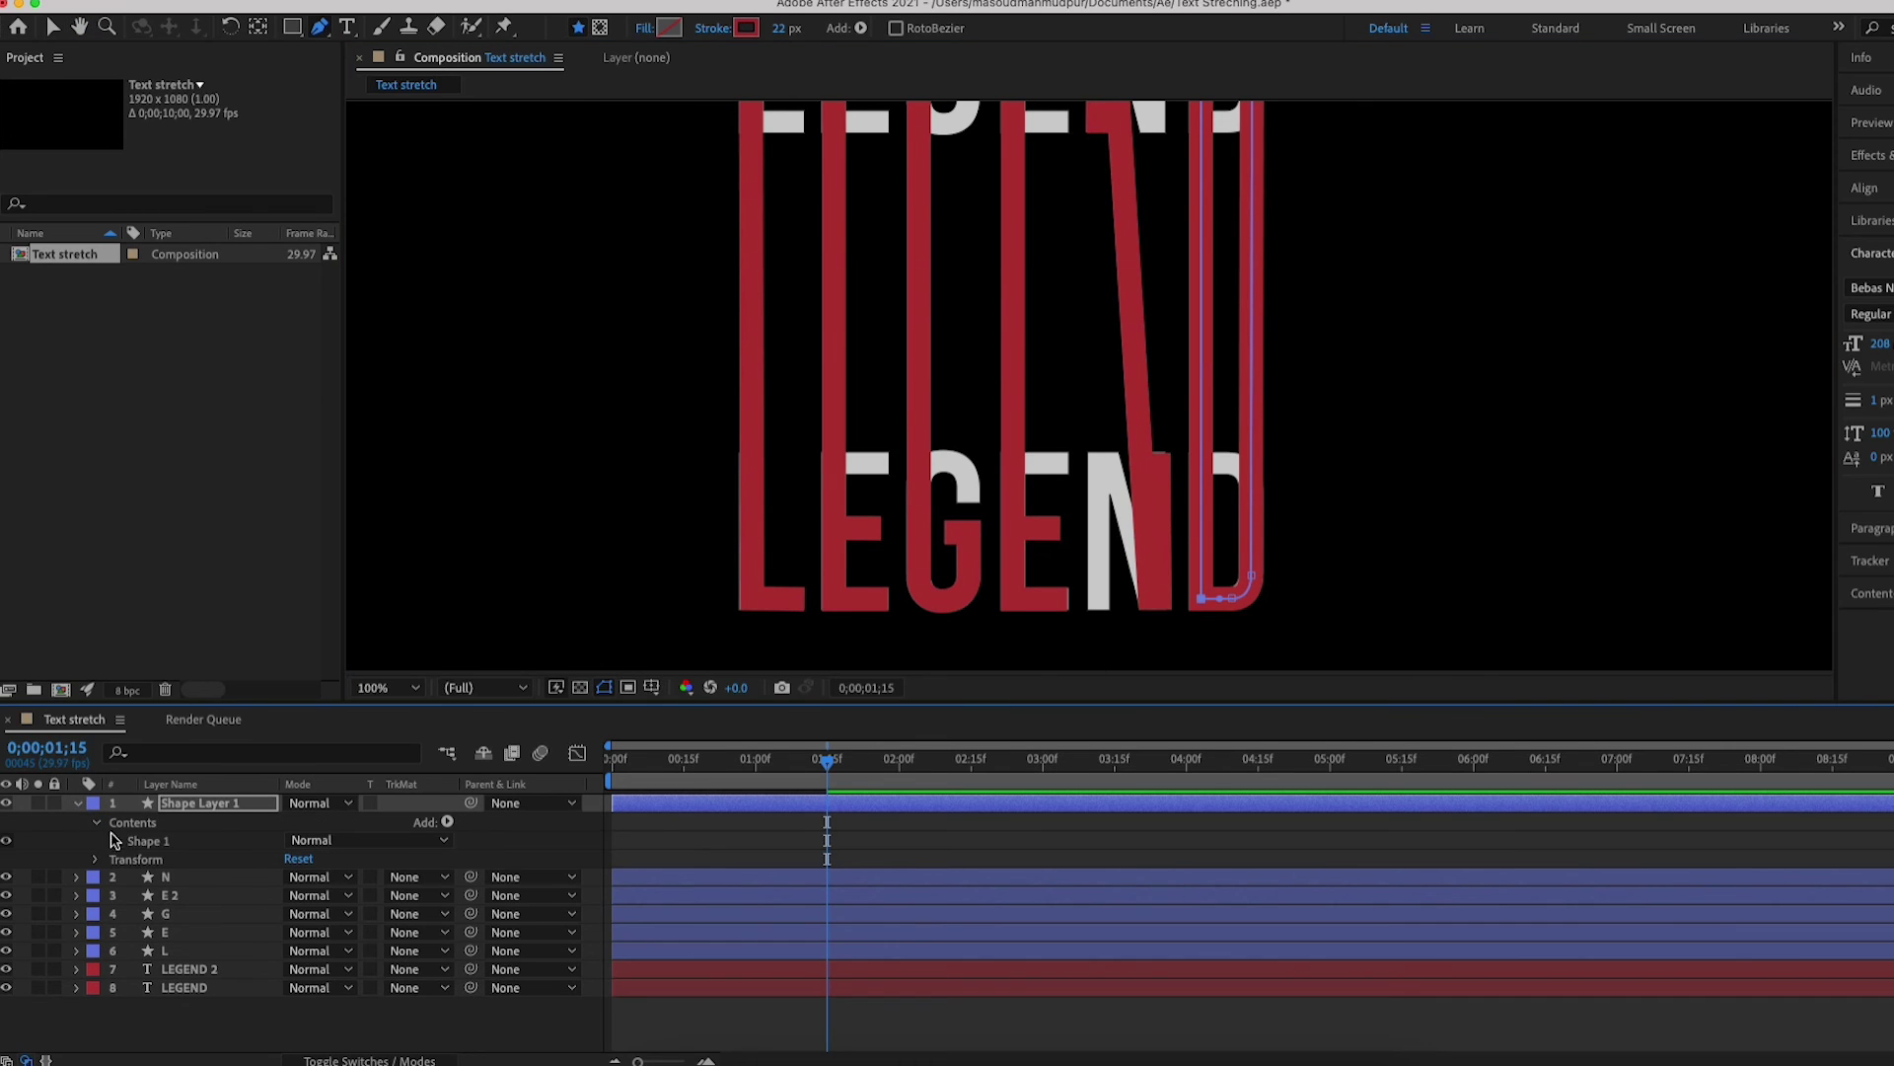
{"action": "left_click", "coordinate": [115, 841]}
{"action": "left_click", "coordinate": [135, 865]}
{"action": "left_click", "coordinate": [168, 877]}
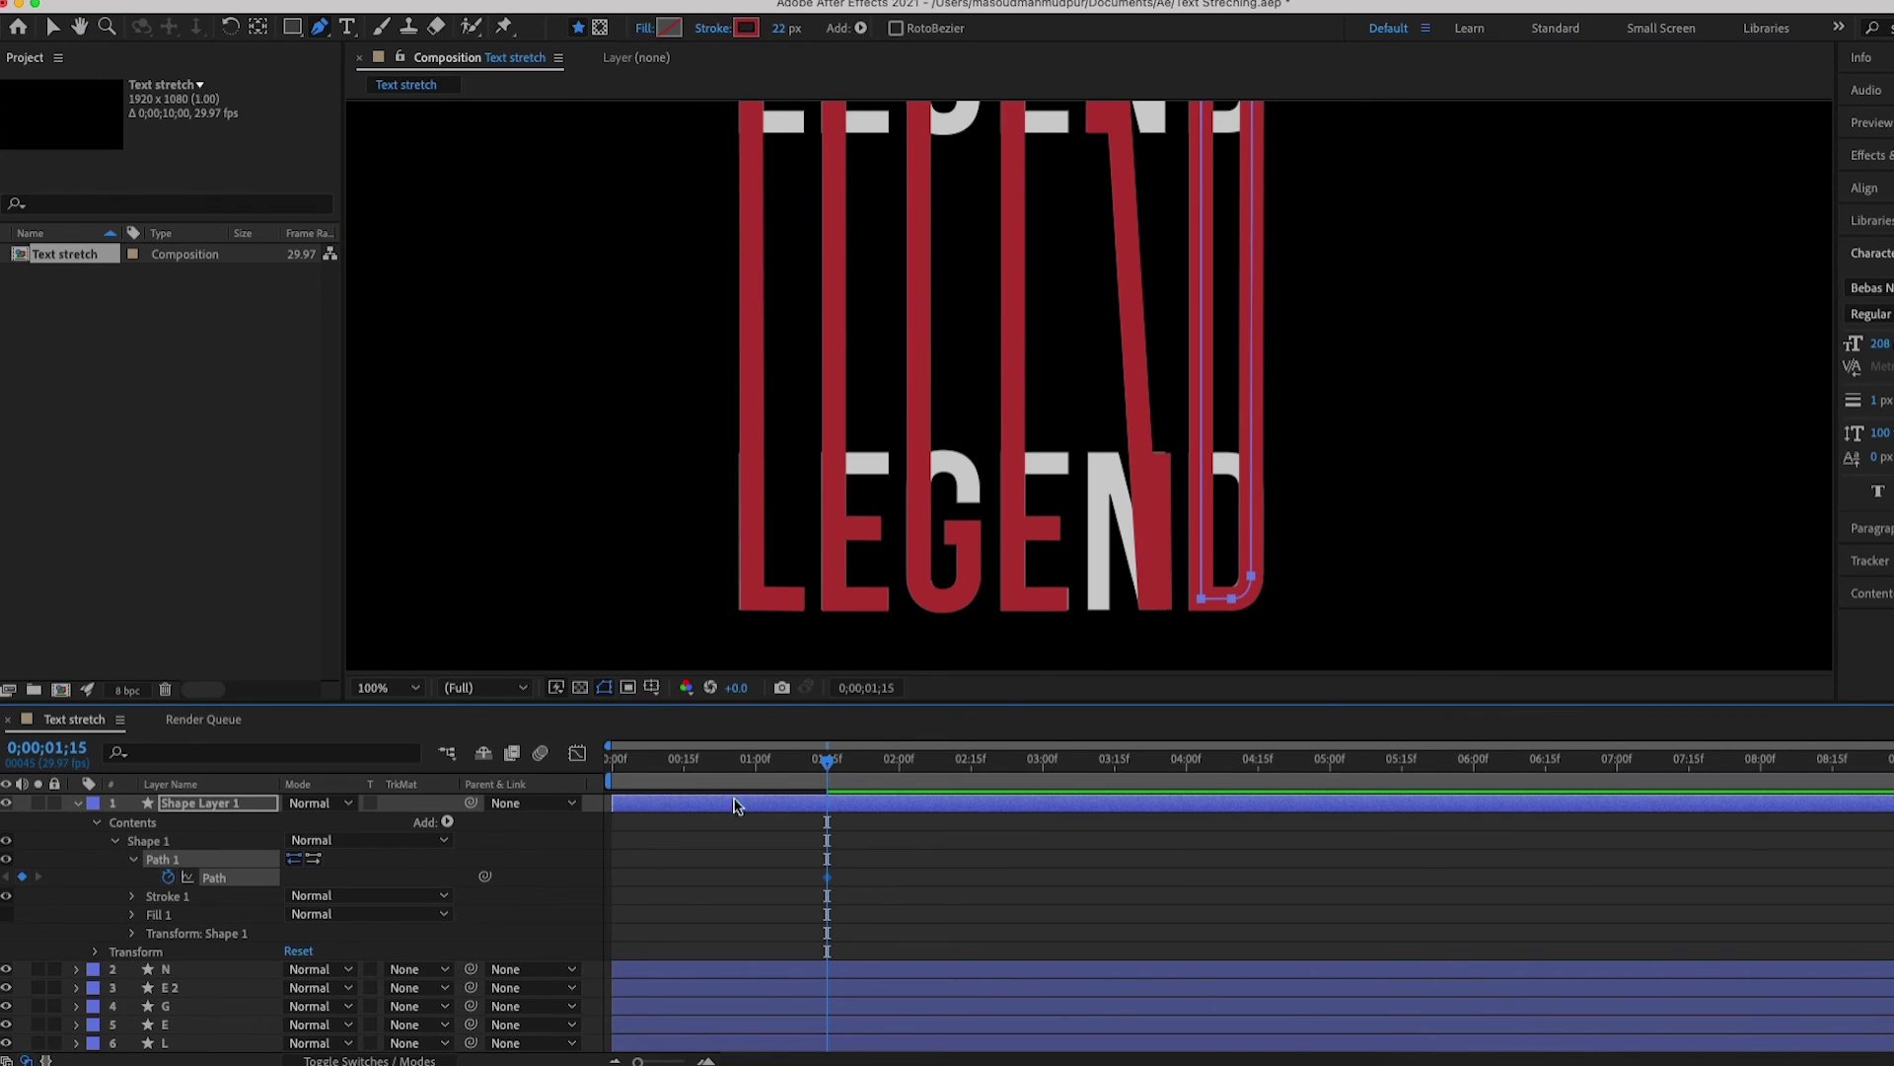
- With the whole composition fitted in view, raise the D path's lower points at 0;00 to the upper D's base
{"action": "left_click_drag", "start_coordinate": [827, 758], "coordinate": [553, 768]}
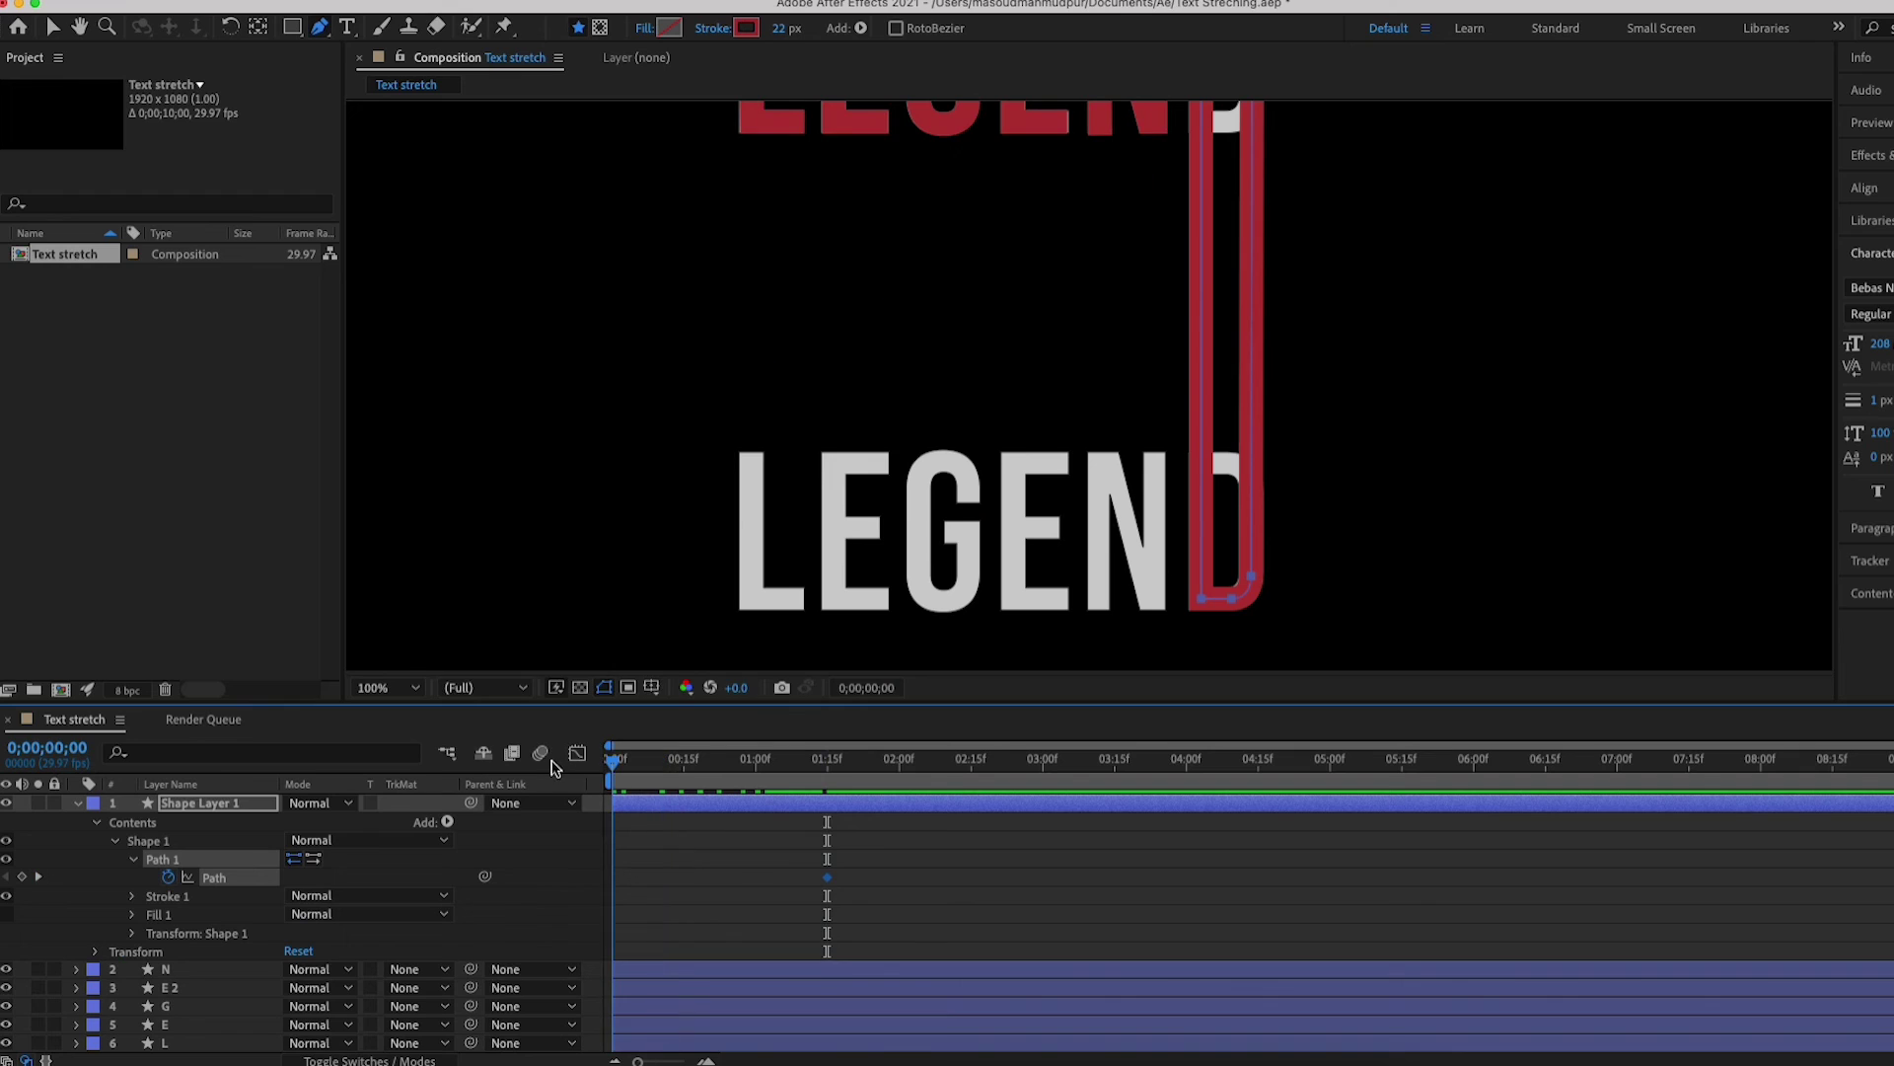
{"action": "left_click", "coordinate": [384, 687]}
{"action": "left_click", "coordinate": [415, 307]}
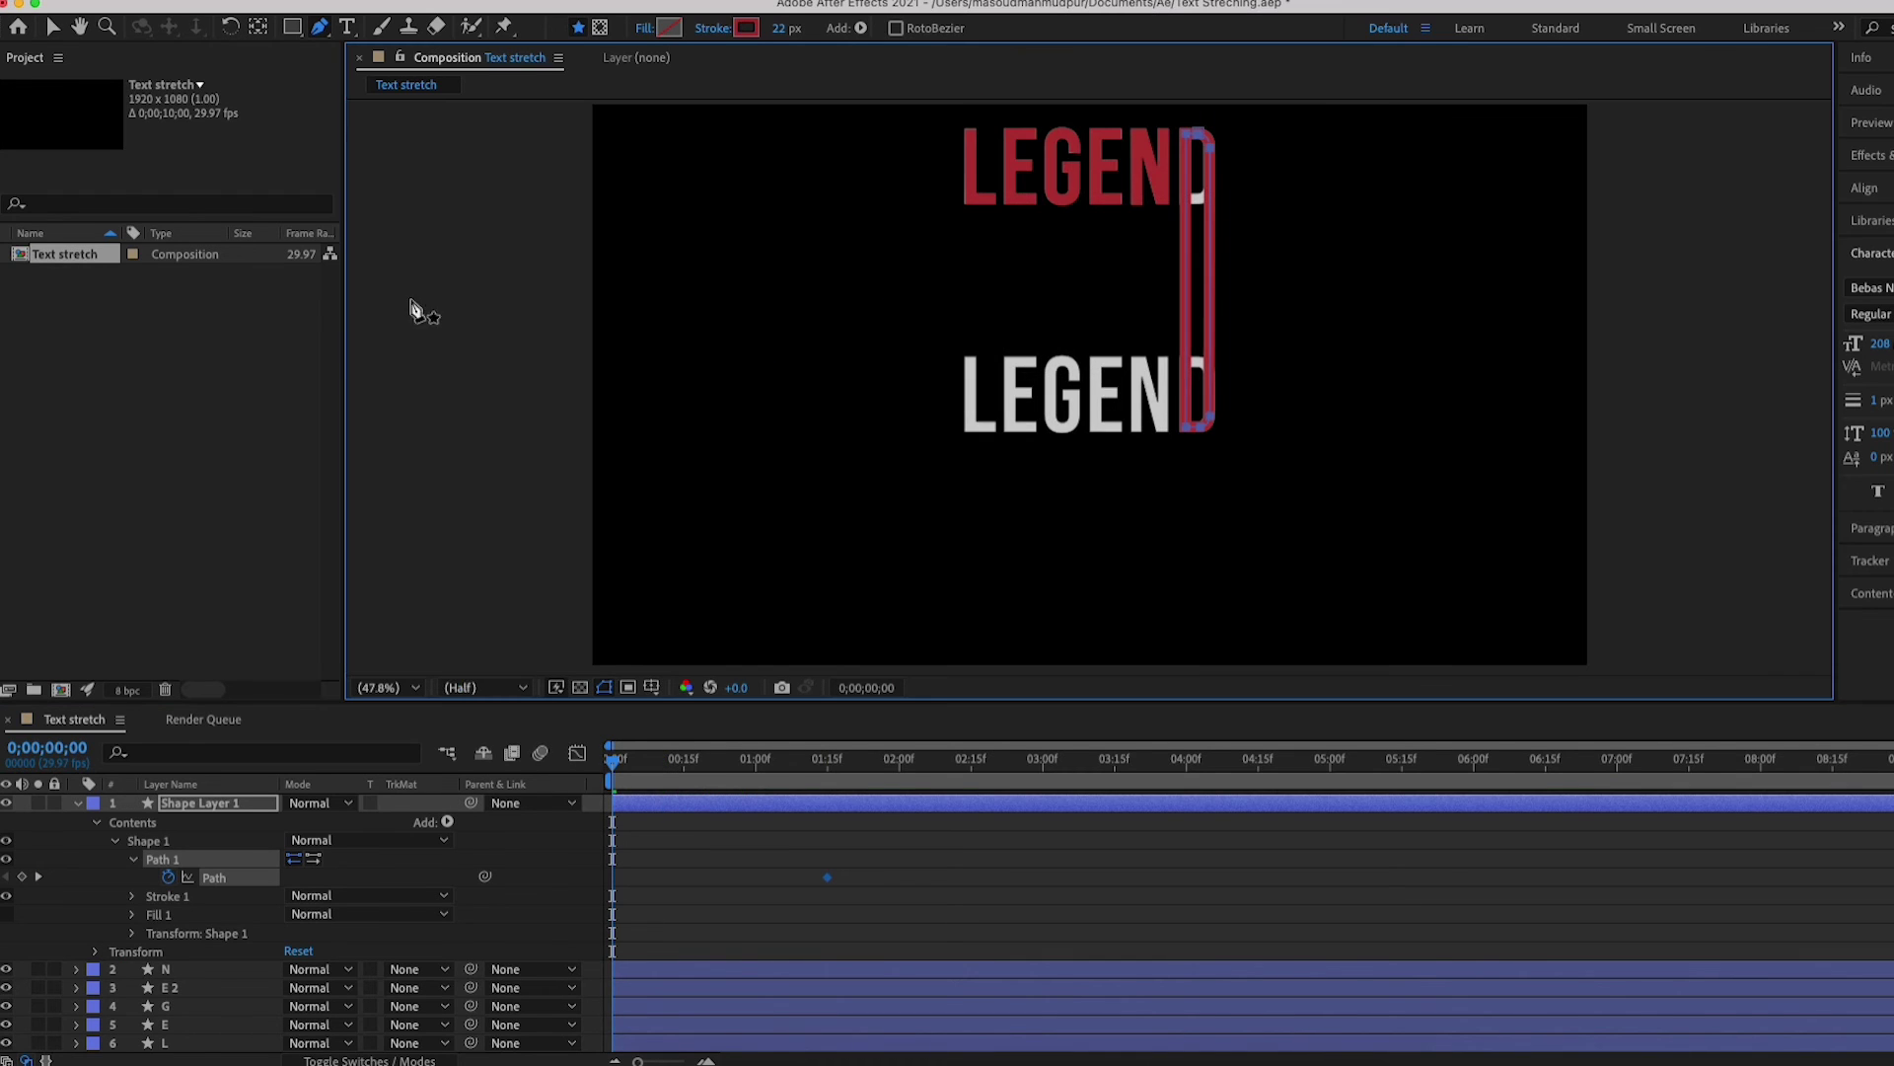
{"action": "key", "text": "v"}
{"action": "double_click", "coordinate": [1189, 435]}
{"action": "left_click_drag", "start_coordinate": [1189, 435], "coordinate": [1210, 207]}
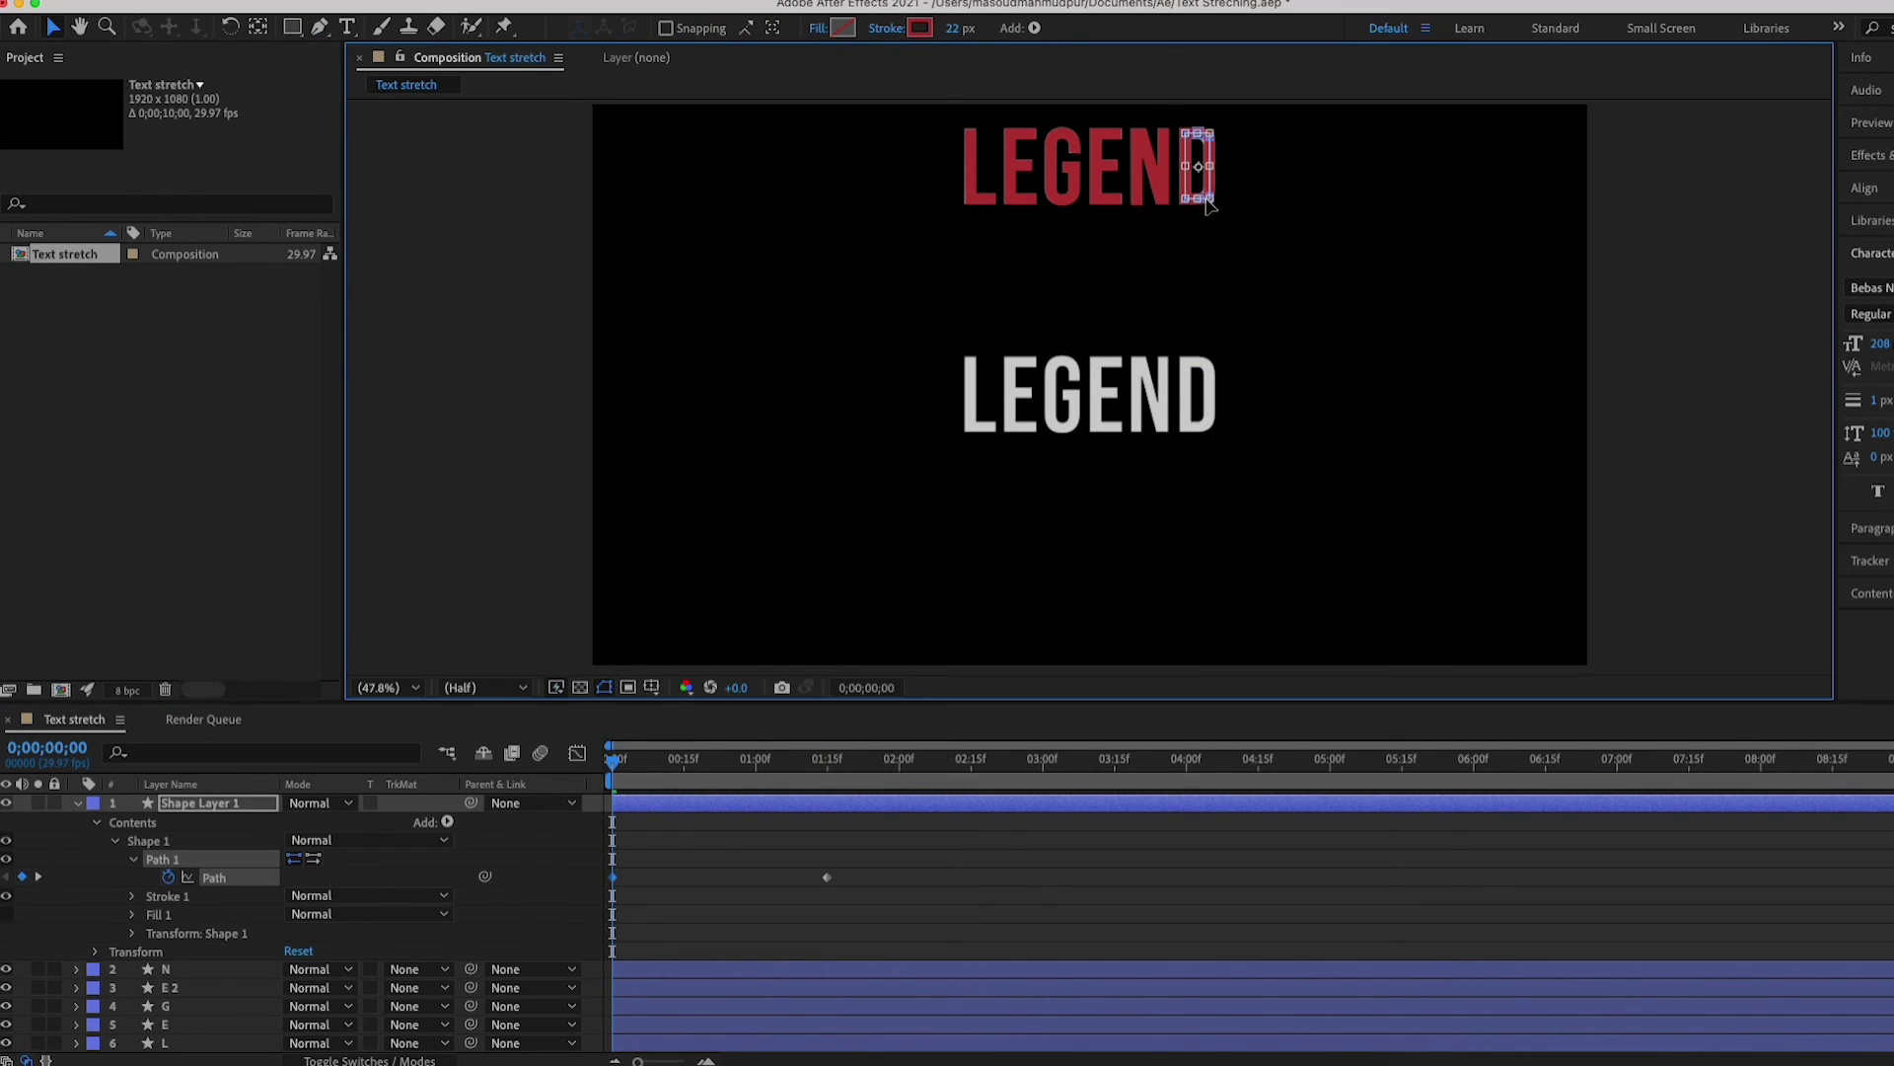
- At 100% zoom, reshape the D path's corner and curve points at the first frame to cover the upper D
{"action": "left_click", "coordinate": [404, 688]}
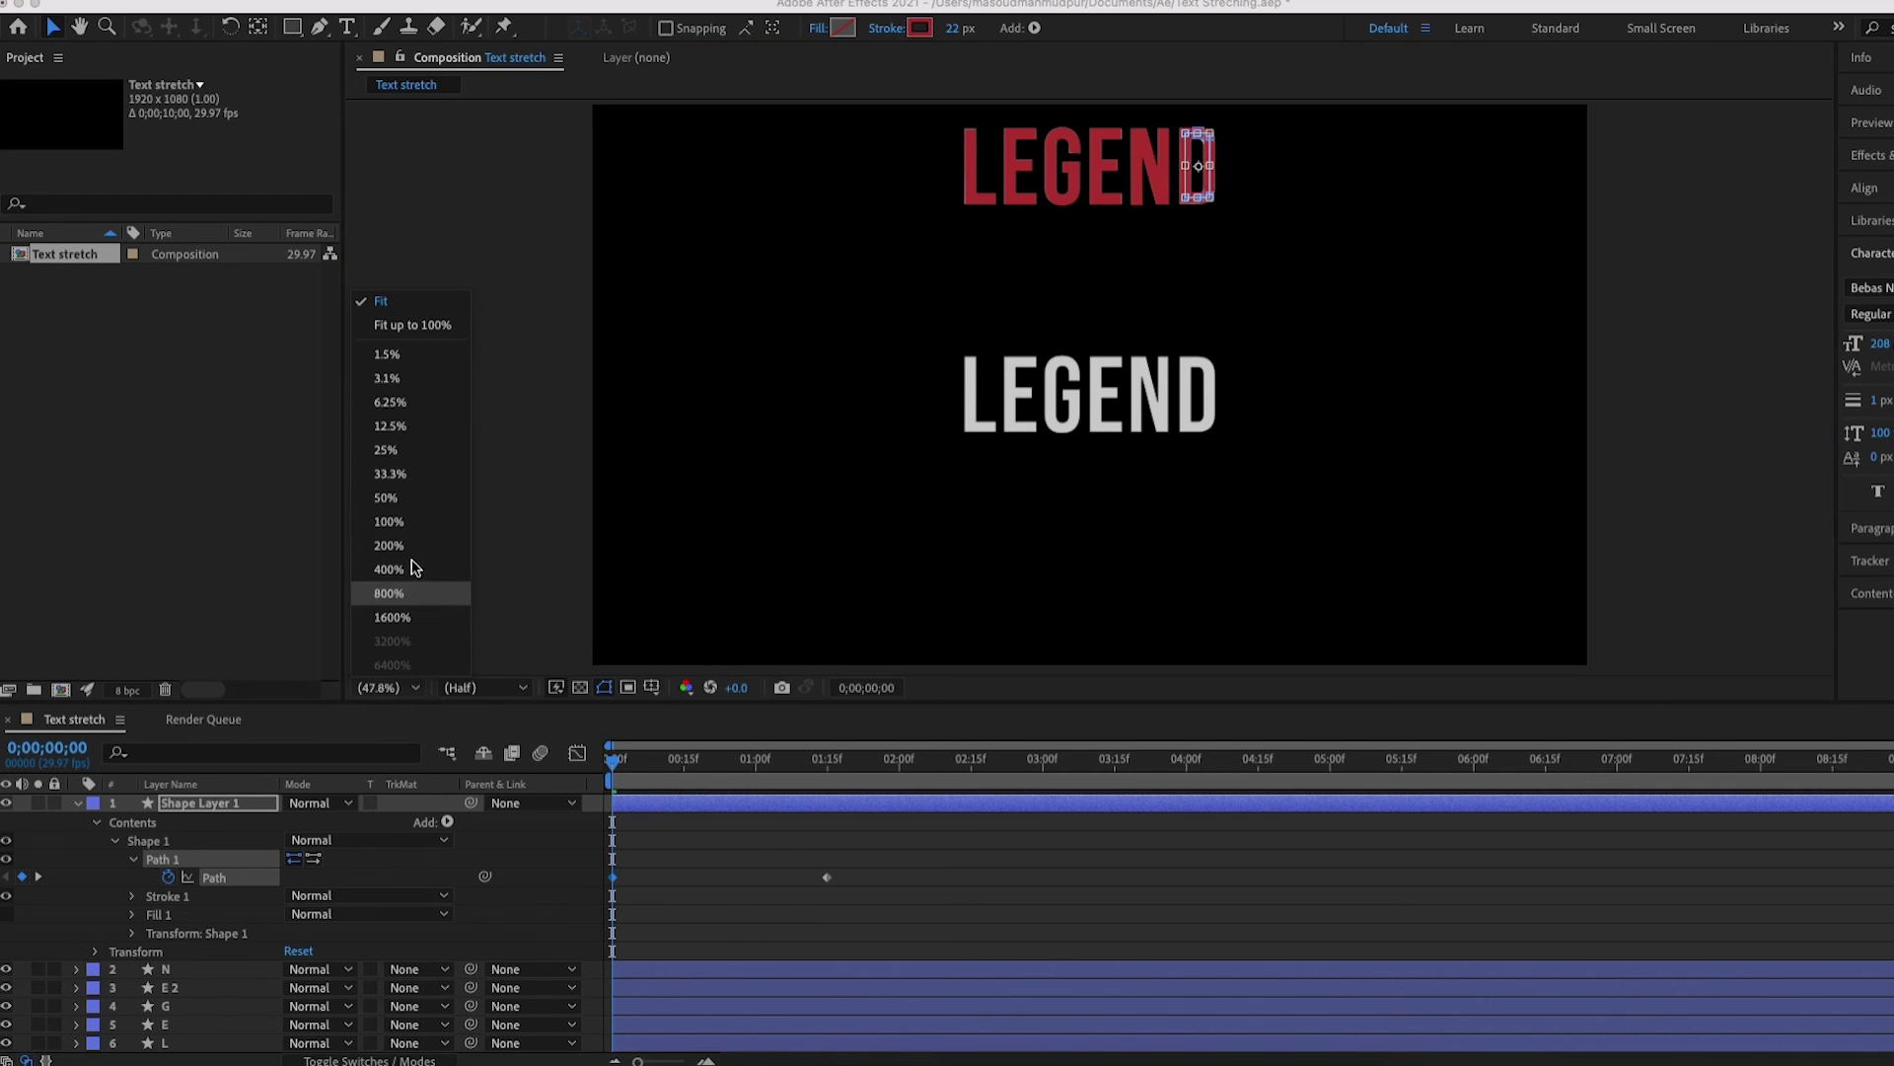
{"action": "left_click", "coordinate": [412, 545]}
{"action": "left_click_drag", "start_coordinate": [1315, 330], "coordinate": [1345, 677]}
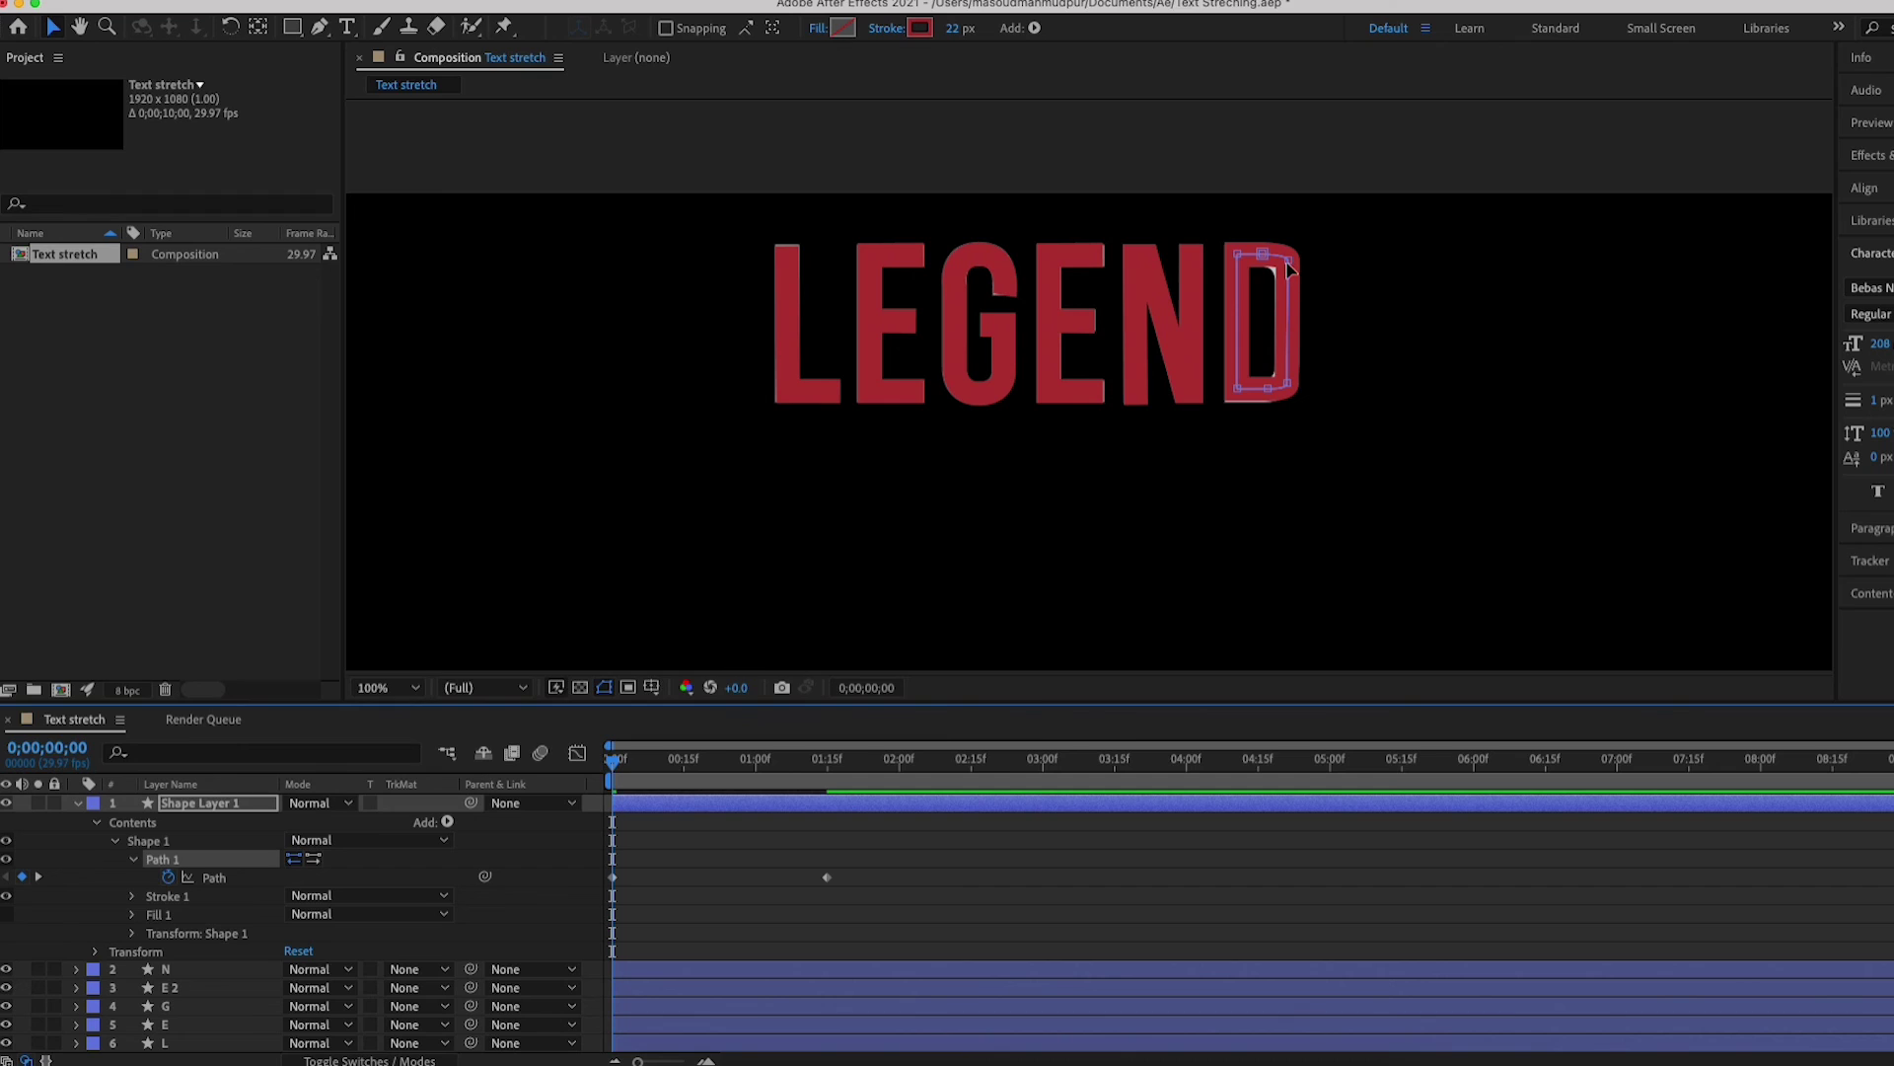
{"action": "left_click", "coordinate": [219, 875]}
{"action": "left_click", "coordinate": [1290, 388]}
{"action": "left_click_drag", "start_coordinate": [1288, 384], "coordinate": [1237, 392]}
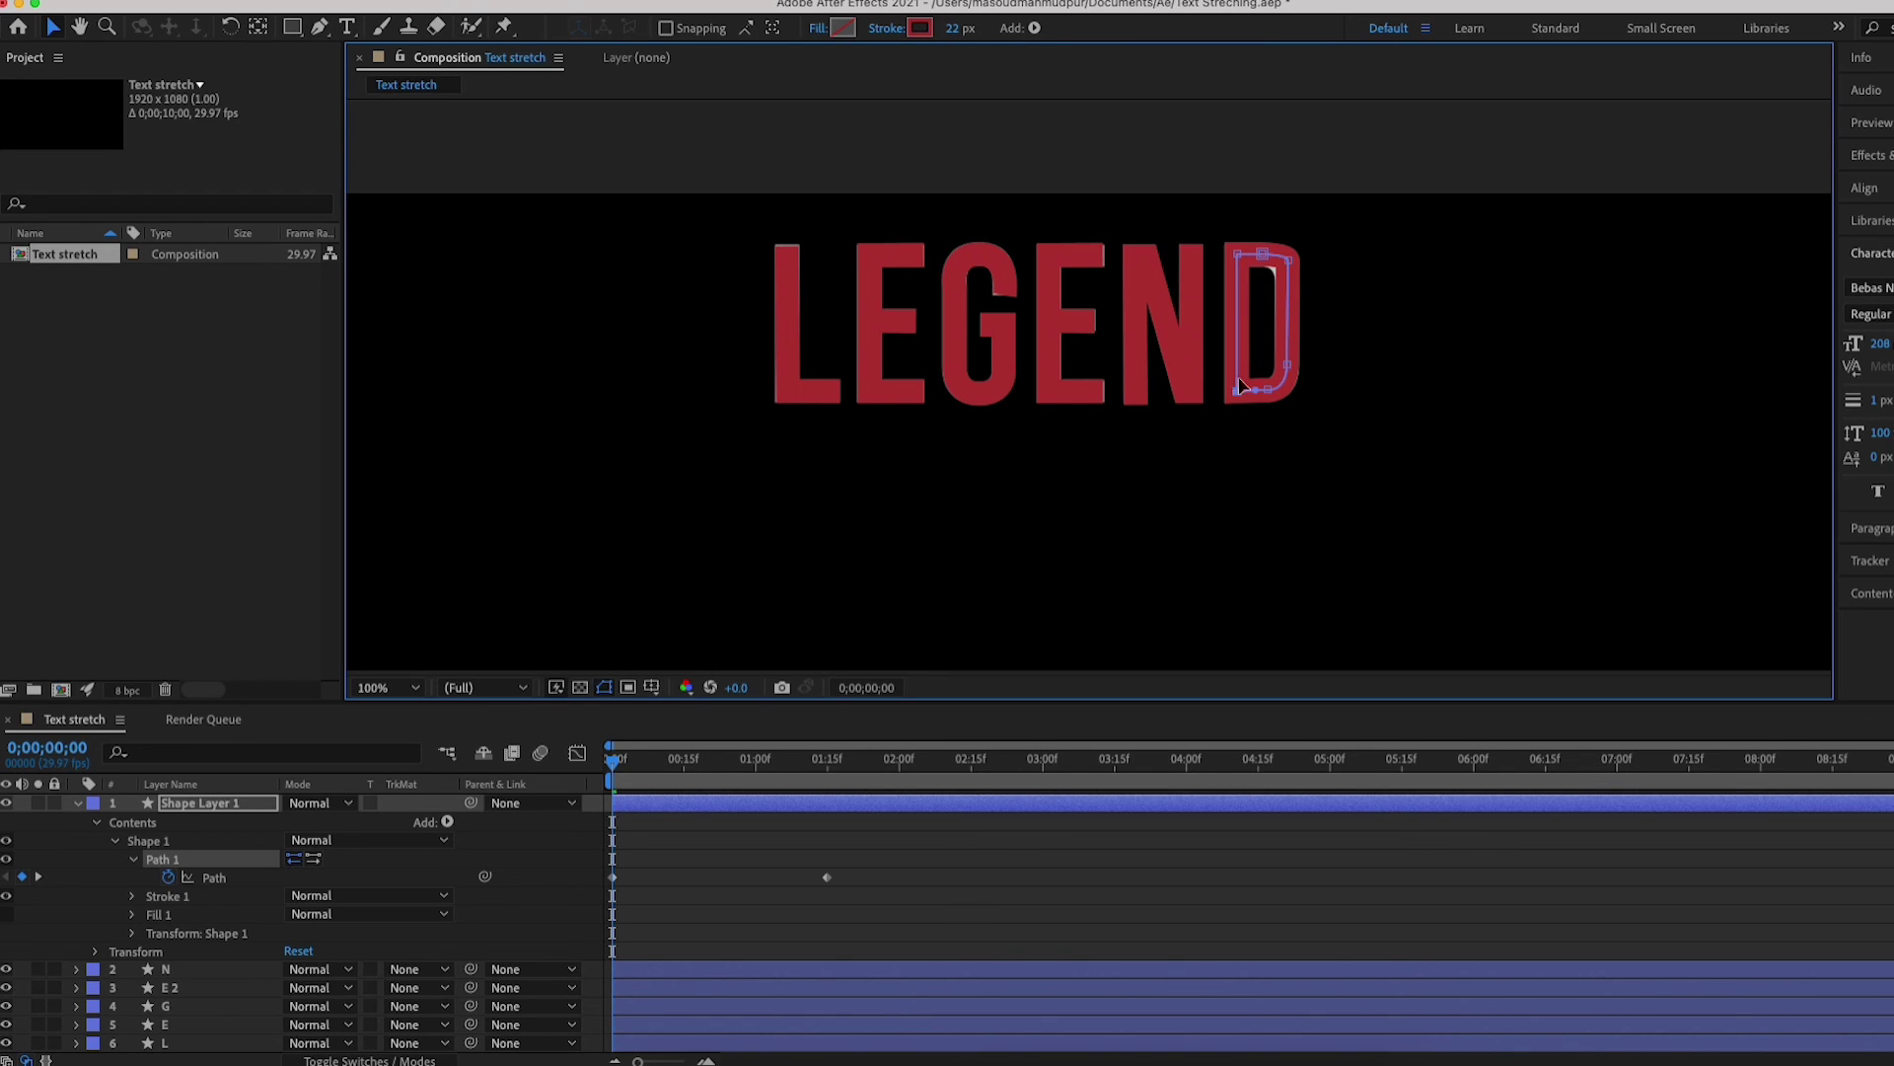
{"action": "mouse_move", "coordinate": [1259, 253]}
{"action": "left_mouse_down"}
{"action": "mouse_move", "coordinate": [1288, 257]}
{"action": "mouse_move", "coordinate": [1292, 298]}
{"action": "mouse_move", "coordinate": [1285, 253]}
{"action": "left_mouse_up"}
{"action": "left_click", "coordinate": [1310, 174]}
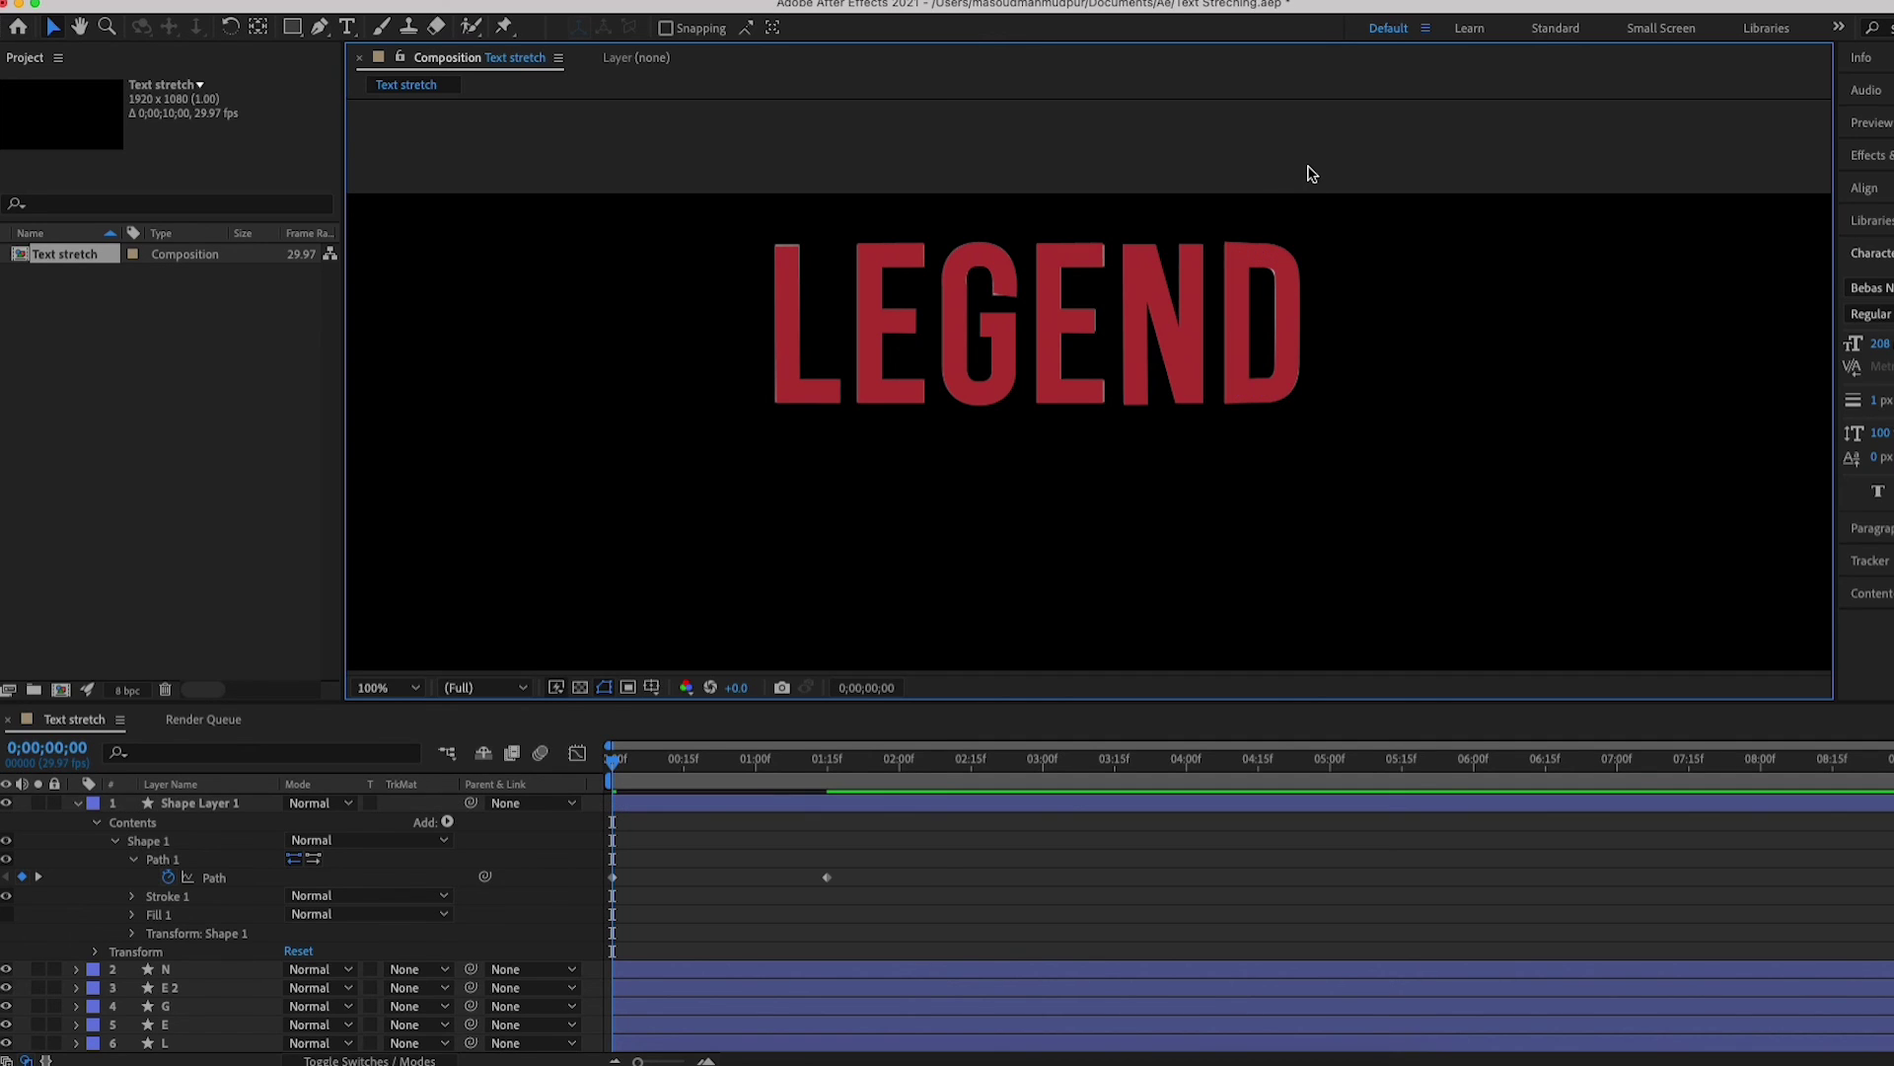
- Apply Easy Ease to the D's Path keyframes, lengthen the end keyframe's easing in the speed graph for an early peak, and preview
{"action": "left_click", "coordinate": [1245, 270]}
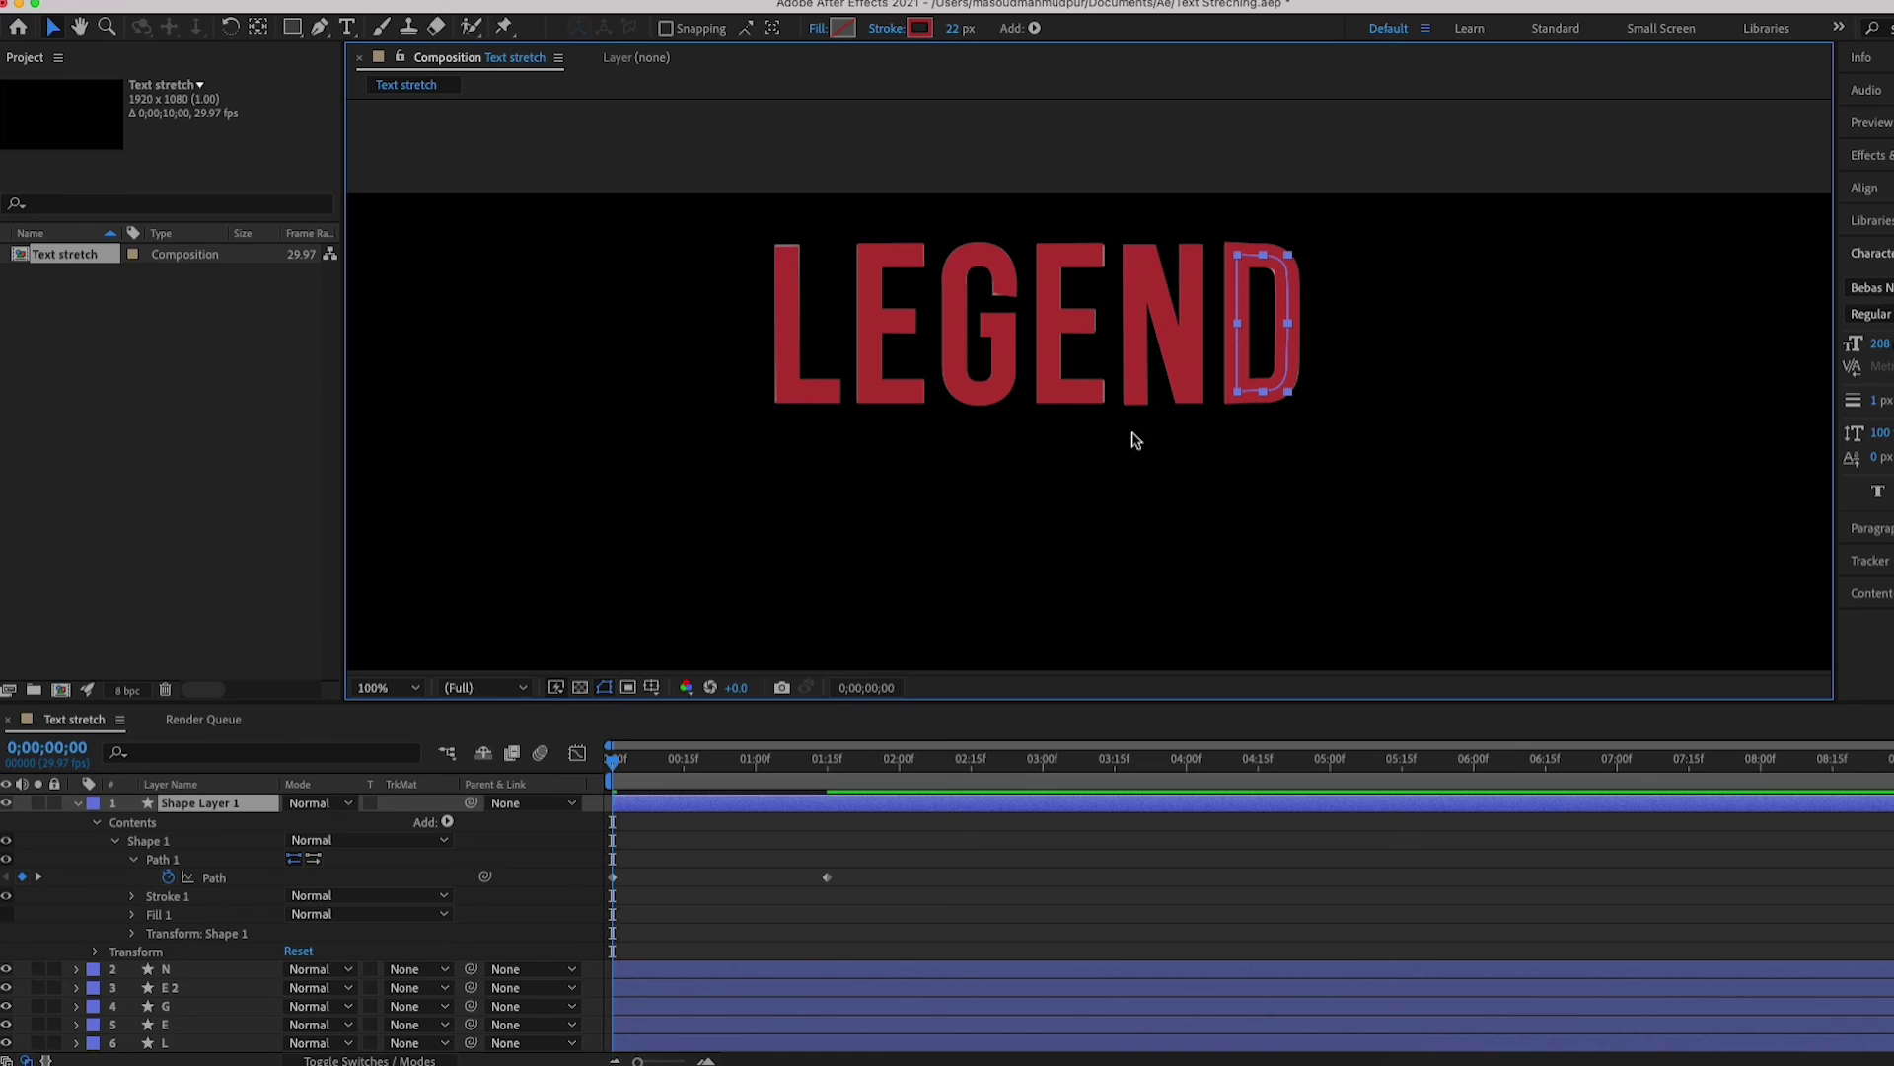
{"action": "left_click", "coordinate": [214, 877]}
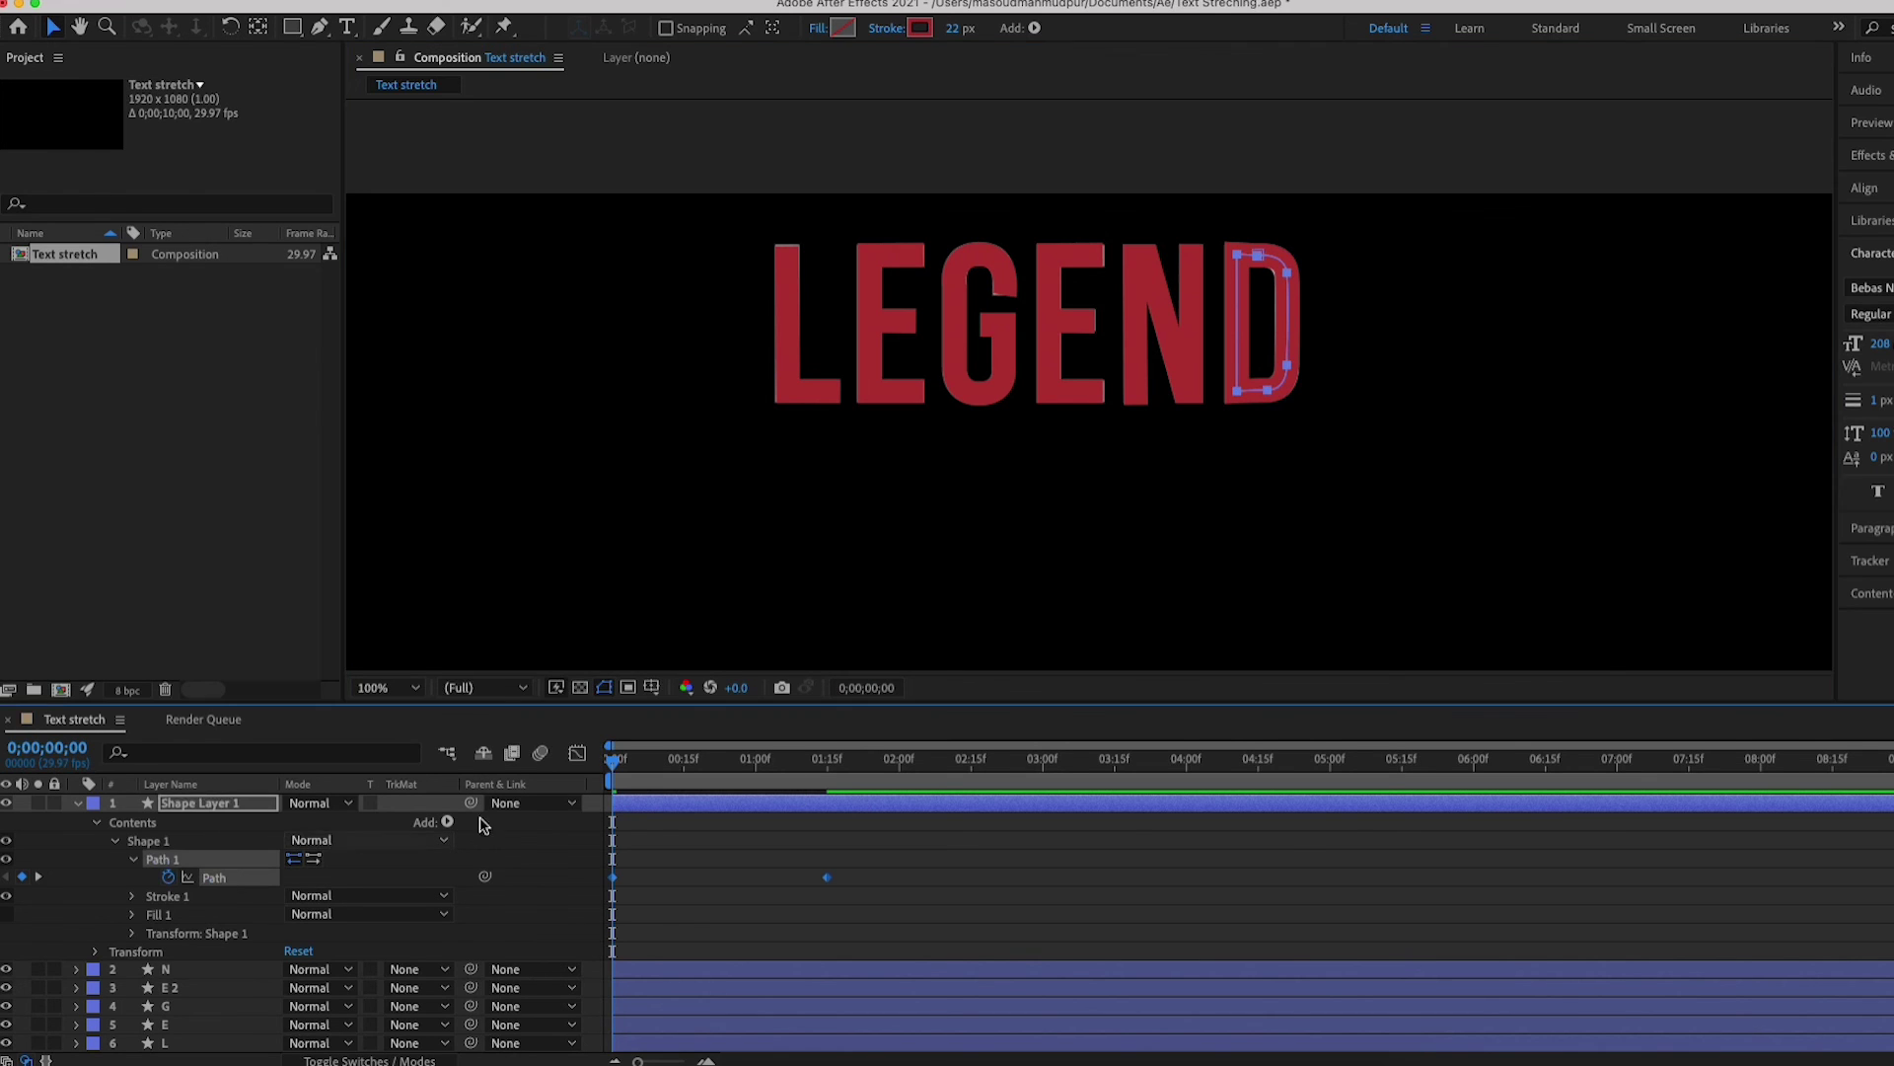
{"action": "left_click", "coordinate": [577, 753]}
{"action": "left_click_drag", "start_coordinate": [864, 801], "coordinate": [604, 839]}
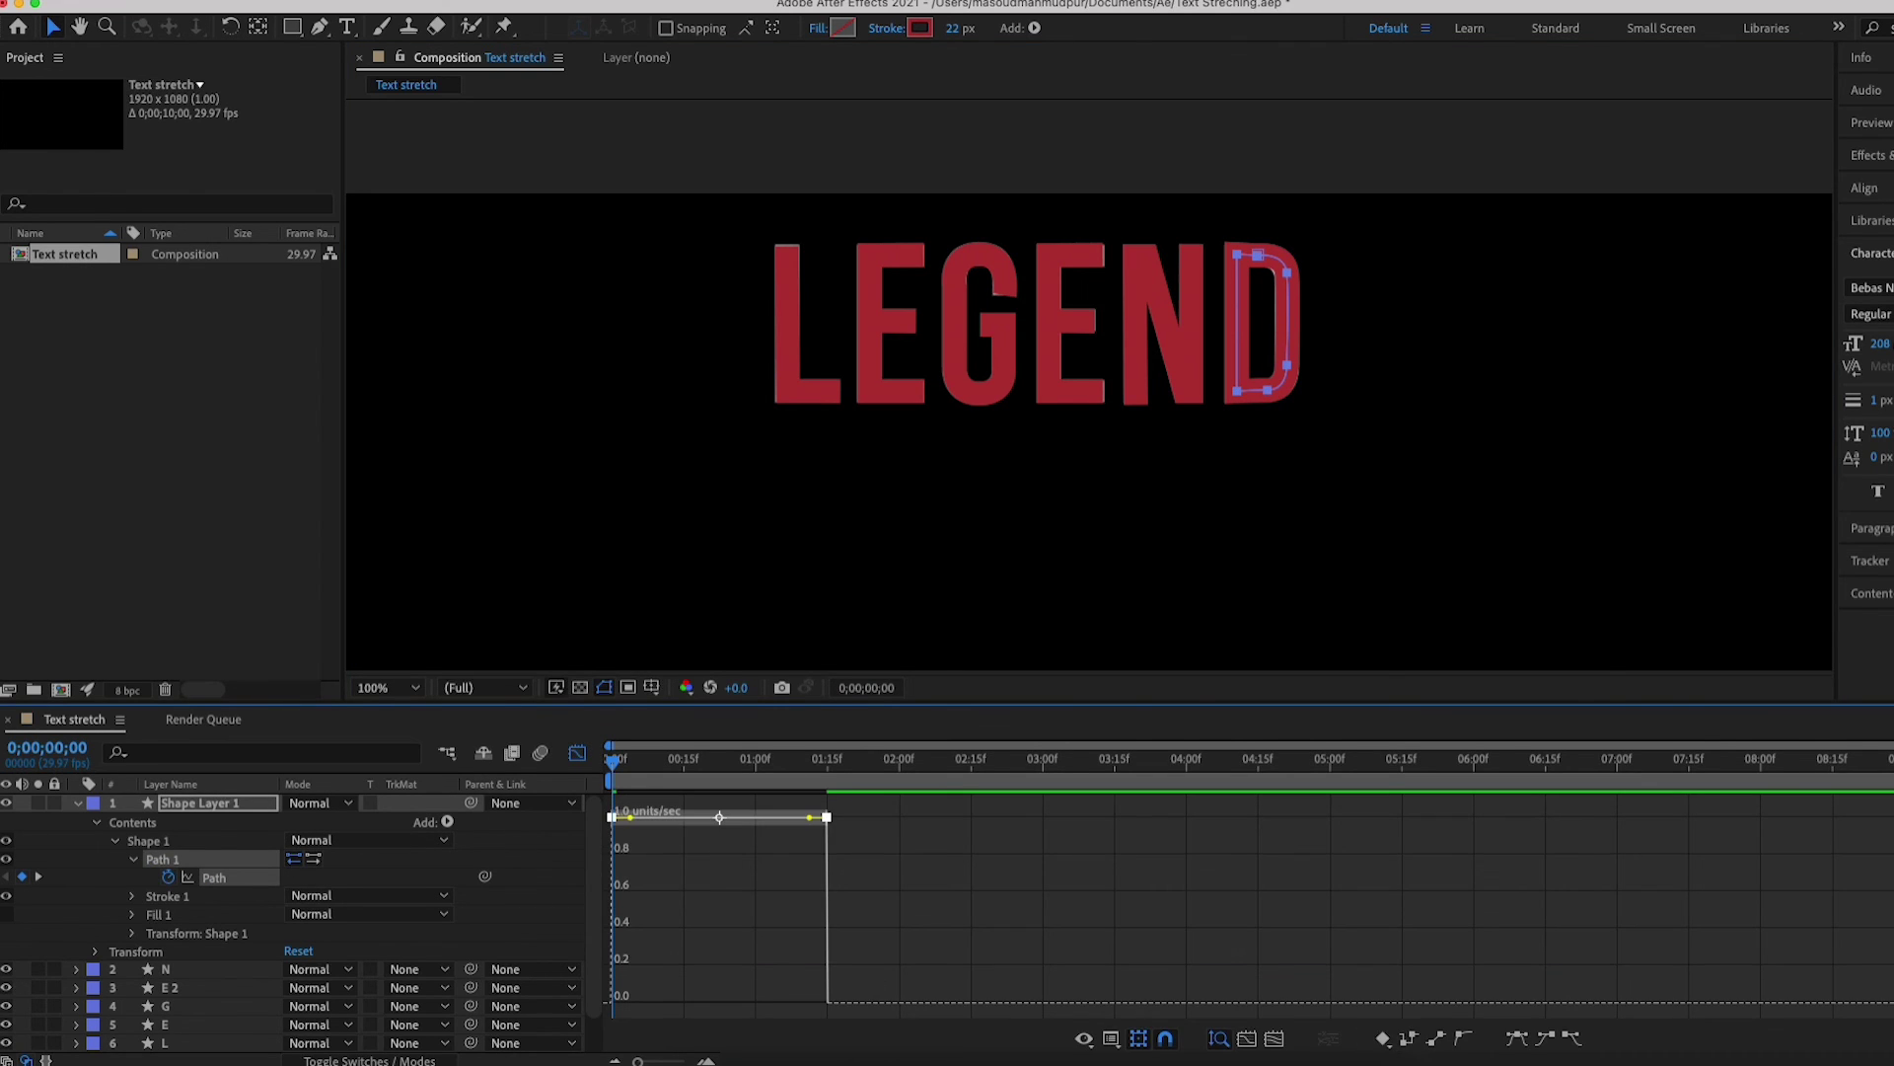
{"action": "left_click", "coordinate": [1516, 1038]}
{"action": "left_click_drag", "start_coordinate": [794, 995], "coordinate": [731, 997]}
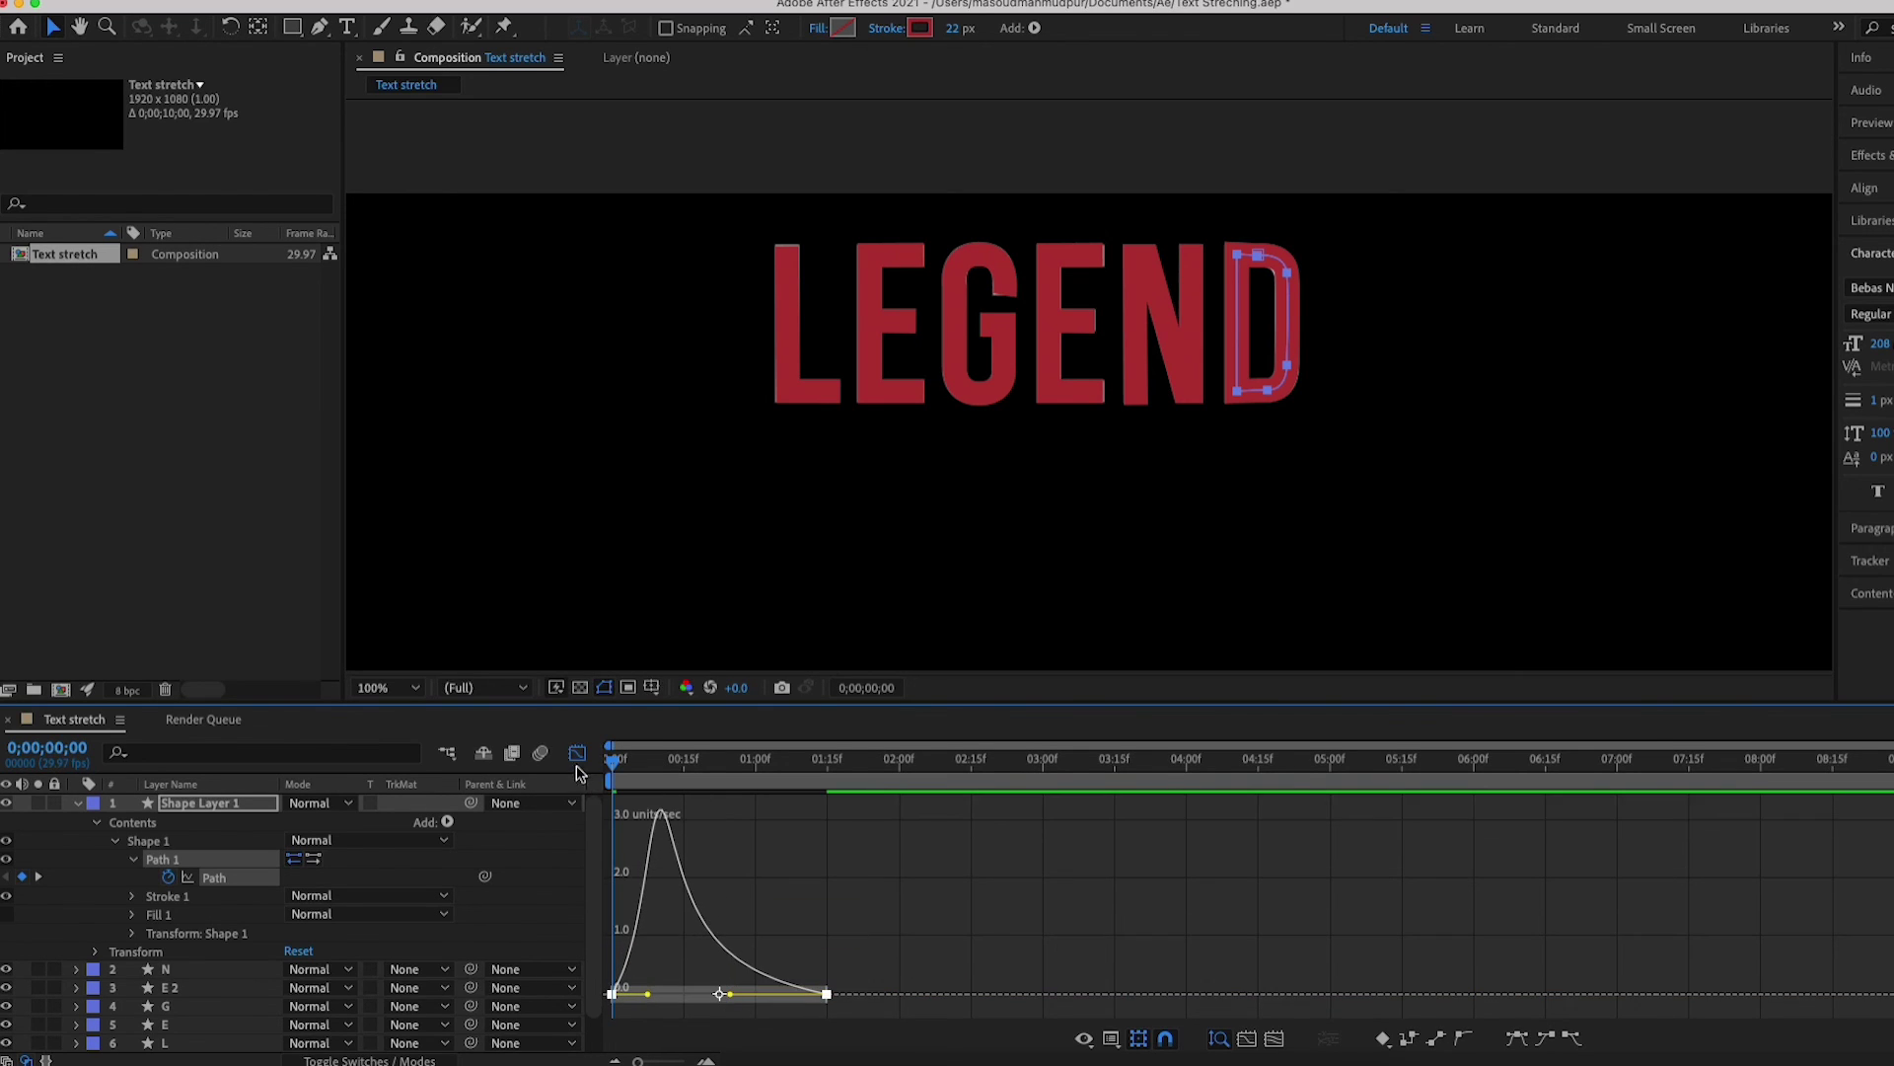
{"action": "key", "text": "shift+F3"}
{"action": "key", "text": "space"}
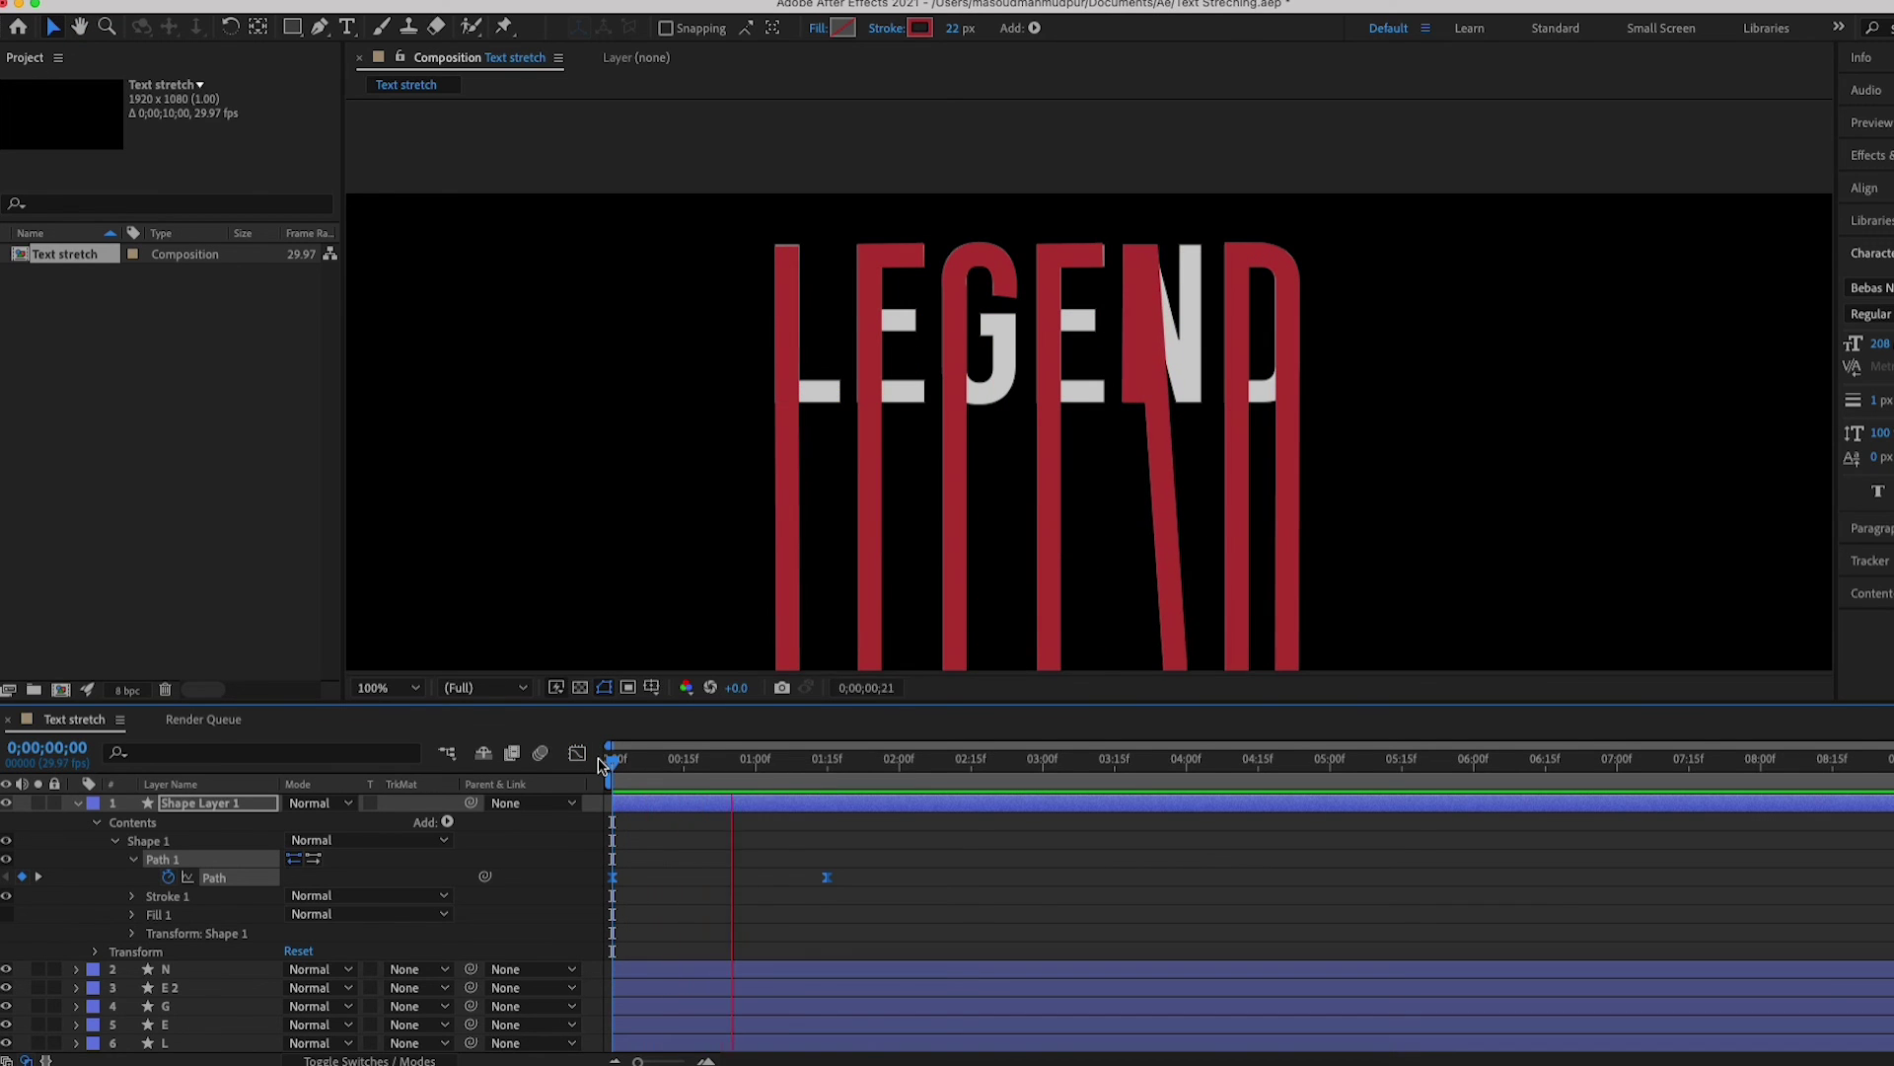
- Collapse the D's shape layer and hide the LEGEND and LEGEND 2 text layers
{"action": "left_click", "coordinate": [74, 803]}
{"action": "left_click_drag", "start_coordinate": [7, 913], "coordinate": [7, 933]}
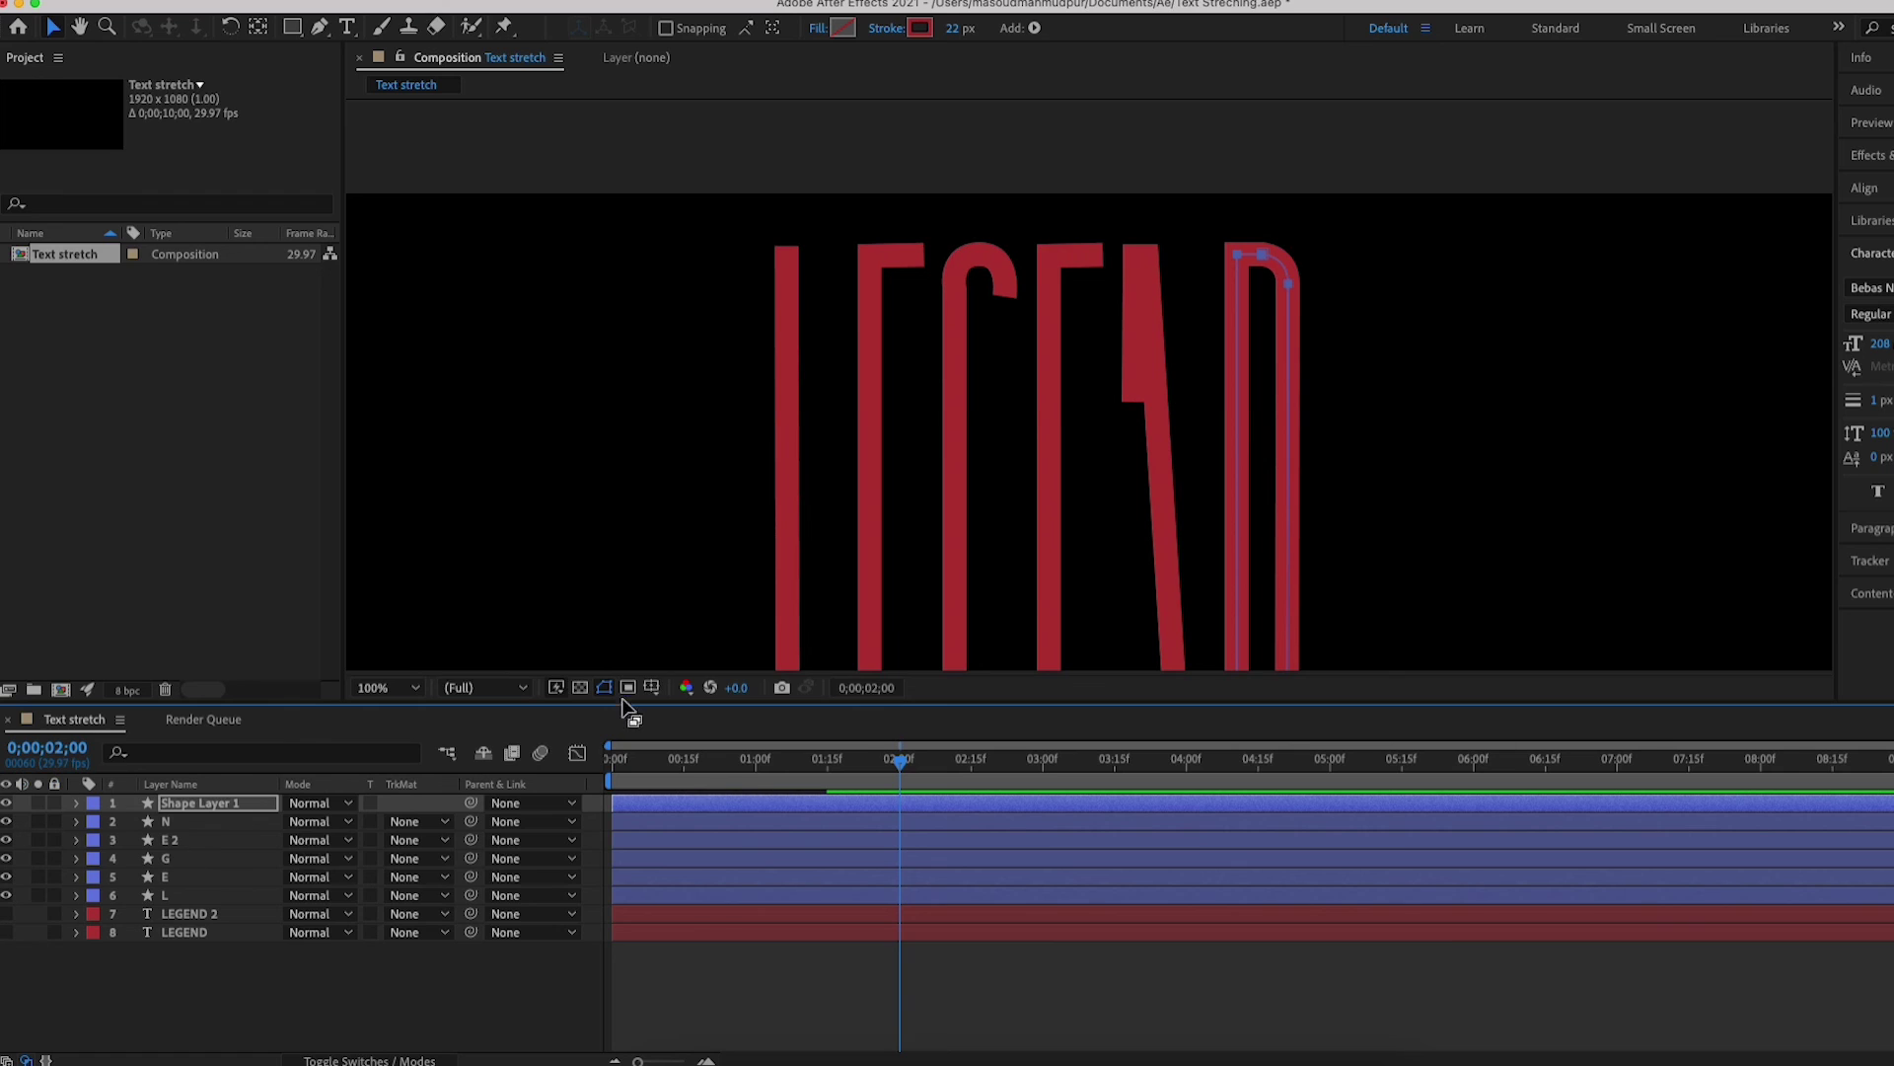
{"action": "left_click", "coordinate": [388, 688]}
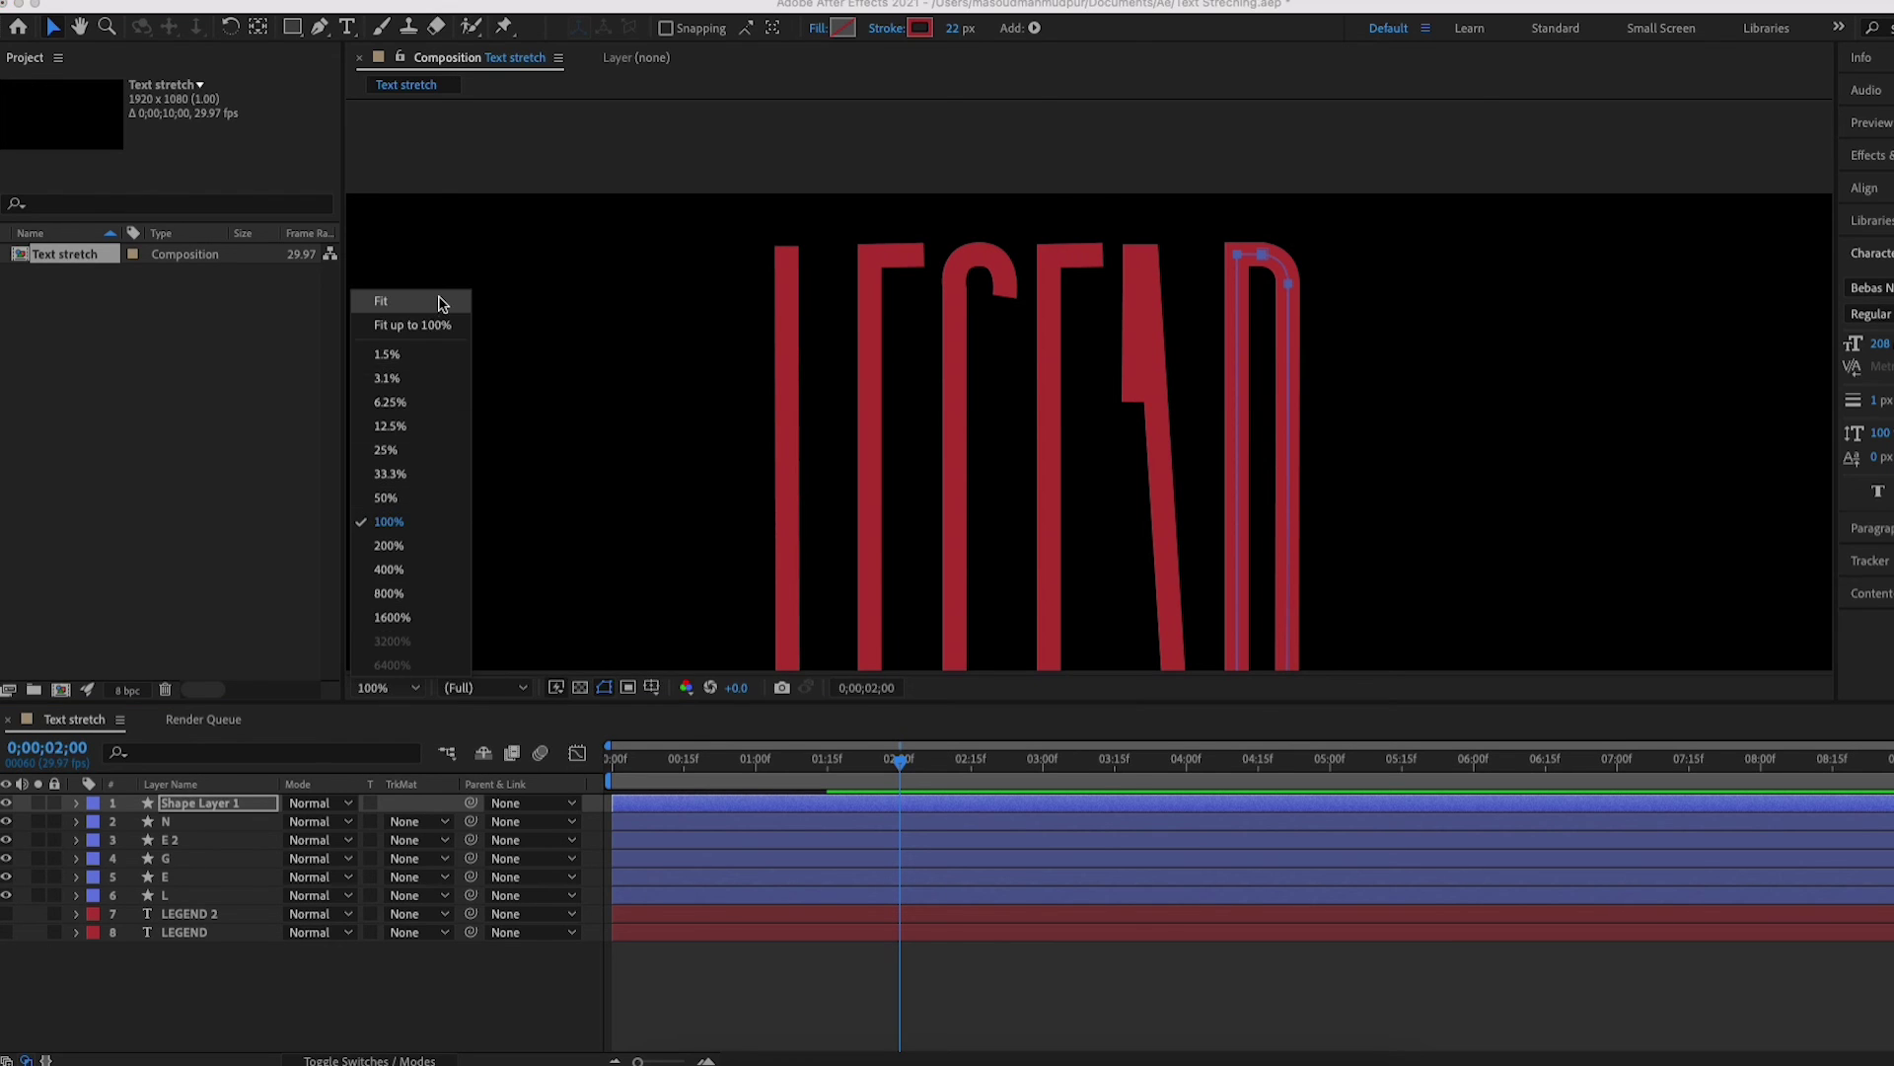
- Fit the whole composition in view and preview the stretching LEGEND text from the first frame
{"action": "left_click", "coordinate": [394, 302]}
{"action": "left_click_drag", "start_coordinate": [891, 761], "coordinate": [614, 761]}
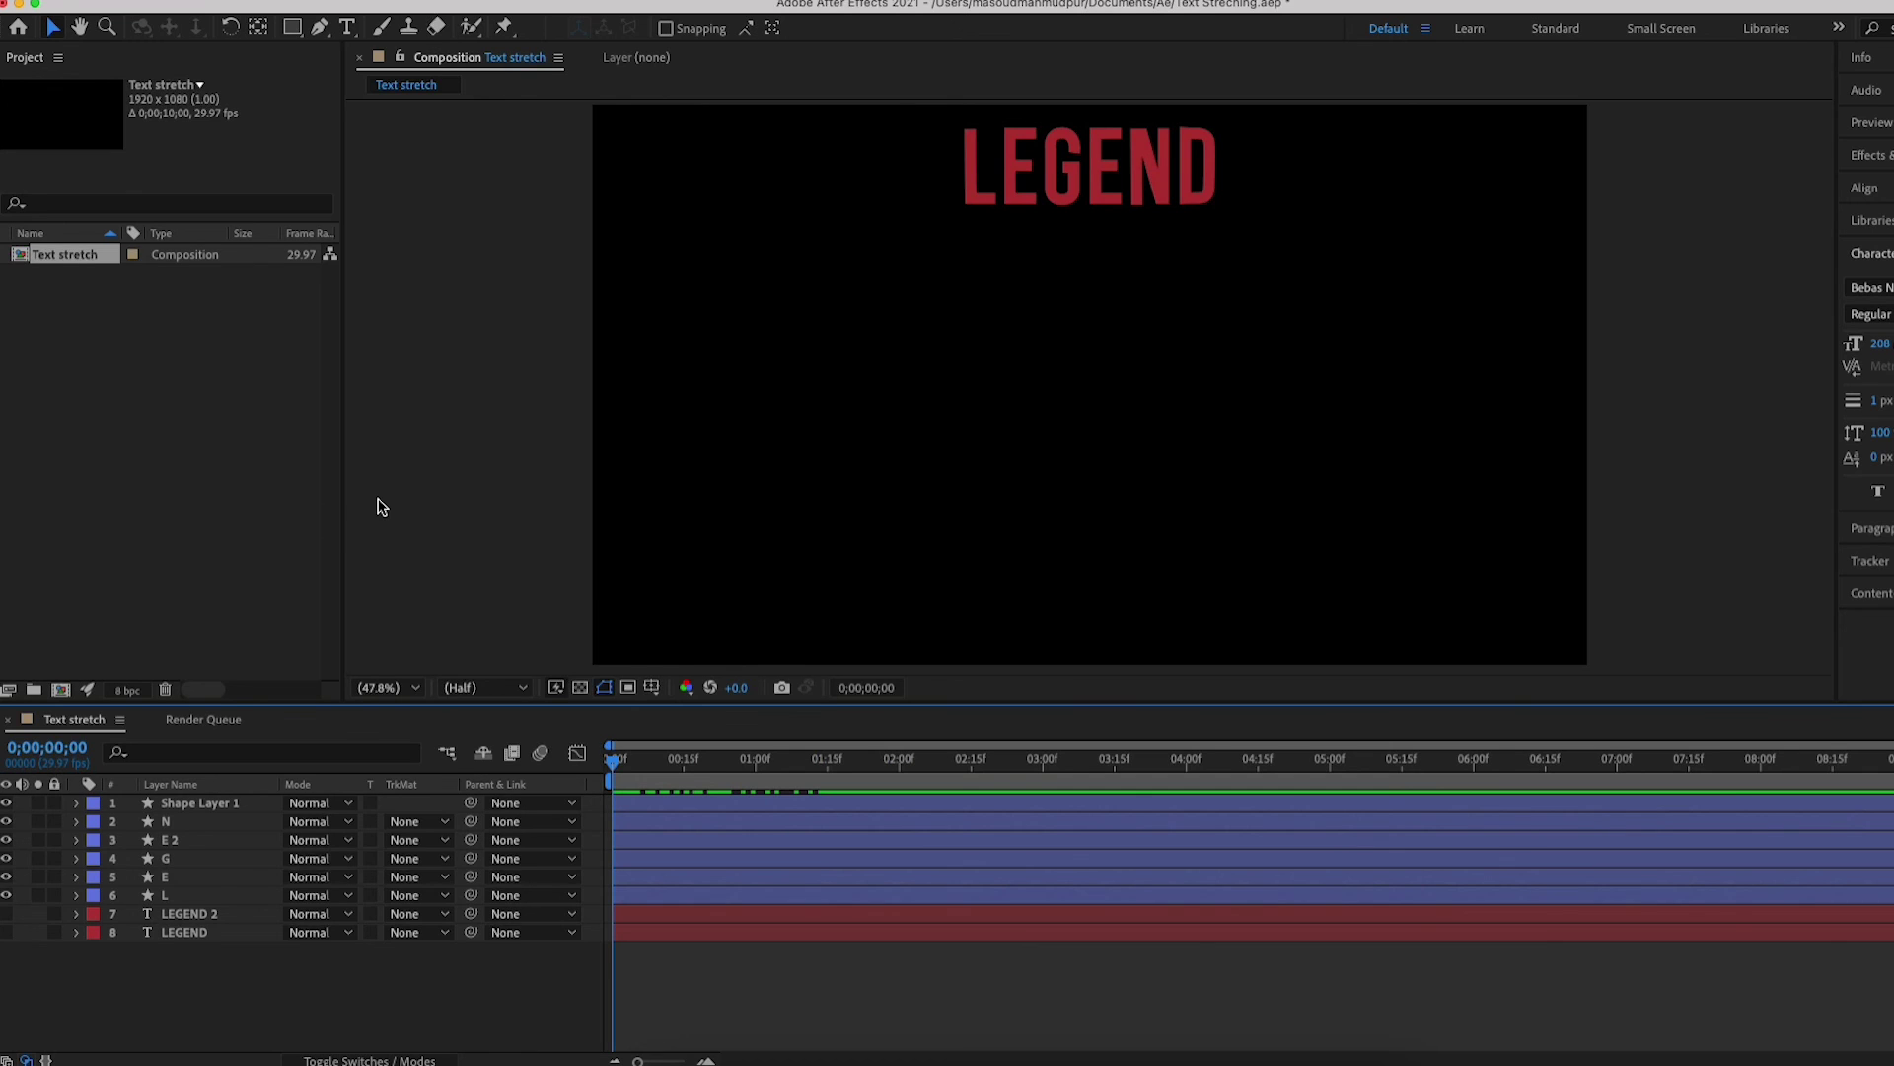
{"action": "key", "text": "space"}
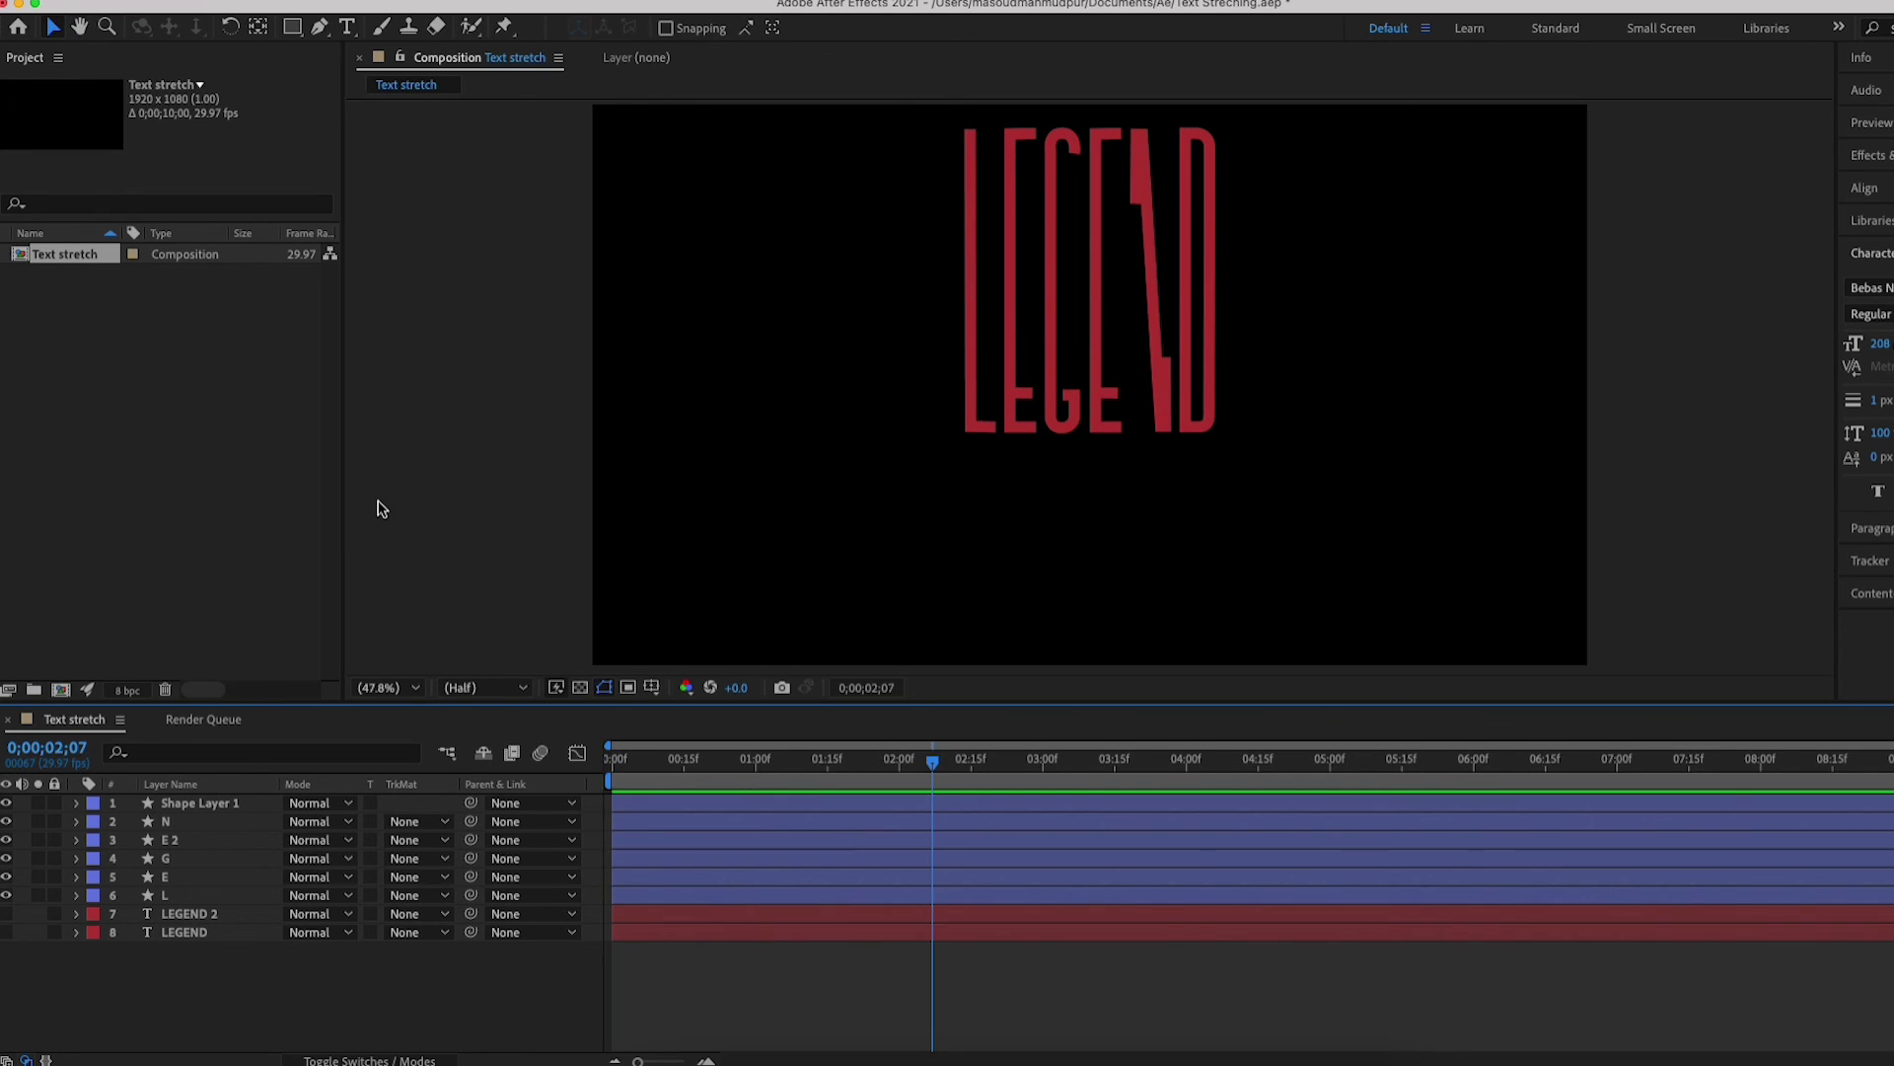
{"action": "left_click", "coordinate": [382, 509]}
- Rename the last letter's shape layer, Shape Layer 1, as D
{"action": "left_click", "coordinate": [197, 807]}
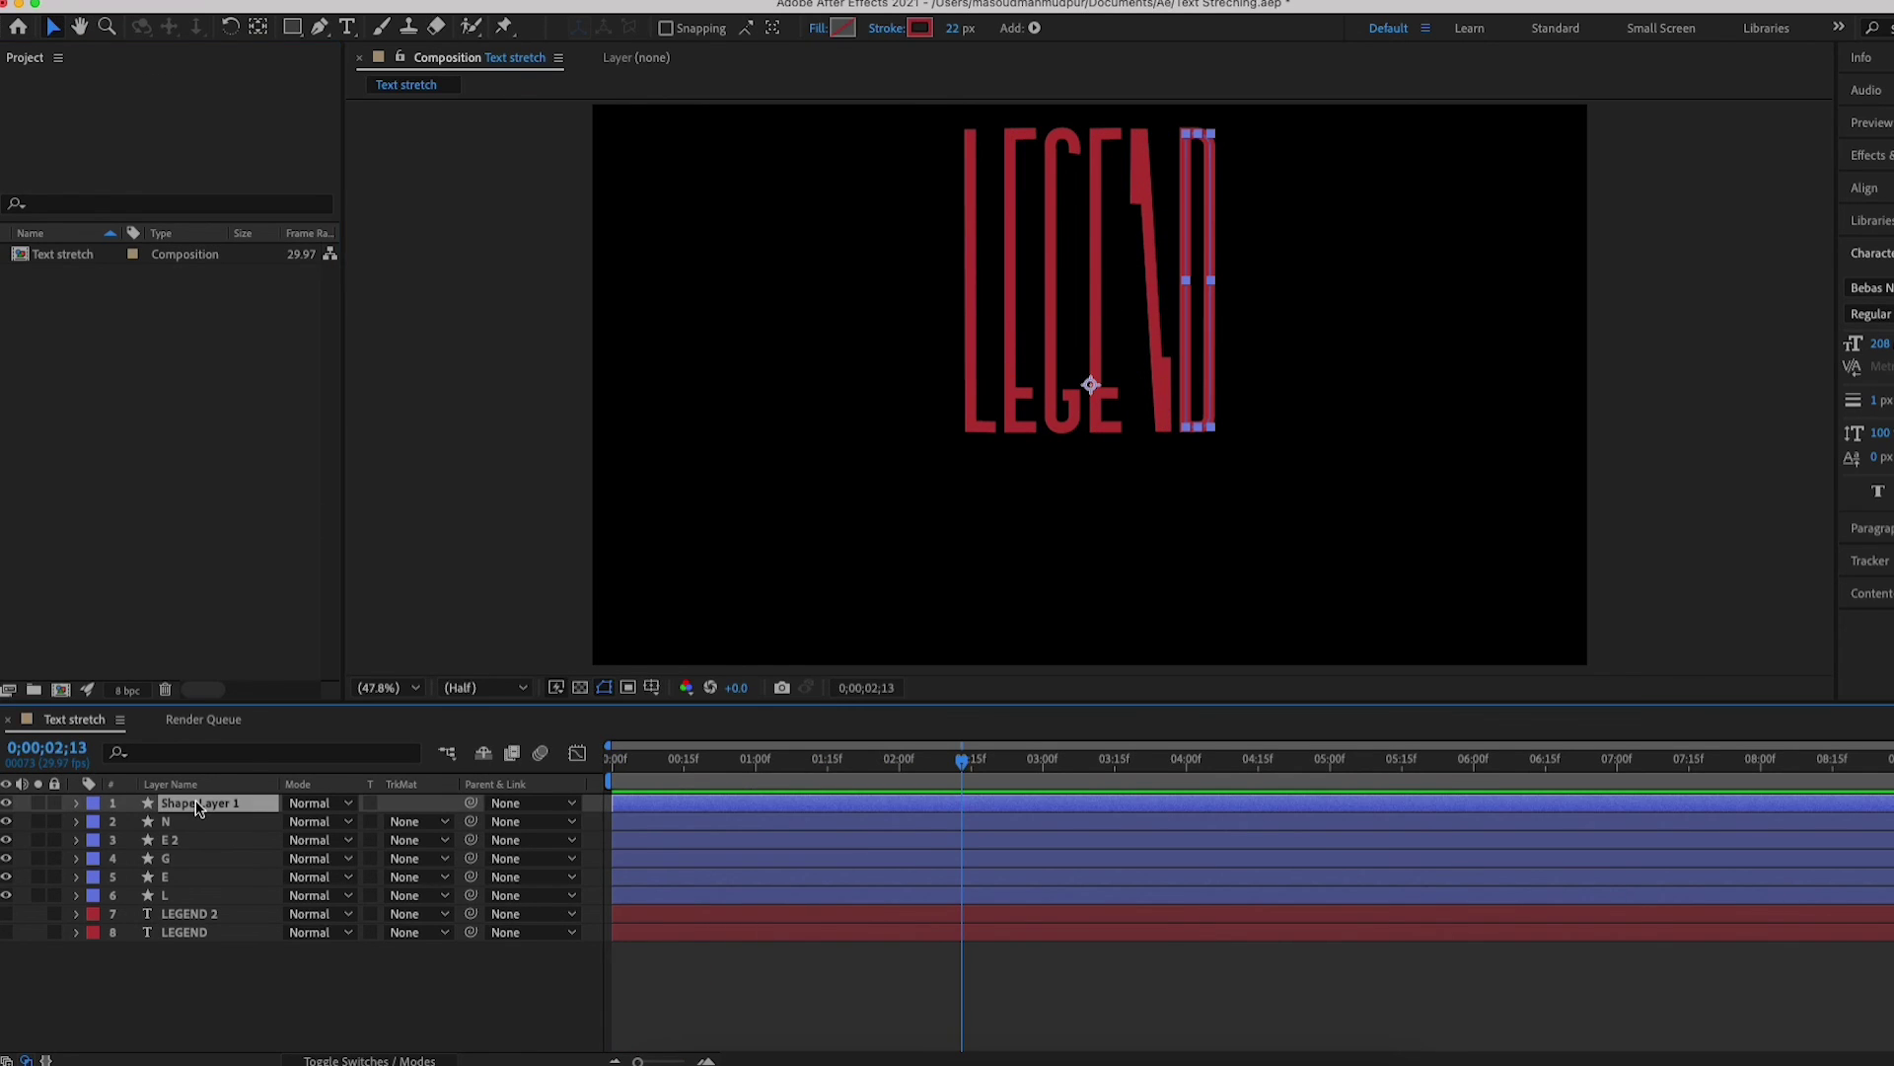
{"action": "key", "text": "Return"}
{"action": "type", "text": "D"}
{"action": "key", "text": "Return"}
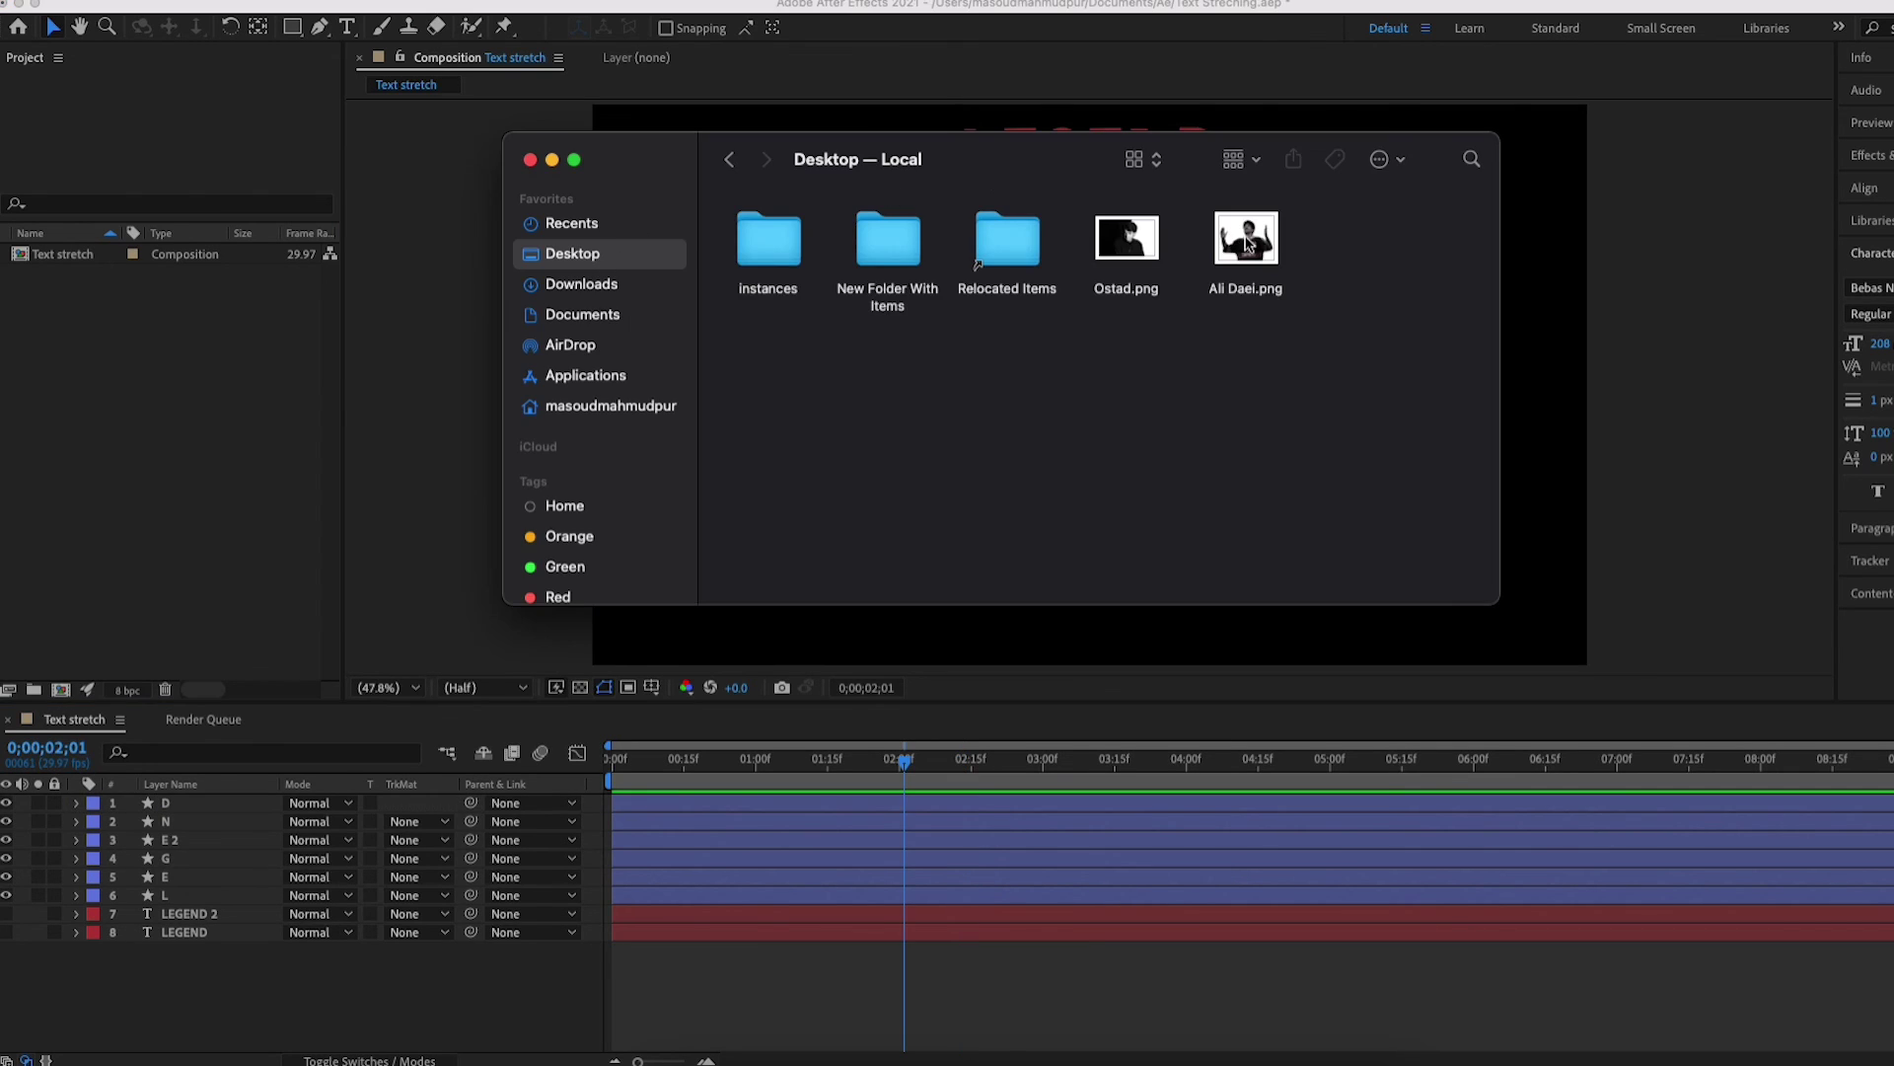
- Import Ali Daei.png from the Desktop, add it above the D layer, and lower it until the head overlaps the base of the stretched letters
{"action": "left_click_drag", "start_coordinate": [1256, 258], "coordinate": [211, 476]}
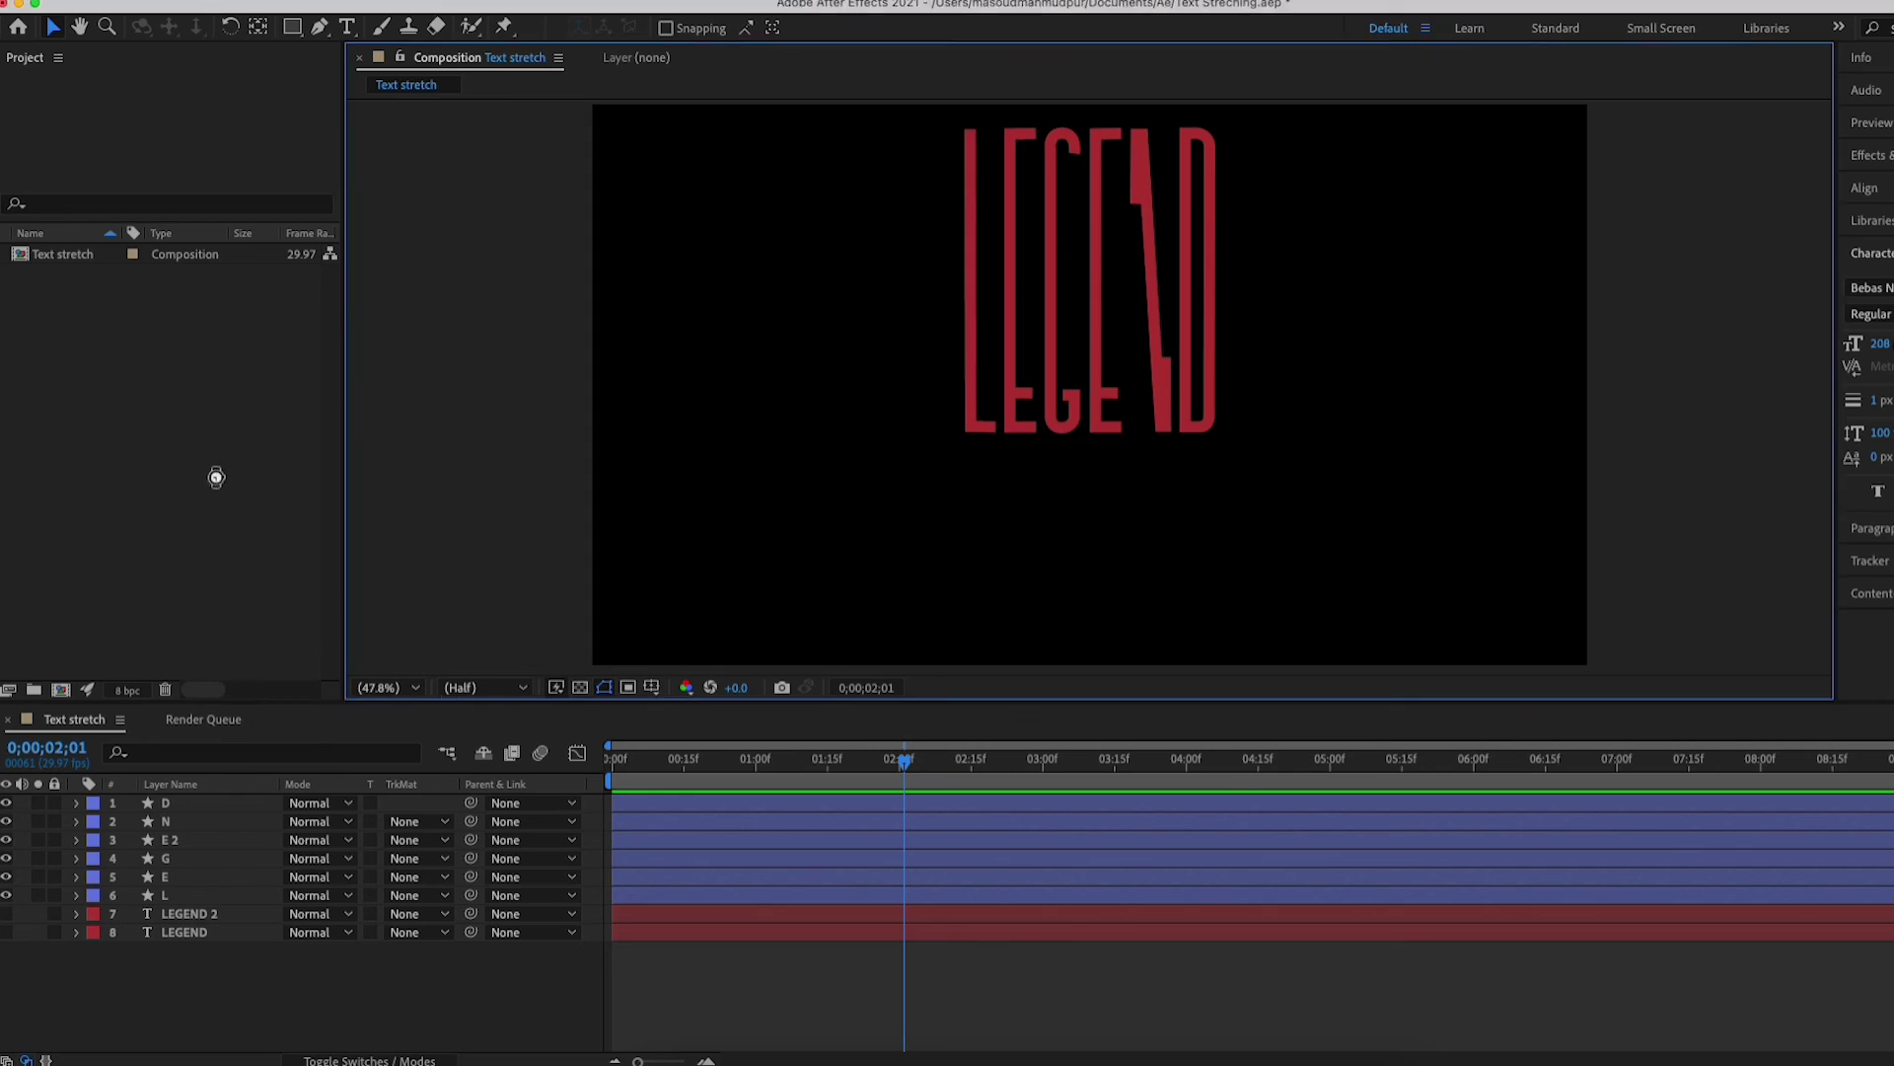
{"action": "left_click_drag", "start_coordinate": [71, 258], "coordinate": [187, 804]}
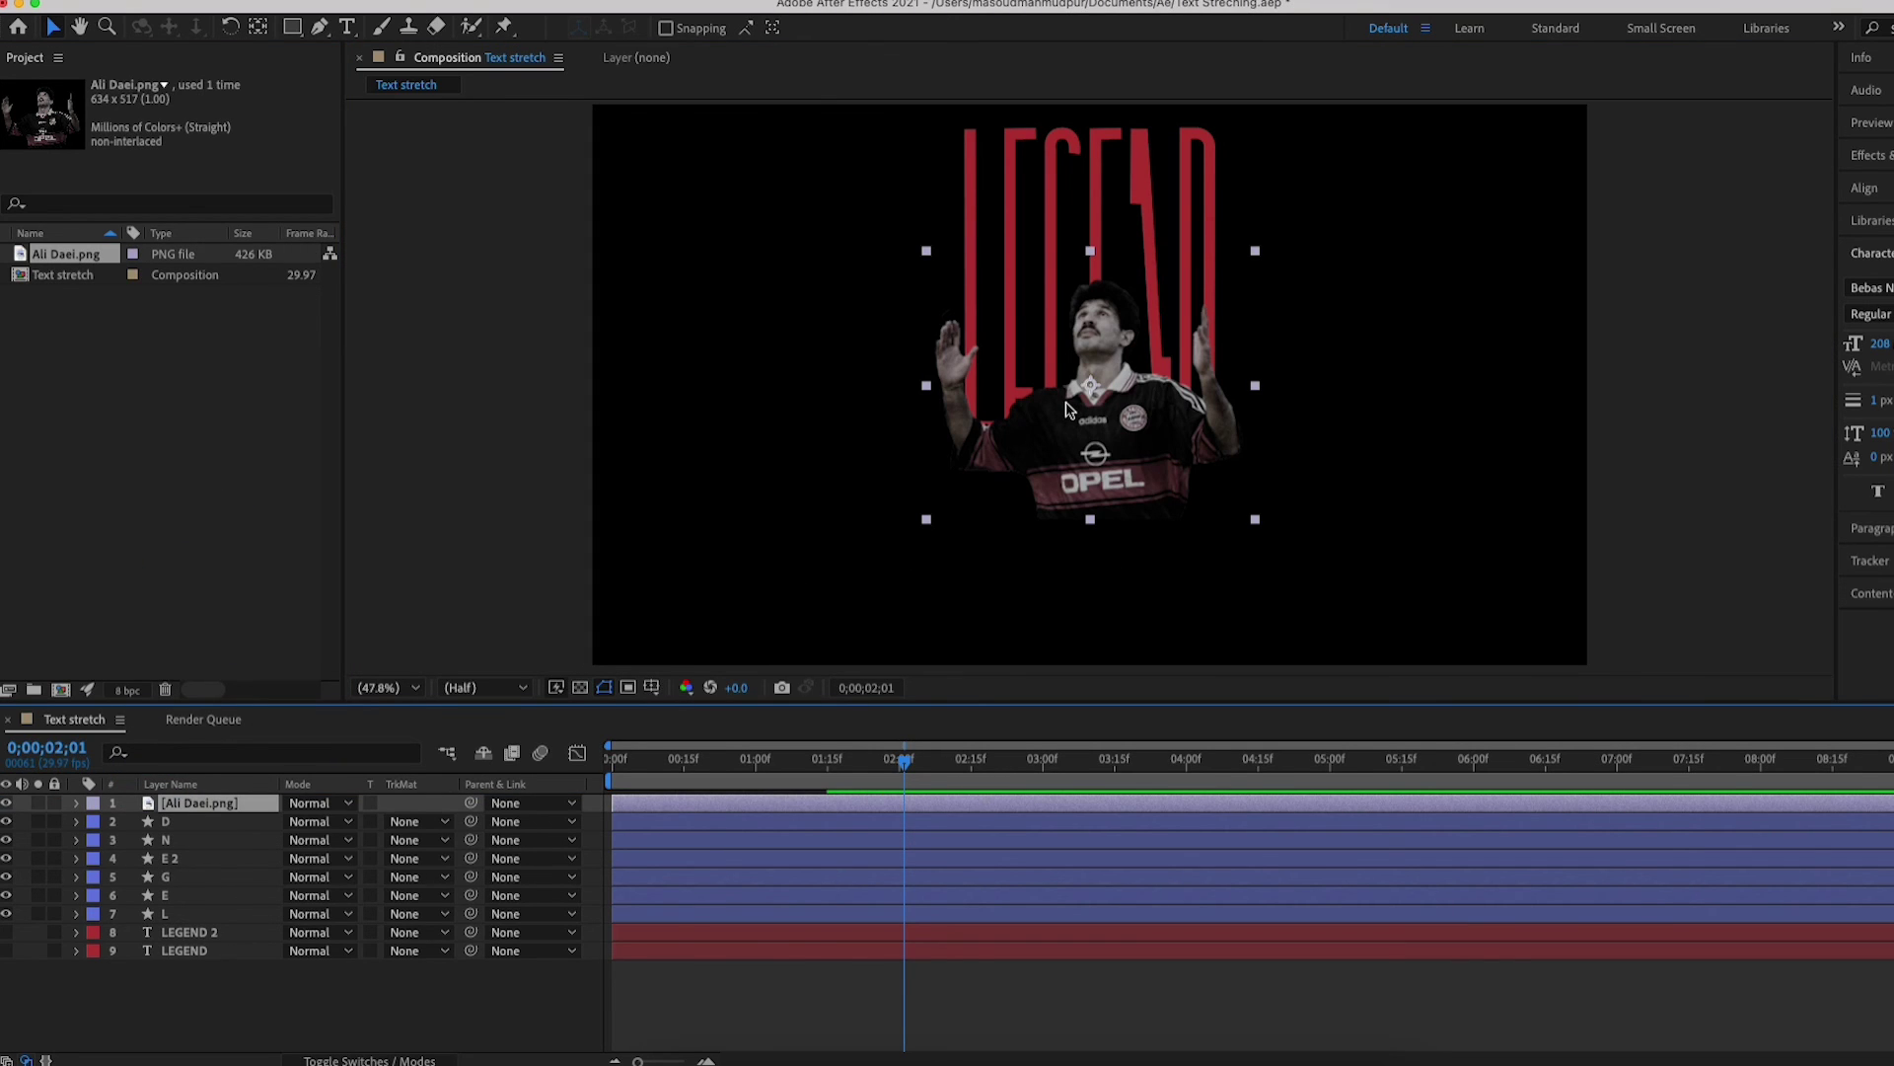
{"action": "key", "text": "p"}
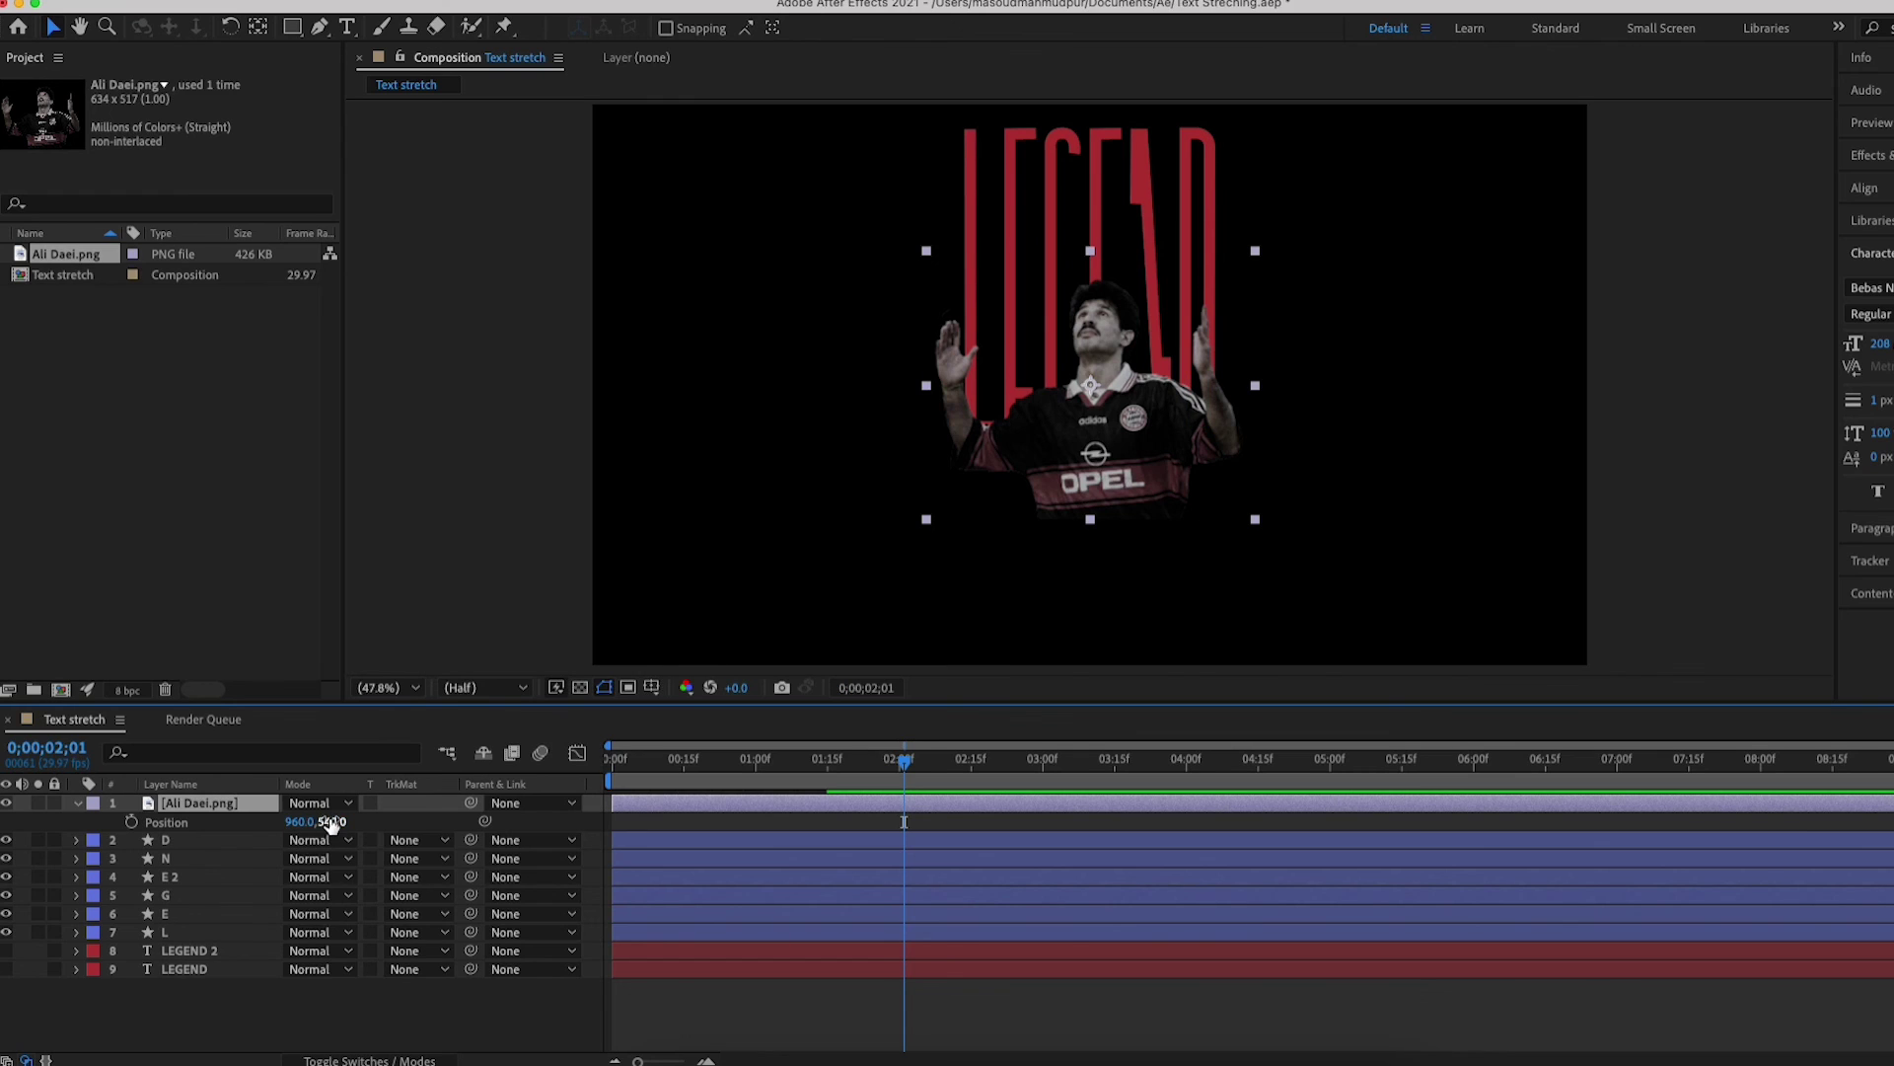
{"action": "left_click_drag", "start_coordinate": [331, 822], "coordinate": [515, 850]}
- Scale the Ali Daei.png layer to 112% and preview it with the text animation
{"action": "key", "text": "s"}
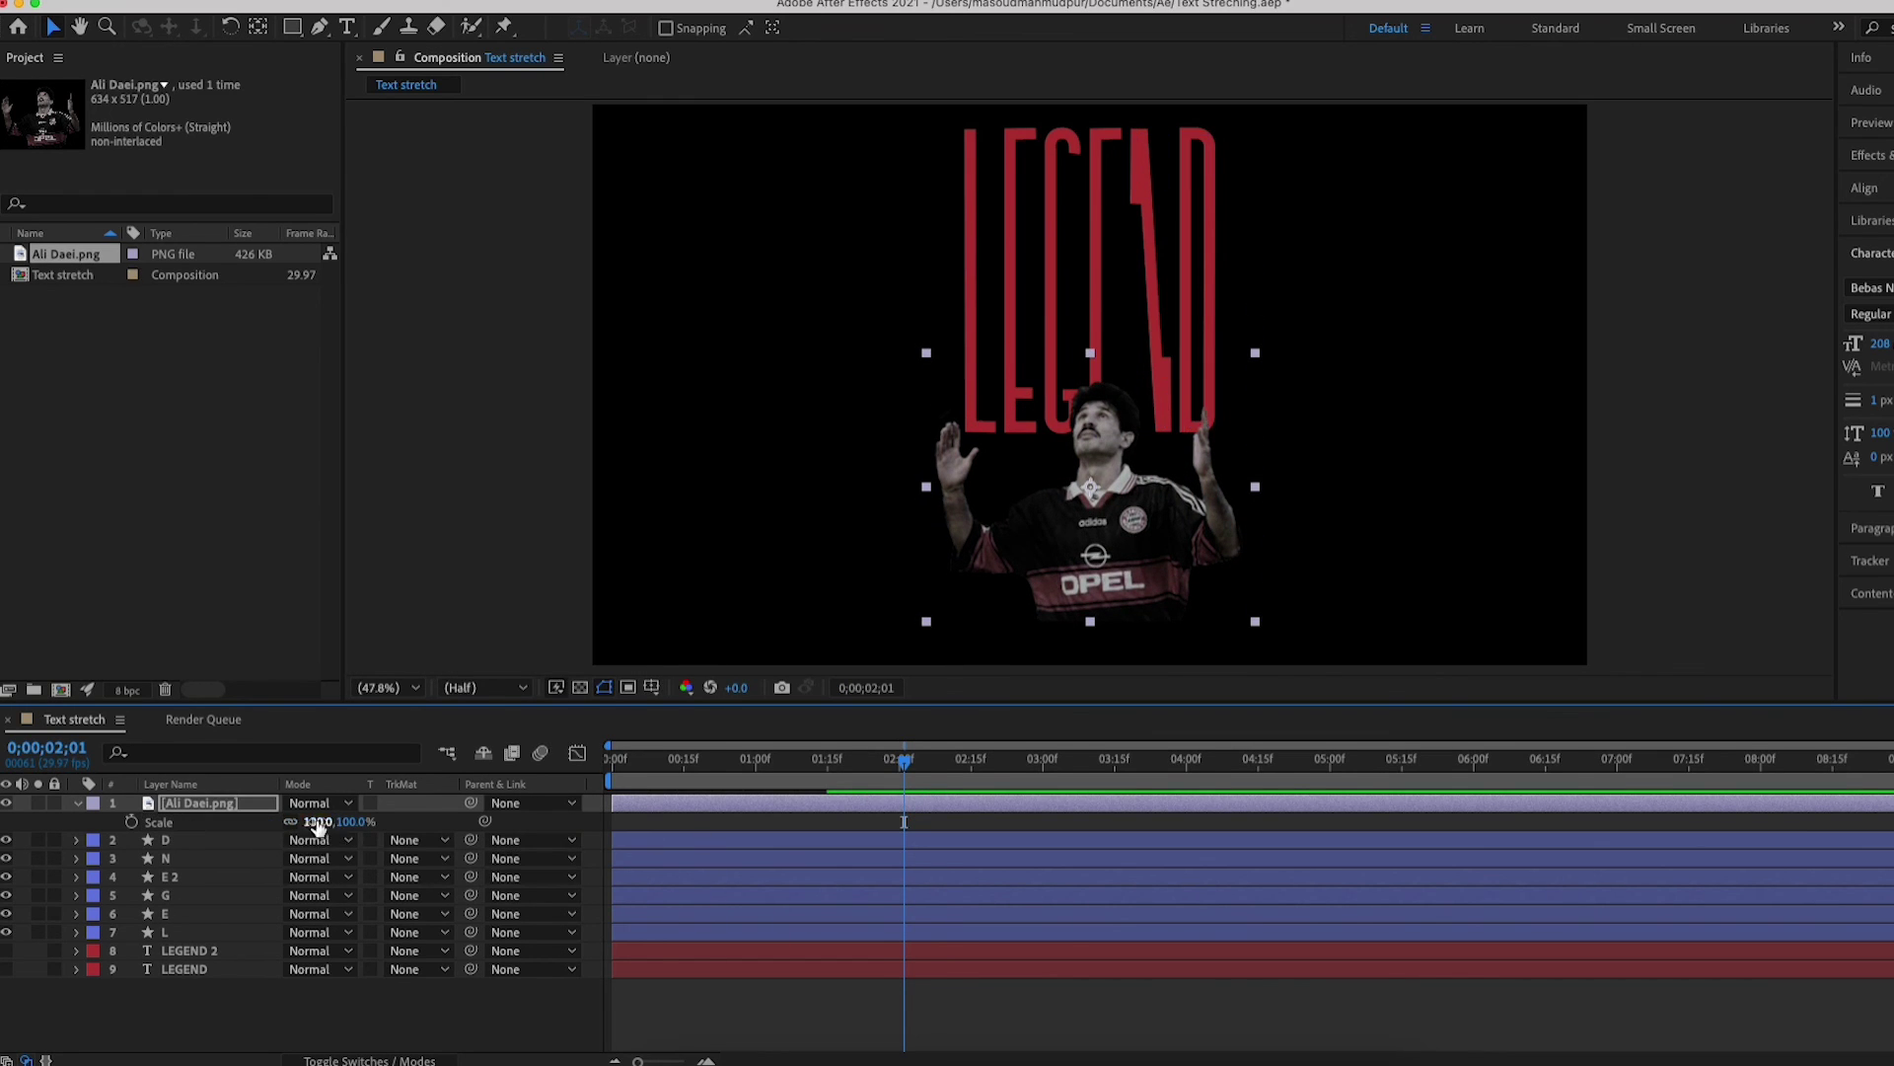
{"action": "left_click_drag", "start_coordinate": [316, 827], "coordinate": [327, 822]}
{"action": "key", "text": "space"}
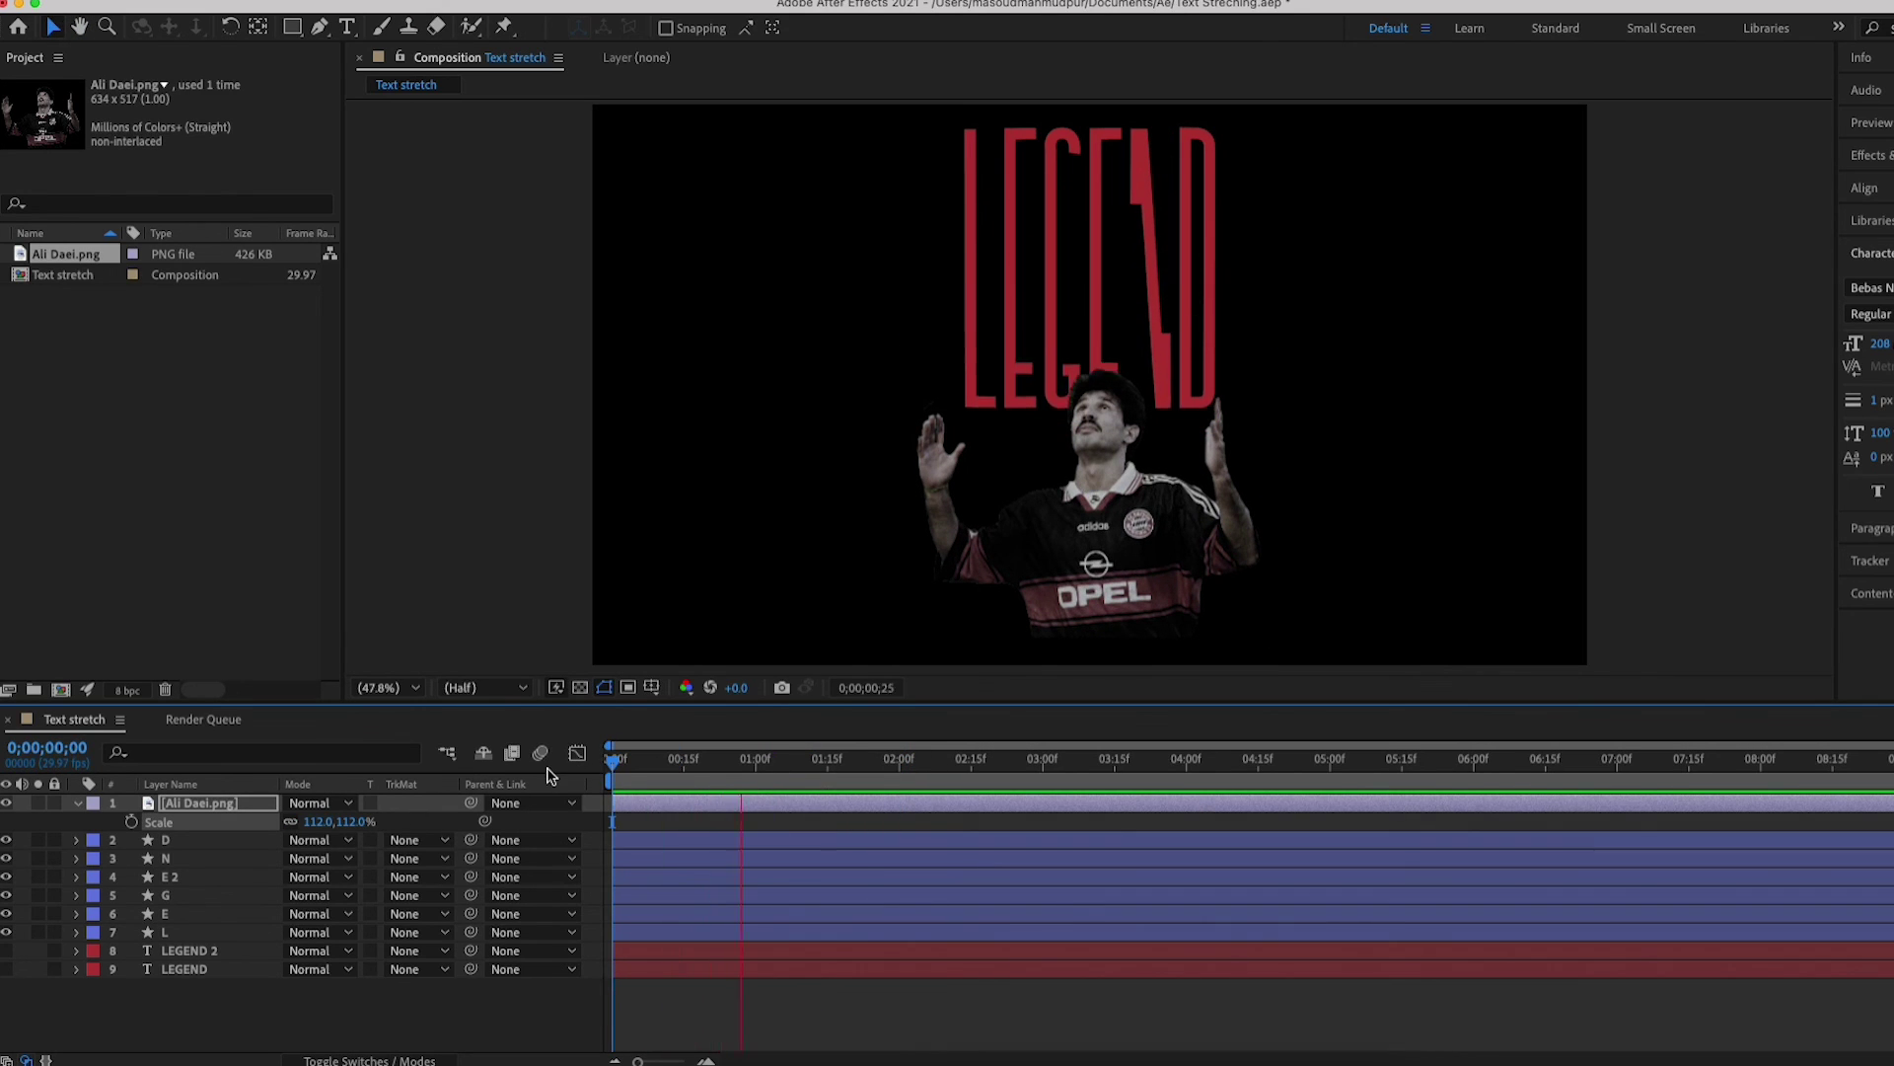
{"action": "key", "text": "space"}
- Keyframe the photo layer's Scale from 112% at 0;00 to 92% at 1;15
{"action": "left_click", "coordinate": [129, 823]}
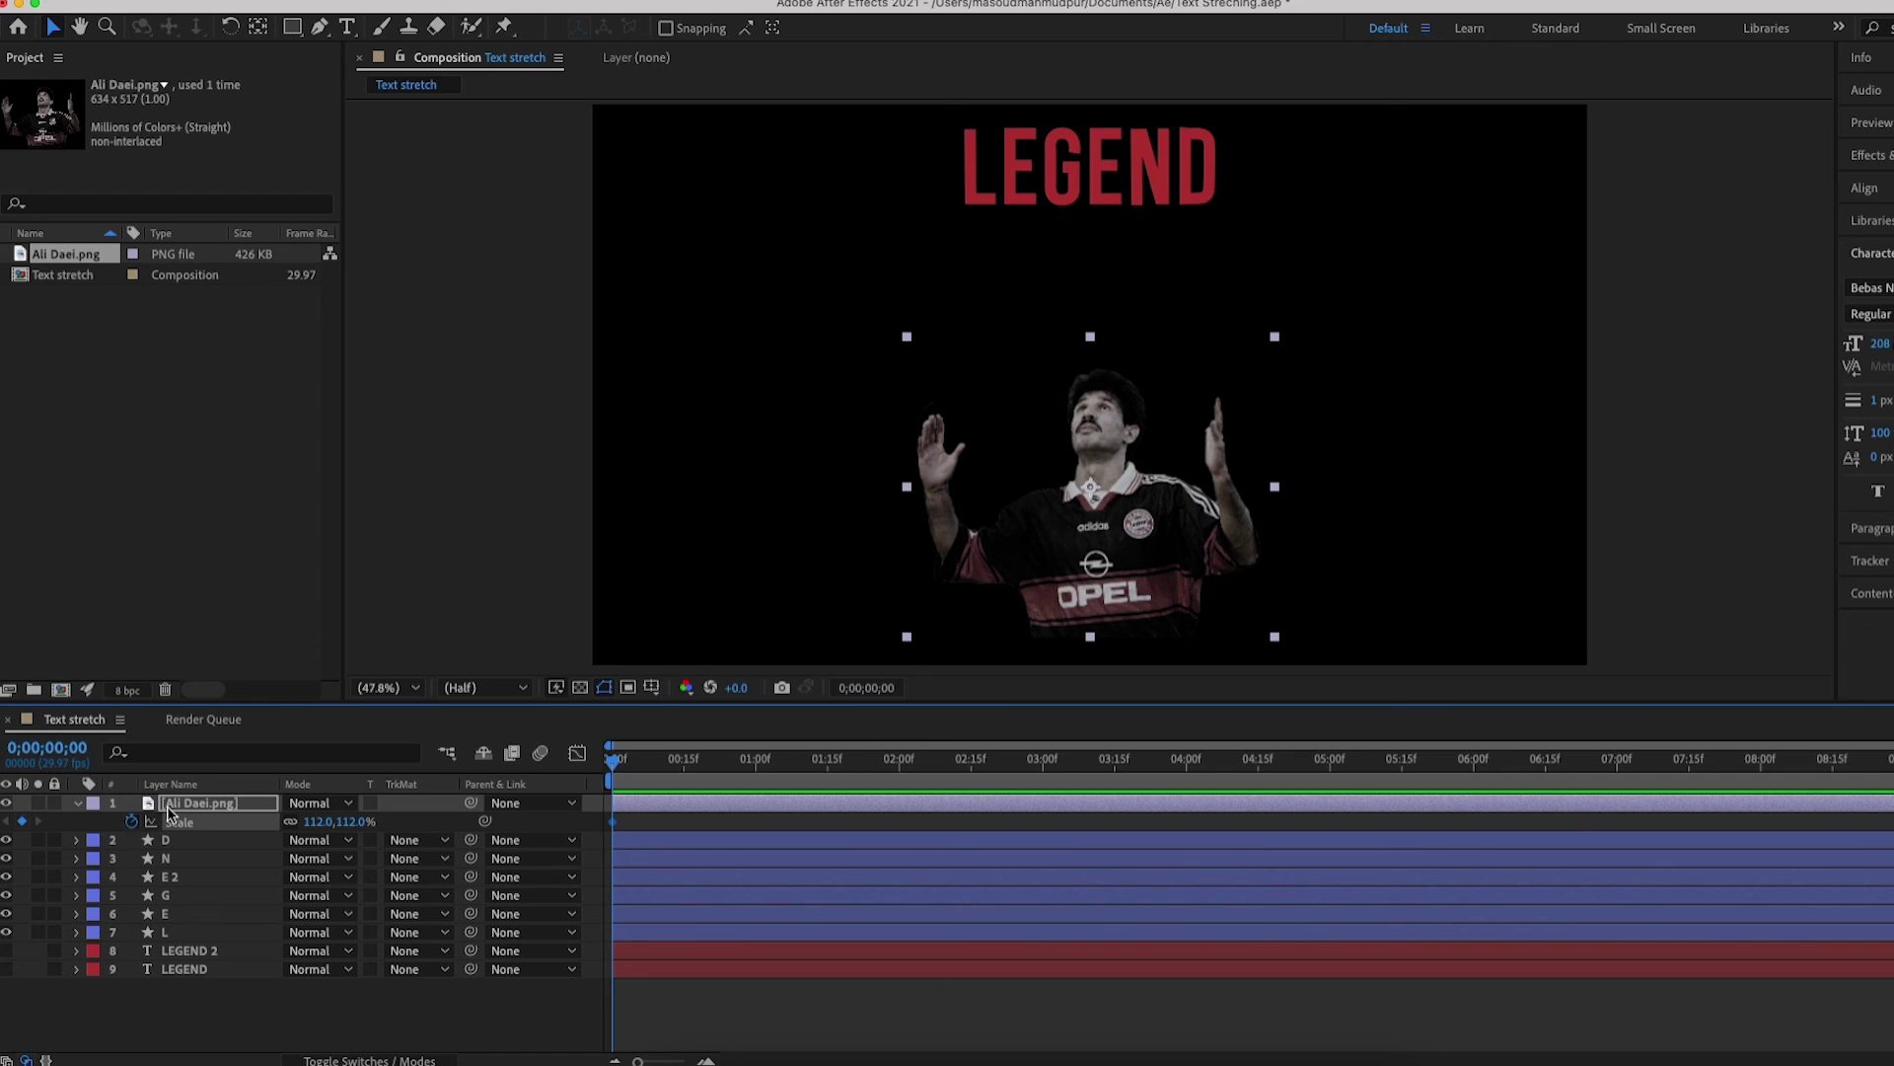
{"action": "left_click_drag", "start_coordinate": [609, 767], "coordinate": [831, 770]}
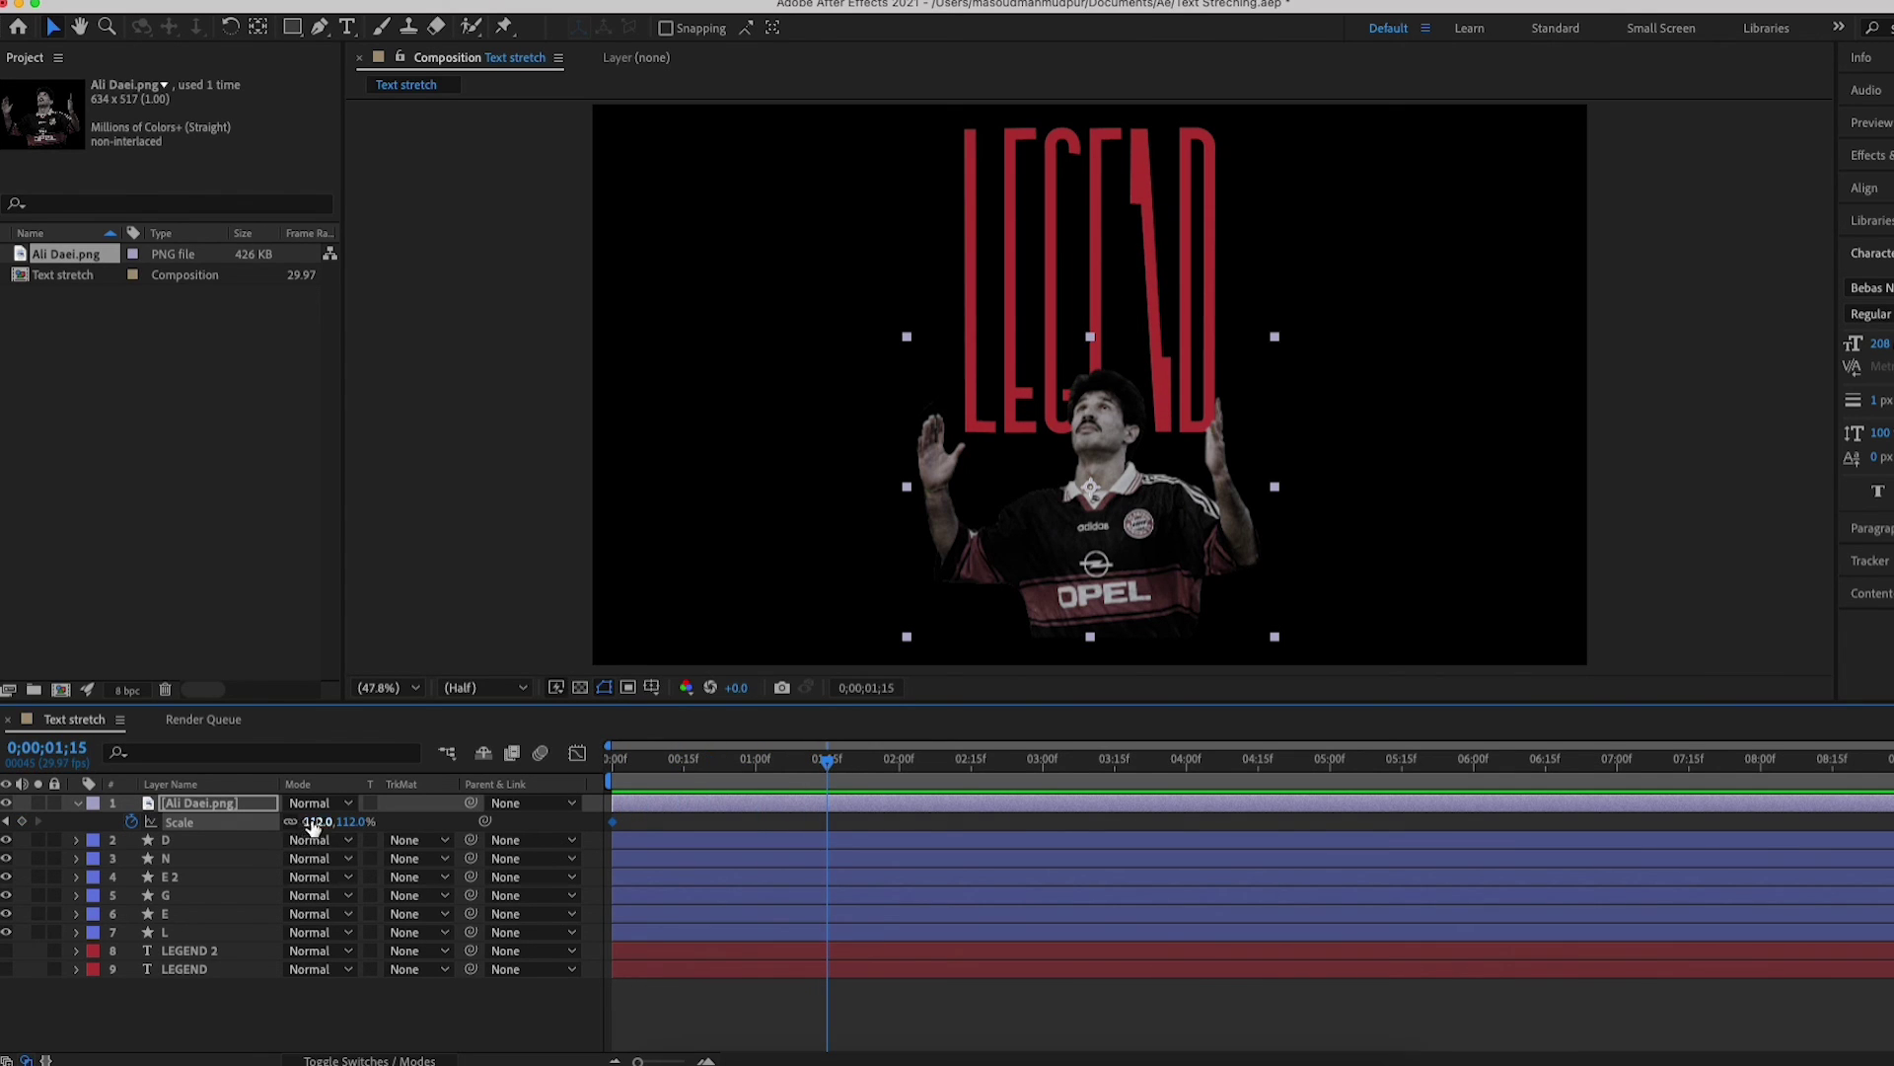
{"action": "left_click_drag", "start_coordinate": [309, 821], "coordinate": [292, 823]}
{"action": "left_click_drag", "start_coordinate": [826, 770], "coordinate": [536, 789]}
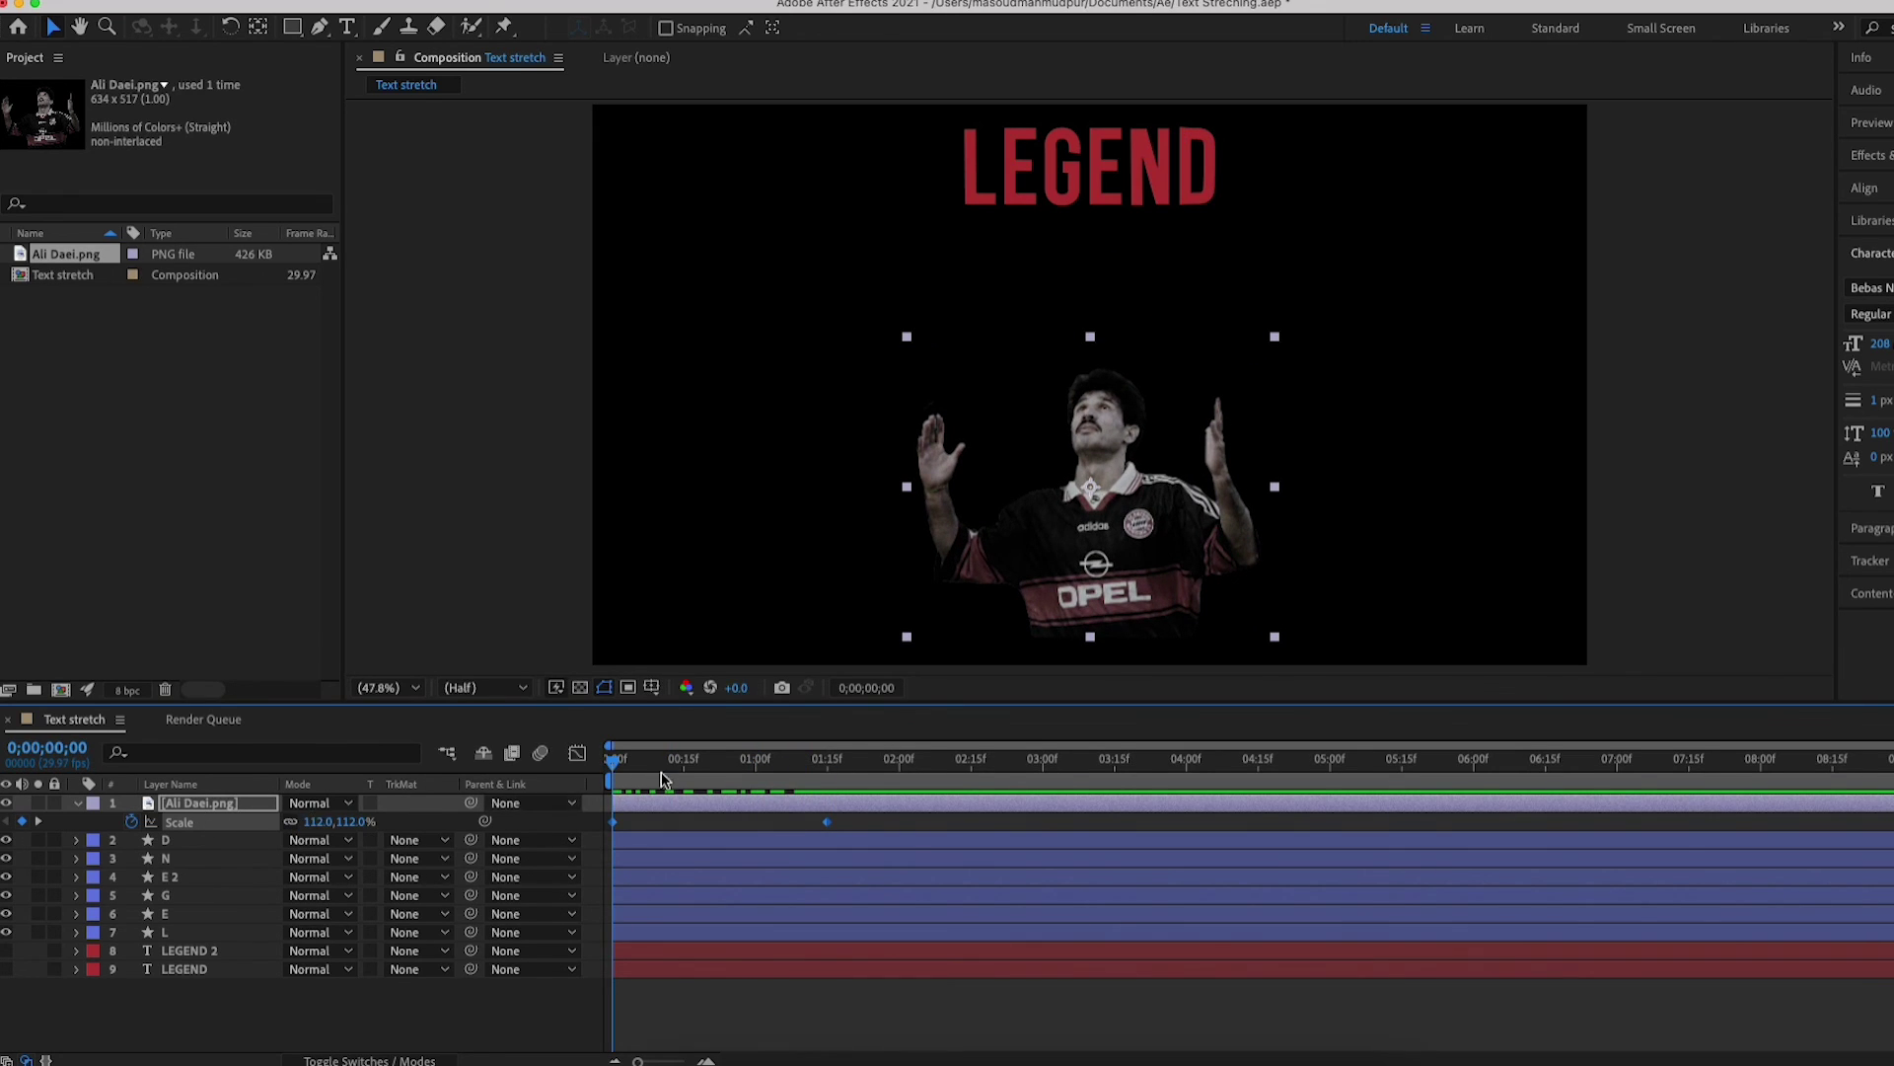
- Apply Easy Ease to both photo Scale keyframes and lengthen the end keyframe's easing in the speed graph for an early peak
{"action": "left_click", "coordinate": [577, 753]}
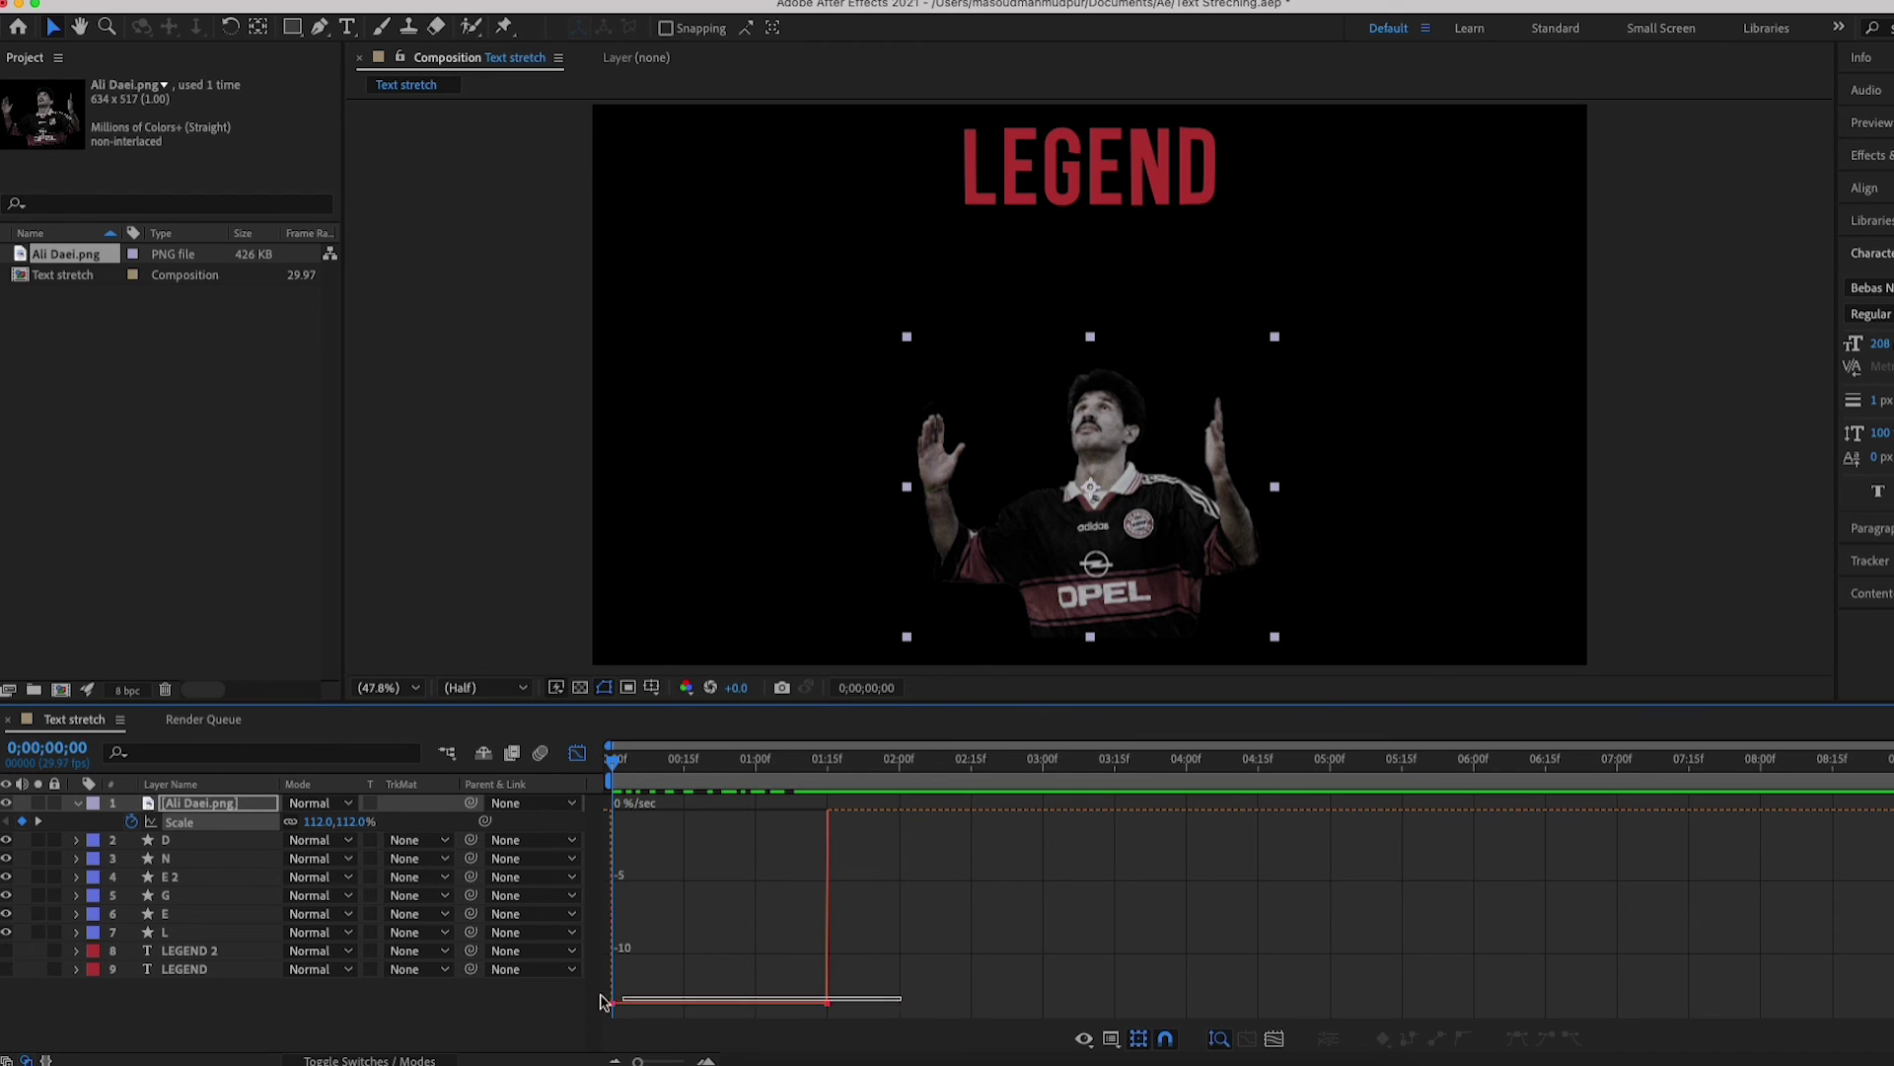
{"action": "left_click_drag", "start_coordinate": [604, 1001], "coordinate": [590, 1004]}
{"action": "left_click", "coordinate": [1517, 1038]}
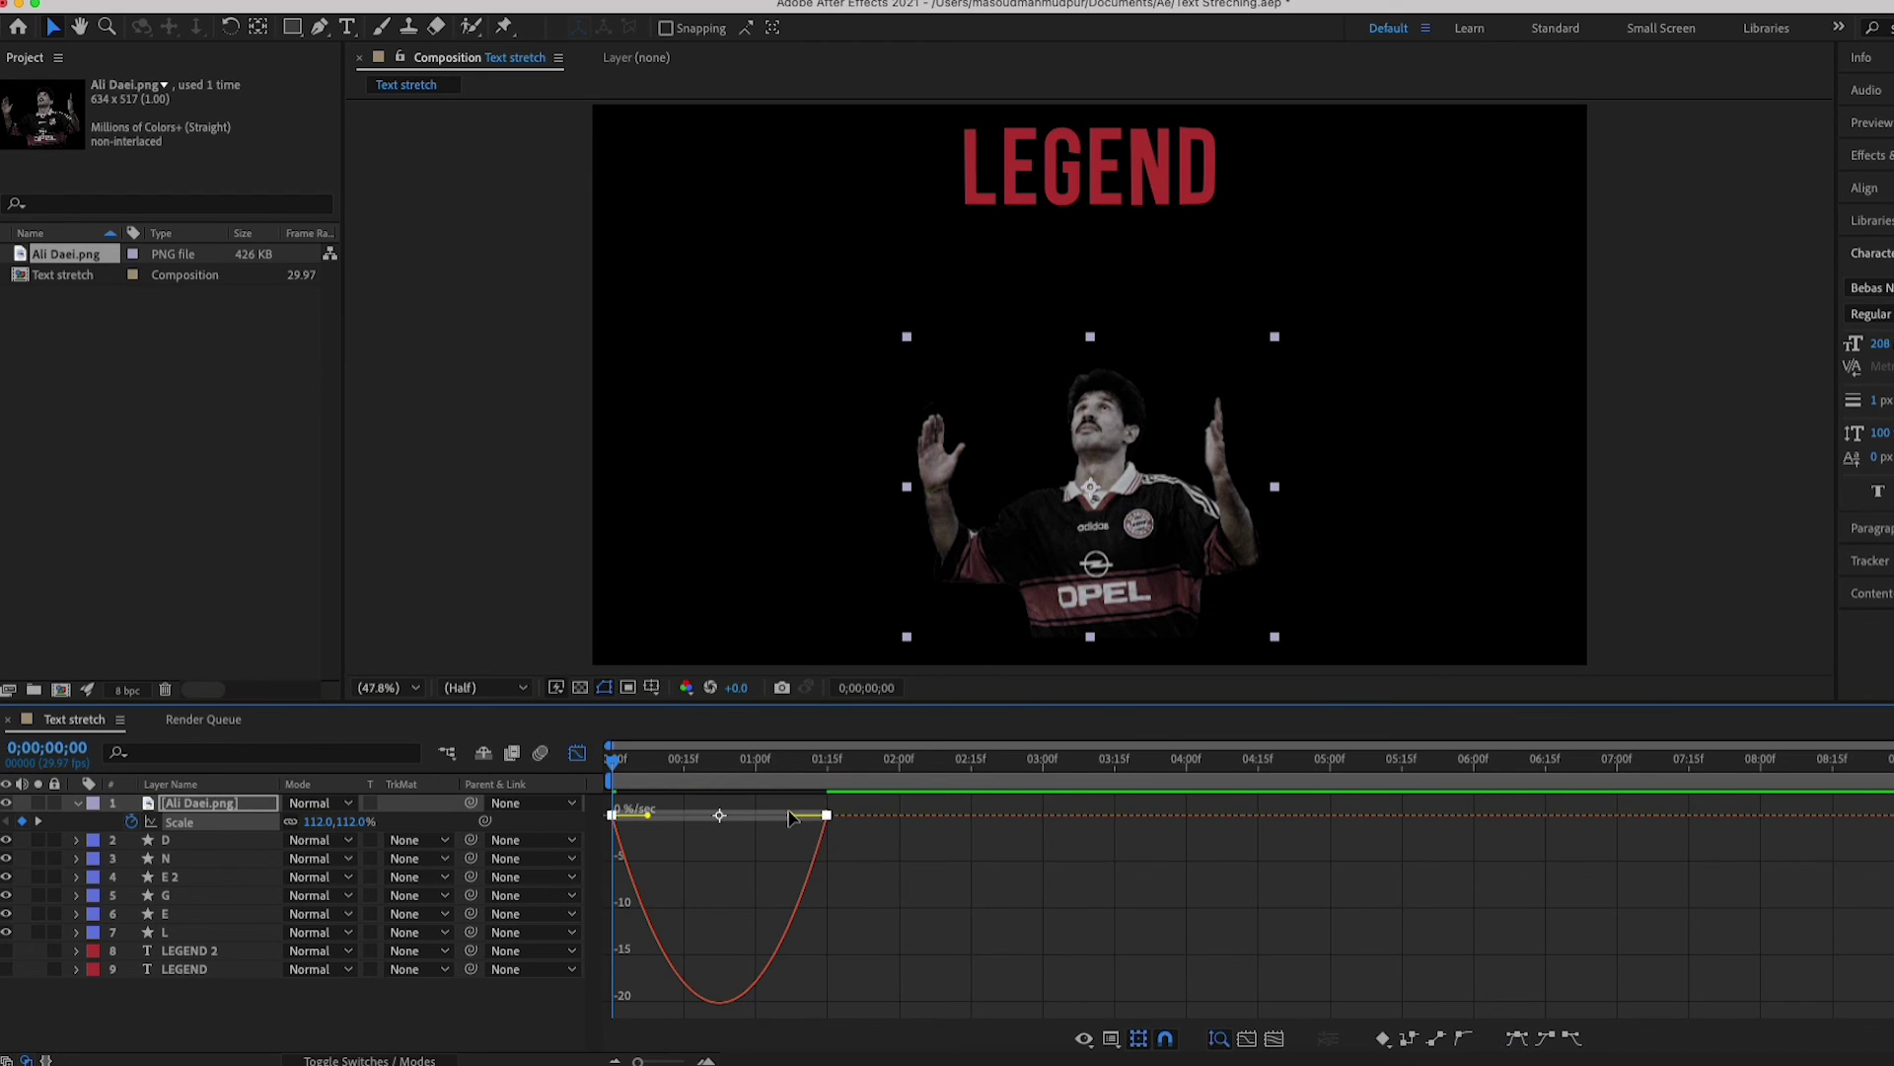
{"action": "left_click_drag", "start_coordinate": [790, 816], "coordinate": [703, 817]}
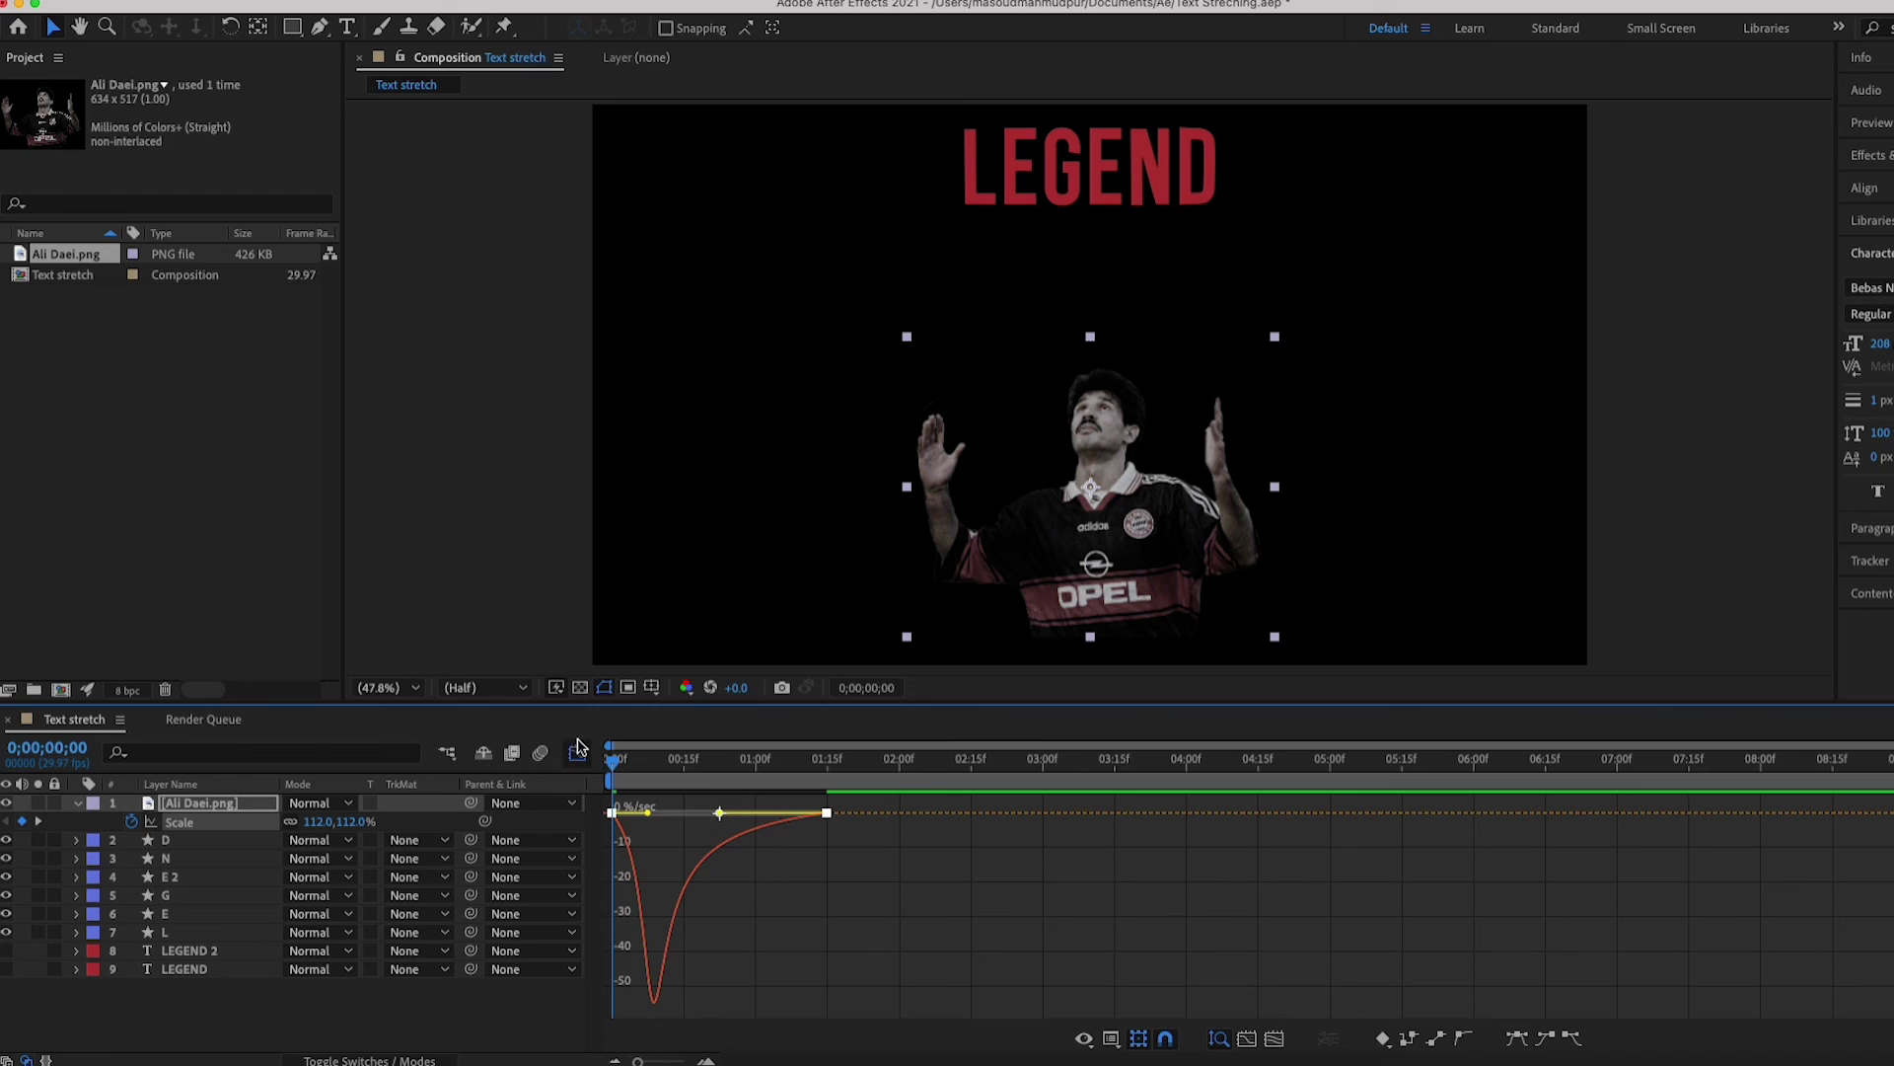
{"action": "left_click", "coordinate": [577, 753]}
- Preview the text stretch together with the photo's scaling from the first frame, and leave the playhead at 3;00
{"action": "key", "text": "space"}
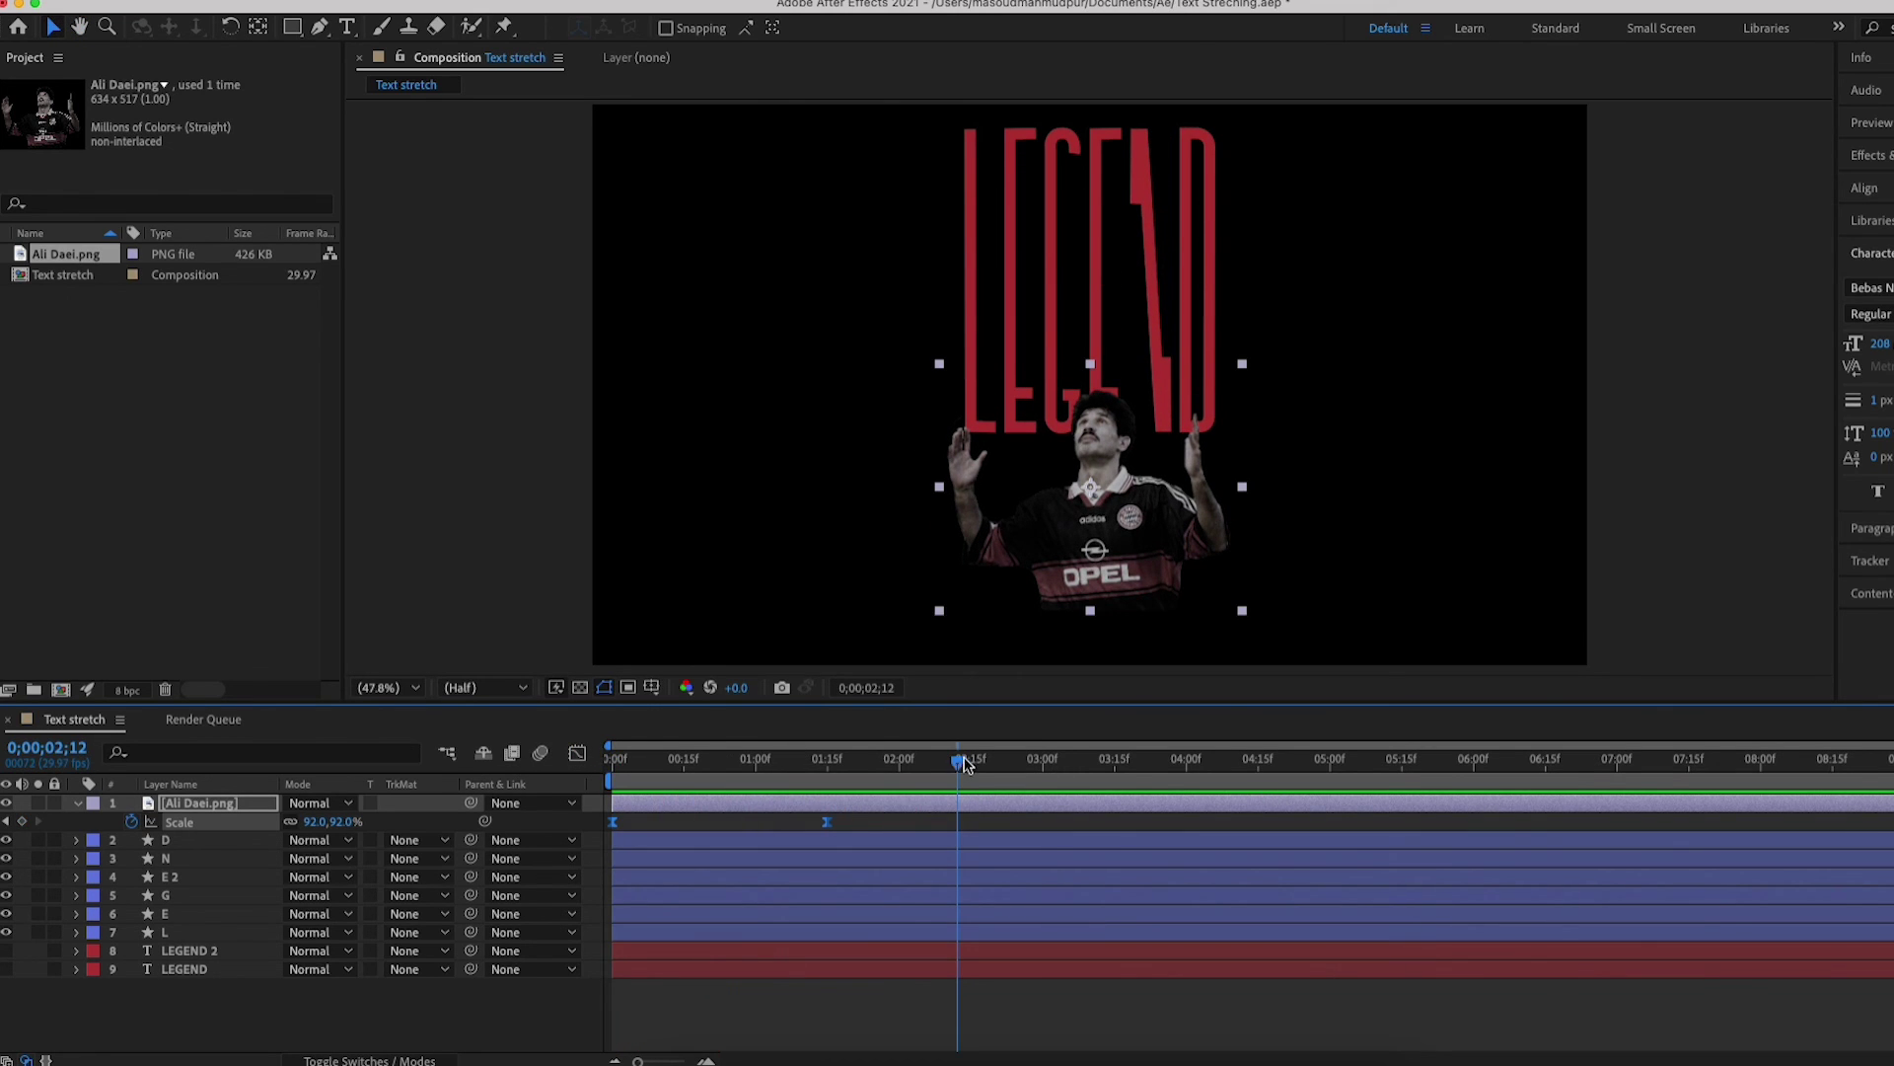
{"action": "left_click_drag", "start_coordinate": [965, 764], "coordinate": [555, 760]}
{"action": "key", "text": "space"}
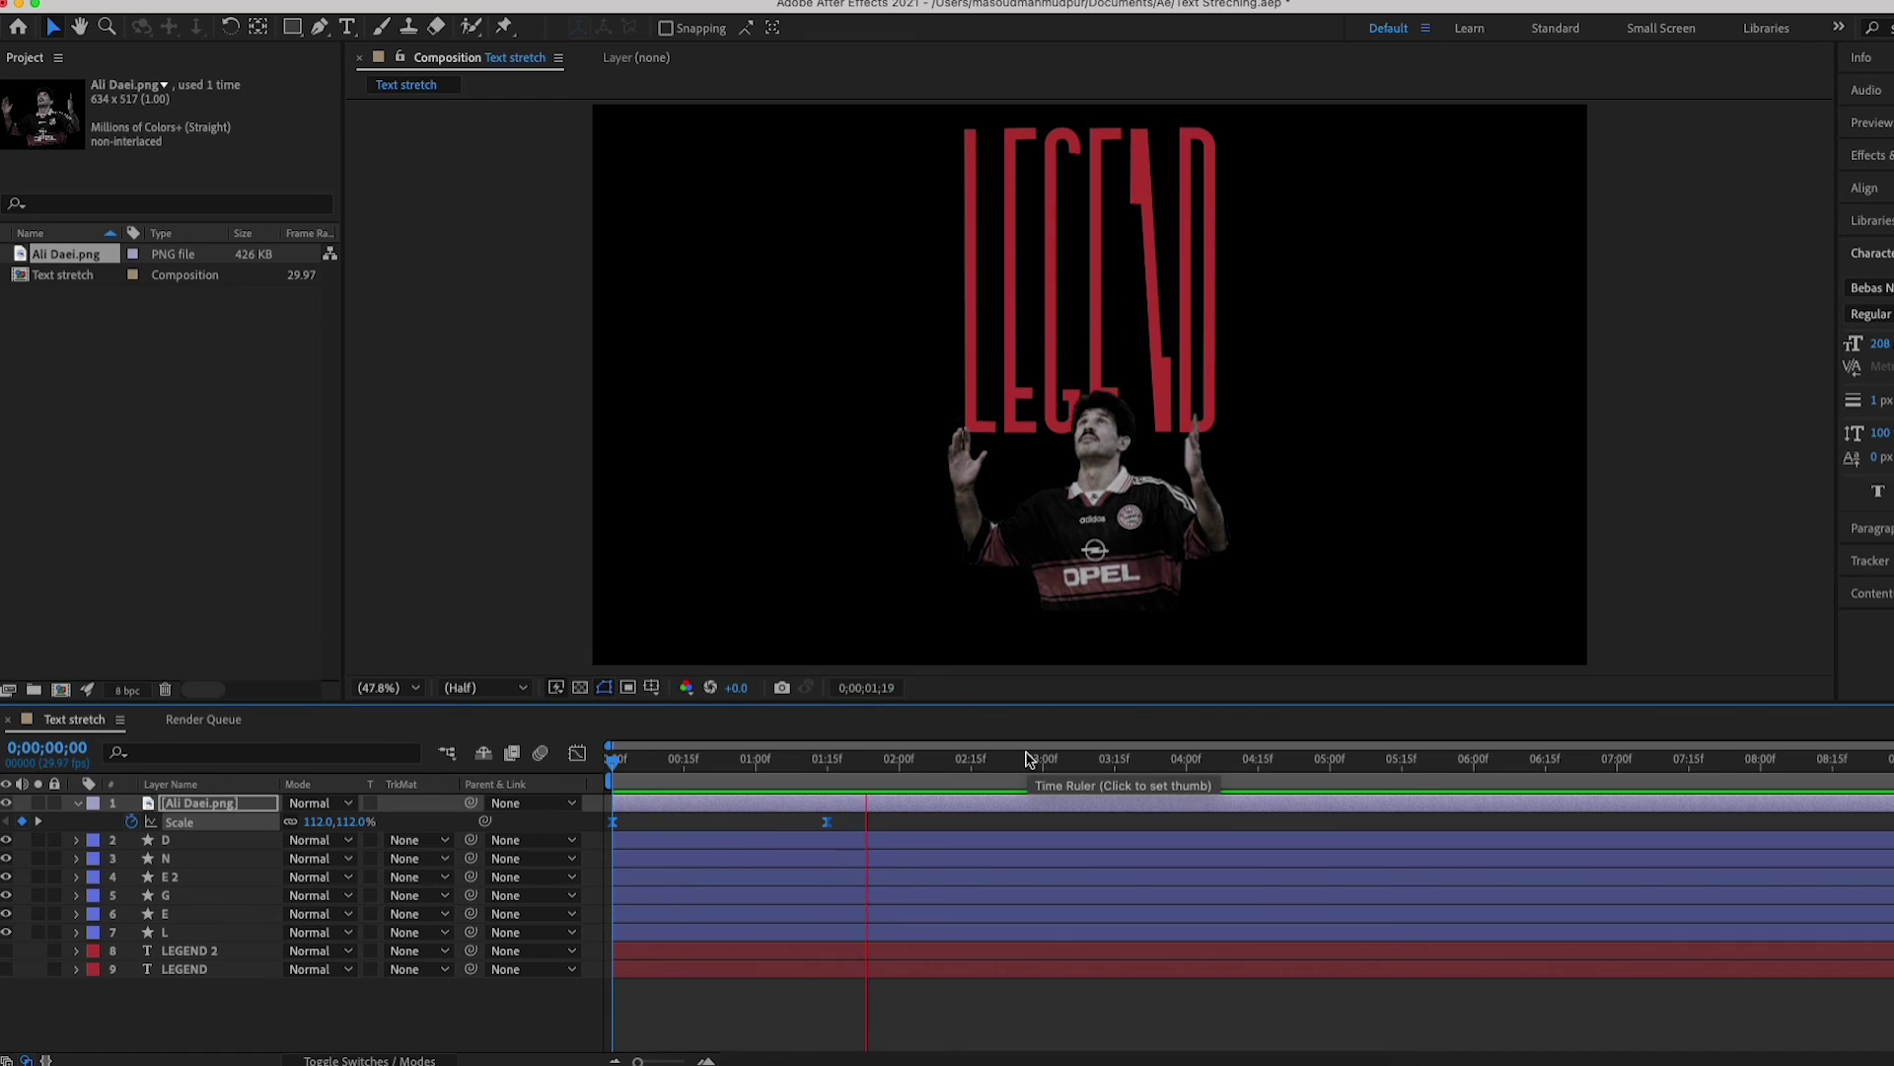
{"action": "left_click", "coordinate": [1042, 758]}
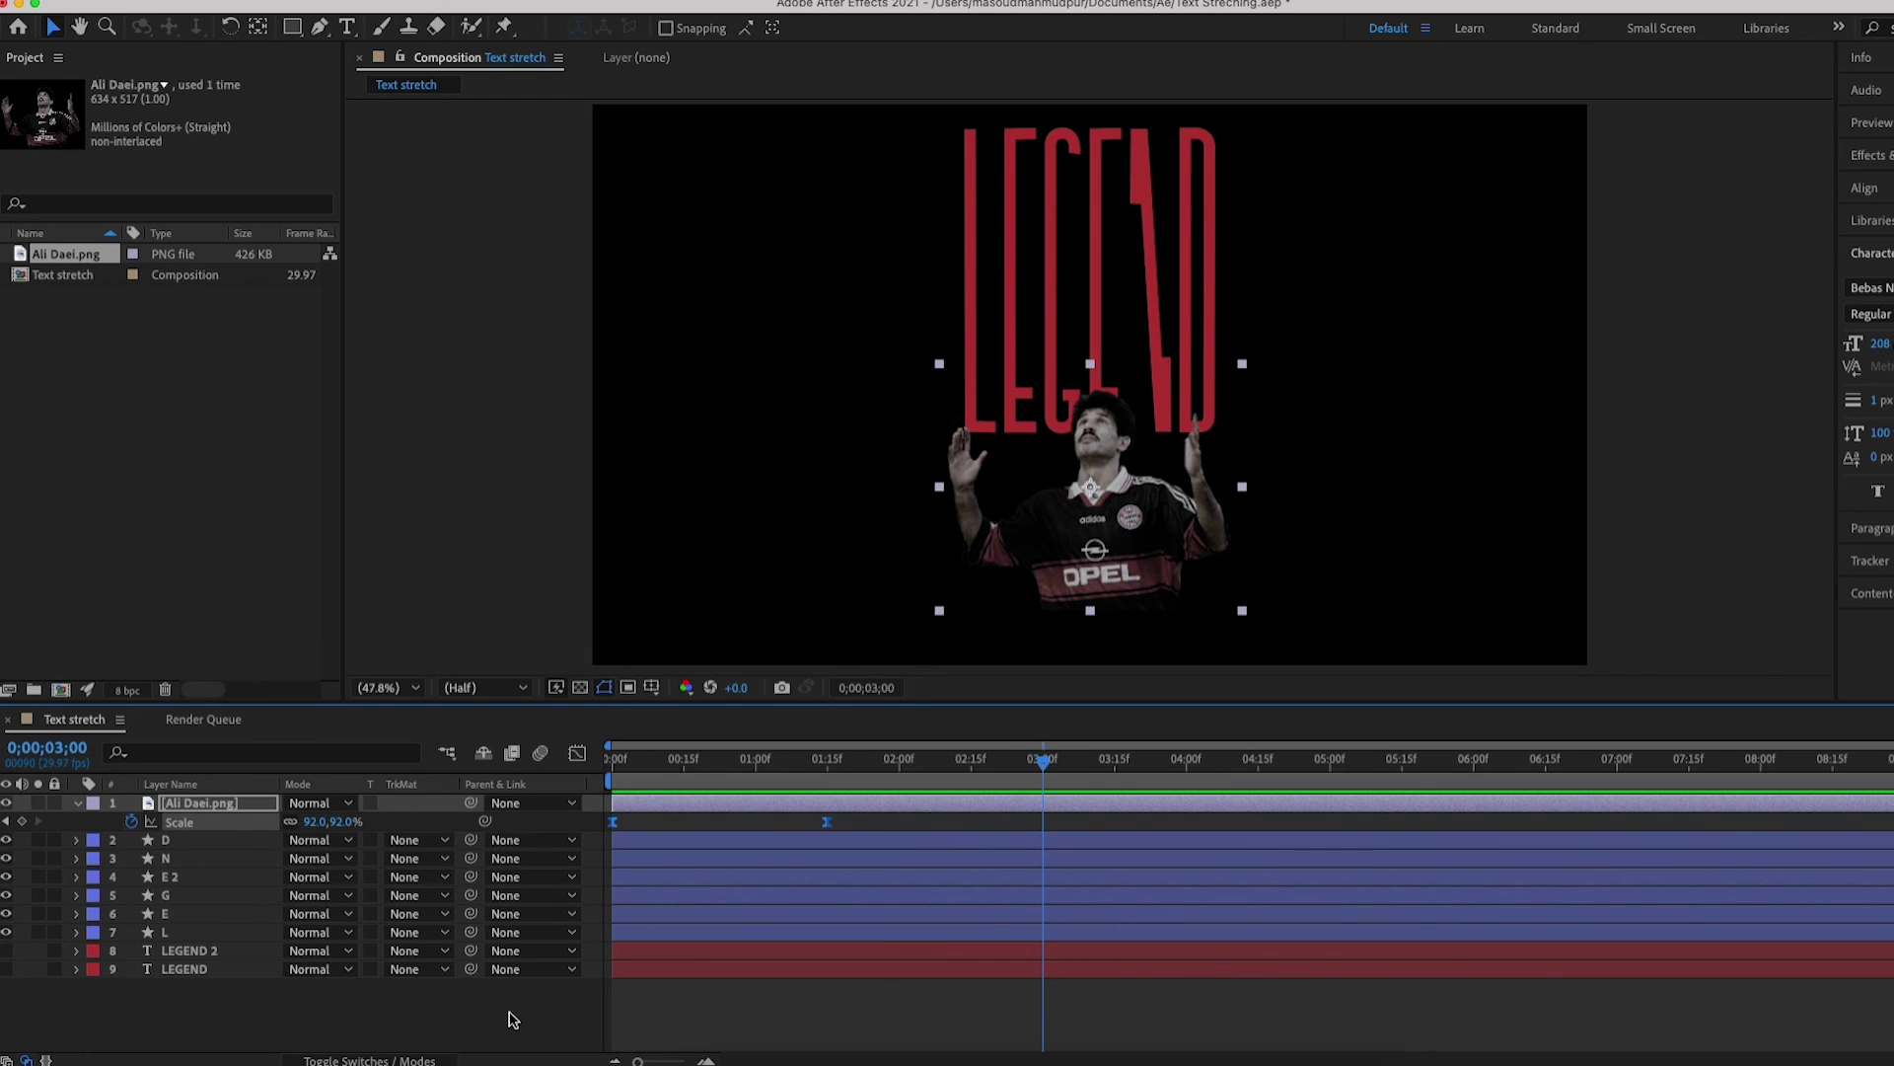